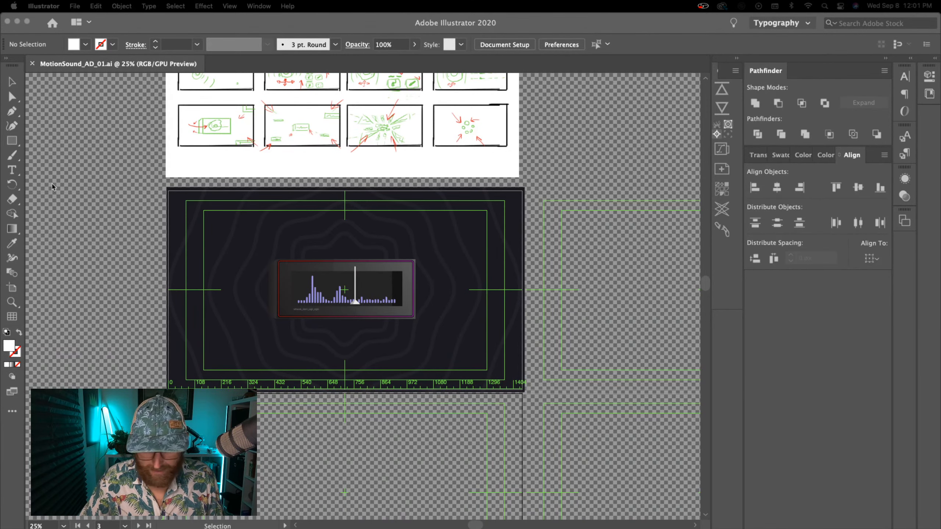
- Examine the storyboard sketches, the waveform sound card frame and the empty artboards beside it
{"action": "left_click", "coordinate": [670, 204]}
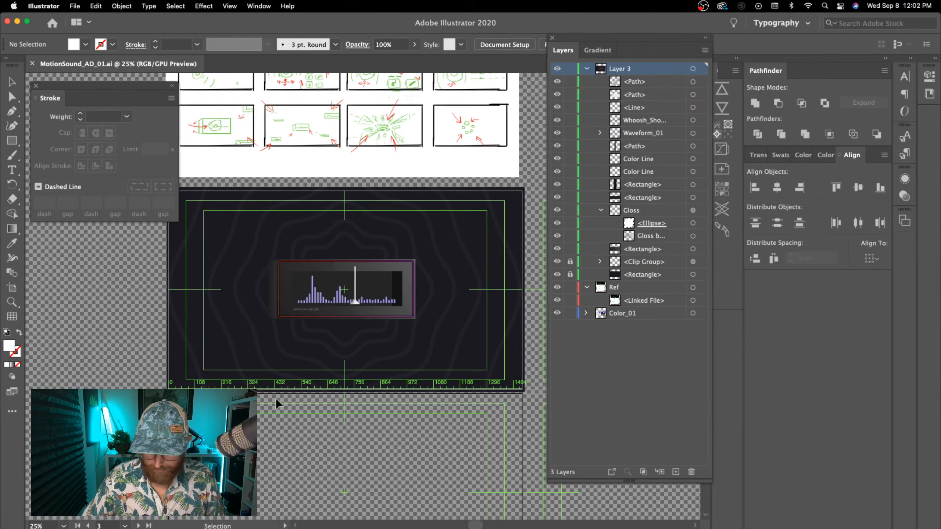
{"action": "left_click", "coordinate": [493, 162]}
{"action": "left_click_drag", "start_coordinate": [493, 162], "coordinate": [414, 398]}
{"action": "left_click", "coordinate": [524, 287]}
{"action": "left_click_drag", "start_coordinate": [479, 227], "coordinate": [521, 371]}
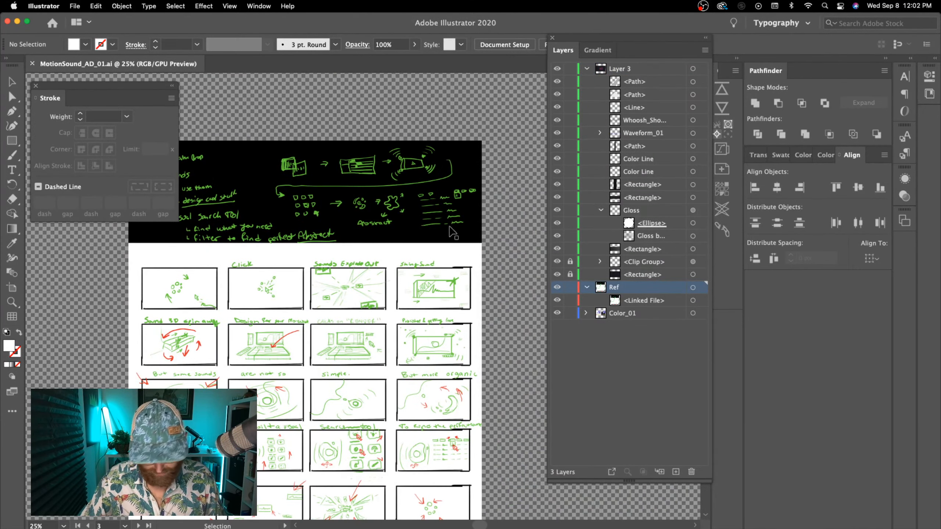
{"action": "left_click_drag", "start_coordinate": [453, 233], "coordinate": [567, 134]}
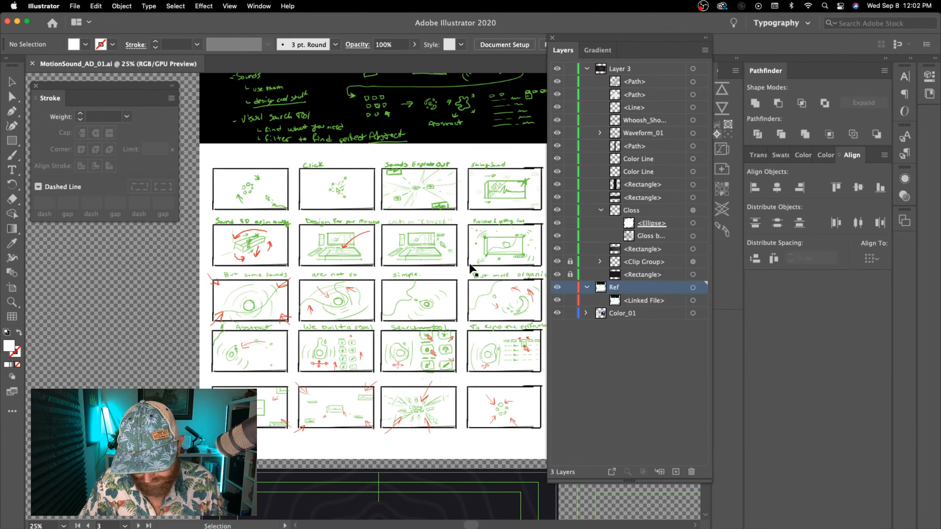
{"action": "left_click_drag", "start_coordinate": [484, 336], "coordinate": [474, 258]}
{"action": "left_click_drag", "start_coordinate": [390, 445], "coordinate": [425, 250]}
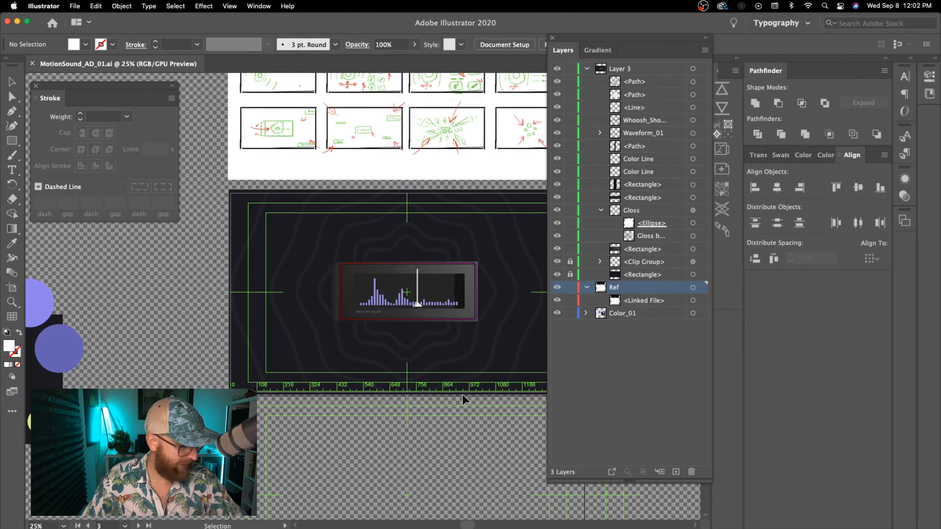
{"action": "key", "text": "super+="}
{"action": "key", "text": "super+="}
{"action": "left_click_drag", "start_coordinate": [473, 352], "coordinate": [307, 379]}
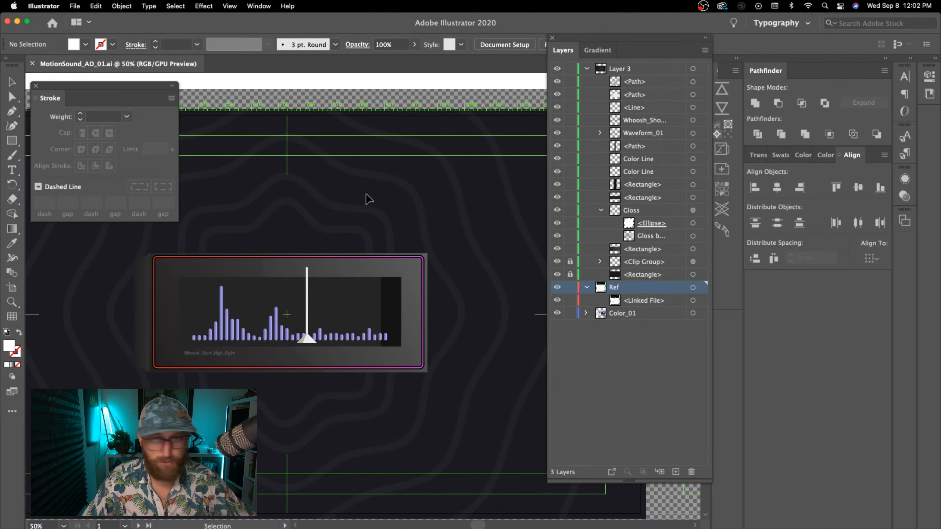
{"action": "key", "text": "super+minus"}
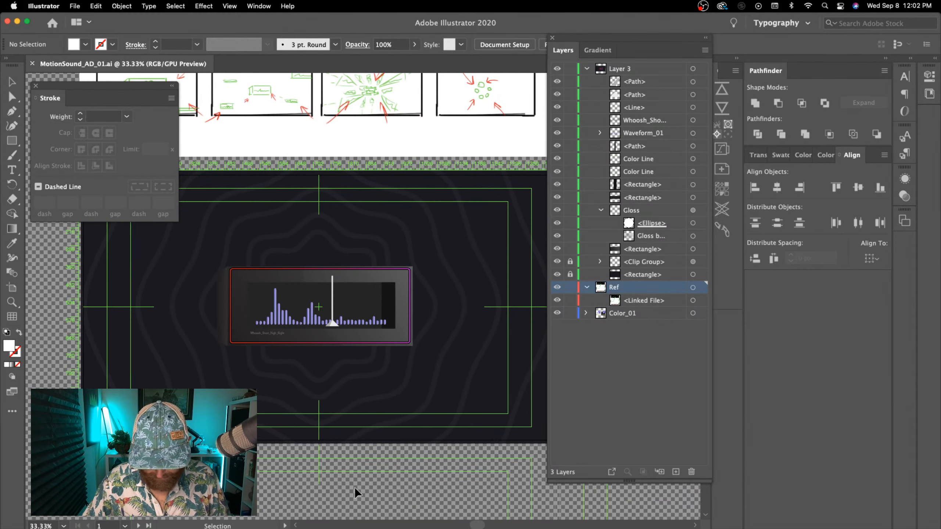
{"action": "left_click", "coordinate": [361, 471]}
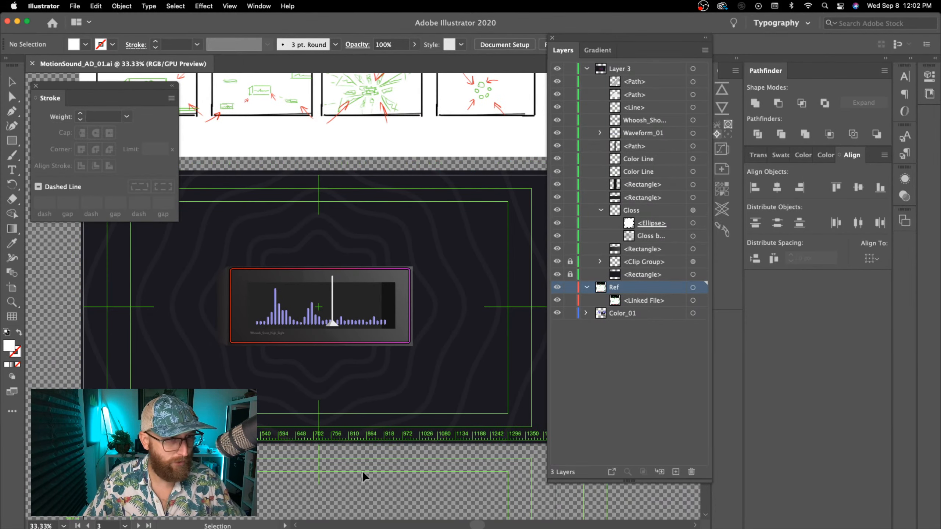
{"action": "key", "text": "super+minus"}
{"action": "left_click_drag", "start_coordinate": [419, 460], "coordinate": [300, 463]}
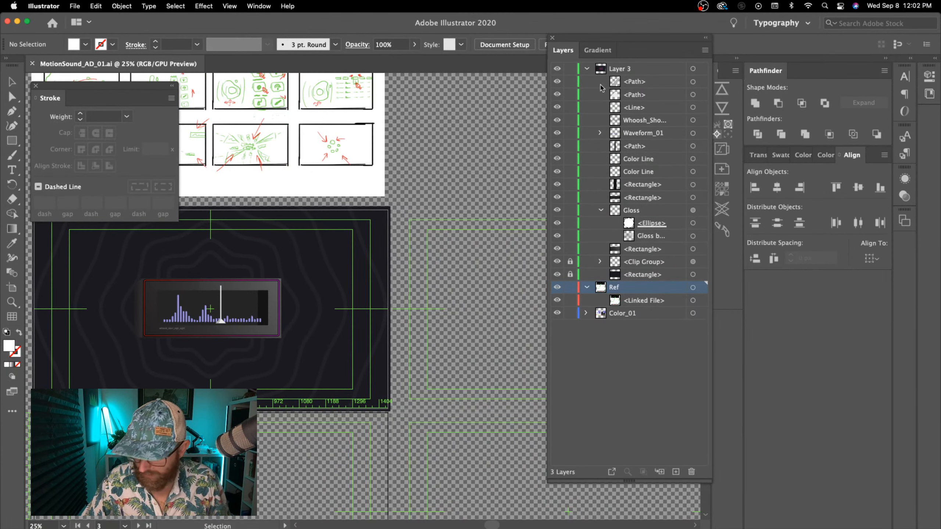
- Collapse Layer 3 and create a new layer above it for the next frame
{"action": "left_click", "coordinate": [586, 69]}
{"action": "left_click", "coordinate": [619, 71]}
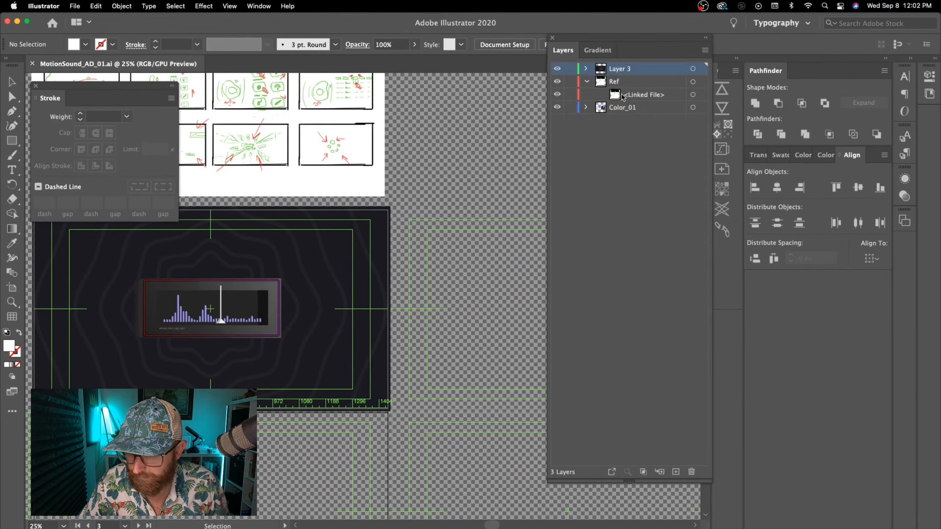
{"action": "left_click", "coordinate": [676, 471]}
{"action": "left_click_drag", "start_coordinate": [403, 360], "coordinate": [197, 387]}
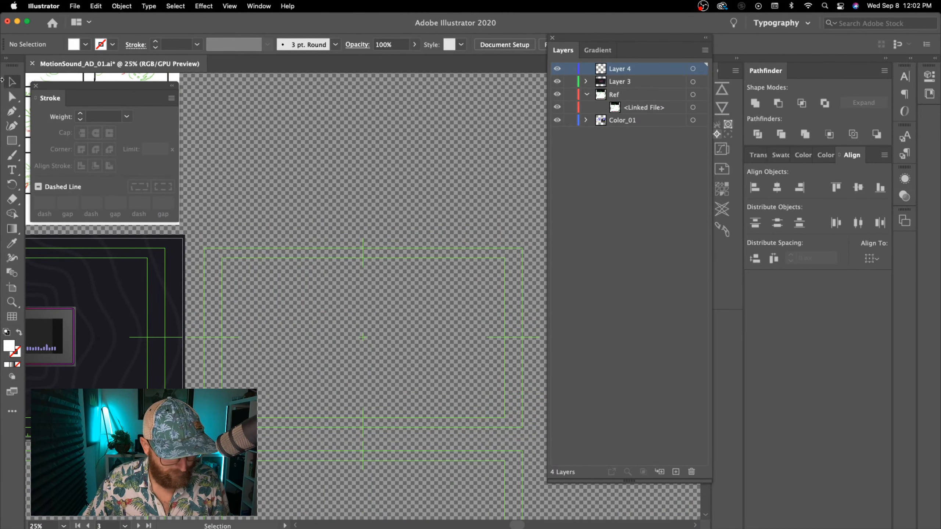
- Dock the floating Stroke panel together with the Layers and Gradient panels, keeping Layers in front
{"action": "mouse_move", "coordinate": [50, 99]}
{"action": "left_mouse_down"}
{"action": "mouse_move", "coordinate": [509, 108]}
{"action": "mouse_move", "coordinate": [646, 56]}
{"action": "mouse_move", "coordinate": [638, 56]}
{"action": "left_mouse_up"}
{"action": "left_click", "coordinate": [562, 52]}
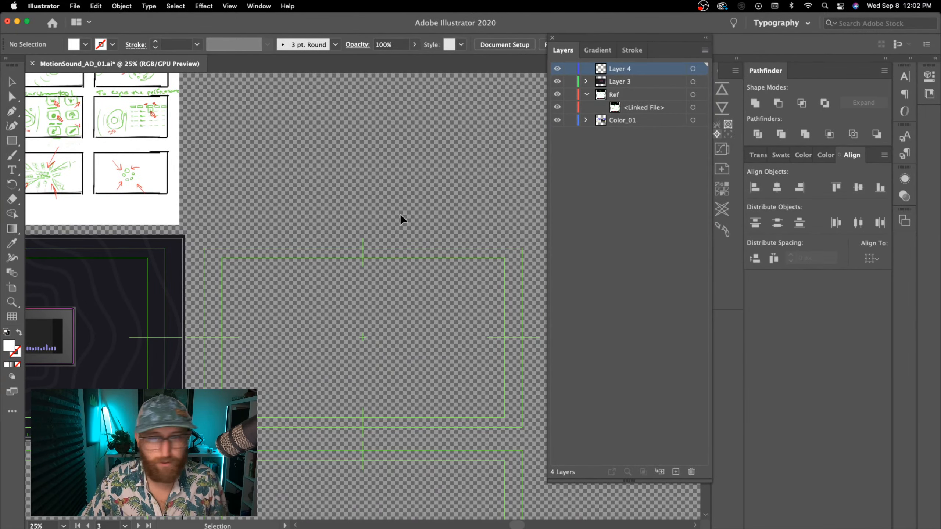
- Draw a background rectangle covering the empty artboard beside the waveform frame and trim its width to the artboard's bleed edge
{"action": "scroll", "coordinate": [202, 234], "scroll_direction": "left", "scroll_amount": 1}
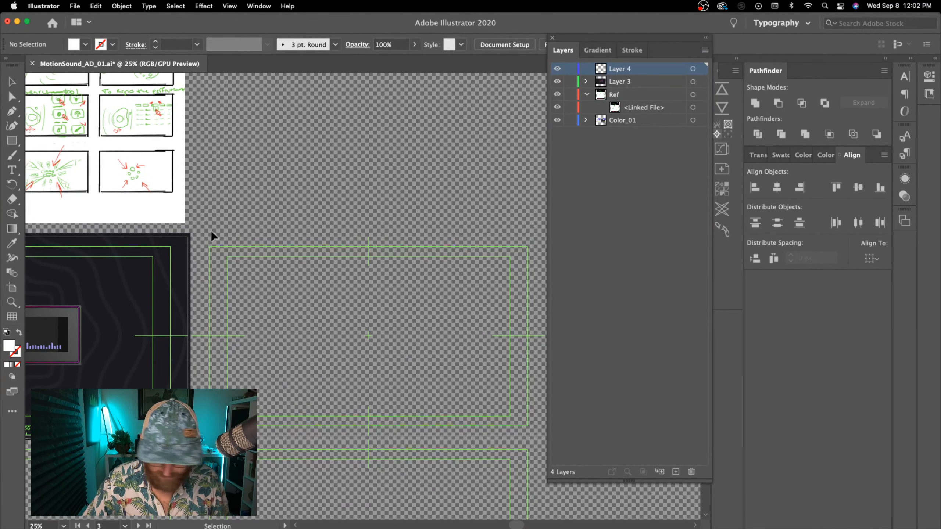
{"action": "left_click", "coordinate": [12, 144]}
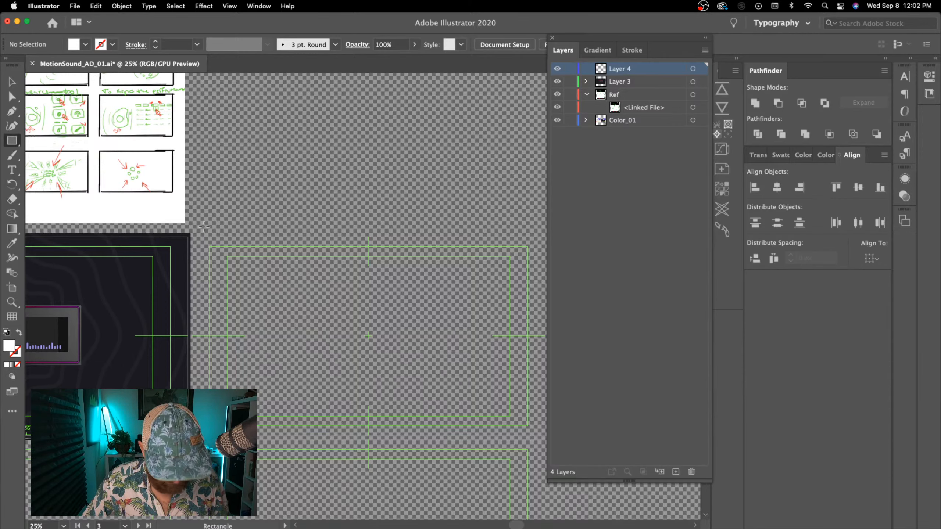
{"action": "left_click_drag", "start_coordinate": [295, 355], "coordinate": [602, 473]}
{"action": "left_click_drag", "start_coordinate": [578, 426], "coordinate": [568, 441]}
{"action": "scroll", "coordinate": [485, 361], "scroll_direction": "right", "scroll_amount": 3}
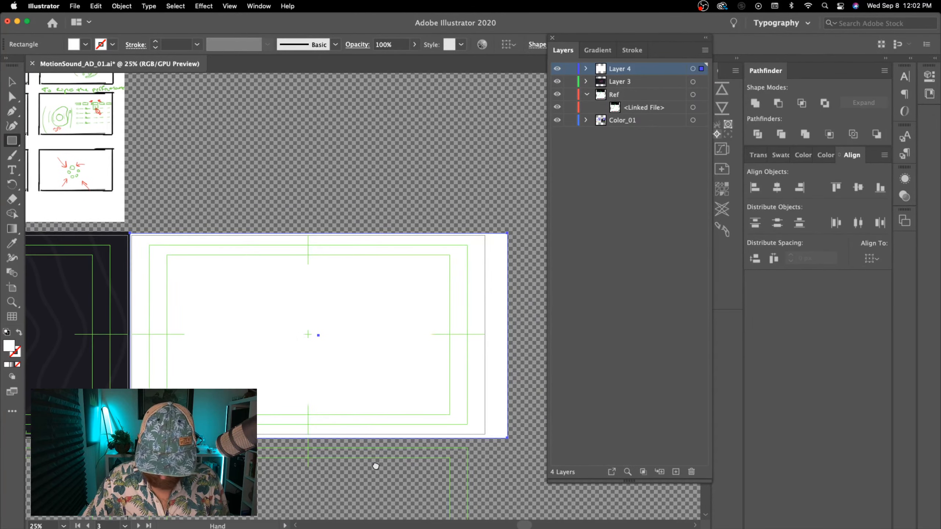
{"action": "key", "text": "v"}
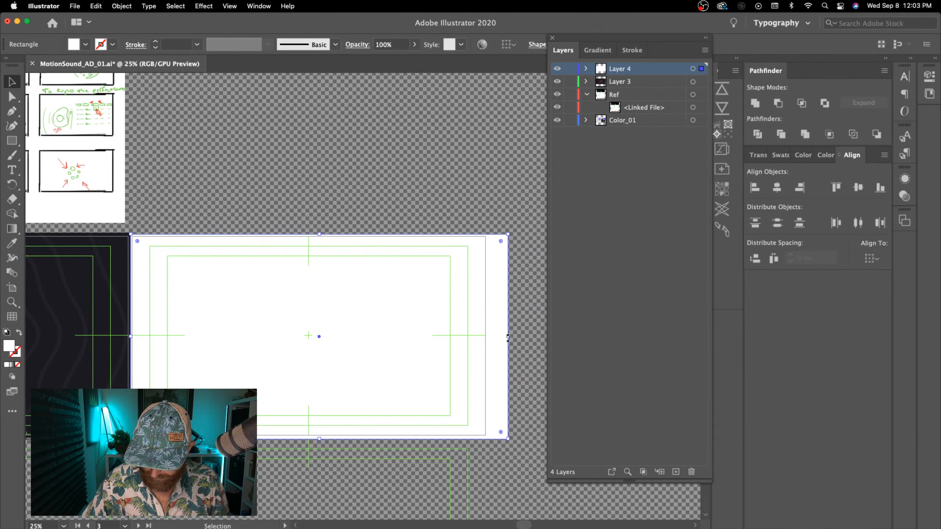
{"action": "left_click_drag", "start_coordinate": [508, 338], "coordinate": [488, 337]}
{"action": "left_click_drag", "start_coordinate": [373, 354], "coordinate": [401, 348]}
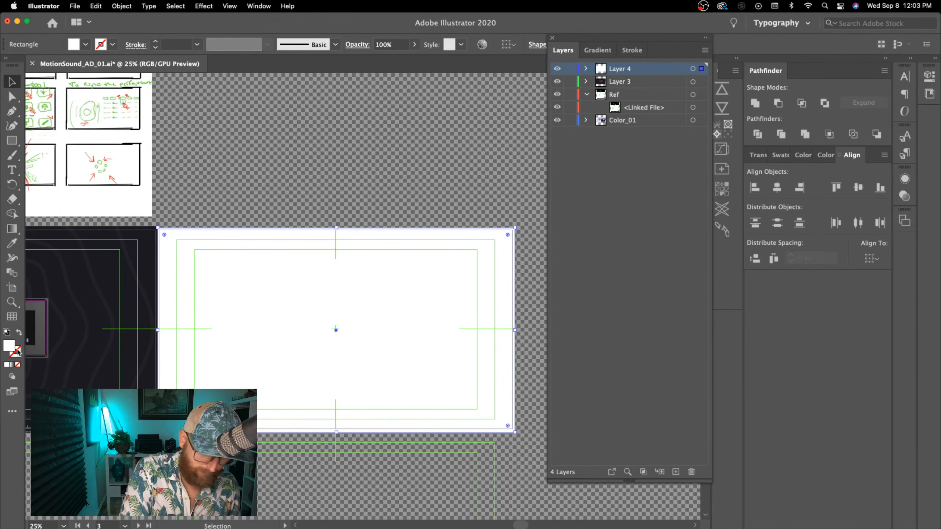
- Set the background rectangle's fill colour to hex 232323
{"action": "double_click", "coordinate": [10, 347]}
{"action": "type", "text": "232323"}
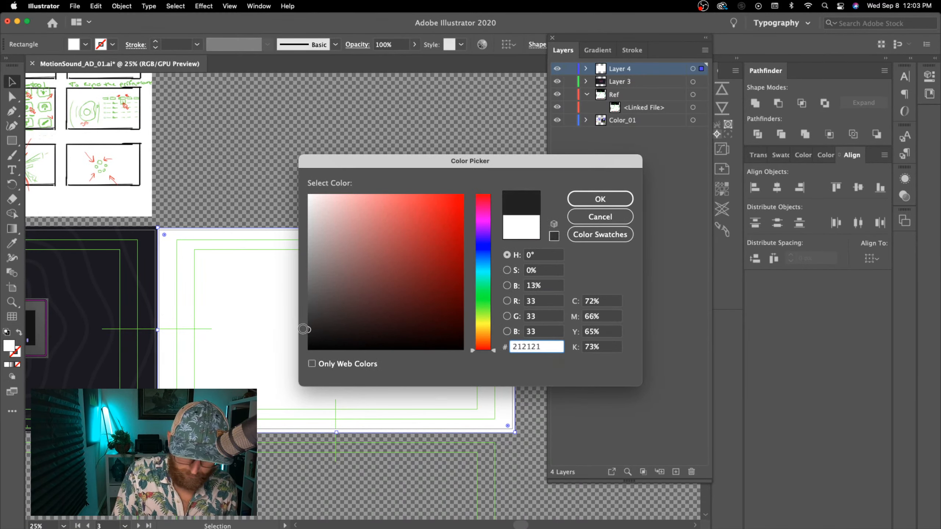
{"action": "left_click", "coordinate": [587, 199]}
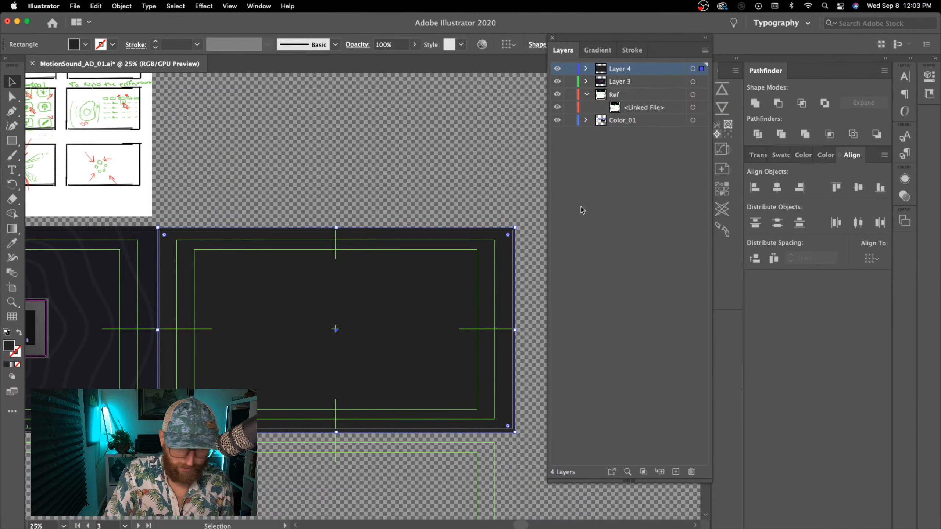
- Expand Layer 4 and lock the background rectangle
{"action": "scroll", "coordinate": [274, 183], "scroll_direction": "left", "scroll_amount": 5}
{"action": "scroll", "coordinate": [274, 183], "scroll_direction": "down", "scroll_amount": 1}
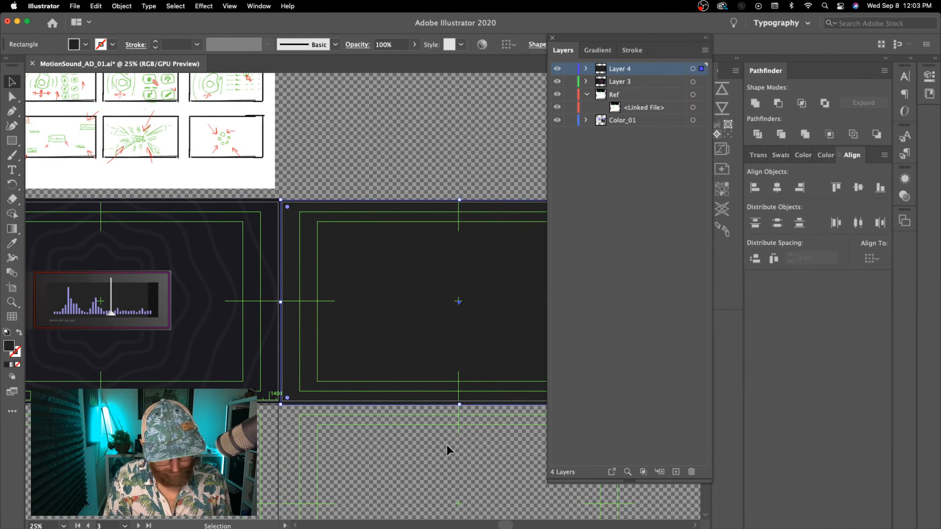
{"action": "scroll", "coordinate": [450, 444], "scroll_direction": "right", "scroll_amount": 1}
{"action": "scroll", "coordinate": [450, 444], "scroll_direction": "down", "scroll_amount": 1}
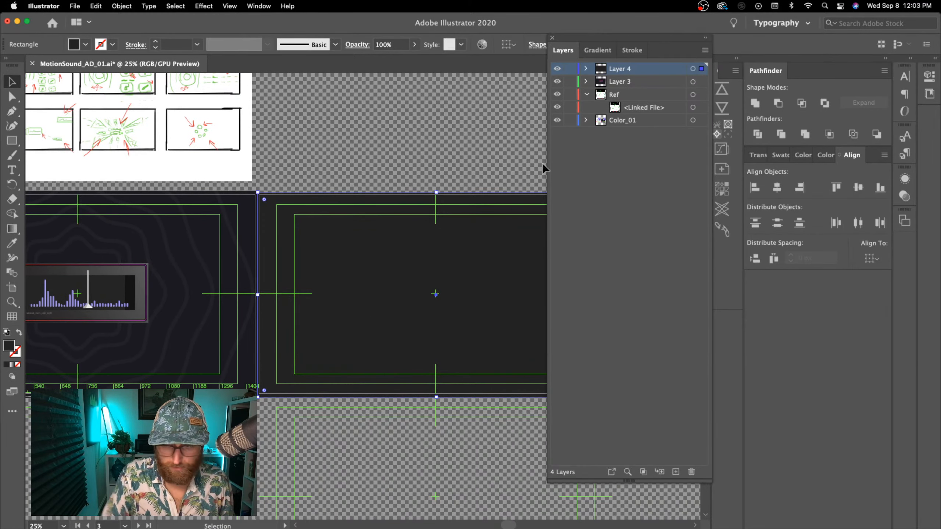
{"action": "left_click", "coordinate": [585, 69]}
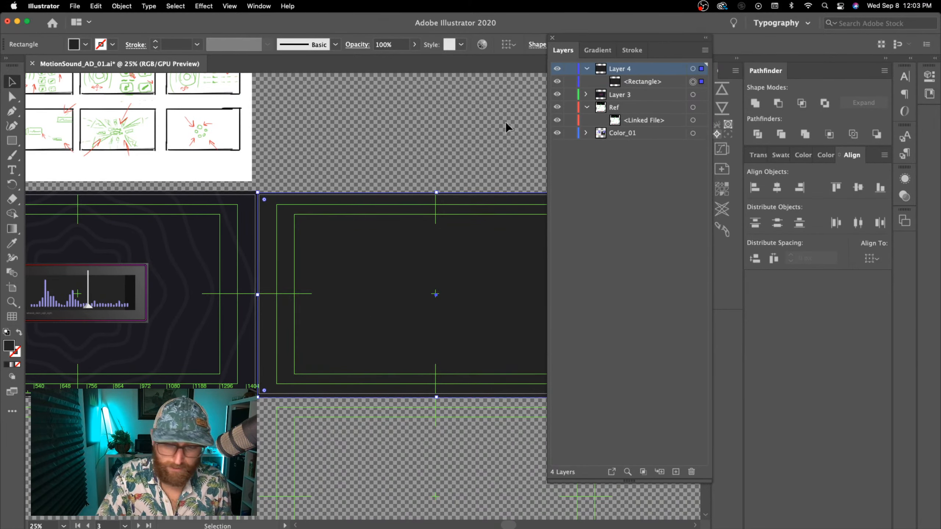
{"action": "key", "text": "super+2"}
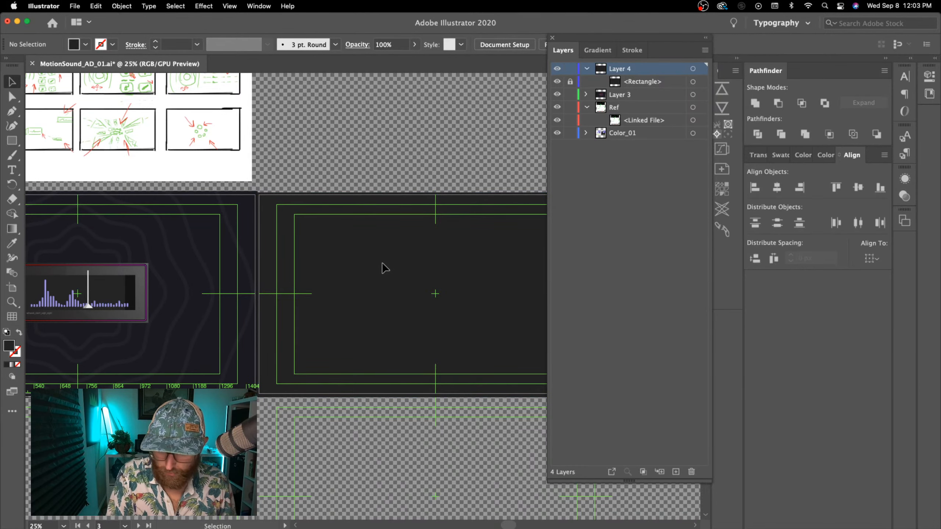
- Draw a wide rectangle centred on the new artboard, about half the artboard's width
{"action": "left_click", "coordinate": [12, 141]}
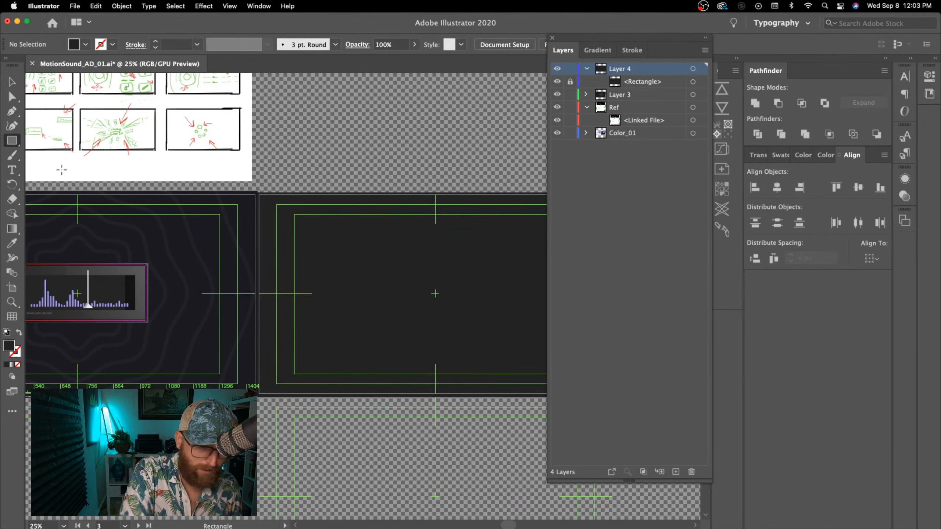
{"action": "scroll", "coordinate": [387, 389], "scroll_direction": "right", "scroll_amount": 5}
{"action": "left_click_drag", "start_coordinate": [224, 288], "coordinate": [412, 341]}
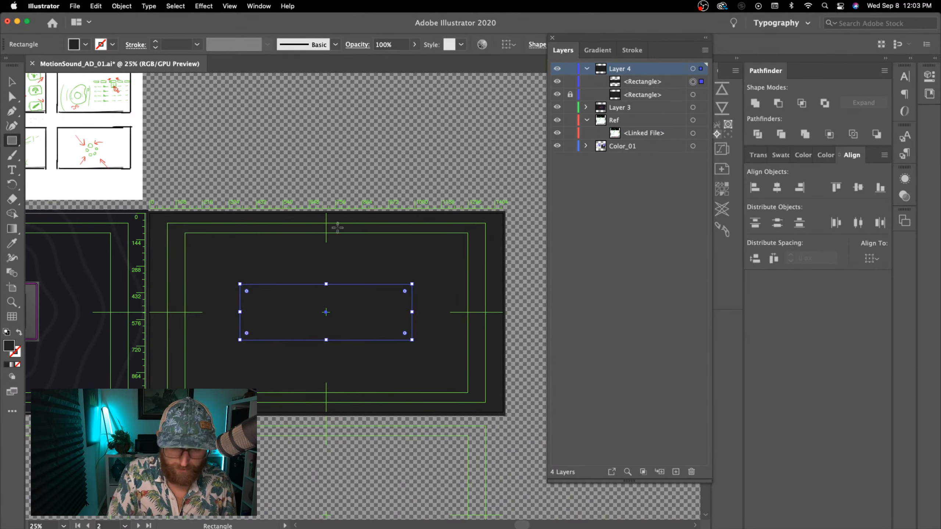
- Review the storyboard panels and the existing waveform card design, and clear the selection
{"action": "scroll", "coordinate": [375, 213], "scroll_direction": "up", "scroll_amount": 4}
{"action": "scroll", "coordinate": [375, 213], "scroll_direction": "left", "scroll_amount": 4}
{"action": "key", "text": "v"}
{"action": "scroll", "coordinate": [380, 203], "scroll_direction": "down", "scroll_amount": 1}
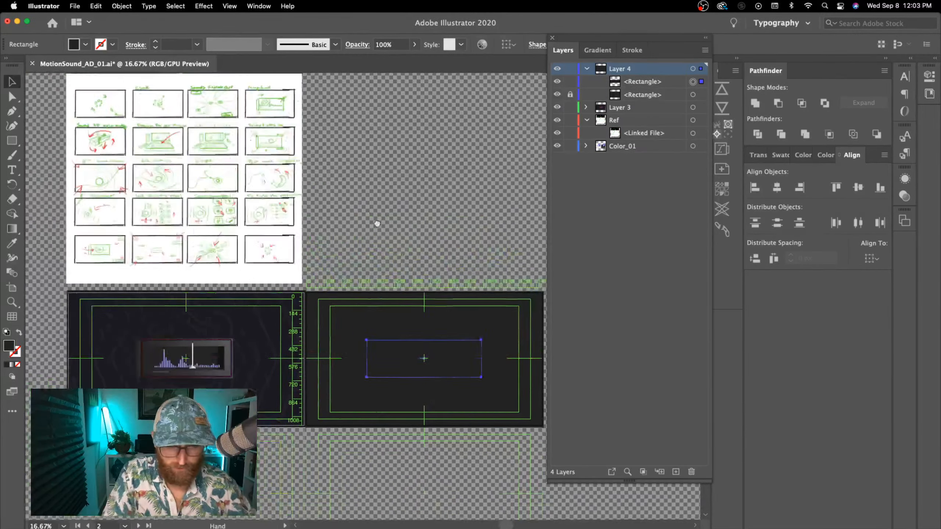
{"action": "scroll", "coordinate": [378, 221], "scroll_direction": "up", "scroll_amount": 5}
{"action": "scroll", "coordinate": [378, 221], "scroll_direction": "left", "scroll_amount": 3}
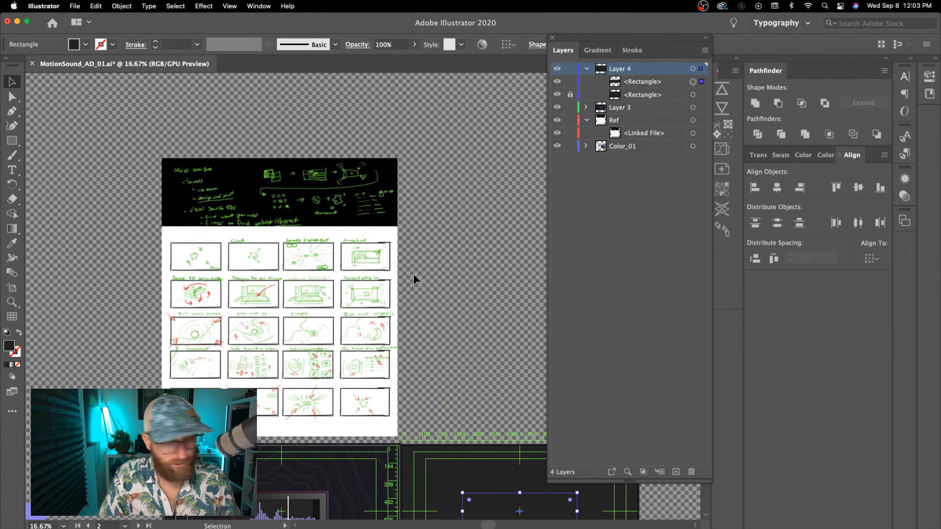
{"action": "key", "text": "super+equal"}
{"action": "key", "text": "super+equal"}
{"action": "left_click_drag", "start_coordinate": [223, 148], "coordinate": [509, 464]}
{"action": "left_click_drag", "start_coordinate": [374, 311], "coordinate": [510, 367]}
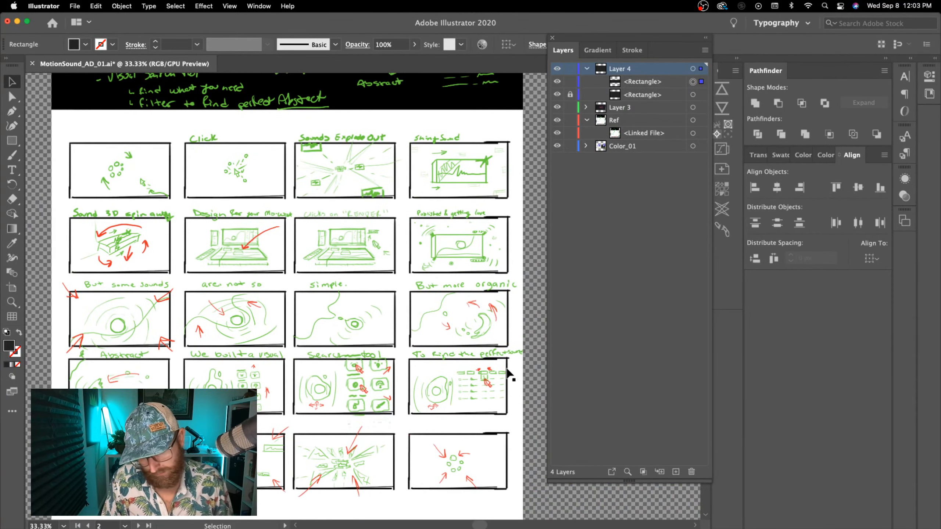
{"action": "left_click_drag", "start_coordinate": [497, 212], "coordinate": [478, 171]}
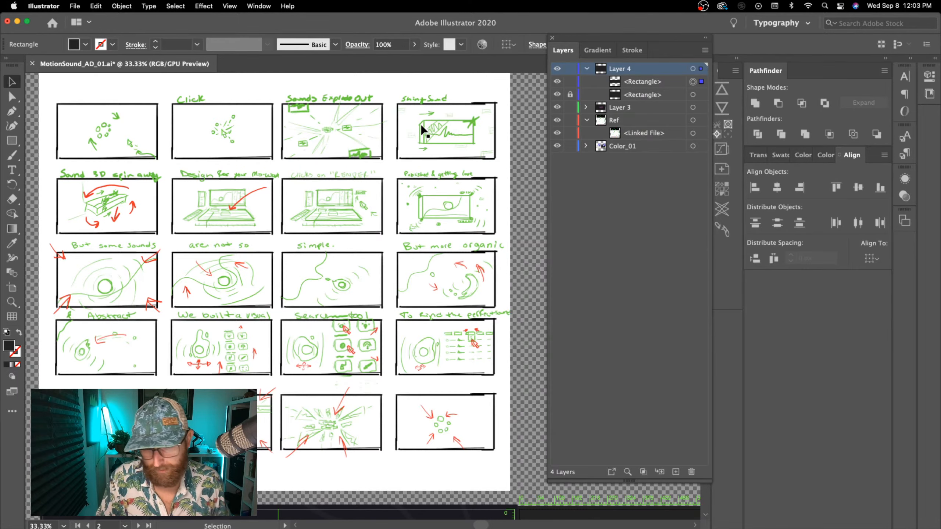
{"action": "left_click_drag", "start_coordinate": [518, 369], "coordinate": [492, 147]}
{"action": "left_click_drag", "start_coordinate": [450, 434], "coordinate": [413, 338]}
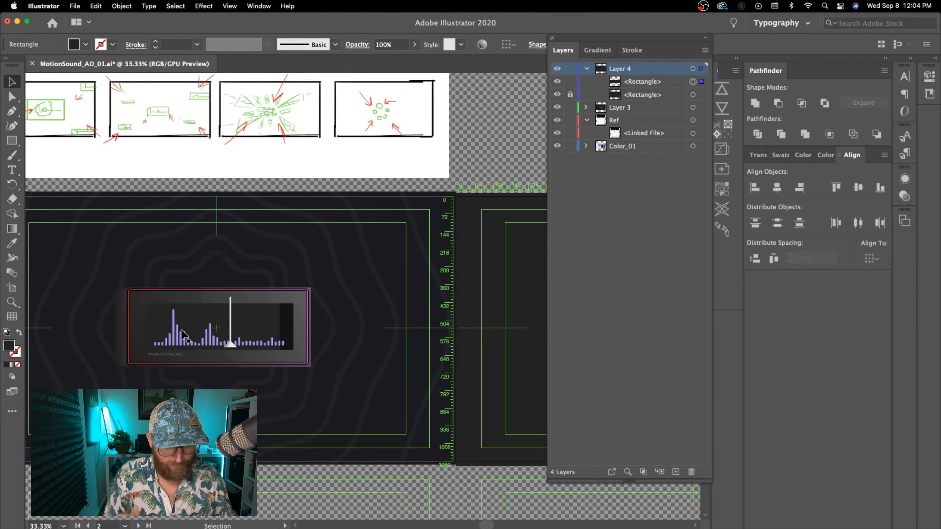
{"action": "left_click", "coordinate": [374, 385]}
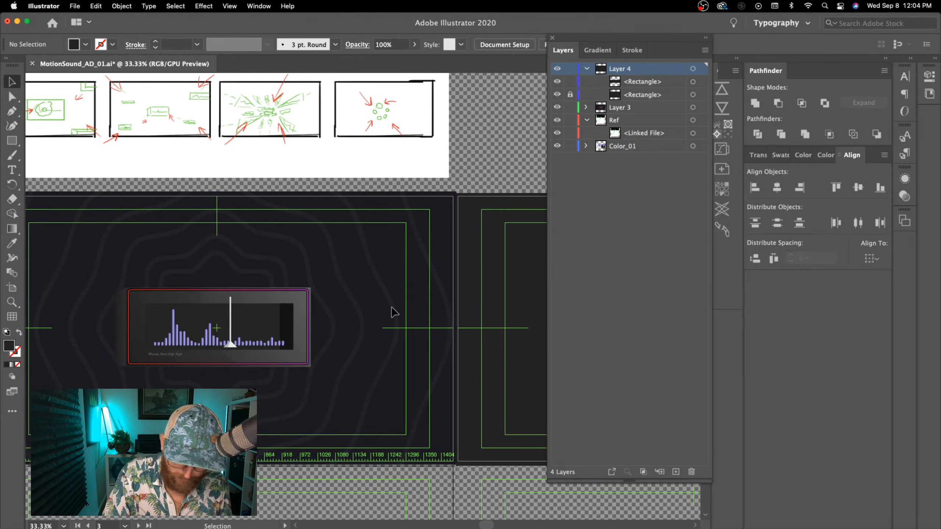
{"action": "left_click", "coordinate": [395, 317]}
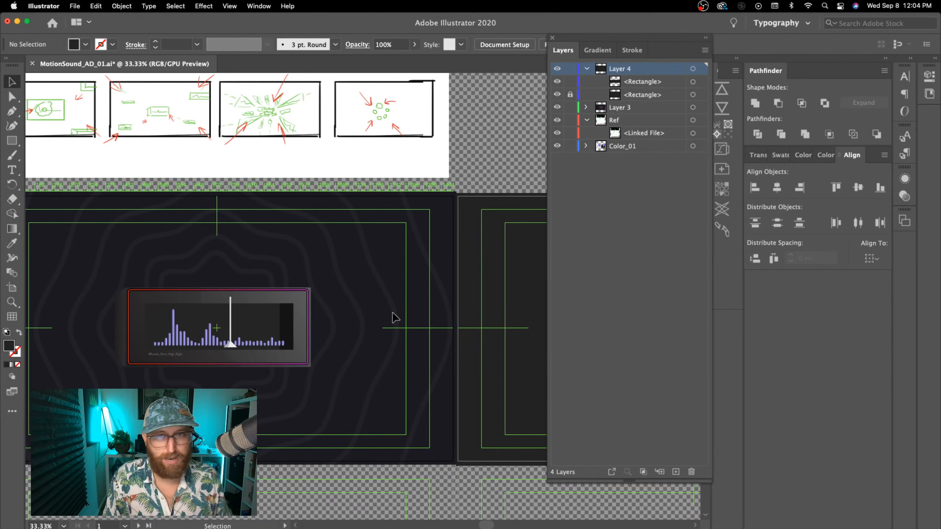
- Unlock the background rectangle in Layer 4 and darken its fill to a near-black grey
{"action": "left_click_drag", "start_coordinate": [468, 463], "coordinate": [79, 434]}
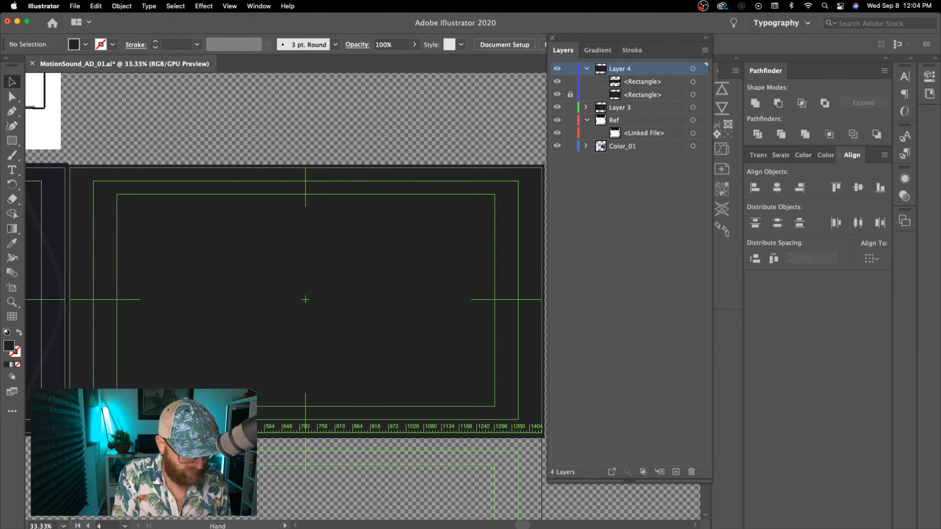
{"action": "left_click", "coordinate": [570, 94]}
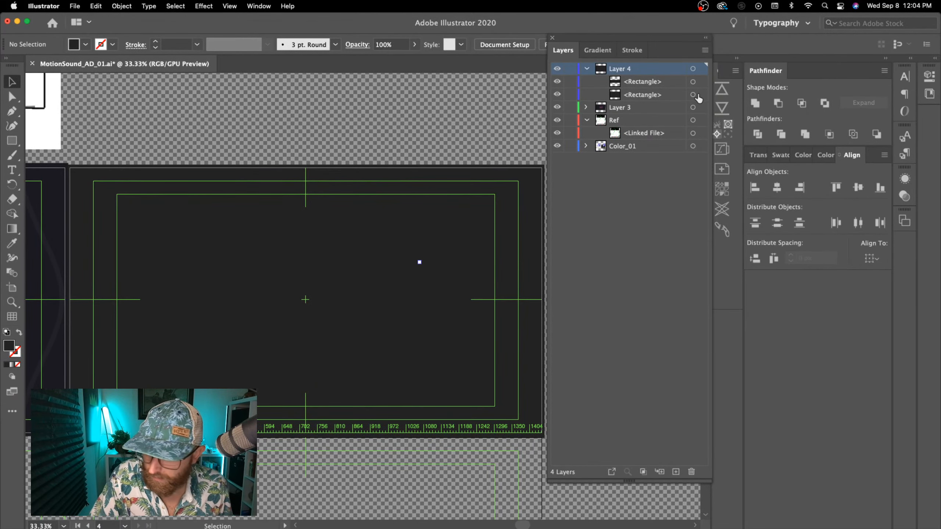
{"action": "left_click", "coordinate": [693, 94]}
{"action": "double_click", "coordinate": [10, 348]}
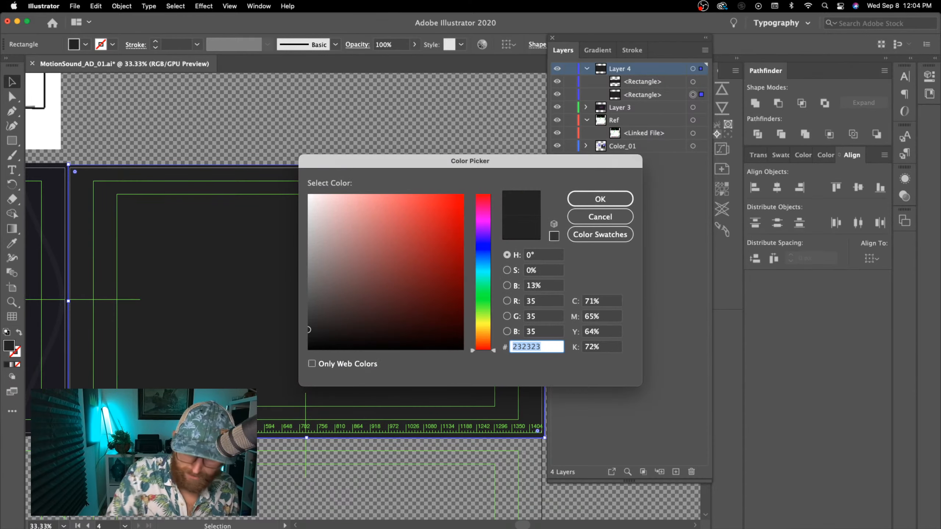
{"action": "left_click", "coordinate": [305, 338]}
{"action": "left_click", "coordinate": [601, 199]}
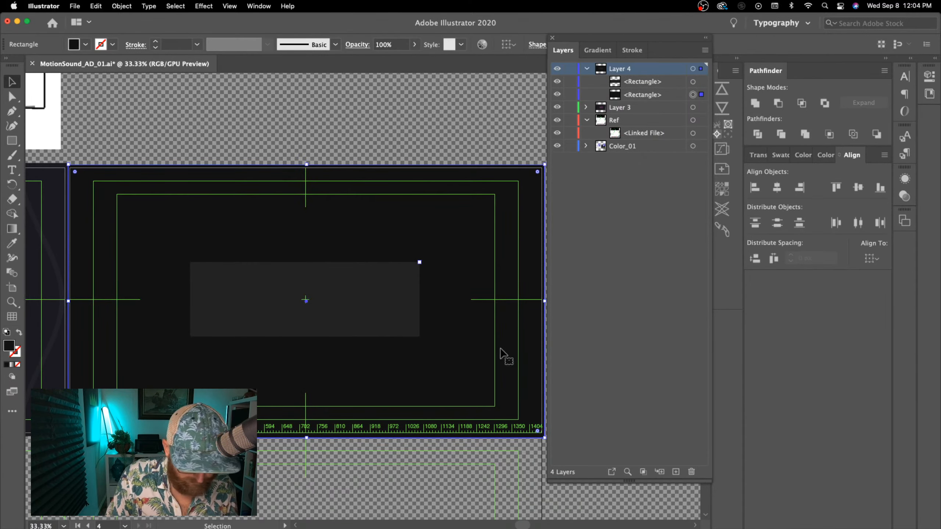
- Select the central card rectangle and compare it with the storyboard and the finished waveform card on the neighbouring artboard
{"action": "left_click", "coordinate": [385, 471]}
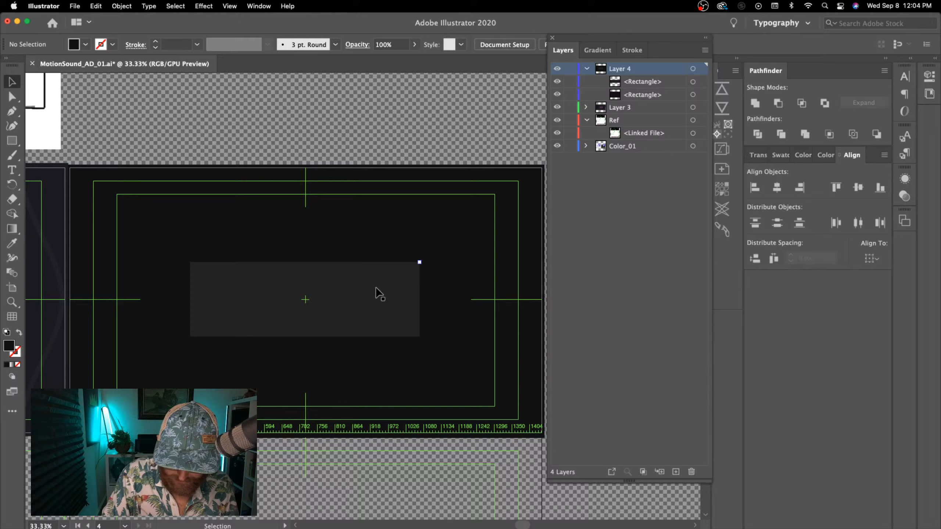
{"action": "left_click", "coordinate": [420, 262]}
{"action": "key", "text": "space"}
{"action": "left_click_drag", "start_coordinate": [365, 477], "coordinate": [372, 473]}
{"action": "left_click_drag", "start_coordinate": [214, 473], "coordinate": [356, 477]}
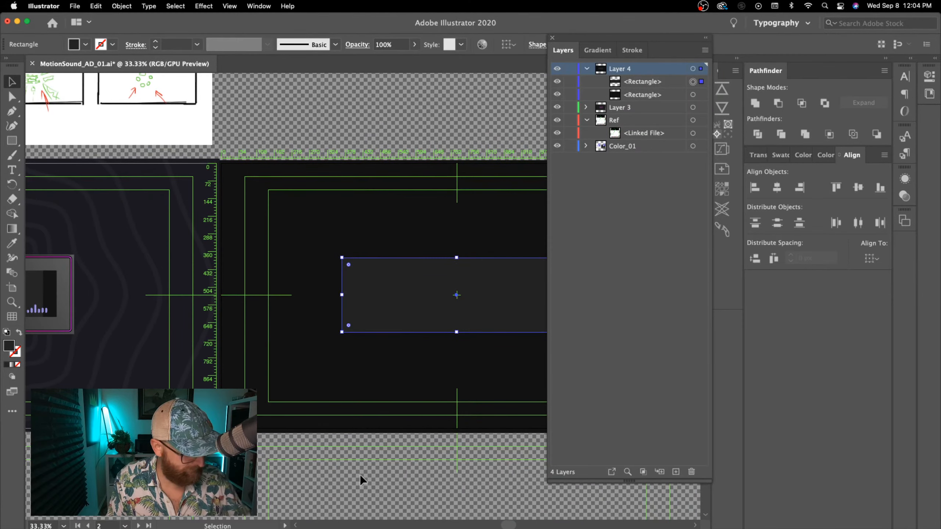
{"action": "key", "text": "super+minus"}
{"action": "left_click_drag", "start_coordinate": [420, 452], "coordinate": [504, 437]}
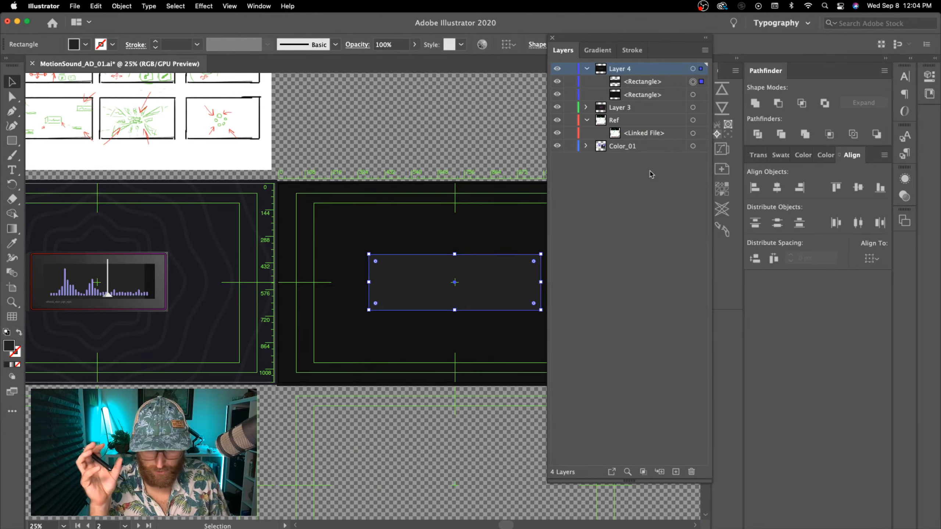
{"action": "left_click_drag", "start_coordinate": [443, 409], "coordinate": [486, 415]}
{"action": "left_click_drag", "start_coordinate": [317, 430], "coordinate": [417, 421]}
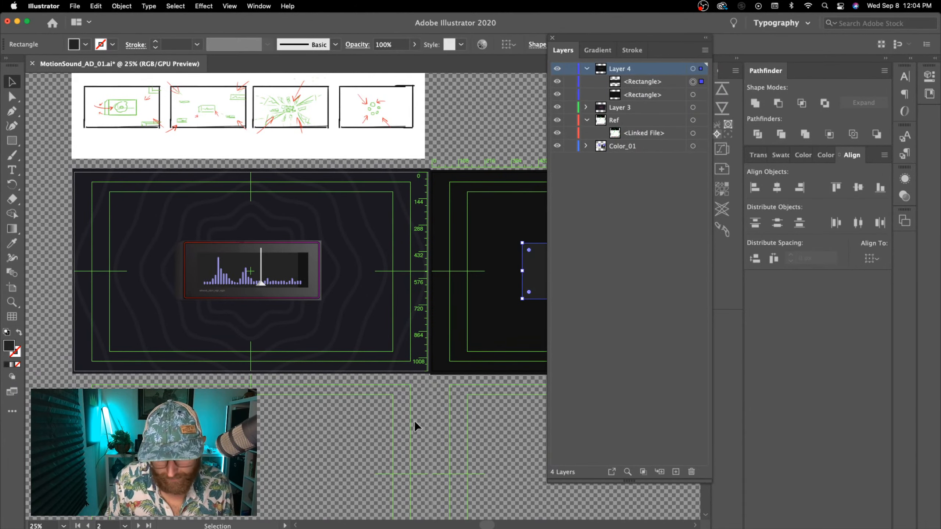
{"action": "left_click_drag", "start_coordinate": [429, 453], "coordinate": [187, 481]}
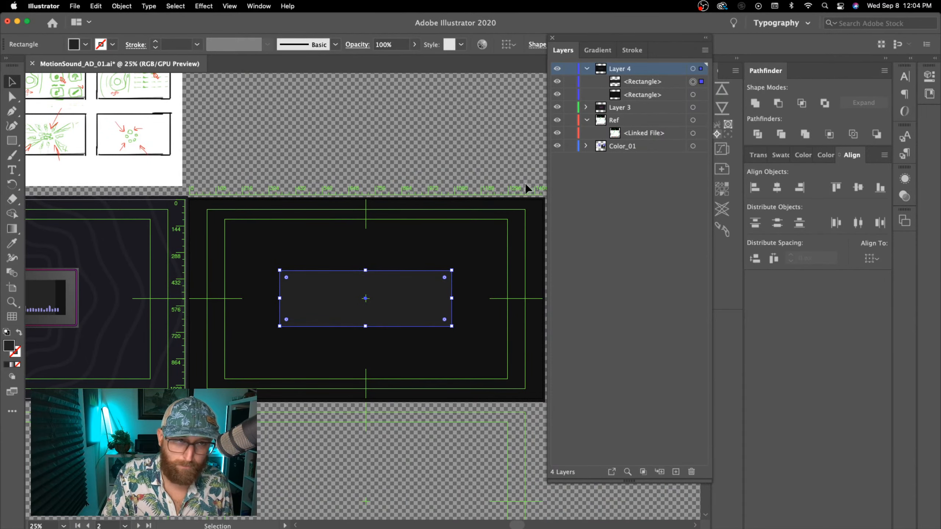
{"action": "left_click_drag", "start_coordinate": [440, 457], "coordinate": [419, 444]}
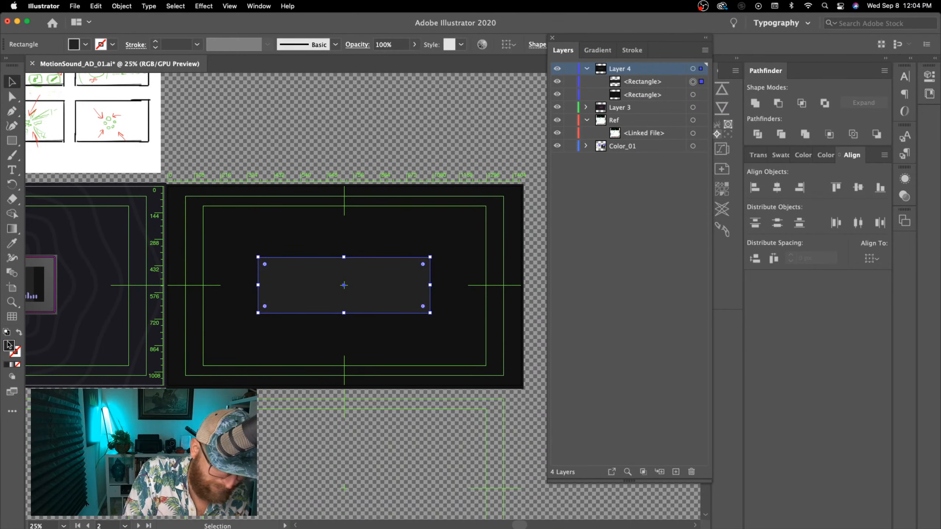
- Replace the card rectangle's solid fill with the default white-to-black linear gradient
{"action": "left_click", "coordinate": [86, 46]}
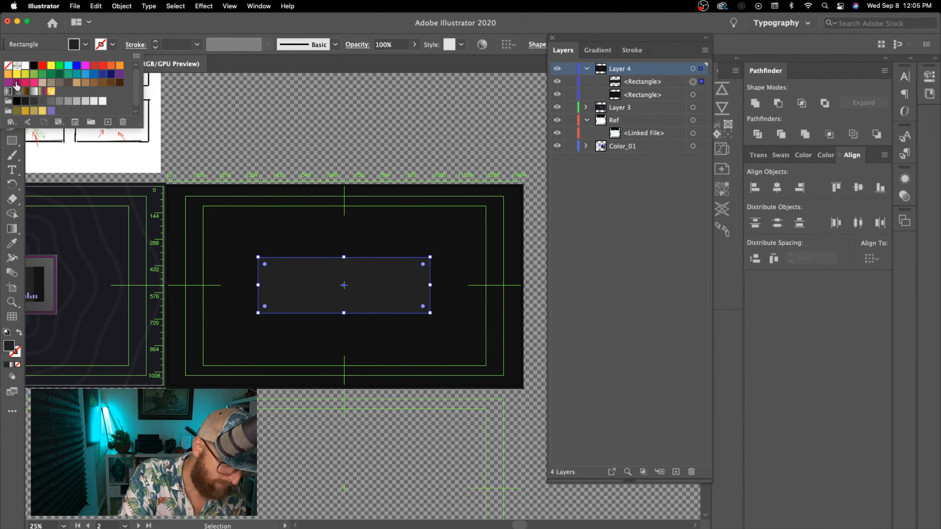
{"action": "left_click", "coordinate": [407, 458]}
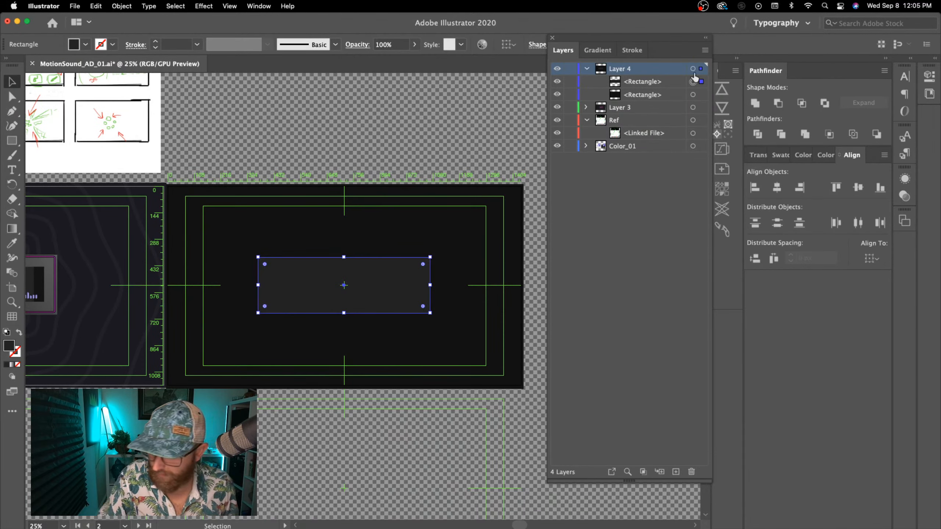
{"action": "left_click", "coordinate": [370, 306]}
{"action": "left_click", "coordinate": [371, 306]}
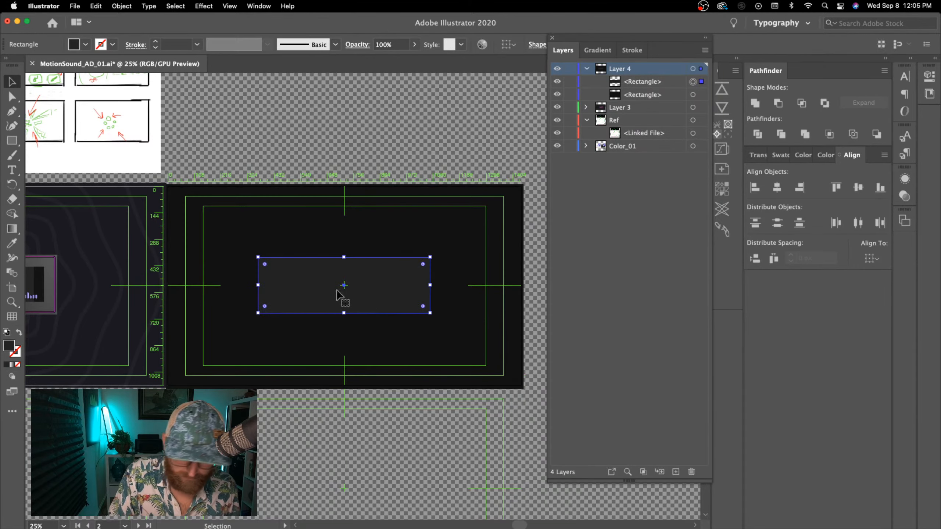
{"action": "left_click", "coordinate": [13, 366]}
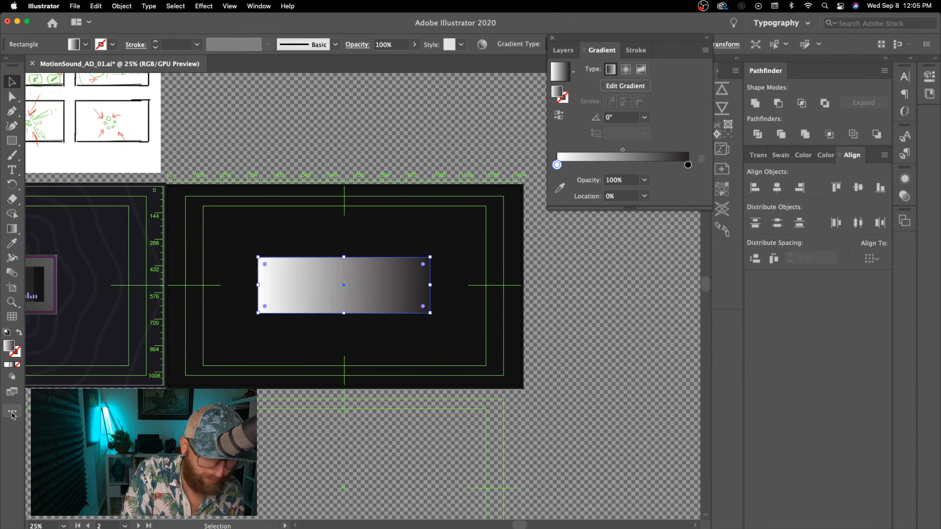
{"action": "left_click", "coordinate": [86, 44]}
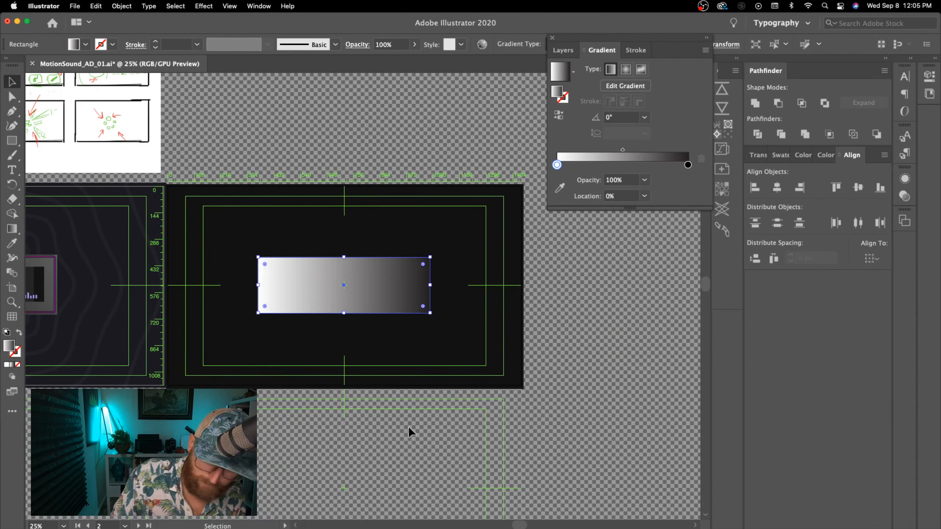
{"action": "scroll", "coordinate": [437, 407], "scroll_direction": "left", "scroll_amount": 3}
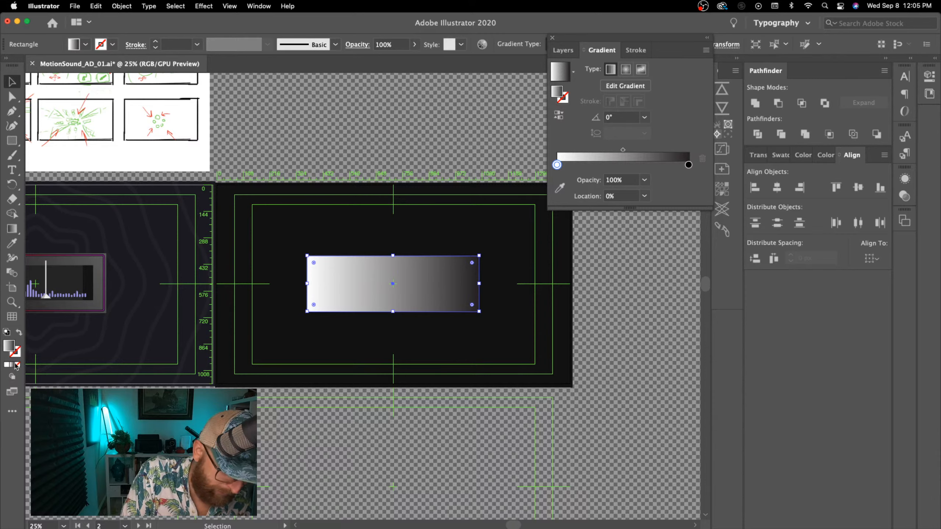
- Switch the card's fill back and forth between solid white and the linear gradient, ending on the gradient
{"action": "left_click", "coordinate": [7, 366]}
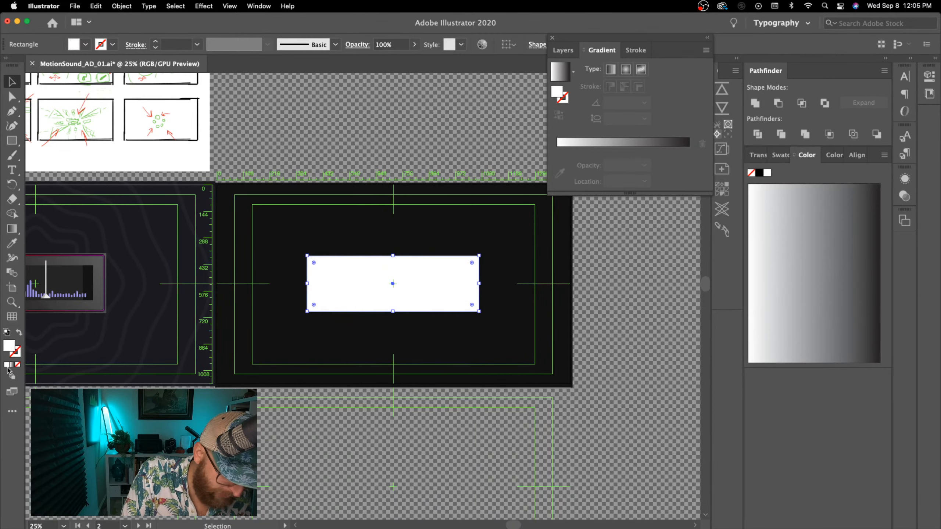
{"action": "left_click", "coordinate": [12, 365]}
{"action": "left_click", "coordinate": [6, 365]}
{"action": "left_click", "coordinate": [12, 365]}
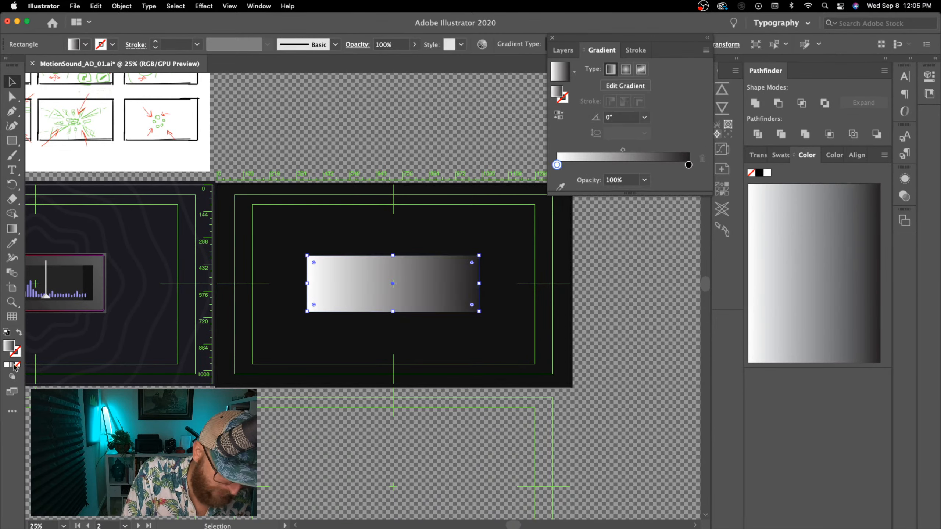
{"action": "left_click", "coordinate": [6, 366]}
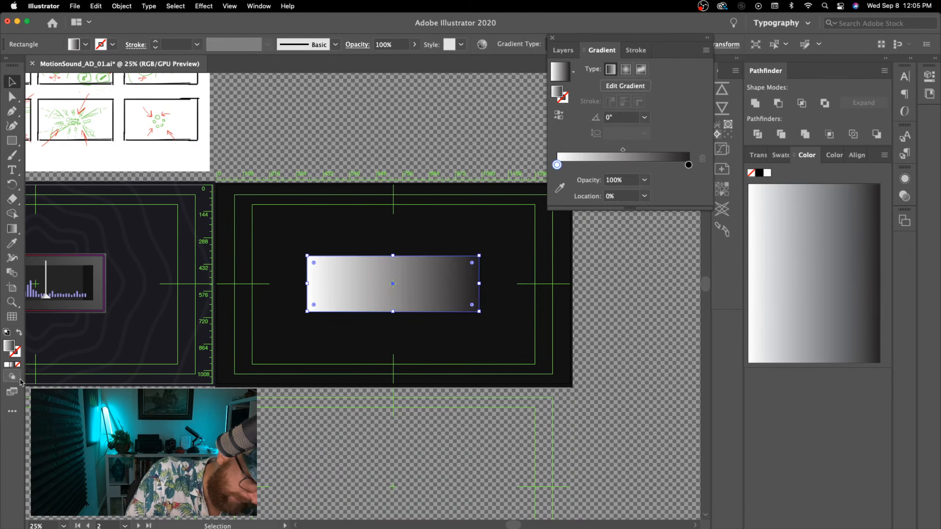
{"action": "left_click", "coordinate": [11, 365]}
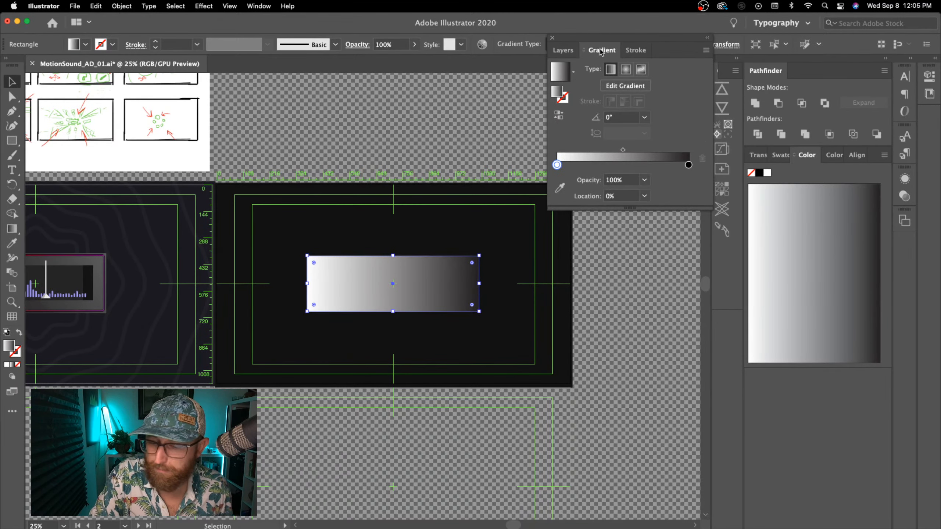
- Hide the gradient settings and display them again
{"action": "left_click", "coordinate": [258, 6]}
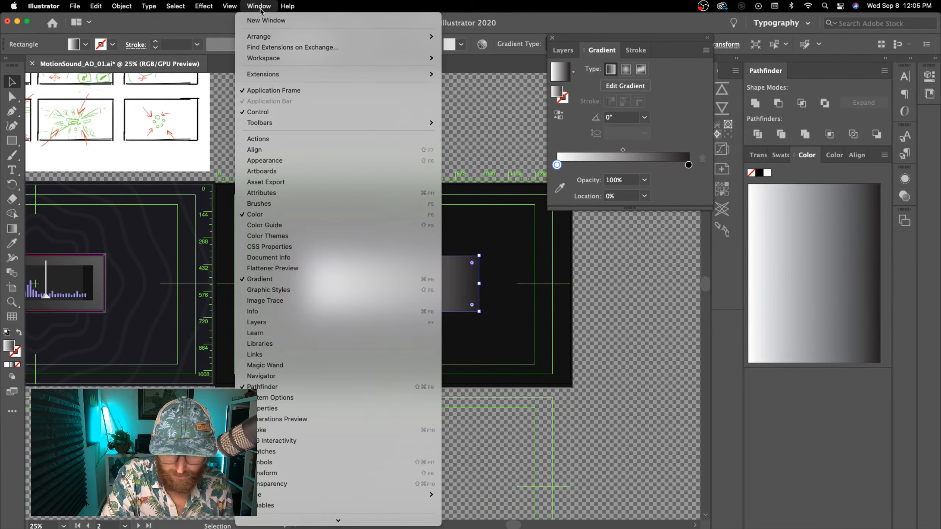
{"action": "left_click", "coordinate": [335, 281]}
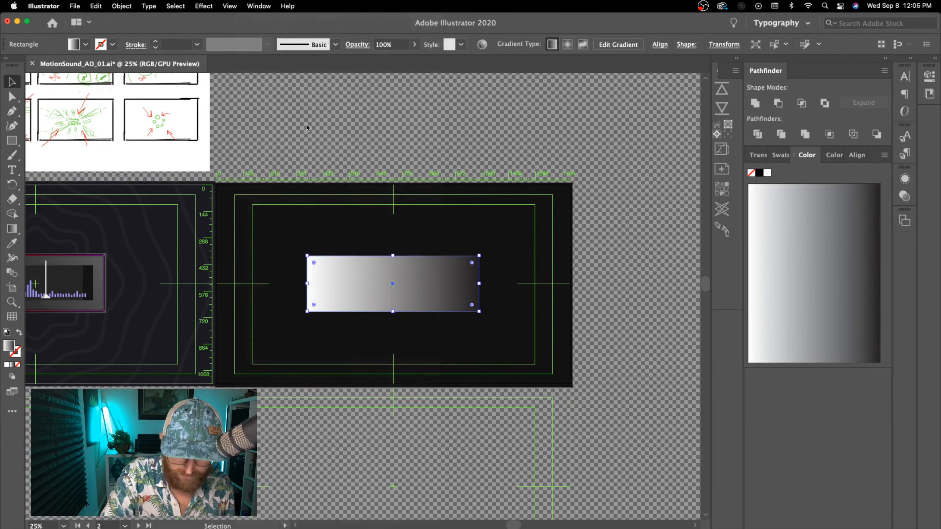
{"action": "left_click", "coordinate": [259, 6]}
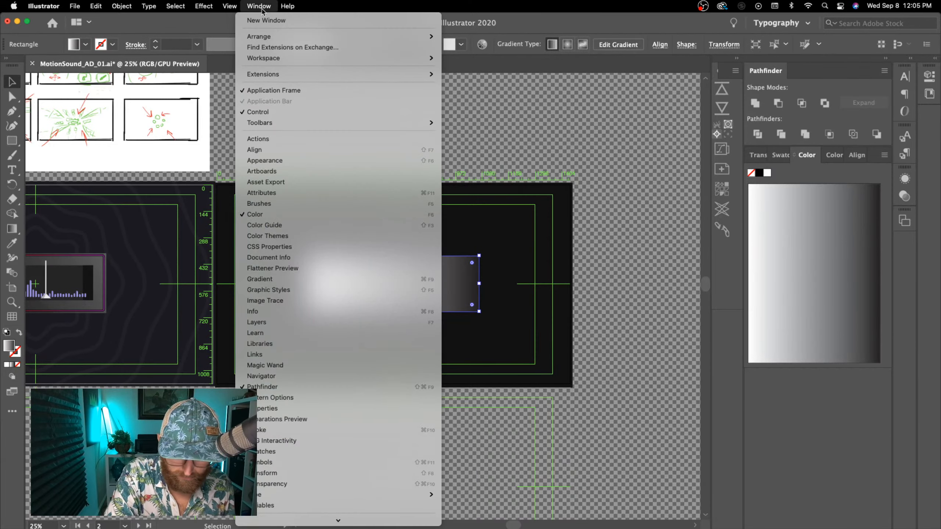
{"action": "left_click", "coordinate": [298, 279]}
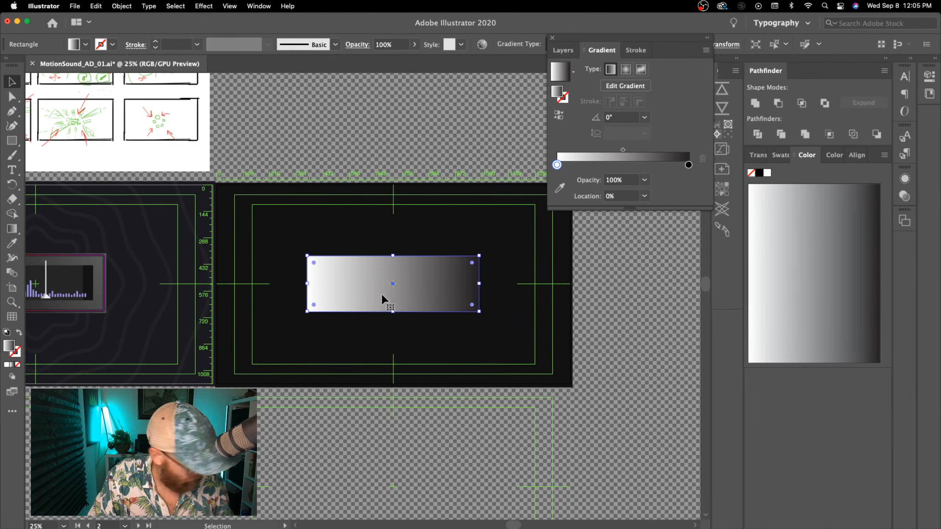
- Show the Gradient tool's handles on the card and examine the colour options of its black and white end stops
{"action": "key", "text": "g"}
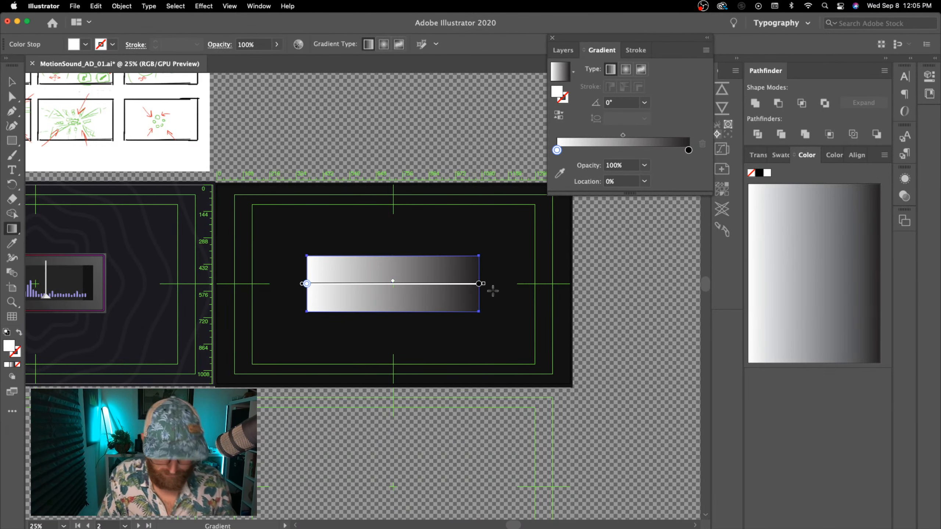
{"action": "double_click", "coordinate": [478, 284]}
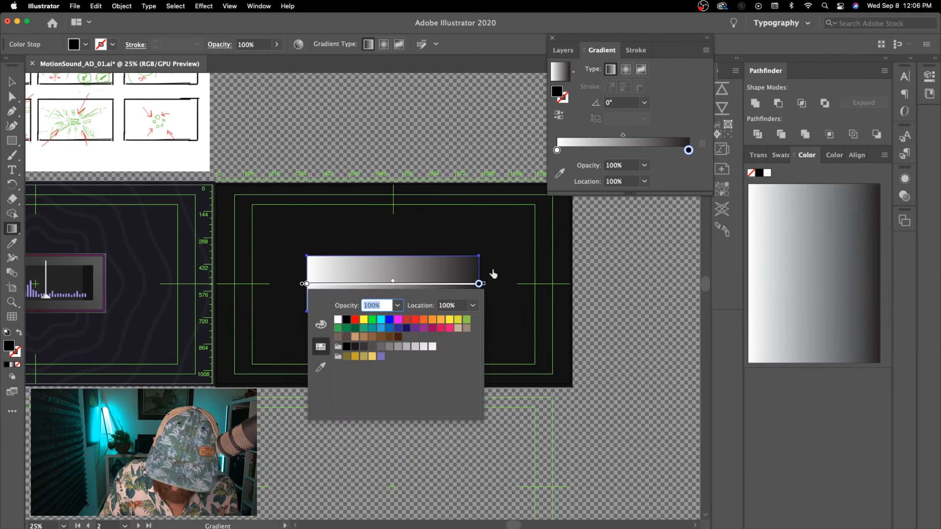
{"action": "left_click", "coordinate": [306, 284]}
{"action": "left_click", "coordinate": [307, 284]}
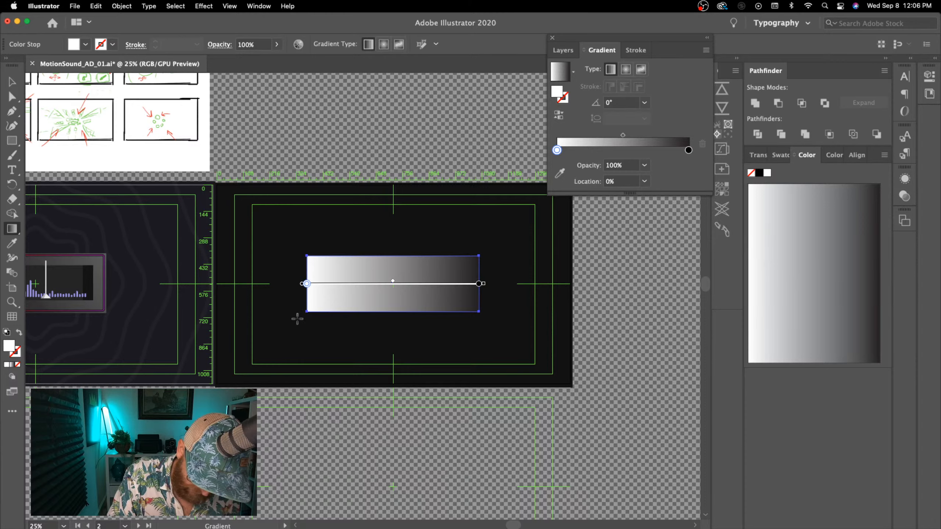
- Angle the card's gradient at about 18°, running from just outside its lower-left corner to beyond its upper-right corner
{"action": "left_click_drag", "start_coordinate": [295, 319], "coordinate": [488, 262]}
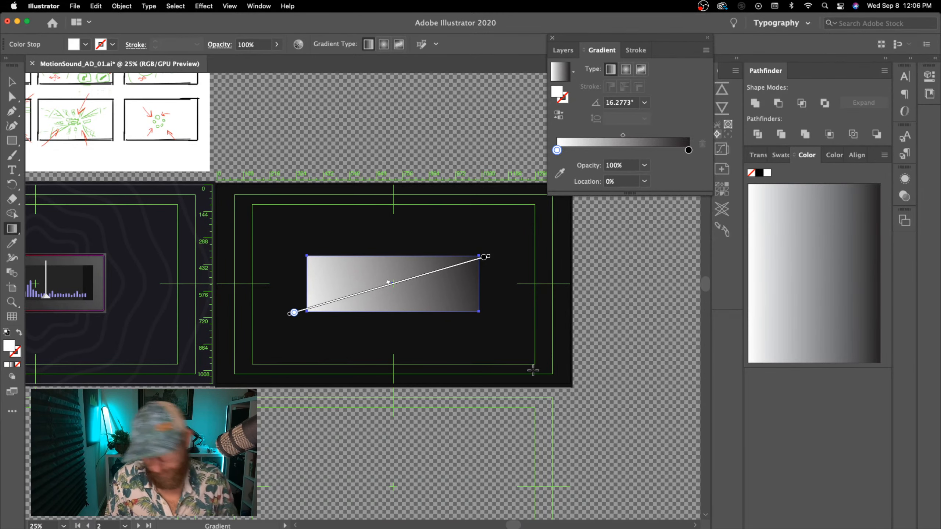
{"action": "key", "text": "super+z"}
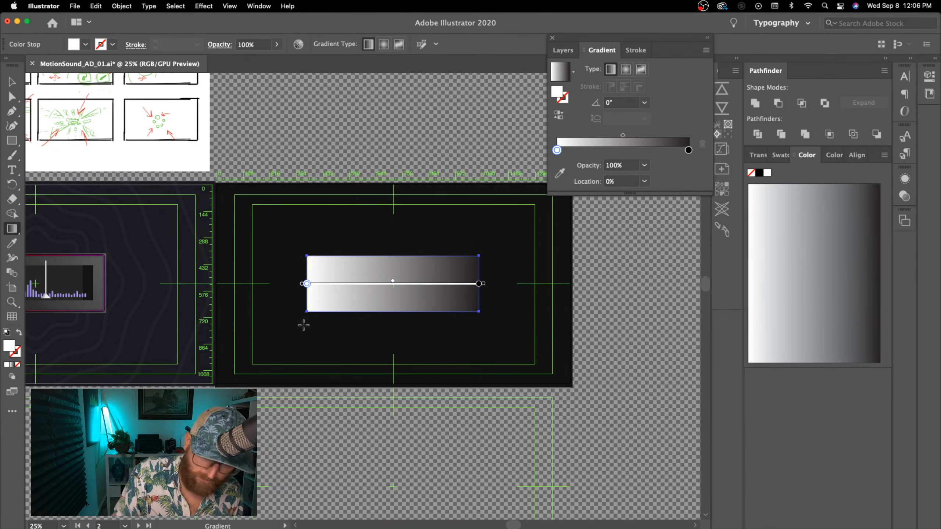
{"action": "left_click_drag", "start_coordinate": [300, 316], "coordinate": [495, 250]}
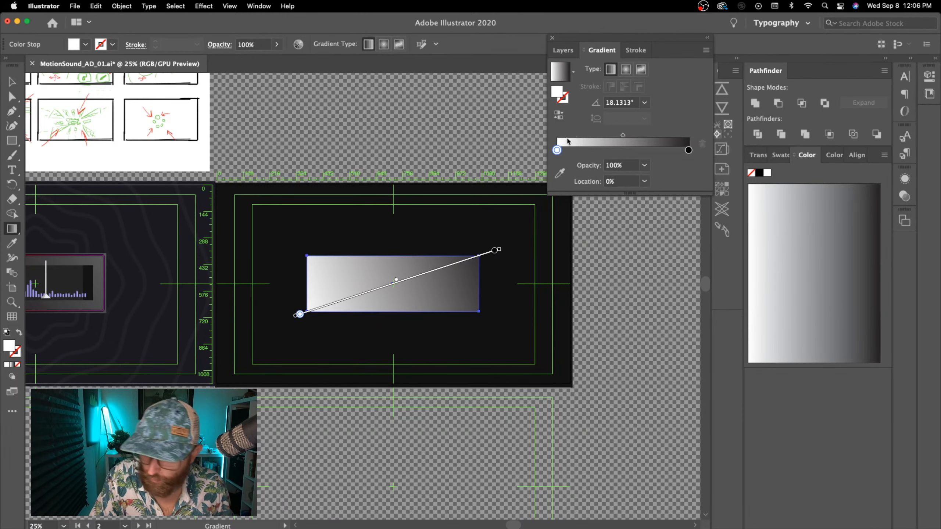
- Set the card gradient's start stop to a near-black grey swatch and its end stop to 90% black
{"action": "double_click", "coordinate": [557, 150]}
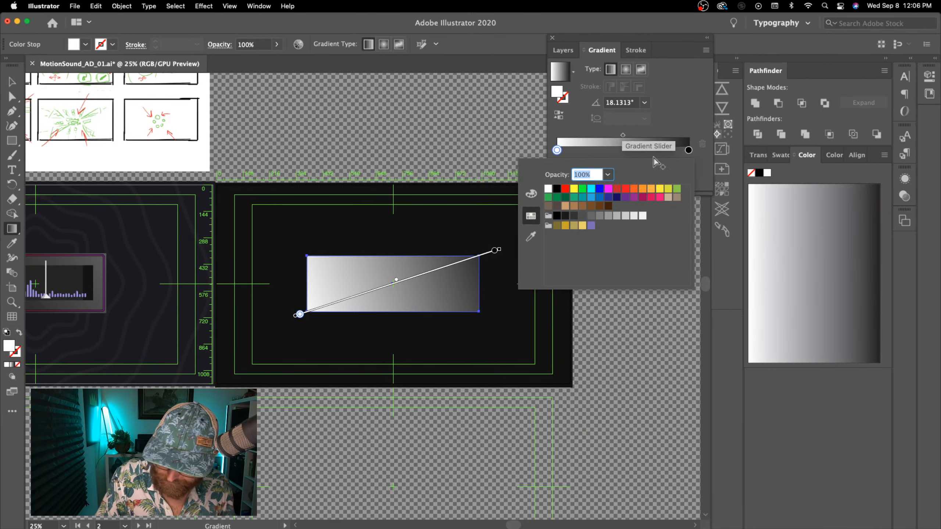
{"action": "left_click", "coordinate": [565, 218]}
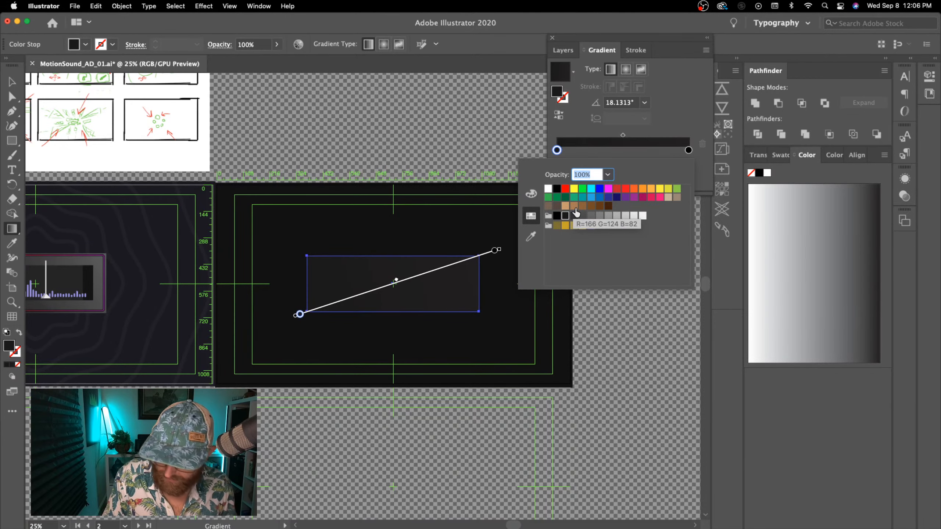
{"action": "left_click", "coordinate": [689, 150]}
{"action": "double_click", "coordinate": [689, 150]}
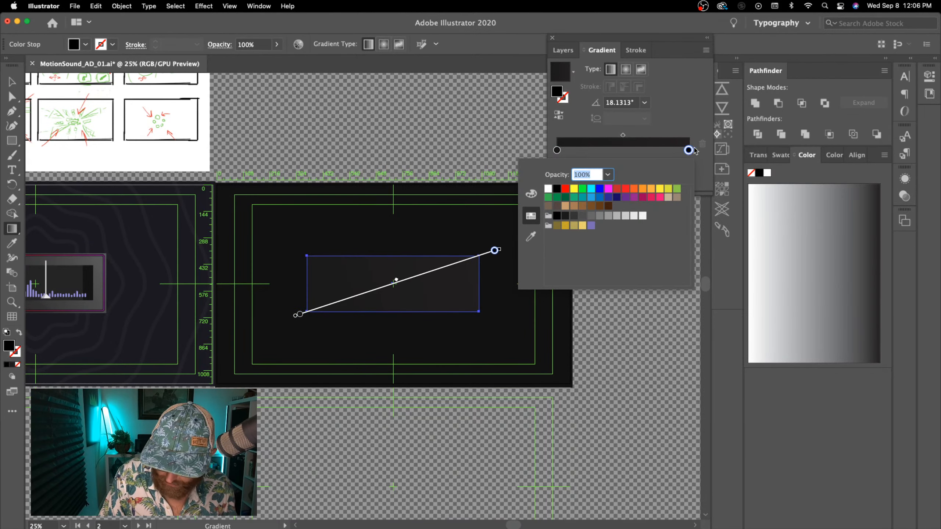
{"action": "left_click", "coordinate": [531, 194]}
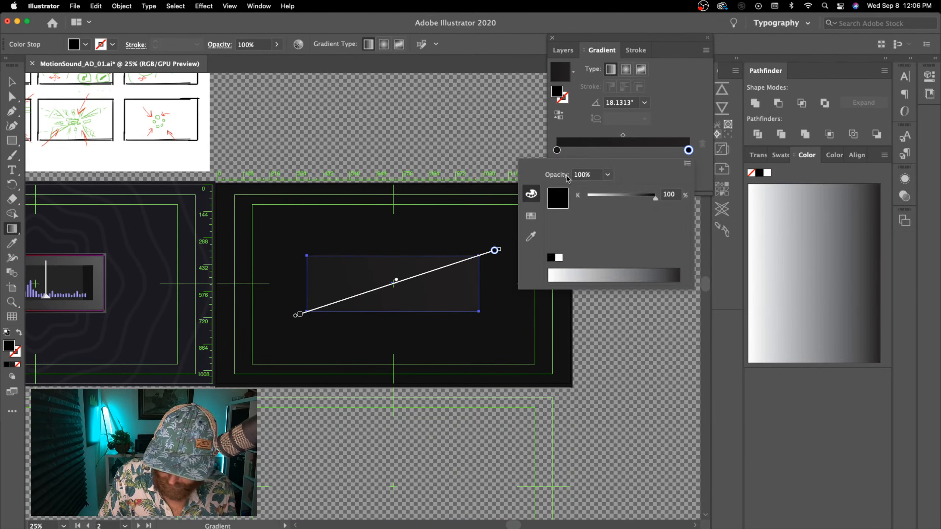
{"action": "left_click_drag", "start_coordinate": [655, 202], "coordinate": [646, 204]}
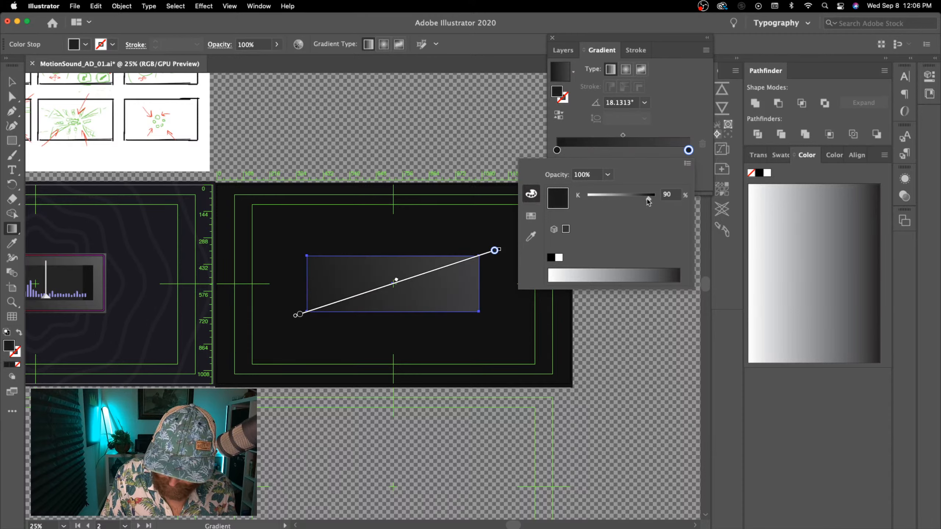
{"action": "left_click", "coordinate": [480, 424]}
{"action": "key", "text": "v"}
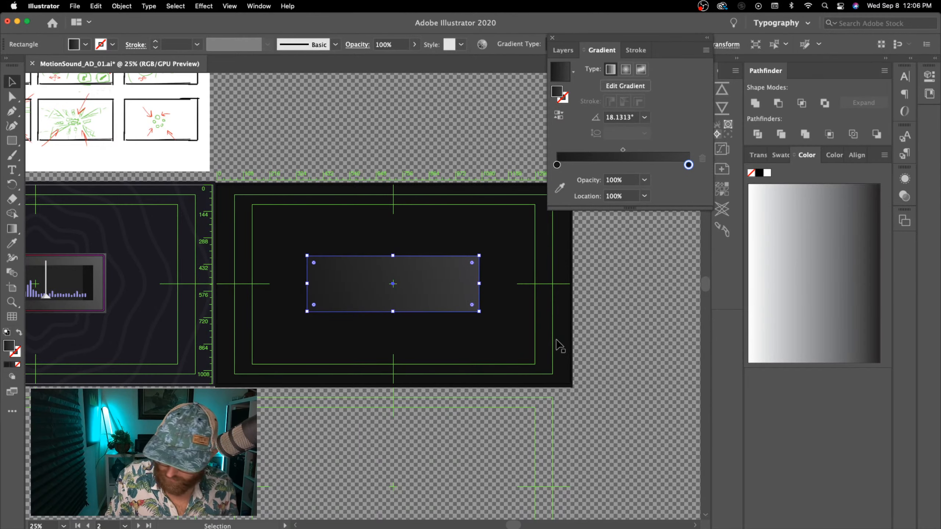
- Clear the selection, compare the dark gradient card with the existing waveform card, and reselect the card
{"action": "left_click", "coordinate": [583, 326]}
{"action": "key", "text": "super+minus"}
{"action": "key", "text": "super+equal"}
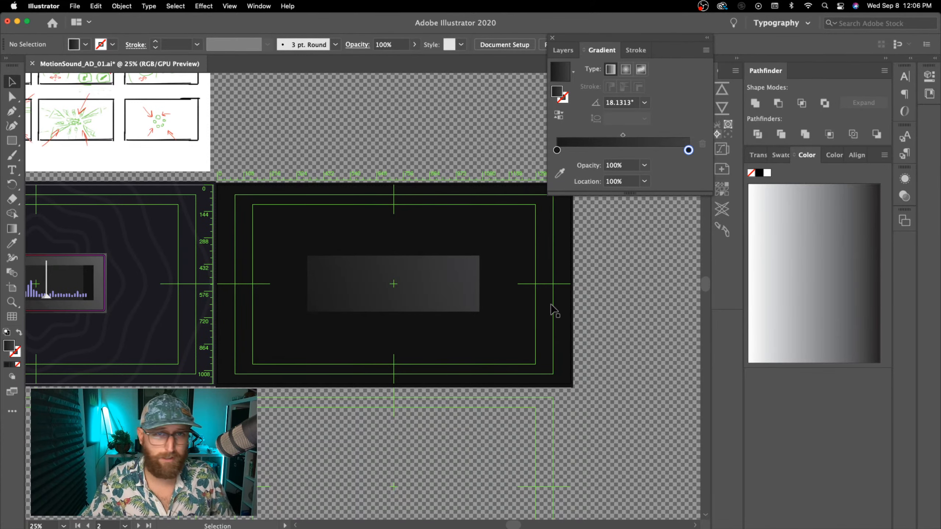
{"action": "left_click", "coordinate": [423, 430]}
{"action": "left_click_drag", "start_coordinate": [382, 428], "coordinate": [497, 445]}
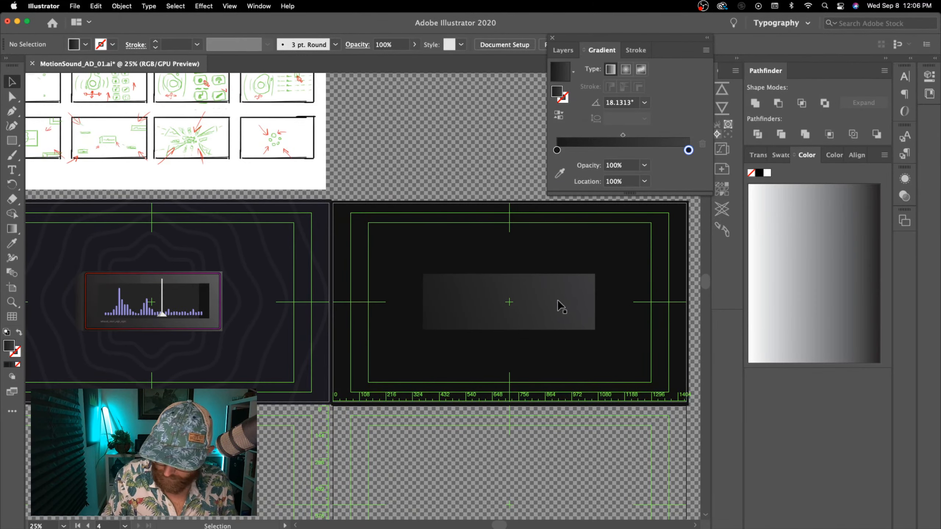
{"action": "left_click", "coordinate": [558, 303]}
{"action": "key", "text": "v"}
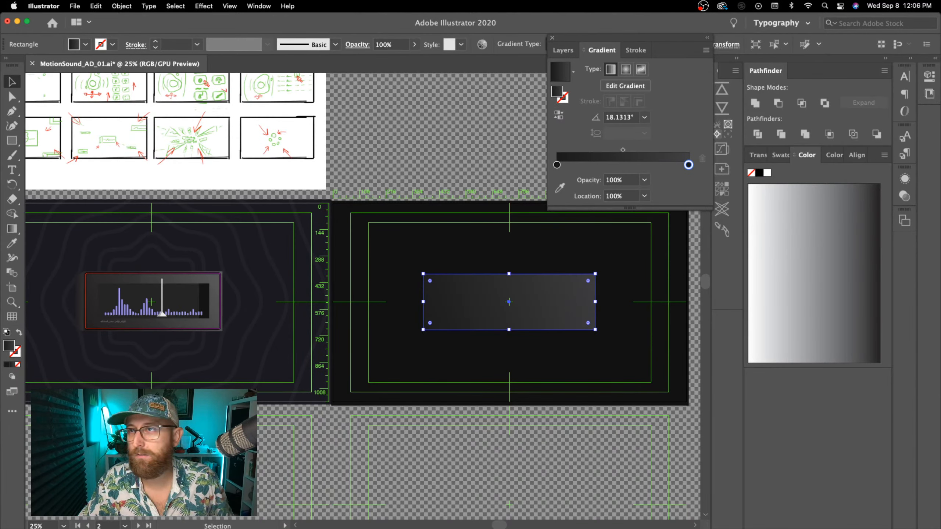
{"action": "key", "text": "super+Tab"}
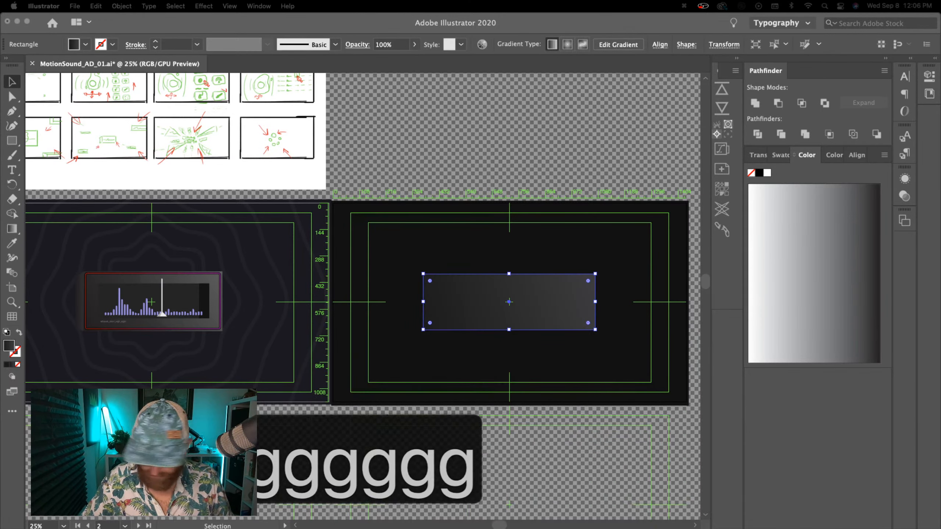
{"action": "key", "text": "super+Tab"}
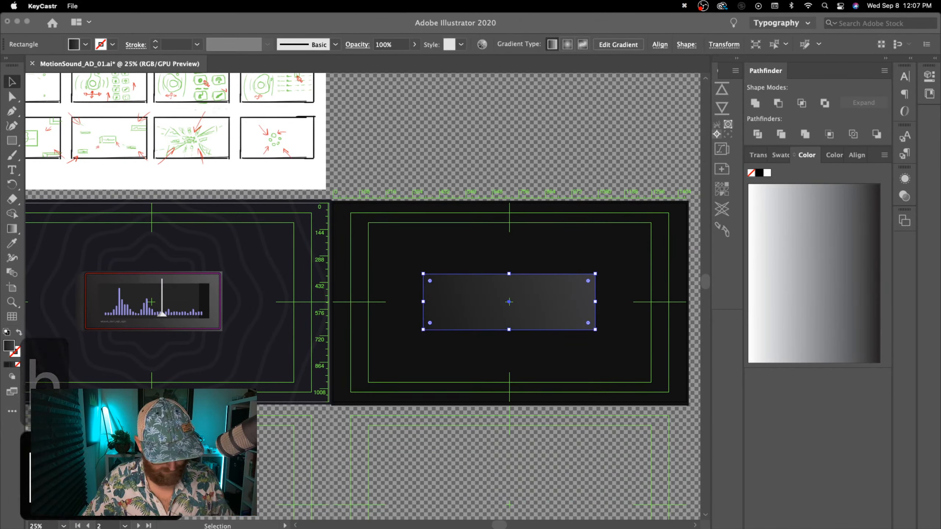
{"action": "key", "text": "h"}
{"action": "key", "text": "h"}
{"action": "key", "text": "h"}
{"action": "key", "text": "h"}
{"action": "key", "text": "h"}
{"action": "left_click_drag", "start_coordinate": [300, 459], "coordinate": [734, 436]}
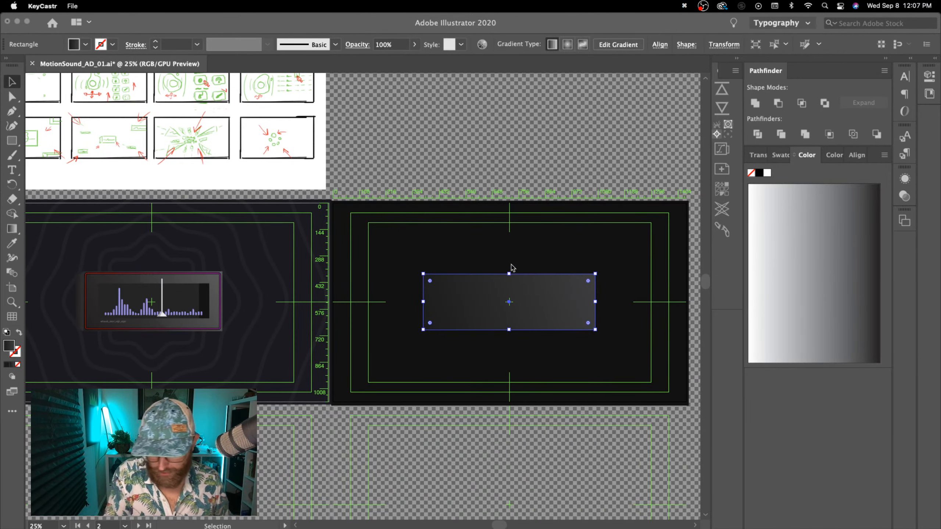
{"action": "left_click", "coordinate": [451, 439]}
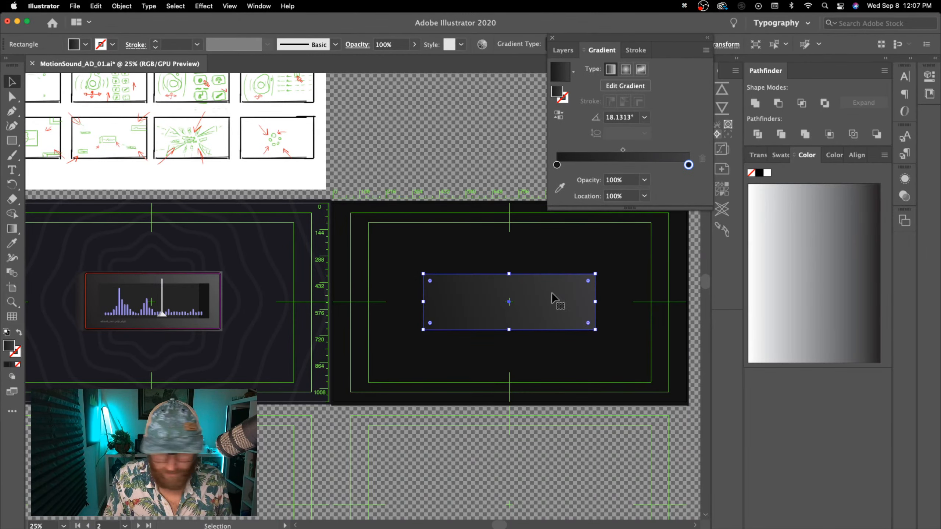
- Pull the top card copy's right edge across to just beyond the card's left edge, forming a narrow mirrored side strip
{"action": "left_click", "coordinate": [563, 50]}
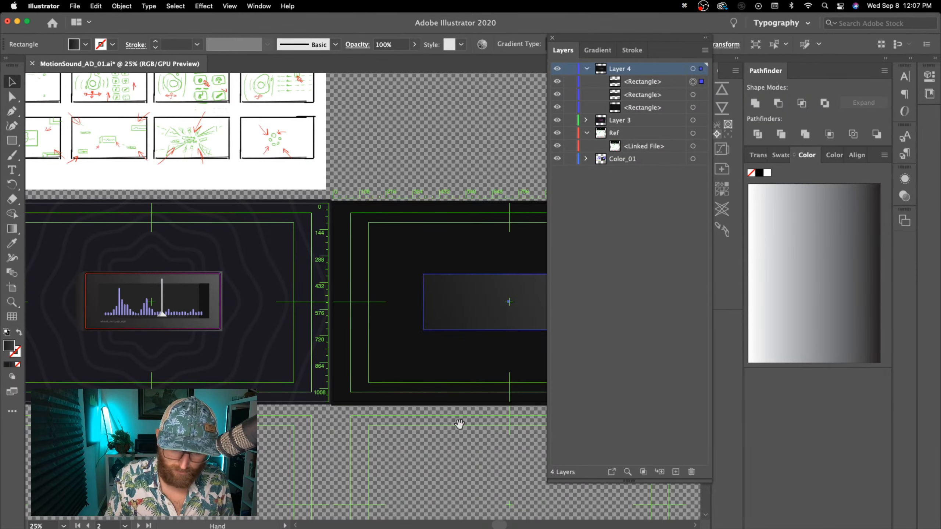
{"action": "left_click_drag", "start_coordinate": [477, 448], "coordinate": [321, 470]}
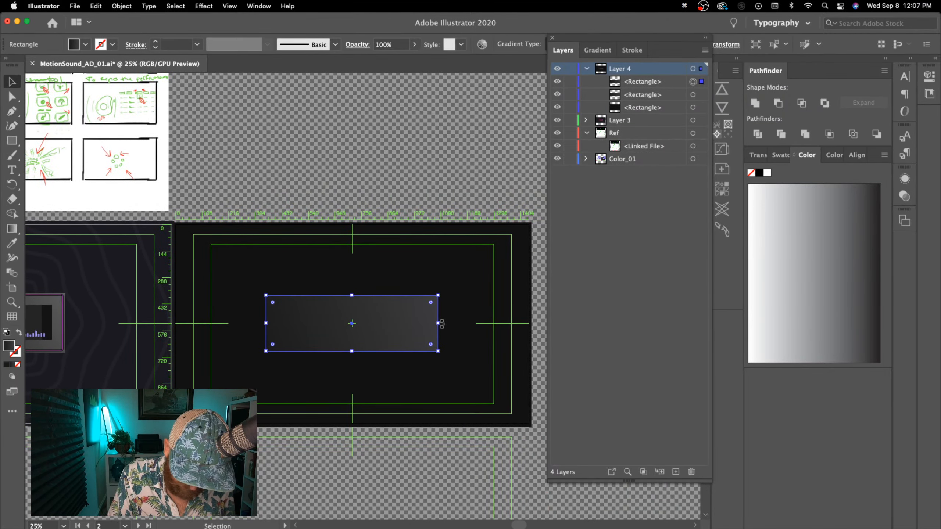
{"action": "left_click_drag", "start_coordinate": [440, 323], "coordinate": [250, 314]}
{"action": "left_click", "coordinate": [431, 465]}
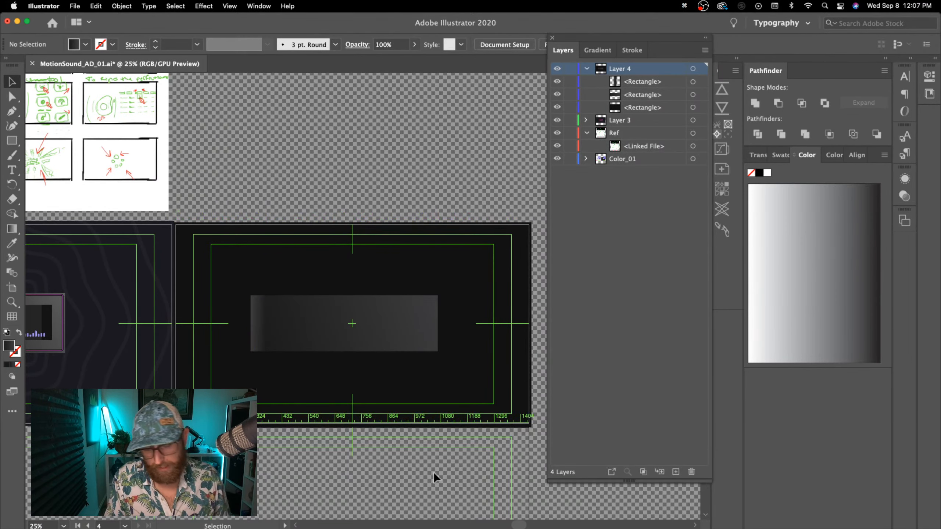
- Lock the near-black background rectangle in Layer 4 behind the card and its side strip
{"action": "key", "text": "super+minus"}
{"action": "key", "text": "super+equal"}
{"action": "key", "text": "super+equal"}
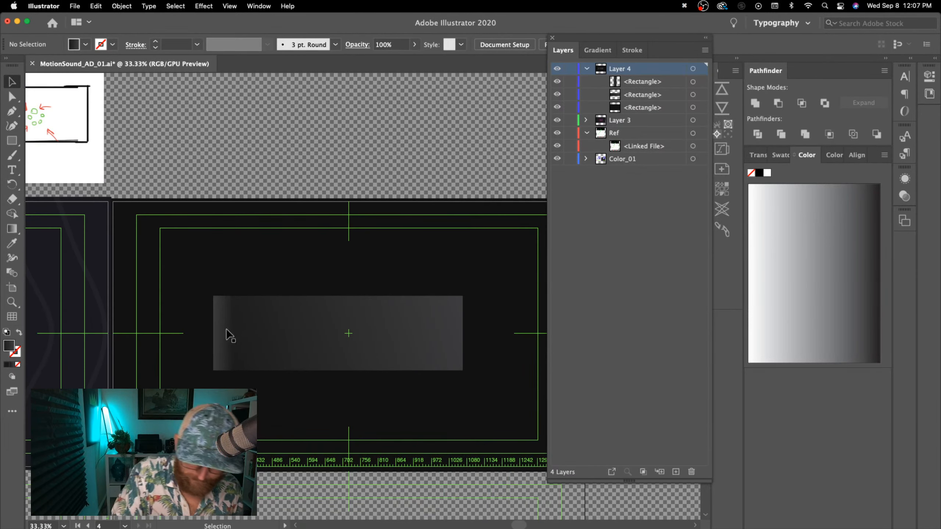
{"action": "left_click", "coordinate": [227, 330]}
{"action": "left_click", "coordinate": [233, 296]}
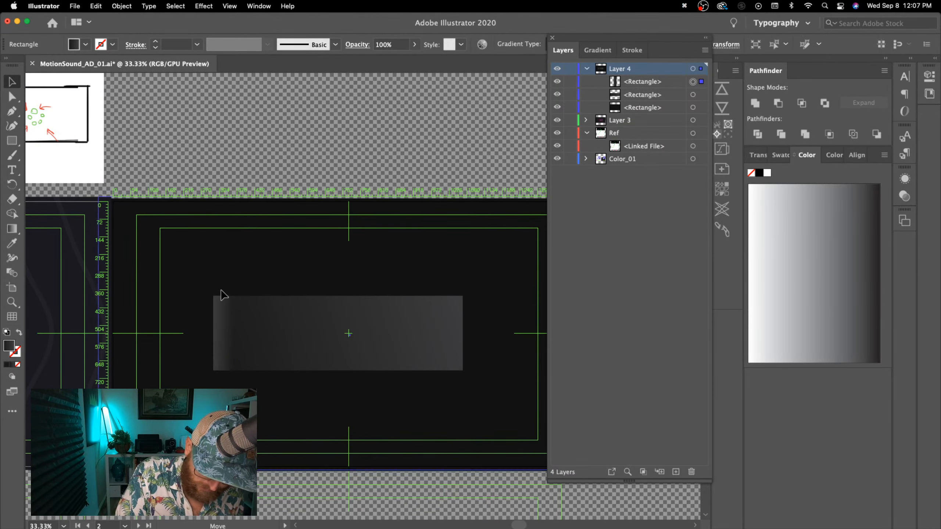
{"action": "key", "text": "super+2"}
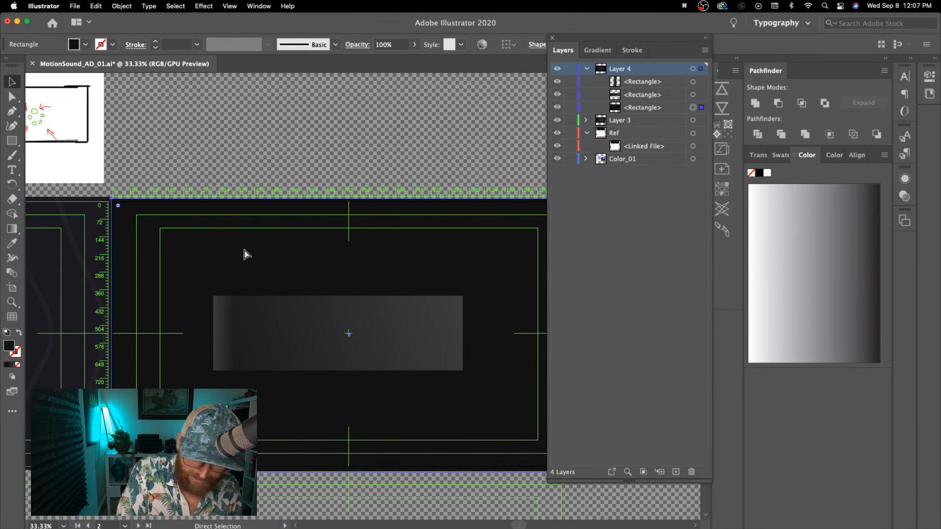
{"action": "scroll", "coordinate": [422, 460], "scroll_direction": "down", "scroll_amount": 1}
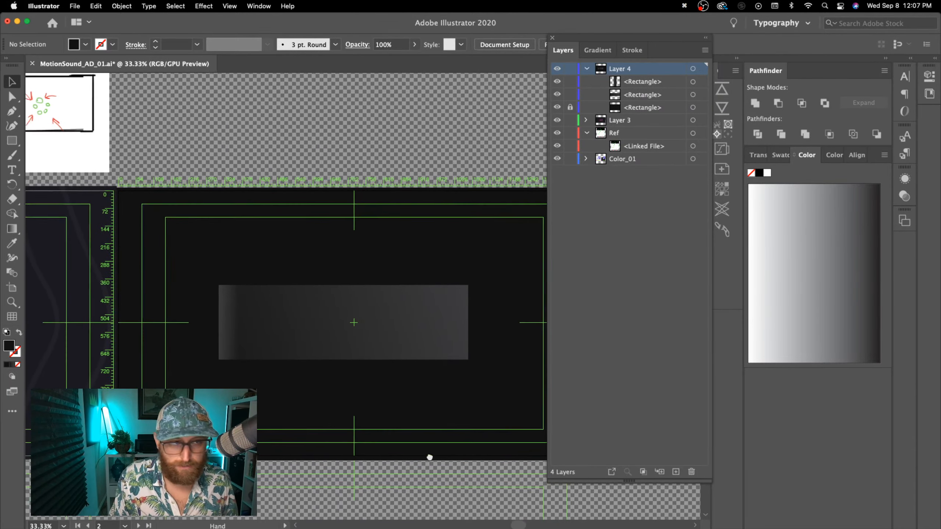
- Move the side strip's upper outer anchor point down about 30 px to slant its top edge
{"action": "left_click", "coordinate": [361, 341]}
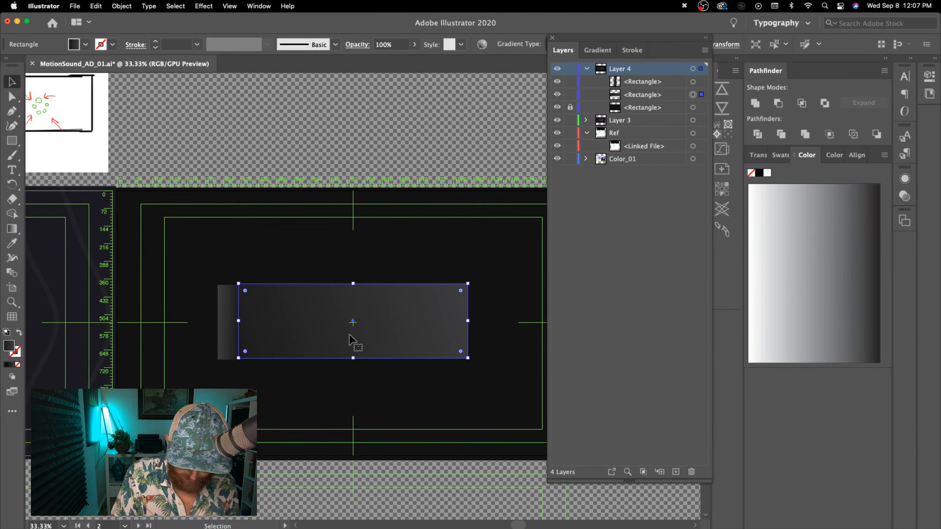
{"action": "left_click", "coordinate": [229, 324]}
{"action": "key", "text": "a"}
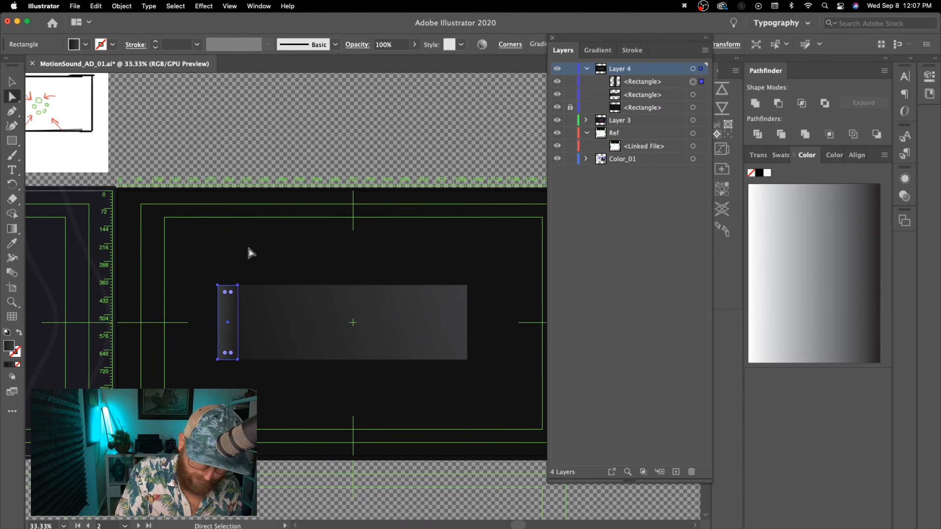
{"action": "left_click_drag", "start_coordinate": [225, 300], "coordinate": [226, 301]}
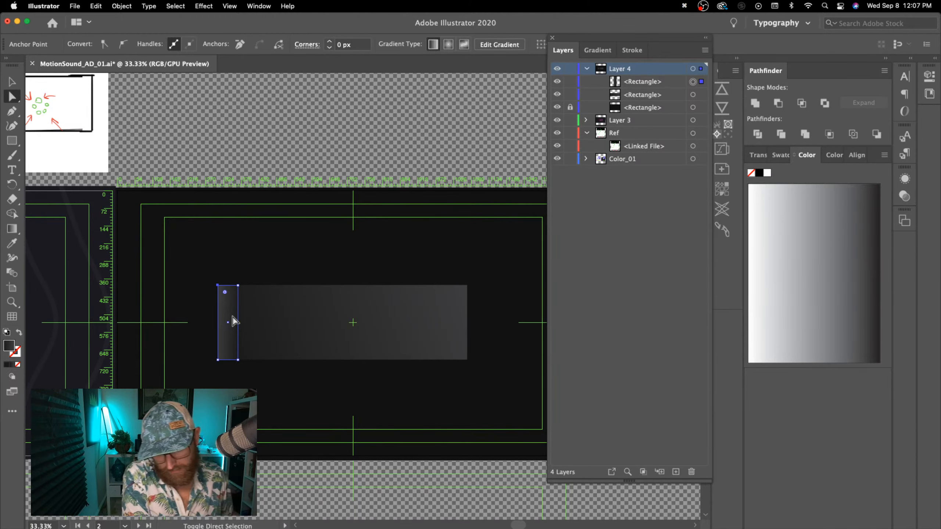
{"action": "key", "text": "shift+Down"}
{"action": "key", "text": "shift+Down"}
{"action": "key", "text": "shift+Down"}
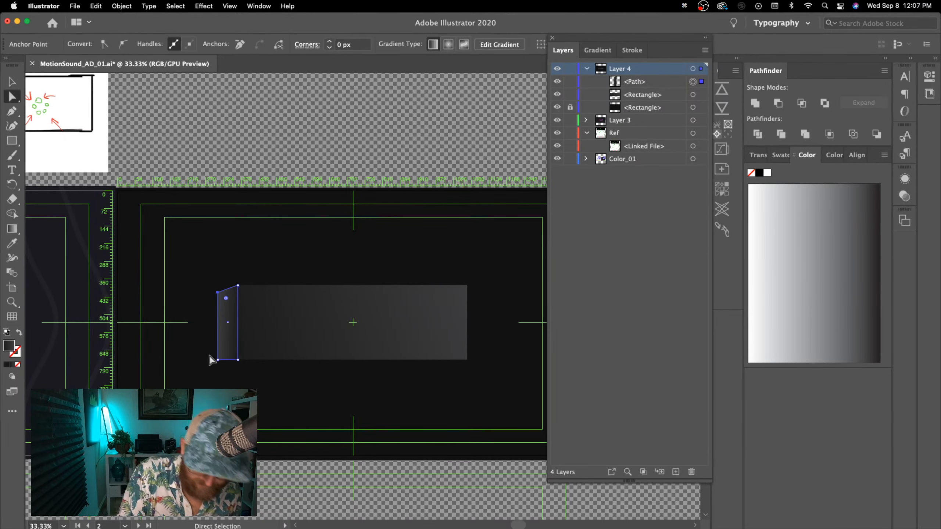
- Move the side strip's lower outer anchor point up about 30 px to slant its bottom edge
{"action": "left_click_drag", "start_coordinate": [209, 355], "coordinate": [227, 382]}
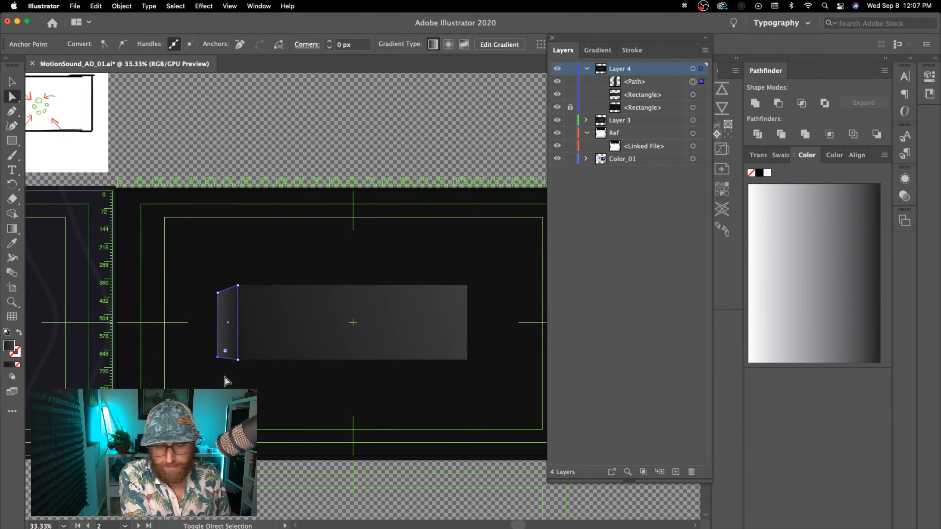
{"action": "key", "text": "shift+Up"}
{"action": "key", "text": "shift+Up"}
{"action": "key", "text": "shift+Up"}
{"action": "key", "text": "shift+Up"}
{"action": "key", "text": "shift+Down"}
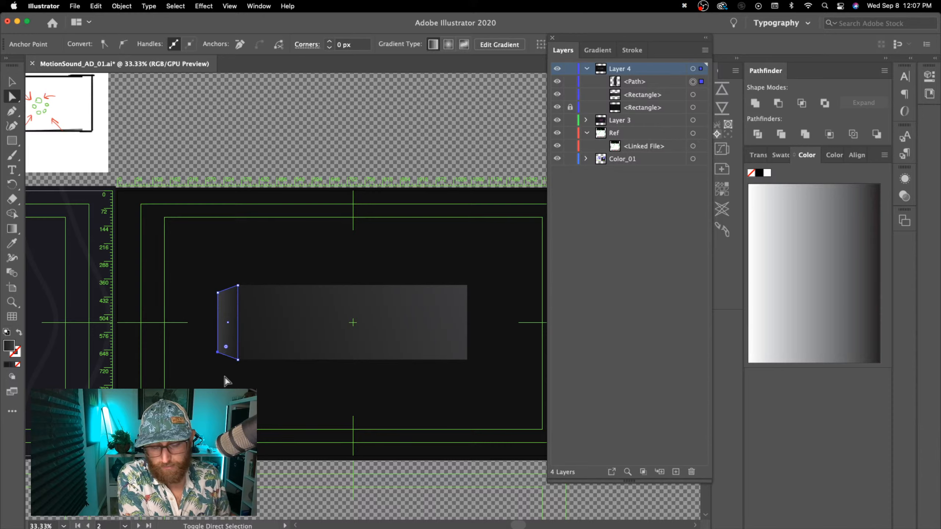
- Move both outer anchor points of the side strip about 40 px towards the card to narrow it
{"action": "left_click", "coordinate": [216, 294], "text": "shift"}
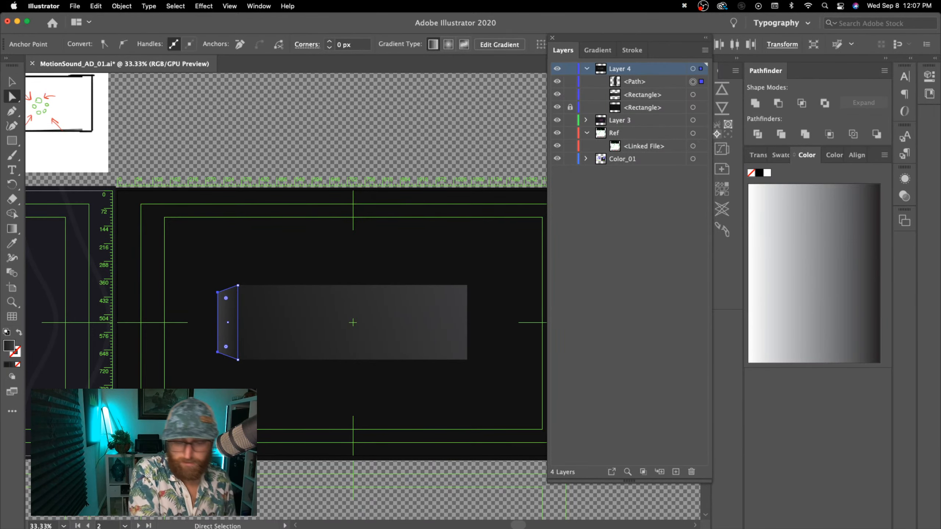
{"action": "key", "text": "shift+Right"}
{"action": "key", "text": "shift+Right"}
{"action": "key", "text": "shift+Right"}
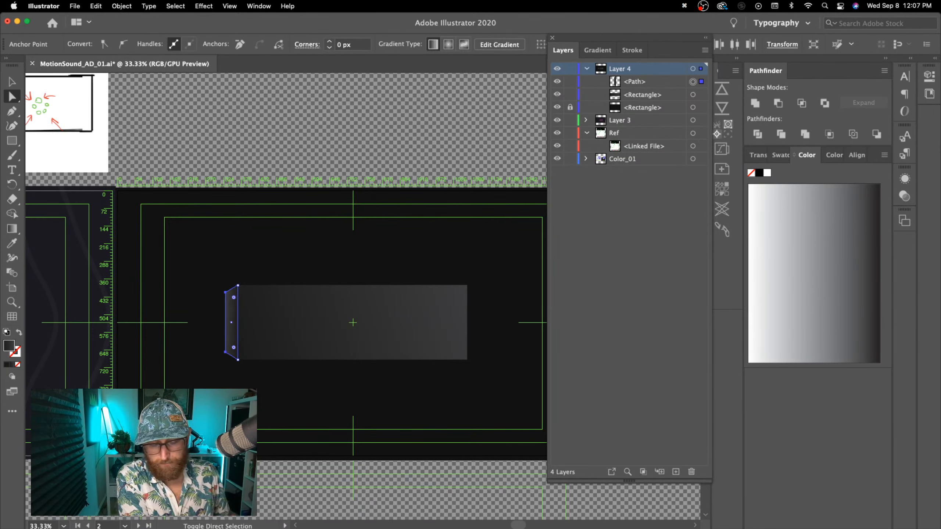
{"action": "key", "text": "shift+Right"}
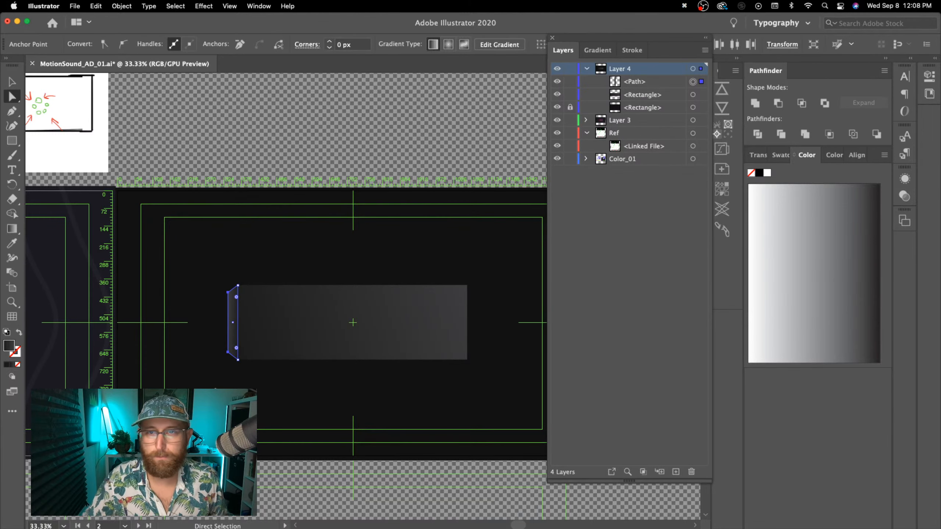
{"action": "key", "text": "super+Tab"}
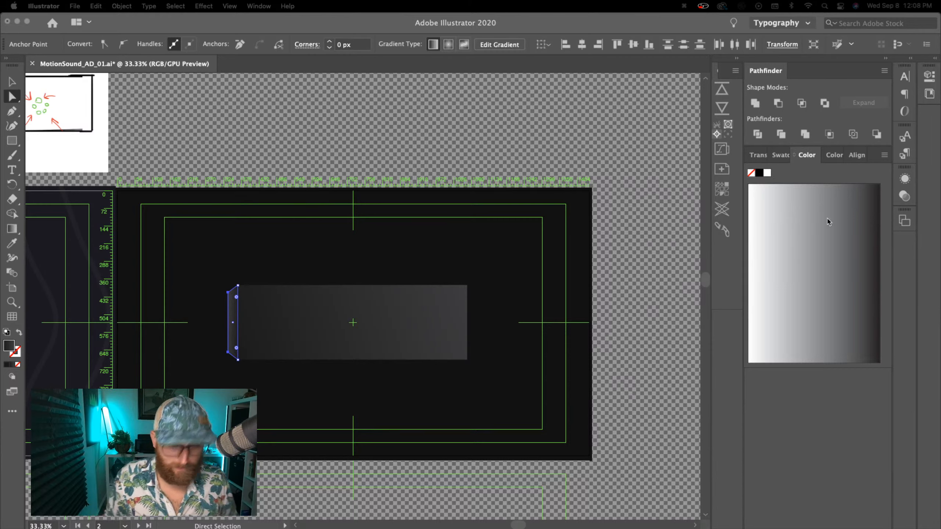
{"action": "key", "text": "F7"}
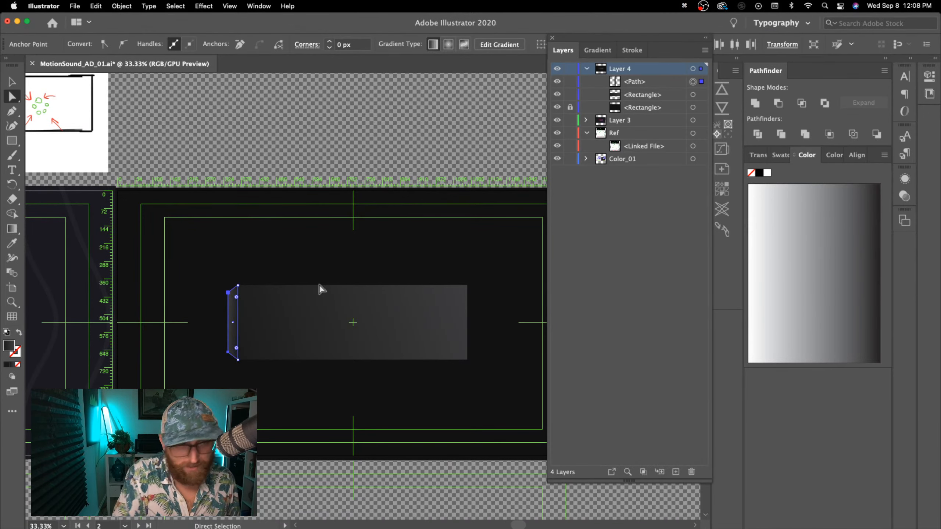
{"action": "key", "text": "super+f"}
{"action": "key", "text": "super+z"}
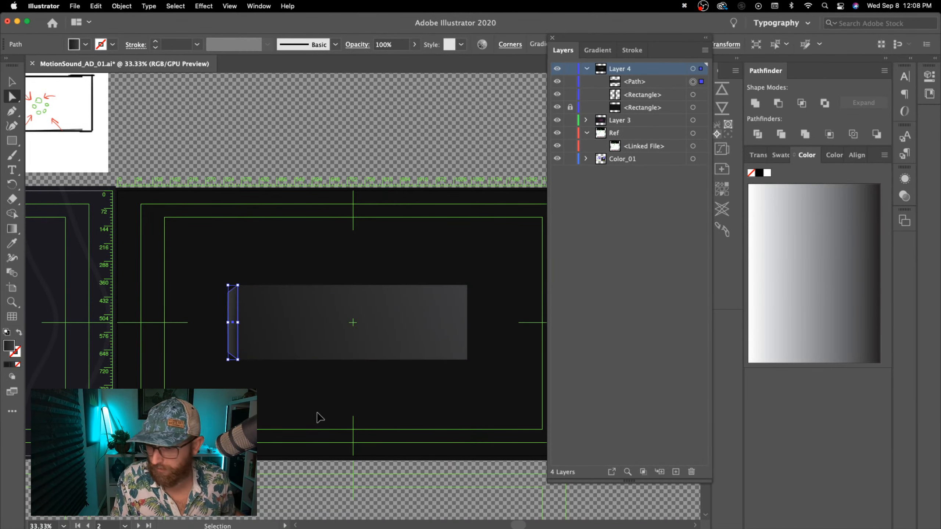
- Clear the selection and display the document in full screen mode with the menu bar
{"action": "left_click", "coordinate": [365, 417]}
{"action": "key", "text": "space"}
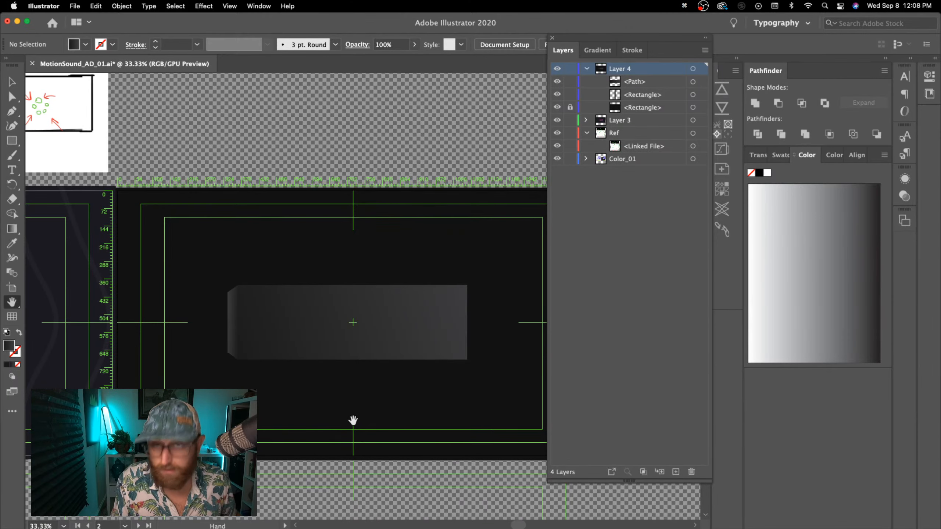
{"action": "key", "text": "g"}
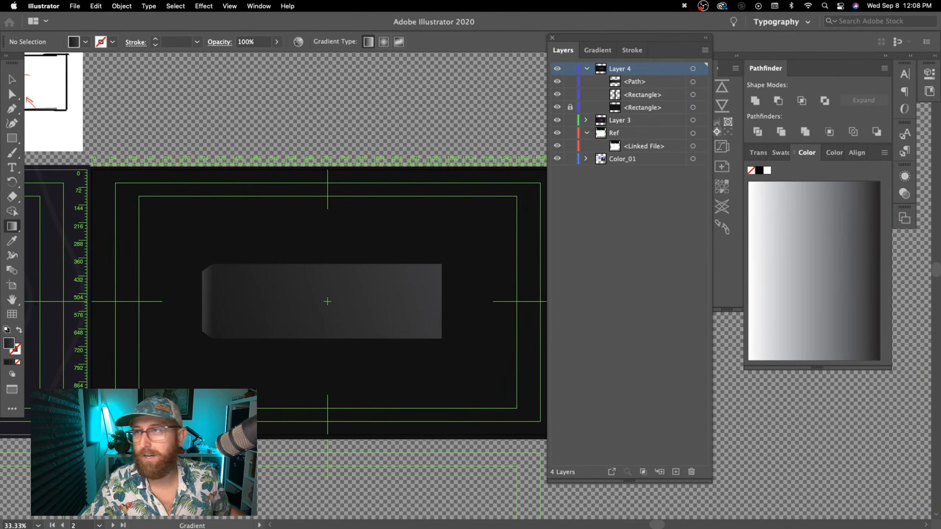
{"action": "key", "text": "Tab"}
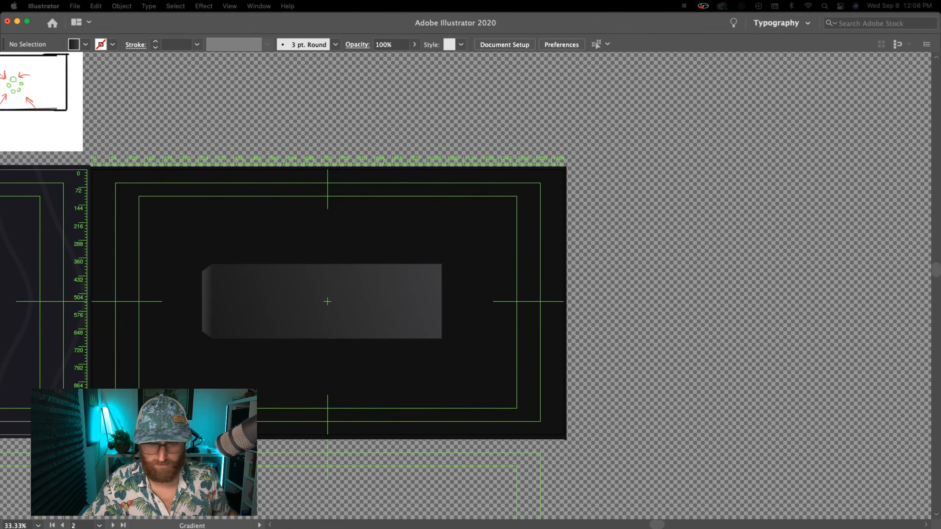
{"action": "key", "text": "Tab"}
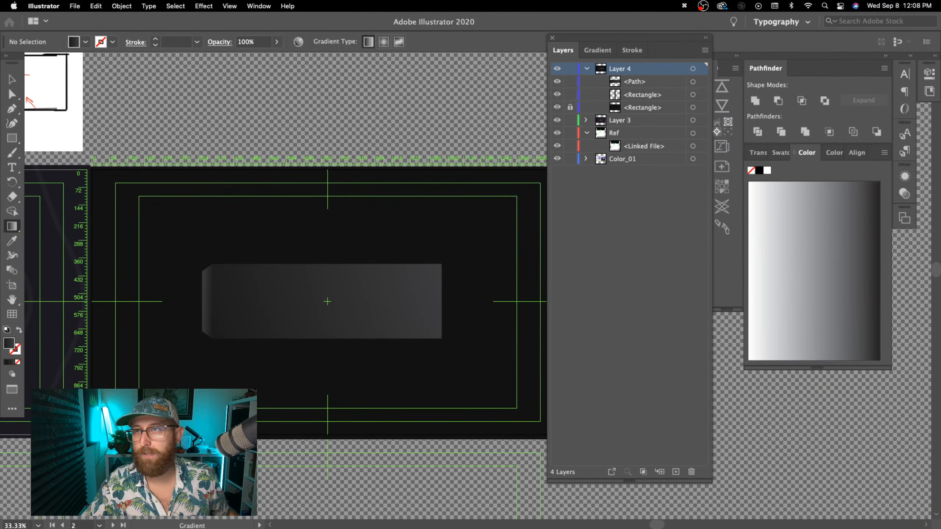
{"action": "key", "text": "Tab"}
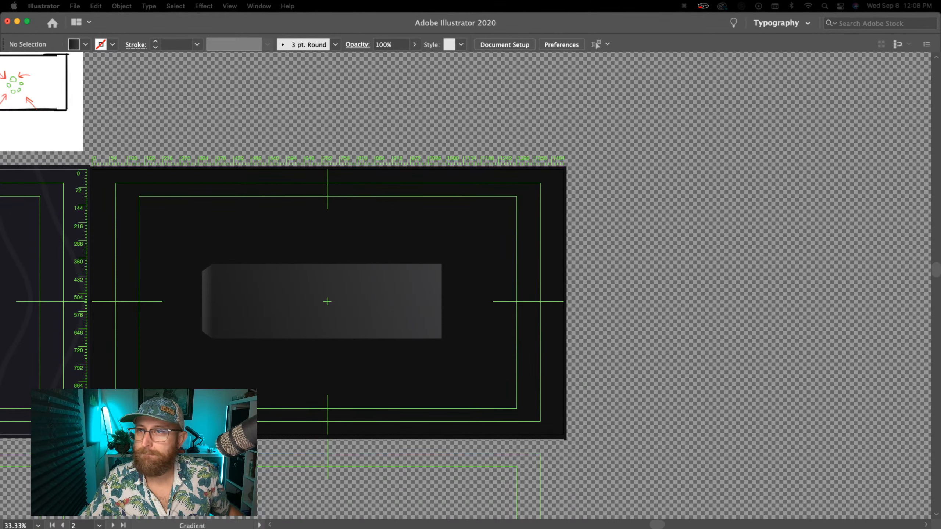
{"action": "key", "text": "Tab"}
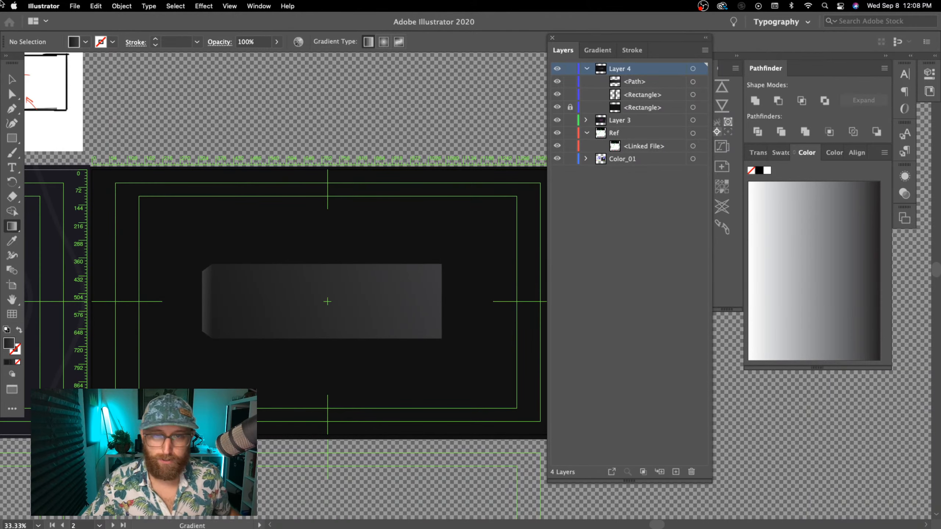
- Reverse the side strip's gradient by swapping its dark and light colour stops between 0% and 100%, then clear the selection
{"action": "left_click", "coordinate": [348, 460]}
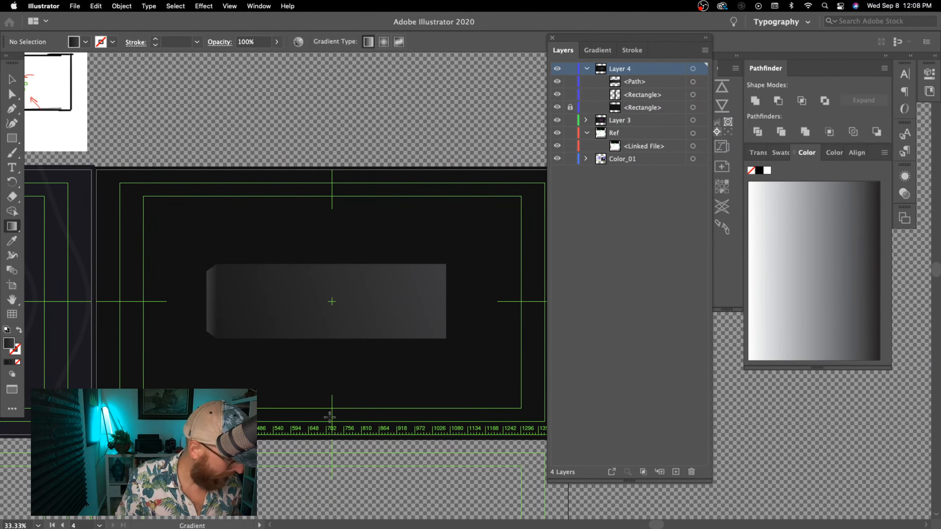
{"action": "key", "text": "v"}
{"action": "key", "text": "a"}
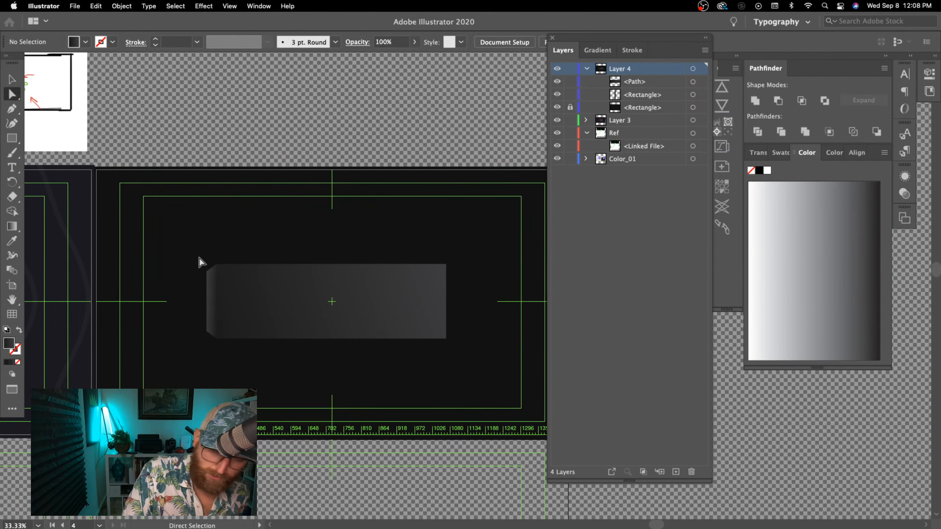
{"action": "key", "text": "super+equal"}
{"action": "left_click_drag", "start_coordinate": [263, 406], "coordinate": [471, 384]}
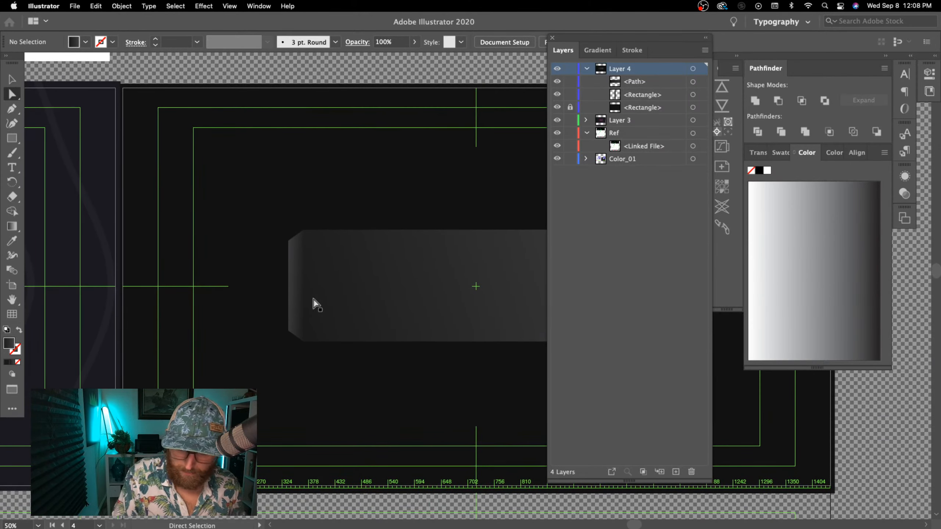
{"action": "left_click", "coordinate": [299, 294]}
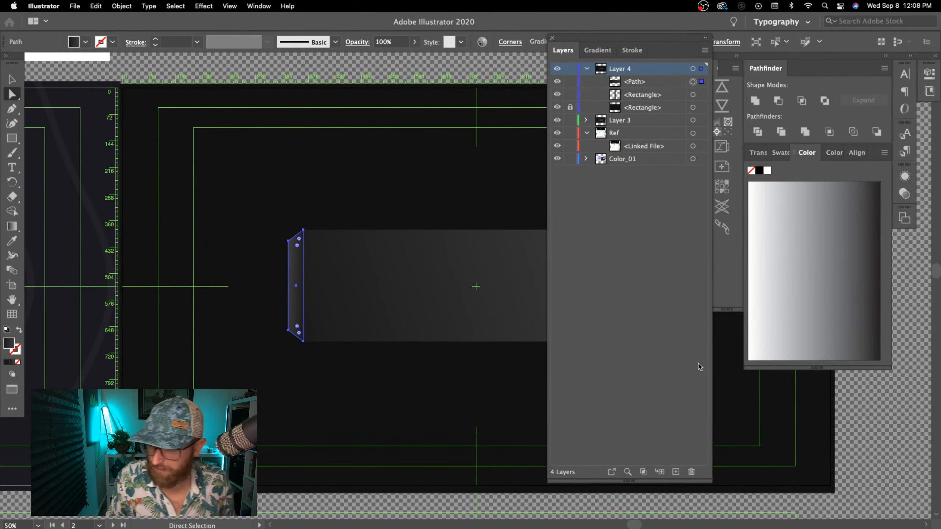
{"action": "left_click", "coordinate": [598, 50]}
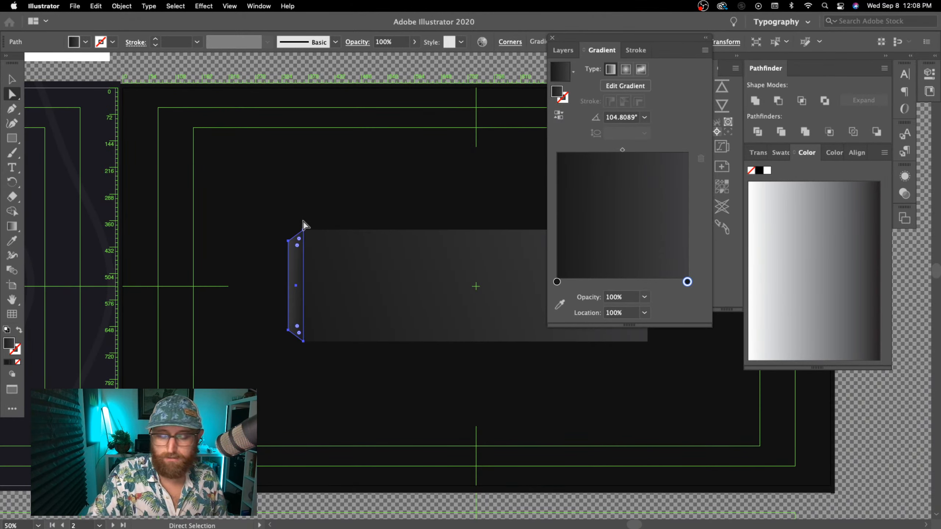
{"action": "key", "text": "super+minus"}
{"action": "left_click_drag", "start_coordinate": [593, 426], "coordinate": [302, 452]}
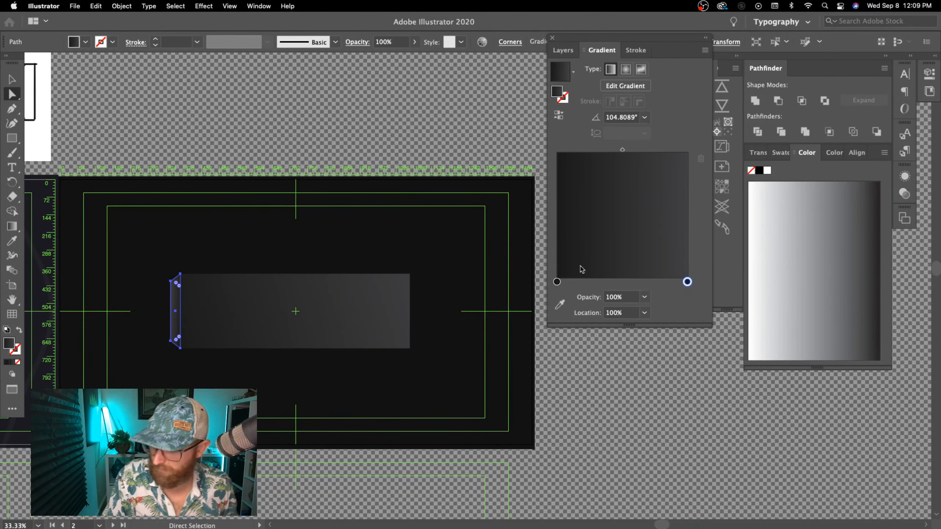
{"action": "left_click", "coordinate": [557, 282]}
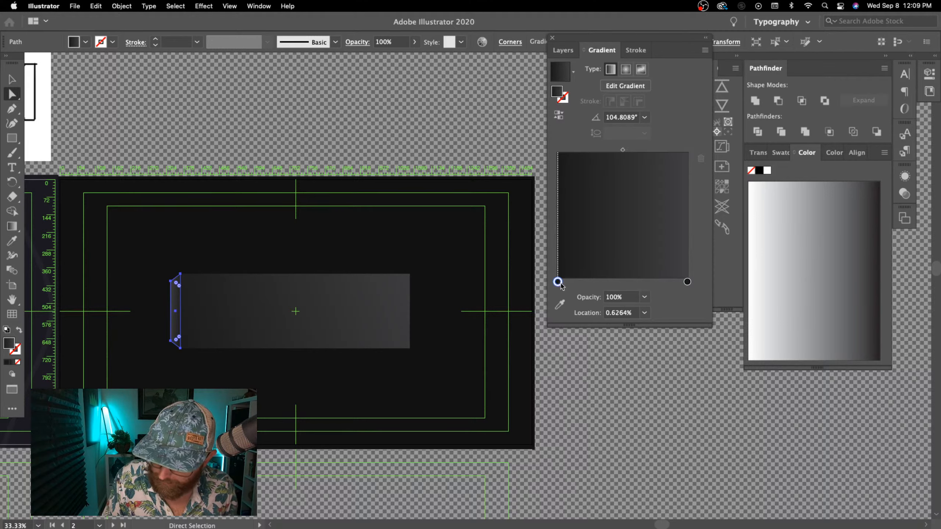
{"action": "mouse_move", "coordinate": [558, 282]}
{"action": "left_mouse_down"}
{"action": "mouse_move", "coordinate": [644, 284]}
{"action": "mouse_move", "coordinate": [557, 282]}
{"action": "left_mouse_up"}
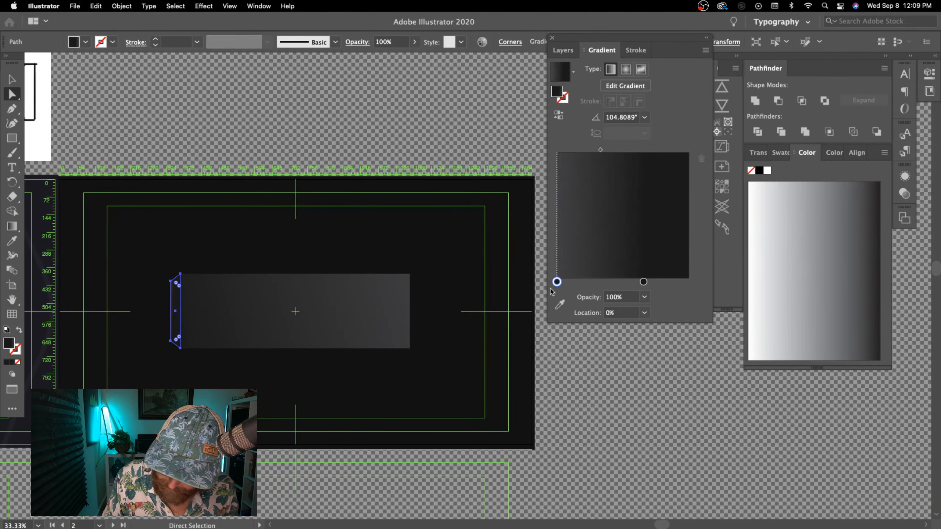
{"action": "left_click_drag", "start_coordinate": [643, 282], "coordinate": [700, 286]}
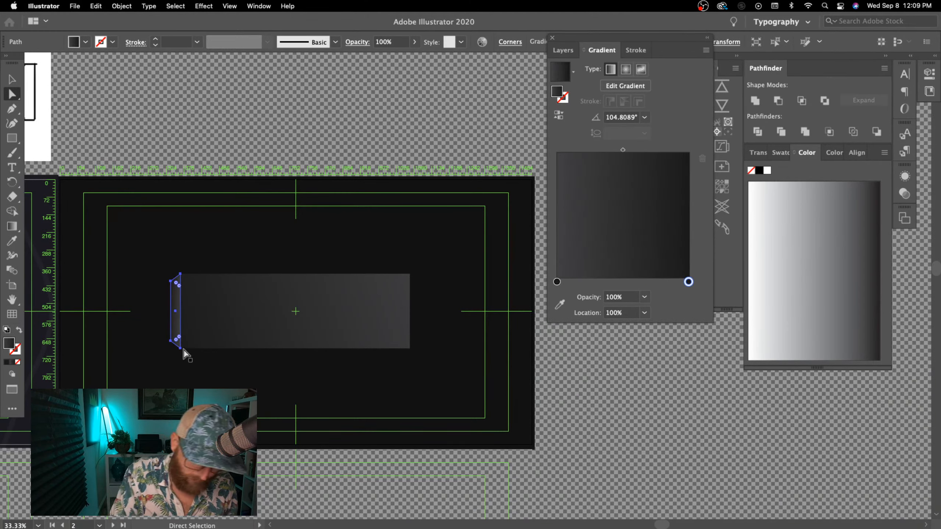
{"action": "left_click", "coordinate": [178, 463]}
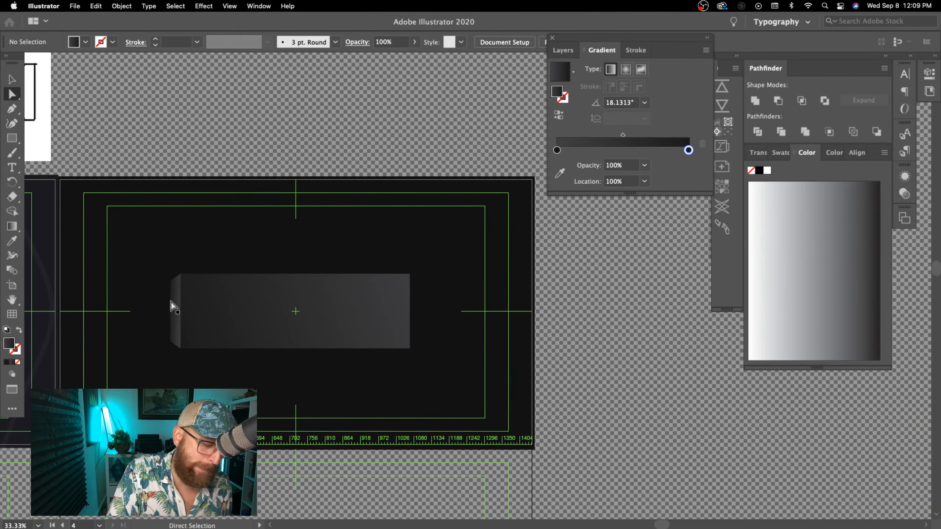
- Darken the starting colour stop of the side strip's gradient to 96% black and clear the selection
{"action": "key", "text": "super+plus"}
{"action": "left_click_drag", "start_coordinate": [159, 432], "coordinate": [418, 410]}
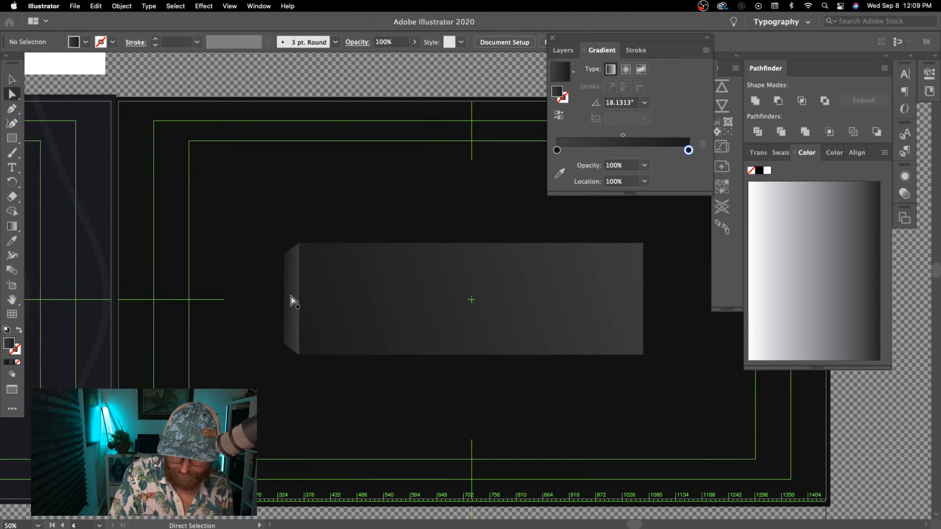
{"action": "left_click", "coordinate": [295, 276]}
{"action": "double_click", "coordinate": [557, 165]}
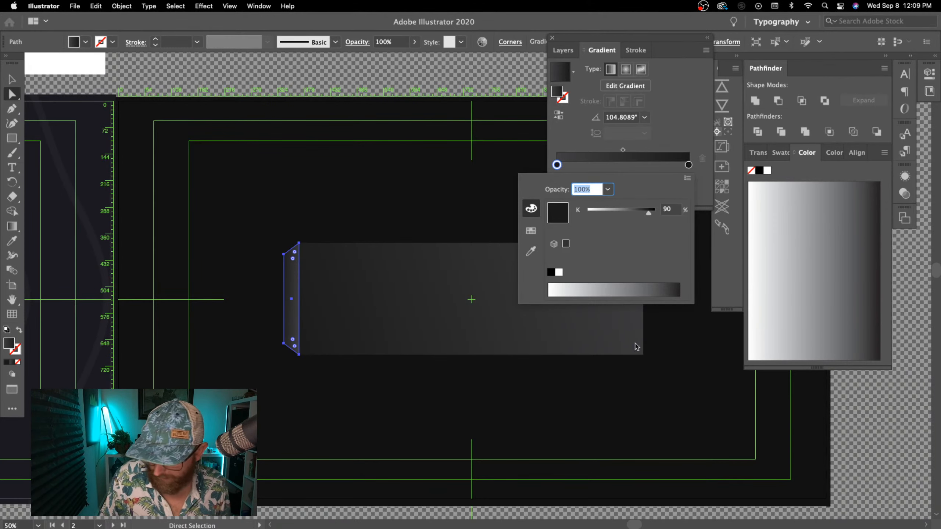
{"action": "left_click_drag", "start_coordinate": [650, 215], "coordinate": [652, 214]}
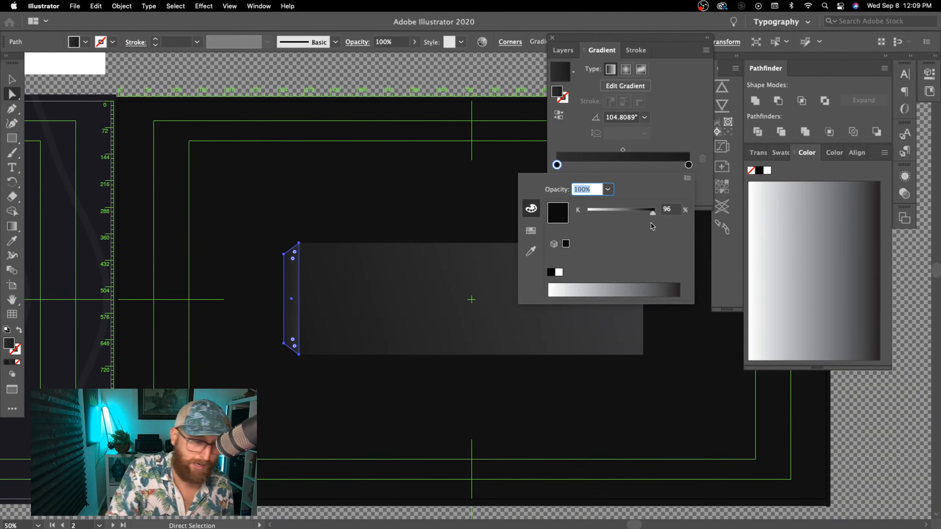
{"action": "left_click", "coordinate": [13, 81]}
{"action": "left_click", "coordinate": [452, 189]}
- Compare the new card with the waveform card in the neighbouring style frame, examining its border, inset panel and side face
{"action": "key", "text": "super+minus"}
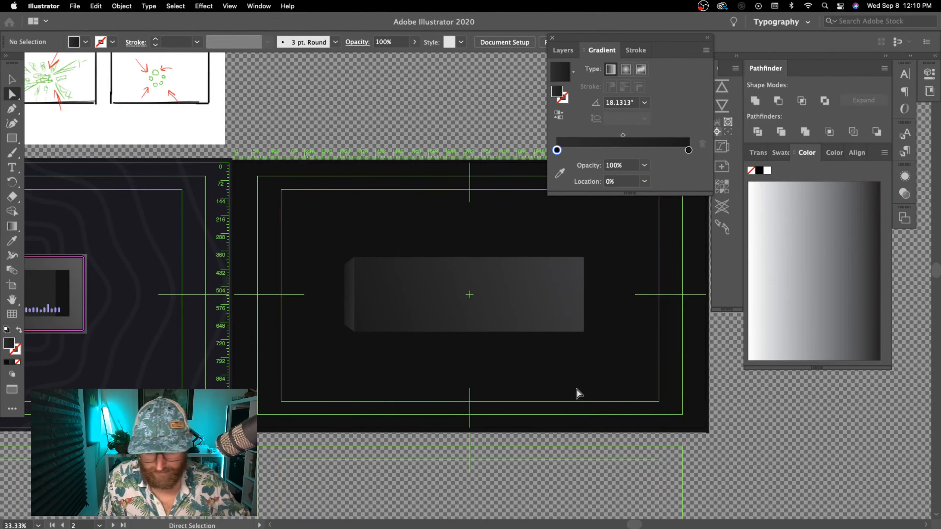
{"action": "left_click_drag", "start_coordinate": [638, 441], "coordinate": [556, 441]}
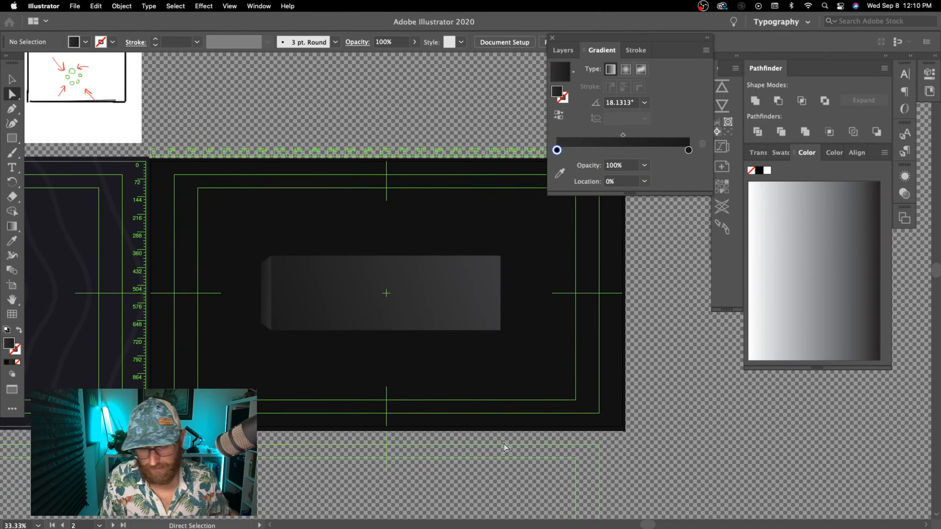
{"action": "left_click_drag", "start_coordinate": [287, 427], "coordinate": [598, 432]}
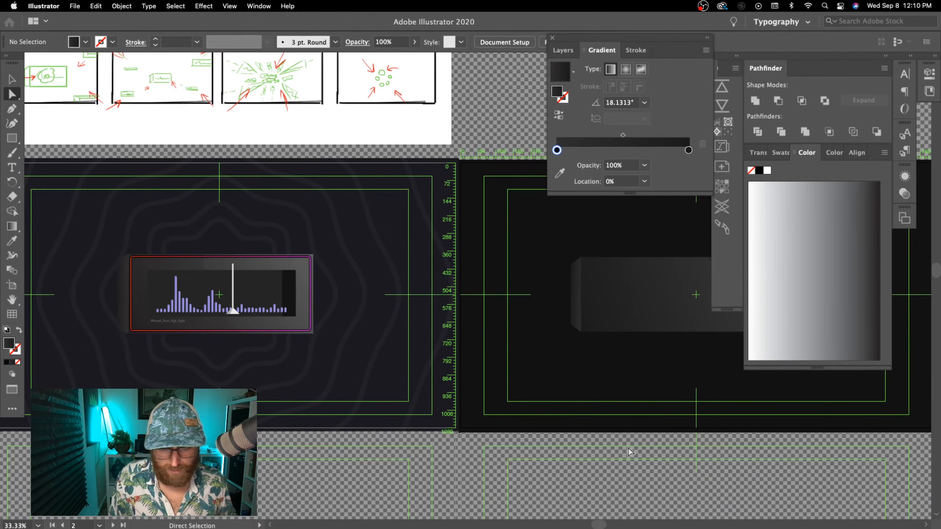
{"action": "scroll", "coordinate": [630, 452], "scroll_direction": "right", "scroll_amount": 5}
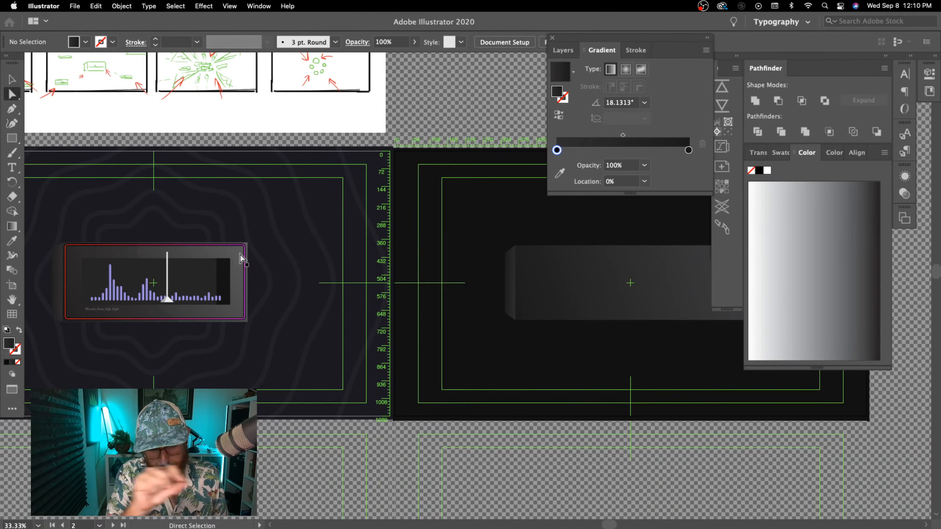
{"action": "left_click", "coordinate": [287, 459]}
{"action": "key", "text": "super+plus"}
{"action": "key", "text": "super+plus"}
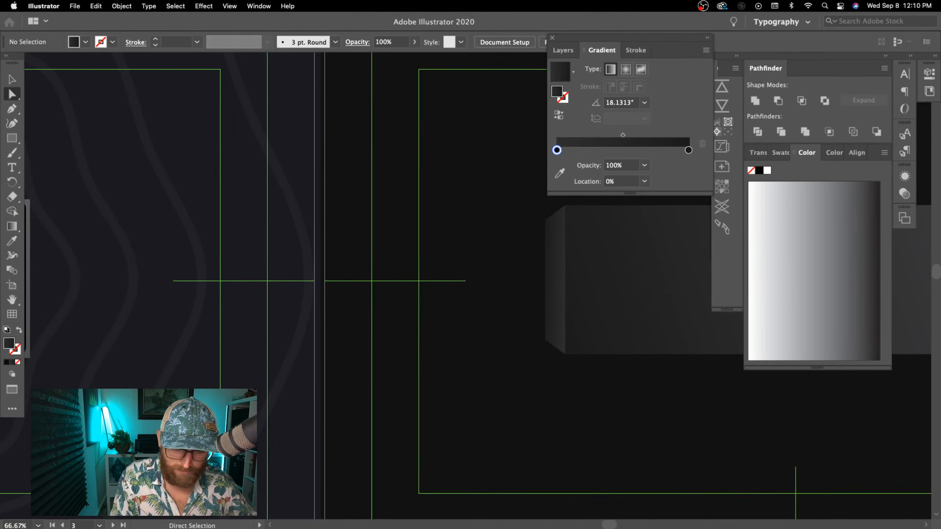
{"action": "left_click_drag", "start_coordinate": [207, 391], "coordinate": [635, 361]}
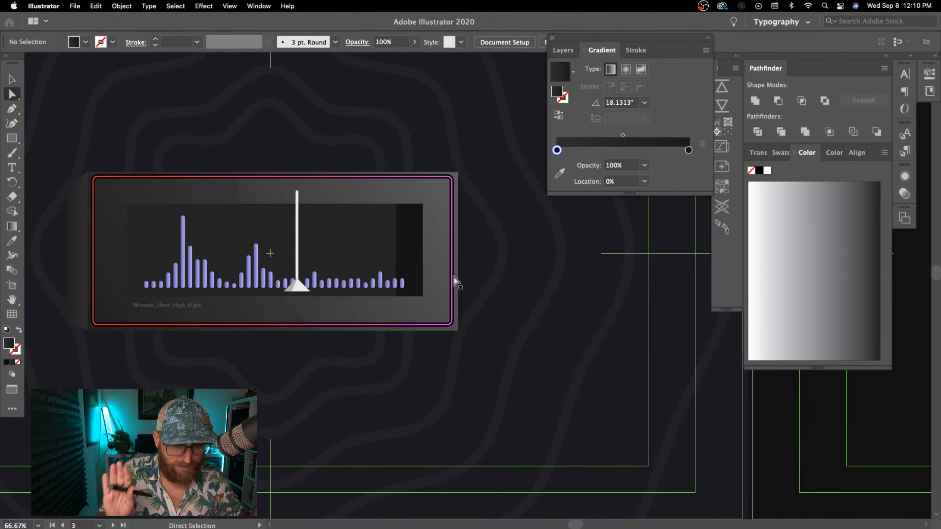
{"action": "scroll", "coordinate": [543, 434], "scroll_direction": "right", "scroll_amount": 10}
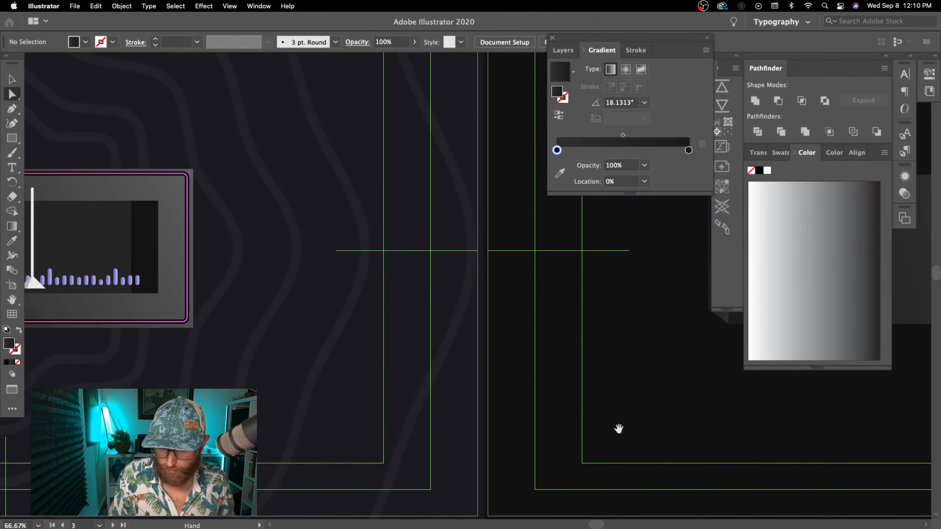
{"action": "key", "text": "super+minus"}
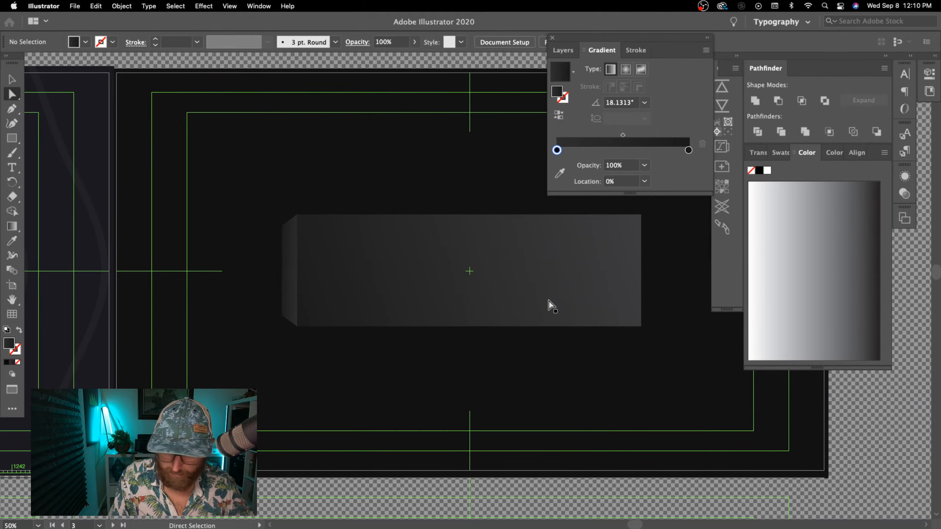
- Duplicate the card's front face in place and scale the copy to about 80% around its centre as an inset panel
{"action": "key", "text": "super+r"}
{"action": "left_click", "coordinate": [558, 307]}
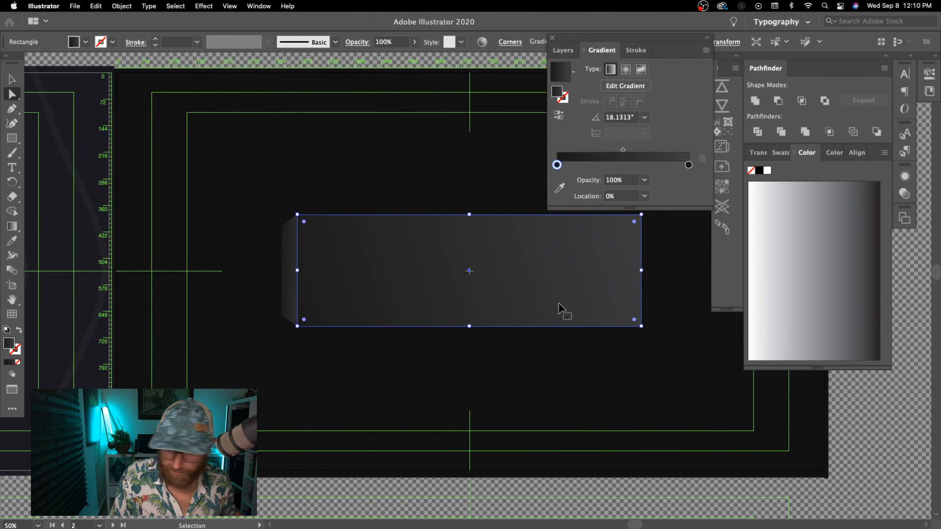
{"action": "key", "text": "v"}
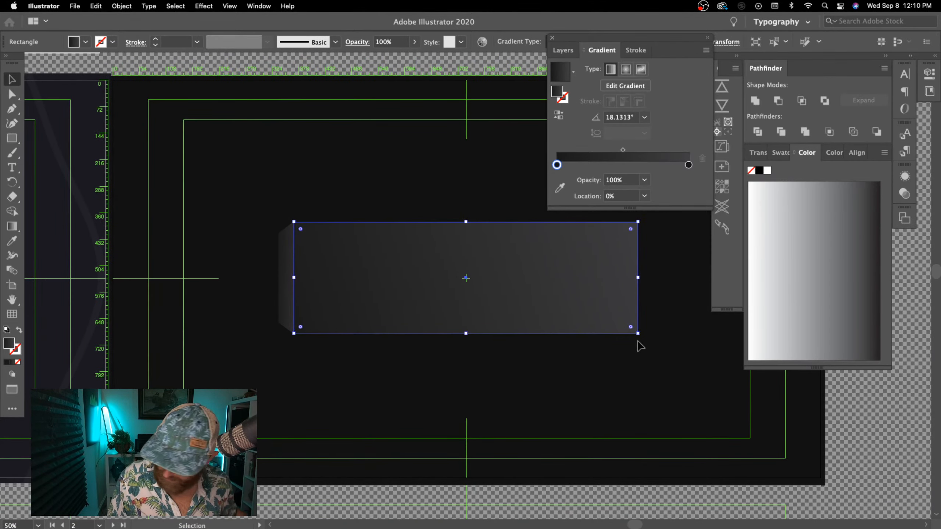
{"action": "left_click_drag", "start_coordinate": [637, 331], "coordinate": [625, 323]}
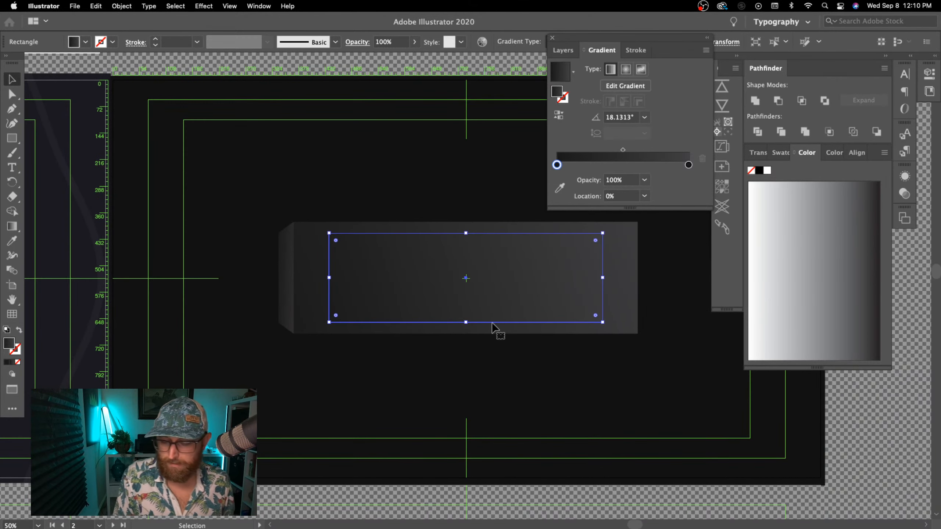
- Widen the inset panel by extending its left and right edges equally towards the card's sides
{"action": "left_click_drag", "start_coordinate": [330, 275], "coordinate": [311, 279]}
{"action": "key", "text": "super+z"}
{"action": "key", "text": "super+z"}
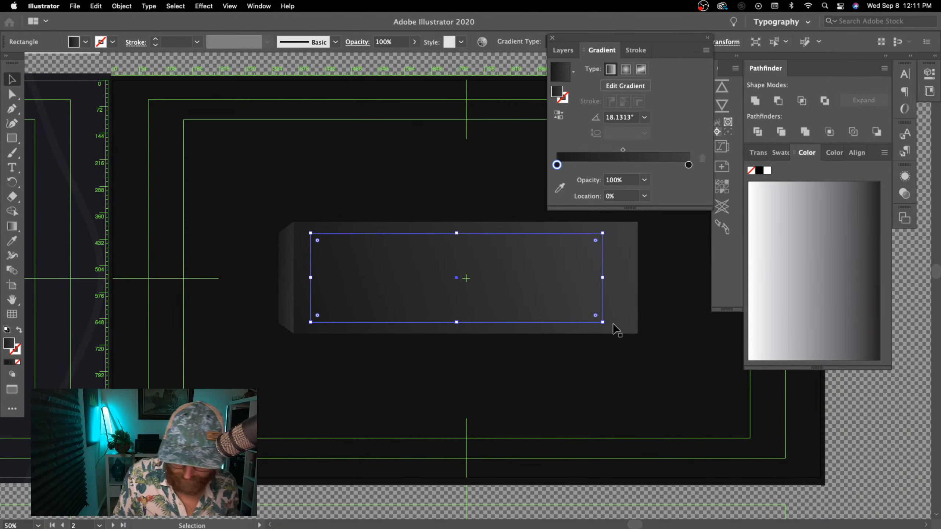
{"action": "left_click_drag", "start_coordinate": [603, 278], "coordinate": [620, 277]}
- Set both colour stops of the inset panel's gradient to 100% black
{"action": "key", "text": "super+minus"}
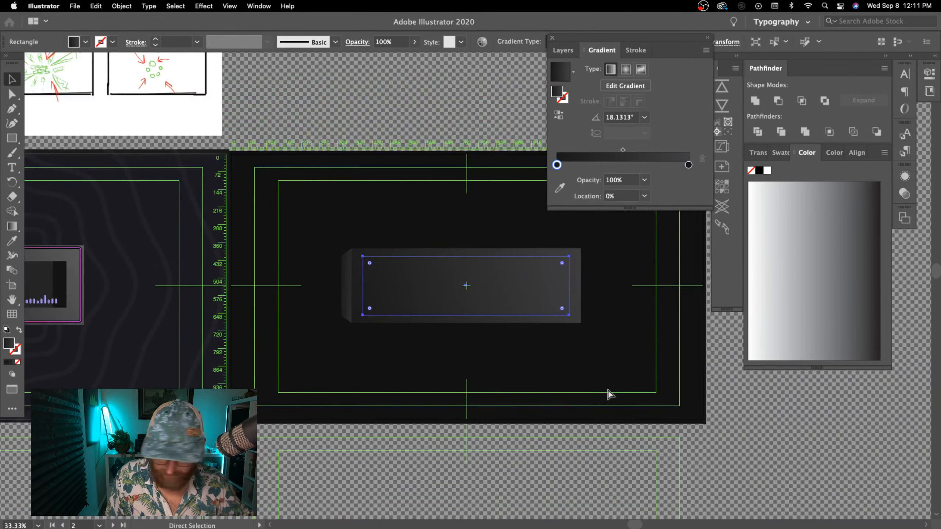
{"action": "key", "text": "super+minus"}
{"action": "left_click_drag", "start_coordinate": [428, 417], "coordinate": [540, 429]}
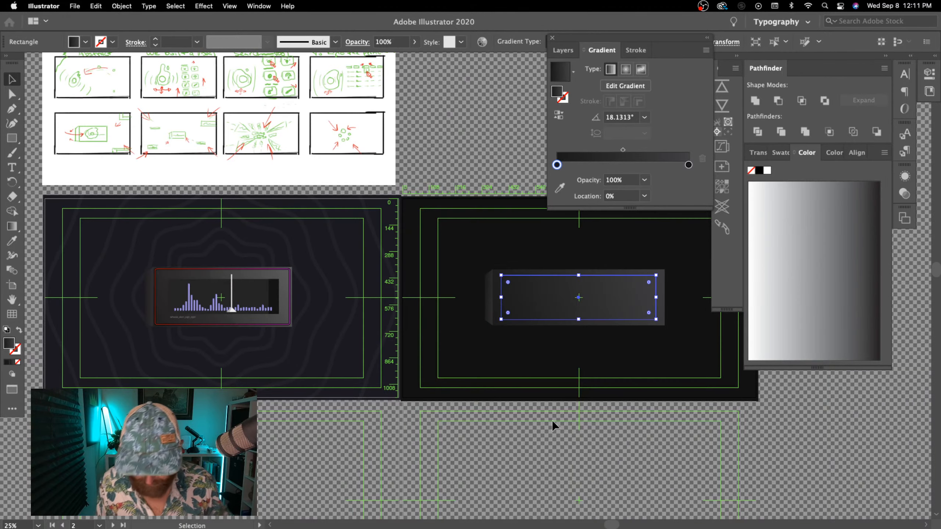
{"action": "scroll", "coordinate": [565, 404], "scroll_direction": "right", "scroll_amount": 5}
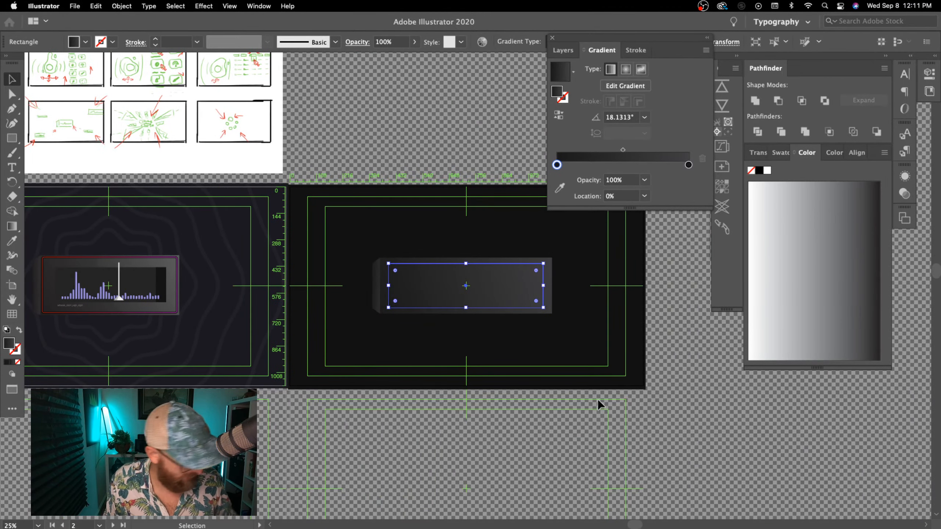
{"action": "key", "text": "super+equal"}
{"action": "key", "text": "super+equal"}
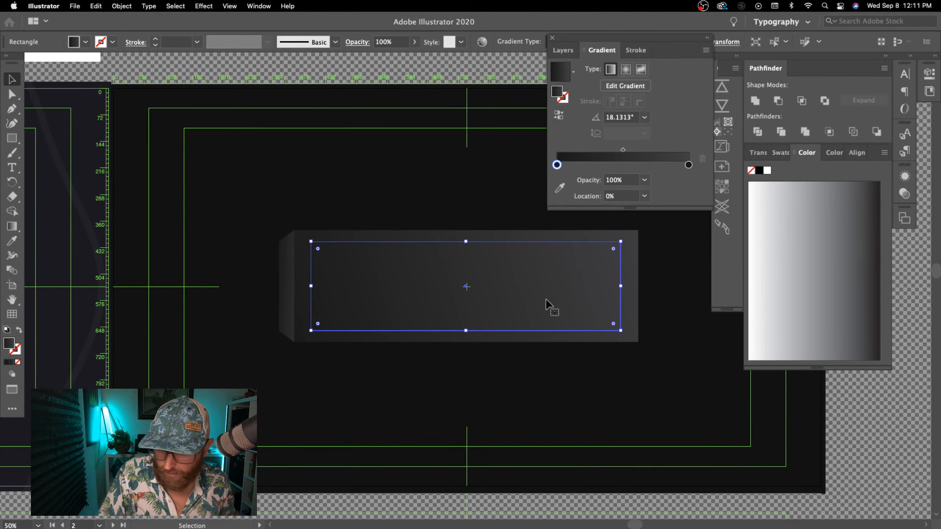
{"action": "double_click", "coordinate": [688, 165]}
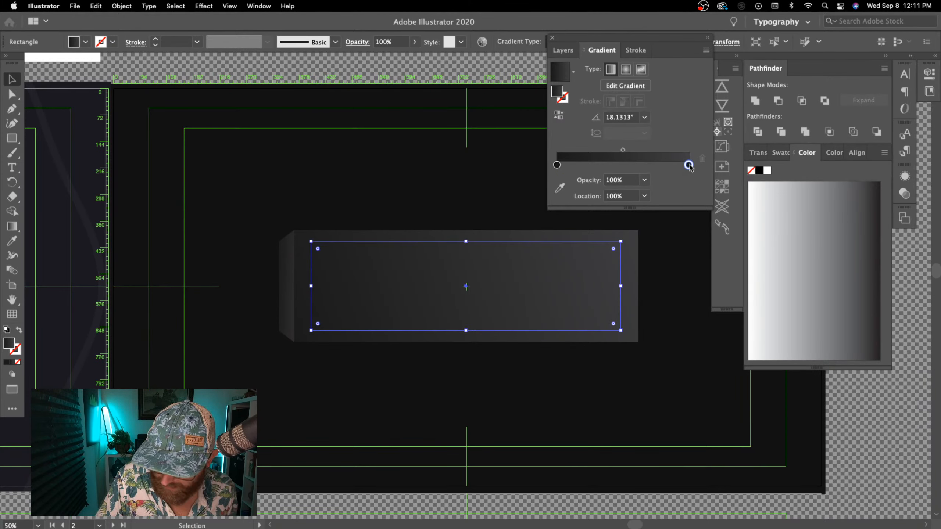
{"action": "left_click_drag", "start_coordinate": [652, 214], "coordinate": [671, 234]}
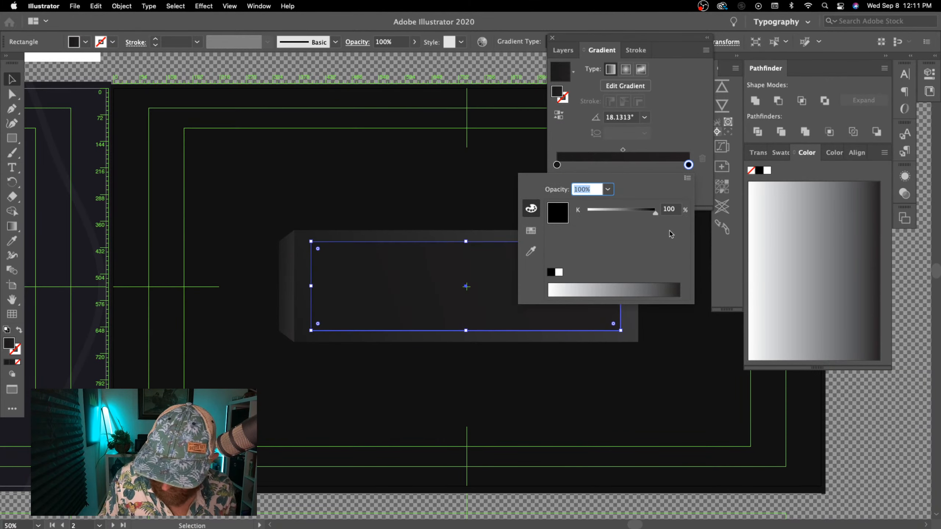
{"action": "double_click", "coordinate": [557, 165]}
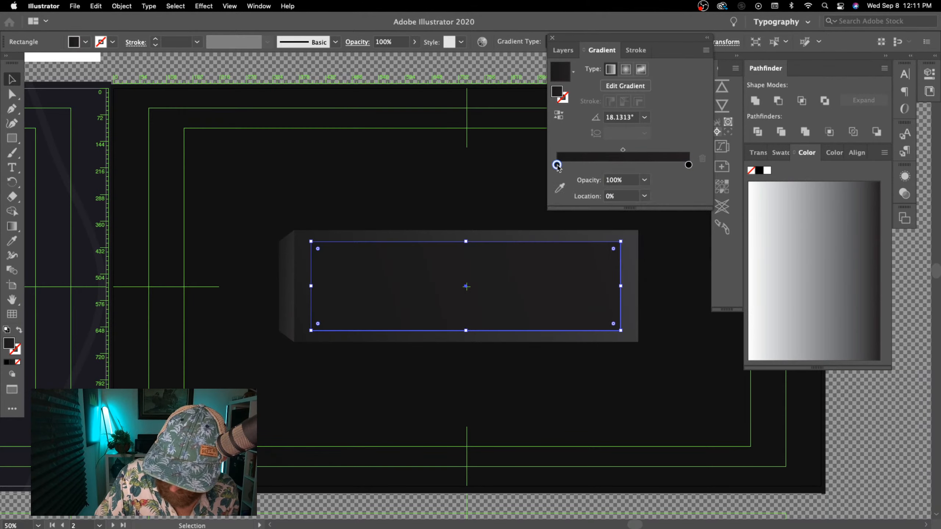
{"action": "left_click_drag", "start_coordinate": [649, 218], "coordinate": [668, 272]}
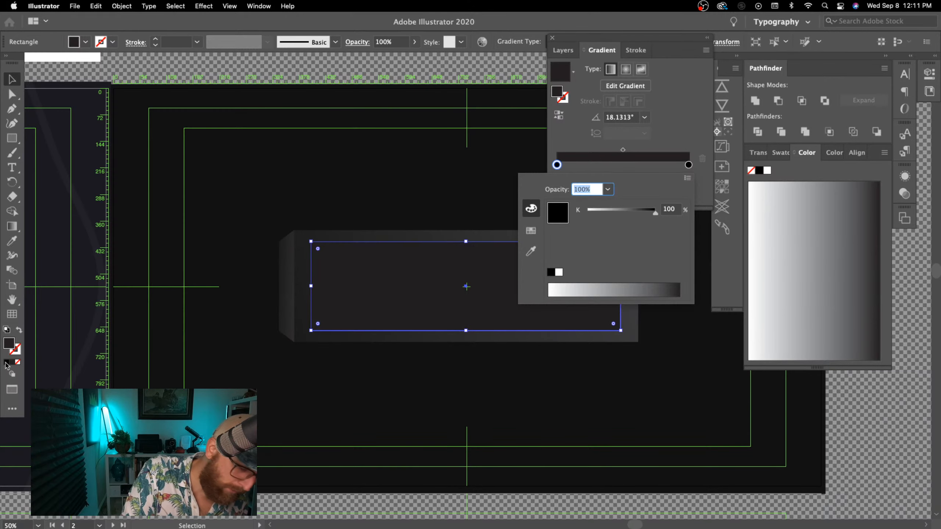
- Replace the inset panel's gradient with a solid black fill and clear the selection
{"action": "key", "text": "Escape"}
{"action": "left_click", "coordinate": [6, 363]}
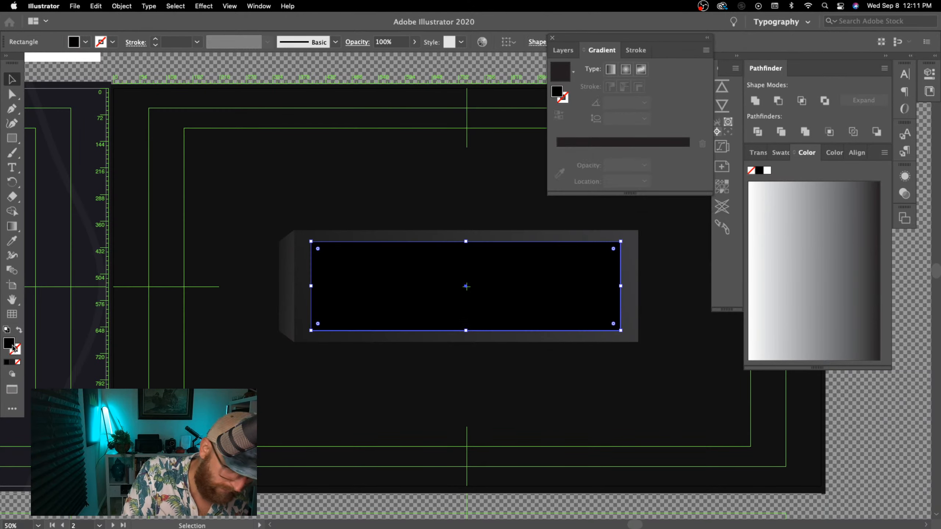
{"action": "left_click", "coordinate": [538, 387]}
{"action": "key", "text": "super+minus"}
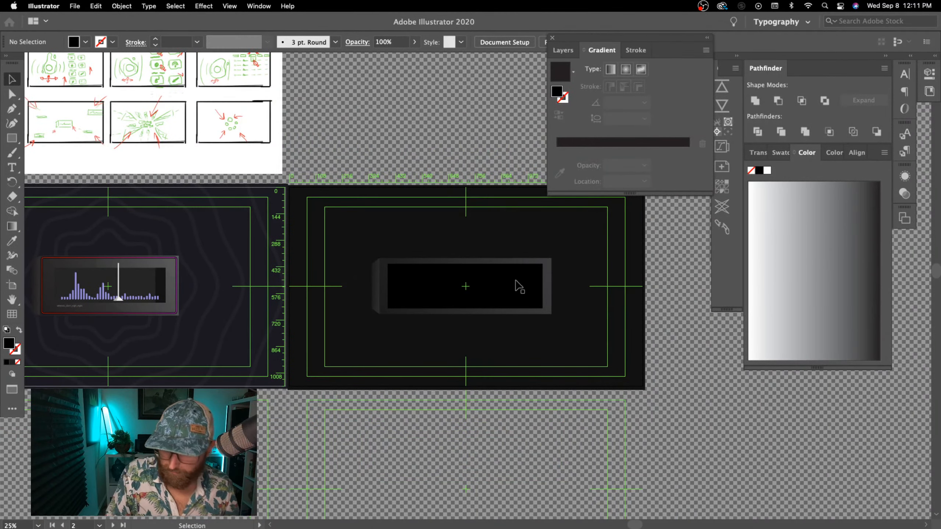
- Set the inset panel's fill to hex 0C0C0C and clear the selection
{"action": "left_click", "coordinate": [518, 286]}
{"action": "double_click", "coordinate": [9, 345]}
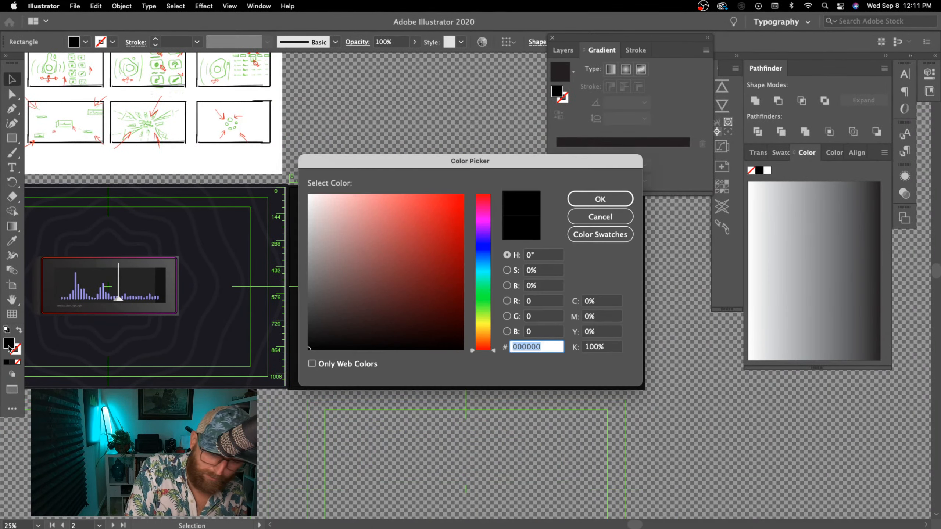
{"action": "type", "text": "0c0c0c"}
{"action": "key", "text": "Return"}
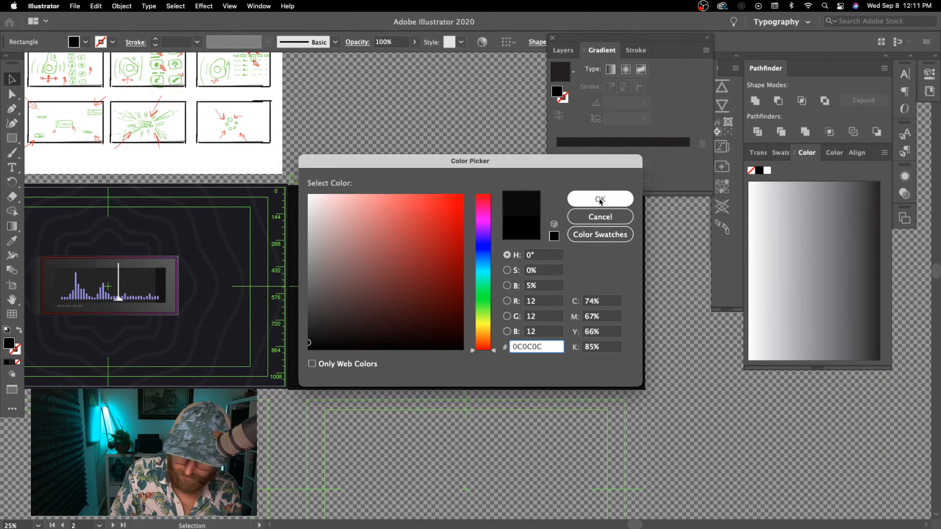
{"action": "key", "text": "super+equal"}
{"action": "key", "text": "super+equal"}
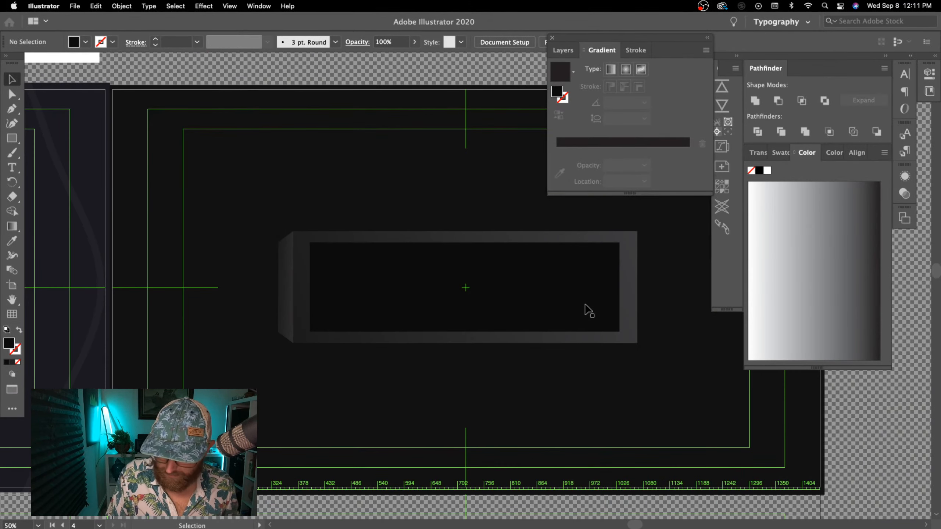
- Lighten the inset panel's fill to hex 1C1C1C and deselect it
{"action": "double_click", "coordinate": [10, 347]}
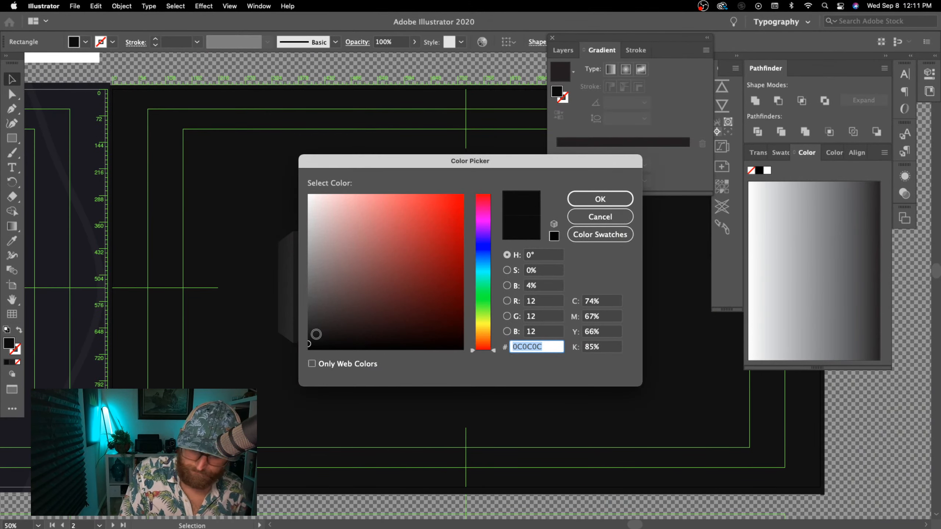
{"action": "left_click_drag", "start_coordinate": [309, 336], "coordinate": [309, 332]}
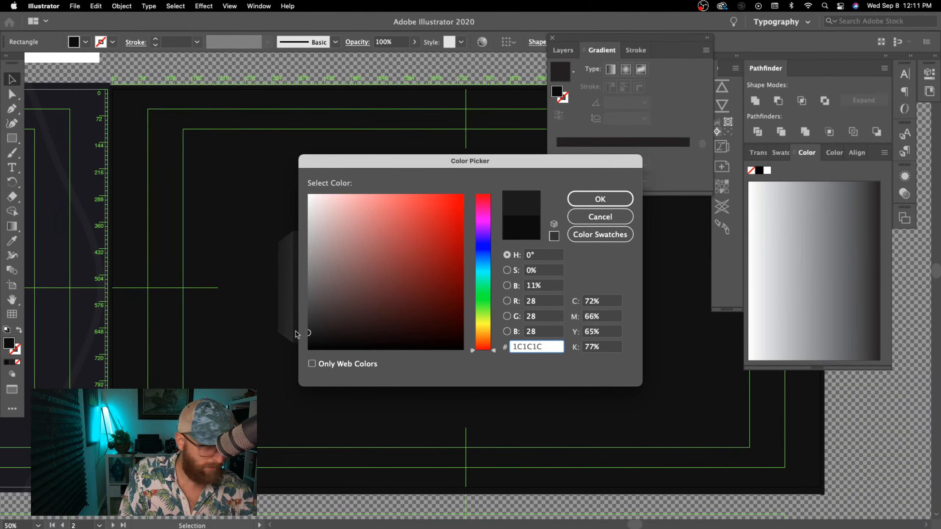
{"action": "left_click", "coordinate": [600, 205]}
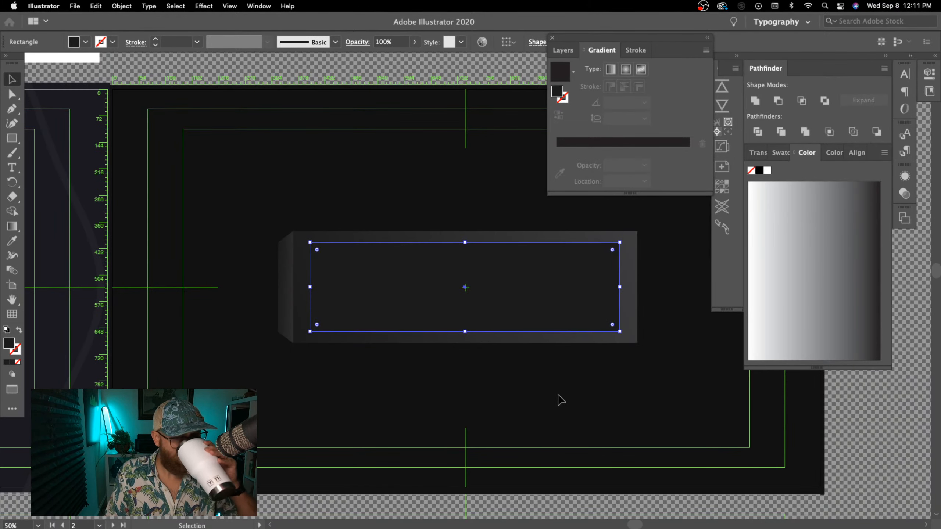
{"action": "left_click", "coordinate": [552, 408]}
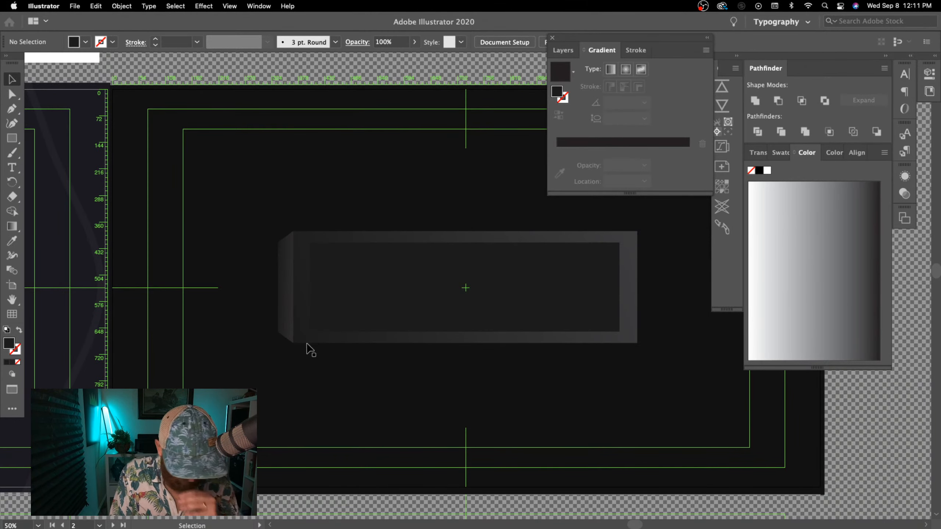
- Darken the inset panel's solid fill to hex 111111 and deselect it
{"action": "left_click", "coordinate": [505, 313]}
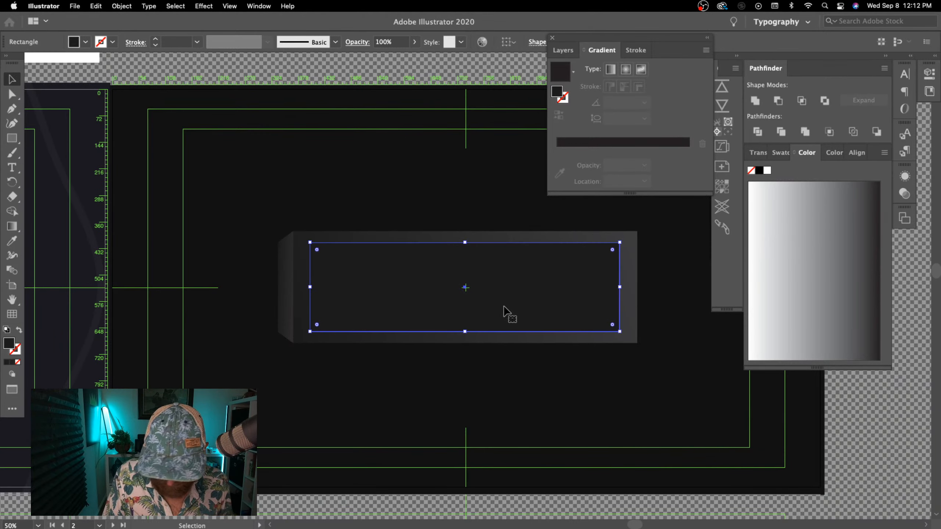
{"action": "double_click", "coordinate": [9, 344]}
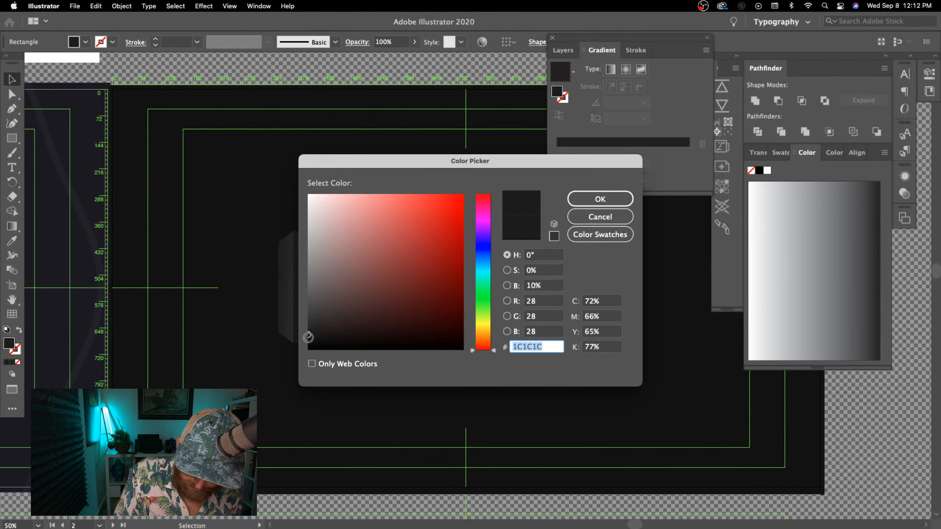
{"action": "left_click", "coordinate": [308, 339]}
{"action": "left_click", "coordinate": [600, 199]}
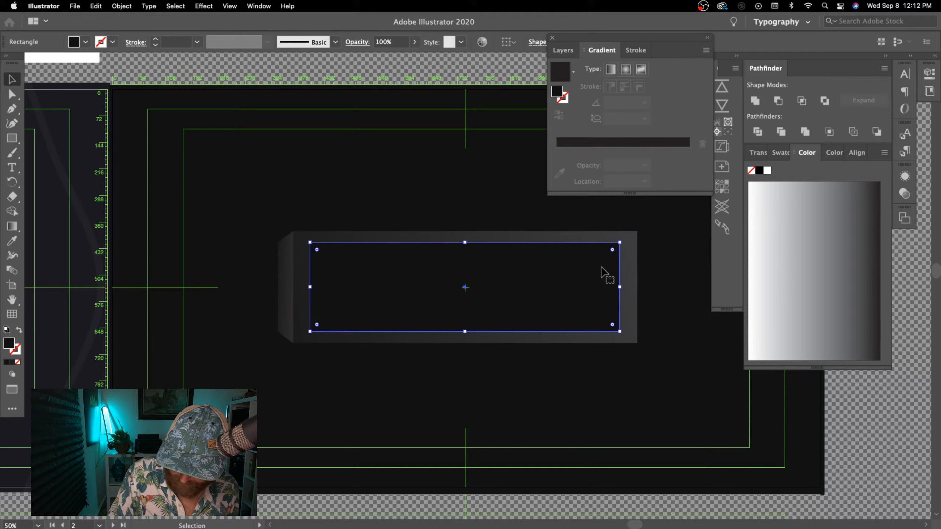
{"action": "left_click", "coordinate": [569, 410]}
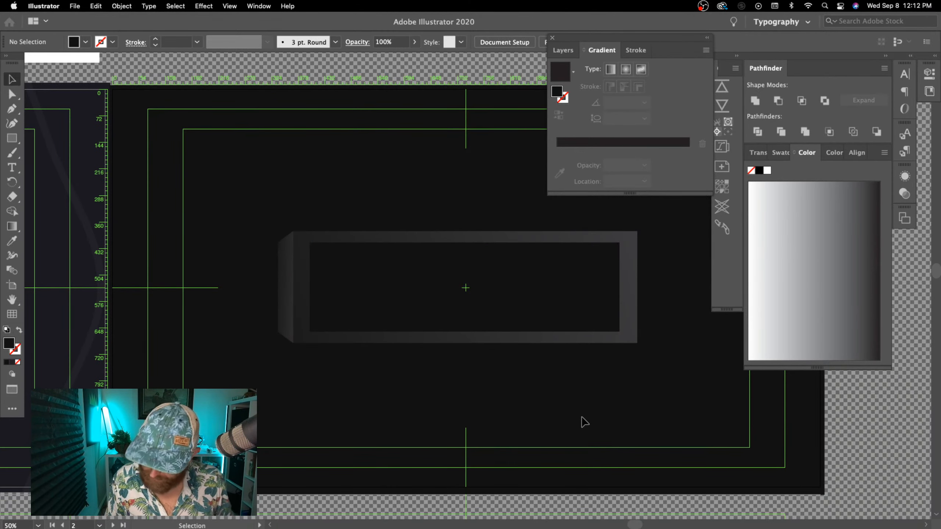
- Duplicate the inset panel in place and narrow the copy to a vertical strip at the panel's right end
{"action": "key", "text": "a"}
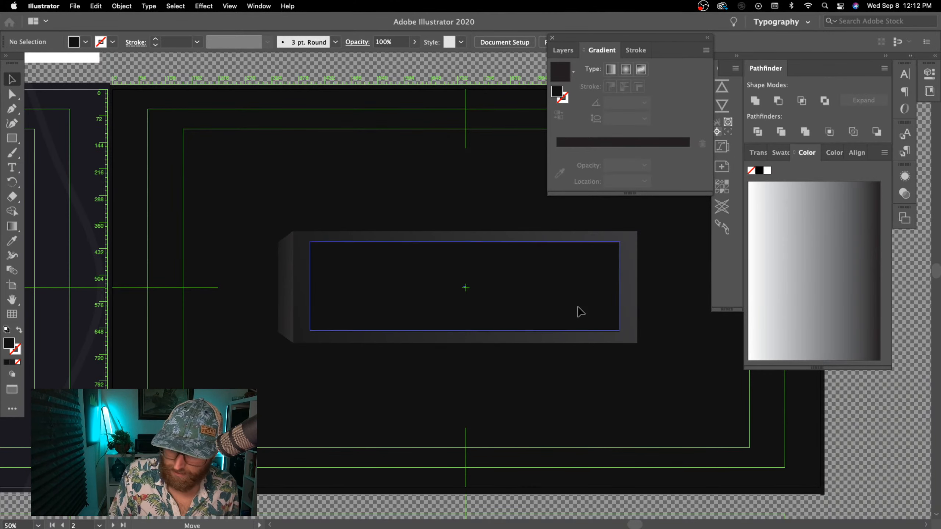
{"action": "left_click", "coordinate": [589, 322]}
{"action": "key", "text": "v"}
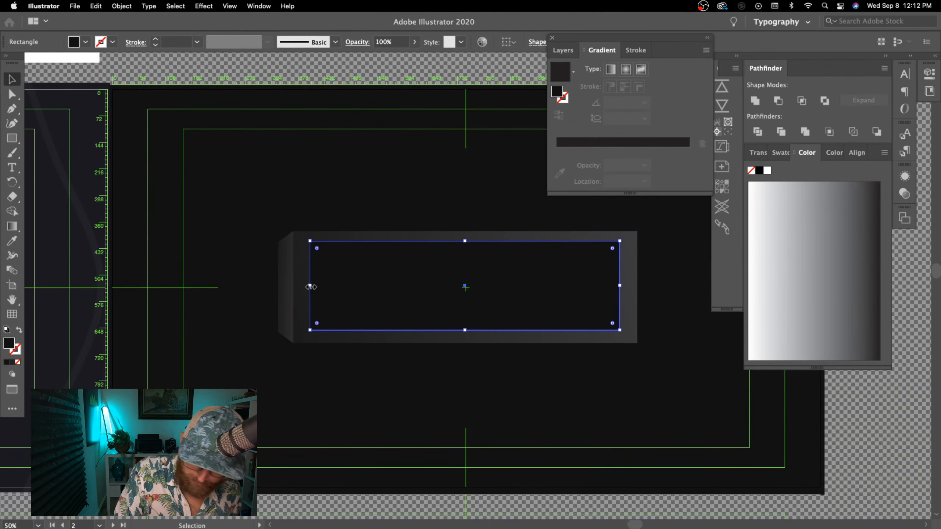
{"action": "left_click_drag", "start_coordinate": [311, 286], "coordinate": [583, 355]}
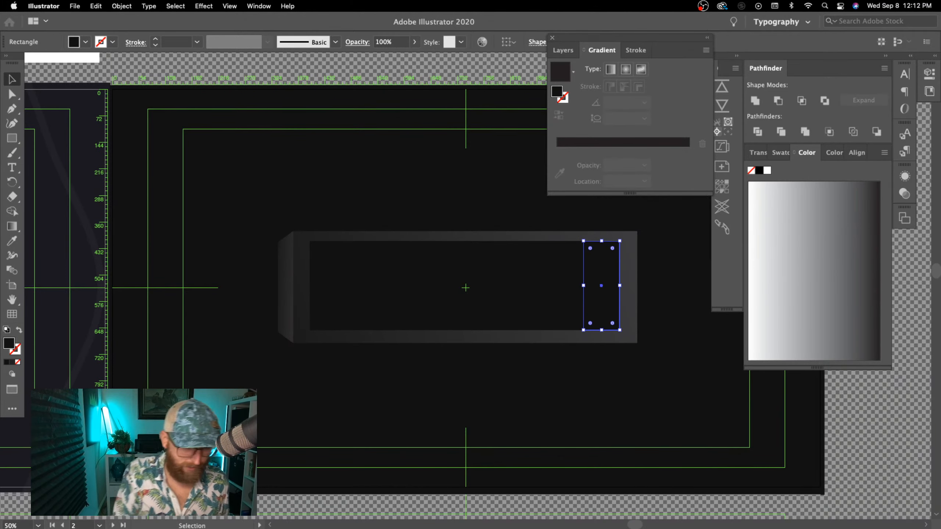
- Fill the vertical strip with a slightly lighter dark grey than the inset panel and deselect it
{"action": "double_click", "coordinate": [10, 344]}
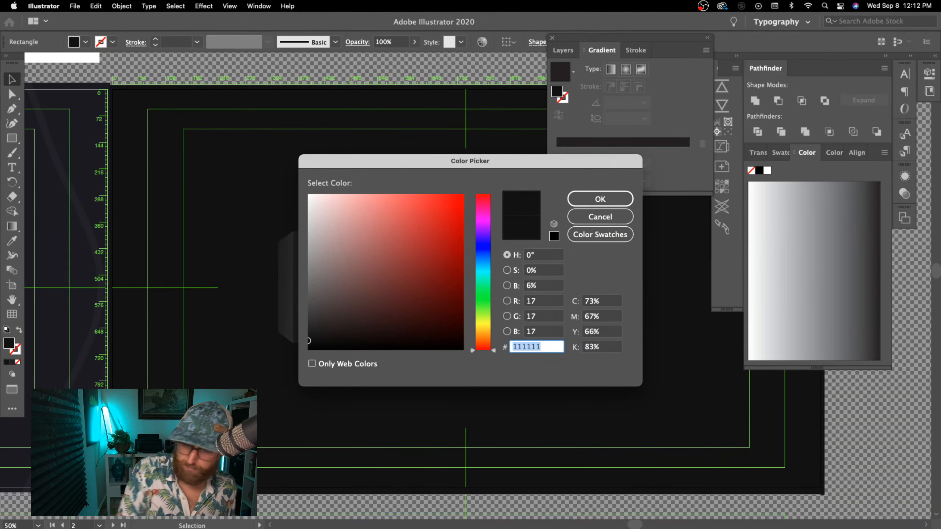
{"action": "left_click", "coordinate": [307, 333]}
{"action": "left_click", "coordinate": [600, 200]}
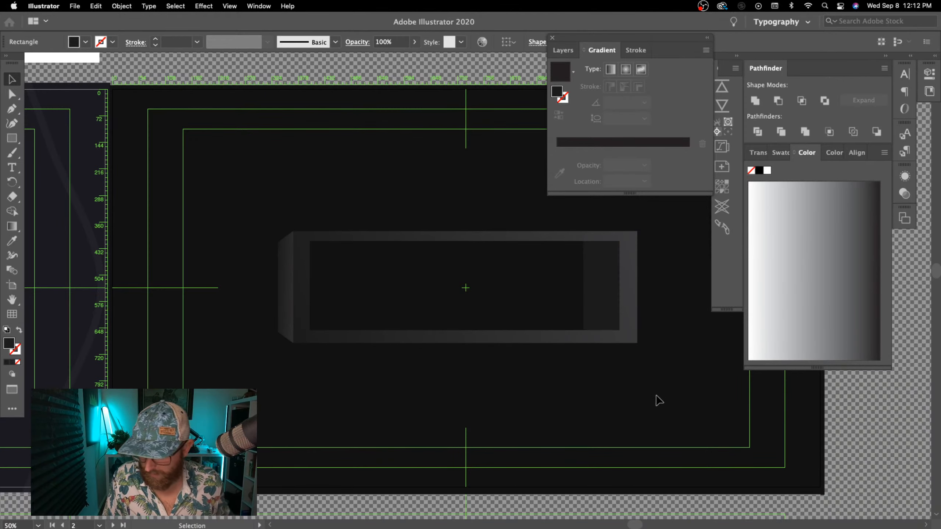
{"action": "left_click", "coordinate": [656, 396]}
- Reduce the height of the inset panel and its end strip together by pulling in their top and bottom edges equally
{"action": "key", "text": "super+minus"}
{"action": "key", "text": "super+minus"}
{"action": "key", "text": "super+equal"}
{"action": "key", "text": "super+equal"}
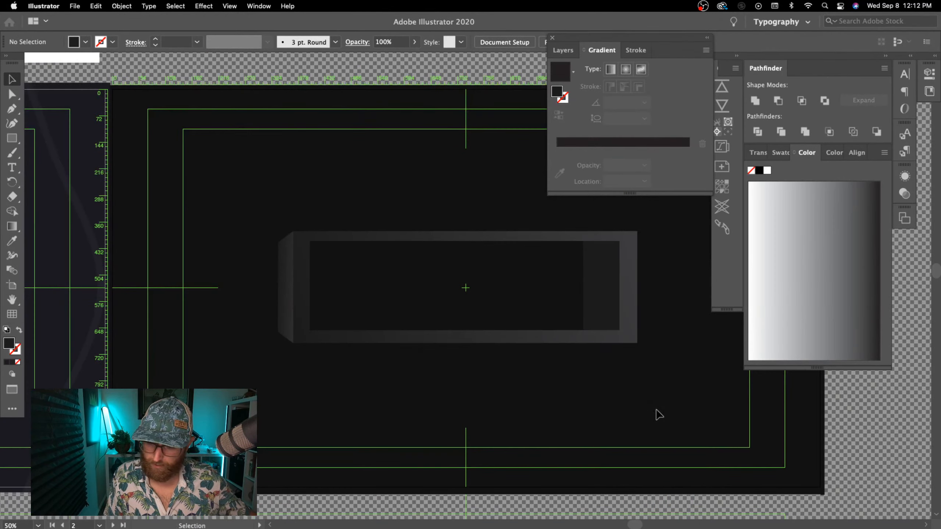
{"action": "key", "text": "super+minus"}
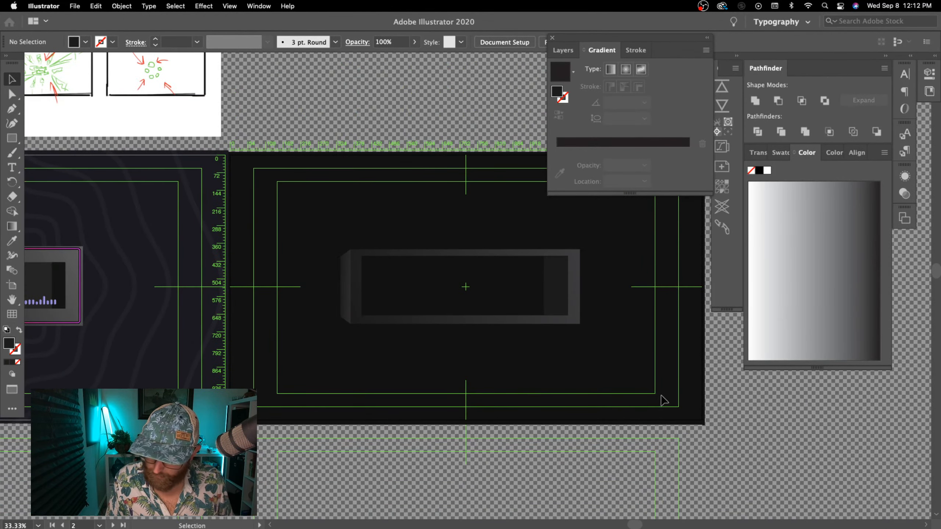
{"action": "left_click", "coordinate": [555, 282]}
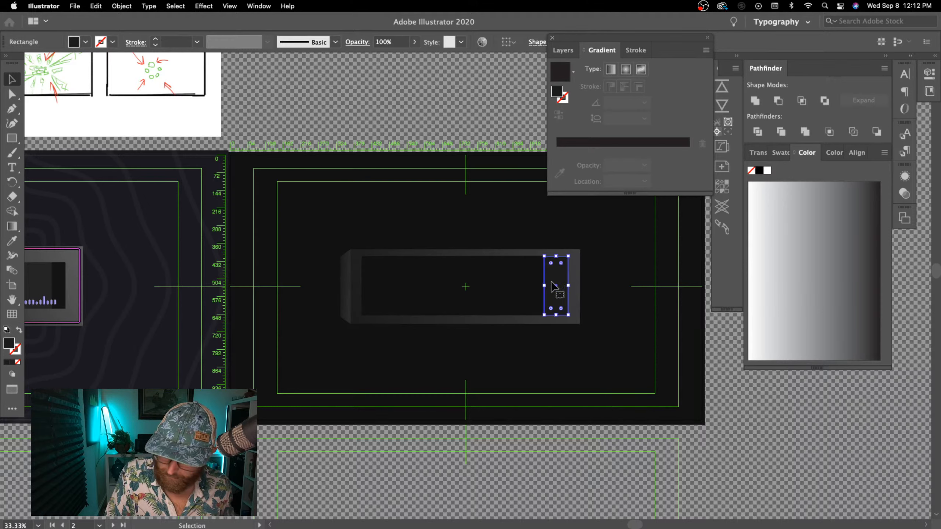
{"action": "left_click", "coordinate": [524, 289], "text": "shift"}
{"action": "left_click_drag", "start_coordinate": [466, 256], "coordinate": [466, 260]}
{"action": "left_click_drag", "start_coordinate": [466, 315], "coordinate": [466, 311]}
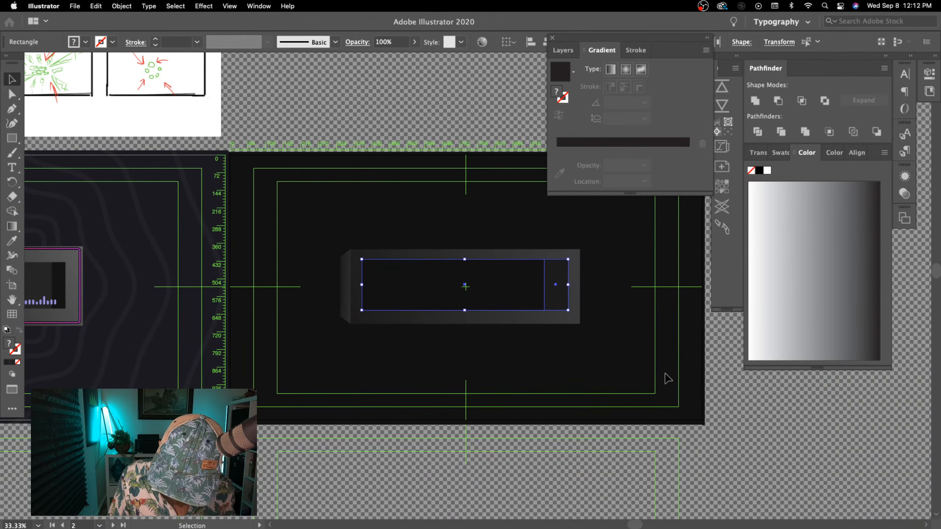
- Pull in the left and right edges of the inset panel and strip, and nudge them down to centre them on the card
{"action": "left_click_drag", "start_coordinate": [362, 286], "coordinate": [367, 286]}
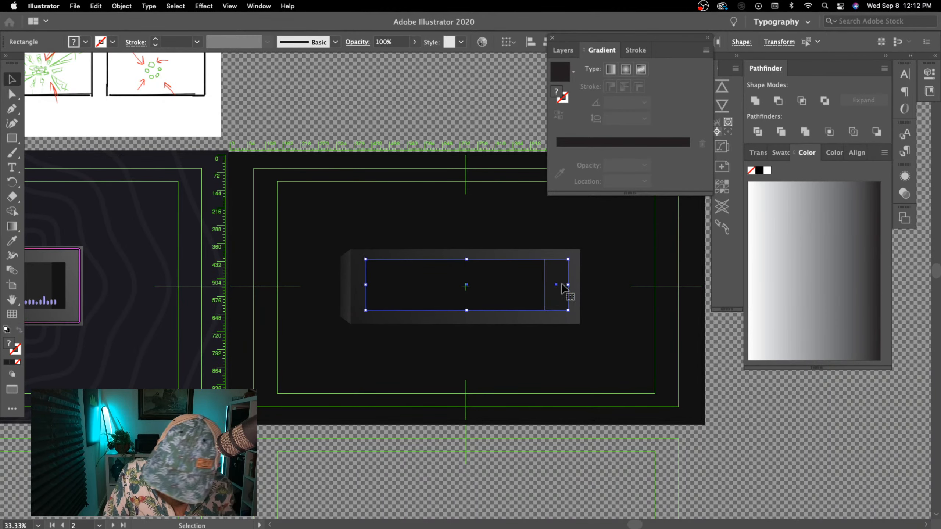
{"action": "left_click_drag", "start_coordinate": [571, 285], "coordinate": [568, 285]}
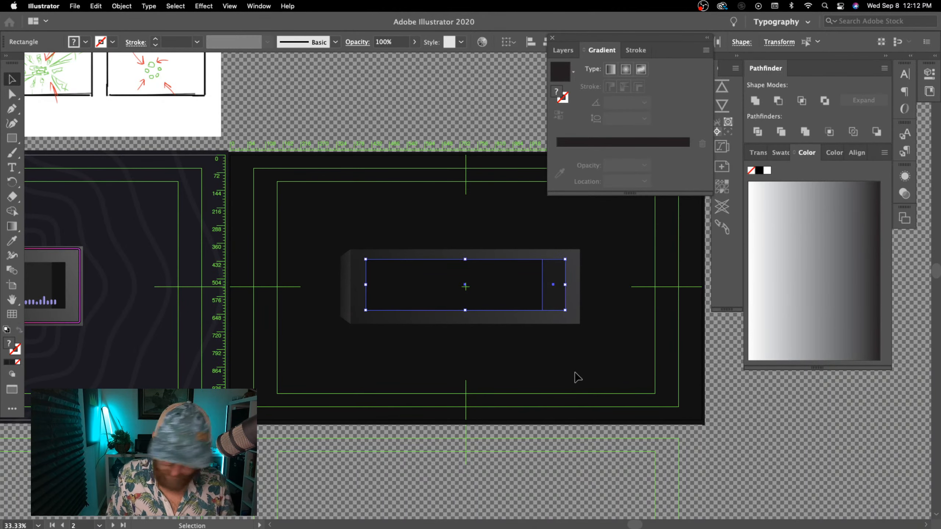
{"action": "key", "text": "Down"}
{"action": "key", "text": "Down"}
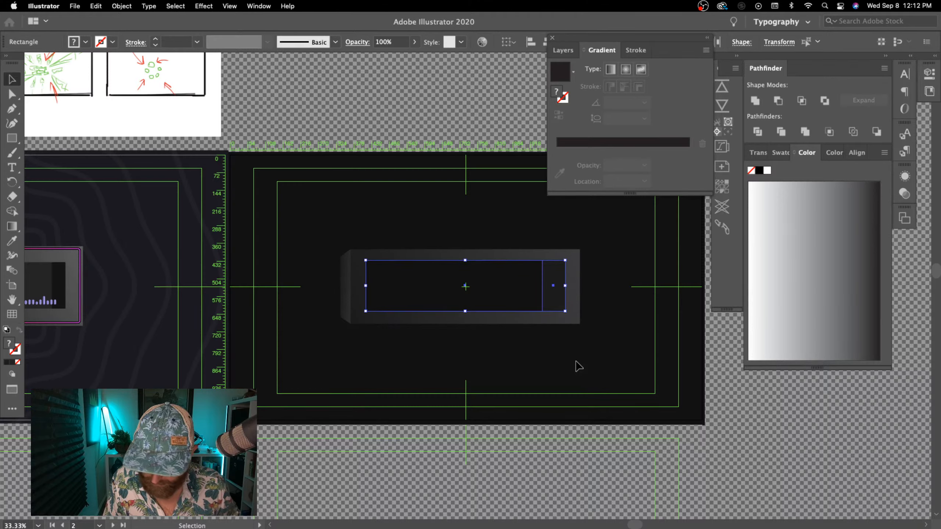
{"action": "left_click", "coordinate": [578, 369]}
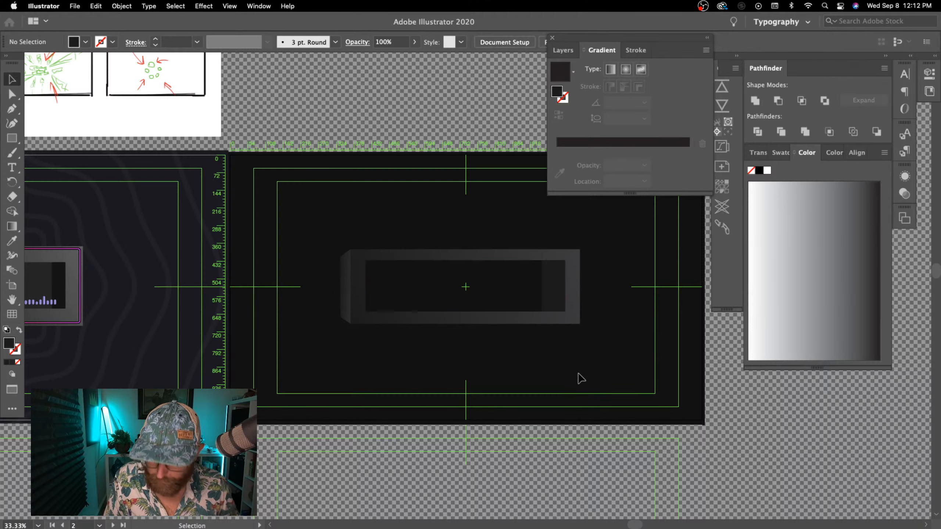
- Duplicate the card's front face in place and swap the copy's gradient fill to a 1 pt stroke with no fill
{"action": "left_click", "coordinate": [573, 309]}
{"action": "key", "text": "a"}
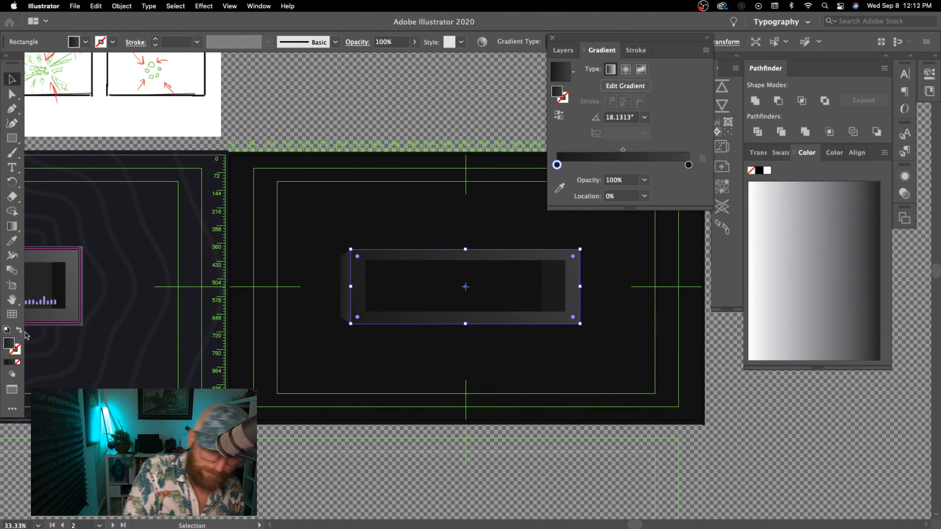
{"action": "key", "text": "shift+x"}
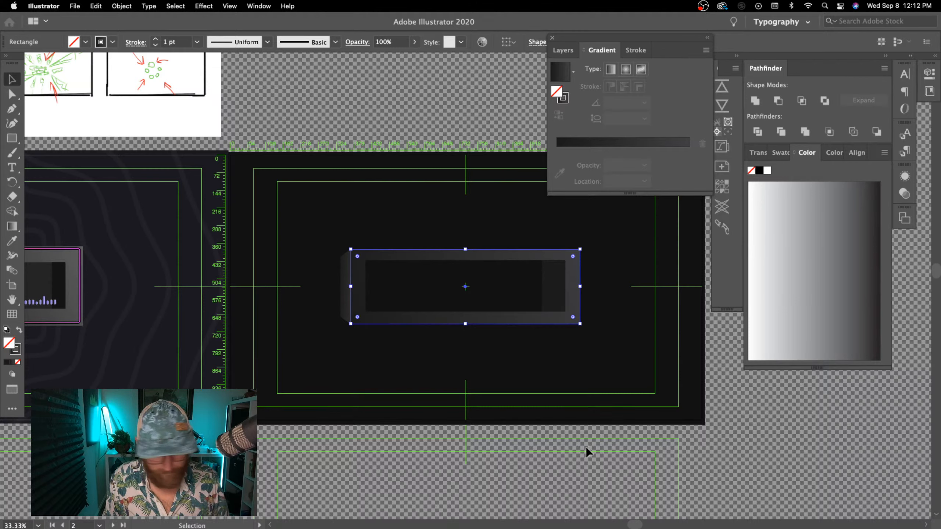
{"action": "left_click", "coordinate": [17, 350]}
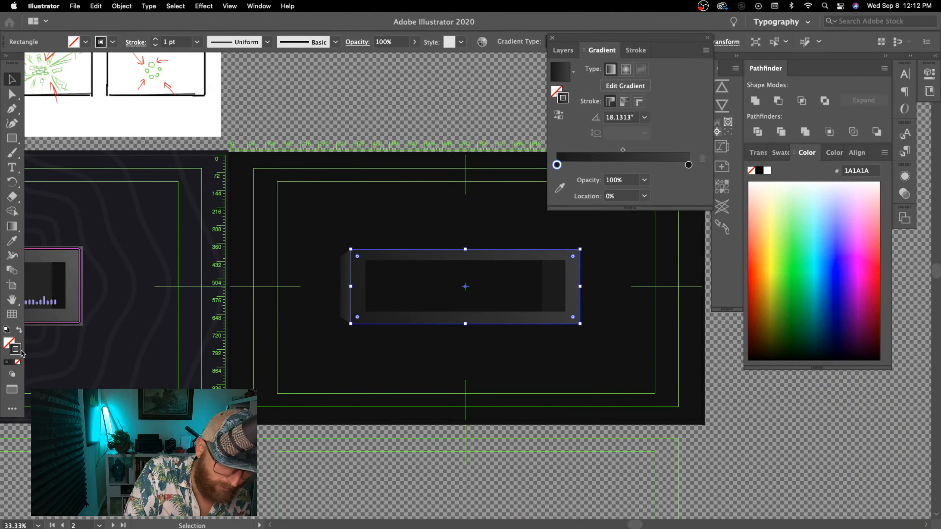
{"action": "left_click", "coordinate": [19, 330]}
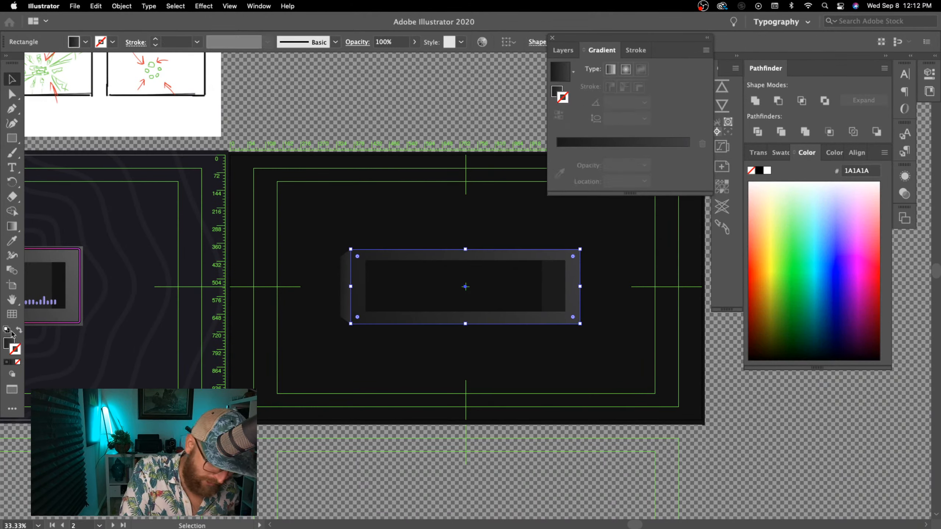
{"action": "left_click", "coordinate": [11, 341]}
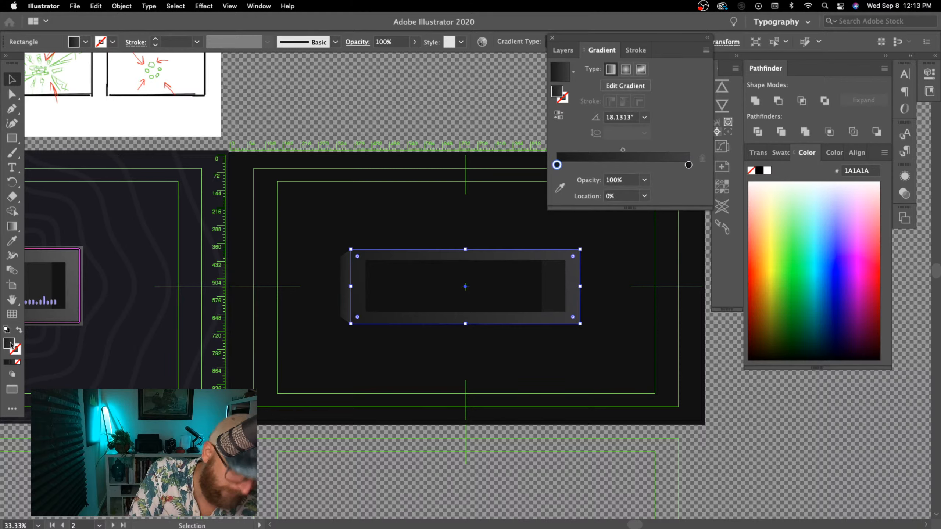
{"action": "left_click", "coordinate": [19, 330]}
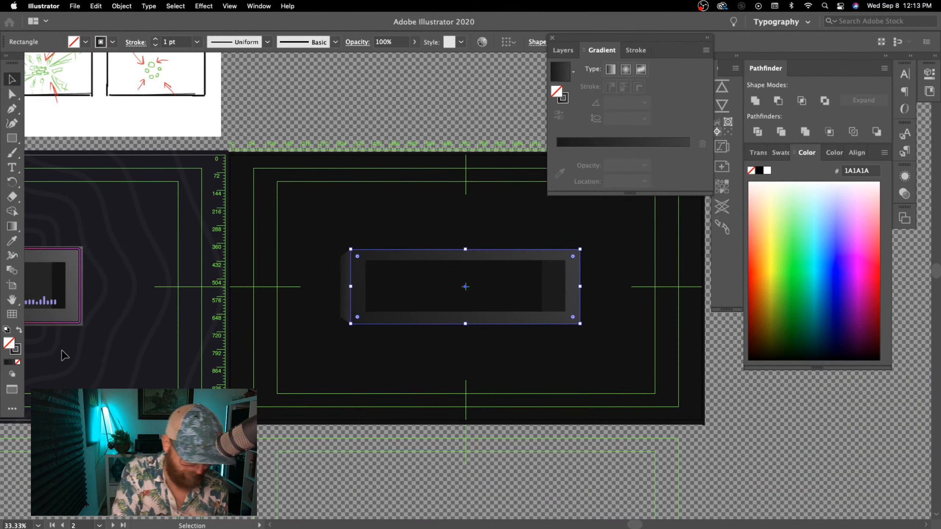
- Recolour the outline's gradient stroke from magenta FF00D5 to orange F15A24 and deselect it
{"action": "double_click", "coordinate": [20, 353]}
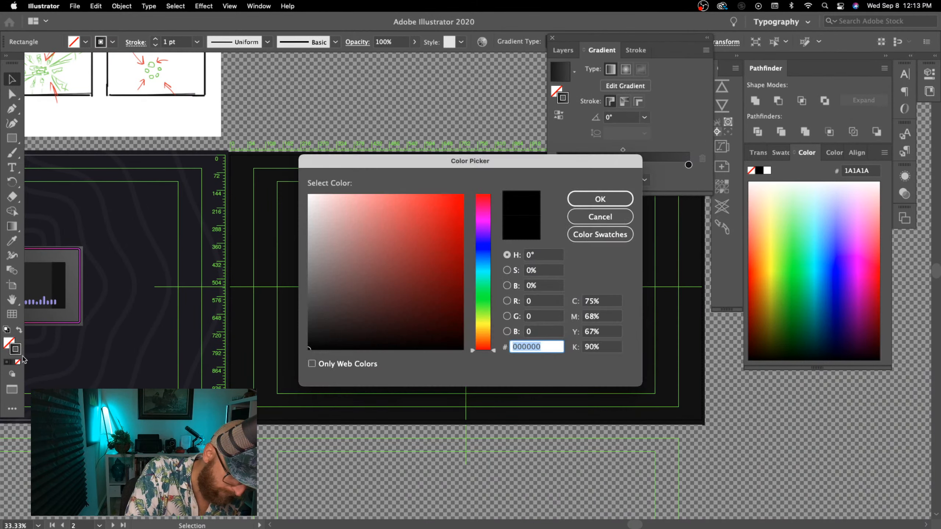
{"action": "left_click", "coordinate": [606, 217]}
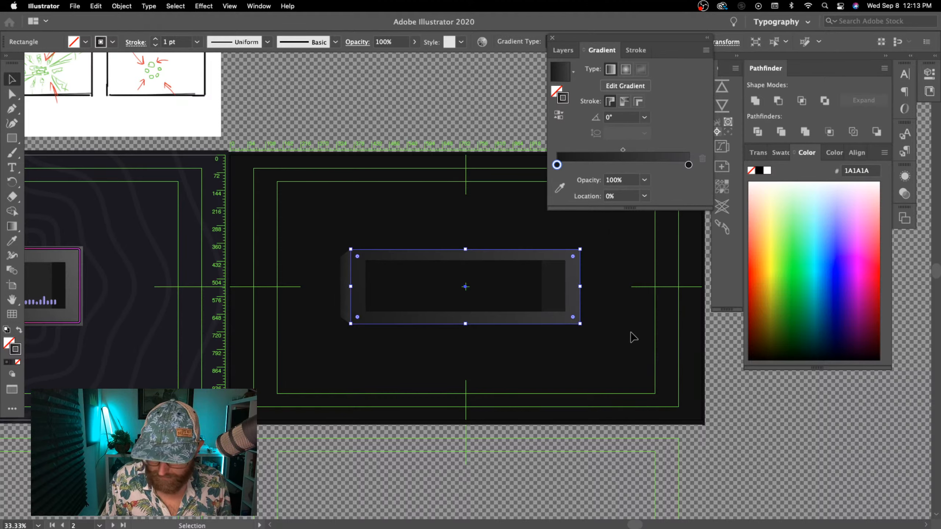
{"action": "double_click", "coordinate": [557, 164]}
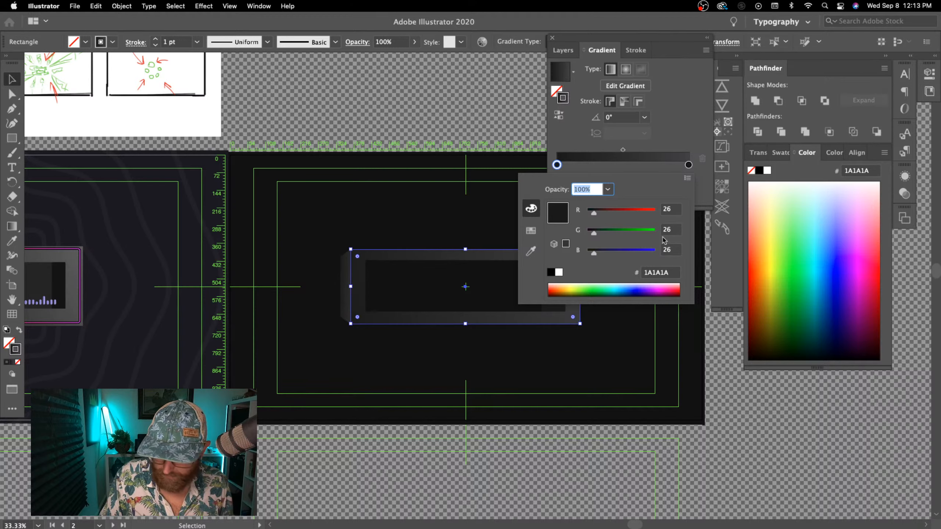
{"action": "left_click", "coordinate": [662, 288]}
{"action": "double_click", "coordinate": [688, 165]}
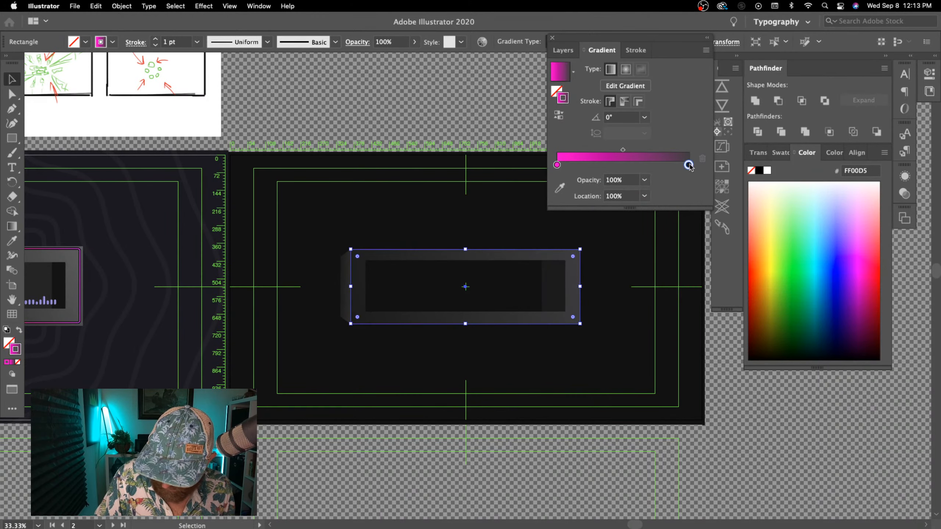
{"action": "left_click", "coordinate": [688, 165]}
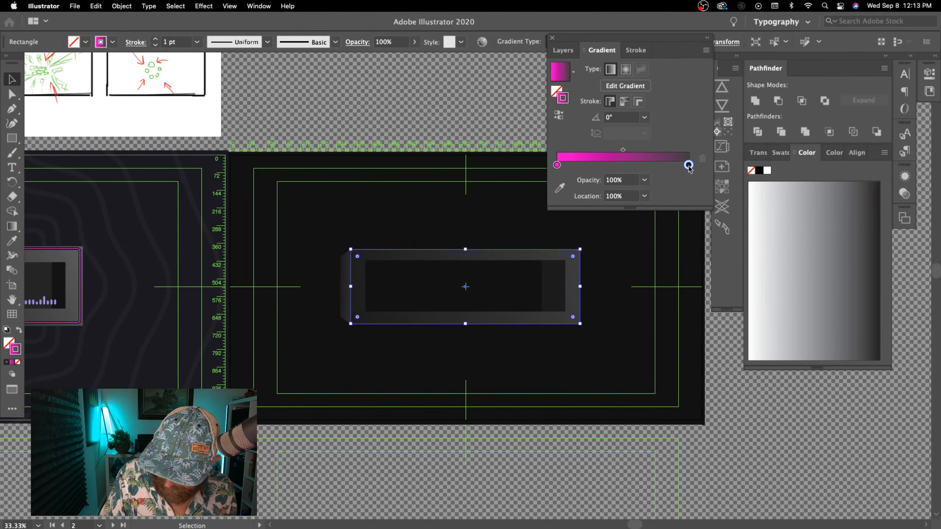
{"action": "double_click", "coordinate": [689, 165]}
{"action": "left_click", "coordinate": [530, 230]}
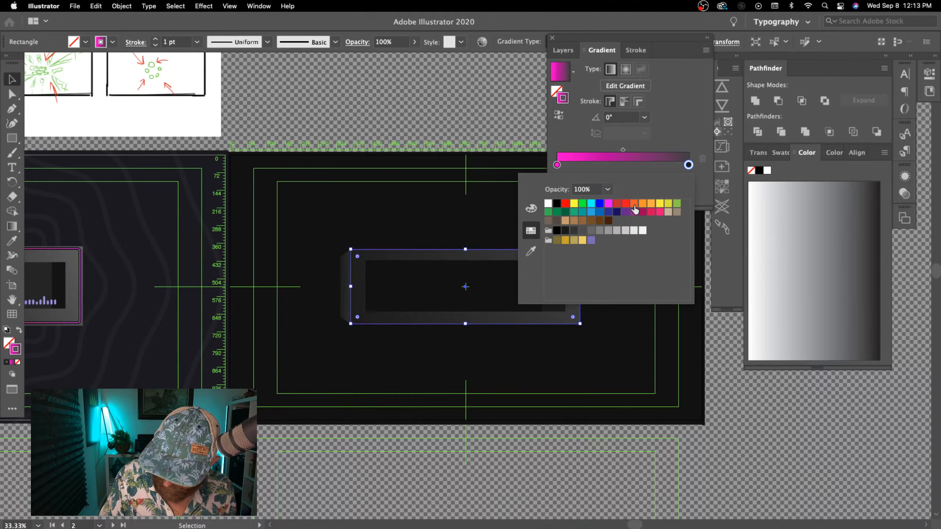
{"action": "left_click", "coordinate": [634, 204]}
{"action": "left_click", "coordinate": [687, 122]}
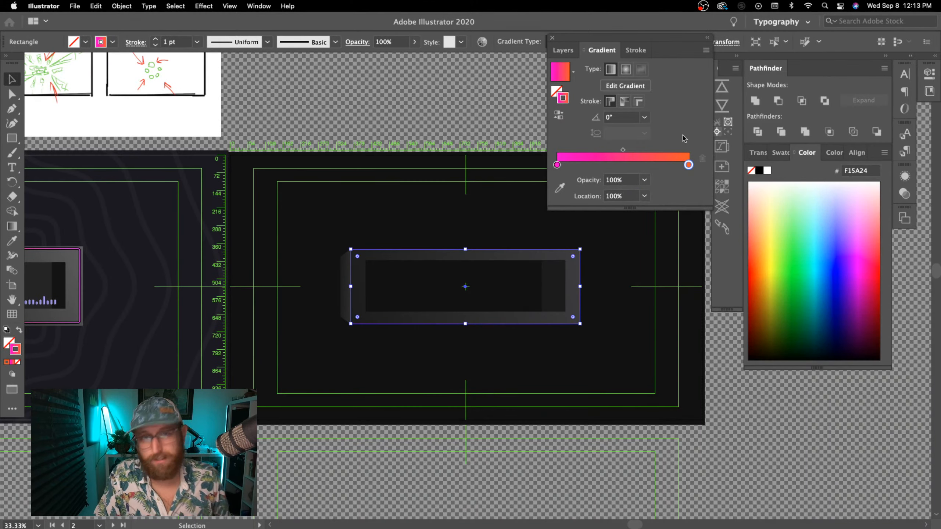
{"action": "left_click", "coordinate": [507, 457]}
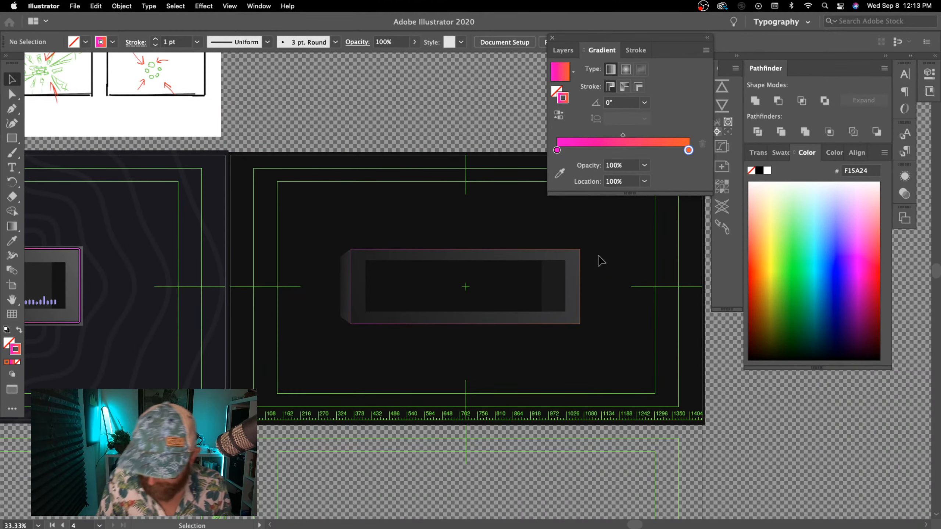
- Set the outline's stroke to 2 pt and pull its right, top and left edges slightly inside the card's front face
{"action": "left_click", "coordinate": [558, 255]}
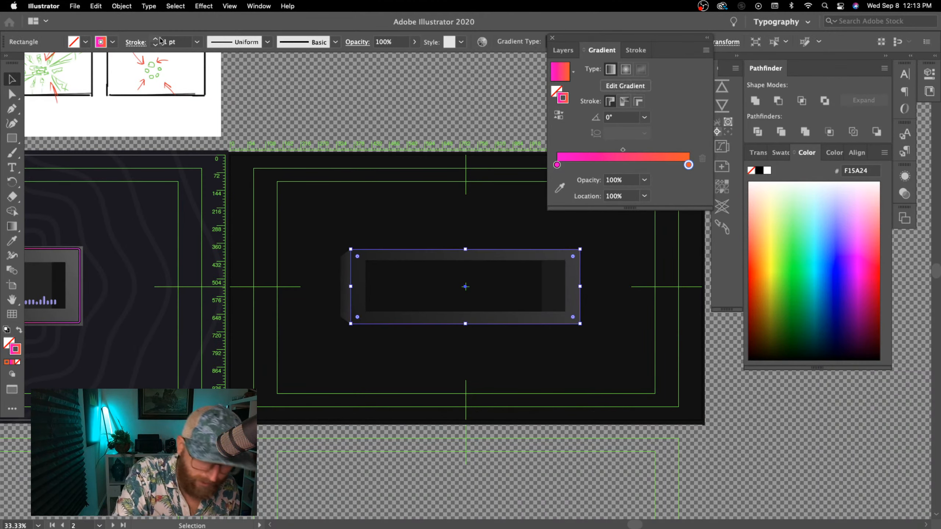
{"action": "left_click", "coordinate": [155, 39]}
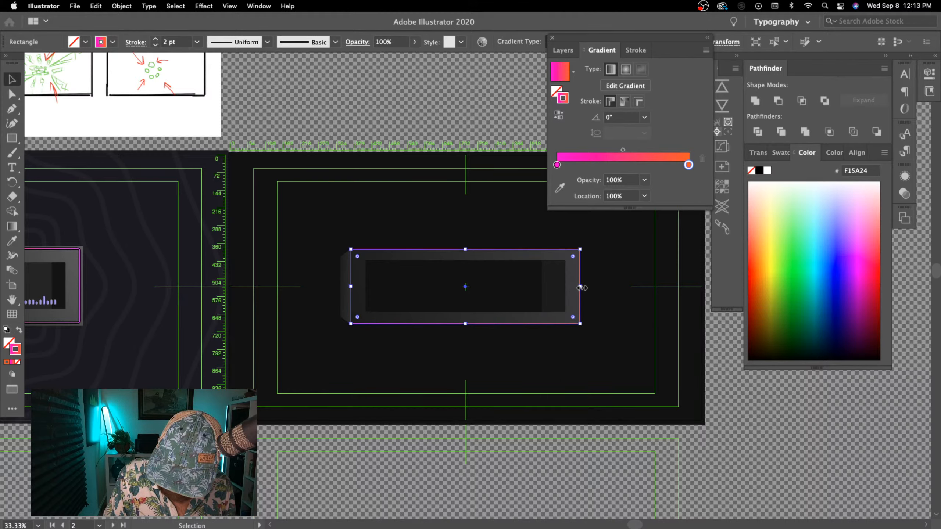
{"action": "key", "text": "a"}
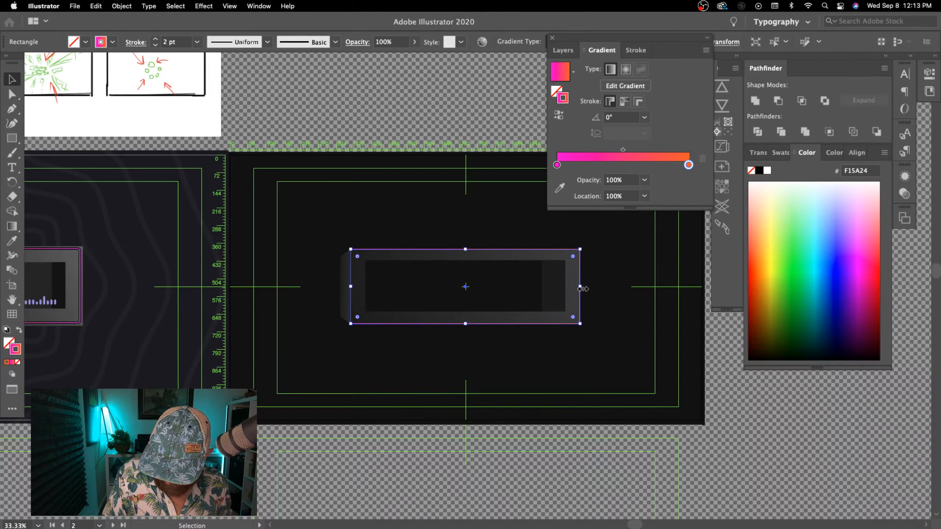
{"action": "left_click_drag", "start_coordinate": [581, 289], "coordinate": [578, 288]}
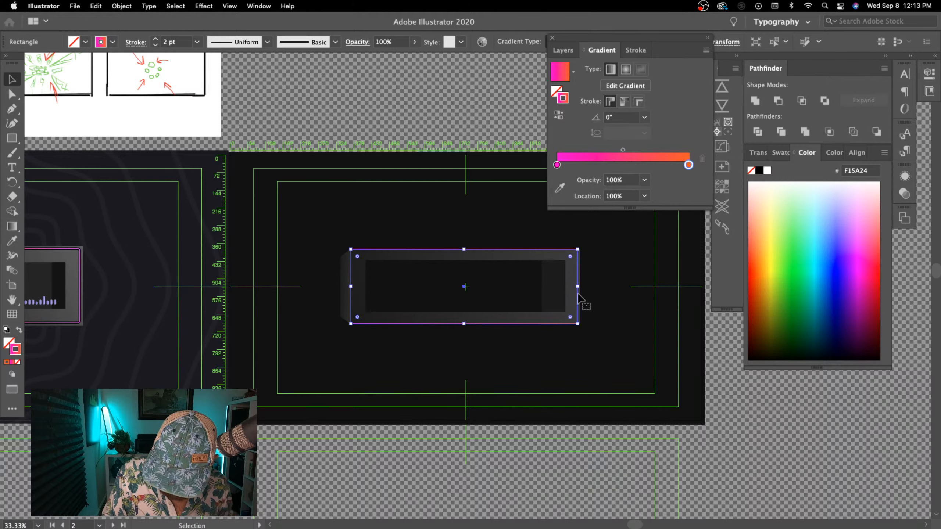
{"action": "left_click_drag", "start_coordinate": [464, 249], "coordinate": [465, 254]}
{"action": "left_click_drag", "start_coordinate": [351, 289], "coordinate": [353, 290]}
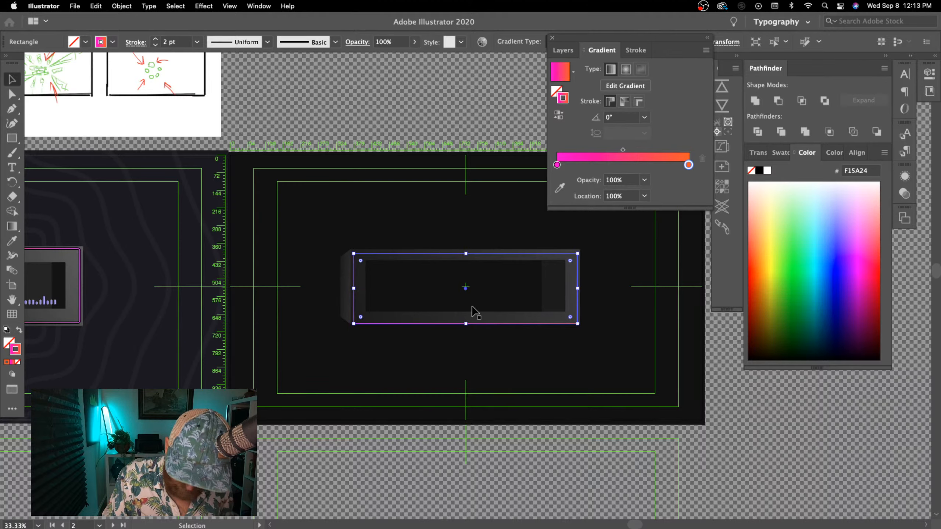
- Pull in the gradient outline's bottom, left and right edges, and nudge it right to centre it on the card
{"action": "left_click", "coordinate": [465, 325]}
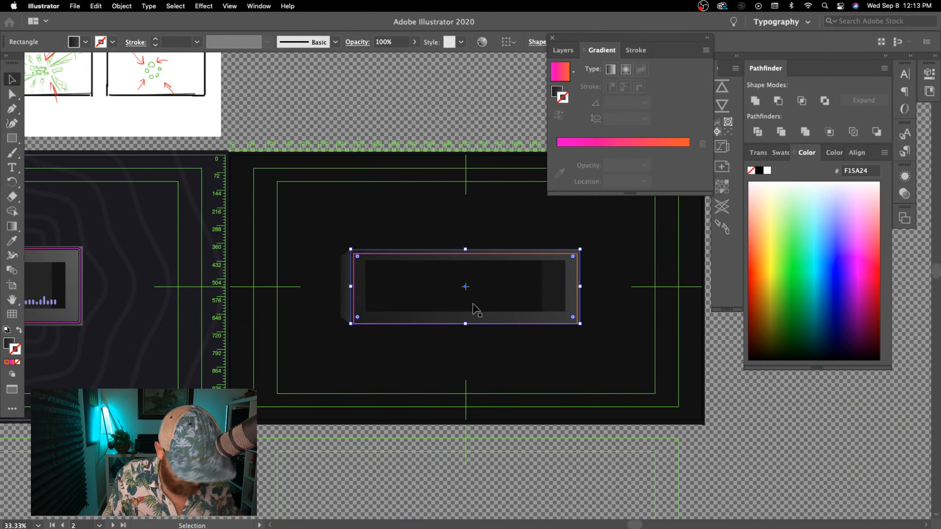
{"action": "key", "text": "super+equal"}
{"action": "left_click", "coordinate": [466, 342]}
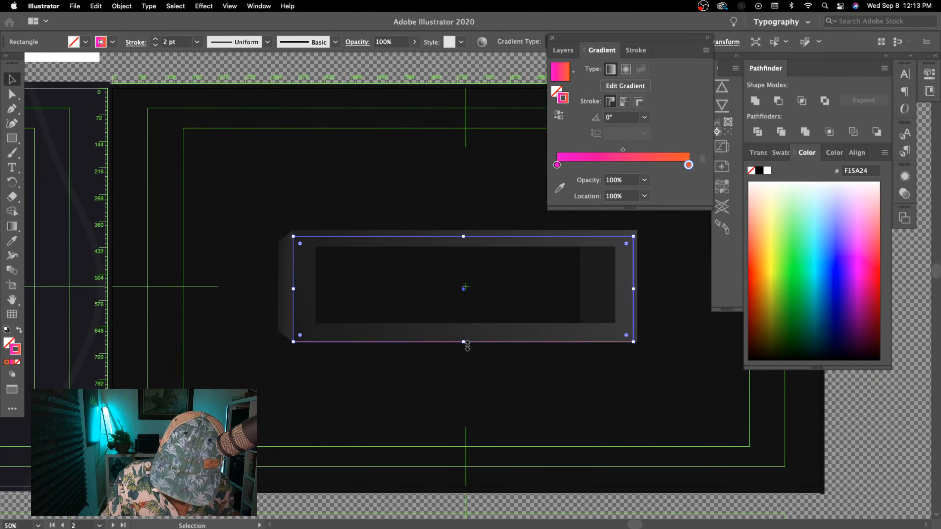
{"action": "left_click_drag", "start_coordinate": [466, 342], "coordinate": [466, 337]}
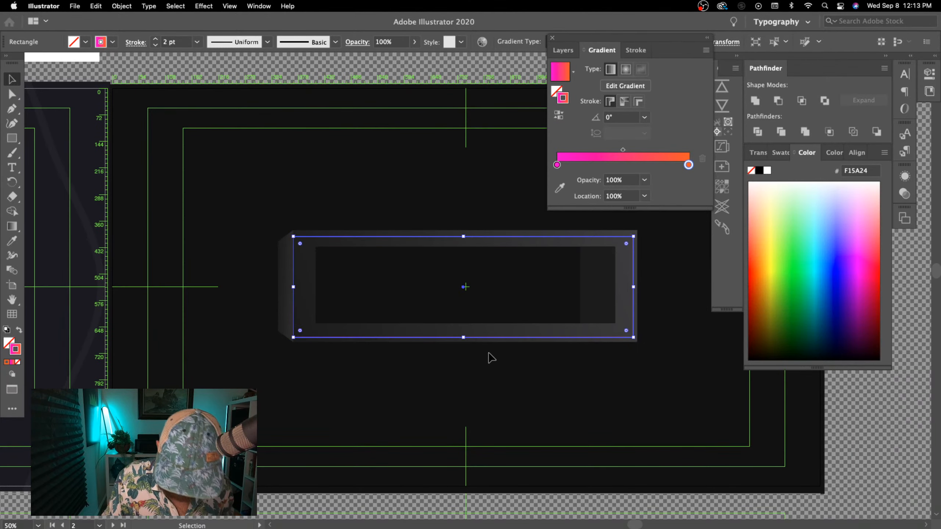
{"action": "left_click_drag", "start_coordinate": [292, 288], "coordinate": [298, 288]}
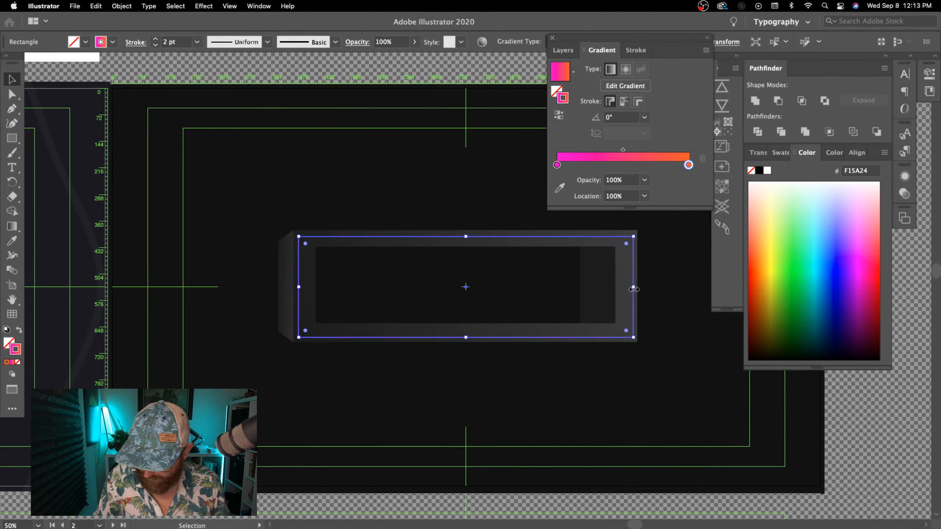
{"action": "left_click_drag", "start_coordinate": [634, 287], "coordinate": [629, 287]}
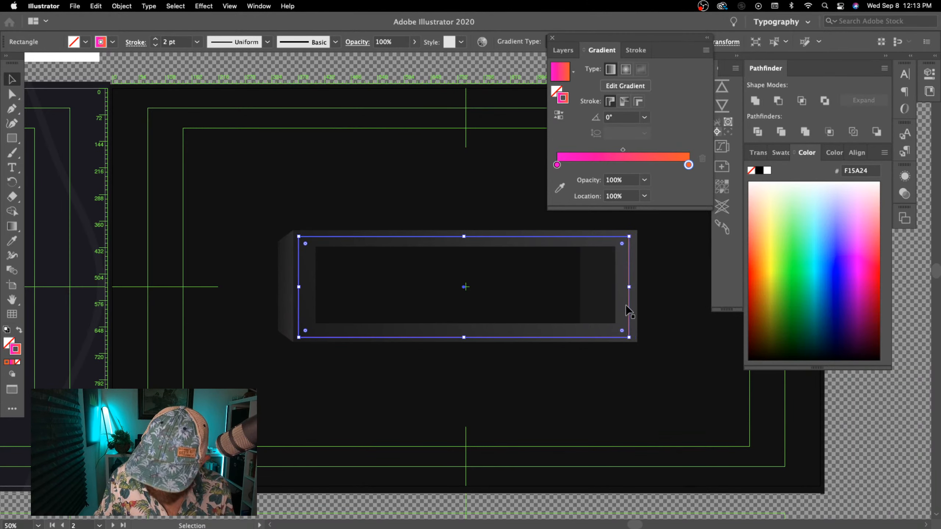
{"action": "key", "text": "Right"}
{"action": "key", "text": "Right"}
{"action": "key", "text": "Right"}
{"action": "key", "text": "Right"}
{"action": "key", "text": "Right"}
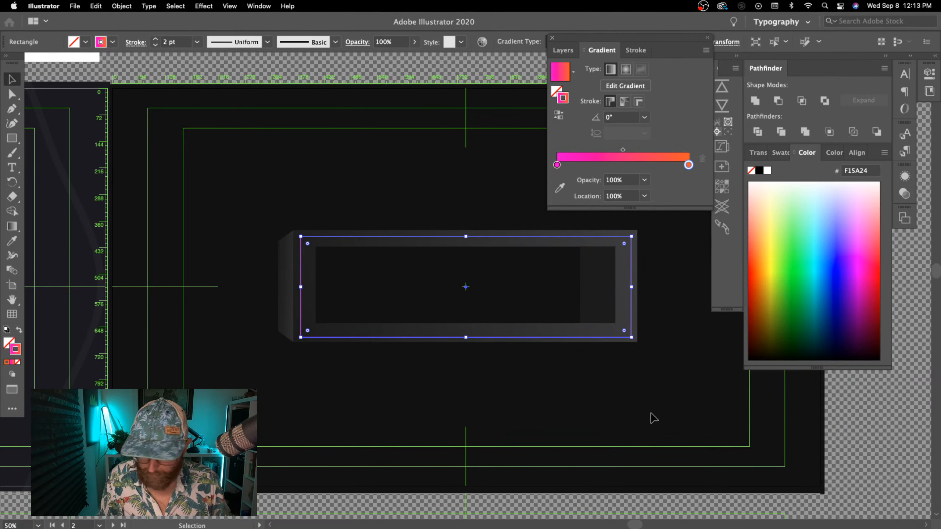
{"action": "left_click", "coordinate": [466, 340]}
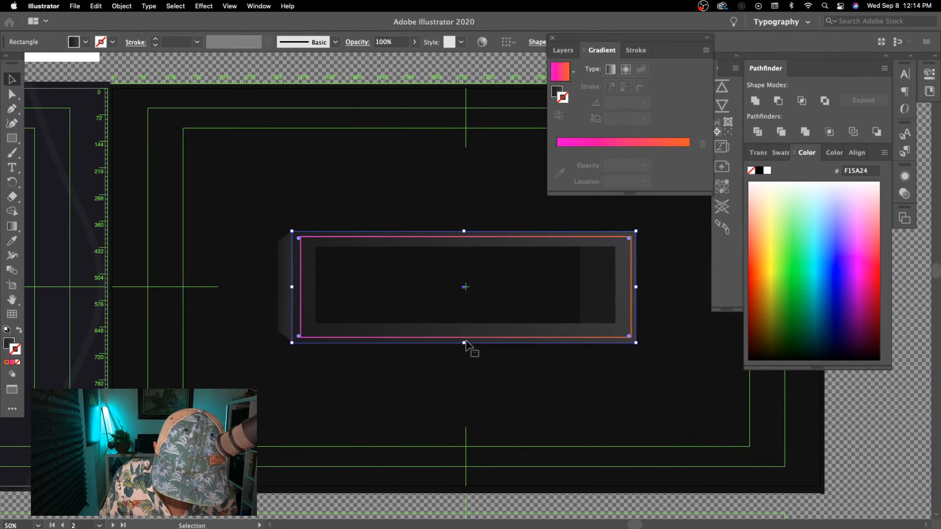
{"action": "key", "text": "super+z"}
{"action": "left_click", "coordinate": [518, 424]}
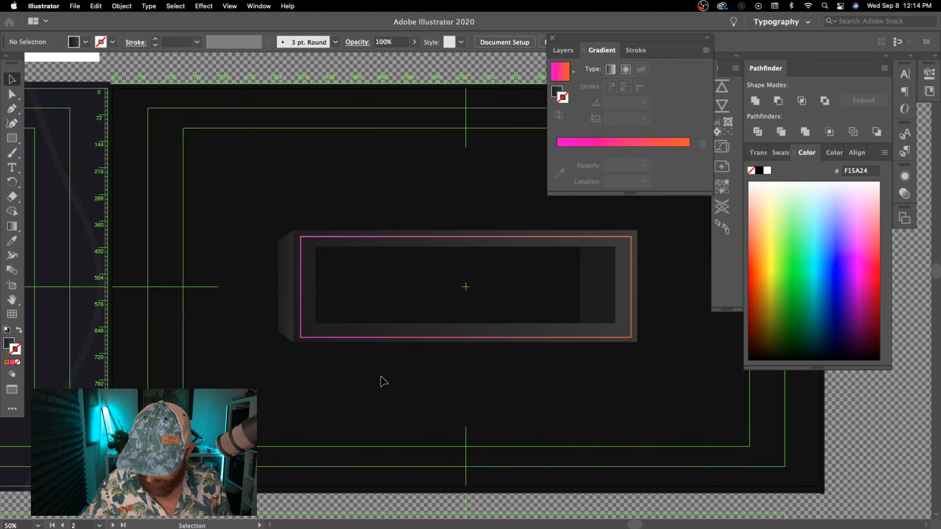
- Tighten the gradient outline by pulling in its bottom, right and left edges a little further, and deselect it
{"action": "left_click", "coordinate": [439, 339]}
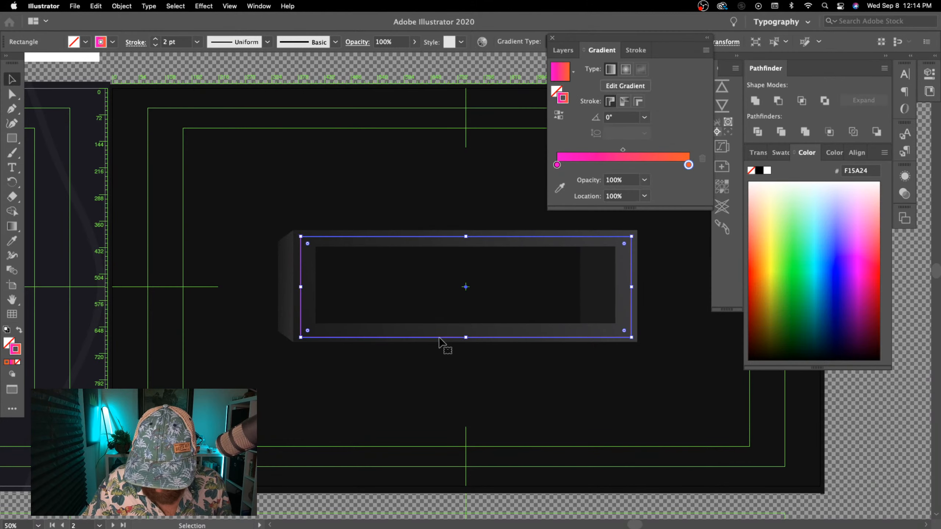
{"action": "left_click_drag", "start_coordinate": [467, 338], "coordinate": [467, 335]}
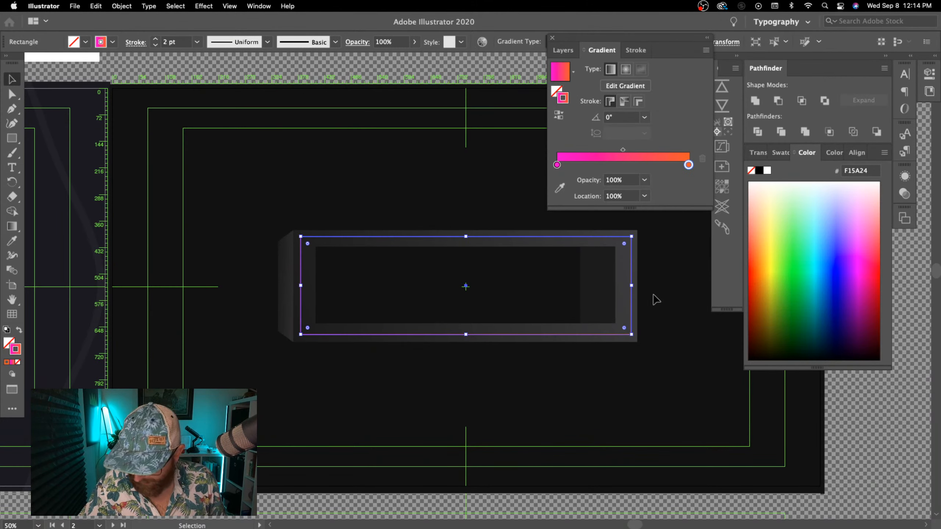
{"action": "left_click_drag", "start_coordinate": [632, 287], "coordinate": [629, 287]}
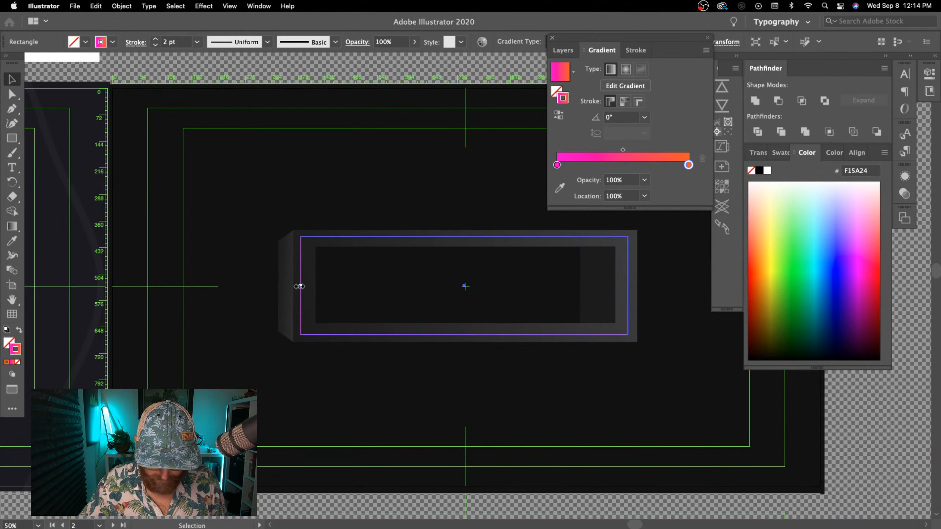
{"action": "left_click_drag", "start_coordinate": [300, 286], "coordinate": [303, 286]}
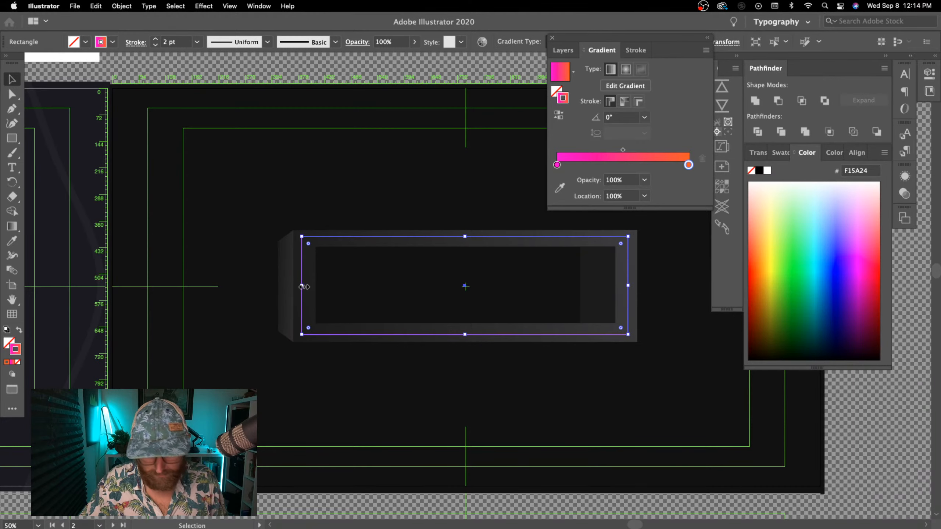
{"action": "left_click", "coordinate": [369, 382]}
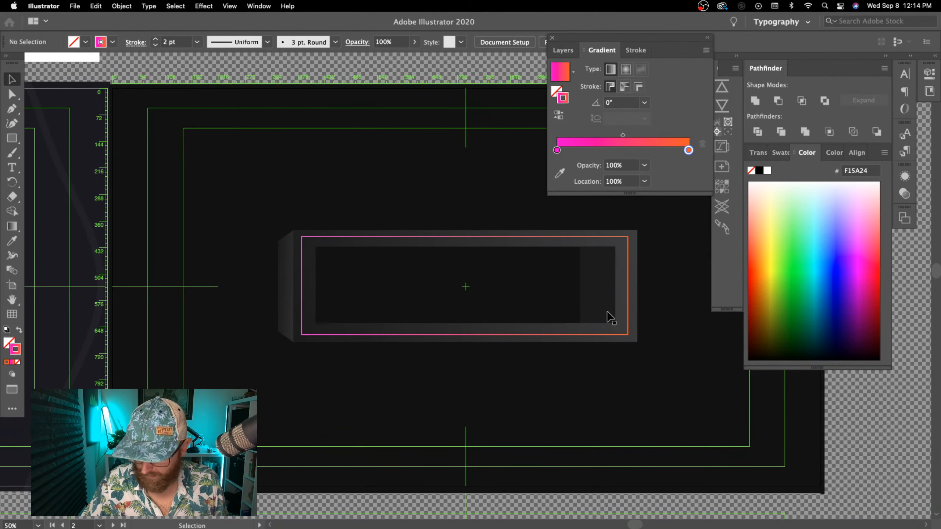
- Round all four corners of the gradient outline slightly and deselect it
{"action": "left_click", "coordinate": [628, 298]}
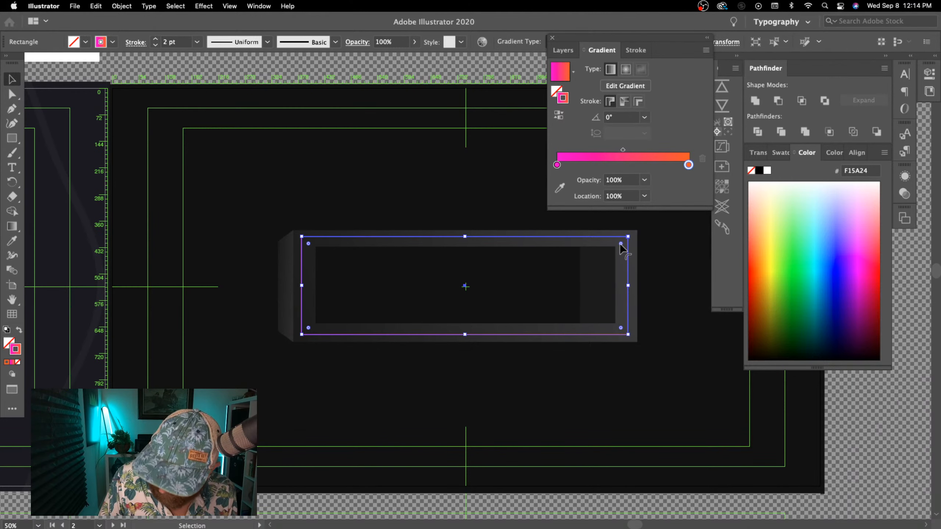
{"action": "left_click_drag", "start_coordinate": [620, 245], "coordinate": [621, 244]}
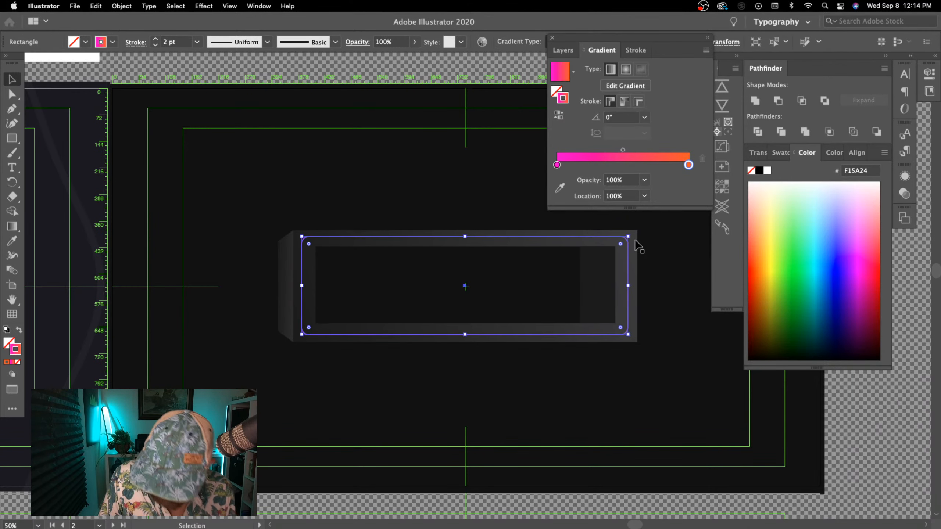
{"action": "left_click", "coordinate": [604, 391]}
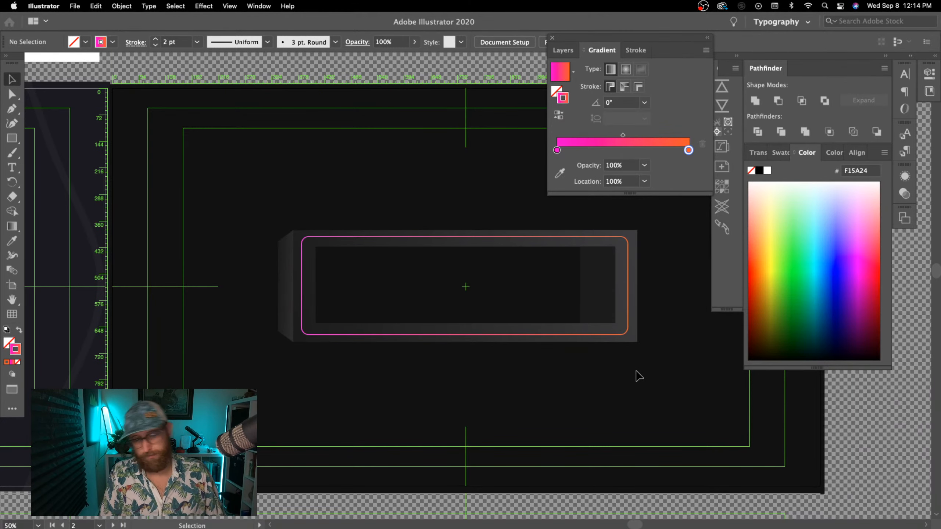
- Try to round all four corners of the card's front face
{"action": "left_click", "coordinate": [634, 243]}
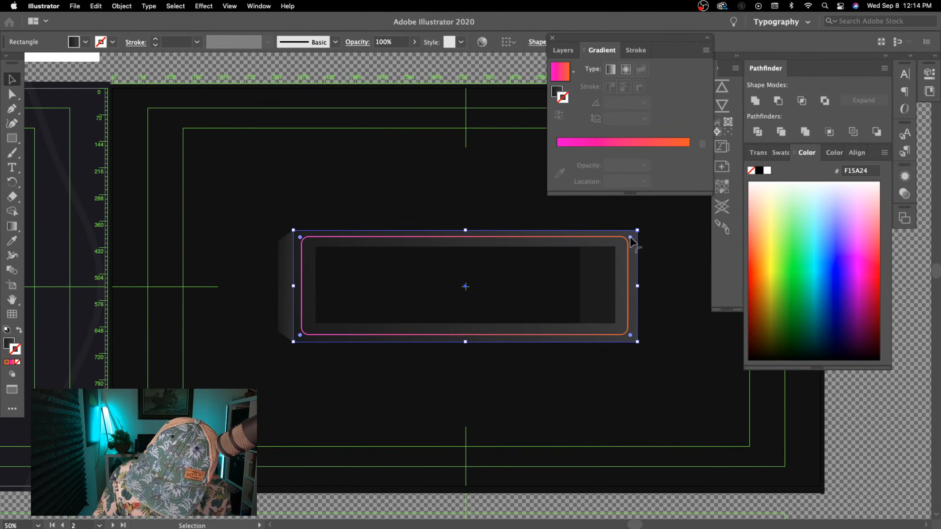
{"action": "left_click", "coordinate": [670, 275]}
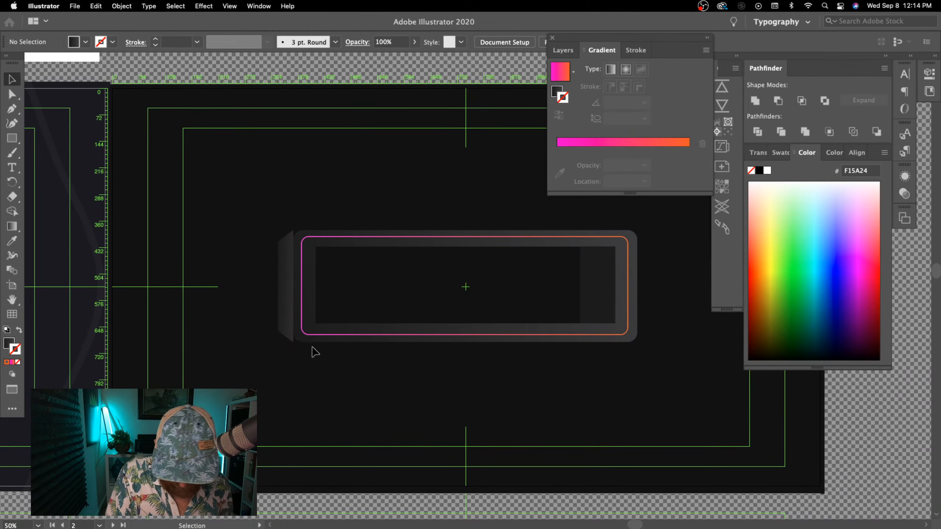
{"action": "key", "text": "a"}
{"action": "left_click_drag", "start_coordinate": [300, 343], "coordinate": [634, 386]}
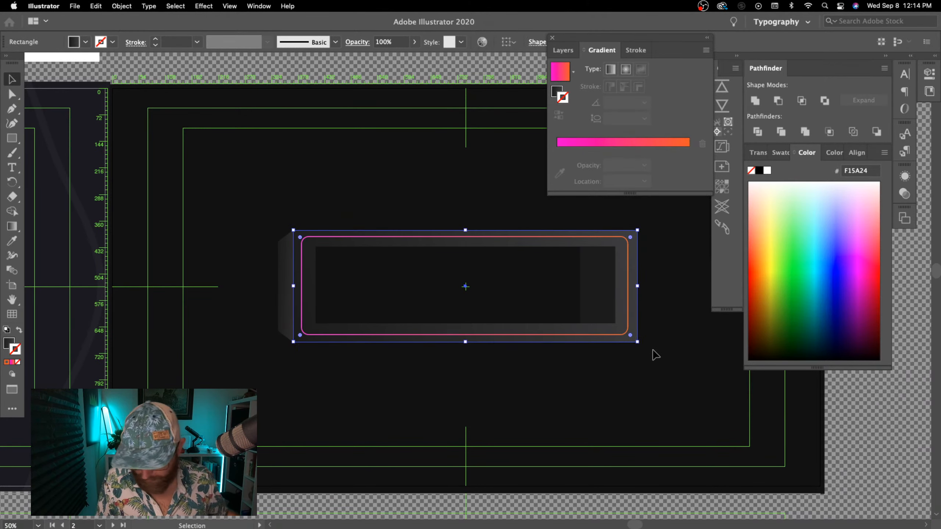
{"action": "left_click", "coordinate": [647, 395]}
- Round only the two right-hand corners of the card's front face to a radius of about 27 px
{"action": "key", "text": "a"}
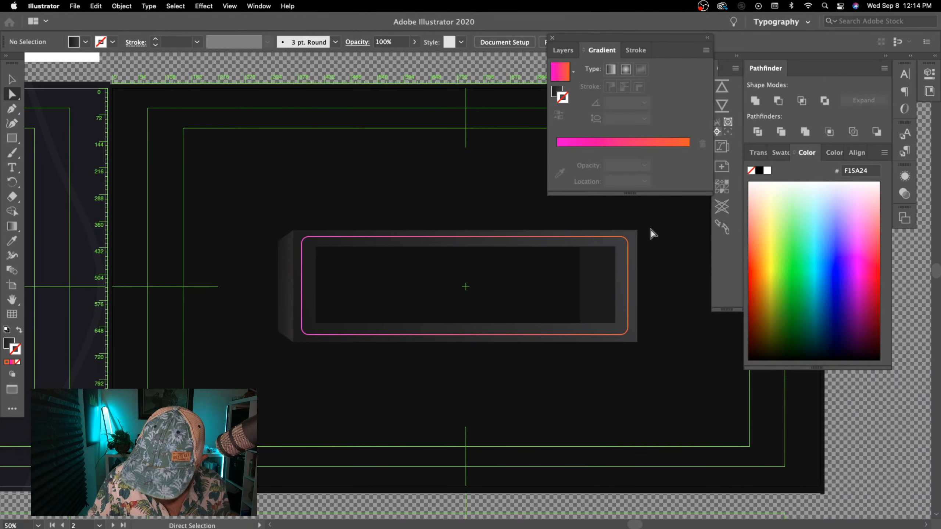
{"action": "left_click", "coordinate": [636, 239]}
{"action": "left_click_drag", "start_coordinate": [645, 222], "coordinate": [632, 357]}
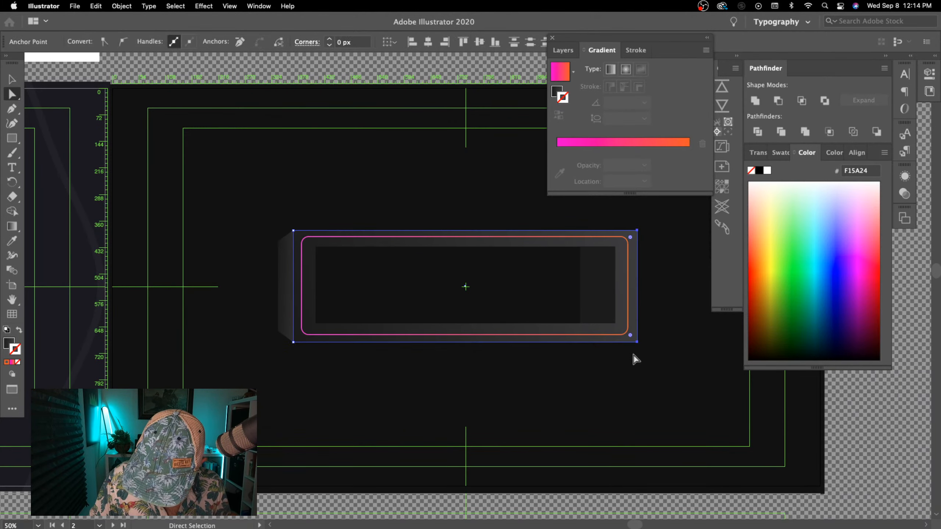
{"action": "left_click_drag", "start_coordinate": [628, 336], "coordinate": [630, 338]}
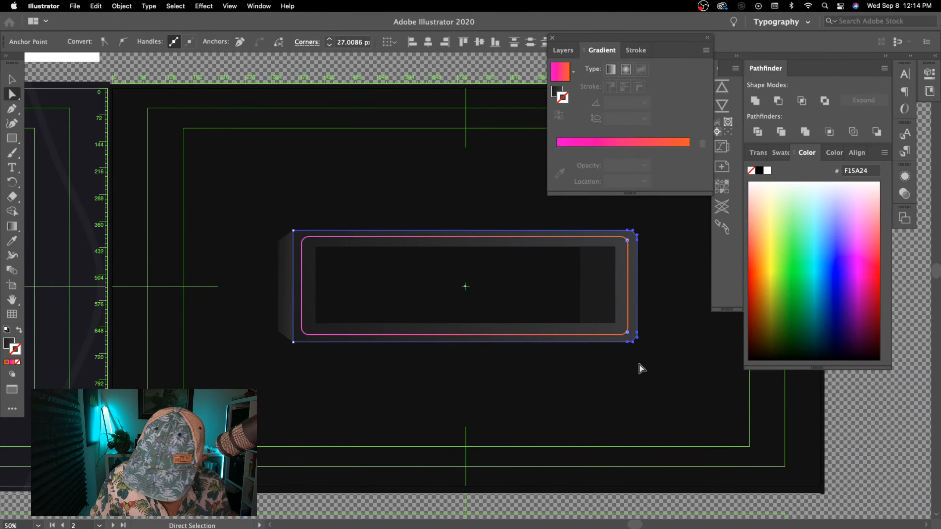
- Undo the rounding of the two right-hand corners of the card's front face and leave everything deselected
{"action": "key", "text": "v"}
{"action": "left_click", "coordinate": [656, 402]}
{"action": "key", "text": "super+minus"}
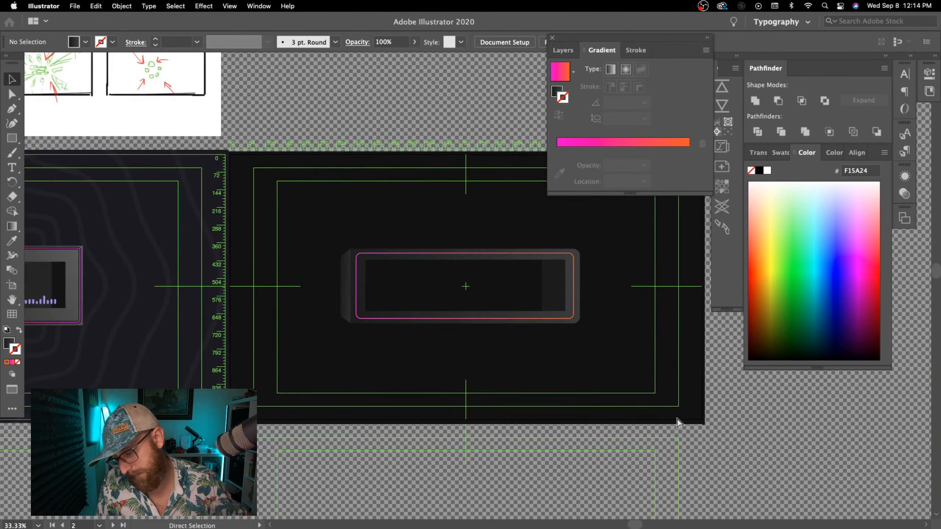
{"action": "key", "text": "super+minus"}
{"action": "key", "text": "super+equal"}
{"action": "key", "text": "super+equal"}
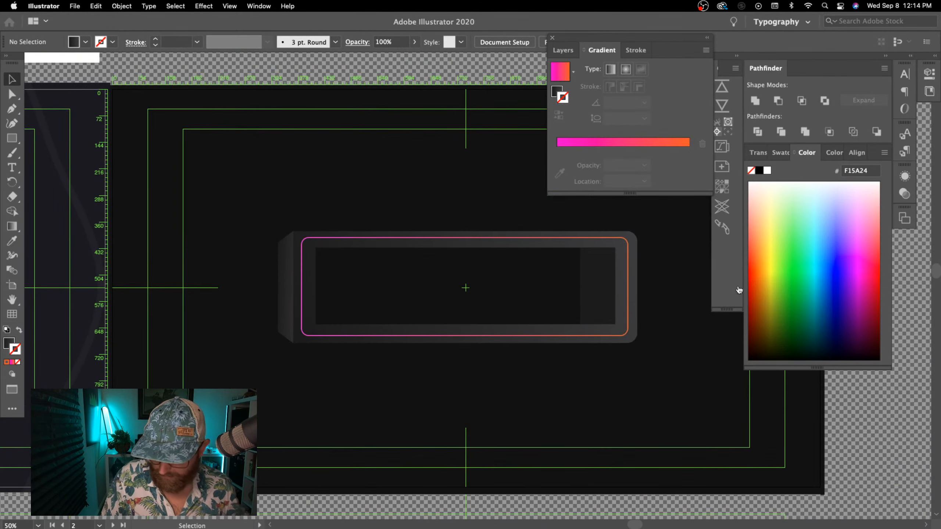
{"action": "key", "text": "super+z"}
{"action": "left_click", "coordinate": [632, 381]}
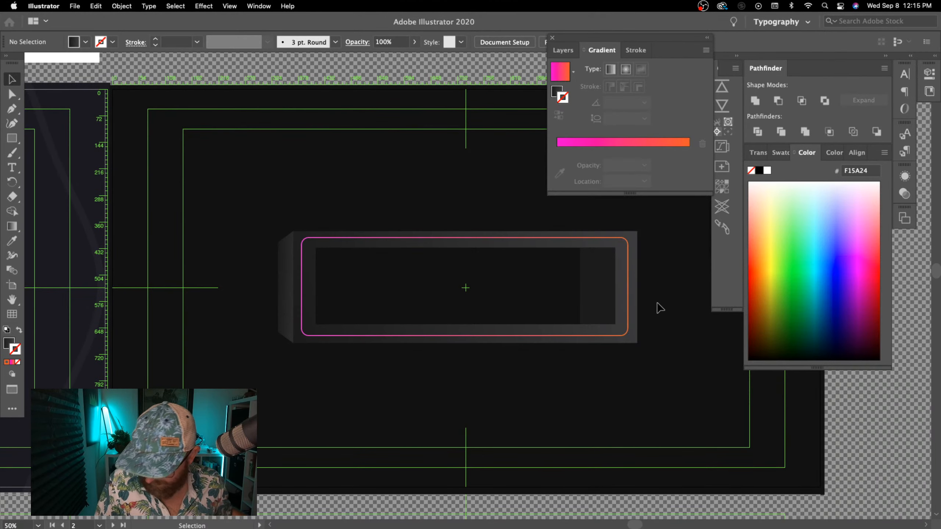
- Duplicate the gradient outline in place and give the copy a solid near-black stroke, 0A0A0A
{"action": "left_click", "coordinate": [627, 292]}
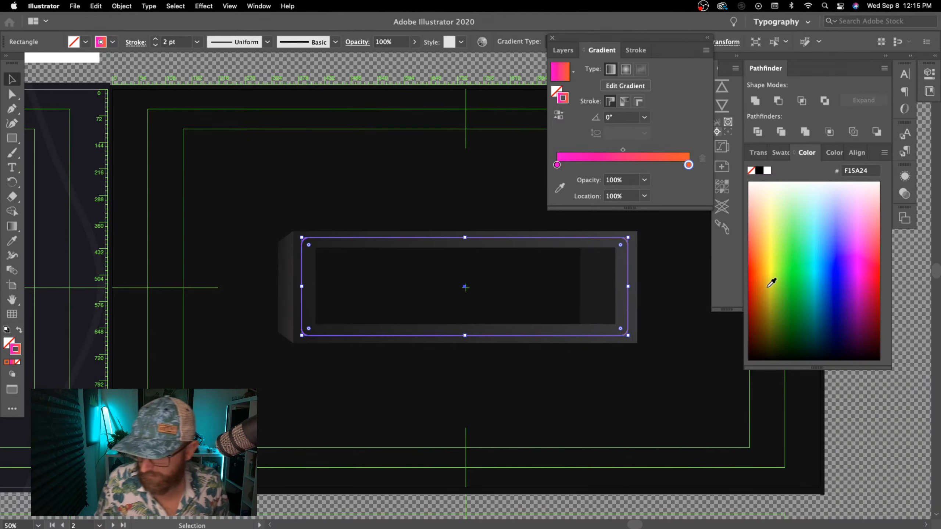
{"action": "left_click", "coordinate": [7, 363]}
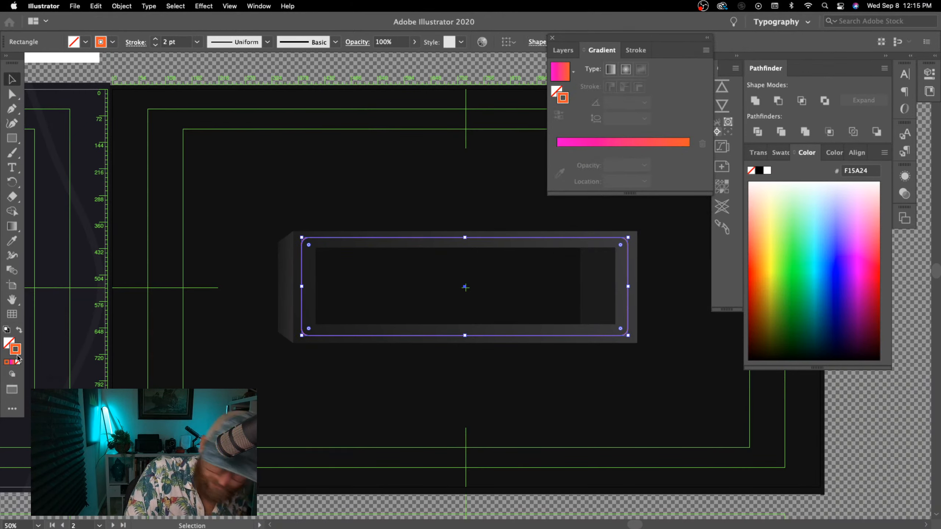
{"action": "double_click", "coordinate": [16, 353]}
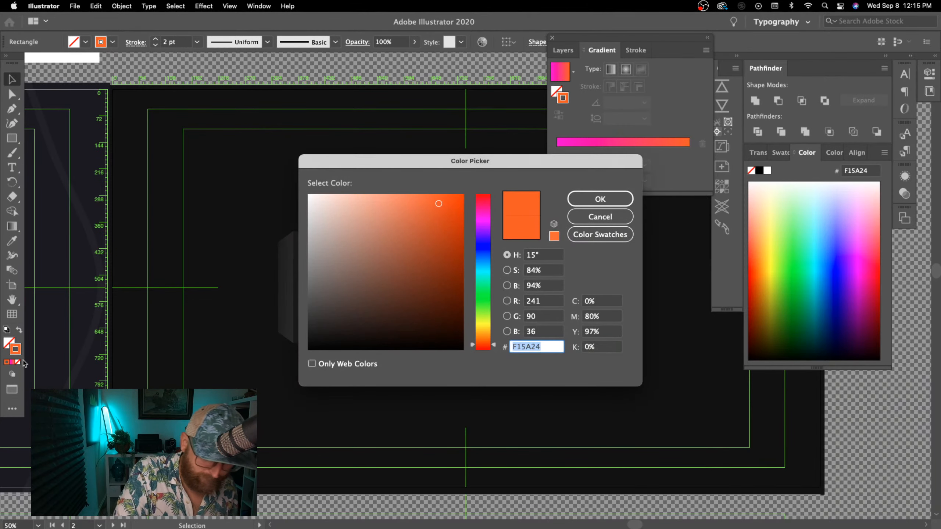
{"action": "type", "text": "111111"}
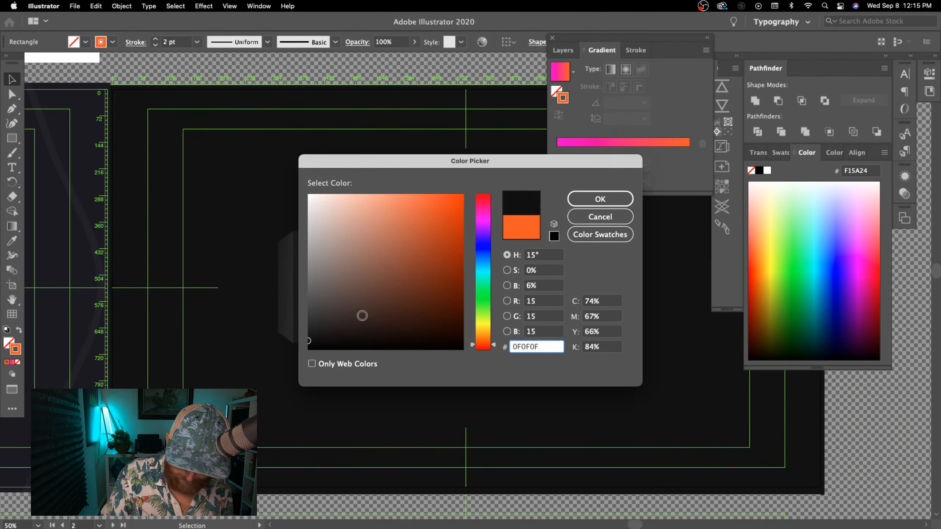
{"action": "left_click", "coordinate": [309, 343]}
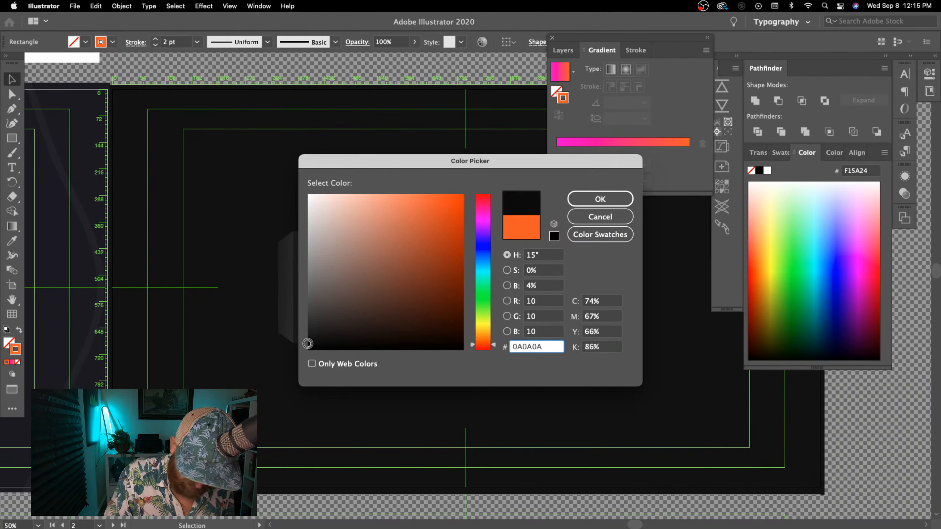
{"action": "left_click", "coordinate": [599, 202]}
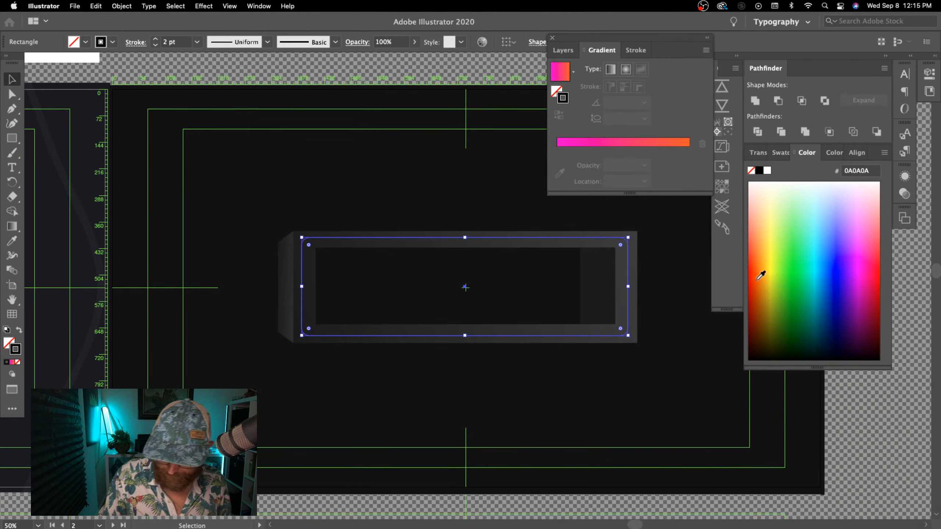
- Set the near-black outline's stroke to 8 pt, place it directly behind the gradient outline, and deselect it
{"action": "left_click", "coordinate": [155, 39]}
{"action": "left_click", "coordinate": [155, 40]}
{"action": "left_click", "coordinate": [156, 40]}
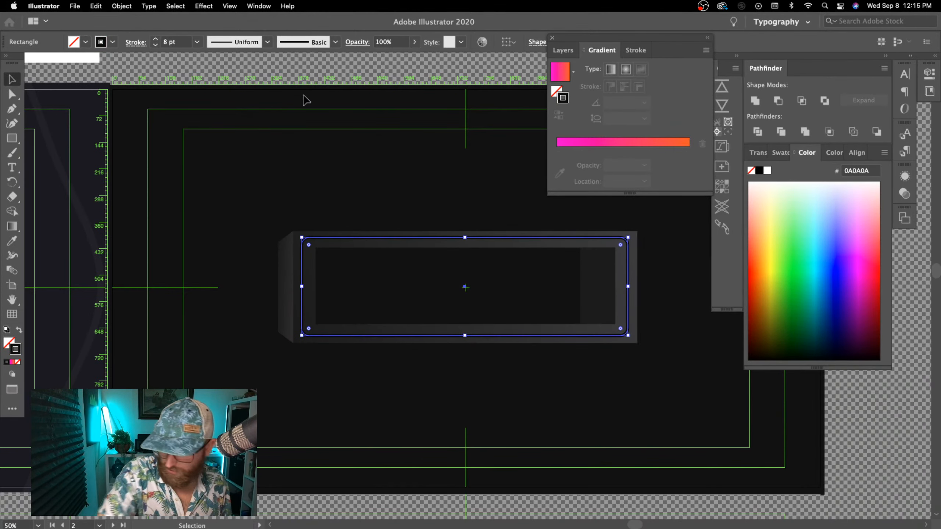
{"action": "key", "text": "F7"}
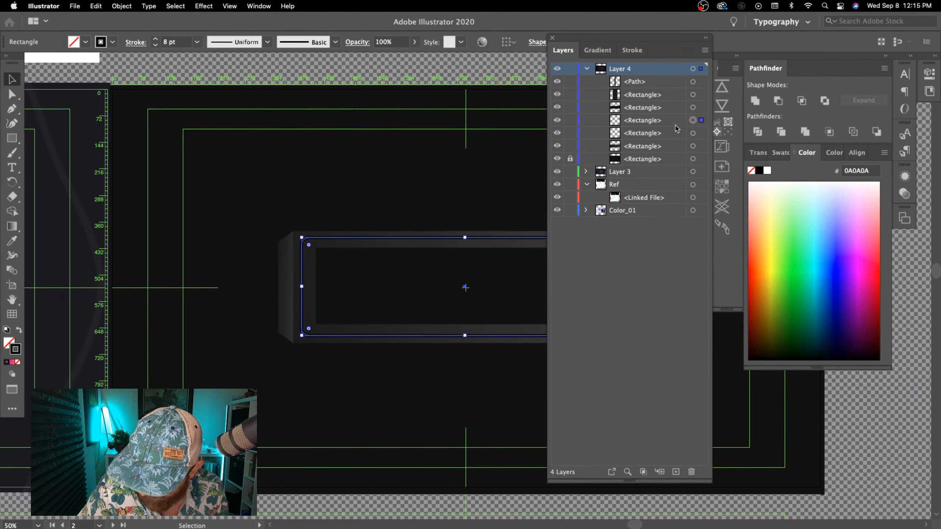
{"action": "left_click_drag", "start_coordinate": [677, 122], "coordinate": [669, 143]}
{"action": "left_click", "coordinate": [507, 398]}
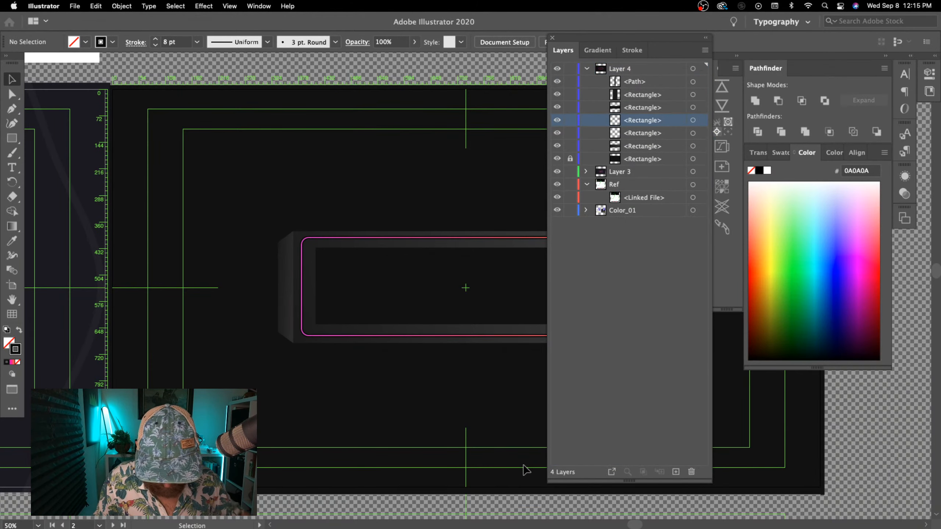
- Increase the near-black outline's stroke weight to 11 pt and deselect it
{"action": "key", "text": "super+equal"}
{"action": "key", "text": "super+equal"}
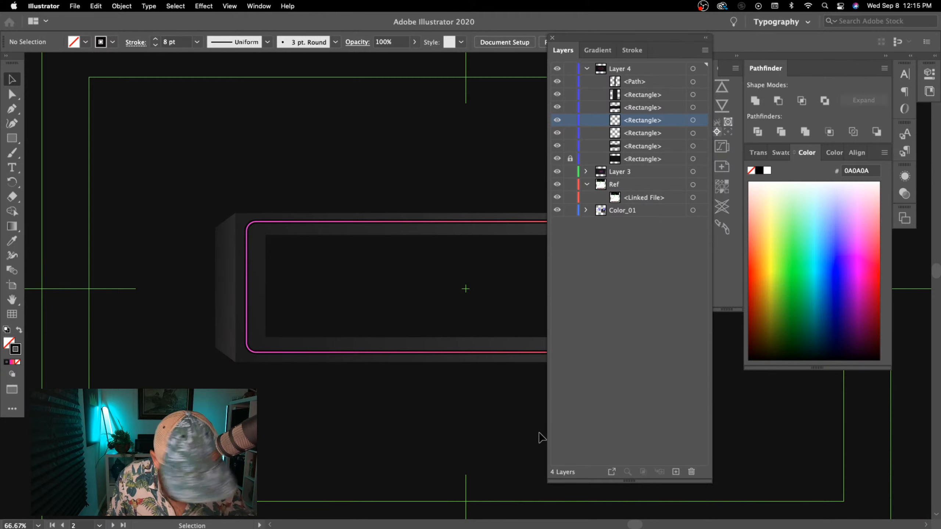
{"action": "key", "text": "super+equal"}
{"action": "left_click_drag", "start_coordinate": [170, 468], "coordinate": [508, 428]}
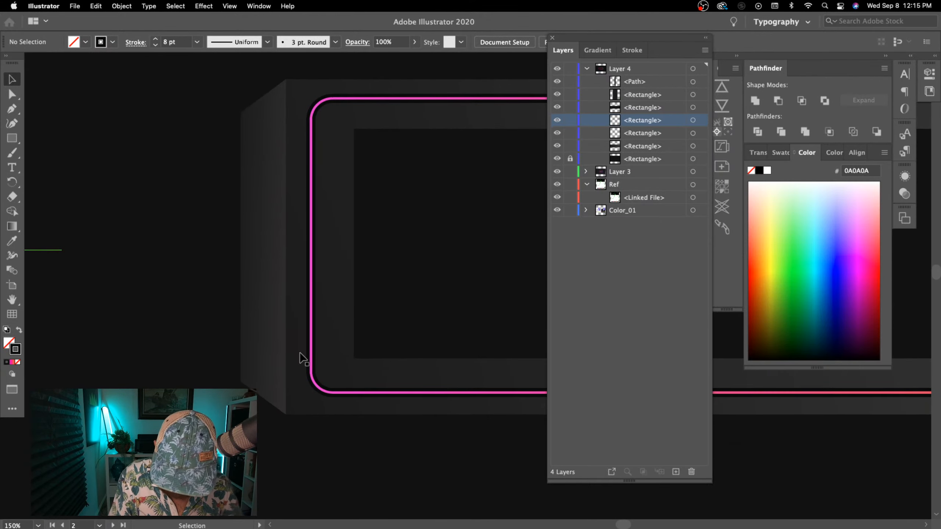
{"action": "left_click", "coordinate": [692, 133]}
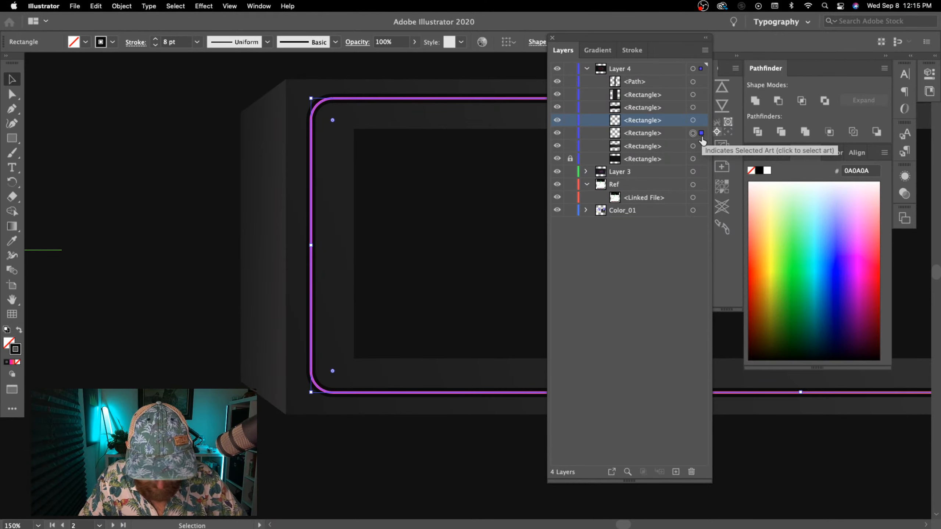
{"action": "left_click", "coordinate": [155, 40]}
{"action": "left_click", "coordinate": [155, 39]}
{"action": "left_click", "coordinate": [155, 39]}
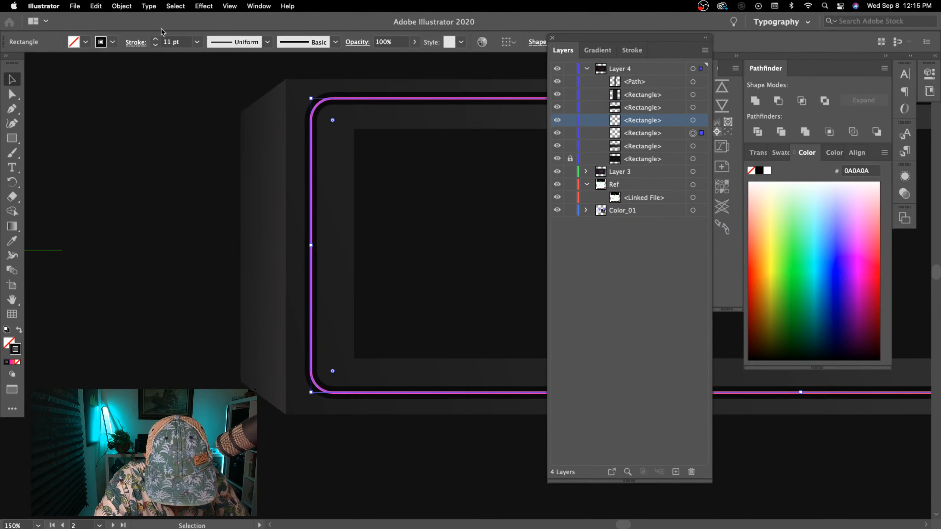
{"action": "left_click", "coordinate": [429, 468]}
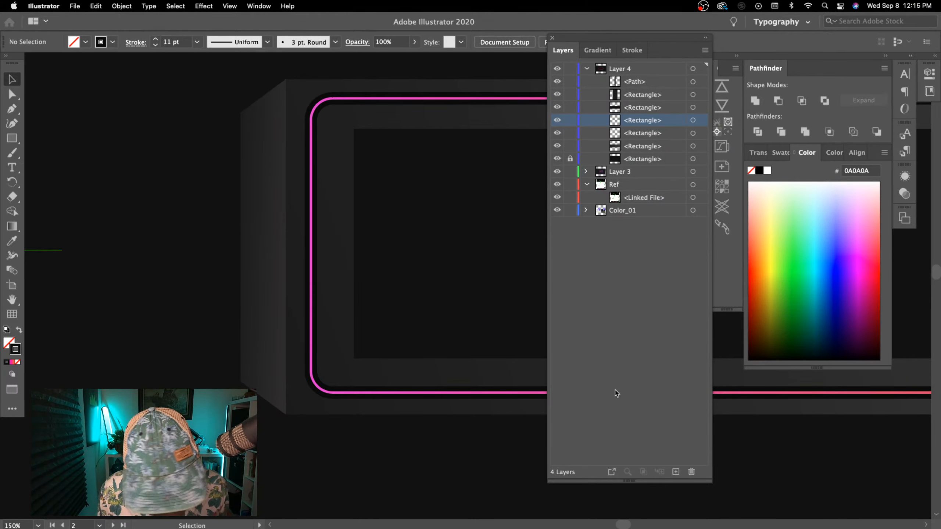
- Examine the card's outlined edges up close and compare the whole frame with the neighbouring waveform frame
{"action": "left_click_drag", "start_coordinate": [472, 458], "coordinate": [156, 475]}
{"action": "left_click_drag", "start_coordinate": [497, 479], "coordinate": [630, 458]}
{"action": "left_click_drag", "start_coordinate": [131, 452], "coordinate": [465, 436]}
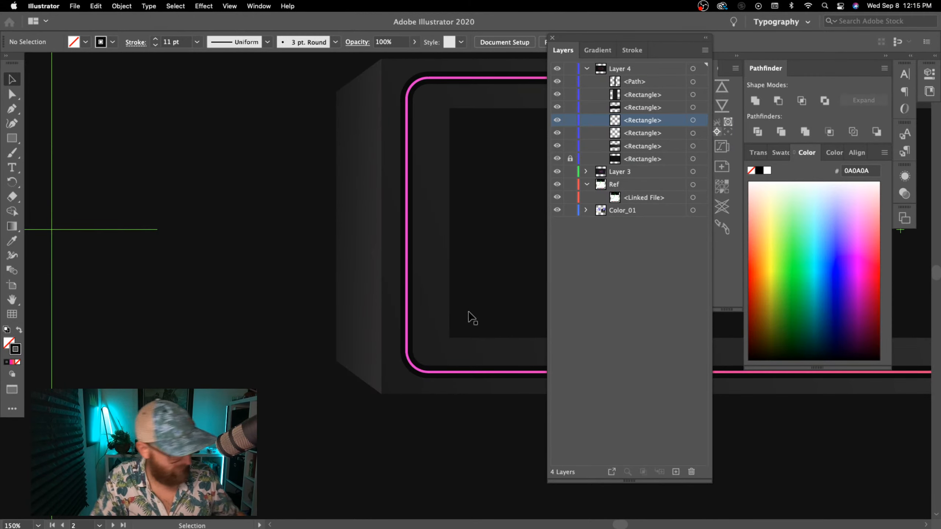
{"action": "key", "text": "super+minus"}
{"action": "key", "text": "super+minus"}
{"action": "key", "text": "super+minus"}
{"action": "key", "text": "super+minus"}
{"action": "left_click_drag", "start_coordinate": [501, 416], "coordinate": [217, 435]}
{"action": "key", "text": "super+plus"}
{"action": "left_click_drag", "start_coordinate": [307, 412], "coordinate": [451, 391]}
{"action": "left_click_drag", "start_coordinate": [371, 406], "coordinate": [453, 394]}
{"action": "key", "text": "super+minus"}
{"action": "key", "text": "super+minus"}
{"action": "left_click_drag", "start_coordinate": [278, 421], "coordinate": [464, 401]}
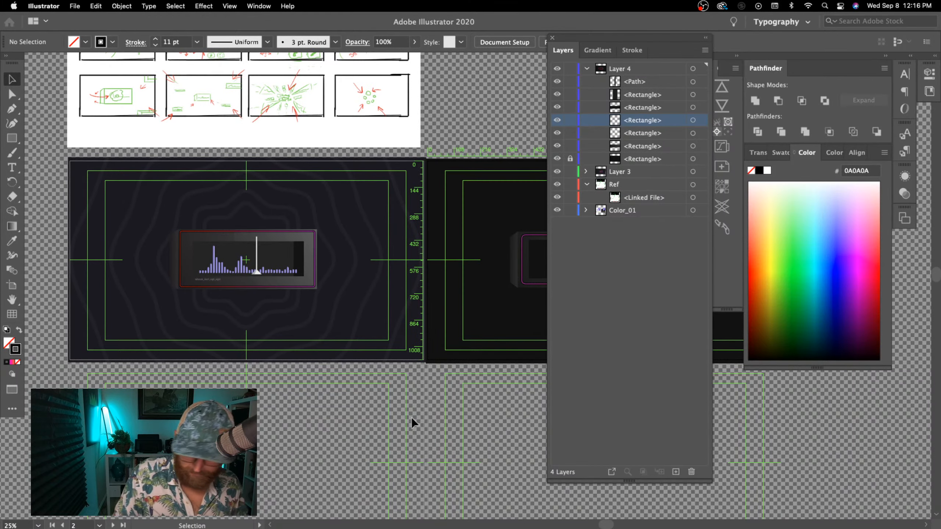
{"action": "left_click_drag", "start_coordinate": [411, 417], "coordinate": [265, 434]}
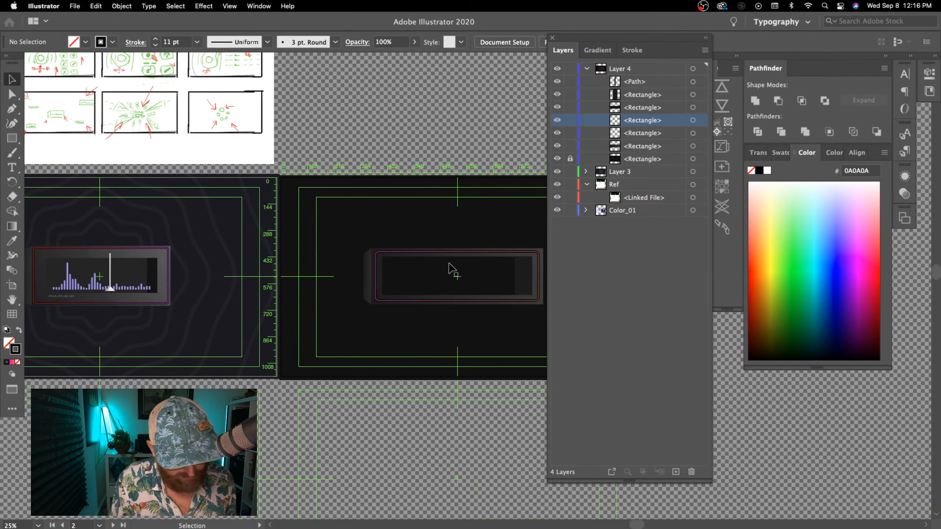
{"action": "key", "text": "super+equal"}
{"action": "left_click_drag", "start_coordinate": [123, 452], "coordinate": [155, 448]}
{"action": "left_click_drag", "start_coordinate": [430, 457], "coordinate": [307, 440]}
{"action": "key", "text": "super+minus"}
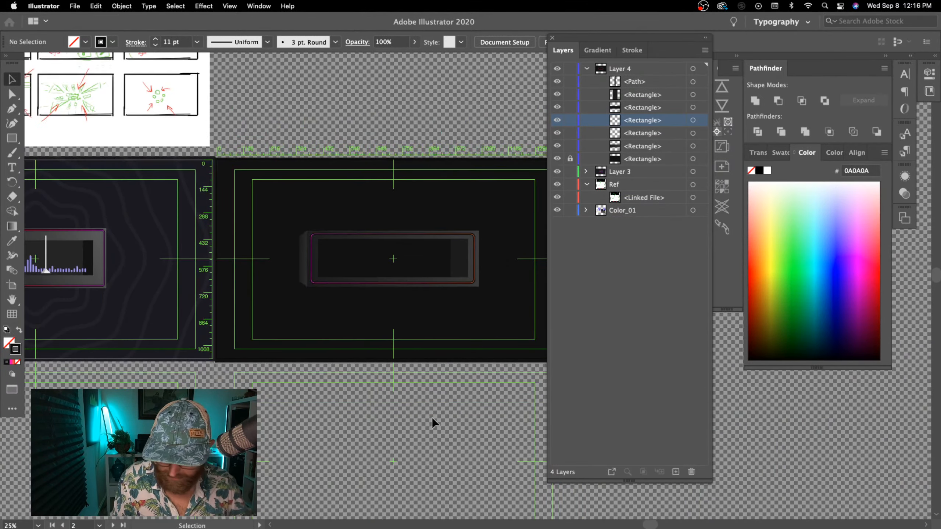
- Draw a large circle over the right half of the card with the Ellipse tool, extending above, below and beyond it
{"action": "left_click", "coordinate": [12, 138]}
{"action": "left_click_drag", "start_coordinate": [12, 138], "coordinate": [60, 155]}
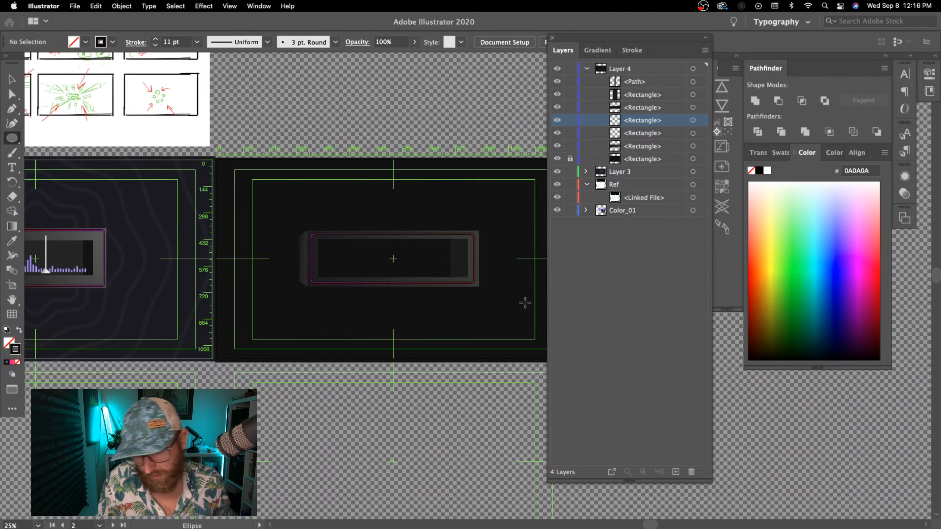
{"action": "left_click_drag", "start_coordinate": [493, 221], "coordinate": [415, 329]}
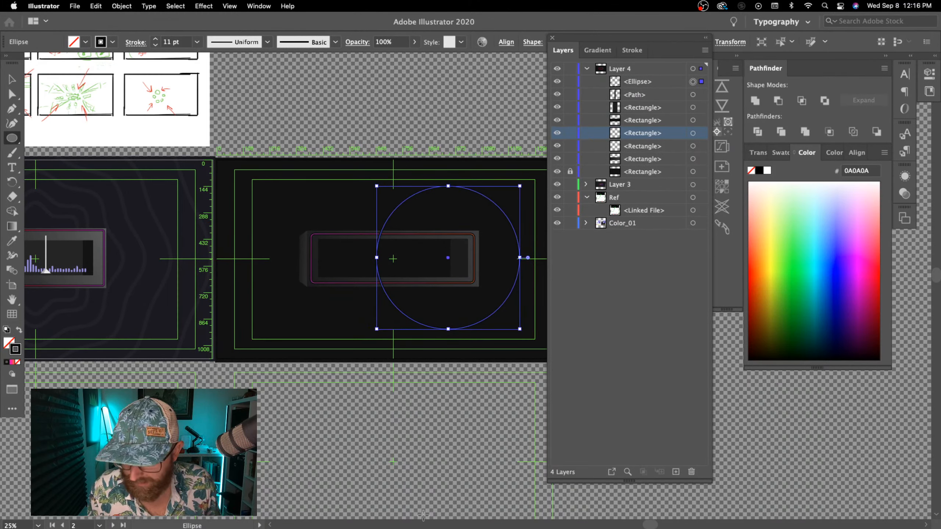
- Rename the circle object as "gloss"
{"action": "double_click", "coordinate": [643, 81]}
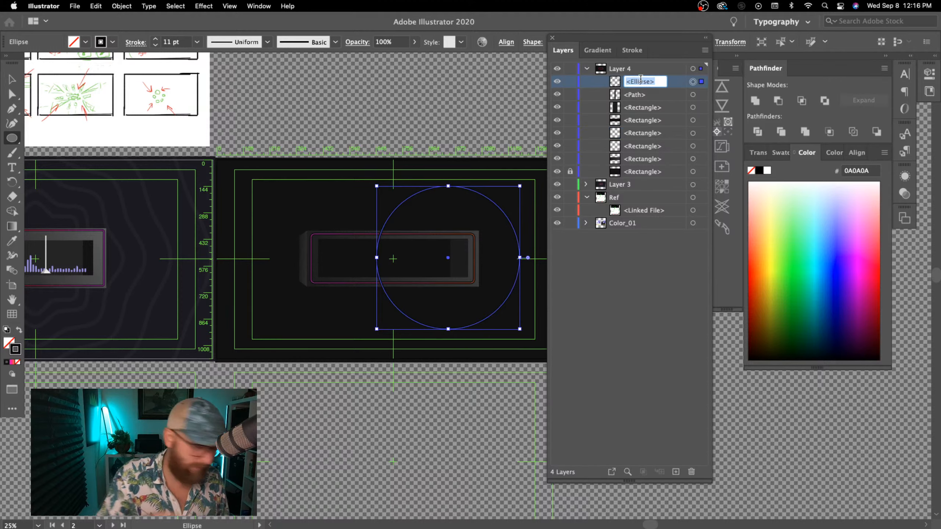
{"action": "type", "text": "loss"}
{"action": "key", "text": "Return"}
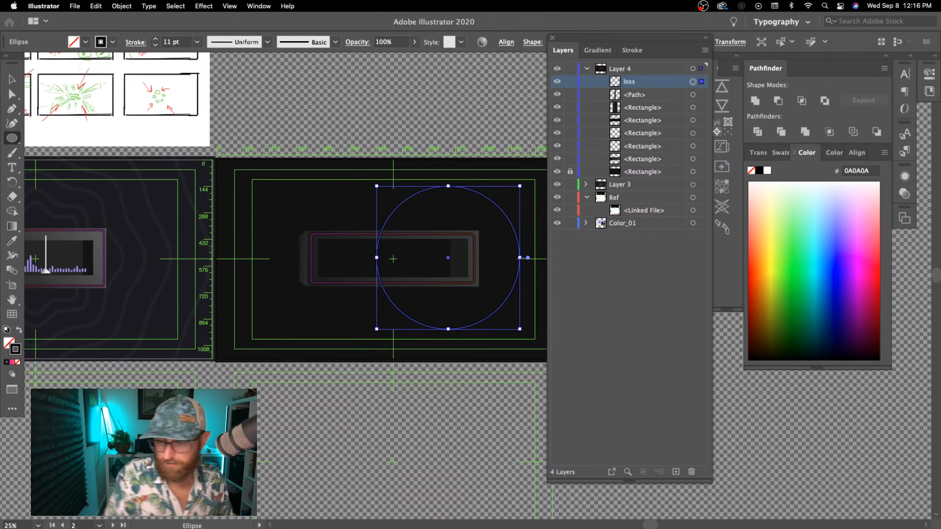
{"action": "double_click", "coordinate": [630, 83]}
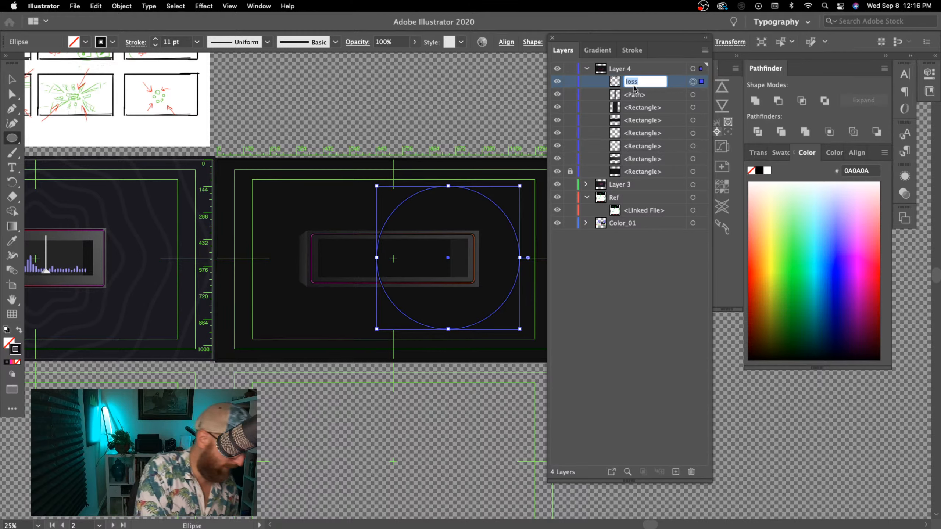
{"action": "type", "text": "gloss"}
{"action": "key", "text": "Return"}
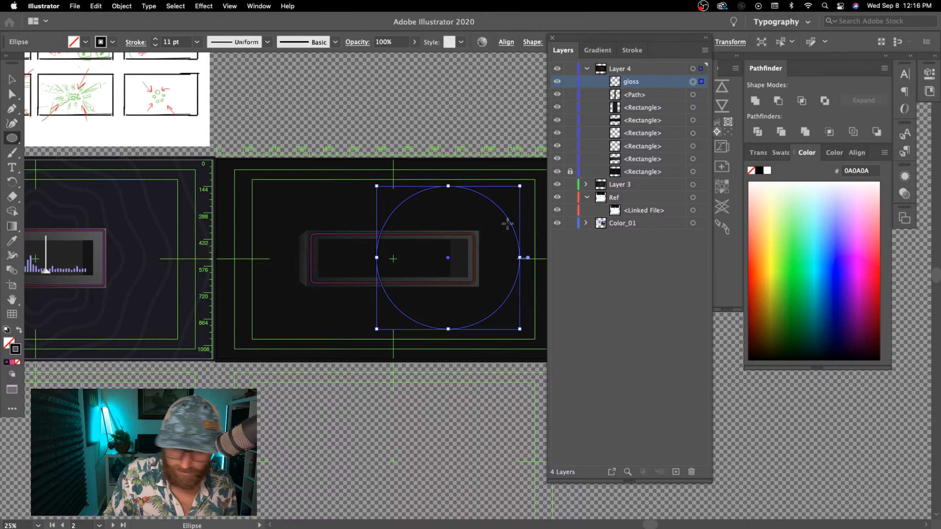
- Fill the gloss circle with the magenta-to-orange linear gradient and remove its stroke
{"action": "left_click", "coordinate": [19, 330]}
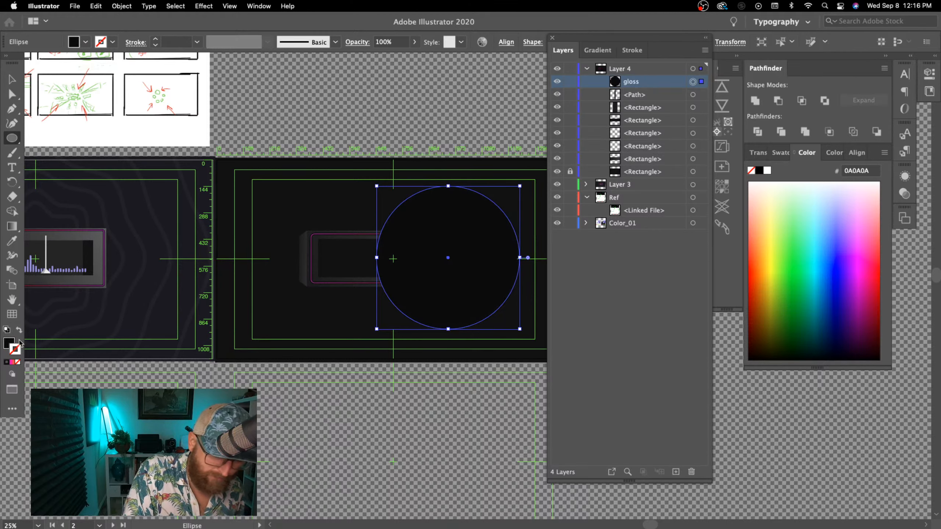
{"action": "left_click", "coordinate": [7, 361]}
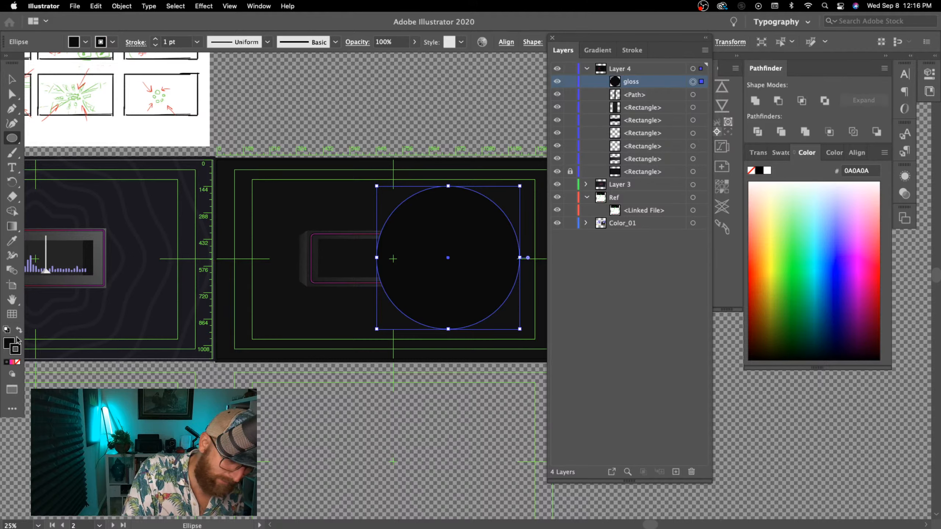
{"action": "key", "text": "slash"}
{"action": "left_click", "coordinate": [12, 362]}
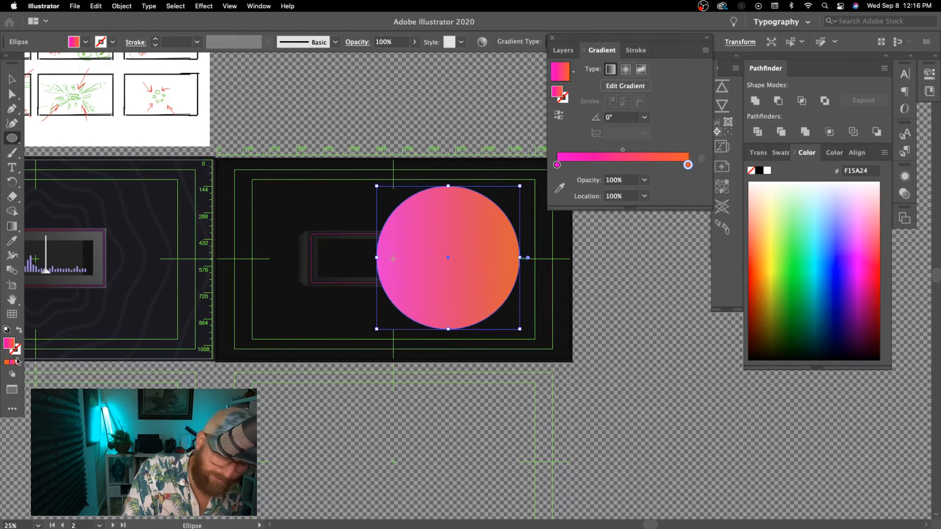
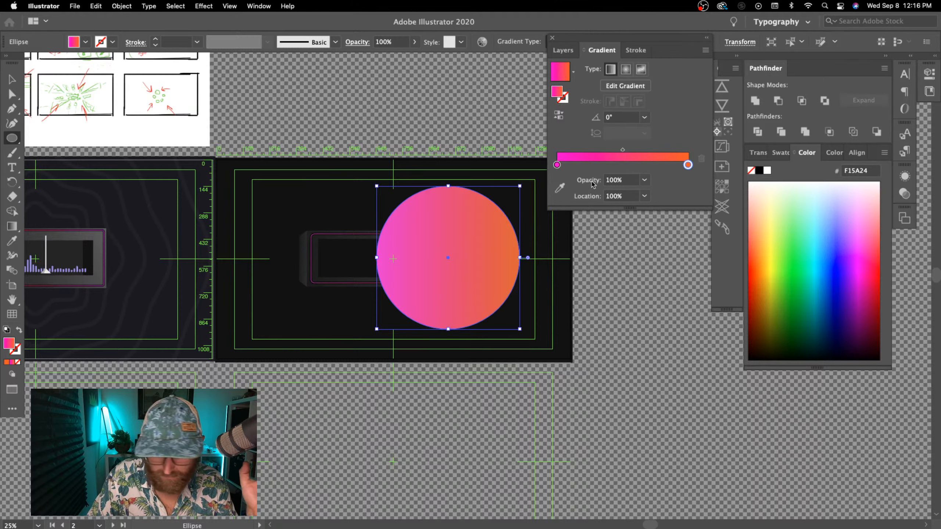
- Change the circle gradient's orange end stop to white and set its magenta start stop to 0% opacity
{"action": "double_click", "coordinate": [688, 165]}
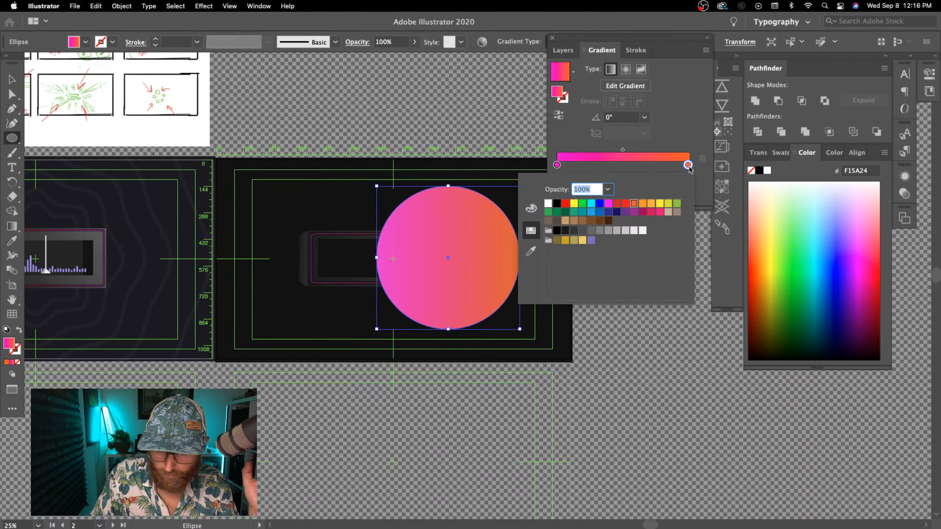
{"action": "left_click", "coordinate": [548, 204]}
{"action": "double_click", "coordinate": [557, 166]}
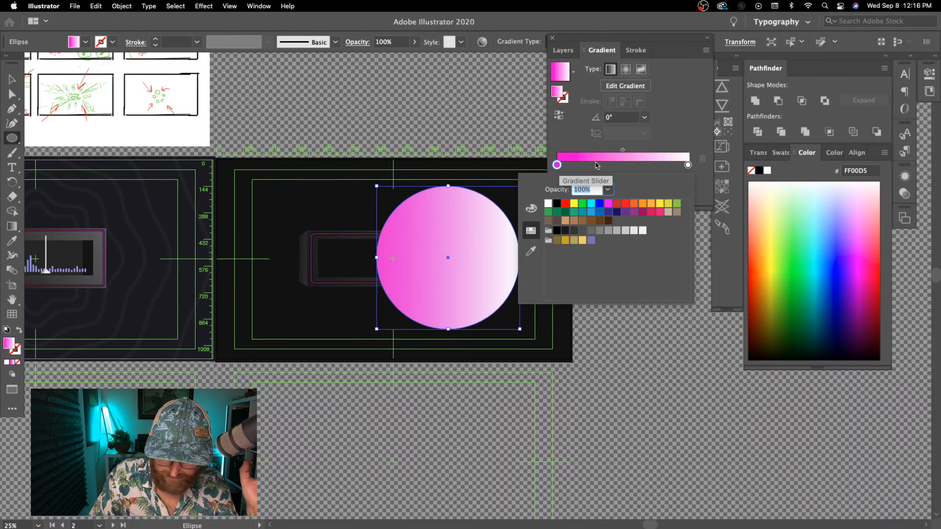
{"action": "left_click", "coordinate": [597, 165]}
{"action": "left_click", "coordinate": [645, 180]}
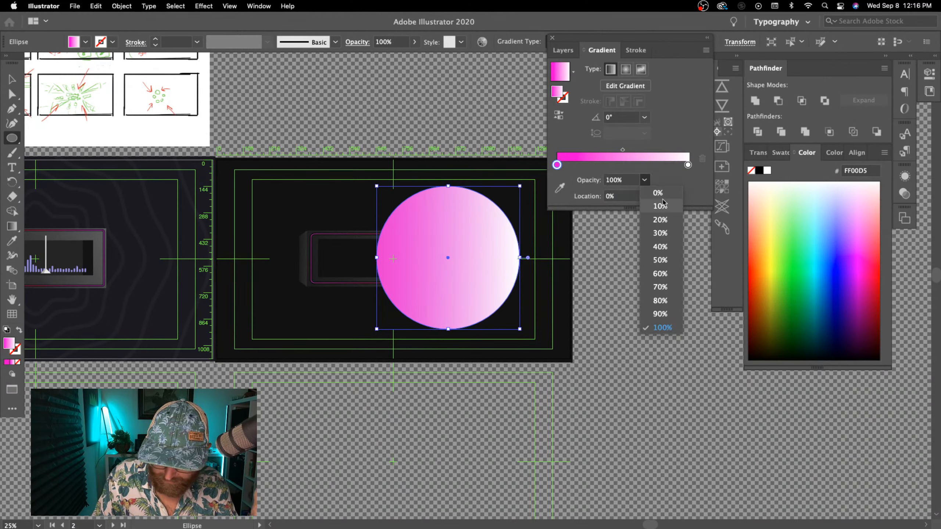
{"action": "left_click", "coordinate": [663, 195]}
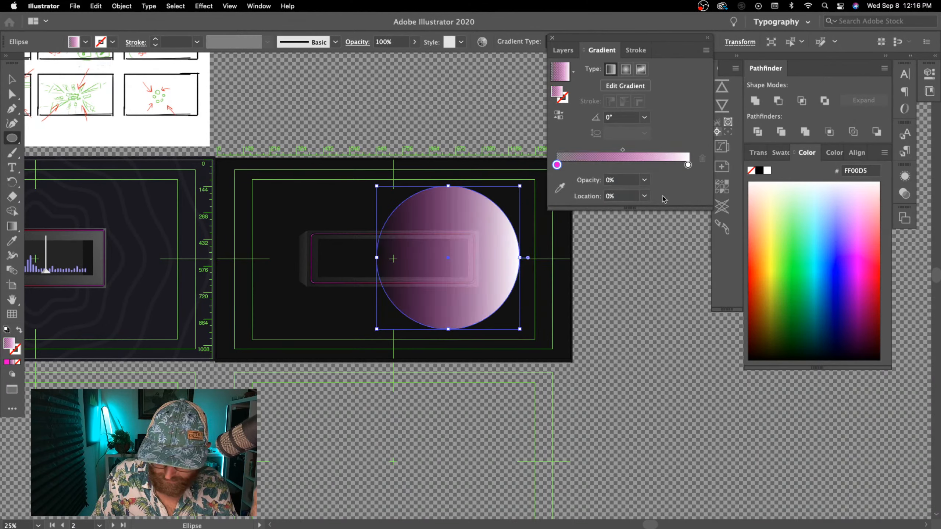
- Change the gloss circle gradient's magenta start stop to white, keeping the stop at 0% opacity
{"action": "double_click", "coordinate": [557, 166]}
{"action": "left_click", "coordinate": [548, 204]}
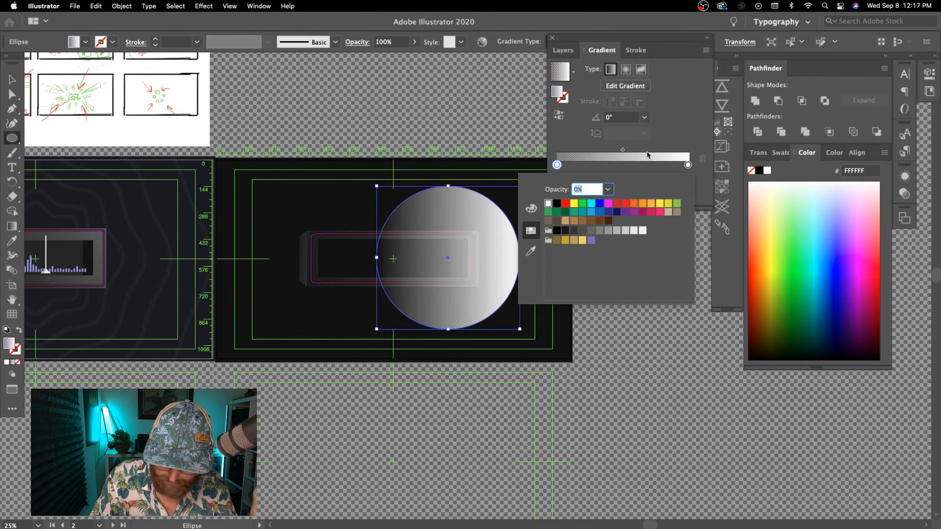
{"action": "left_click", "coordinate": [676, 126]}
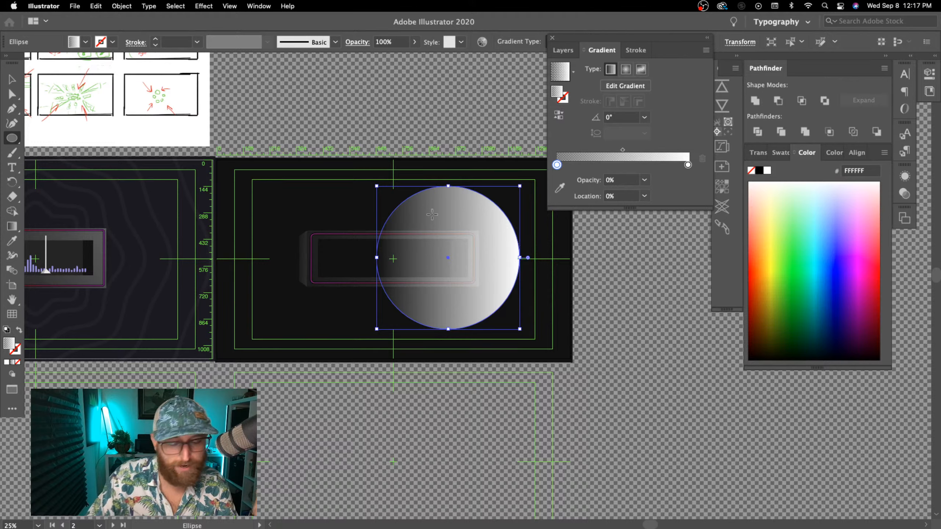
{"action": "key", "text": "v"}
{"action": "left_click", "coordinate": [402, 381]}
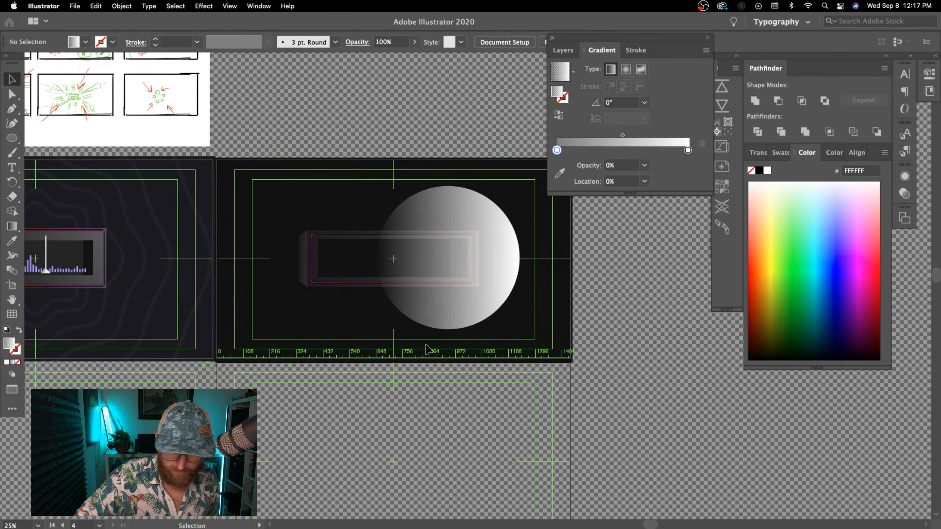
- Set the white end stop of the gloss circle's gradient to 60% opacity
{"action": "left_click", "coordinate": [466, 212]}
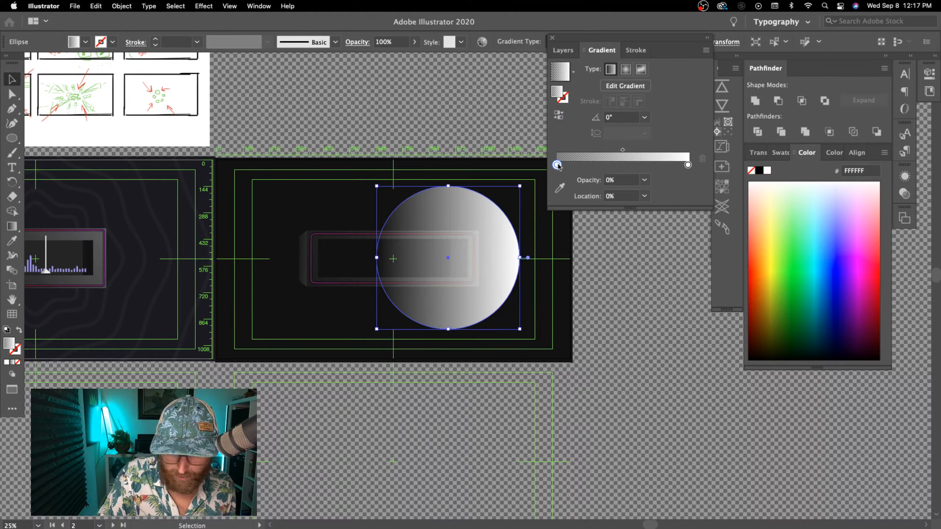
{"action": "left_click_drag", "start_coordinate": [557, 165], "coordinate": [686, 165]}
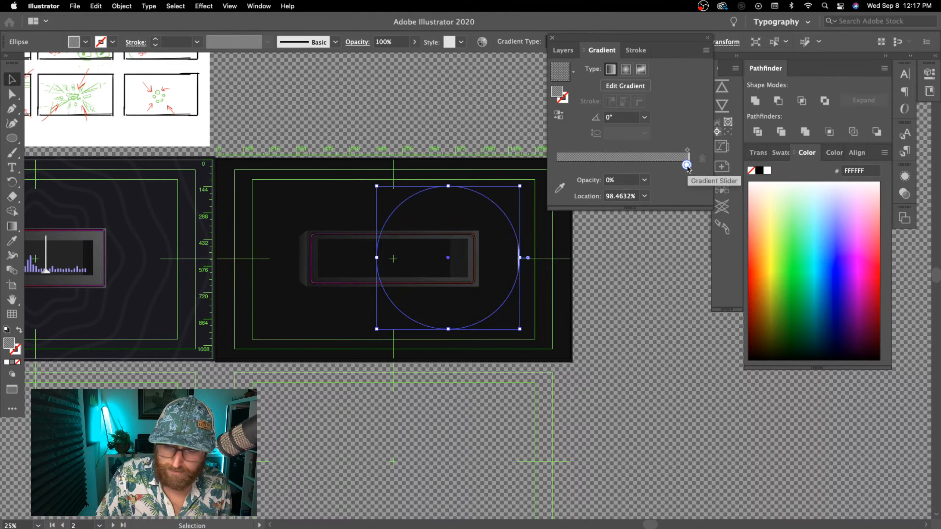
{"action": "key", "text": "super+z"}
{"action": "left_click", "coordinate": [688, 165]}
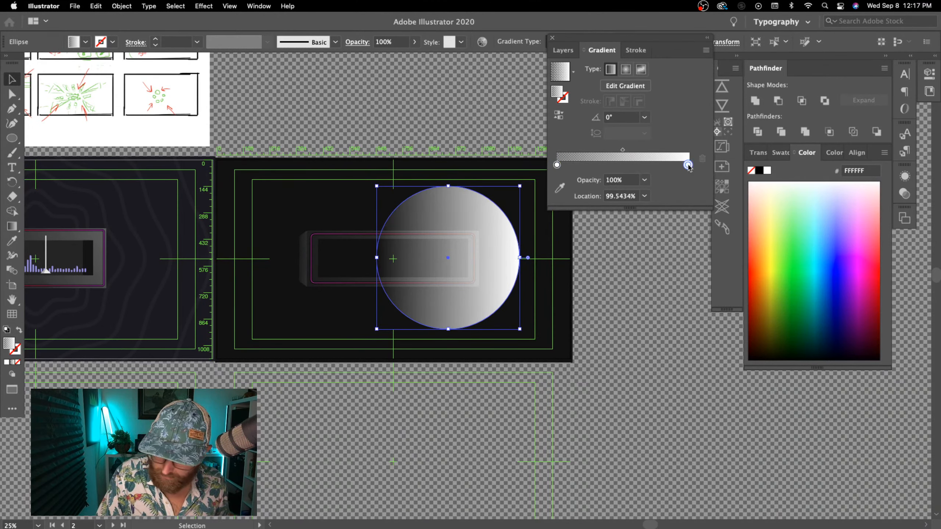
{"action": "left_click", "coordinate": [645, 180]}
{"action": "left_click", "coordinate": [661, 273]}
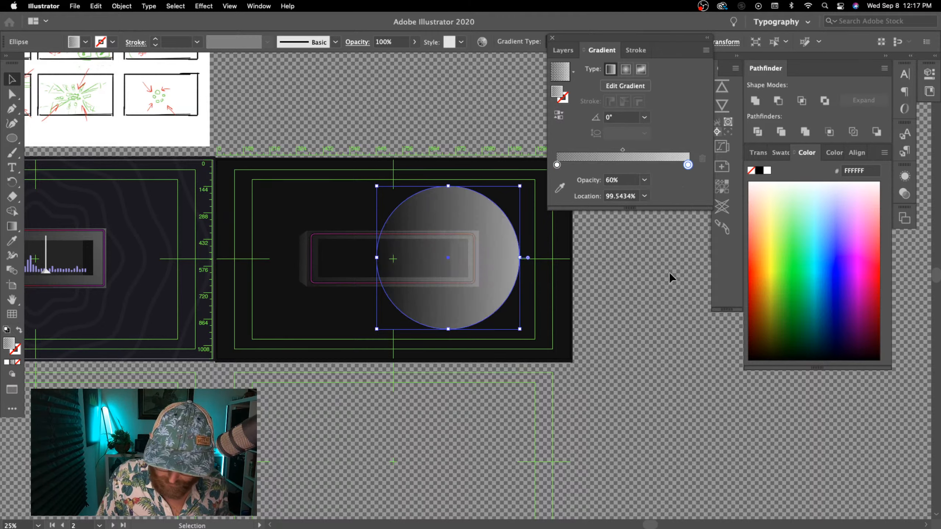
{"action": "left_click", "coordinate": [440, 404]}
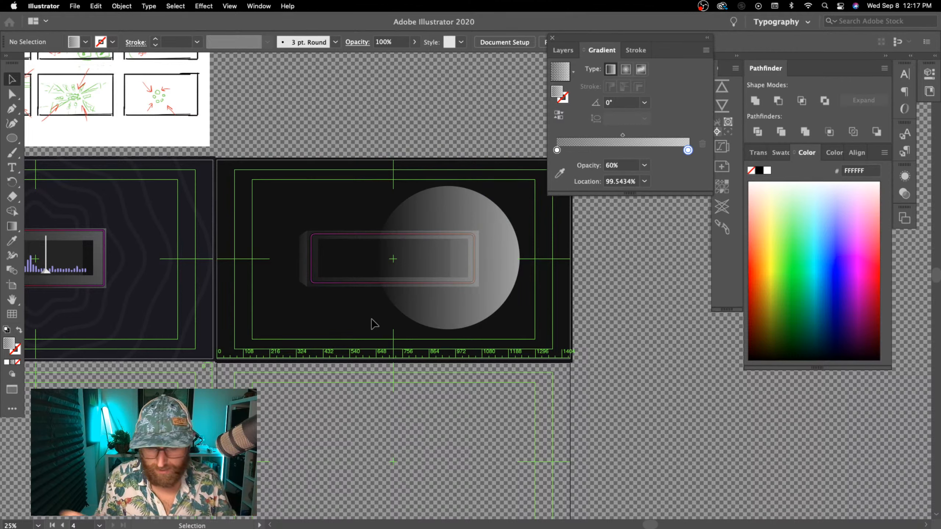
- Rename the card's main front-face rectangle in Layer 4 as "Base"
{"action": "left_click", "coordinate": [563, 50]}
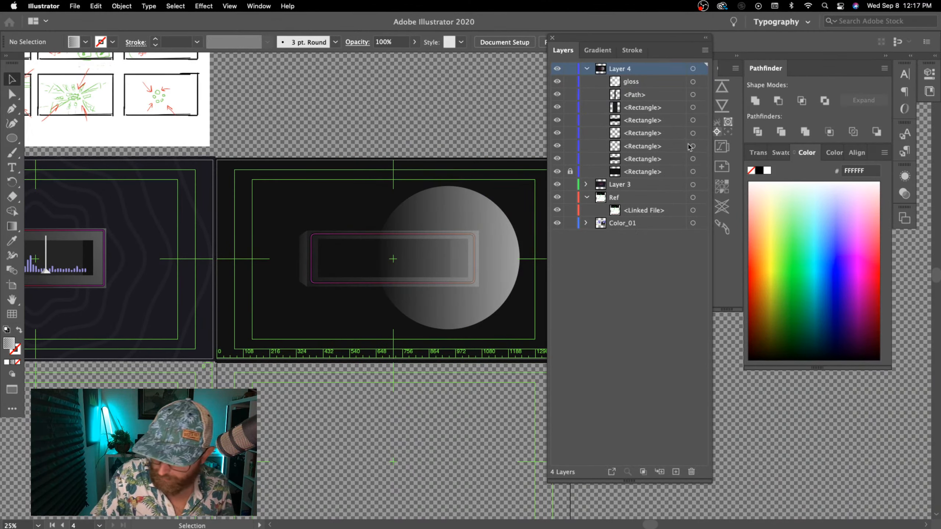
{"action": "left_click", "coordinate": [693, 161]}
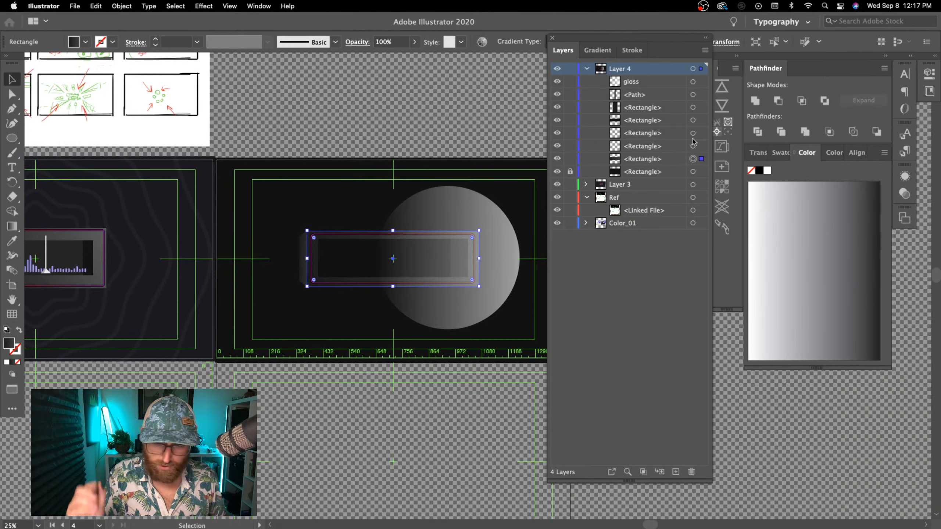
{"action": "double_click", "coordinate": [653, 159]}
{"action": "type", "text": "Base"}
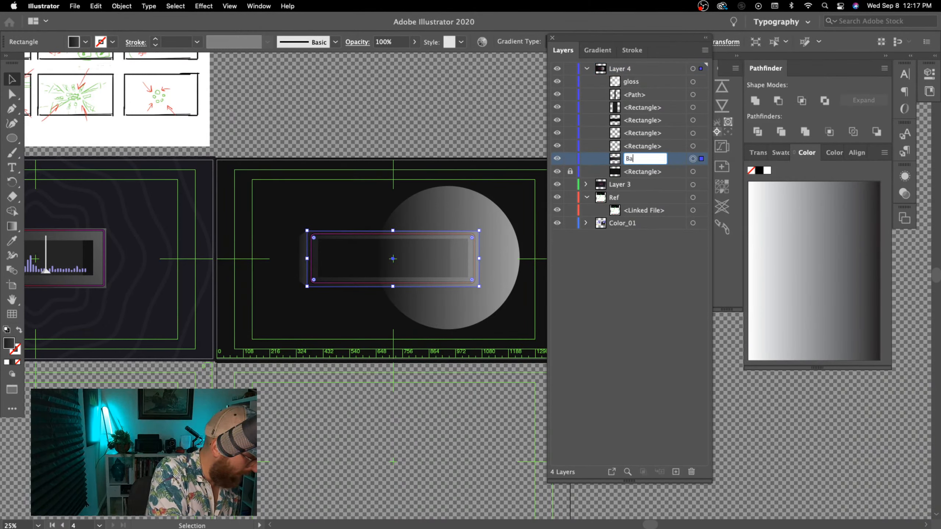
{"action": "key", "text": "Return"}
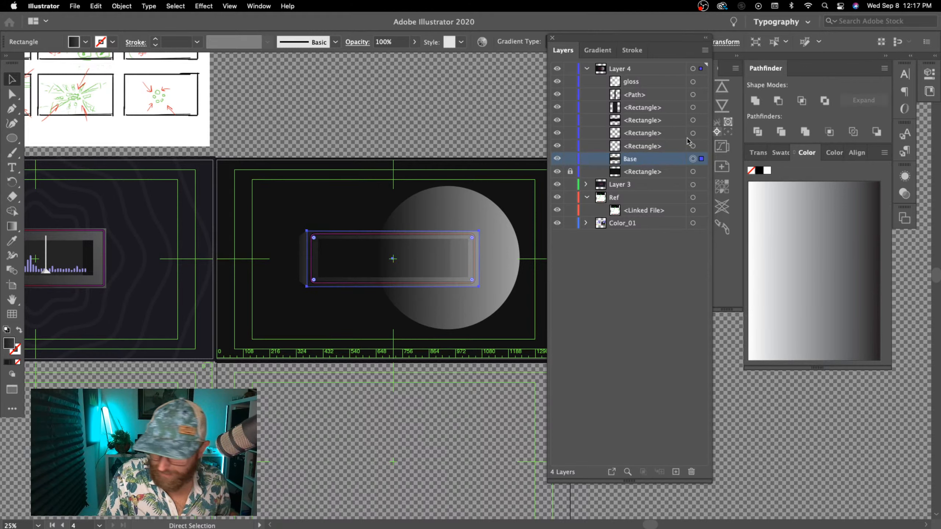
- Duplicate the Base rectangle in place and move the copy above the gloss circle in the layer order
{"action": "key", "text": "super+c"}
{"action": "key", "text": "super+f"}
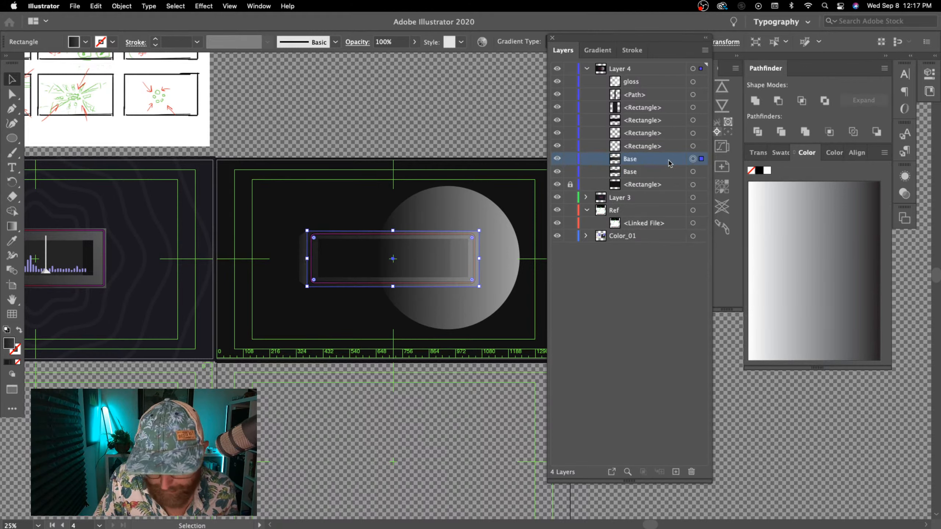
{"action": "left_click_drag", "start_coordinate": [669, 162], "coordinate": [688, 78]}
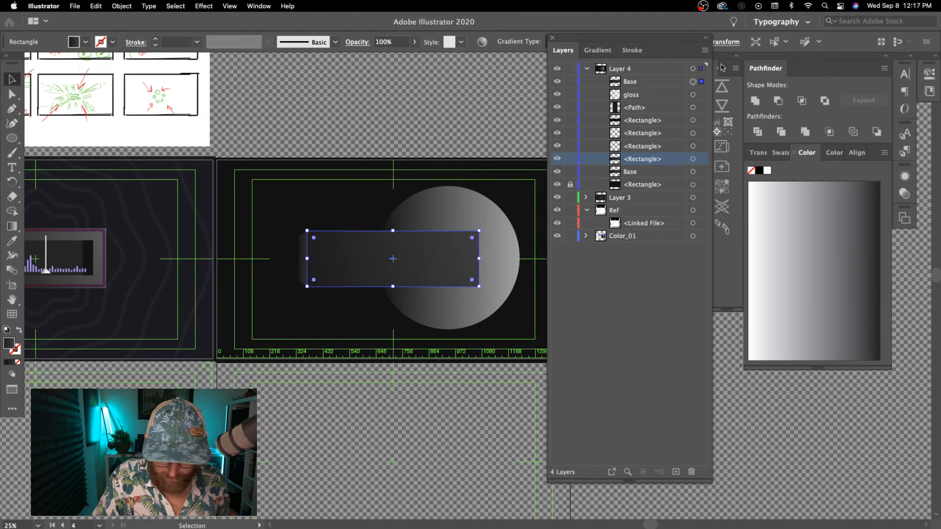
- Try masking the gloss circle with the Base copy above it using a clipping mask
{"action": "left_click", "coordinate": [681, 93]}
{"action": "left_click", "coordinate": [680, 81]}
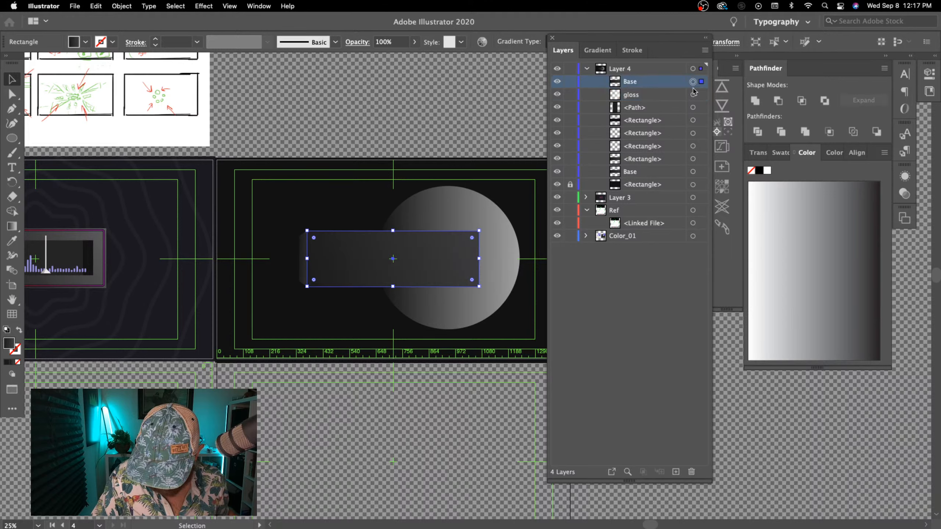
{"action": "left_click", "coordinate": [692, 95], "text": "shift"}
{"action": "left_click", "coordinate": [670, 93]}
{"action": "left_click", "coordinate": [671, 85], "text": "shift"}
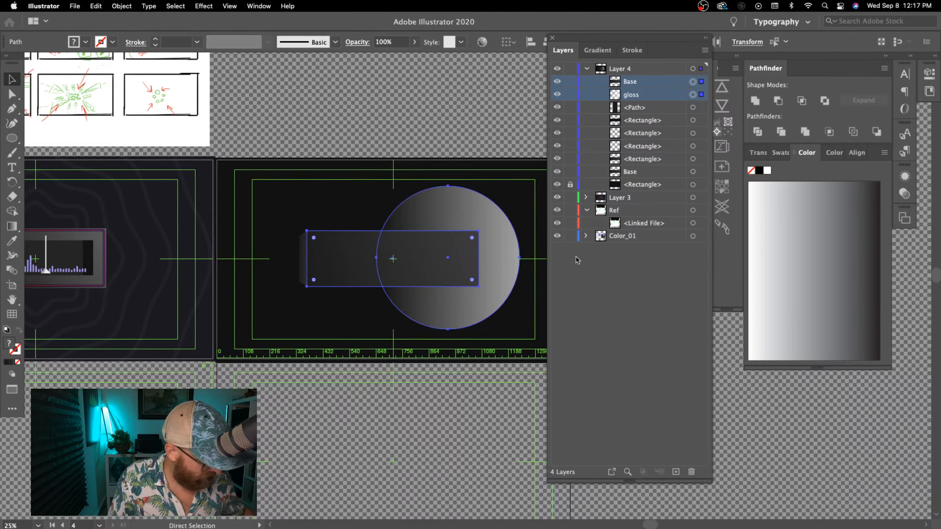
{"action": "key", "text": "super+7"}
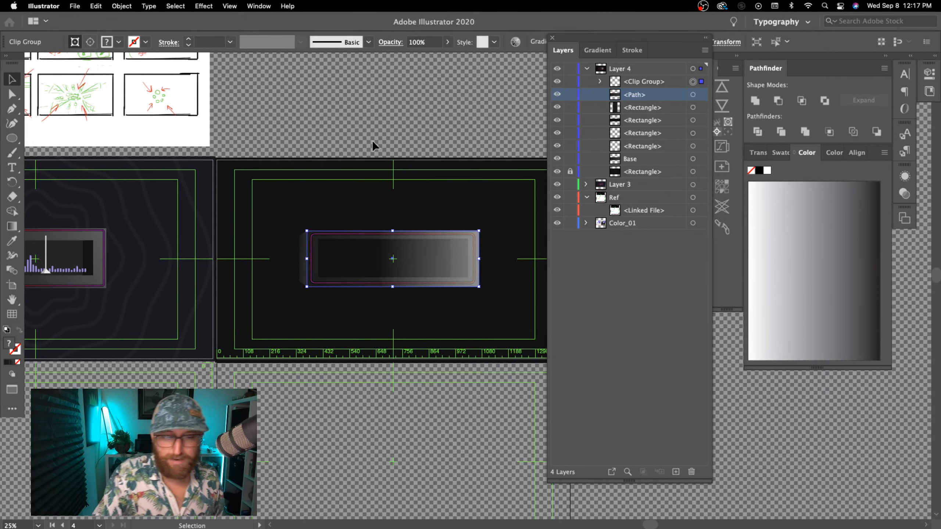
{"action": "left_click", "coordinate": [122, 6]}
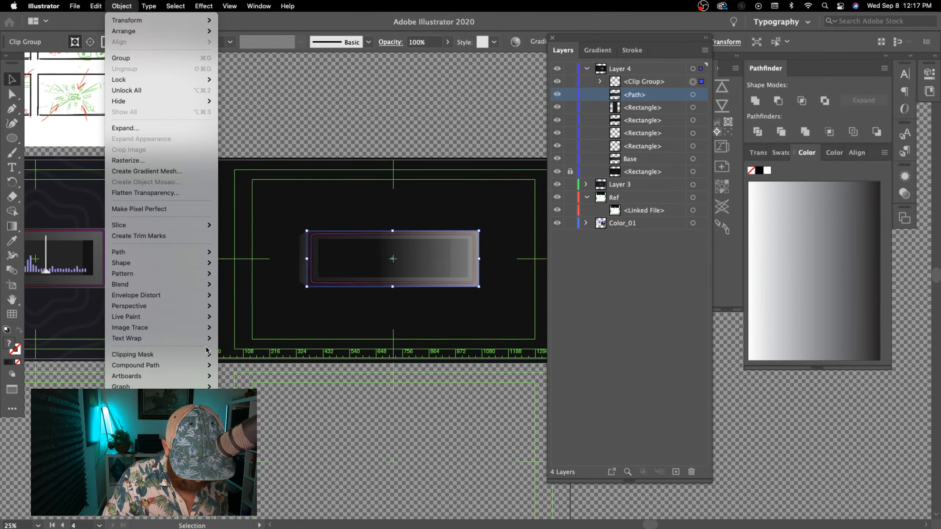
{"action": "mouse_move", "coordinate": [210, 354]}
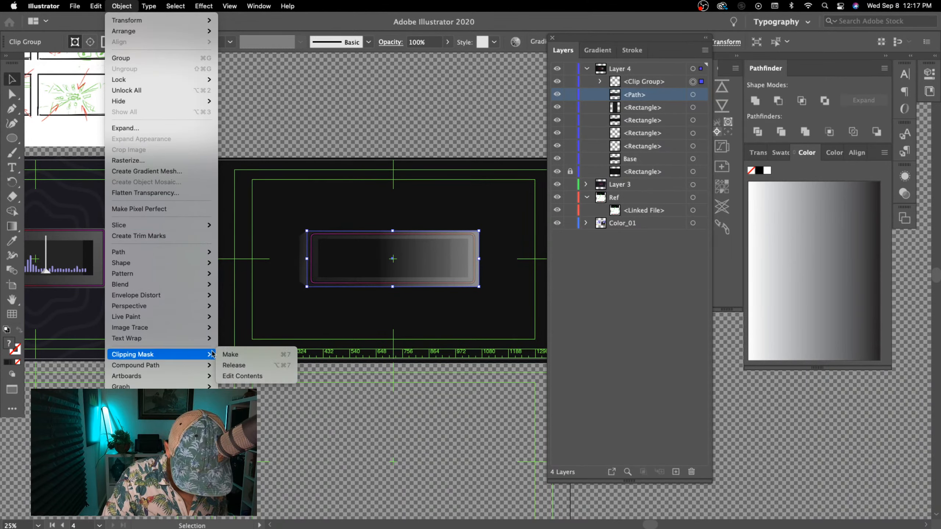
{"action": "left_click", "coordinate": [284, 355]}
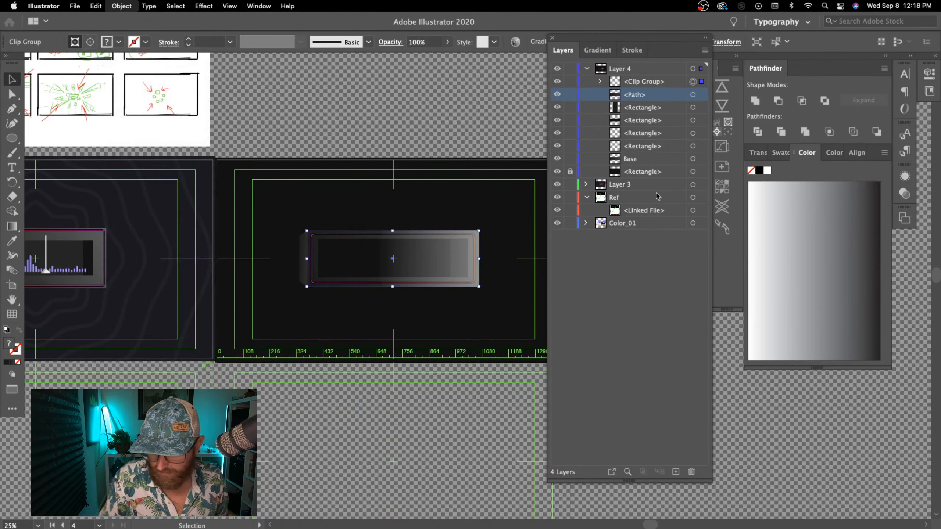
- Make a clipping mask from the upper Base copy and the gloss circle so the gloss stays within the card face
{"action": "left_click", "coordinate": [693, 82]}
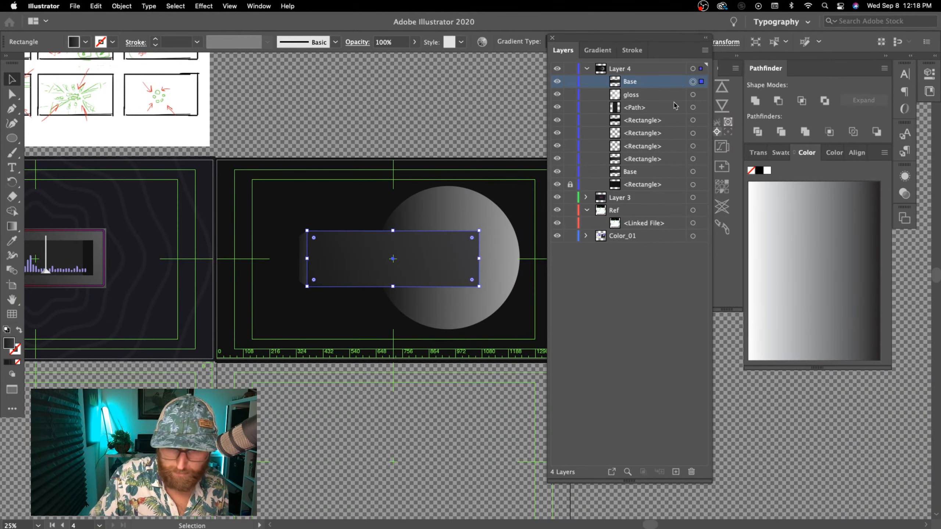
{"action": "left_click", "coordinate": [693, 95]}
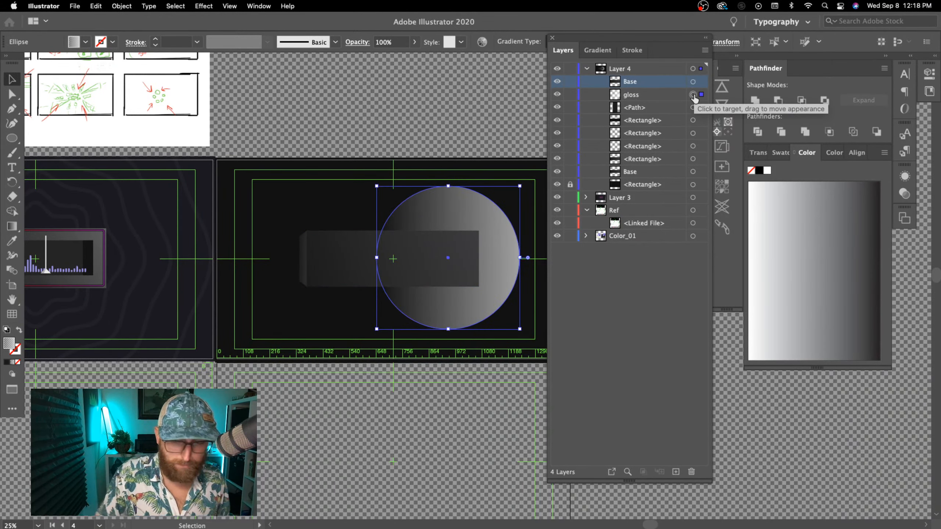
{"action": "left_click", "coordinate": [644, 94], "text": "shift"}
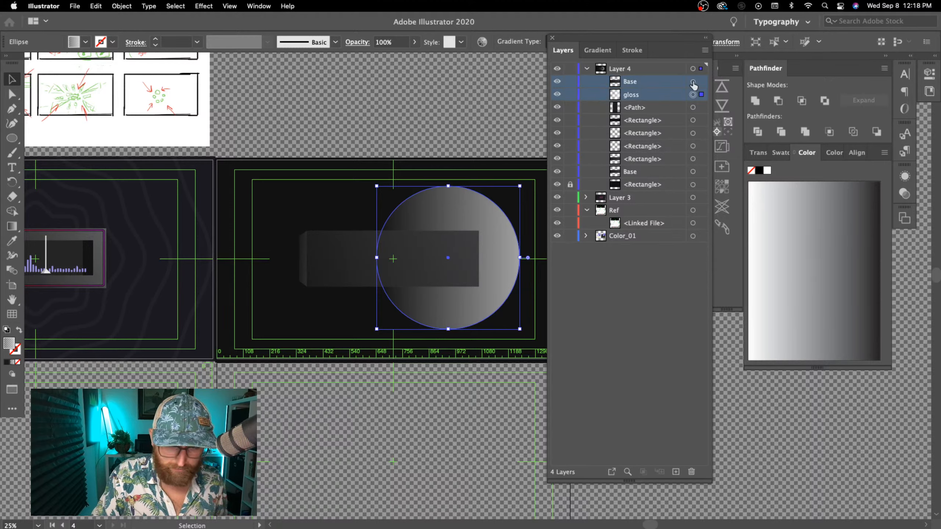
{"action": "left_click", "coordinate": [692, 83]}
{"action": "left_click", "coordinate": [693, 95], "text": "shift"}
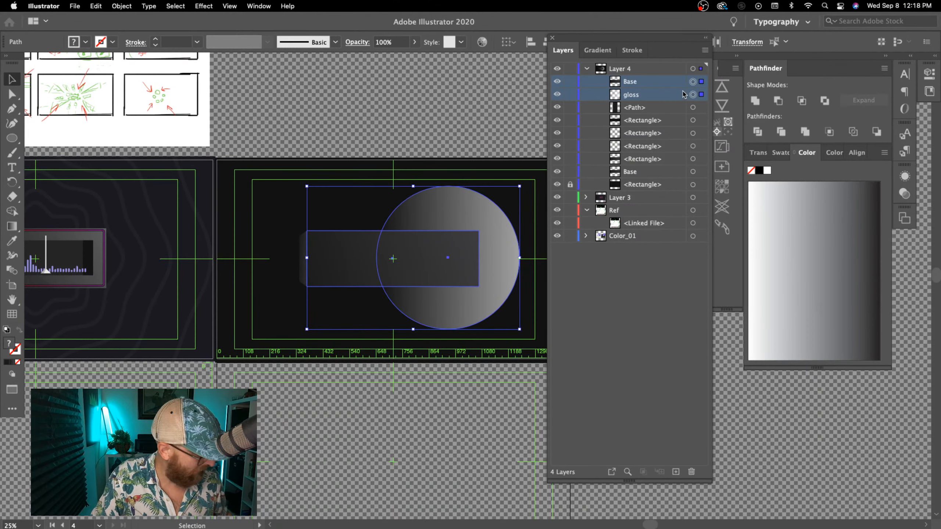
{"action": "key", "text": "super+7"}
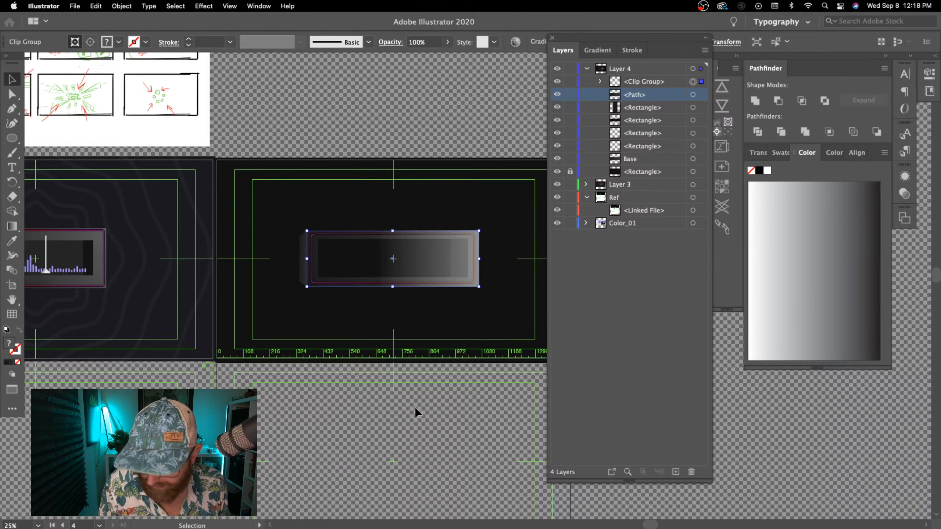
{"action": "left_click", "coordinate": [410, 425]}
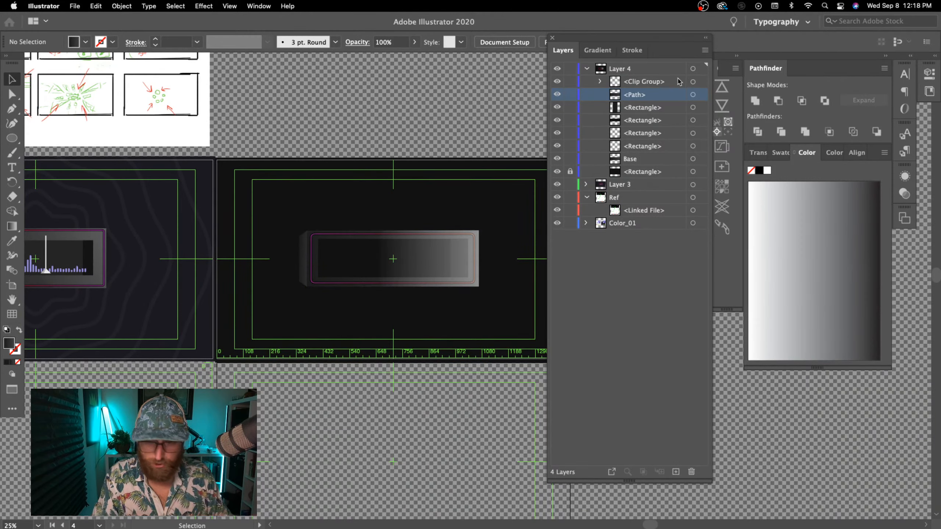
- Enlarge the gloss circle inside the clip group proportionally, keeping its upper-left corner fixed
{"action": "left_click", "coordinate": [601, 82]}
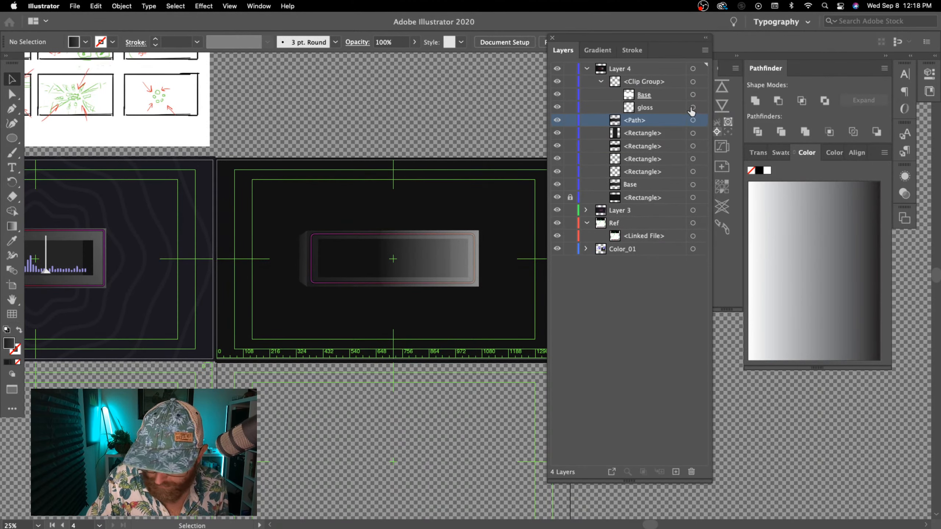
{"action": "left_click", "coordinate": [693, 108]}
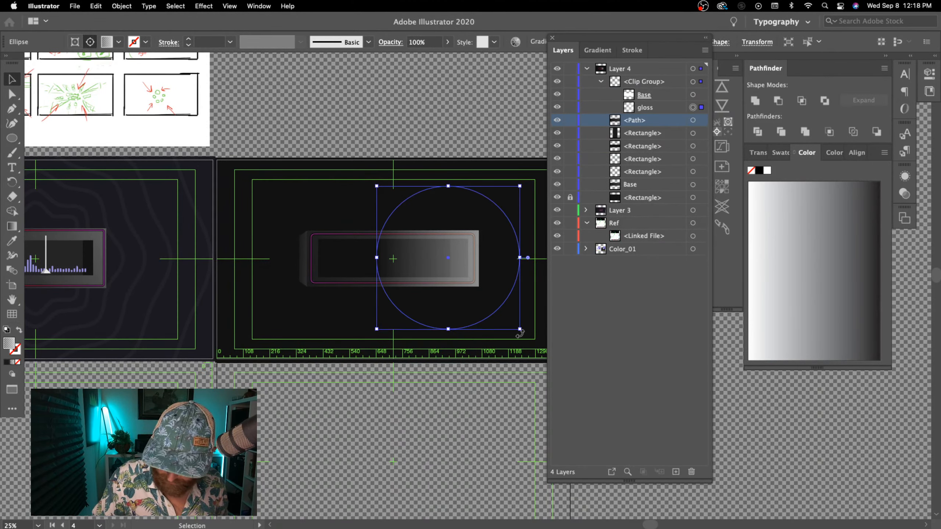
{"action": "left_click_drag", "start_coordinate": [520, 334], "coordinate": [534, 355]}
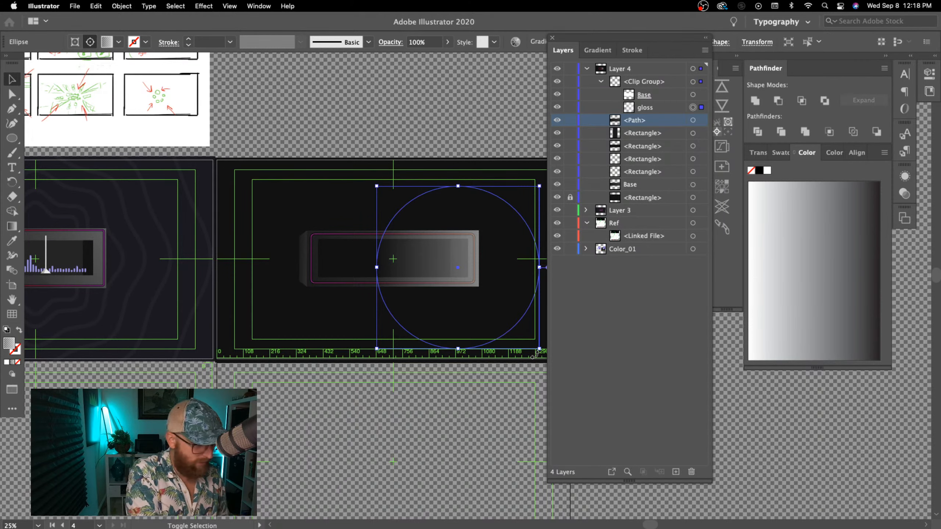
- Nudge the masked gloss circle to the right and slightly up, past the middle of the card
{"action": "key", "text": "shift+Right"}
{"action": "key", "text": "shift+Right"}
{"action": "key", "text": "shift+Right"}
{"action": "key", "text": "shift+Right"}
{"action": "key", "text": "shift+Right"}
{"action": "key", "text": "shift+Right"}
{"action": "key", "text": "shift+Right"}
{"action": "key", "text": "shift+Right"}
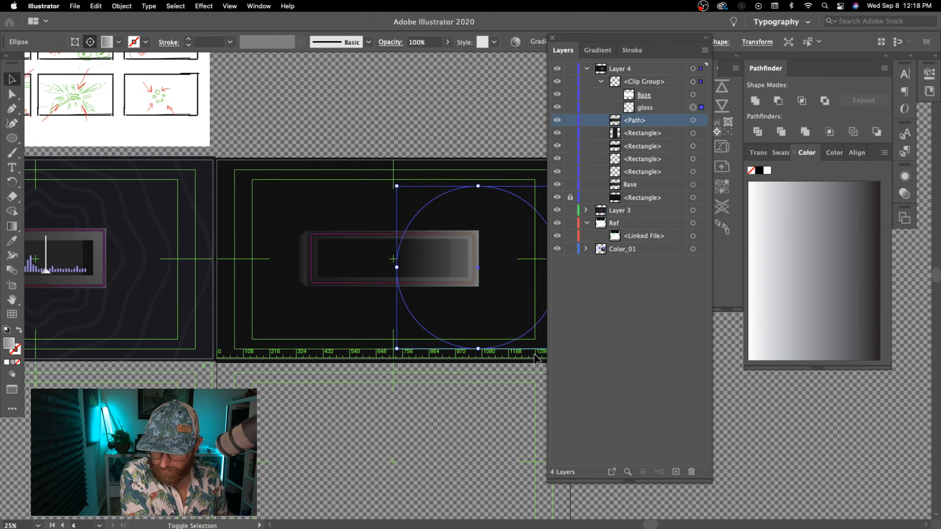
{"action": "key", "text": "shift+Up"}
{"action": "key", "text": "shift+Up"}
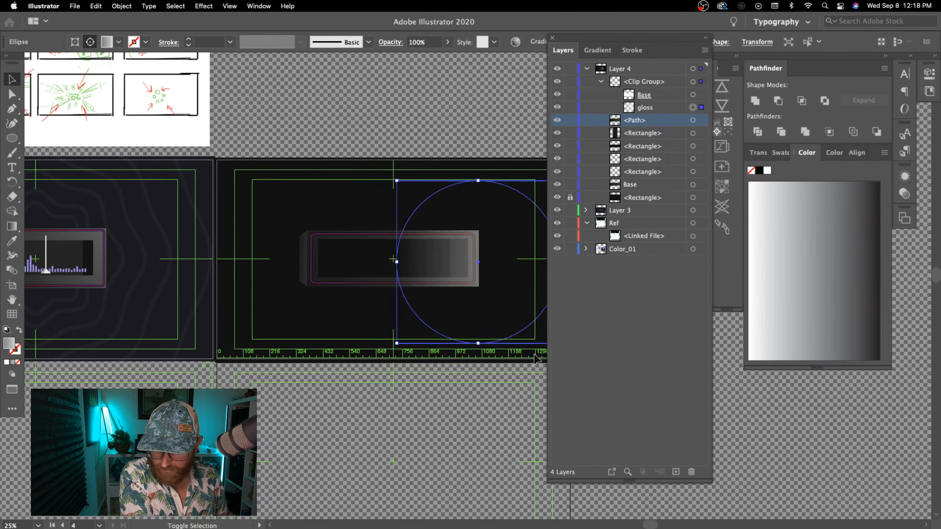
{"action": "key", "text": "shift+Right"}
{"action": "key", "text": "shift+Right"}
{"action": "key", "text": "shift+Right"}
{"action": "key", "text": "shift+Right"}
{"action": "left_click", "coordinate": [391, 404]}
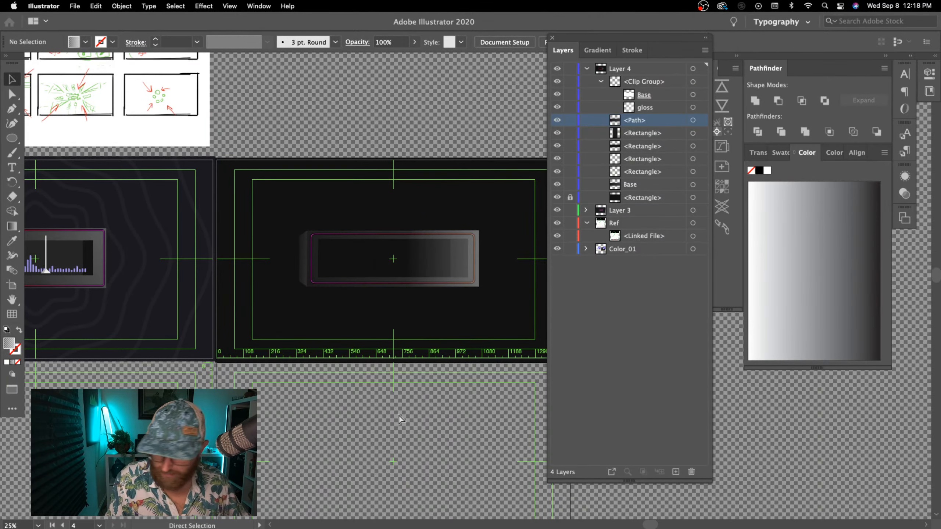
- Move the masked gloss circle left so it spans the card's right half, starting left of center and vertically centered on the card
{"action": "key", "text": "super+minus"}
{"action": "key", "text": "super+minus"}
{"action": "key", "text": "super+minus"}
{"action": "key", "text": "super+equal"}
{"action": "key", "text": "super+equal"}
{"action": "scroll", "coordinate": [463, 414], "scroll_direction": "right", "scroll_amount": 5}
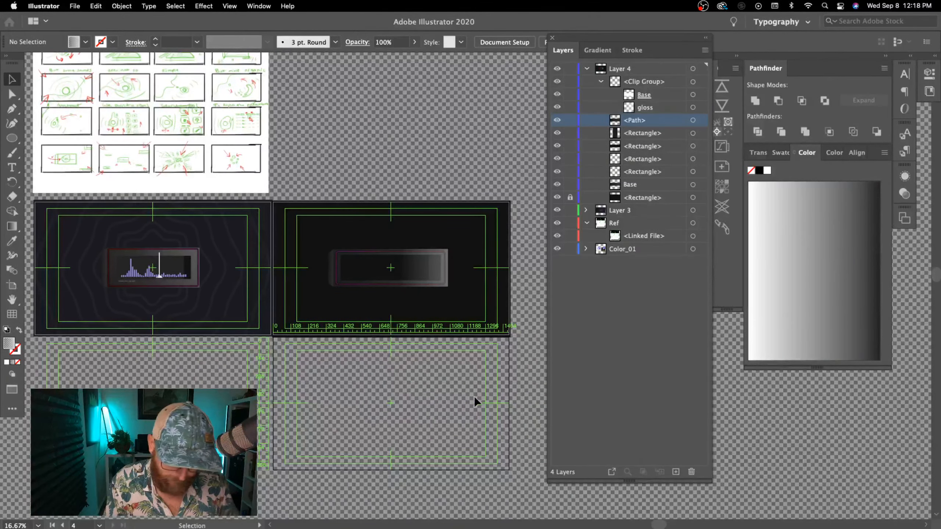
{"action": "left_click", "coordinate": [693, 108]}
{"action": "key", "text": "super+equal"}
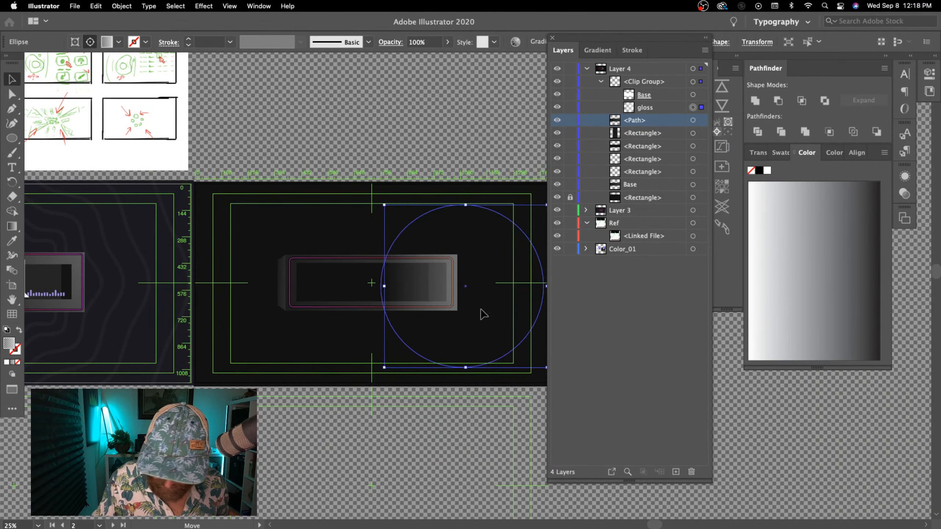
{"action": "left_click_drag", "start_coordinate": [480, 309], "coordinate": [459, 300]}
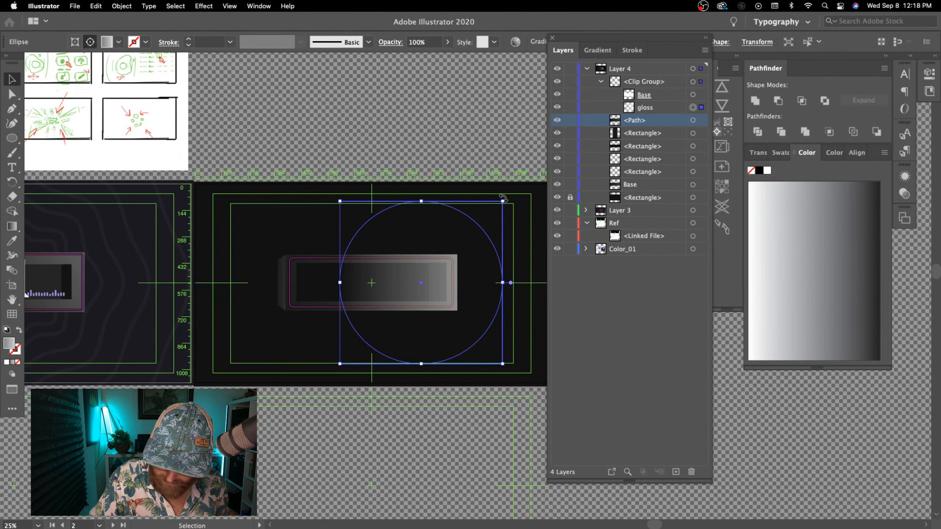
- Enlarge the masked gloss circle from its upper-right corner and move it up until its lower edge meets the card's bottom edge
{"action": "left_click_drag", "start_coordinate": [503, 200], "coordinate": [530, 177]}
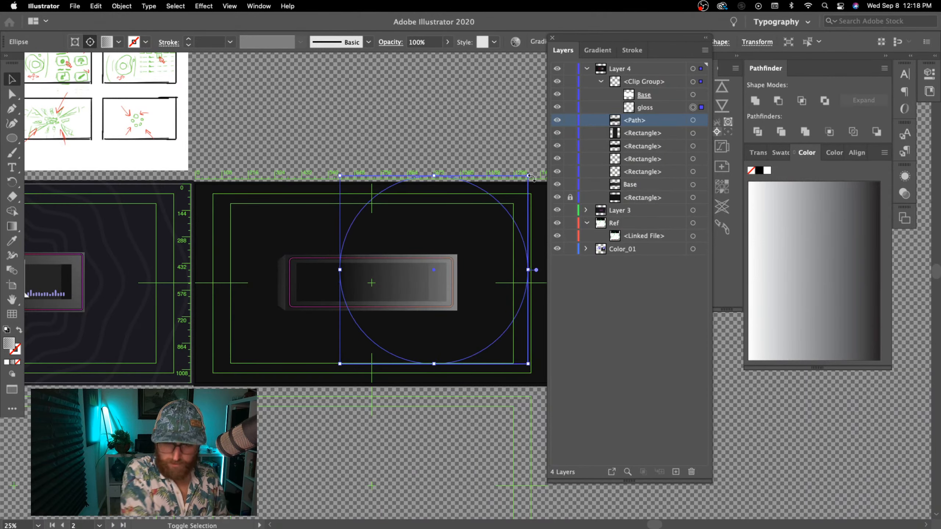
{"action": "key", "text": "shift+Up"}
{"action": "key", "text": "shift+Up"}
{"action": "key", "text": "shift+Up"}
{"action": "key", "text": "shift+Up"}
{"action": "key", "text": "shift+Up"}
{"action": "key", "text": "shift+Up"}
{"action": "key", "text": "shift+Up"}
{"action": "key", "text": "shift+Up"}
{"action": "key", "text": "shift+Up"}
{"action": "key", "text": "shift+Up"}
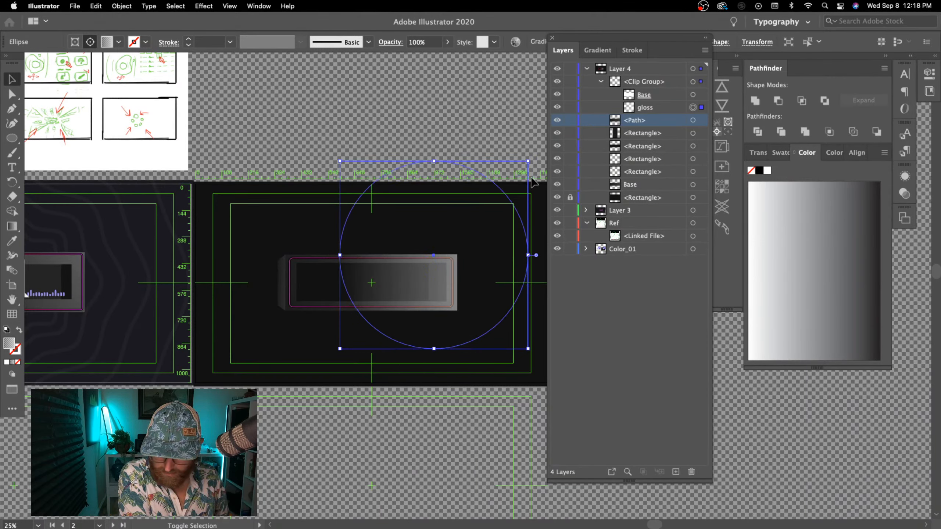
{"action": "key", "text": "shift+Up"}
{"action": "key", "text": "shift+Up"}
{"action": "key", "text": "shift+Up"}
{"action": "key", "text": "shift+Up"}
{"action": "key", "text": "shift+Up"}
{"action": "key", "text": "shift+Up"}
{"action": "key", "text": "shift+Up"}
{"action": "key", "text": "shift+Up"}
{"action": "key", "text": "shift+Up"}
{"action": "key", "text": "shift+Up"}
{"action": "key", "text": "shift+Up"}
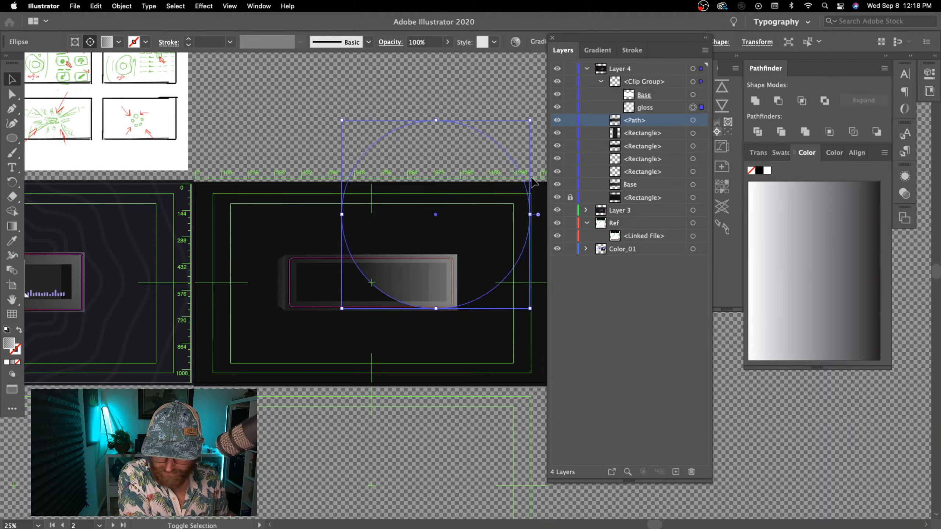
- Nudge the gloss circle right and slightly up so its arc sweeps from the card's top middle to its lower-right corner
{"action": "key", "text": "shift+Right"}
{"action": "key", "text": "shift+Right"}
{"action": "key", "text": "shift+Right"}
{"action": "key", "text": "shift+Right"}
{"action": "key", "text": "shift+Right"}
{"action": "key", "text": "shift+Right"}
{"action": "key", "text": "shift+Right"}
{"action": "key", "text": "shift+Right"}
{"action": "key", "text": "shift+Right"}
{"action": "key", "text": "shift+Down"}
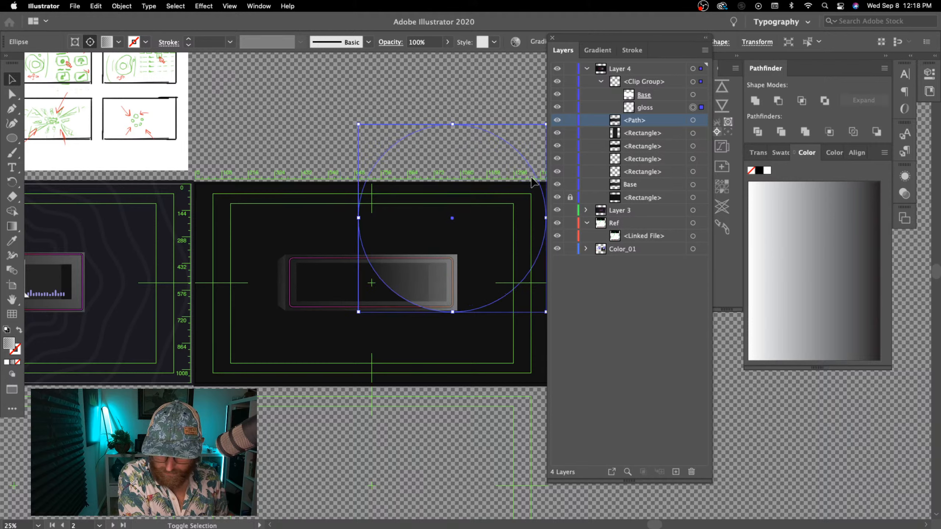
{"action": "key", "text": "shift+Up"}
{"action": "key", "text": "shift+Up"}
{"action": "key", "text": "shift+Right"}
{"action": "key", "text": "shift+Up"}
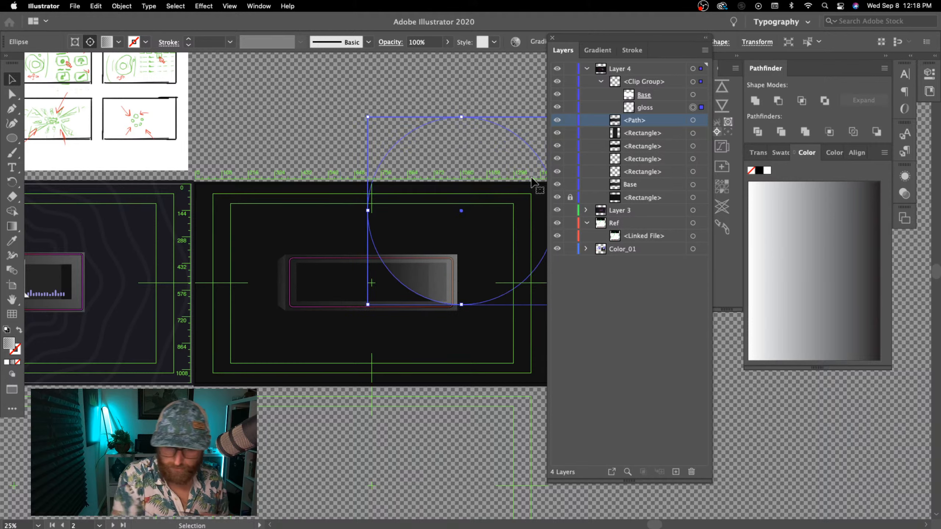
{"action": "left_click", "coordinate": [445, 447]}
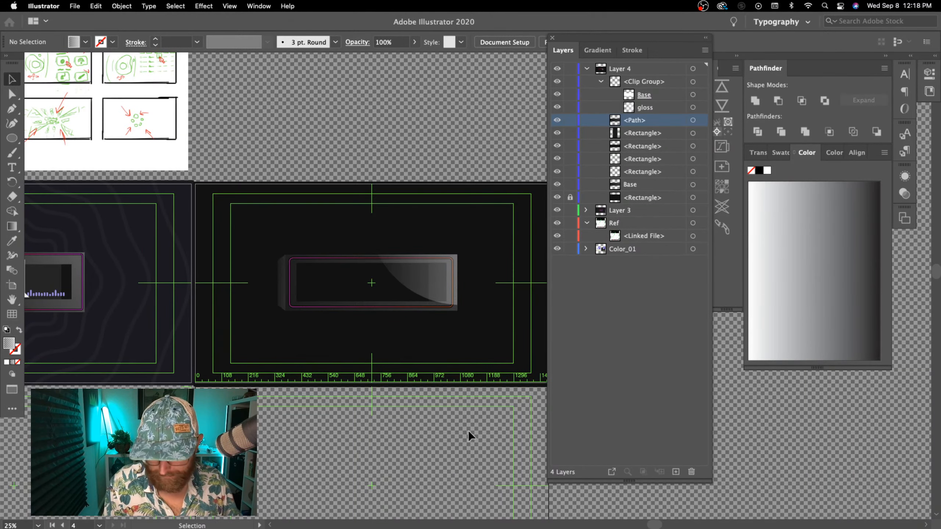
- Set the opacity of the gloss Clip Group to 50%
{"action": "left_click_drag", "start_coordinate": [476, 440], "coordinate": [436, 450]}
{"action": "key", "text": "super+minus"}
{"action": "key", "text": "super+equal"}
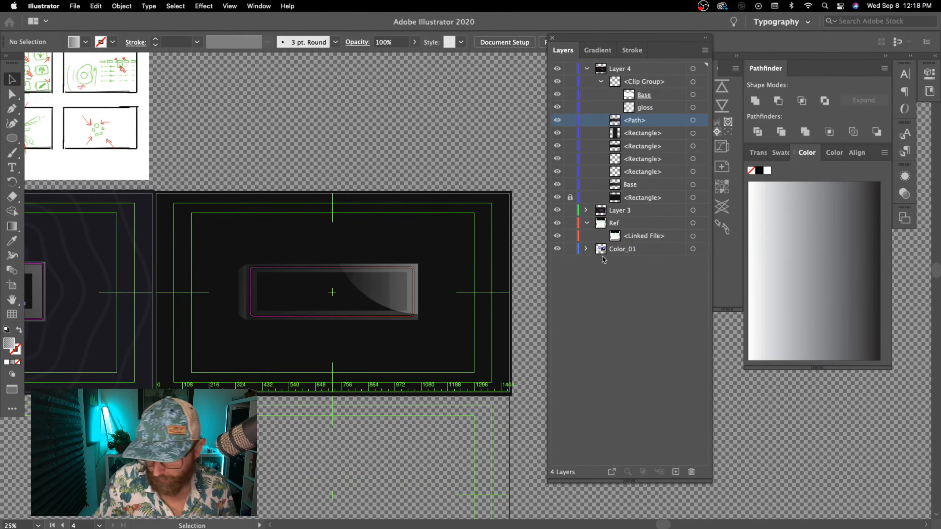
{"action": "left_click", "coordinate": [692, 81]}
{"action": "left_click", "coordinate": [673, 83]}
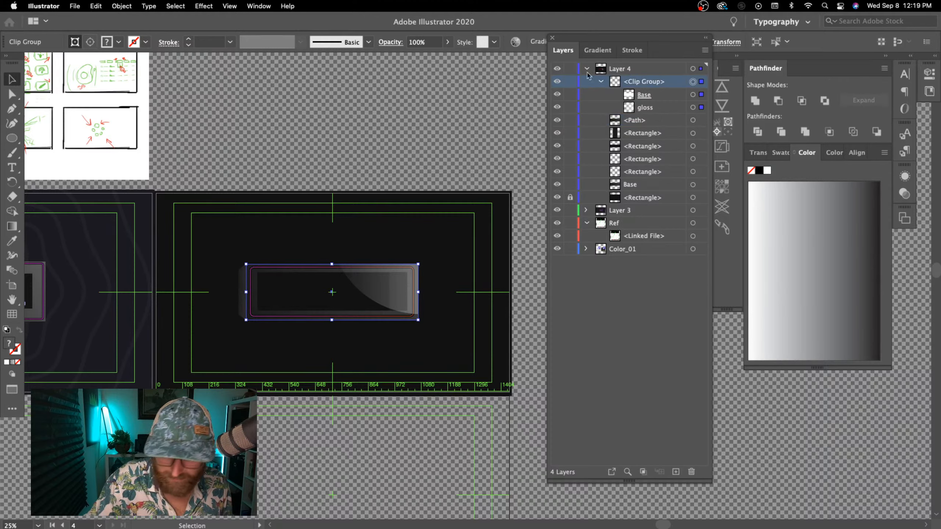
{"action": "type", "text": "50"}
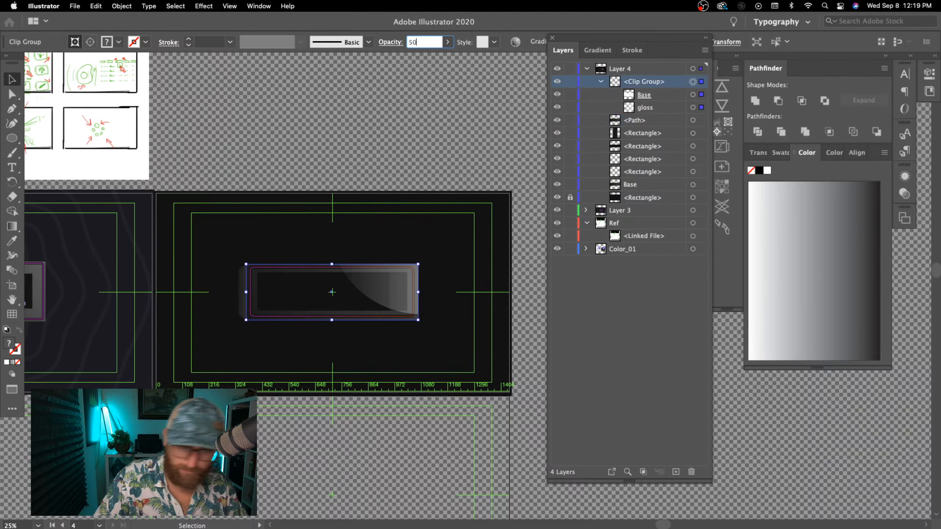
{"action": "key", "text": "Return"}
{"action": "left_click", "coordinate": [406, 442]}
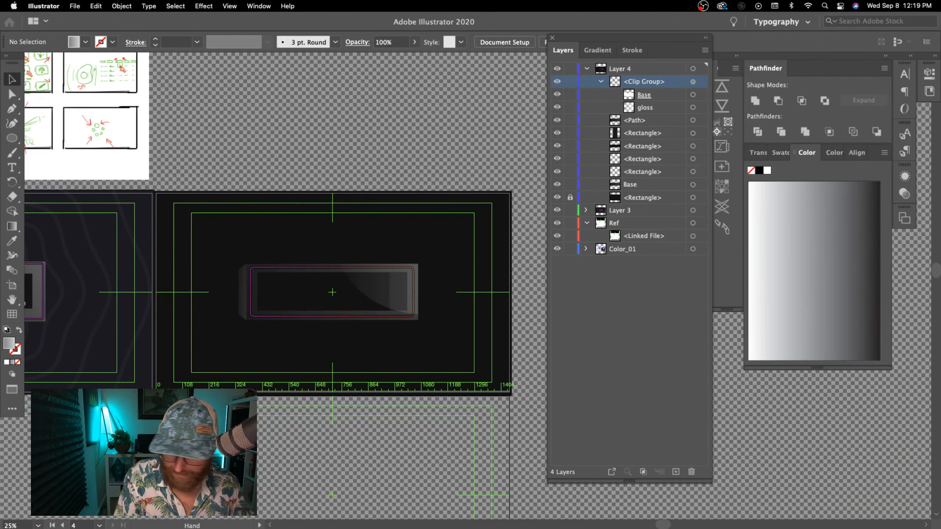
- Examine the waveform bars and the playhead's line and triangle on the first frame's card
{"action": "left_click_drag", "start_coordinate": [198, 434], "coordinate": [477, 413]}
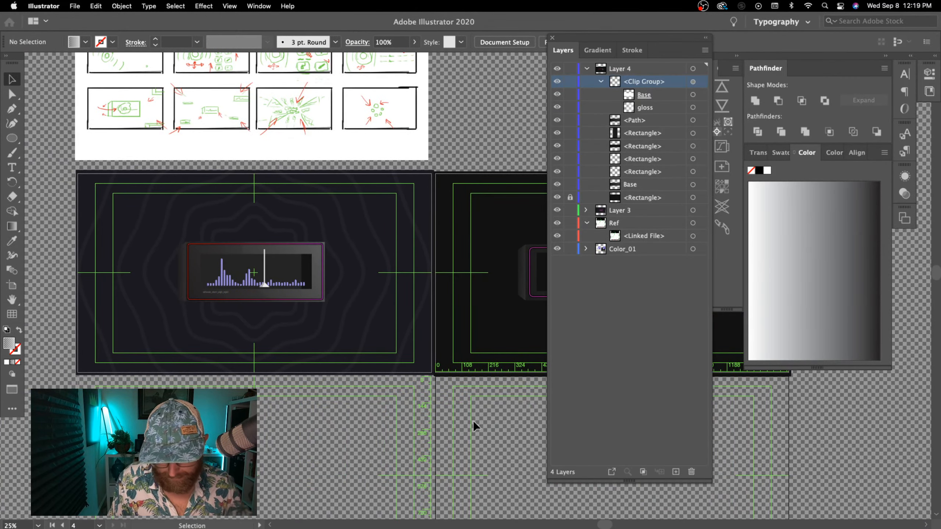
{"action": "key", "text": "super+equal"}
{"action": "key", "text": "super+equal"}
{"action": "key", "text": "super+equal"}
{"action": "left_click_drag", "start_coordinate": [169, 410], "coordinate": [592, 409]}
{"action": "left_click", "coordinate": [353, 237]}
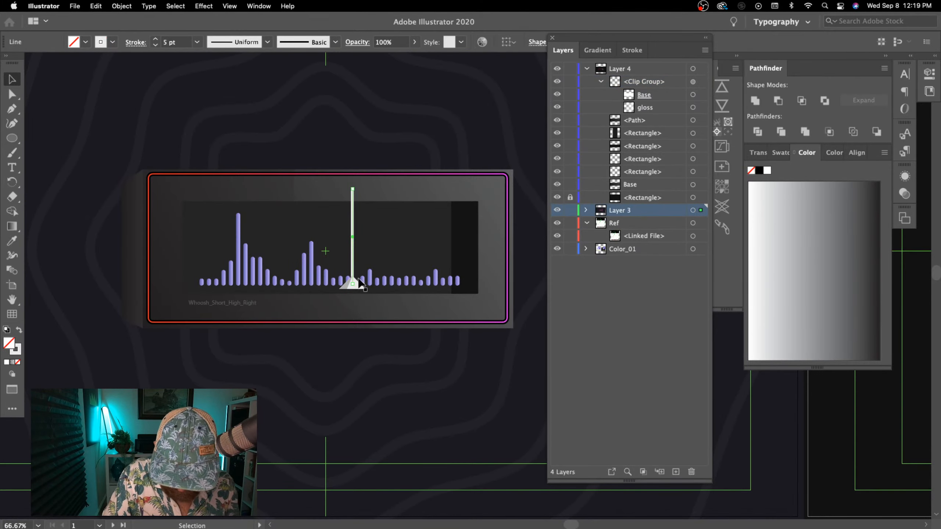
{"action": "key", "text": "super+equal"}
{"action": "key", "text": "super+equal"}
{"action": "key", "text": "super+equal"}
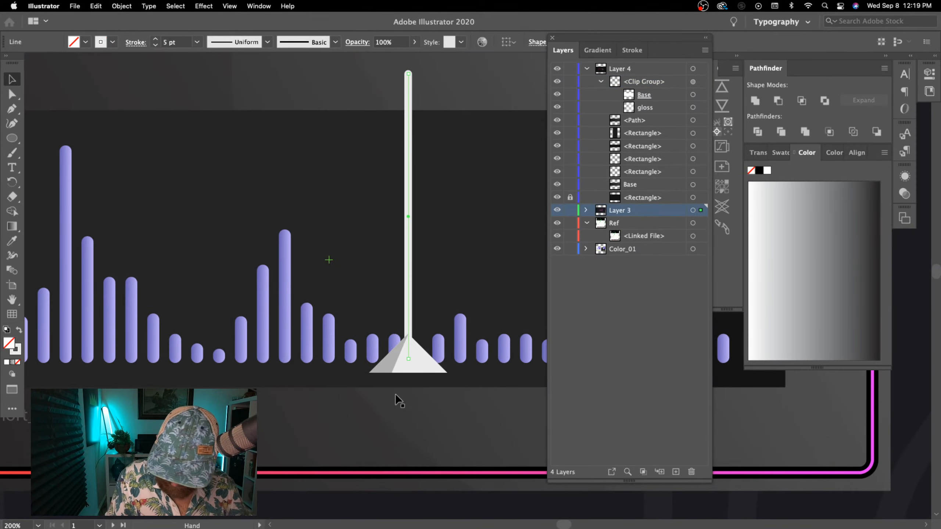
{"action": "left_click", "coordinate": [422, 370]}
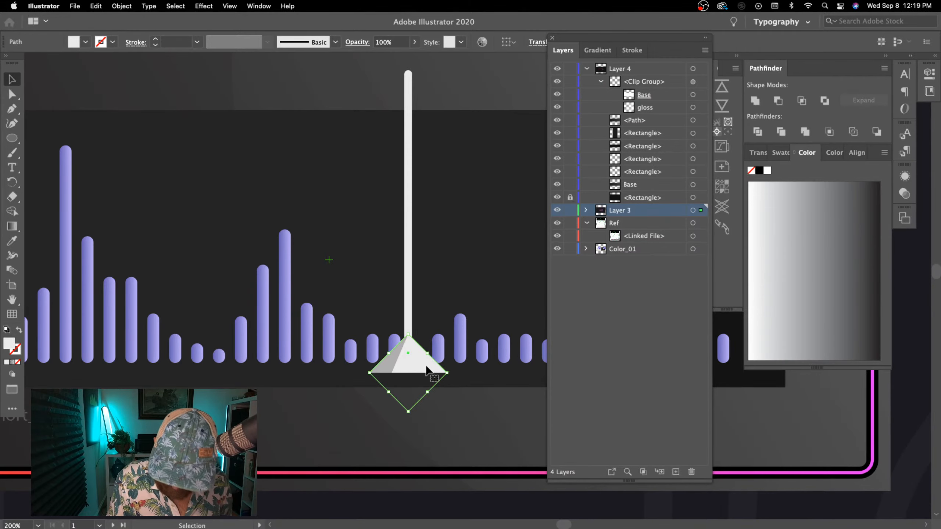
{"action": "key", "text": "super+minus"}
{"action": "key", "text": "super+minus"}
{"action": "key", "text": "super+minus"}
{"action": "key", "text": "super+minus"}
{"action": "key", "text": "super+minus"}
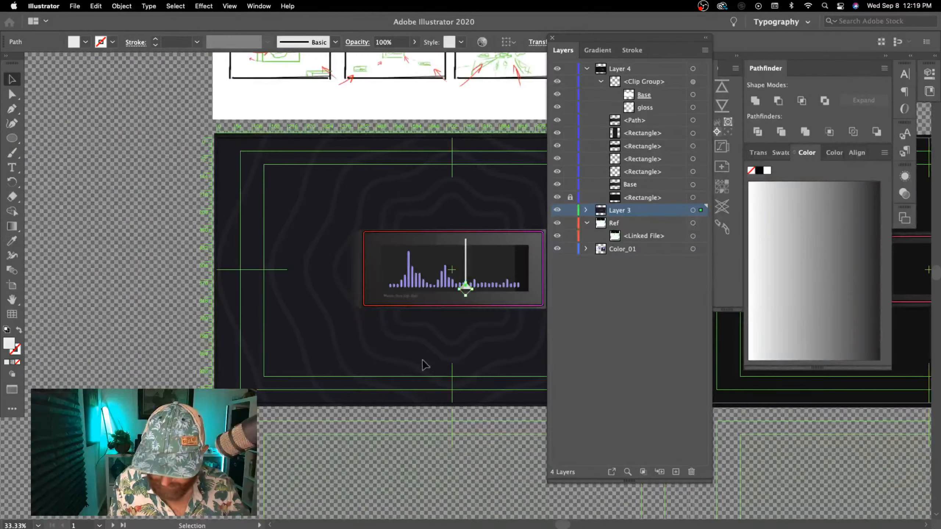
{"action": "key", "text": "super+equal"}
{"action": "key", "text": "super+equal"}
{"action": "key", "text": "super+minus"}
{"action": "key", "text": "super+equal"}
{"action": "key", "text": "super+equal"}
{"action": "key", "text": "super+equal"}
{"action": "key", "text": "super+equal"}
{"action": "key", "text": "super+equal"}
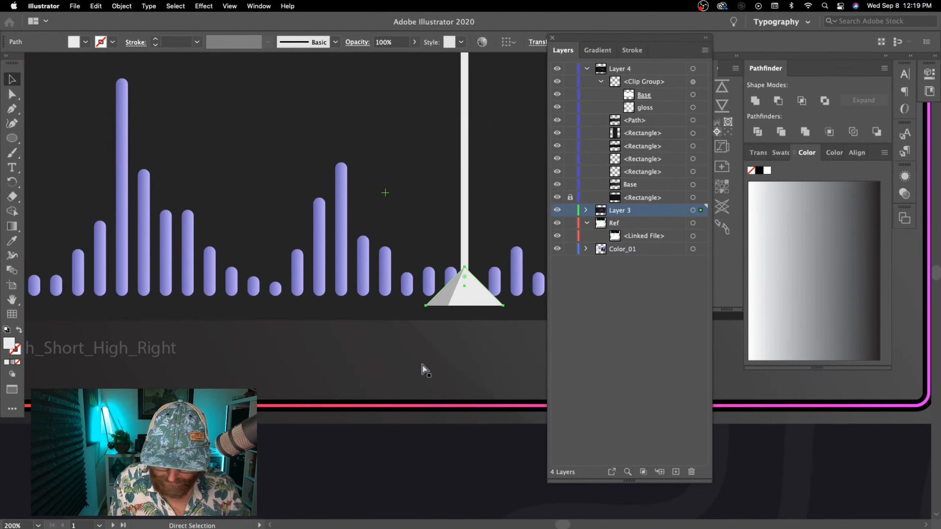
{"action": "left_click_drag", "start_coordinate": [268, 369], "coordinate": [422, 425]}
{"action": "double_click", "coordinate": [437, 294]}
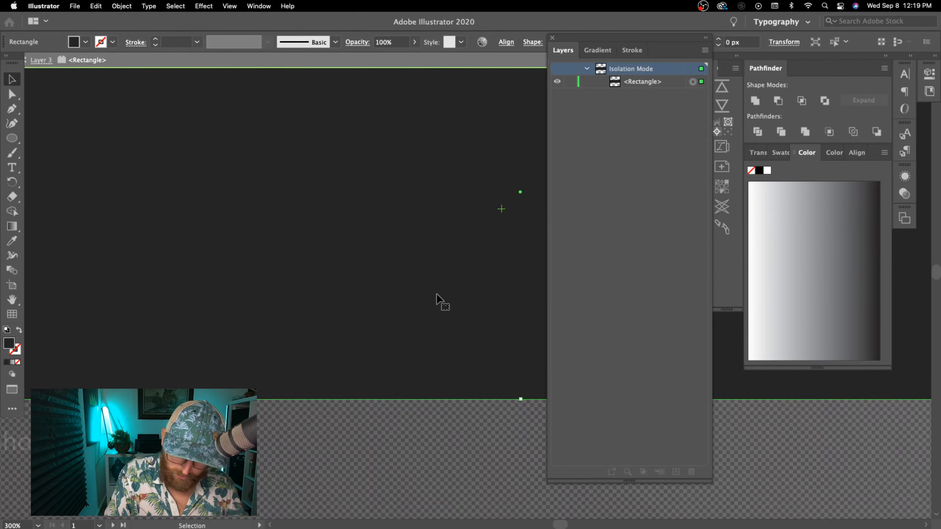
{"action": "double_click", "coordinate": [352, 455]}
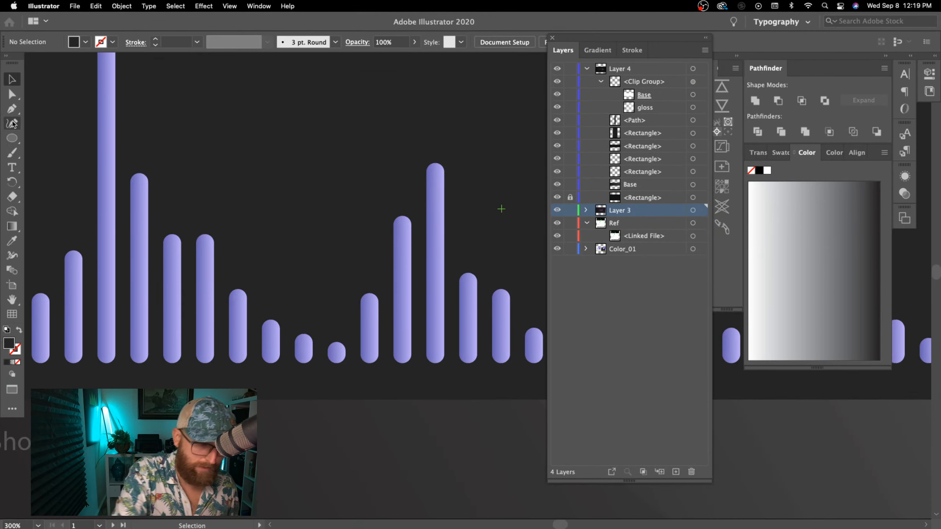
- Draw a short vertical line with the Line Segment tool in the gap between the two waveform peaks
{"action": "left_click", "coordinate": [20, 143]}
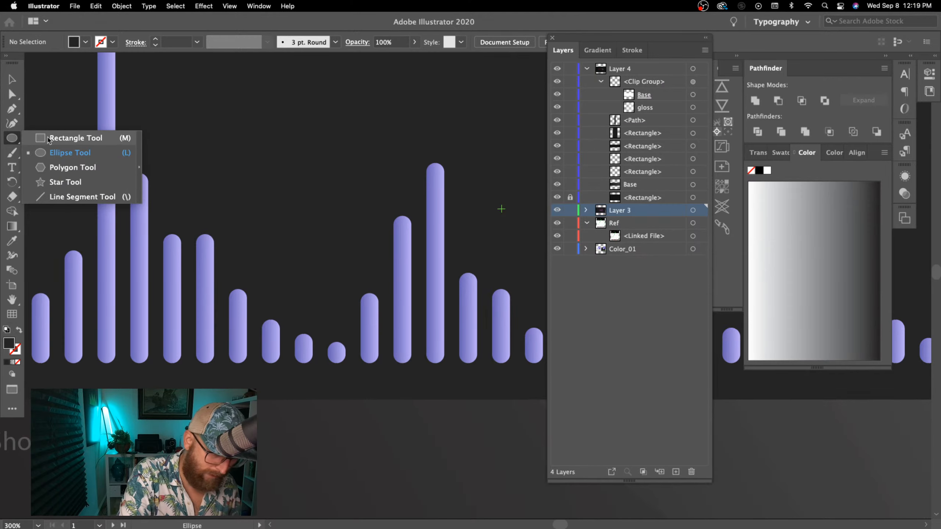
{"action": "left_click", "coordinate": [112, 199]}
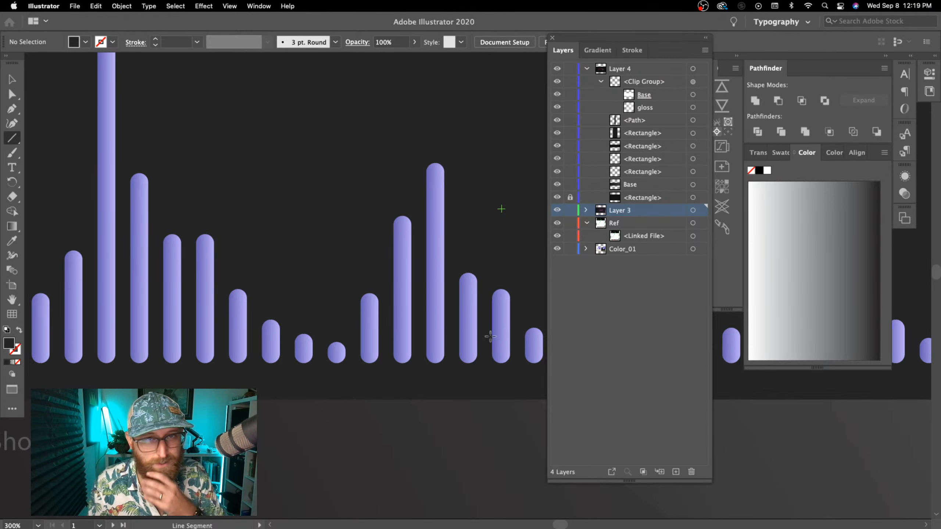
{"action": "mouse_move", "coordinate": [316, 137]}
{"action": "left_mouse_down"}
{"action": "mouse_move", "coordinate": [316, 244]}
{"action": "mouse_move", "coordinate": [335, 250]}
{"action": "left_mouse_up"}
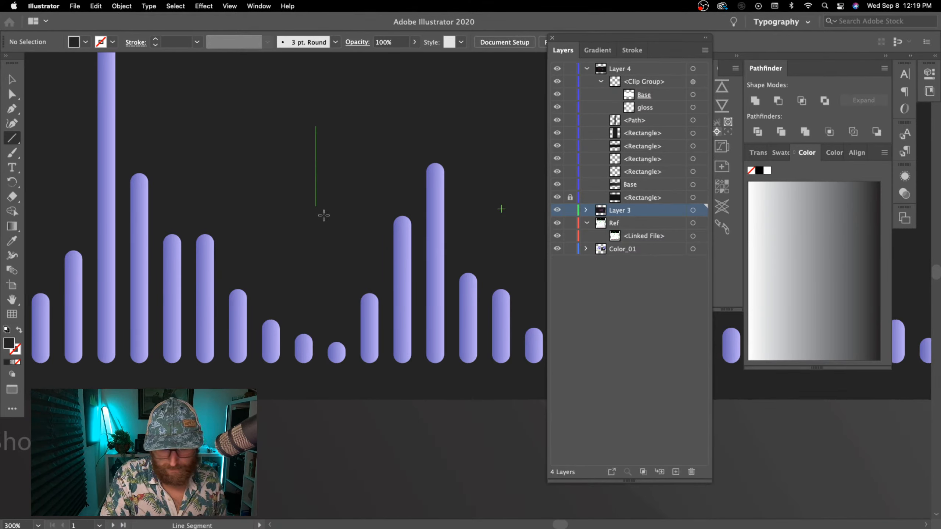
{"action": "left_click_drag", "start_coordinate": [323, 215], "coordinate": [323, 214]}
{"action": "key", "text": "super+z"}
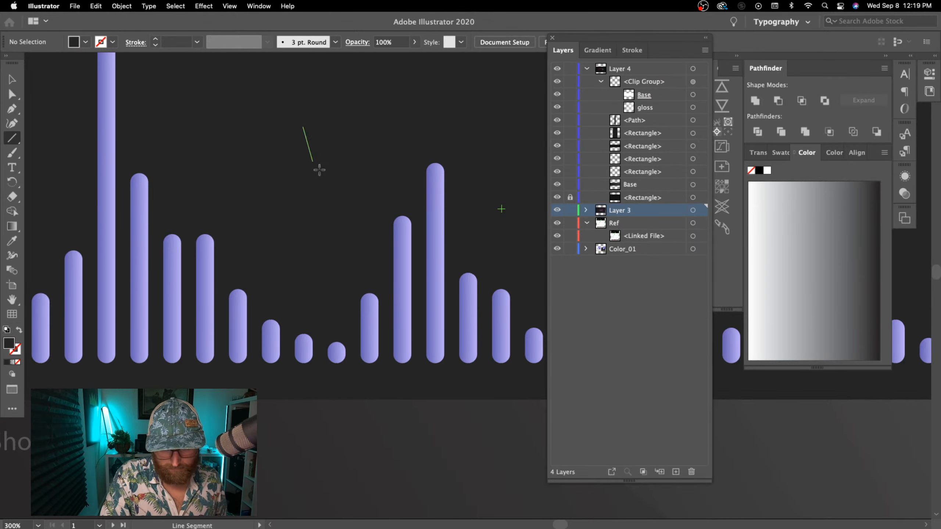
{"action": "left_click_drag", "start_coordinate": [220, 164], "coordinate": [227, 204]}
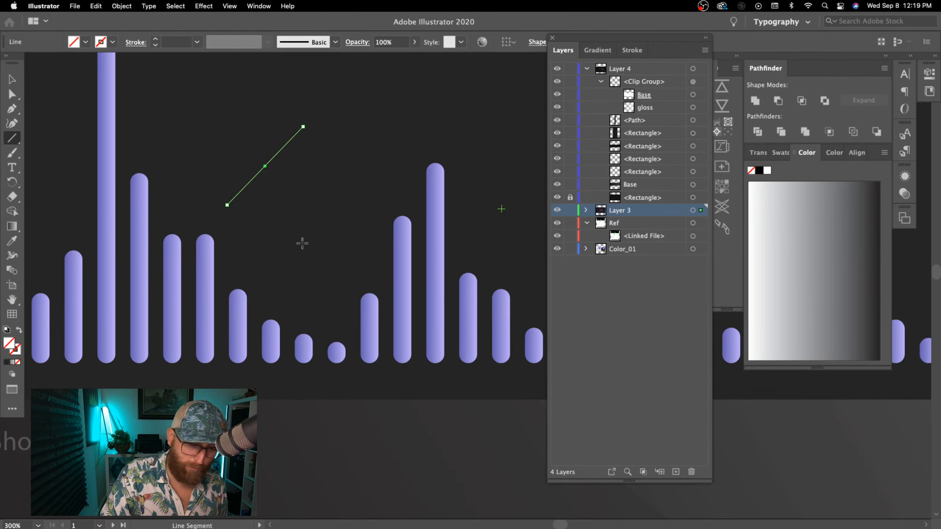
{"action": "key", "text": "super+z"}
{"action": "left_click_drag", "start_coordinate": [333, 215], "coordinate": [333, 214]}
{"action": "key", "text": "super+z"}
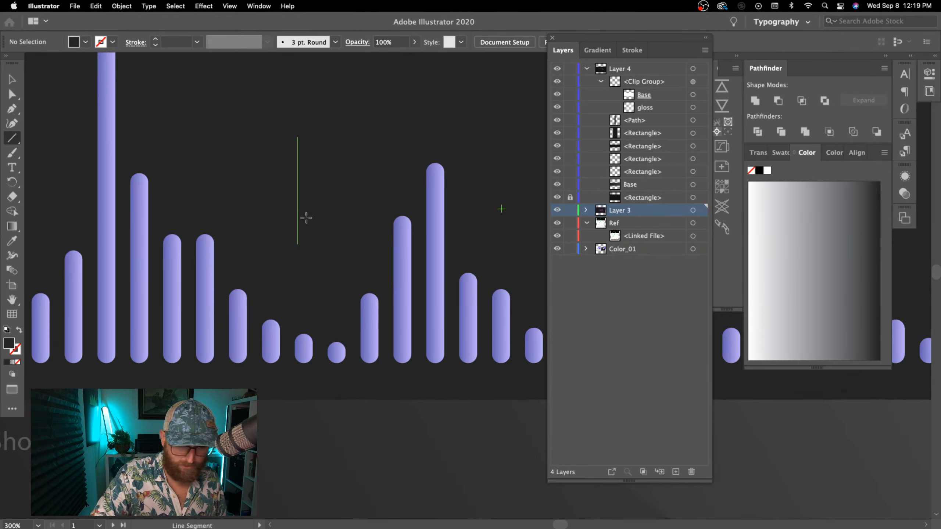
{"action": "left_click_drag", "start_coordinate": [306, 218], "coordinate": [315, 237]}
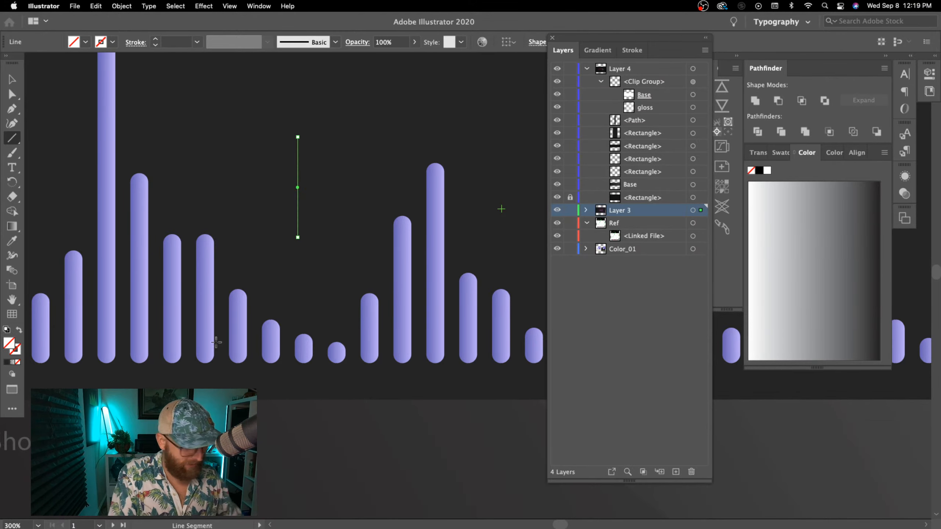
- Review the complete waveform card and how its playhead is built, both close up and within the whole frame
{"action": "key", "text": "super+minus"}
{"action": "key", "text": "super+minus"}
{"action": "key", "text": "super+minus"}
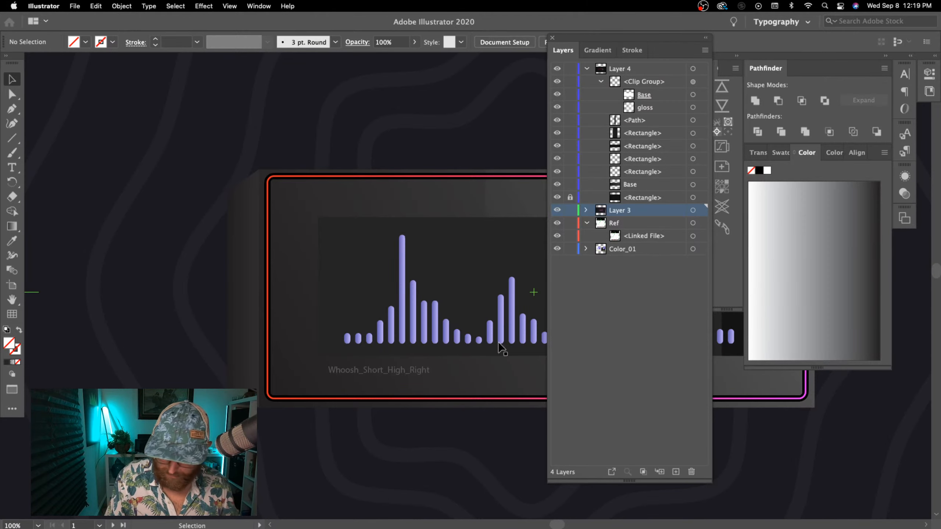
{"action": "scroll", "coordinate": [443, 437], "scroll_direction": "right", "scroll_amount": 5}
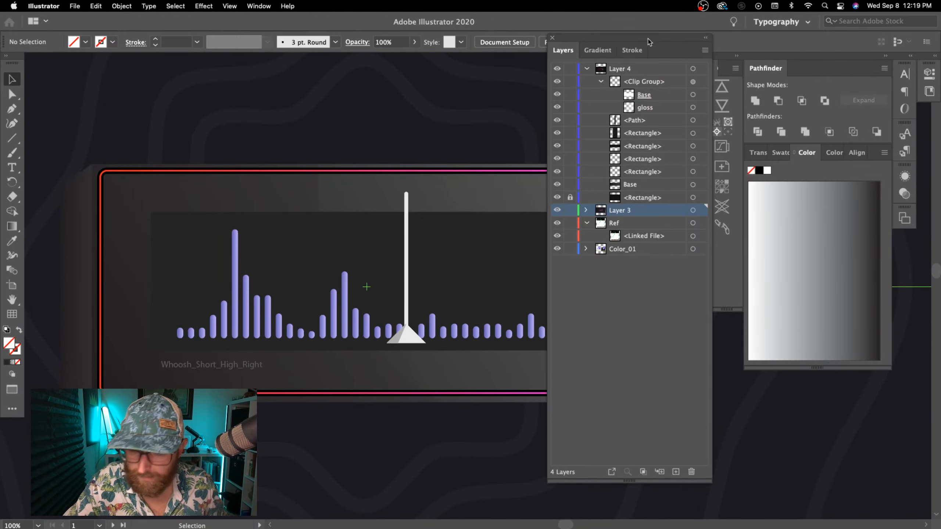
{"action": "left_click_drag", "start_coordinate": [649, 41], "coordinate": [623, 44]}
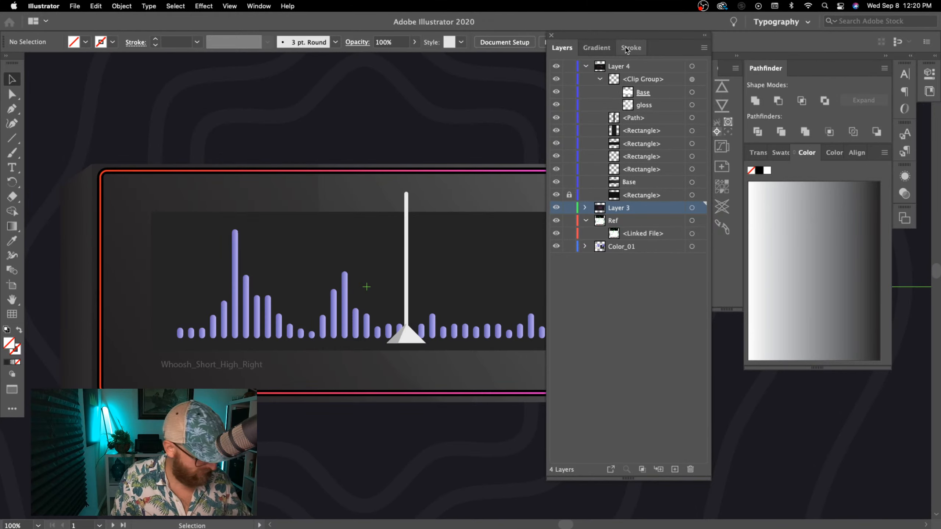
{"action": "key", "text": "super+minus"}
{"action": "key", "text": "super+minus"}
{"action": "left_click_drag", "start_coordinate": [445, 415], "coordinate": [401, 424]}
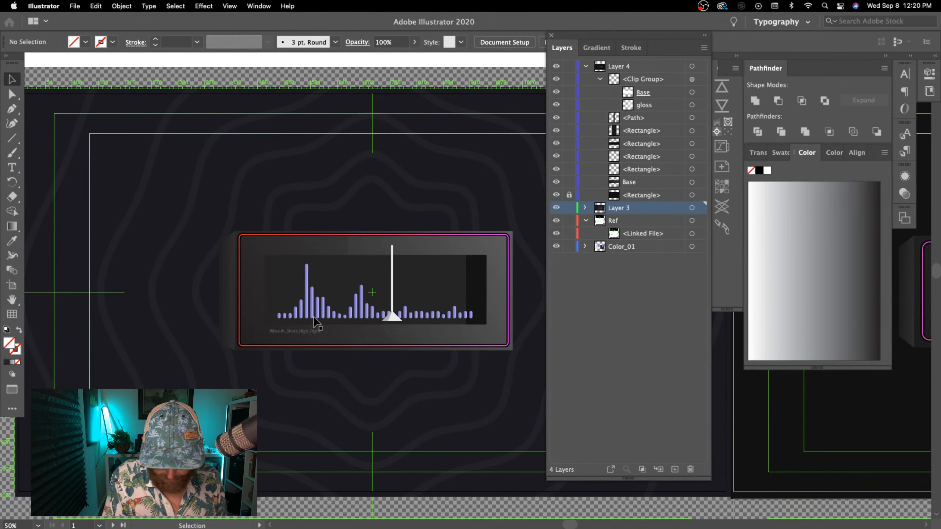
{"action": "key", "text": "super+minus"}
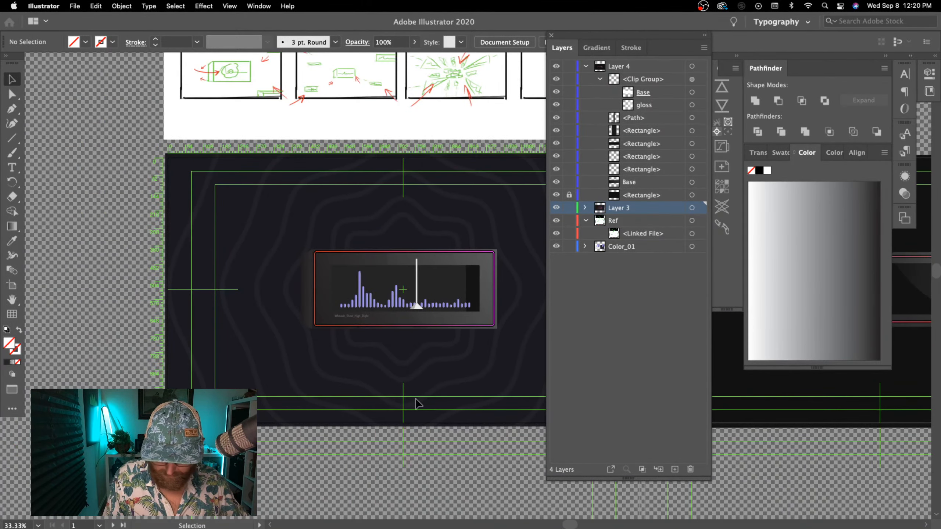
{"action": "key", "text": "super+equal"}
{"action": "key", "text": "super+equal"}
{"action": "key", "text": "super+equal"}
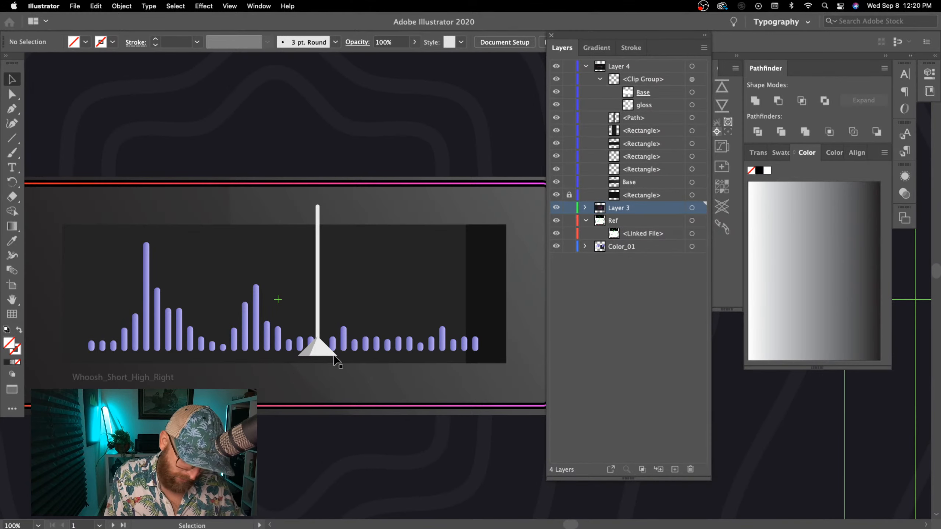
{"action": "key", "text": "super+minus"}
{"action": "key", "text": "super+minus"}
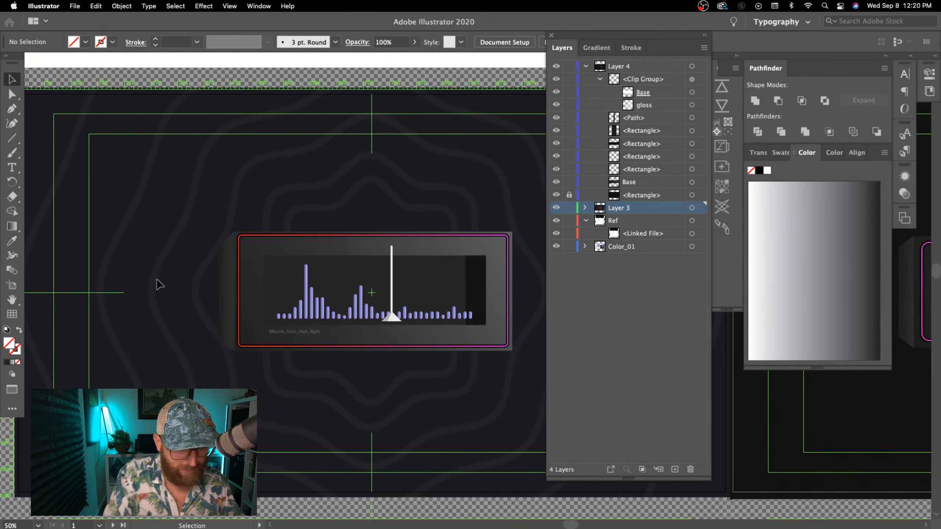
- Build a small triangle beneath the waveform card by drawing a square, rotating it 45° and deleting its lower corner point
{"action": "left_click_drag", "start_coordinate": [14, 142], "coordinate": [59, 137]}
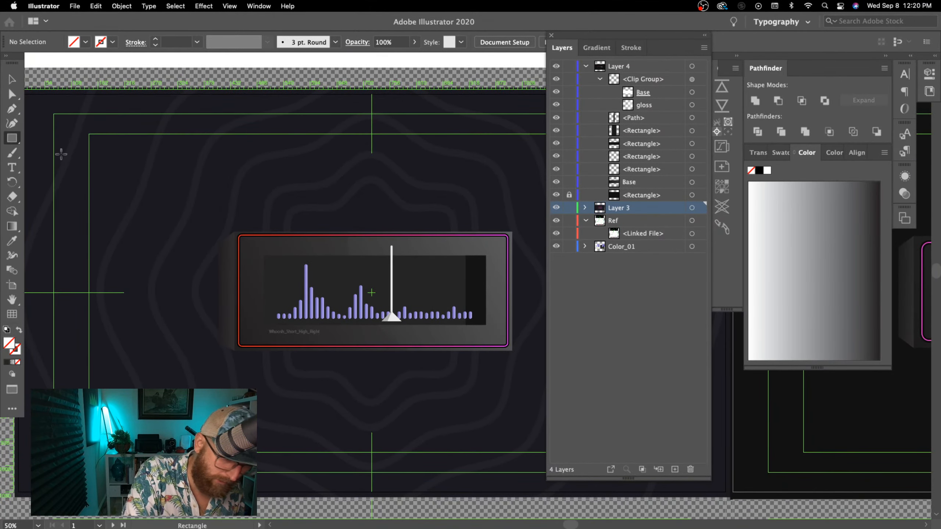
{"action": "left_click_drag", "start_coordinate": [258, 436], "coordinate": [258, 443]}
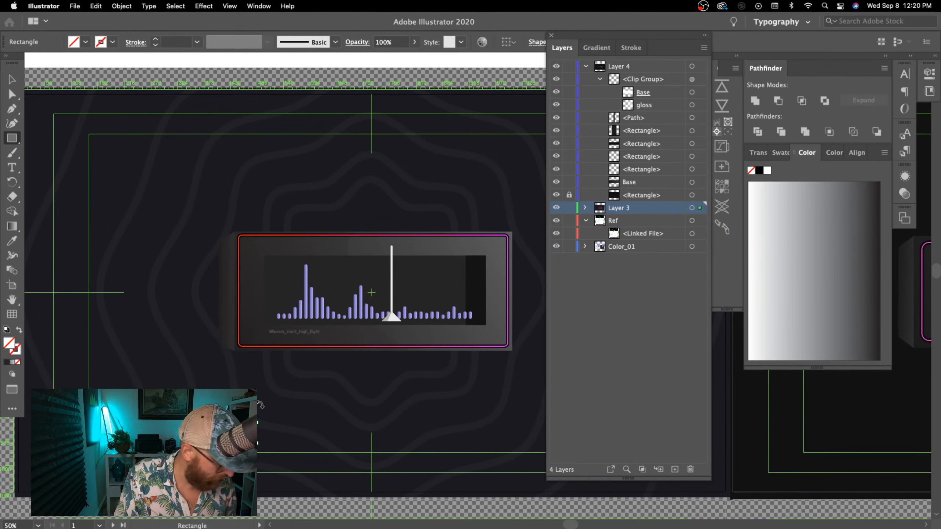
{"action": "key", "text": "v"}
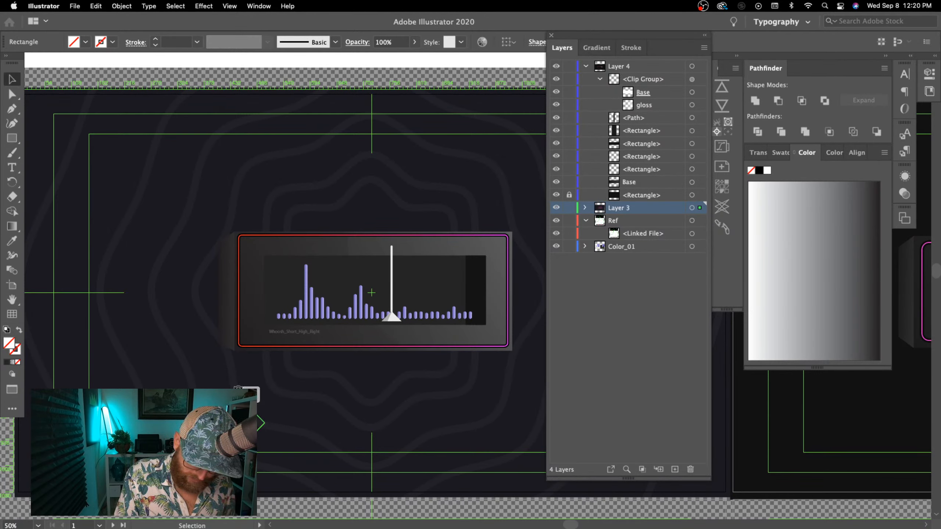
{"action": "key", "text": "a"}
{"action": "left_click", "coordinate": [246, 441]}
{"action": "key", "text": "Delete"}
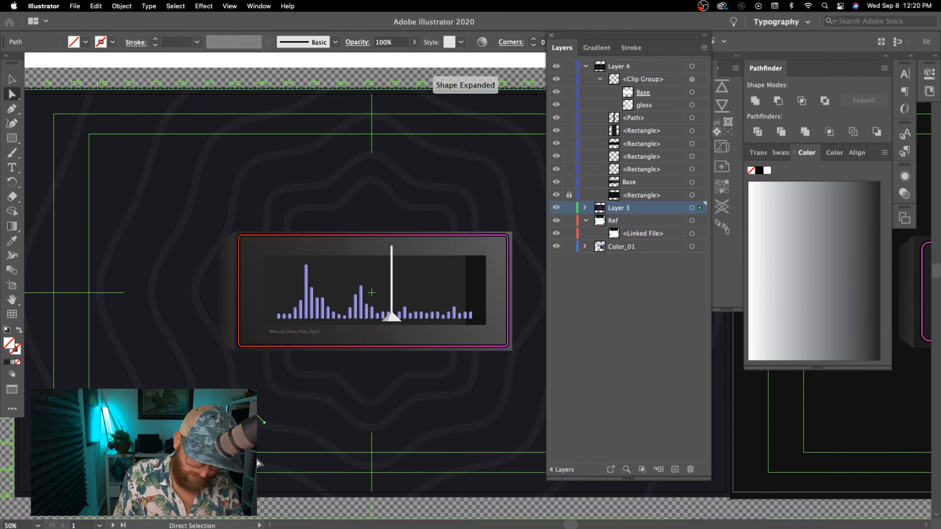
- Give the triangle a solid dark fill and move it onto the empty canvas beside the first artboard
{"action": "key", "text": "v"}
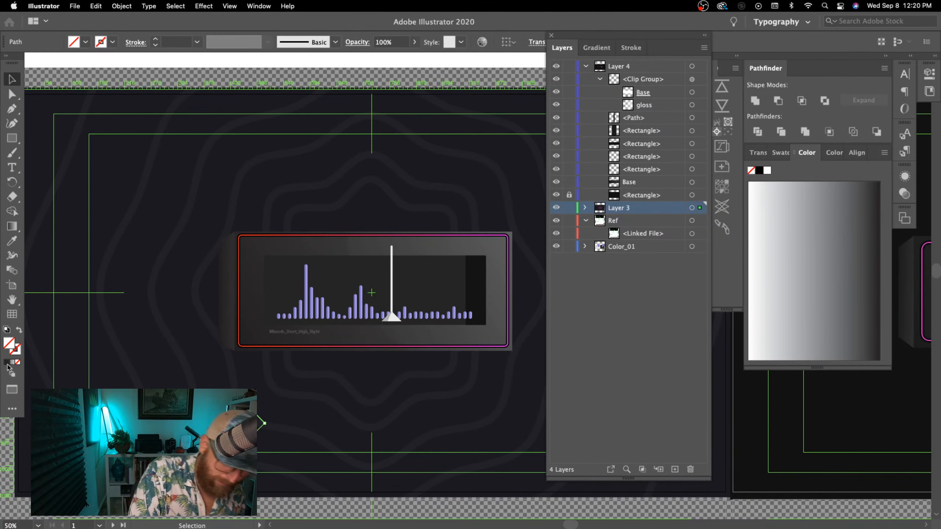
{"action": "left_click", "coordinate": [6, 362]}
{"action": "left_click_drag", "start_coordinate": [261, 405], "coordinate": [125, 297]}
{"action": "left_click_drag", "start_coordinate": [243, 359], "coordinate": [427, 394]}
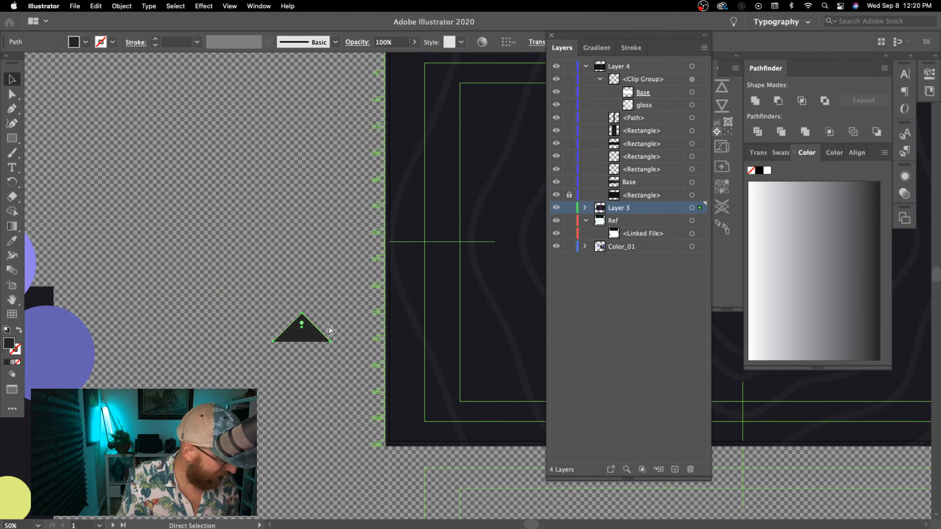
- Turn a copy of the triangle into a narrow left facet by moving its right base point inward along the base
{"action": "key", "text": "a"}
{"action": "left_click", "coordinate": [330, 343]}
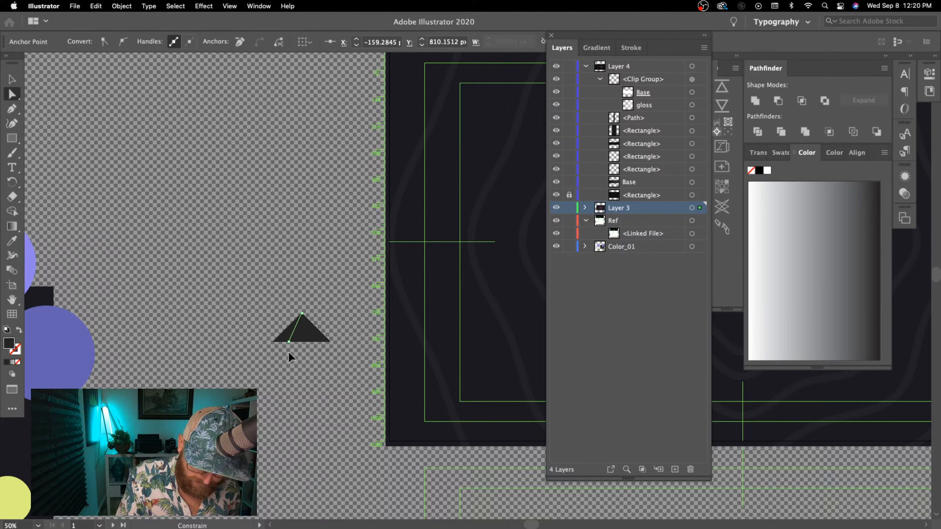
{"action": "left_click", "coordinate": [273, 341]}
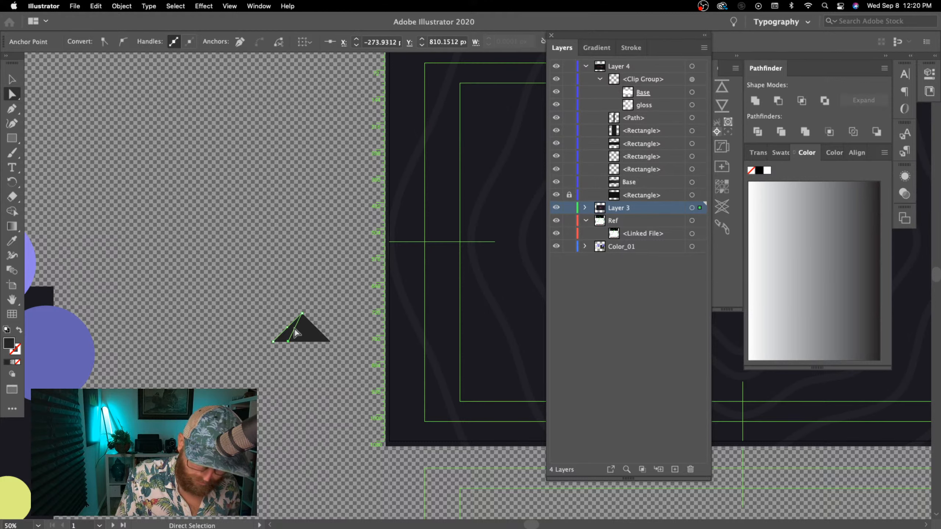
- Fill the narrow facet with a lighter grey so it contrasts with the dark triangle
{"action": "double_click", "coordinate": [8, 344]}
{"action": "left_click_drag", "start_coordinate": [312, 312], "coordinate": [307, 301]}
{"action": "left_click", "coordinate": [589, 203]}
{"action": "key", "text": "v"}
{"action": "left_click", "coordinate": [352, 411]}
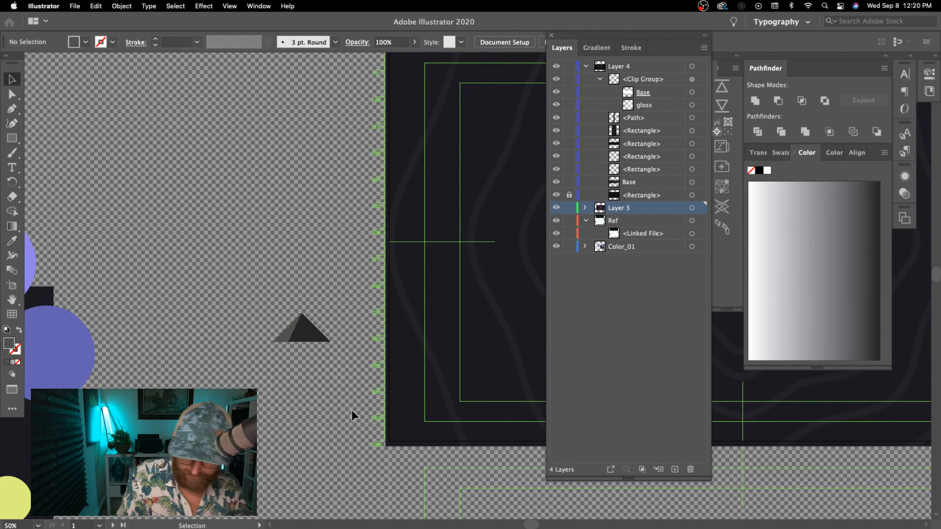
- Compare the loose two-tone triangle with the playhead on the first frame's card, and examine the anchor points of its facet
{"action": "key", "text": "super+minus"}
{"action": "key", "text": "super+minus"}
{"action": "left_click_drag", "start_coordinate": [445, 429], "coordinate": [265, 449]}
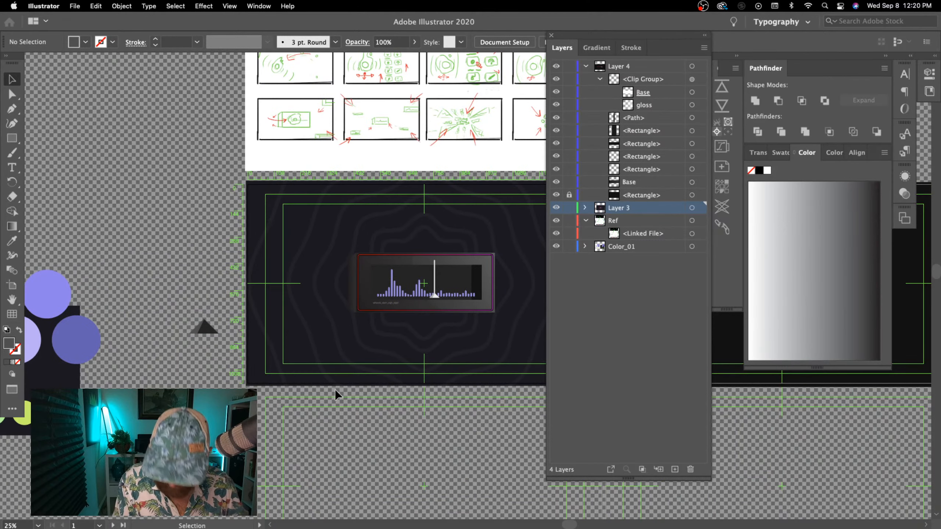
{"action": "key", "text": "super+equal"}
{"action": "key", "text": "super+equal"}
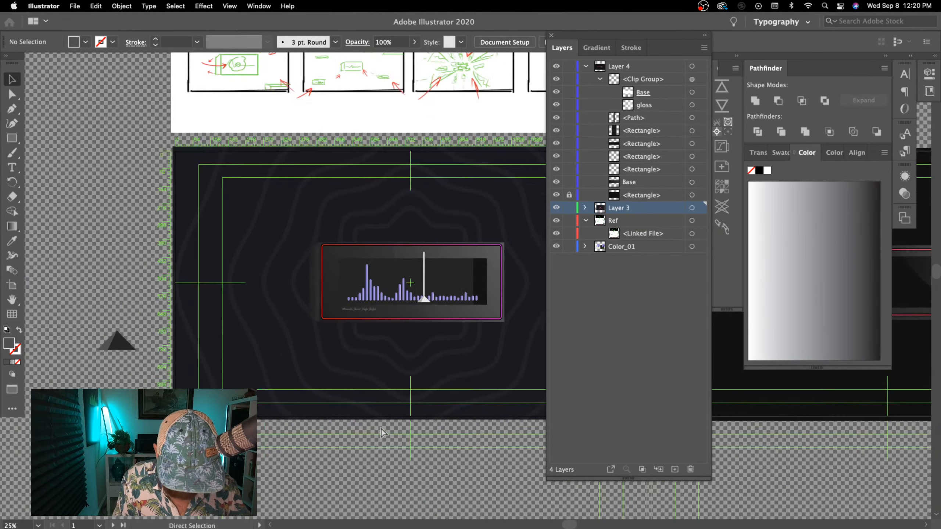
{"action": "left_click_drag", "start_coordinate": [118, 433], "coordinate": [169, 421]}
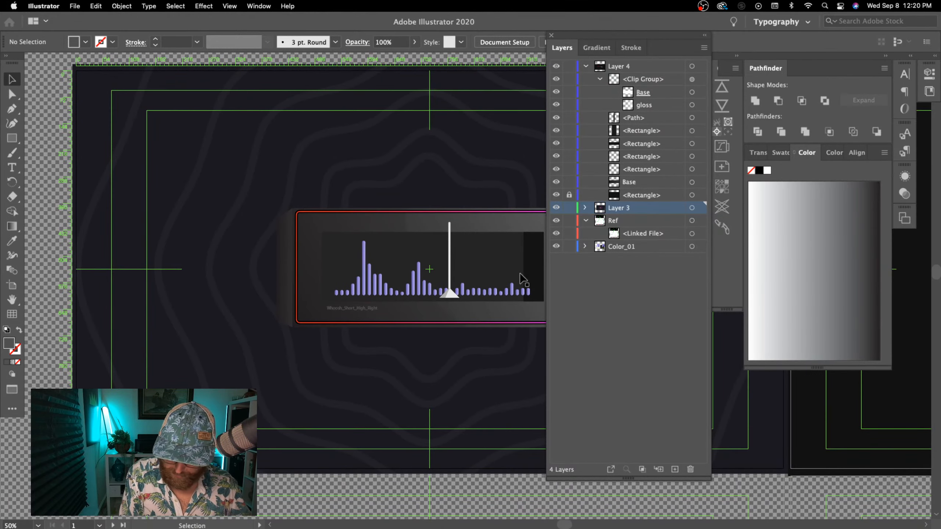
{"action": "left_click_drag", "start_coordinate": [147, 358], "coordinate": [467, 363]}
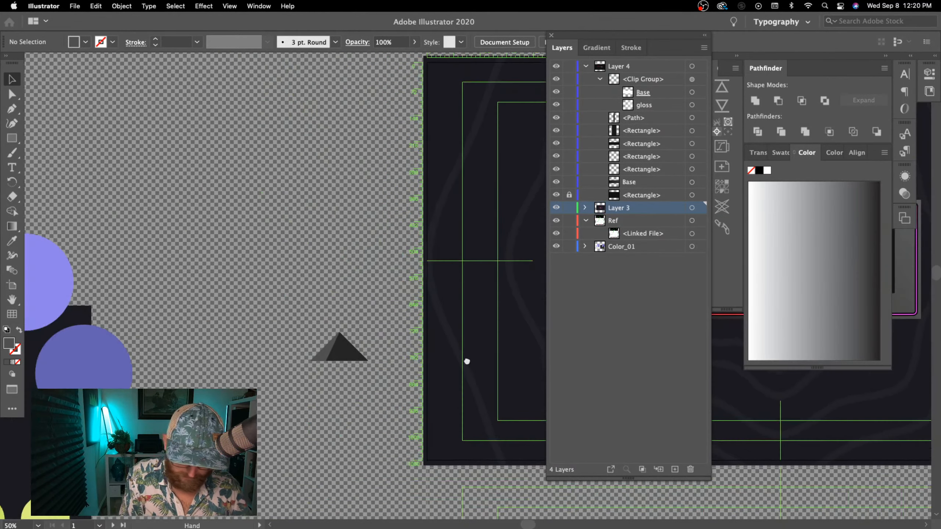
{"action": "key", "text": "a"}
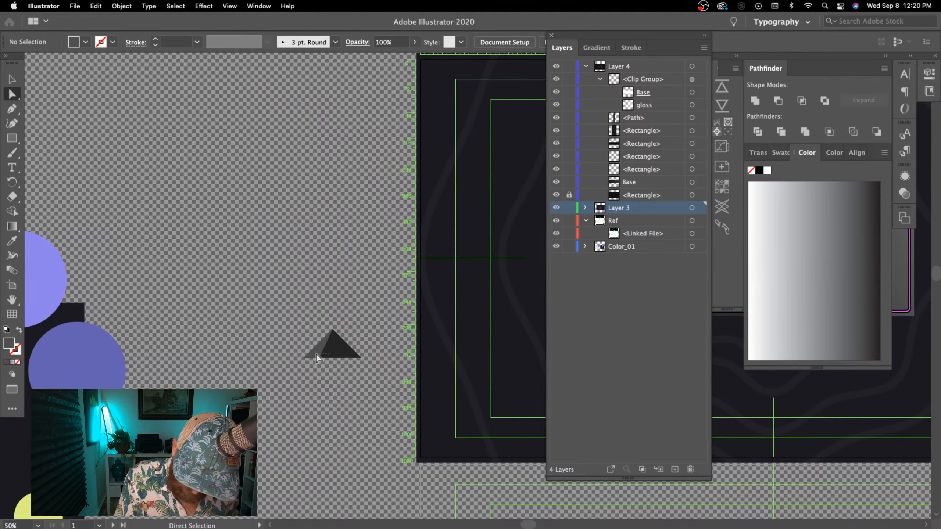
{"action": "right_click", "coordinate": [316, 354]}
{"action": "key", "text": "Escape"}
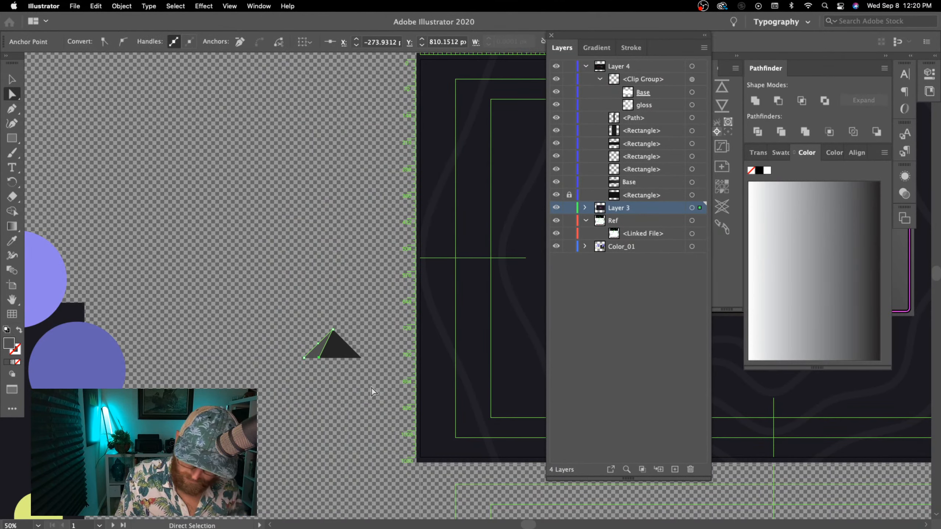
- Move the inner base point of the shaded facet on the card's playhead triangle 2 px down
{"action": "left_click", "coordinate": [376, 415]}
{"action": "key", "text": "super+minus"}
{"action": "key", "text": "super+minus"}
{"action": "left_click_drag", "start_coordinate": [387, 422], "coordinate": [189, 455]}
{"action": "key", "text": "super+equal"}
{"action": "key", "text": "super+equal"}
{"action": "key", "text": "super+equal"}
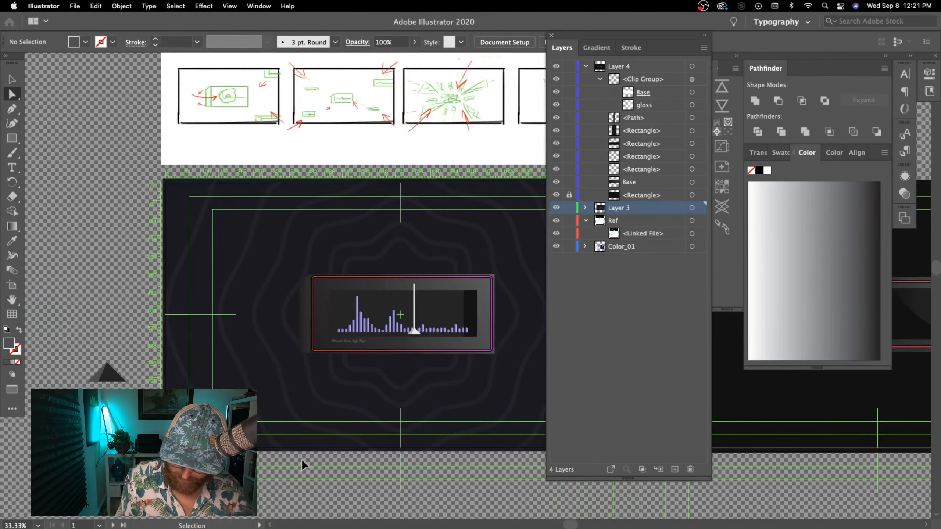
{"action": "key", "text": "super+equal"}
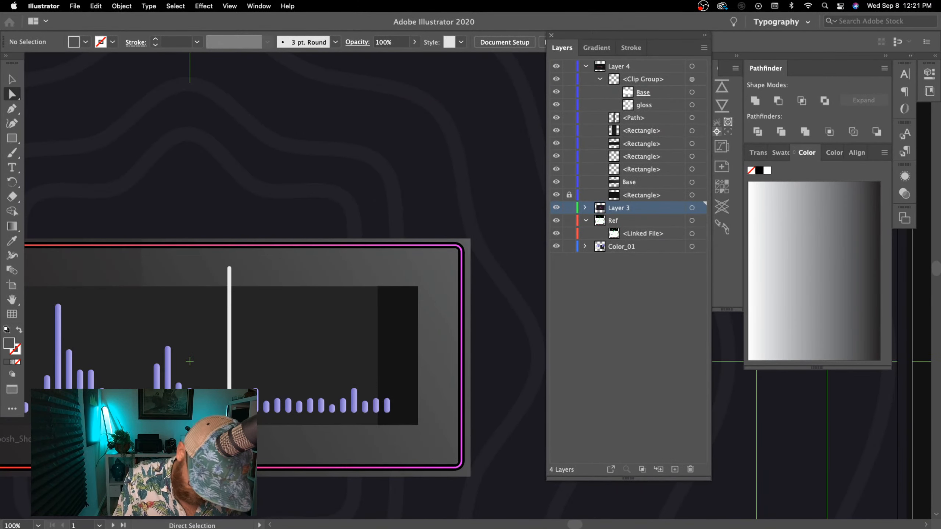
{"action": "left_click", "coordinate": [221, 417]}
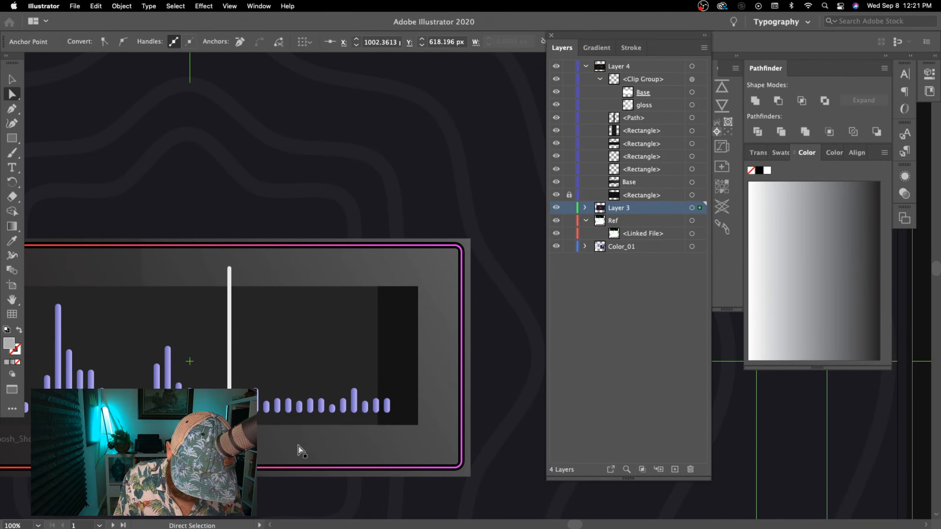
{"action": "key", "text": "Down"}
{"action": "key", "text": "Down"}
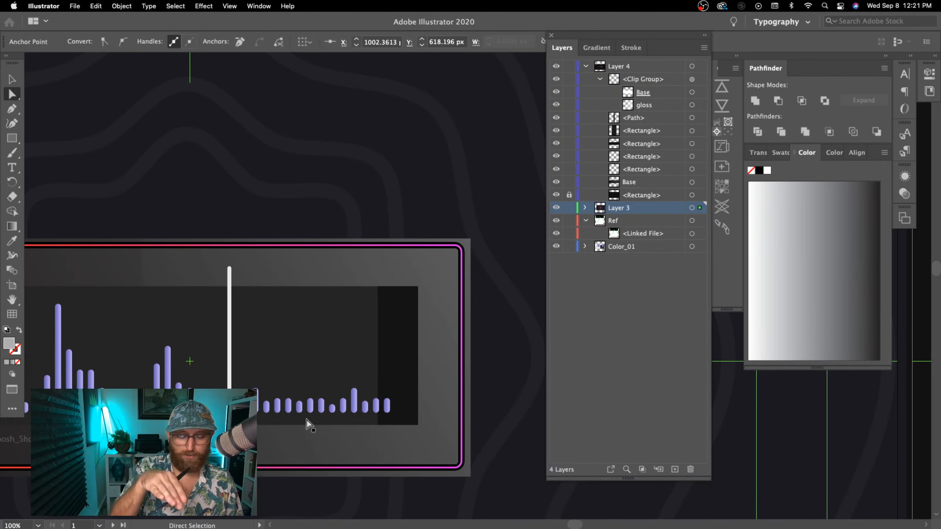
- Add an anchor point to the base edge of the playhead's triangle and move it slightly down to meet the facet's lowered point
{"action": "left_click", "coordinate": [229, 417]}
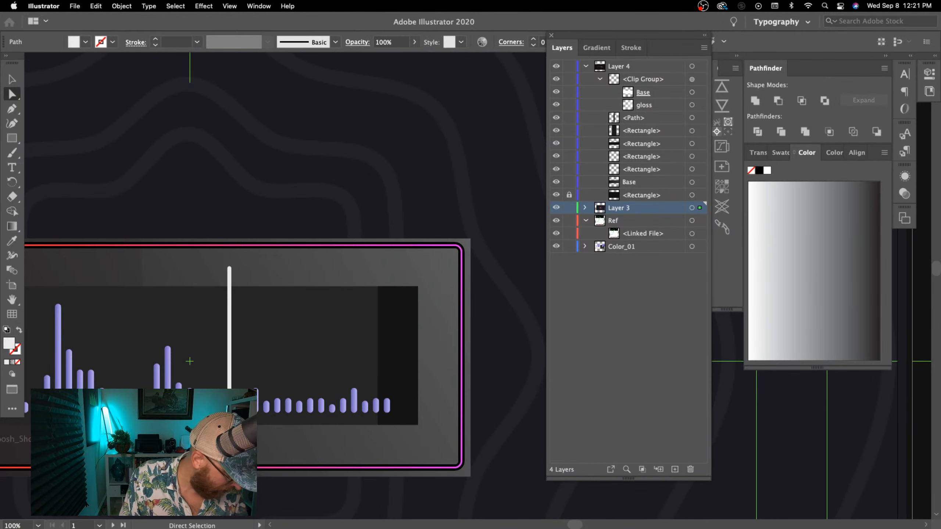
{"action": "key", "text": "p"}
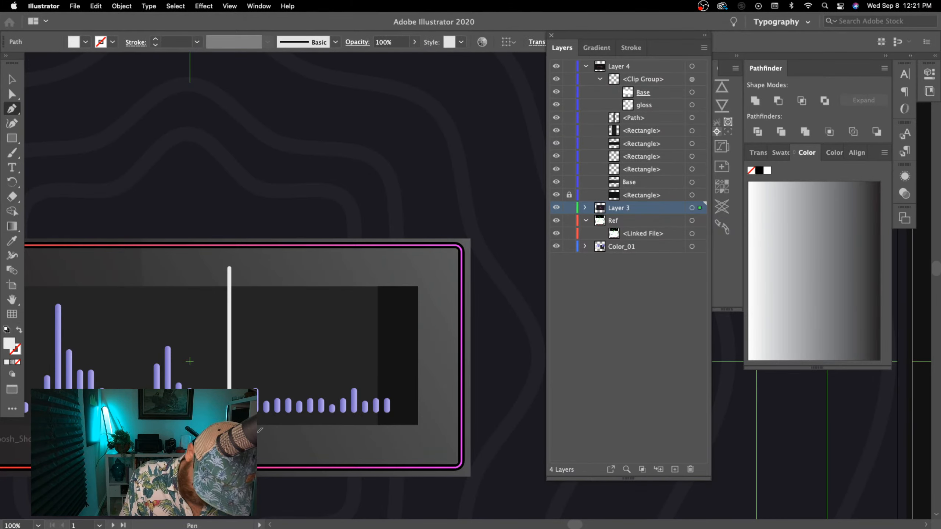
{"action": "left_click", "coordinate": [209, 417]}
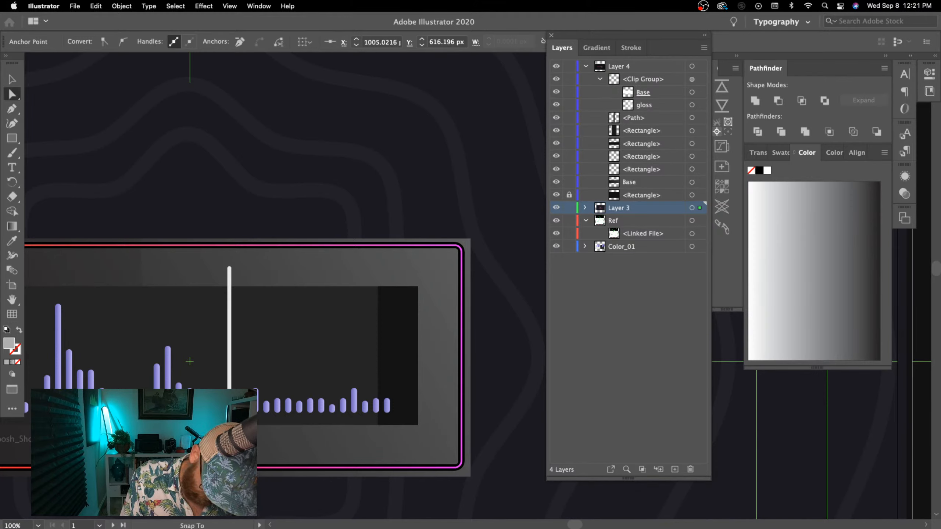
{"action": "left_click_drag", "start_coordinate": [223, 418], "coordinate": [221, 420]}
{"action": "key", "text": "super+plus"}
{"action": "left_click_drag", "start_coordinate": [302, 402], "coordinate": [197, 452]}
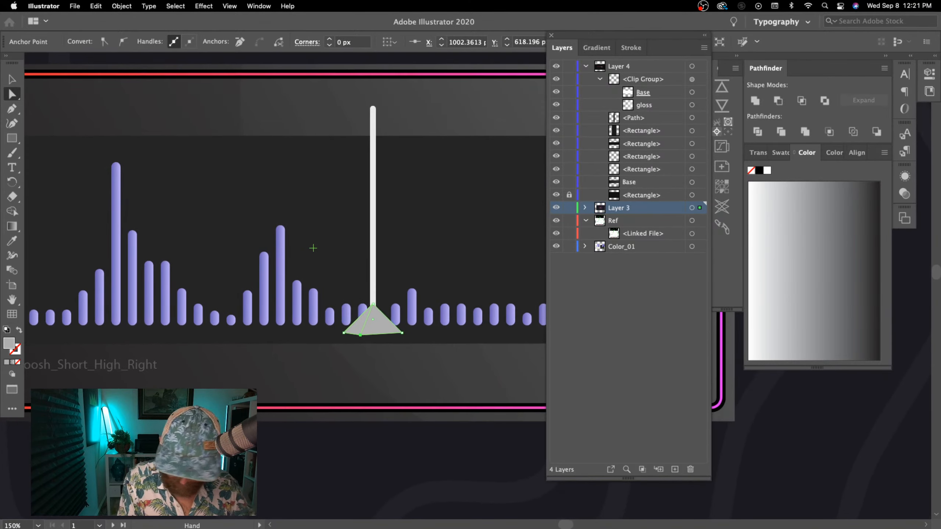
- Set the fill of the playhead's triangle to C9C9C9
{"action": "double_click", "coordinate": [9, 343]}
{"action": "left_click_drag", "start_coordinate": [309, 227], "coordinate": [302, 222]}
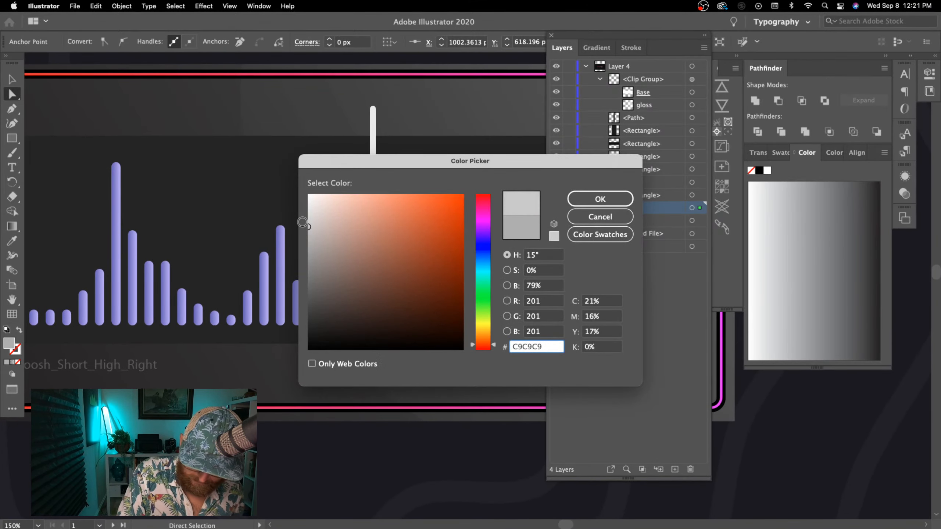
{"action": "left_click", "coordinate": [600, 199]}
{"action": "left_click", "coordinate": [372, 320]}
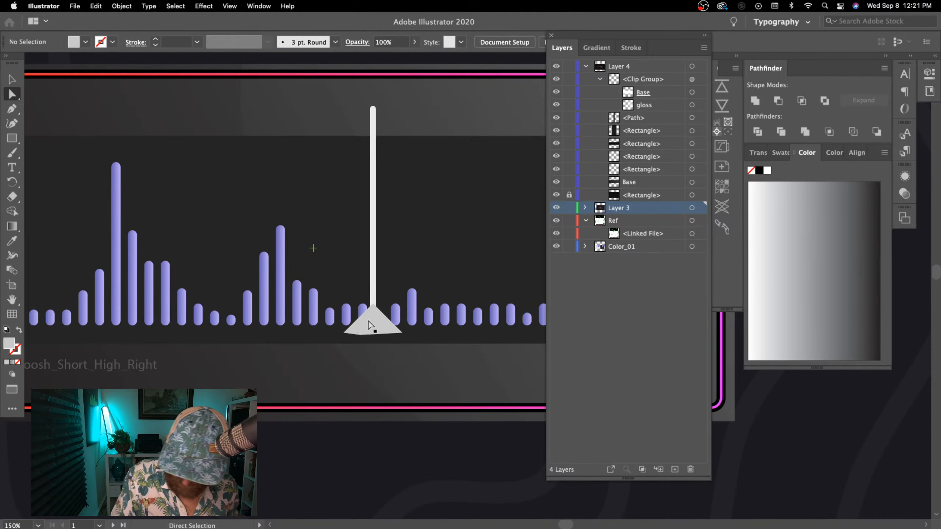
- Undo the recolouring and the added base point on the playhead's triangle
{"action": "key", "text": "super+z"}
{"action": "key", "text": "super+z"}
{"action": "key", "text": "super+z"}
{"action": "key", "text": "super+z"}
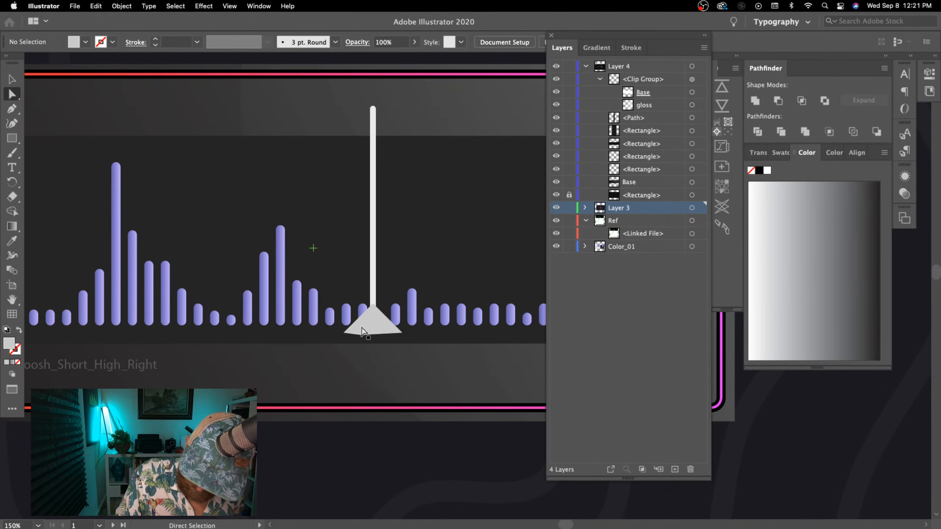
{"action": "key", "text": "super+z"}
{"action": "key", "text": "super+z"}
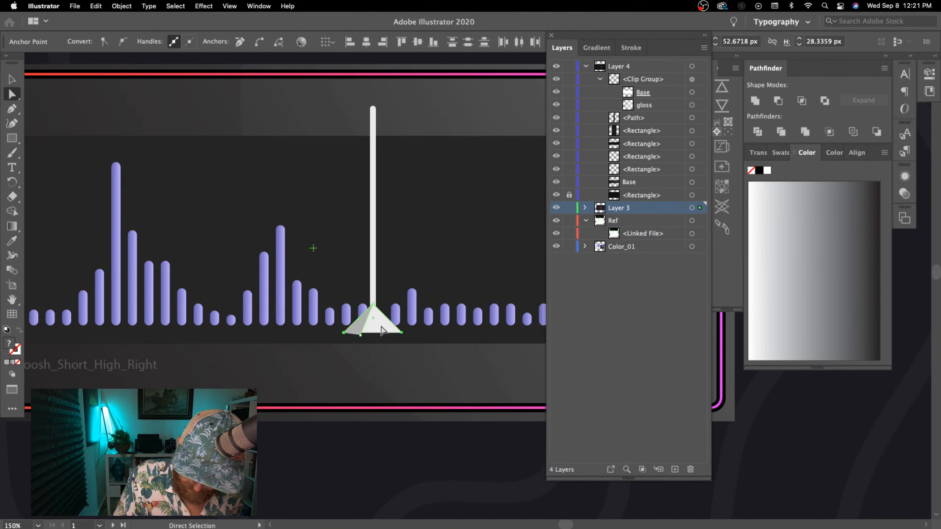
- Try to adjust the right base corner point of the playhead's triangle
{"action": "left_click", "coordinate": [403, 325]}
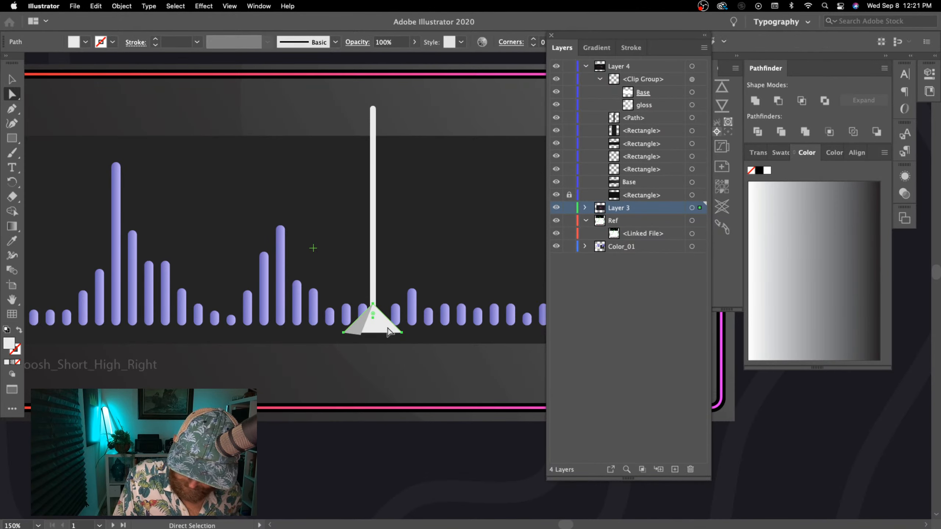
{"action": "key", "text": "shift+super+a"}
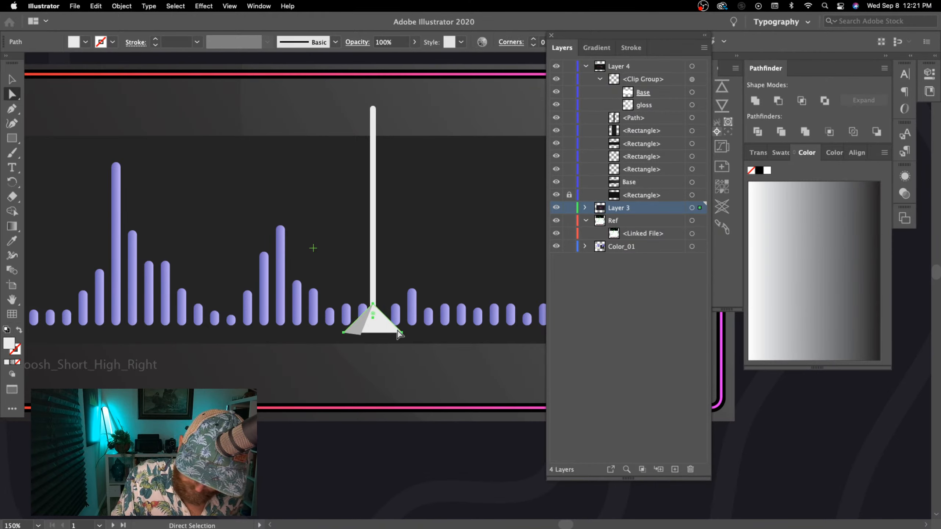
{"action": "left_click", "coordinate": [402, 331]}
{"action": "left_click_drag", "start_coordinate": [403, 332], "coordinate": [402, 334]}
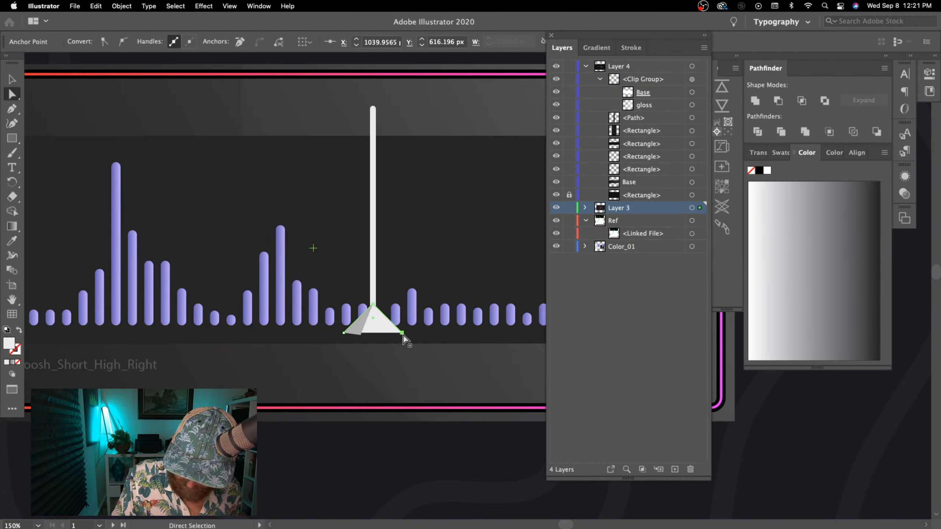
{"action": "left_click", "coordinate": [368, 465]}
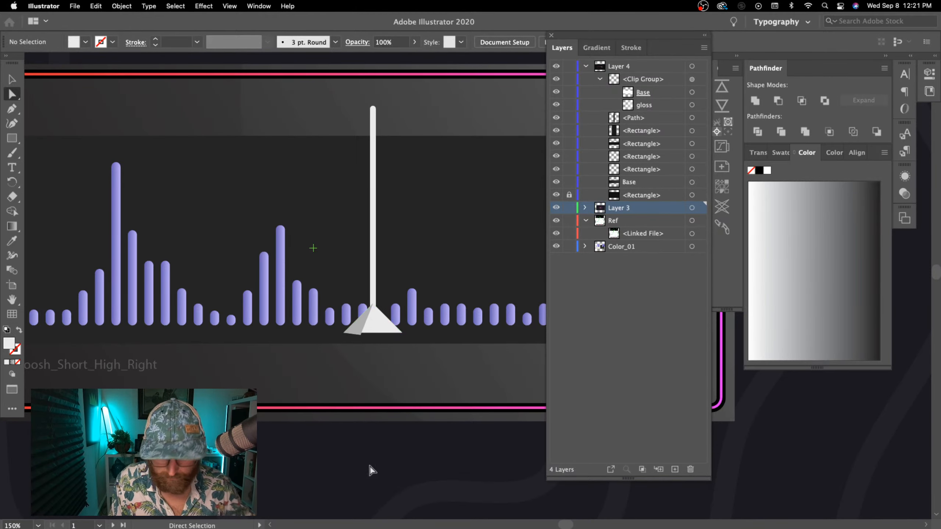
{"action": "key", "text": "super+minus"}
{"action": "key", "text": "super+minus"}
{"action": "key", "text": "super+minus"}
{"action": "key", "text": "super+1"}
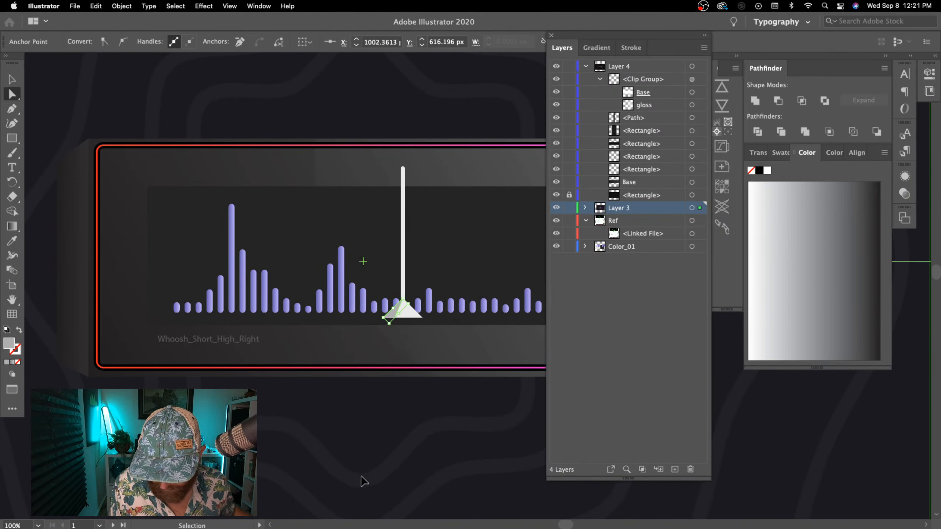
- Select the left facet of the loose triangle beside the first artboard and fill it with a lighter grey
{"action": "key", "text": "super+minus"}
{"action": "key", "text": "super+minus"}
{"action": "key", "text": "super+minus"}
{"action": "left_click_drag", "start_coordinate": [436, 444], "coordinate": [480, 438]}
{"action": "left_click_drag", "start_coordinate": [188, 307], "coordinate": [247, 342]}
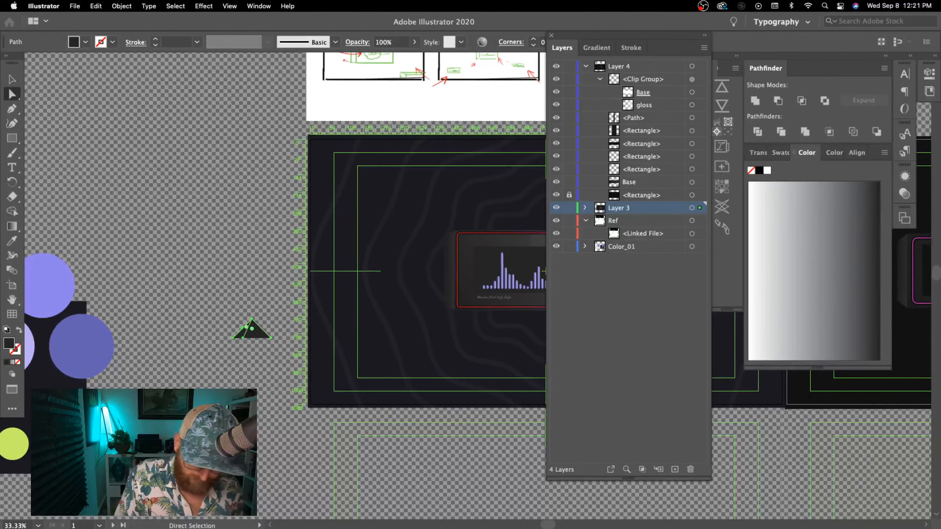
{"action": "left_click", "coordinate": [247, 342]}
{"action": "left_click", "coordinate": [243, 333]}
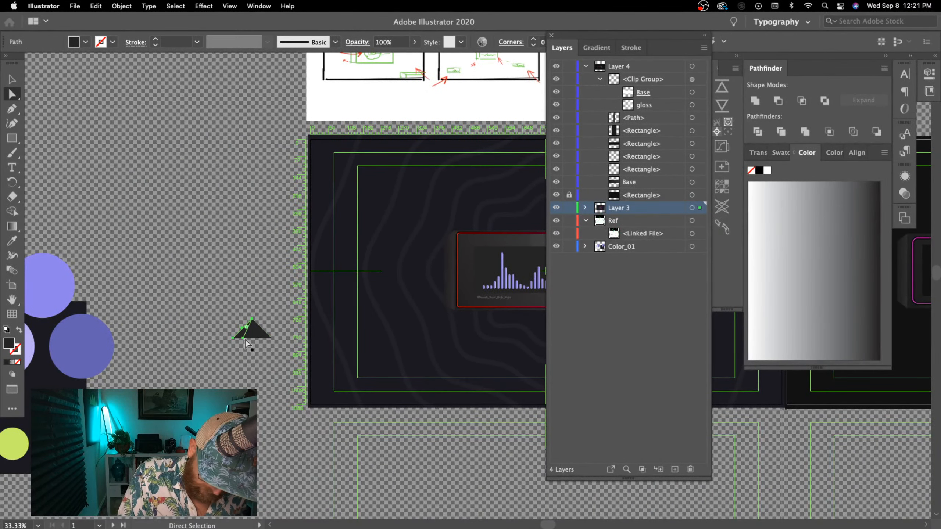
{"action": "double_click", "coordinate": [9, 343]}
{"action": "left_click", "coordinate": [309, 305]}
{"action": "left_click", "coordinate": [600, 200]}
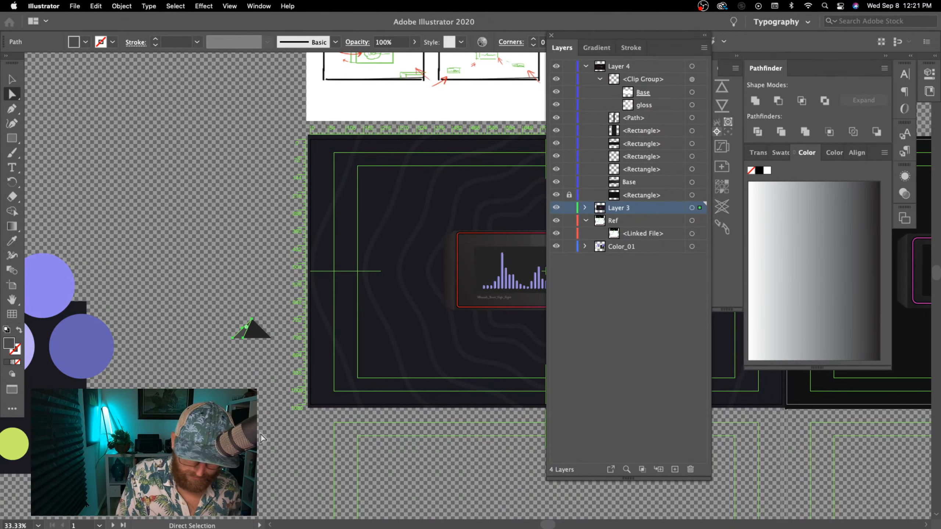
- Reposition the left facet's inner base corner on the loose triangle, trying it directly beneath the apex and slightly left of it
{"action": "left_click", "coordinate": [269, 445]}
{"action": "key", "text": "v"}
{"action": "key", "text": "super+equal"}
{"action": "scroll", "coordinate": [269, 445], "scroll_direction": "left", "scroll_amount": 10}
{"action": "scroll", "coordinate": [269, 445], "scroll_direction": "down", "scroll_amount": 3}
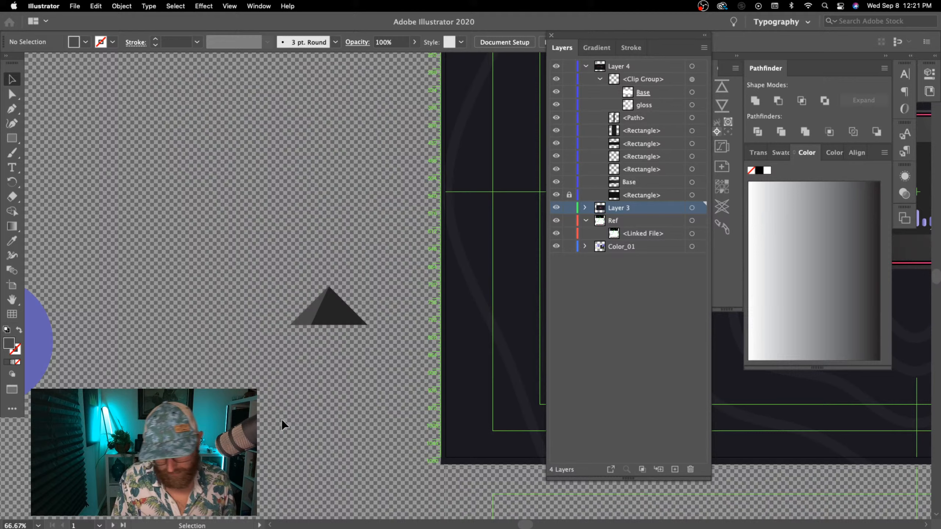
{"action": "key", "text": "a"}
{"action": "left_click", "coordinate": [311, 325]}
{"action": "mouse_move", "coordinate": [311, 325]}
{"action": "left_mouse_down"}
{"action": "mouse_move", "coordinate": [346, 325]}
{"action": "mouse_move", "coordinate": [329, 325]}
{"action": "left_mouse_up"}
{"action": "left_click", "coordinate": [352, 350]}
{"action": "left_click", "coordinate": [339, 360]}
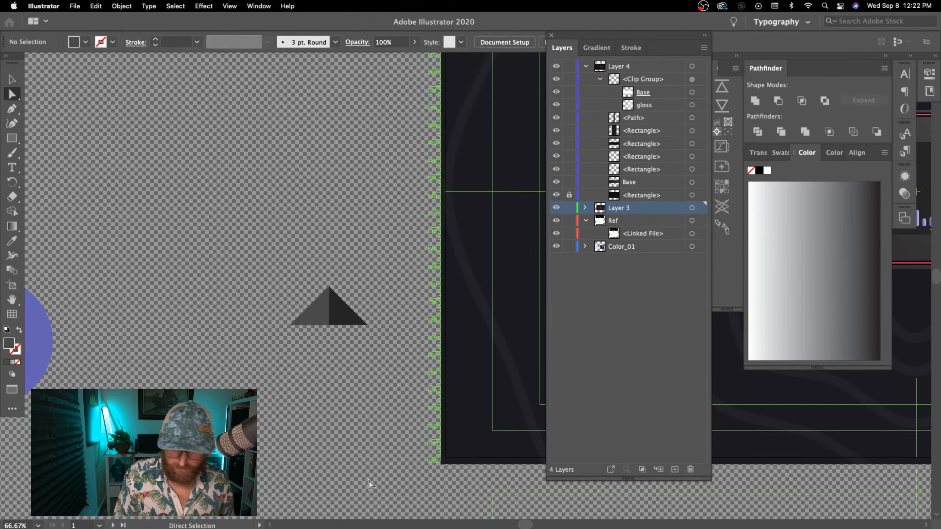
{"action": "left_click", "coordinate": [329, 326]}
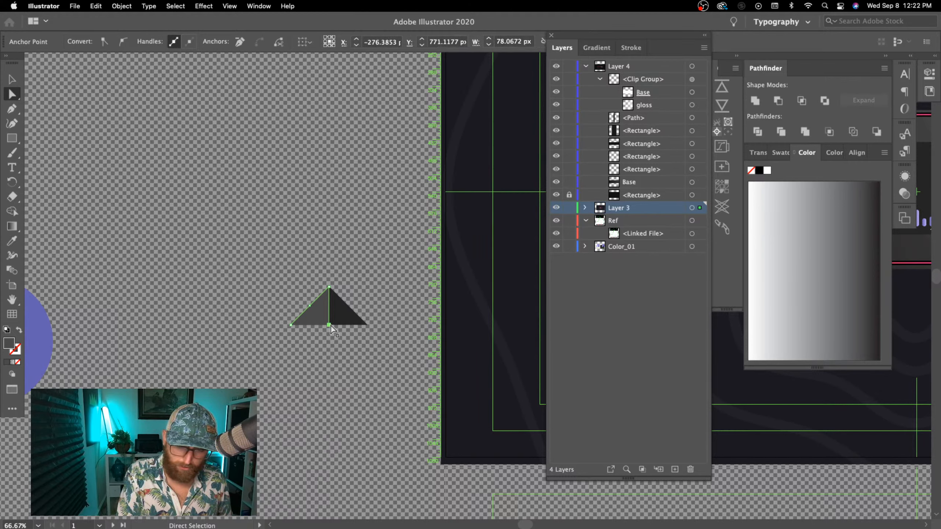
{"action": "left_click", "coordinate": [370, 426]}
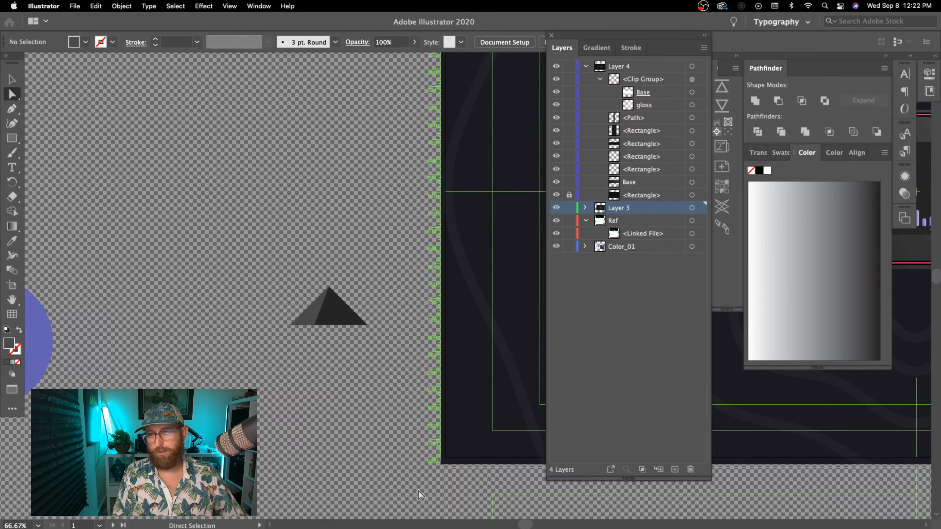
- Remove the loose two-tone triangle beside the first artboard
{"action": "key", "text": "super+minus"}
{"action": "key", "text": "super+minus"}
{"action": "key", "text": "super+minus"}
{"action": "key", "text": "super+minus"}
{"action": "key", "text": "super+minus"}
{"action": "key", "text": "super+plus"}
{"action": "key", "text": "super+plus"}
{"action": "key", "text": "super+plus"}
{"action": "key", "text": "super+plus"}
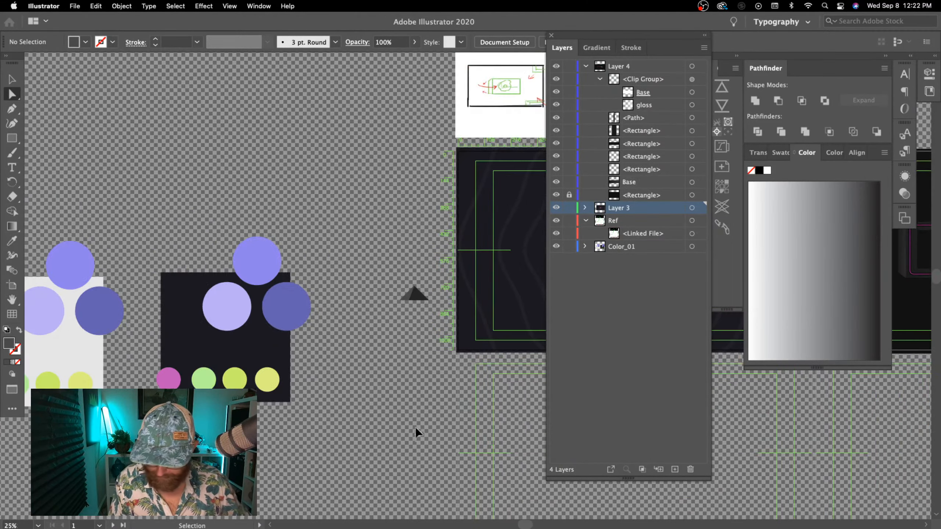
{"action": "left_click_drag", "start_coordinate": [350, 271], "coordinate": [414, 375]}
{"action": "key", "text": "super+x"}
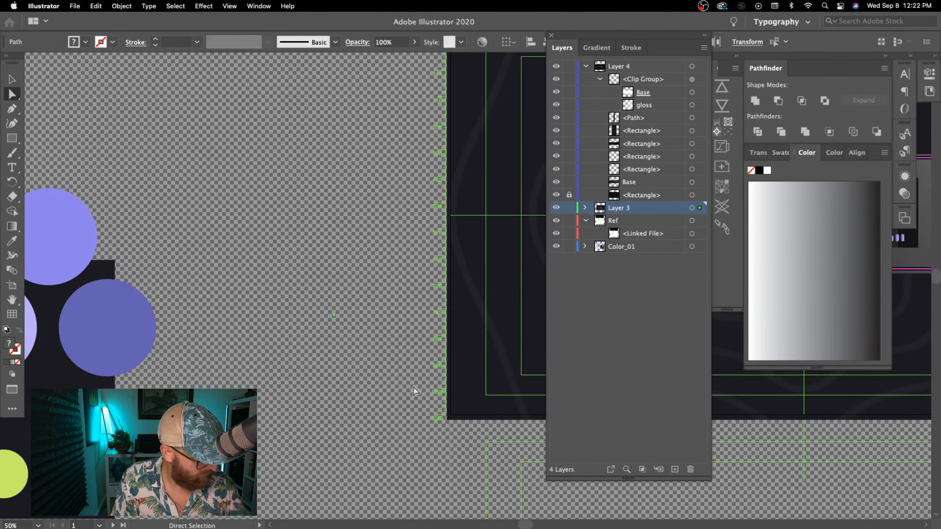
- Duplicate the waveform group from the first artboard's card and move the copy to the top of Layer 4
{"action": "key", "text": "super+minus"}
{"action": "key", "text": "super+minus"}
{"action": "key", "text": "super+minus"}
{"action": "left_click_drag", "start_coordinate": [441, 432], "coordinate": [204, 487]}
{"action": "key", "text": "super+plus"}
{"action": "left_click_drag", "start_coordinate": [384, 449], "coordinate": [137, 465]}
{"action": "left_click_drag", "start_coordinate": [454, 401], "coordinate": [208, 459]}
{"action": "key", "text": "v"}
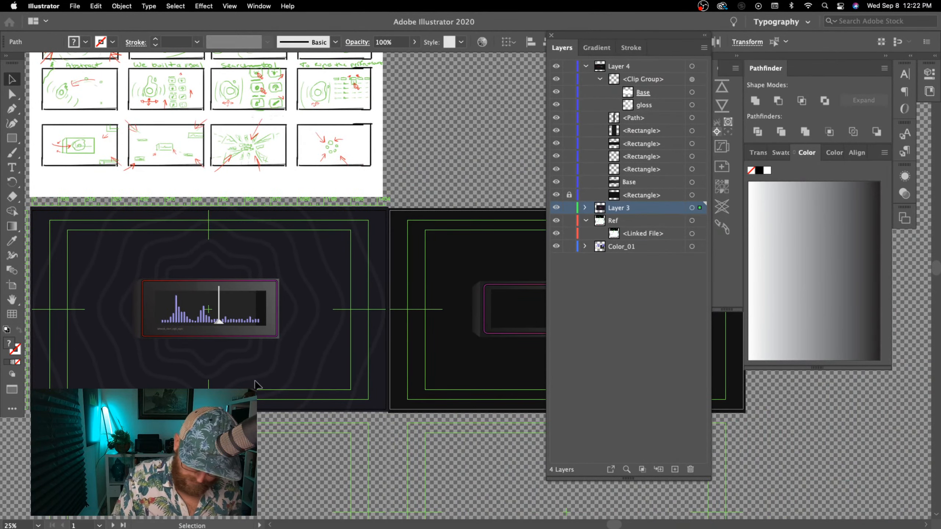
{"action": "left_click", "coordinate": [183, 320]}
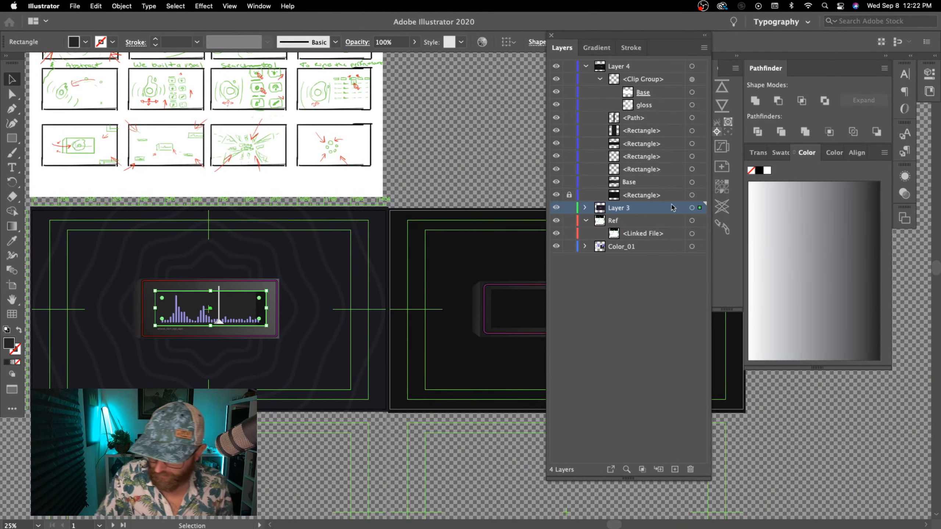
{"action": "left_click", "coordinate": [585, 207]}
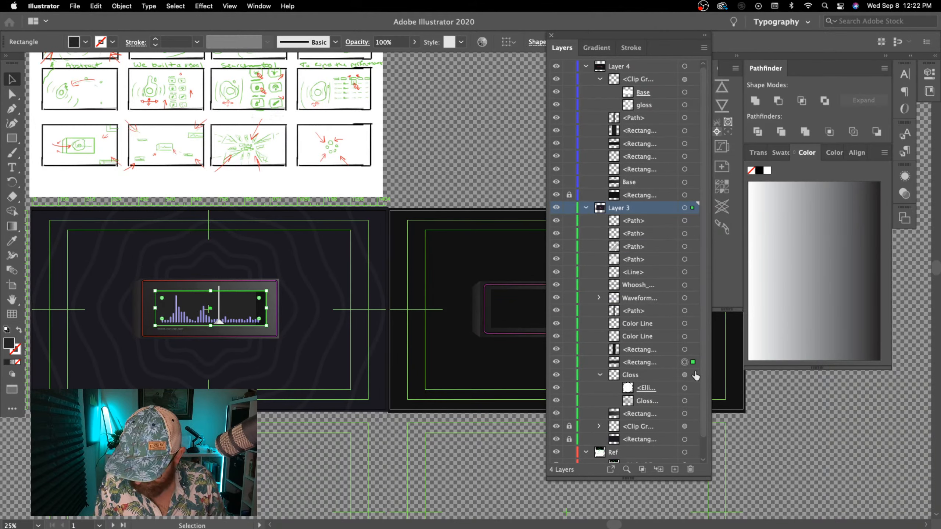
{"action": "left_click", "coordinate": [685, 298]}
{"action": "key", "text": "a"}
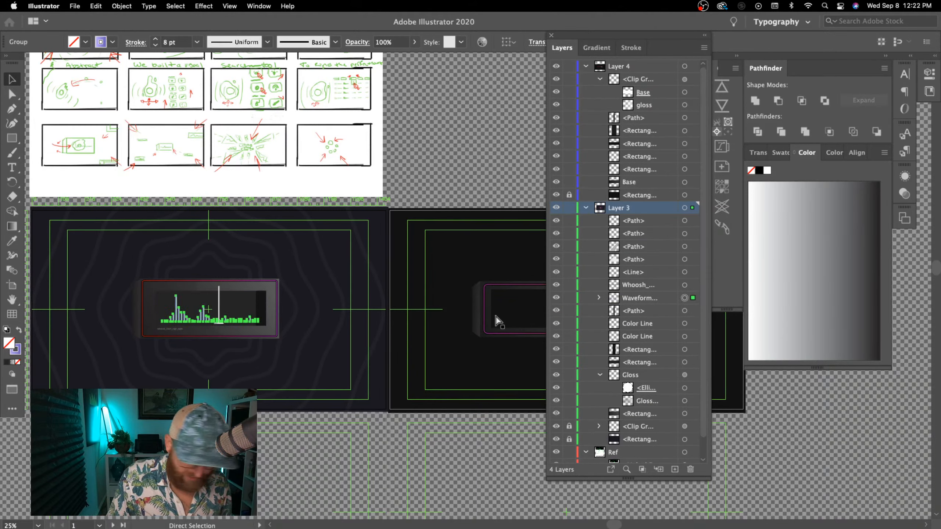
{"action": "key", "text": "super+c"}
{"action": "key", "text": "super+v"}
{"action": "key", "text": "v"}
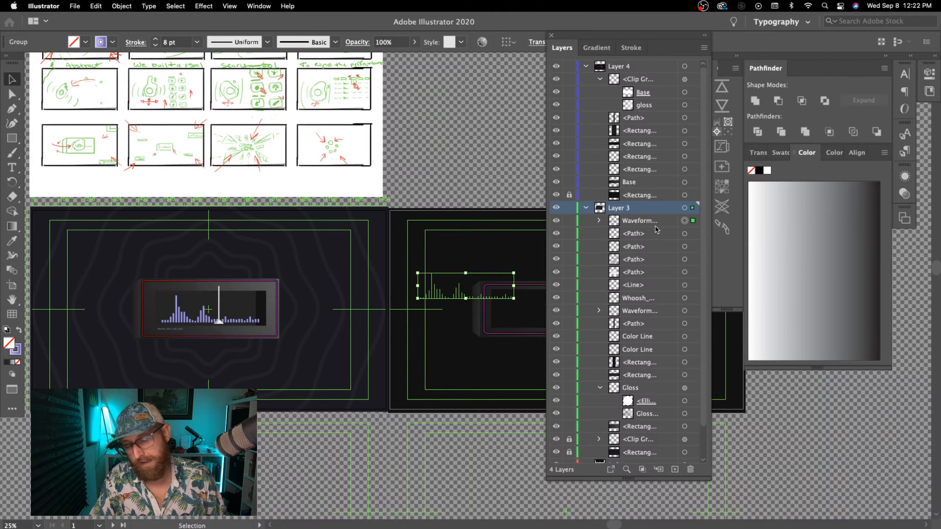
{"action": "left_click_drag", "start_coordinate": [662, 222], "coordinate": [666, 78]}
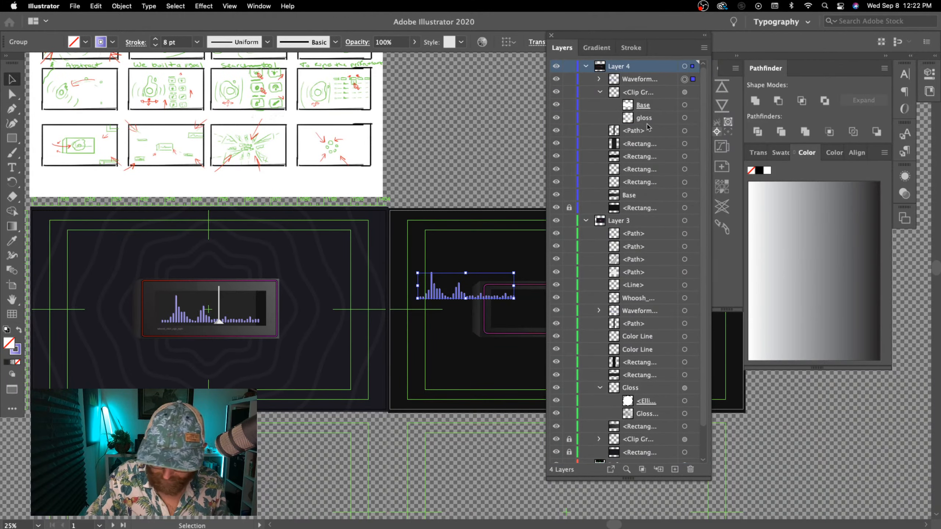
- Place the waveform copy inside the dark screen of the second artboard's card
{"action": "left_click_drag", "start_coordinate": [430, 449], "coordinate": [260, 472]}
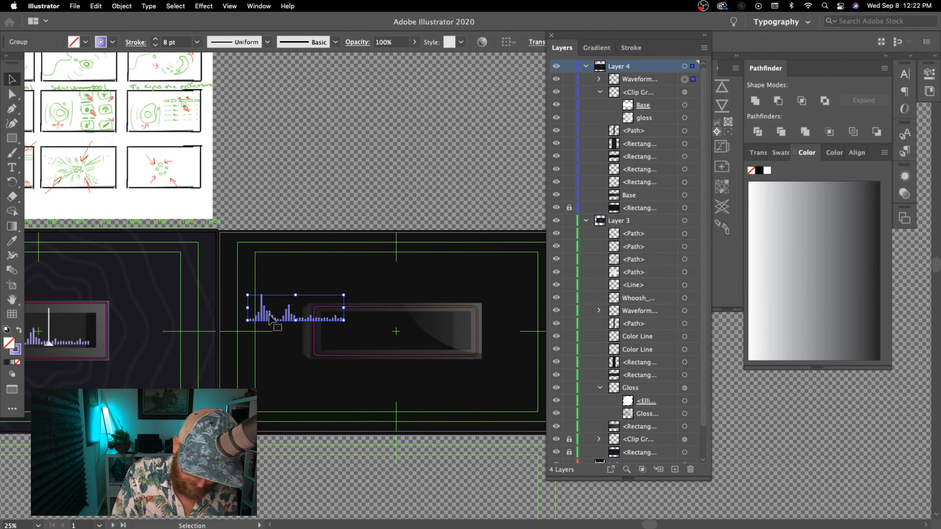
{"action": "left_click_drag", "start_coordinate": [268, 315], "coordinate": [390, 338]}
{"action": "left_click", "coordinate": [266, 294]}
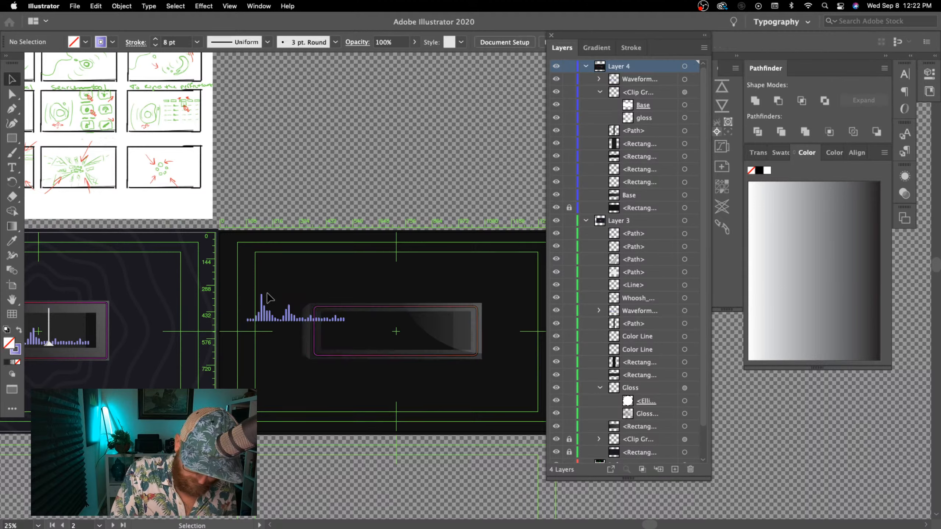
{"action": "left_click", "coordinate": [263, 313]}
{"action": "left_click_drag", "start_coordinate": [265, 317], "coordinate": [370, 345]}
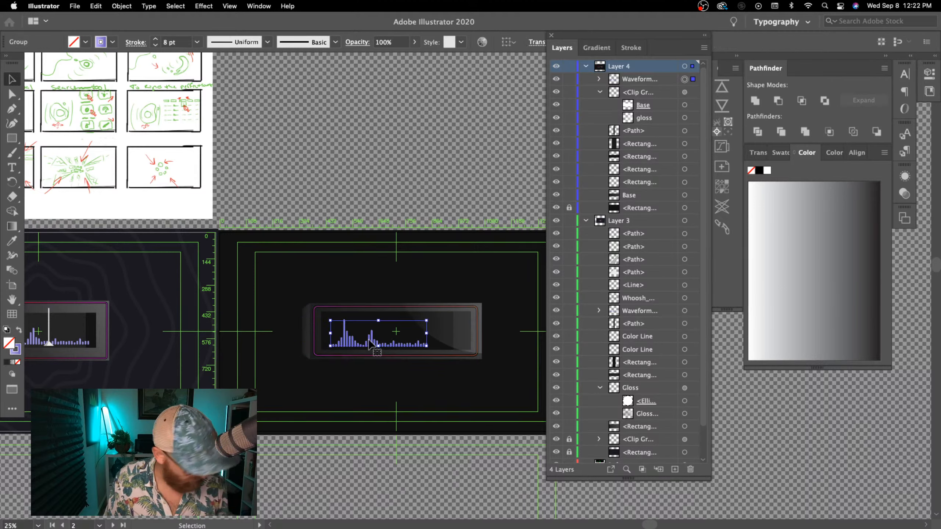
- Nudge the waveform copy slightly up and to the right within the second card, and deselect it
{"action": "key", "text": "Up"}
{"action": "key", "text": "Up"}
{"action": "key", "text": "Up"}
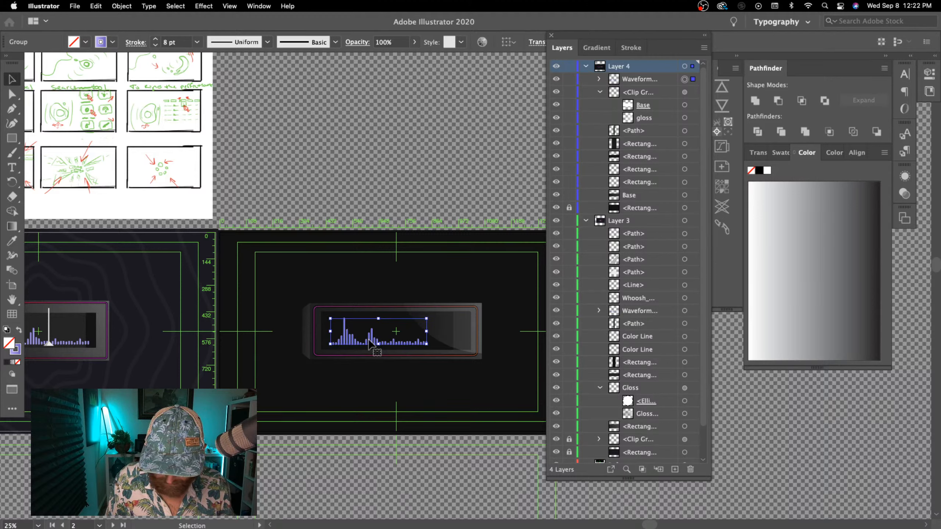
{"action": "key", "text": "Right"}
{"action": "key", "text": "Right"}
{"action": "key", "text": "Right"}
{"action": "key", "text": "Right"}
{"action": "key", "text": "Right"}
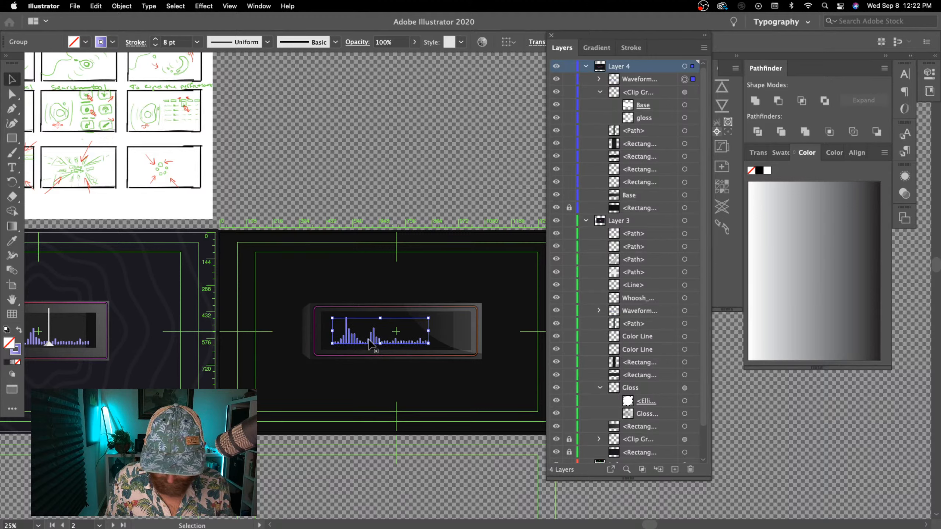
{"action": "left_click", "coordinate": [397, 460]}
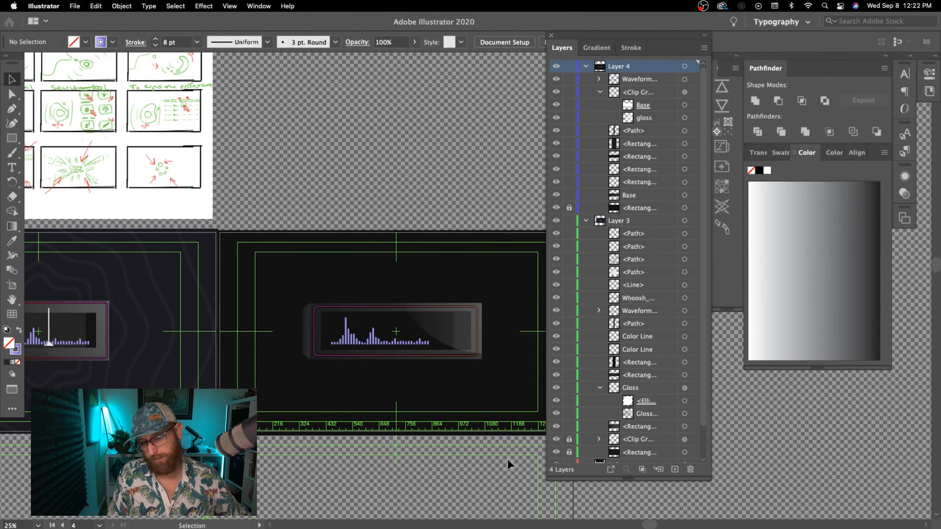
{"action": "key", "text": "super+minus"}
{"action": "key", "text": "super+minus"}
{"action": "key", "text": "super+equal"}
{"action": "key", "text": "super+equal"}
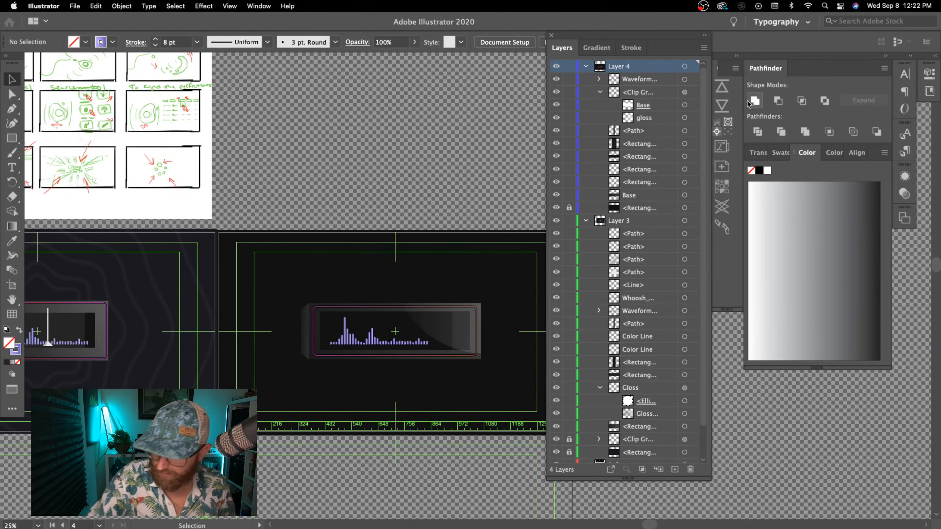
- Collapse the Gloss group and lock the device panel, waveform and outline artwork on the first artboard, leaving the playhead unlocked
{"action": "left_click", "coordinate": [600, 388]}
{"action": "scroll", "coordinate": [493, 451], "scroll_direction": "left", "scroll_amount": 5}
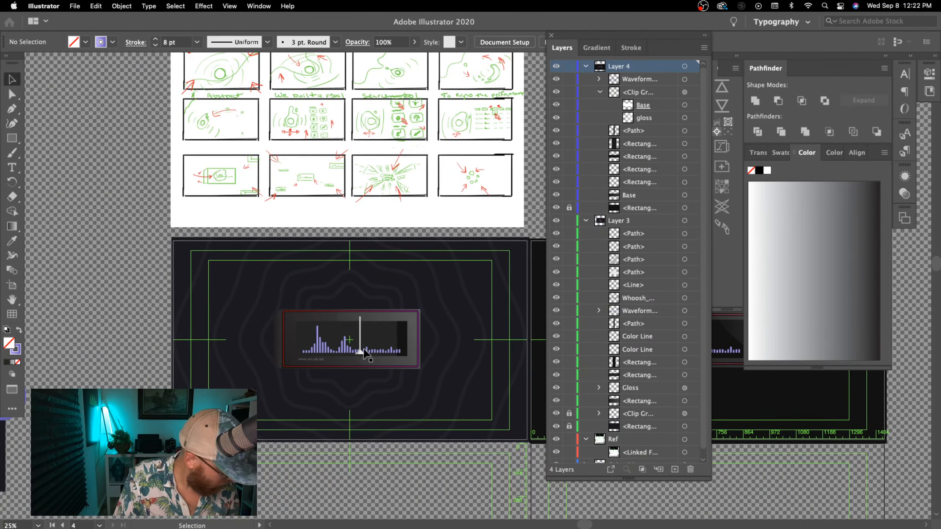
{"action": "left_click_drag", "start_coordinate": [426, 409], "coordinate": [383, 254]}
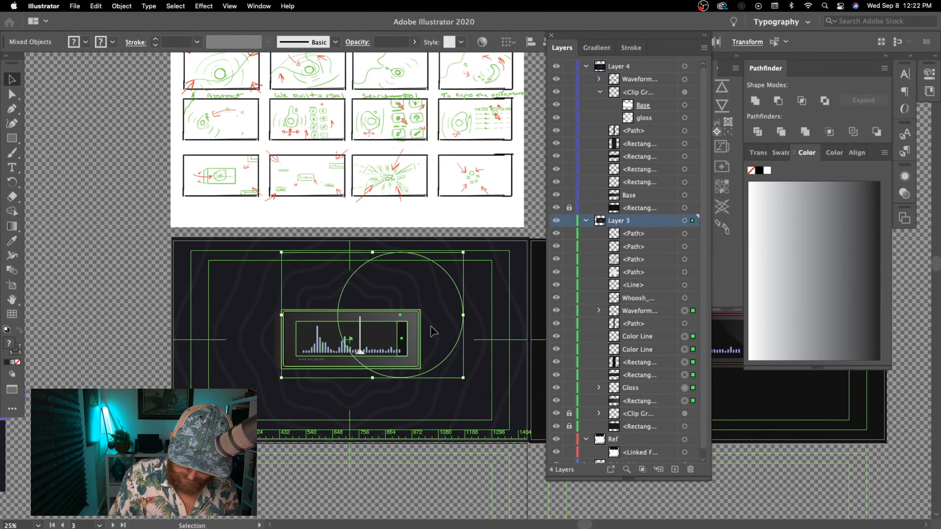
{"action": "key", "text": "super+2"}
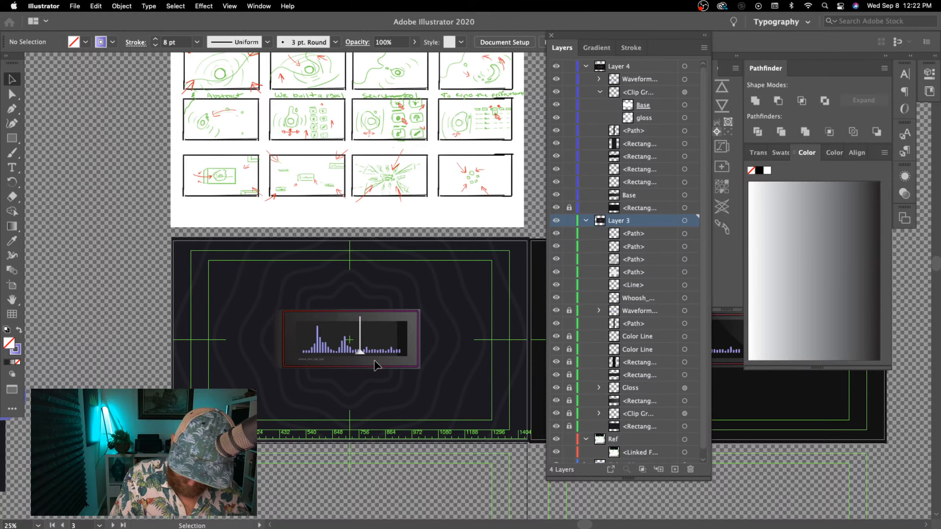
- Duplicate the white playhead line and its triangular base, group the copy, and move the group into Layer 4
{"action": "left_click_drag", "start_coordinate": [374, 361], "coordinate": [352, 315]}
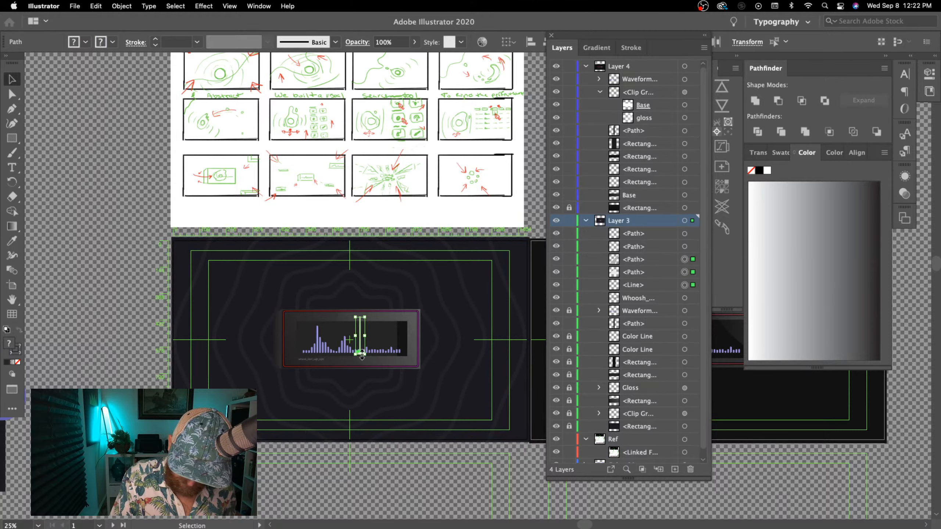
{"action": "key", "text": "super+c"}
{"action": "key", "text": "super+v"}
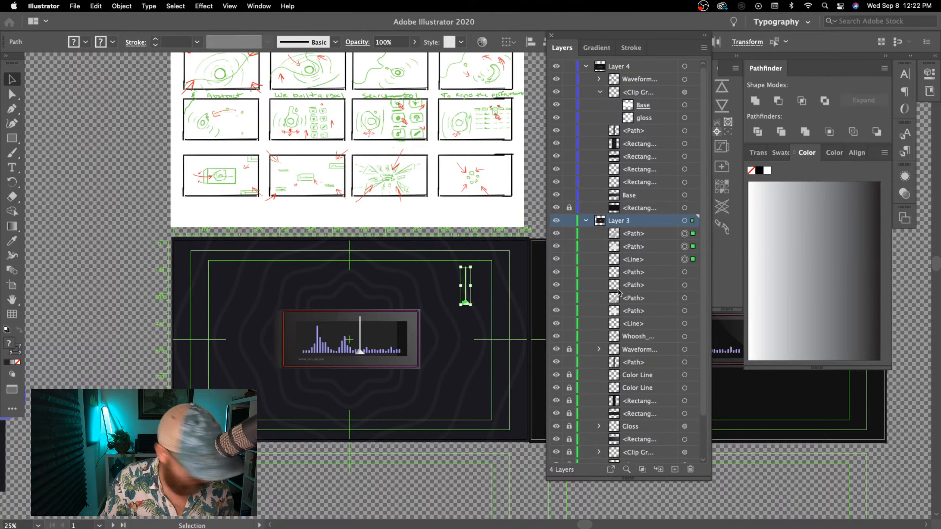
{"action": "key", "text": "super+g"}
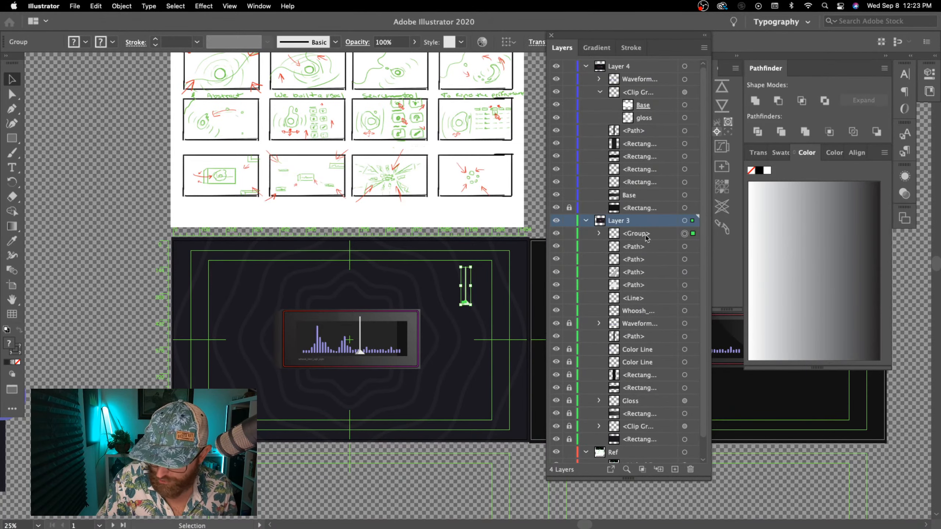
{"action": "left_click_drag", "start_coordinate": [647, 237], "coordinate": [652, 76]}
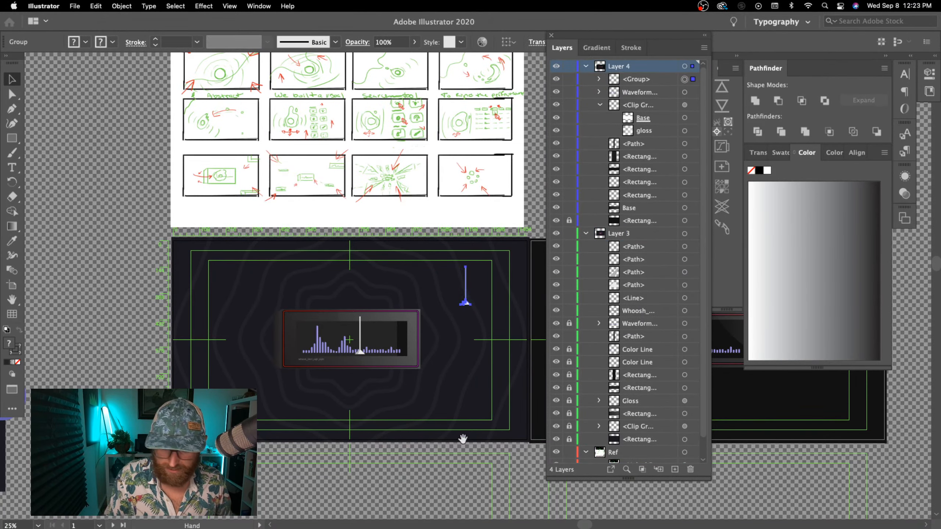
- Place the copied playhead group over the second artboard's waveform, just past its tallest bar, and deselect it
{"action": "left_click_drag", "start_coordinate": [462, 439], "coordinate": [298, 466]}
{"action": "left_click_drag", "start_coordinate": [301, 331], "coordinate": [492, 416]}
{"action": "left_click_drag", "start_coordinate": [487, 442], "coordinate": [358, 444]}
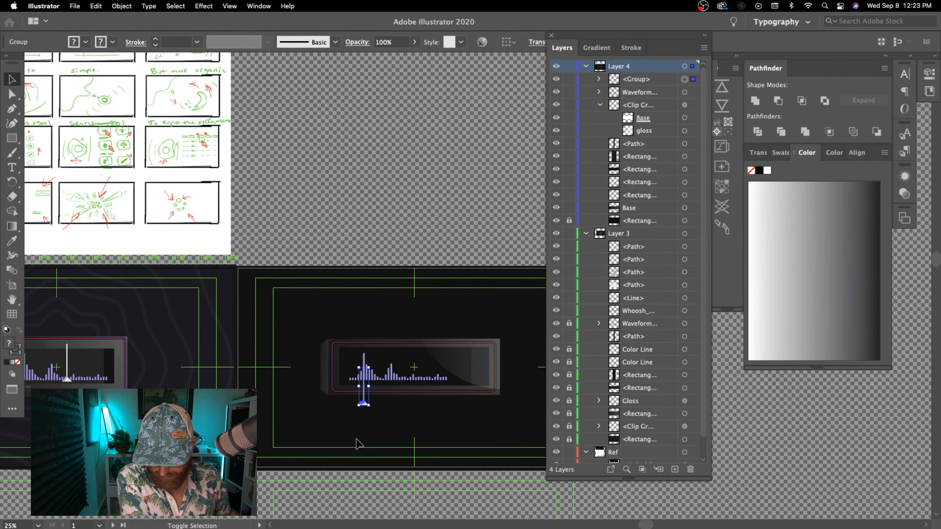
{"action": "key", "text": "Right"}
{"action": "key", "text": "Right"}
{"action": "key", "text": "Right"}
{"action": "key", "text": "Right"}
{"action": "key", "text": "Right"}
{"action": "key", "text": "Up"}
{"action": "key", "text": "Up"}
{"action": "key", "text": "Up"}
{"action": "key", "text": "Up"}
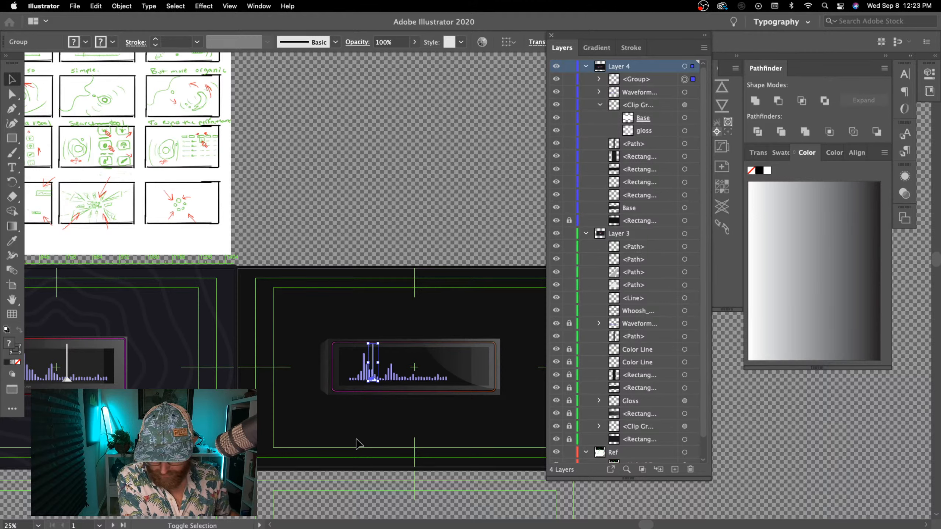
{"action": "left_click", "coordinate": [431, 479]}
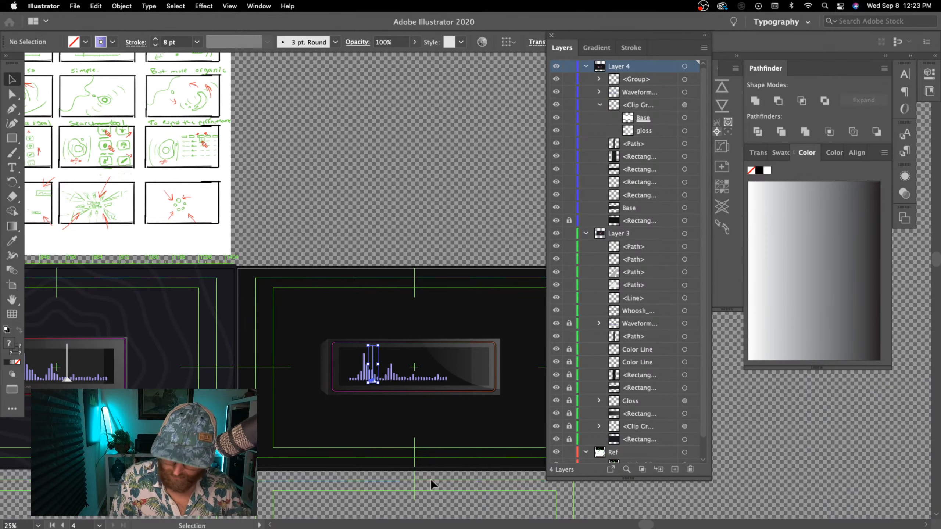
- Inspect the placed playhead and the waveform bars on the second artboard up close
{"action": "key", "text": "super+="}
{"action": "key", "text": "super+="}
{"action": "left_click_drag", "start_coordinate": [348, 468], "coordinate": [458, 350]}
{"action": "key", "text": "super+="}
{"action": "key", "text": "super+="}
{"action": "key", "text": "super+="}
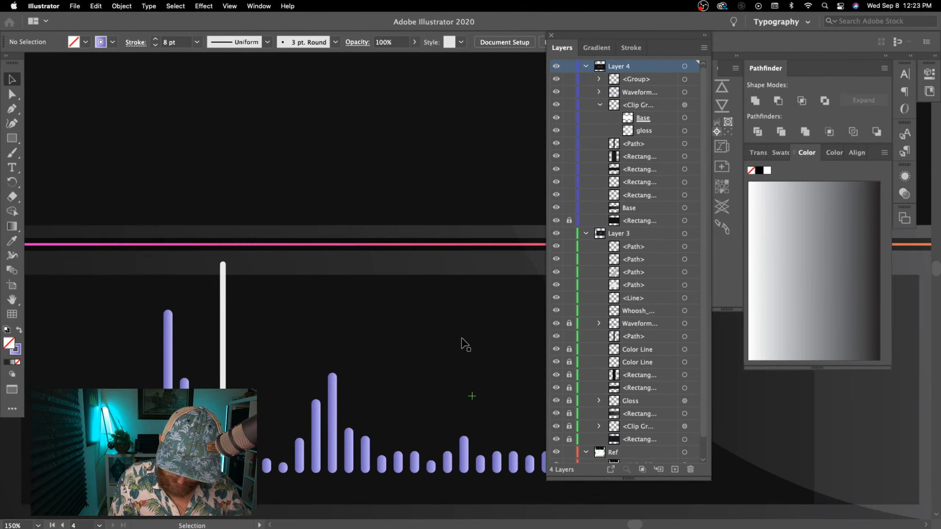
{"action": "left_click", "coordinate": [334, 451]}
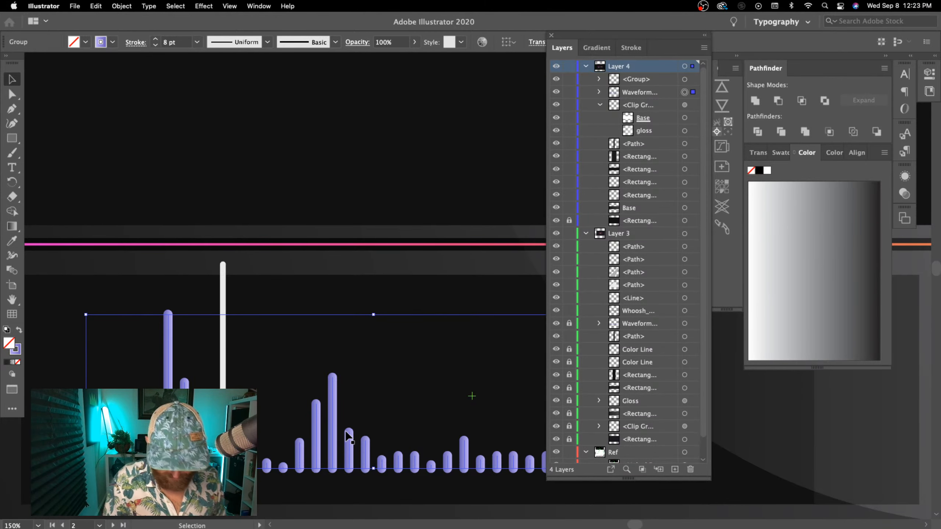
{"action": "left_click", "coordinate": [442, 163]}
{"action": "key", "text": "super+minus"}
{"action": "key", "text": "super+minus"}
{"action": "key", "text": "super+minus"}
{"action": "key", "text": "super+minus"}
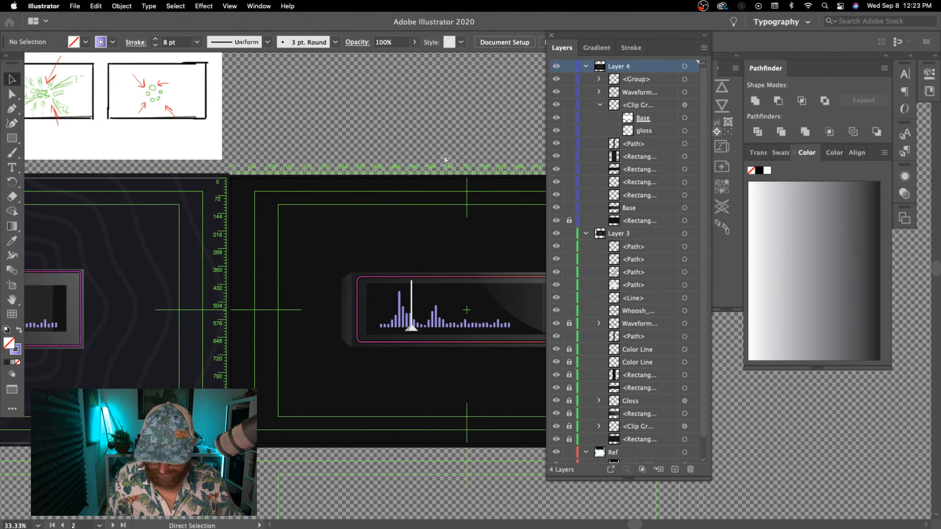
- Select a single bar path inside Layer 4's Waveform group and inspect its stroke gradient
{"action": "key", "text": "super+plus"}
{"action": "key", "text": "super+plus"}
{"action": "key", "text": "super+plus"}
{"action": "key", "text": "super+plus"}
{"action": "key", "text": "super+plus"}
{"action": "left_click_drag", "start_coordinate": [353, 417], "coordinate": [422, 228]}
{"action": "key", "text": "super+plus"}
{"action": "key", "text": "super+plus"}
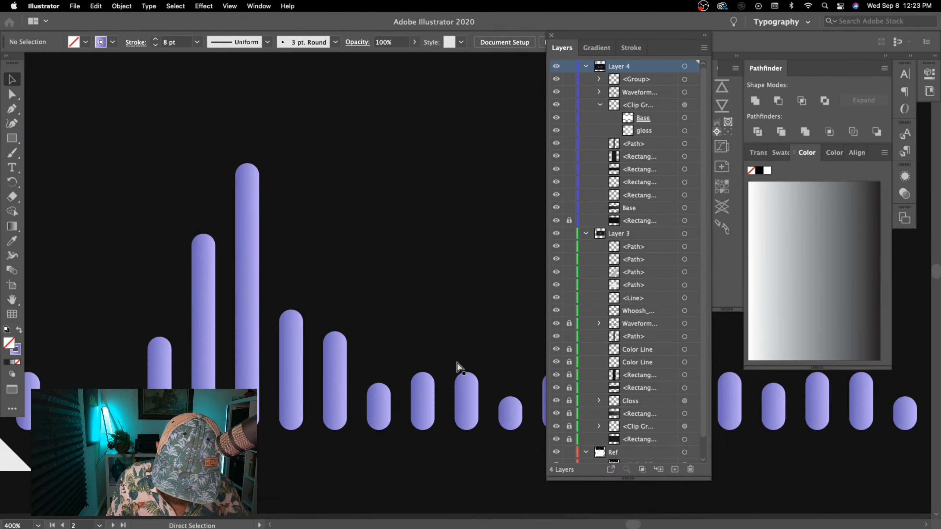
{"action": "left_click", "coordinate": [338, 392]}
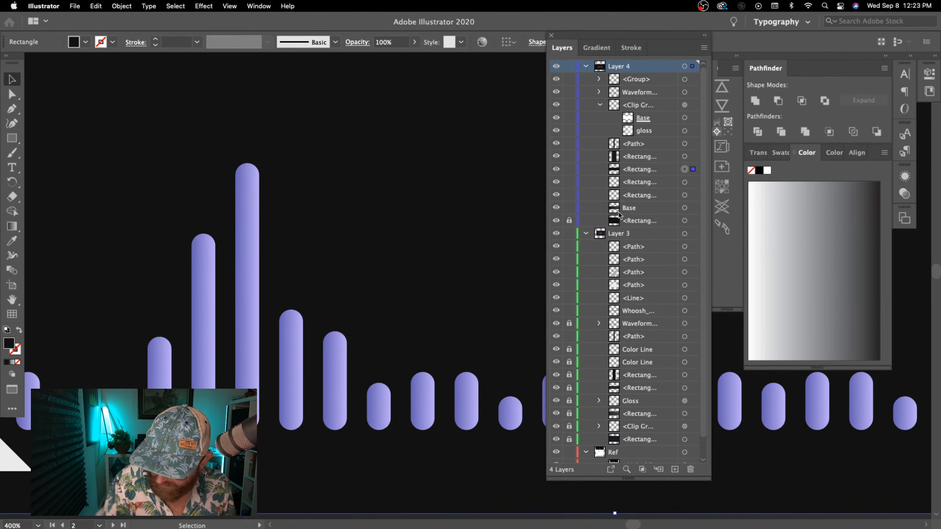
{"action": "left_click", "coordinate": [683, 92]}
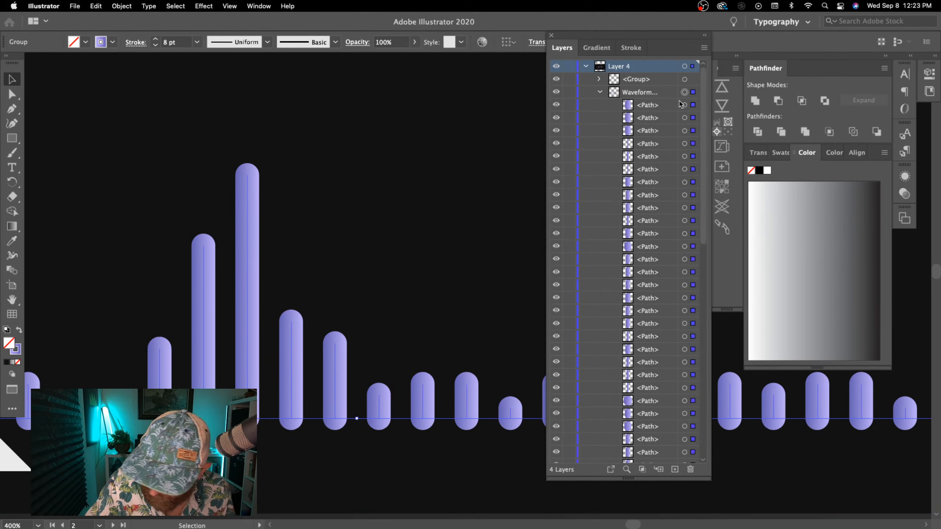
{"action": "left_click", "coordinate": [684, 117]}
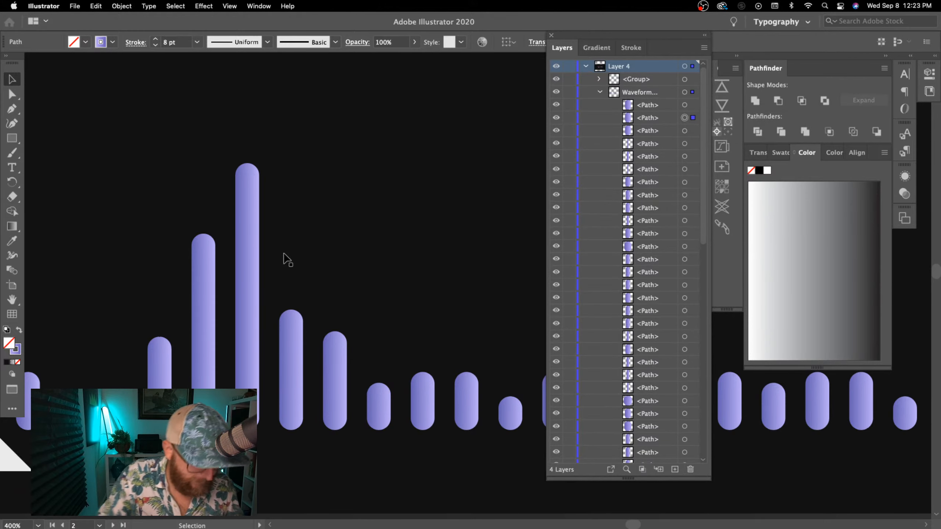
{"action": "double_click", "coordinate": [18, 352]}
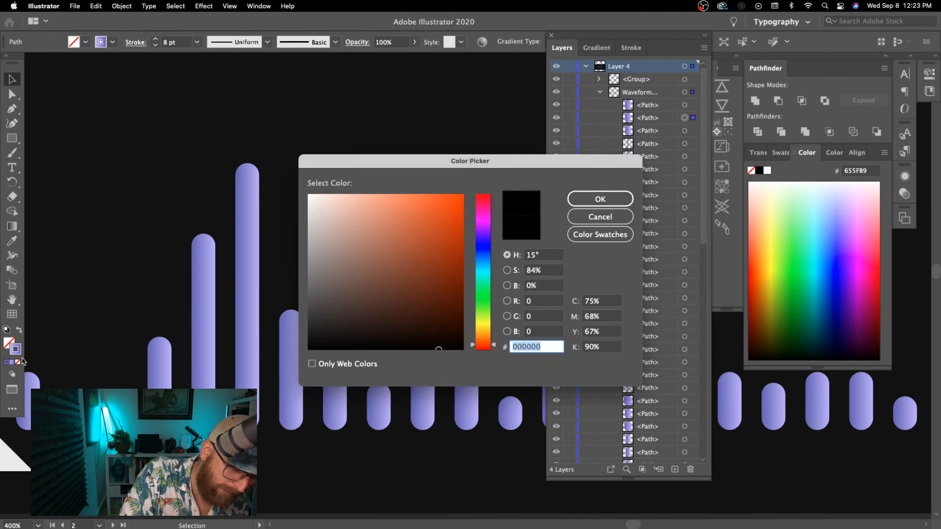
{"action": "left_click", "coordinate": [600, 216]}
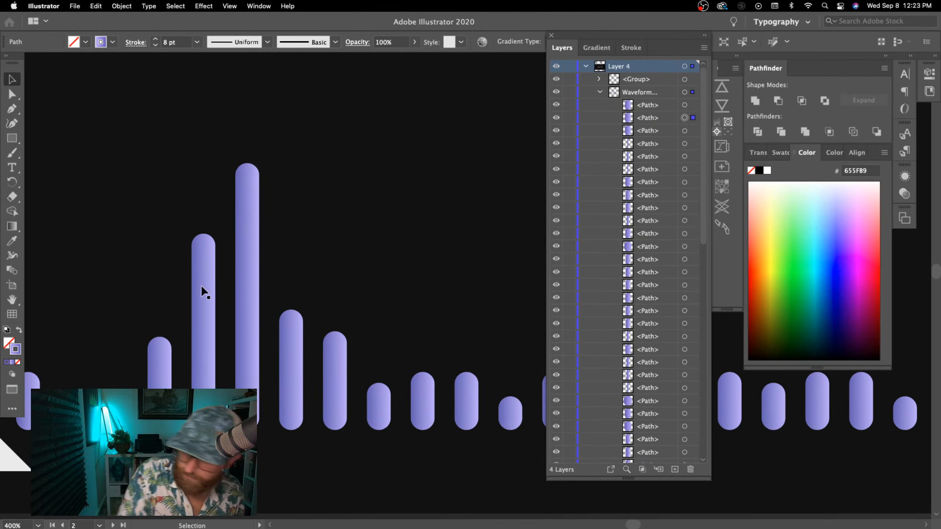
{"action": "left_click", "coordinate": [596, 47]}
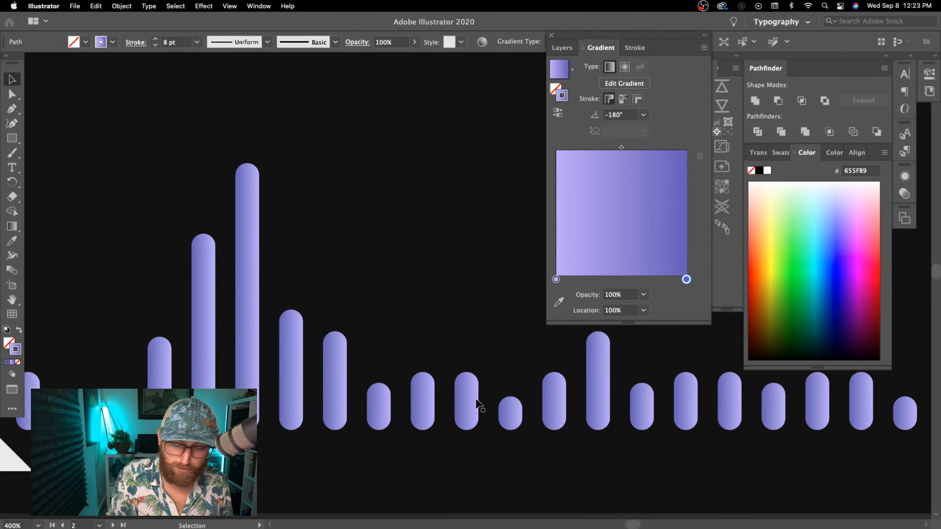
- Deselect the bar and compare the device designs on the two artboards
{"action": "key", "text": "super+minus"}
{"action": "key", "text": "super+minus"}
{"action": "key", "text": "super+minus"}
{"action": "key", "text": "super+minus"}
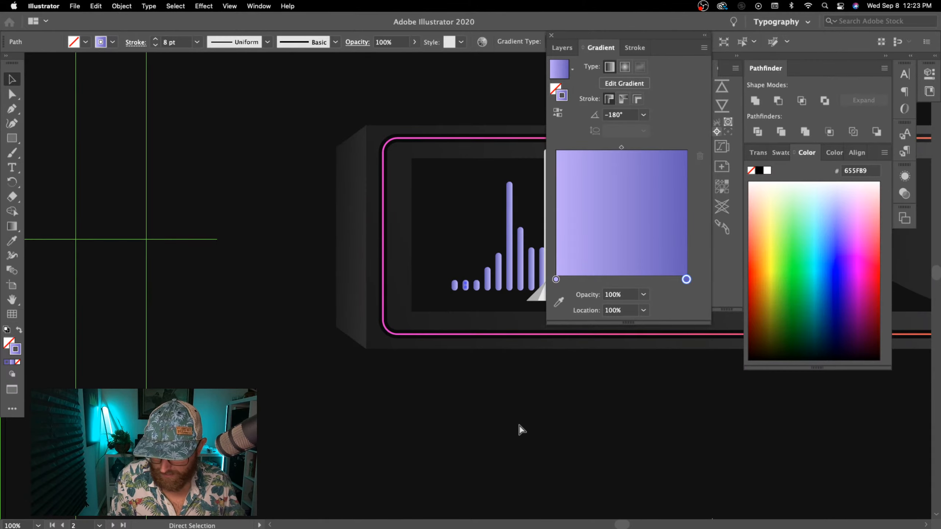
{"action": "left_click", "coordinate": [518, 426]}
{"action": "key", "text": "super+minus"}
{"action": "left_click_drag", "start_coordinate": [512, 404], "coordinate": [215, 455]}
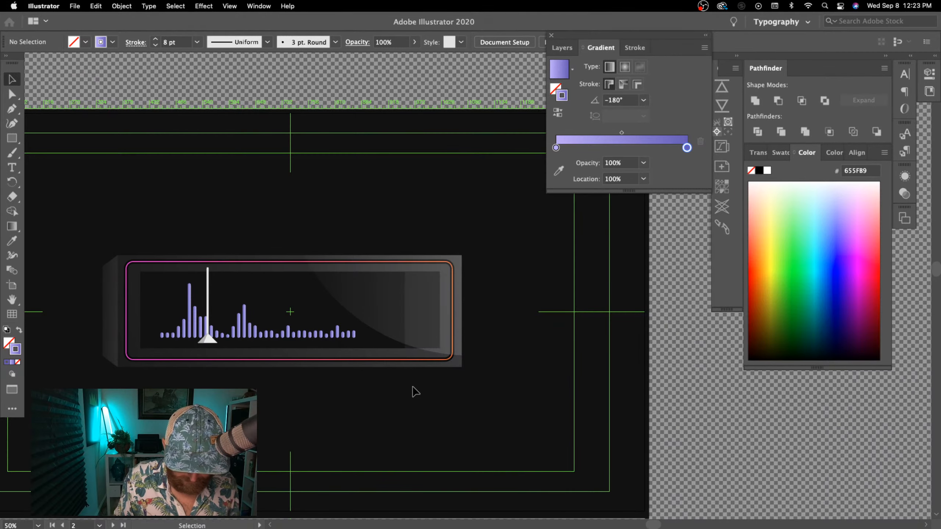
{"action": "key", "text": "super+minus"}
{"action": "key", "text": "super+minus"}
{"action": "key", "text": "super+minus"}
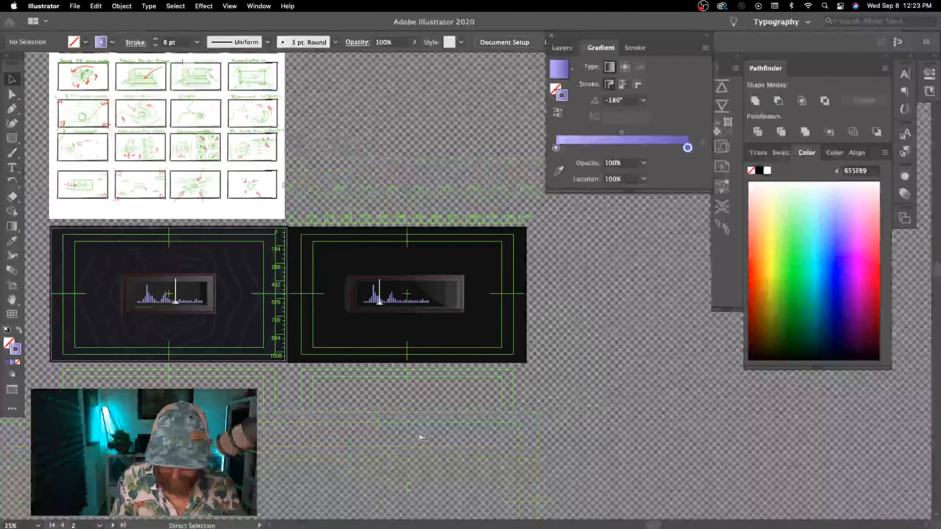
{"action": "scroll", "coordinate": [411, 434], "scroll_direction": "left", "scroll_amount": 2}
{"action": "key", "text": "super+equal"}
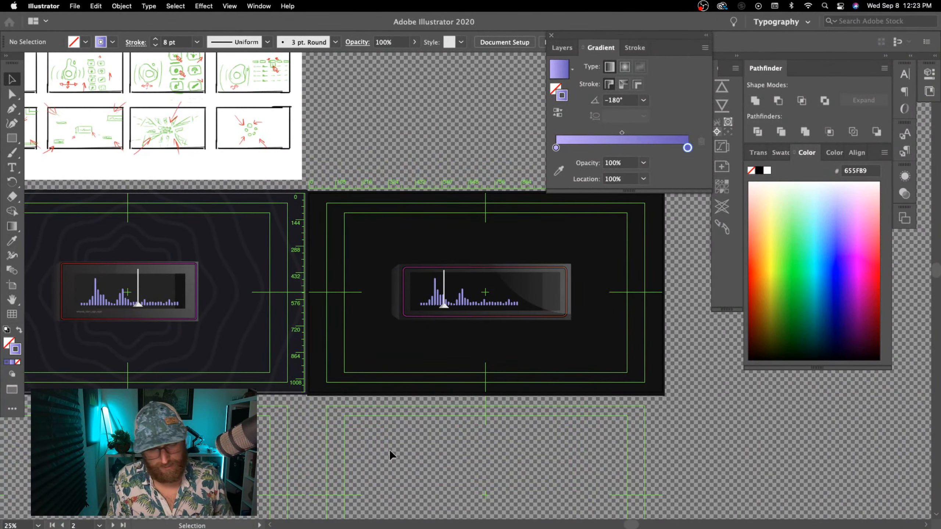
{"action": "scroll", "coordinate": [390, 450], "scroll_direction": "left", "scroll_amount": 3}
{"action": "left_click", "coordinate": [326, 363]}
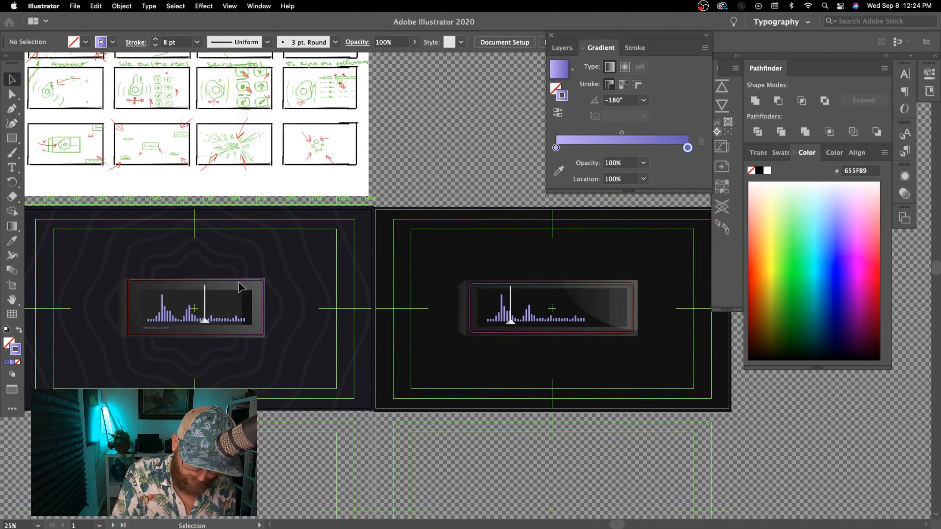
{"action": "scroll", "coordinate": [389, 450], "scroll_direction": "right", "scroll_amount": 3}
{"action": "scroll", "coordinate": [389, 450], "scroll_direction": "up", "scroll_amount": 1}
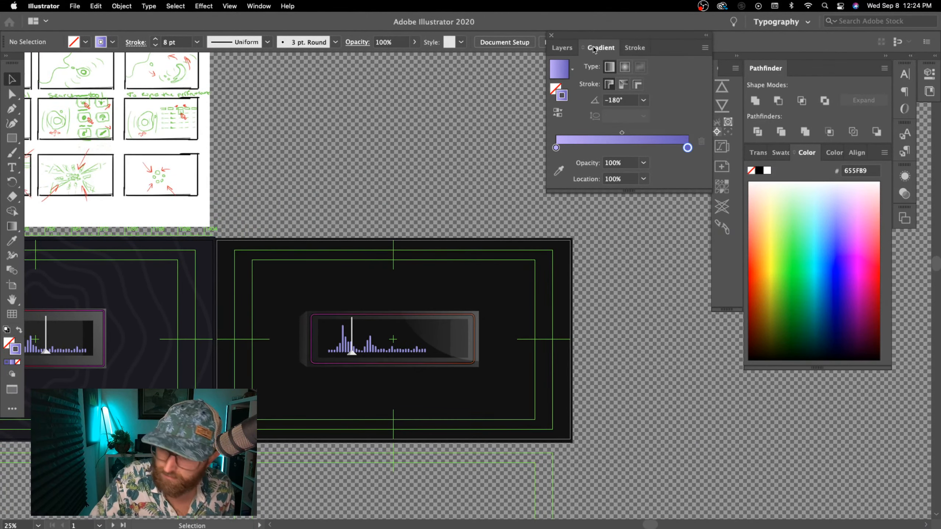
- Collapse the Waveform group and draw a large circle centred on the second artboard in Layer 4, extending past its upper and lower edges
{"action": "left_click", "coordinate": [562, 47]}
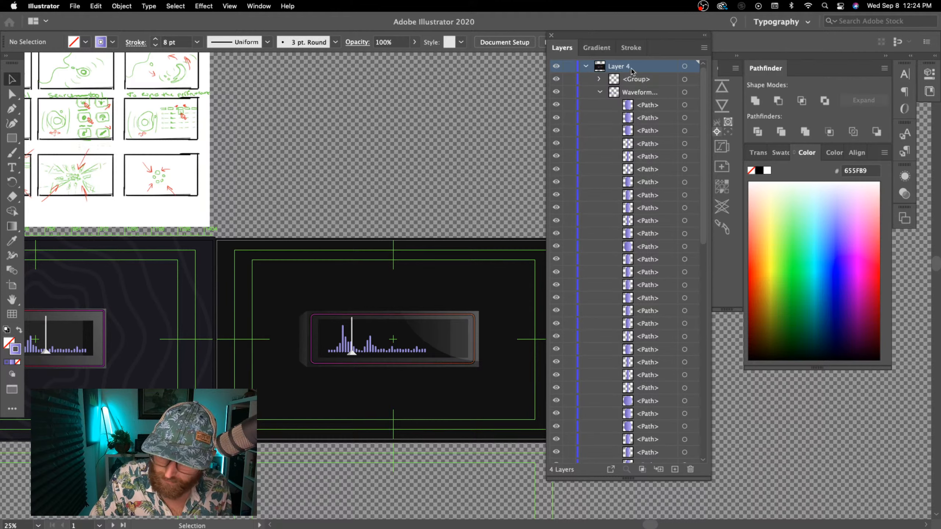
{"action": "left_click", "coordinate": [600, 92]}
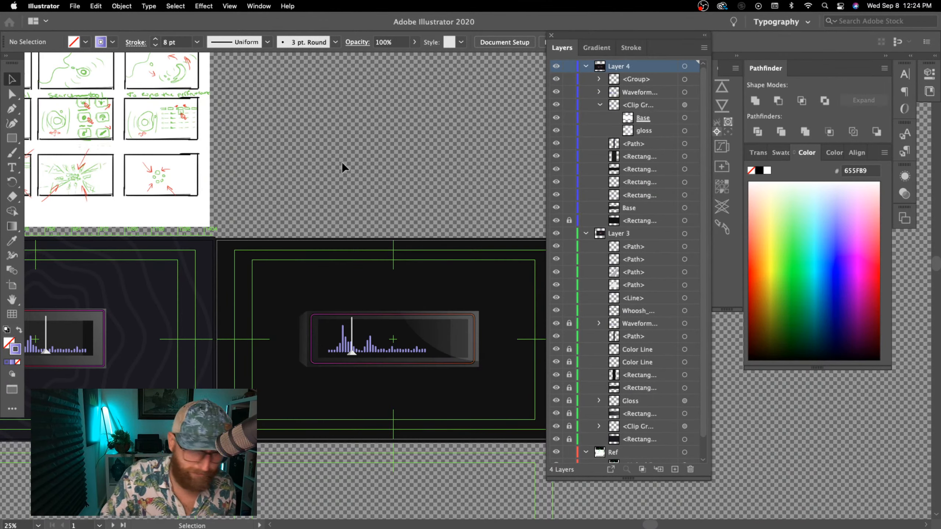
{"action": "left_click", "coordinate": [11, 139]}
{"action": "left_click", "coordinate": [69, 152]}
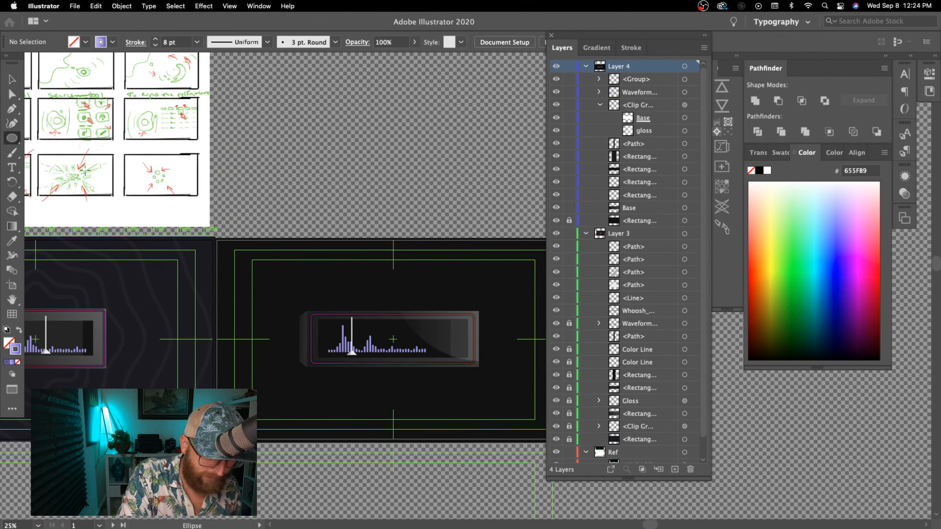
{"action": "left_click_drag", "start_coordinate": [394, 338], "coordinate": [434, 465]}
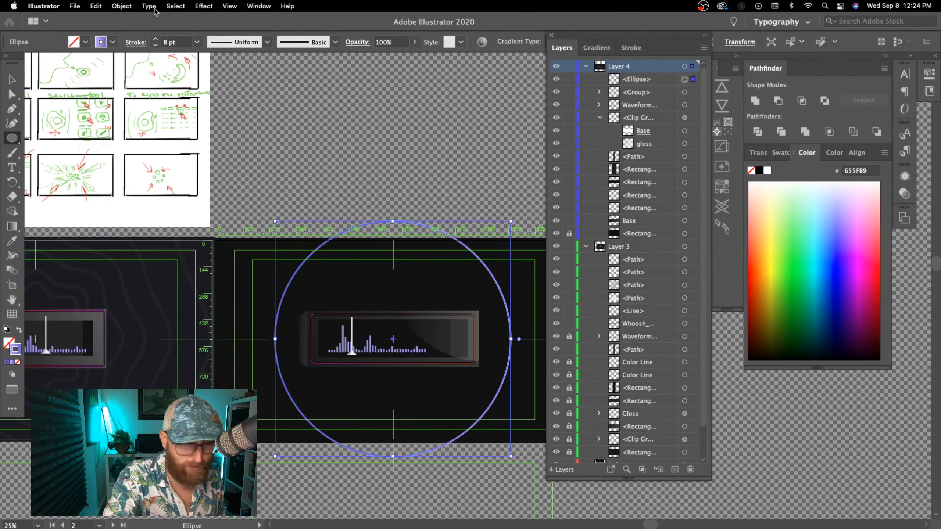
- Apply a Zig Zag effect to the large circle with a 25 px absolute size, 4 ridges per segment and smooth points
{"action": "left_click", "coordinate": [204, 6]}
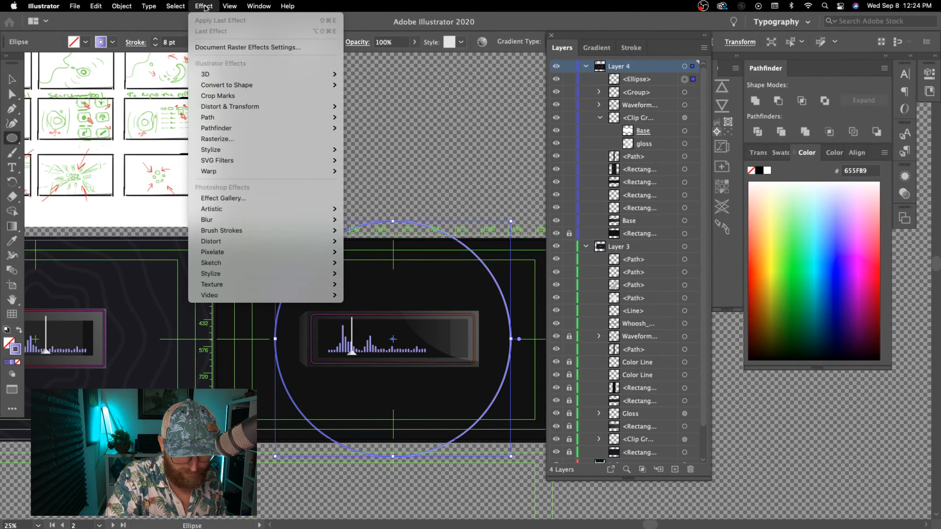
{"action": "mouse_move", "coordinate": [315, 106]}
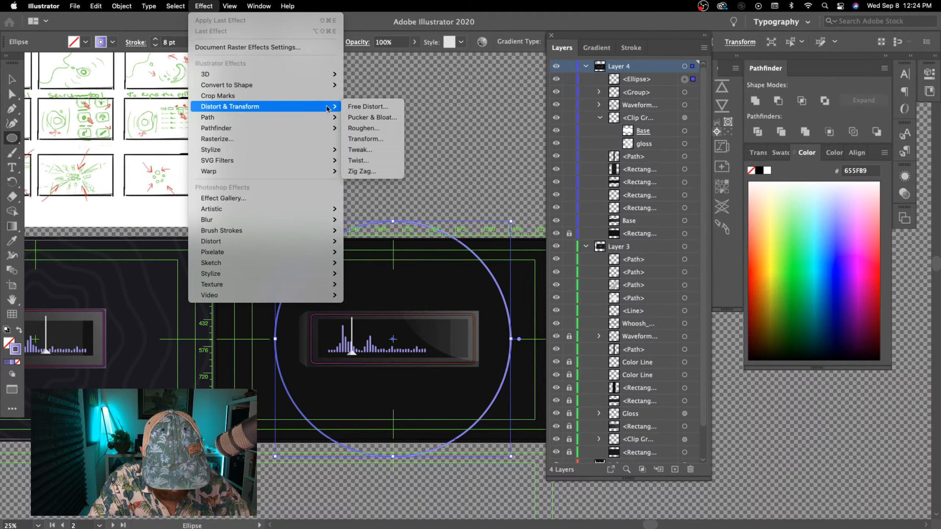
{"action": "left_click", "coordinate": [382, 173]}
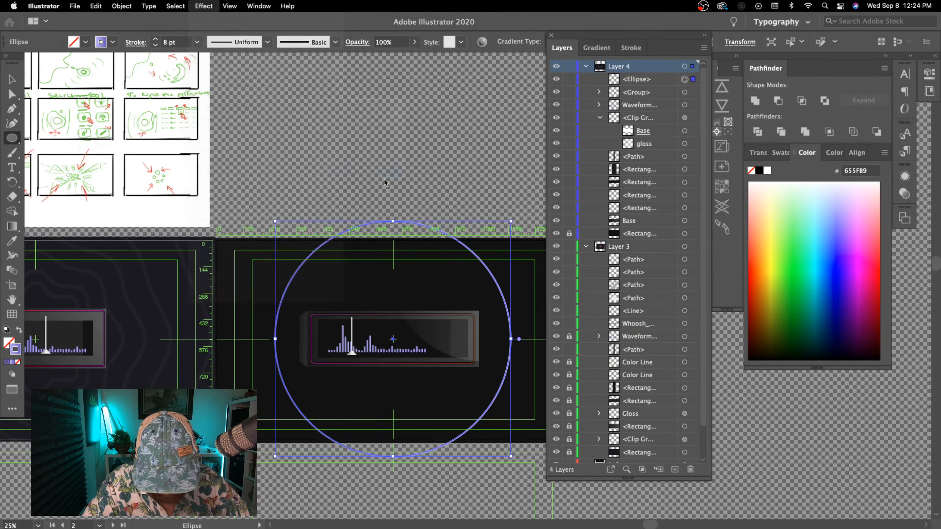
{"action": "left_click", "coordinate": [682, 335]}
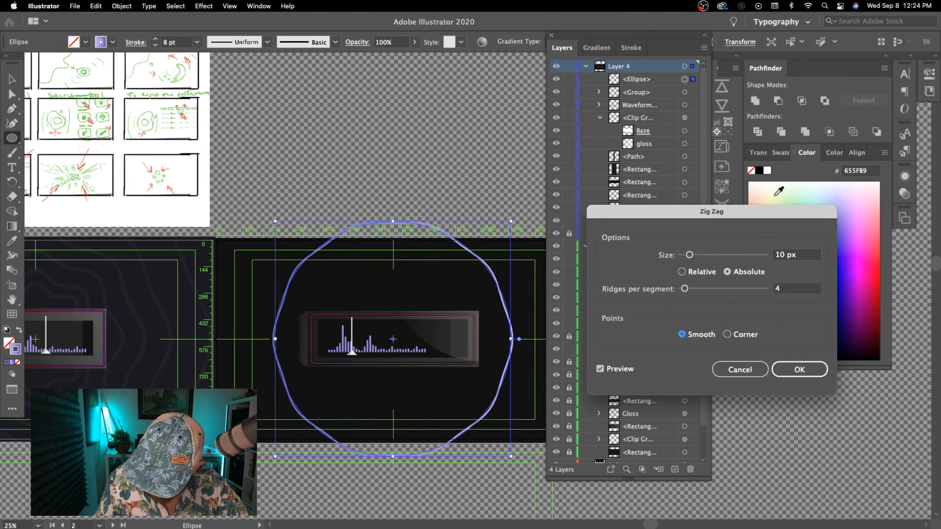
{"action": "left_click_drag", "start_coordinate": [690, 255], "coordinate": [703, 258]}
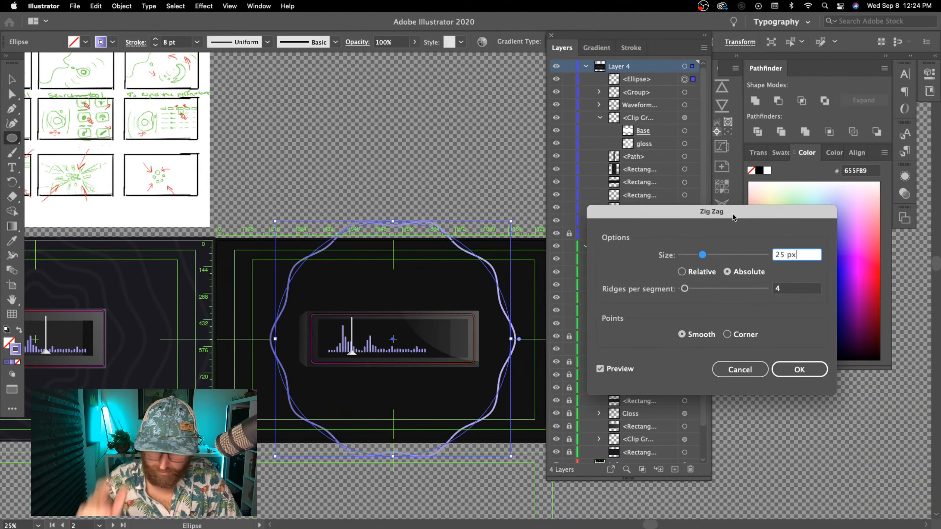
{"action": "left_click", "coordinate": [793, 370]}
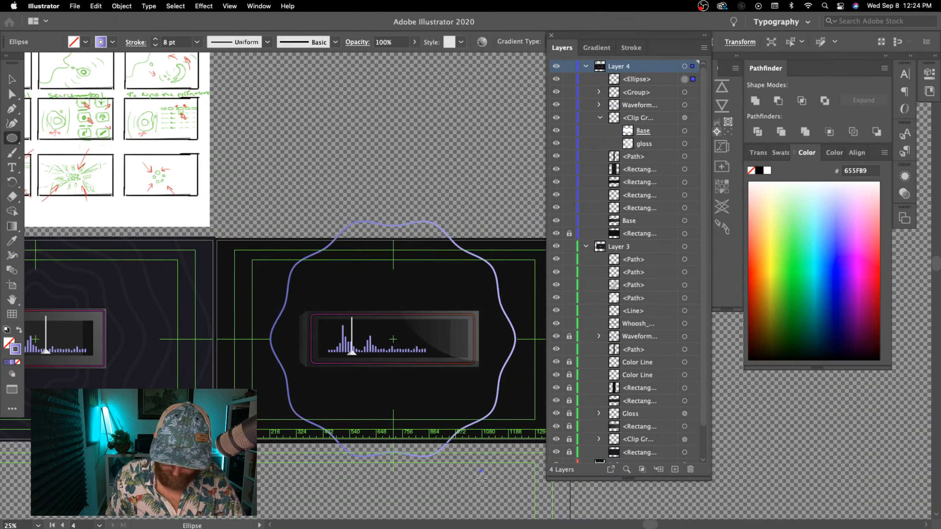
- Delete the small stray path just below the second artboard
{"action": "key", "text": "v"}
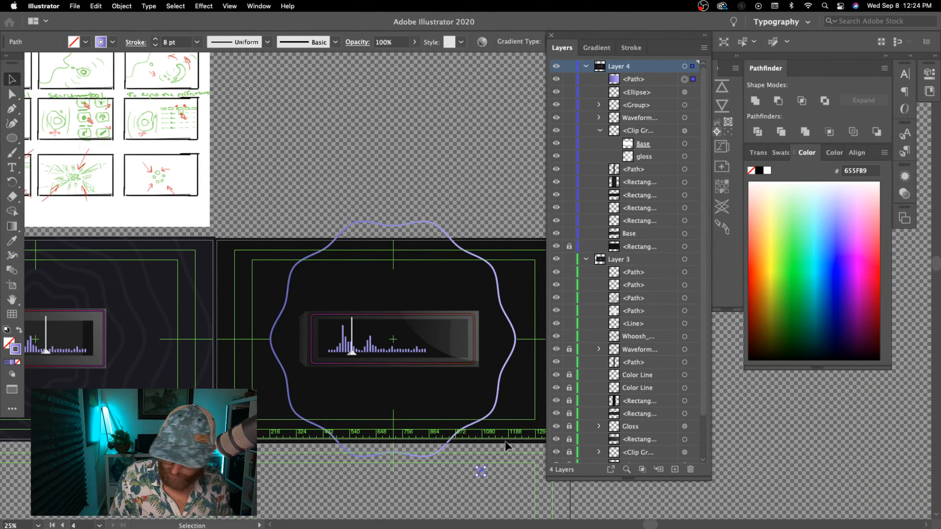
{"action": "left_click_drag", "start_coordinate": [507, 441], "coordinate": [478, 475]}
{"action": "key", "text": "Delete"}
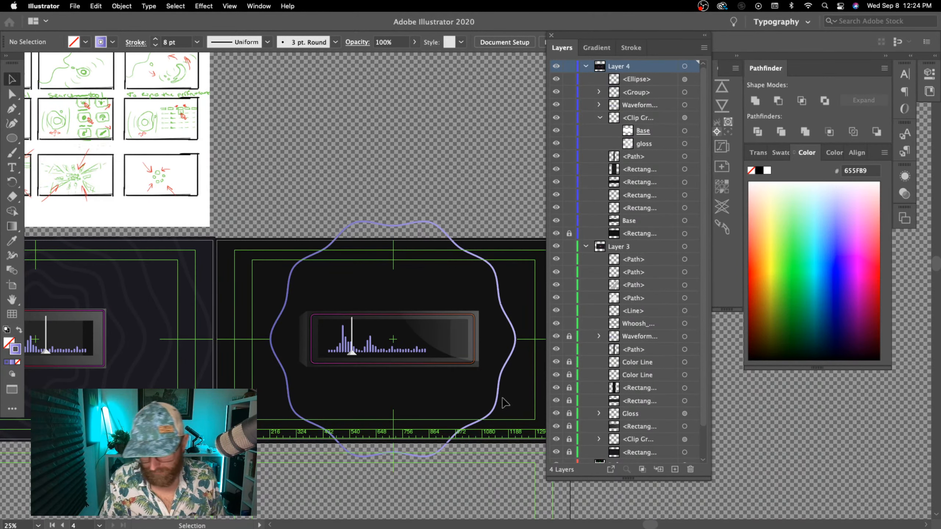
- Move the wavy ring down Layer 4's stacking order, placing it behind the device and directly above the locked background rectangle
{"action": "left_click", "coordinate": [501, 374]}
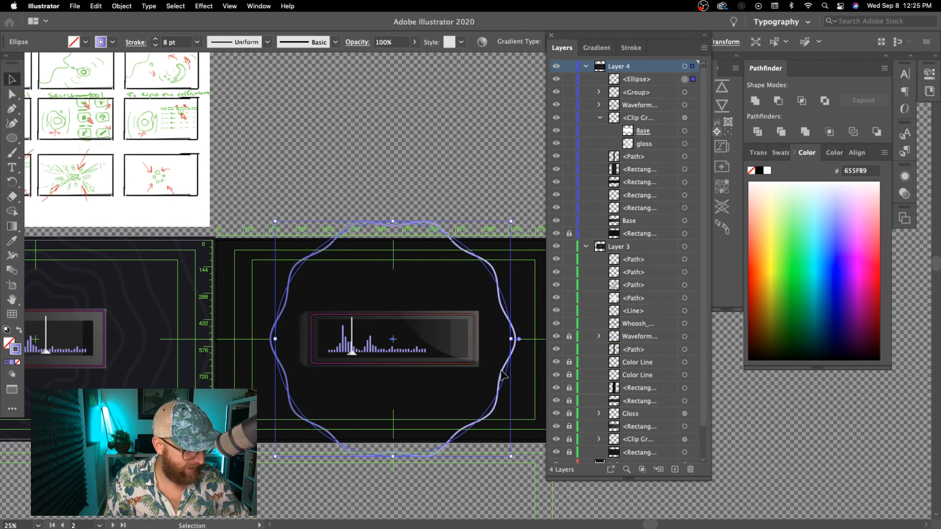
{"action": "key", "text": "super+="}
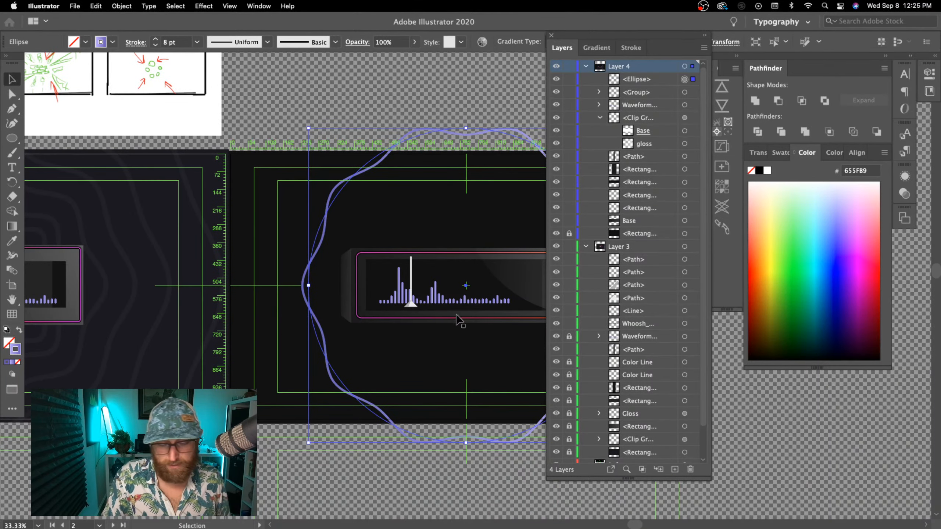
{"action": "left_click_drag", "start_coordinate": [501, 463], "coordinate": [386, 476]}
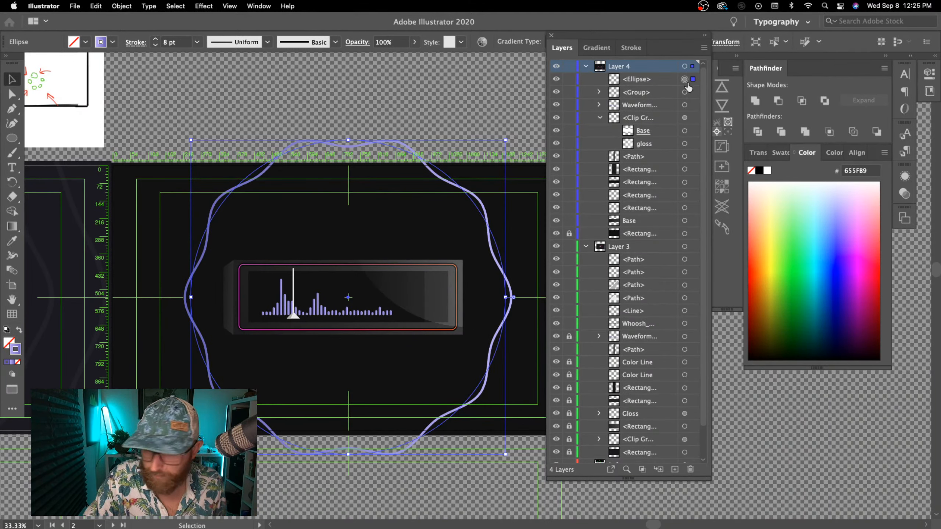
{"action": "left_click", "coordinate": [603, 118]}
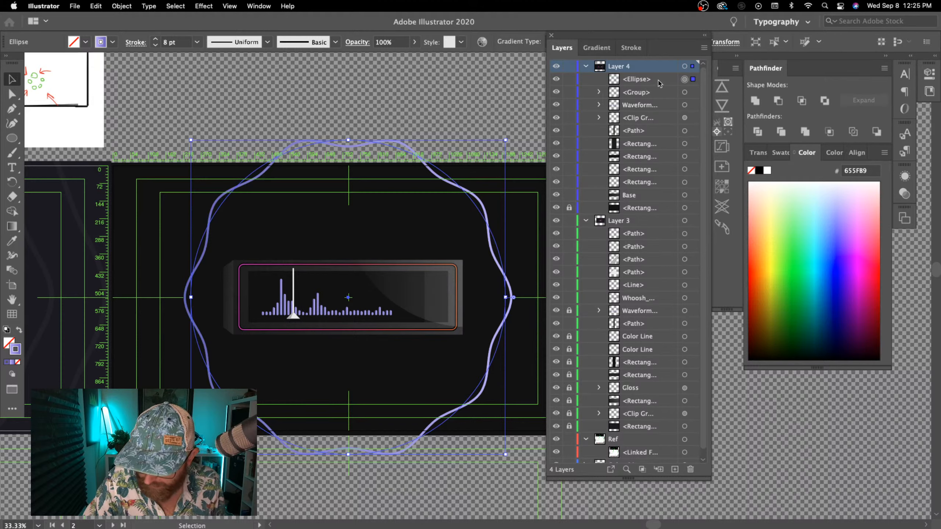
{"action": "left_click_drag", "start_coordinate": [658, 79], "coordinate": [651, 203]}
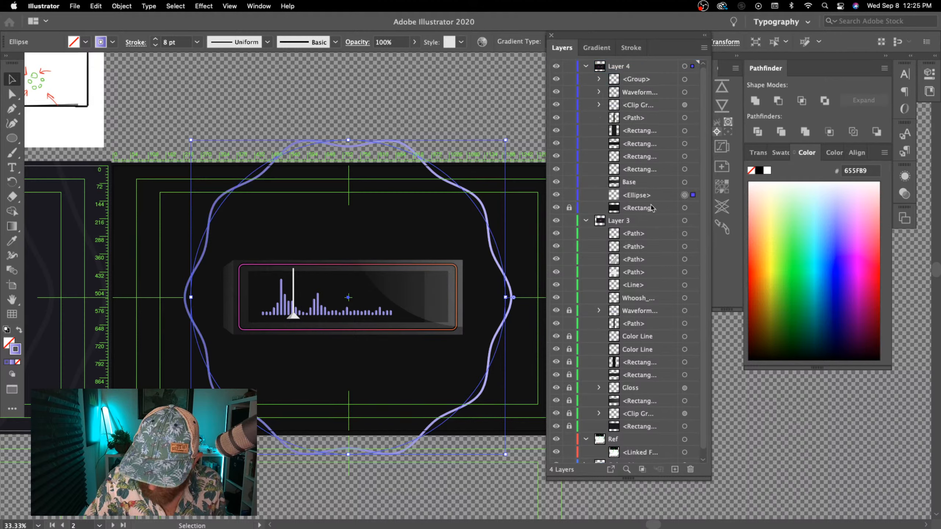
- Set the wavy ring's opacity to 50% and deselect it
{"action": "left_click", "coordinate": [393, 42]}
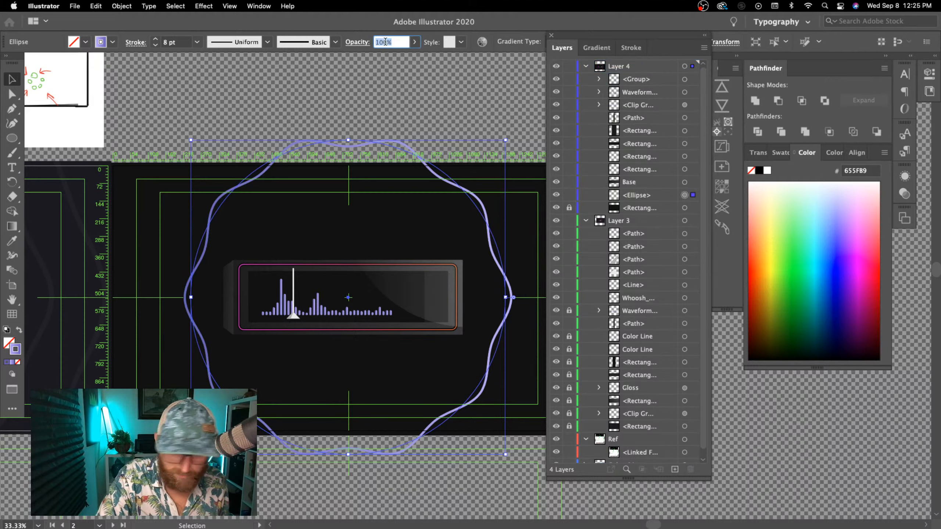
{"action": "type", "text": "50"}
{"action": "key", "text": "Return"}
{"action": "left_click", "coordinate": [480, 498]}
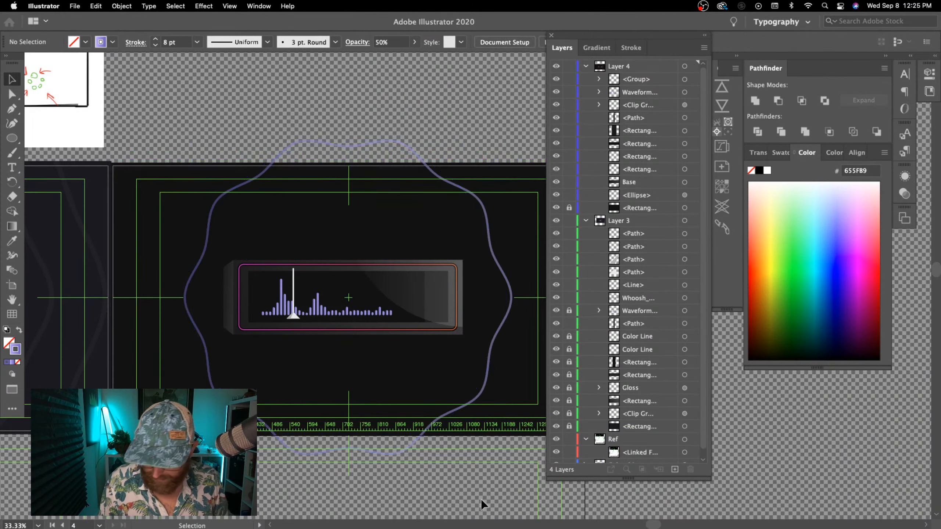
- Increase the wavy ring's stroke weight to 27 pt and check it against the first artboard's design
{"action": "key", "text": "space"}
{"action": "mouse_move", "coordinate": [211, 423]}
{"action": "left_mouse_down"}
{"action": "mouse_move", "coordinate": [276, 413]}
{"action": "mouse_move", "coordinate": [458, 435]}
{"action": "mouse_move", "coordinate": [151, 468]}
{"action": "left_mouse_up"}
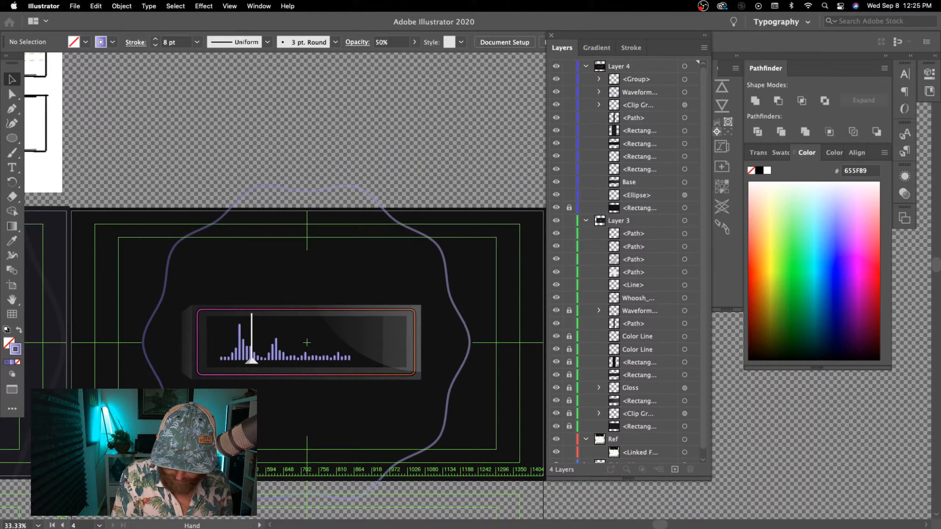
{"action": "left_click", "coordinate": [455, 312]}
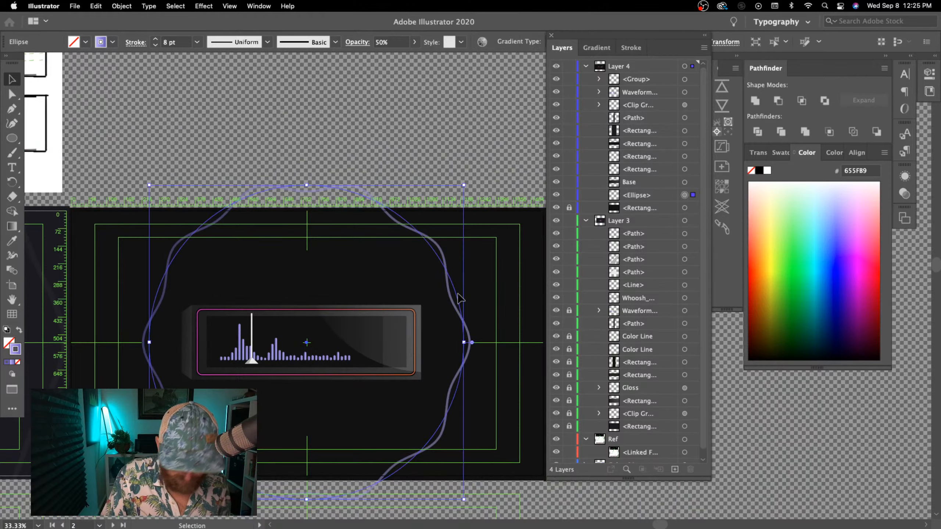
{"action": "left_click", "coordinate": [156, 39]}
{"action": "left_click", "coordinate": [156, 38]}
{"action": "left_click", "coordinate": [156, 39]}
{"action": "left_click", "coordinate": [155, 39]}
{"action": "left_click", "coordinate": [155, 38]}
{"action": "left_click", "coordinate": [156, 38]}
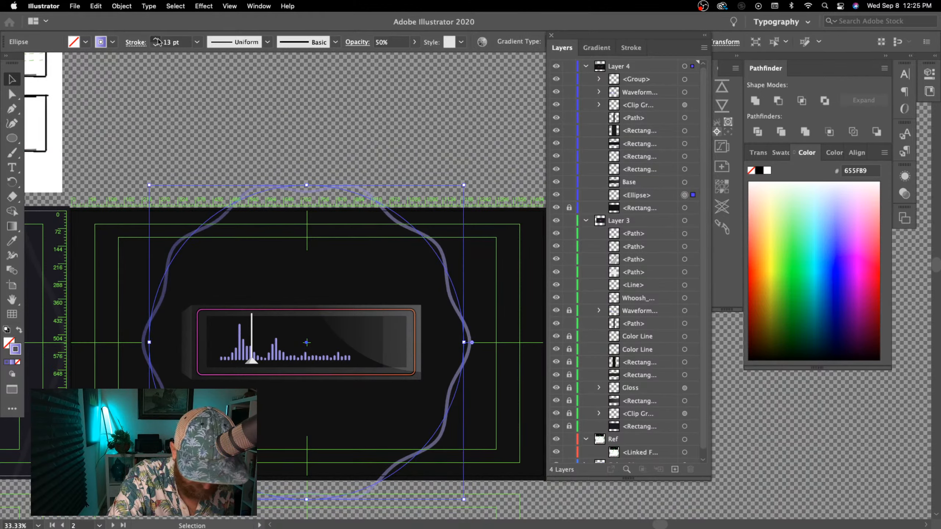
{"action": "left_click", "coordinate": [156, 39]}
{"action": "left_click", "coordinate": [156, 38]}
{"action": "left_click", "coordinate": [156, 39]}
{"action": "left_click", "coordinate": [156, 38]}
{"action": "left_click", "coordinate": [155, 39]}
{"action": "left_click", "coordinate": [155, 39]}
{"action": "left_click", "coordinate": [156, 39]}
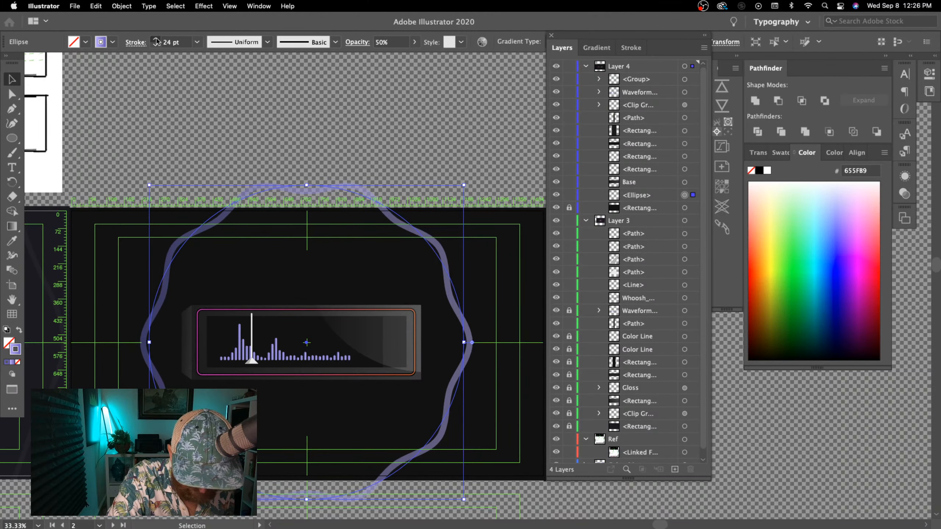
{"action": "left_click", "coordinate": [156, 39]}
{"action": "left_click", "coordinate": [156, 38]}
{"action": "left_click", "coordinate": [156, 39]}
{"action": "left_click", "coordinate": [227, 118]}
{"action": "key", "text": "super+minus"}
{"action": "key", "text": "super+minus"}
{"action": "key", "text": "super+minus"}
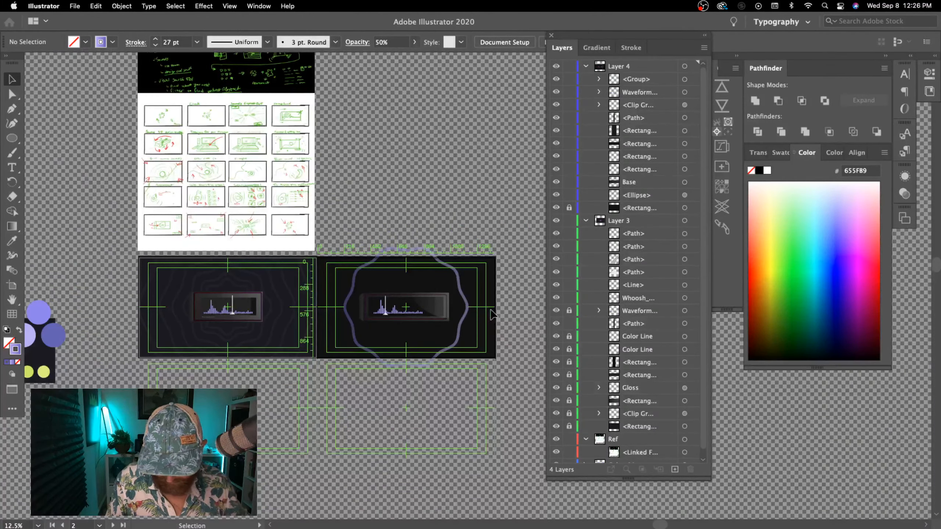
{"action": "key", "text": "super+equal"}
{"action": "key", "text": "super+equal"}
{"action": "key", "text": "super+equal"}
- Duplicate the wavy ring in place and enlarge the copy from its centre into an outer ring nearly as wide as the artboard
{"action": "left_click", "coordinate": [466, 341]}
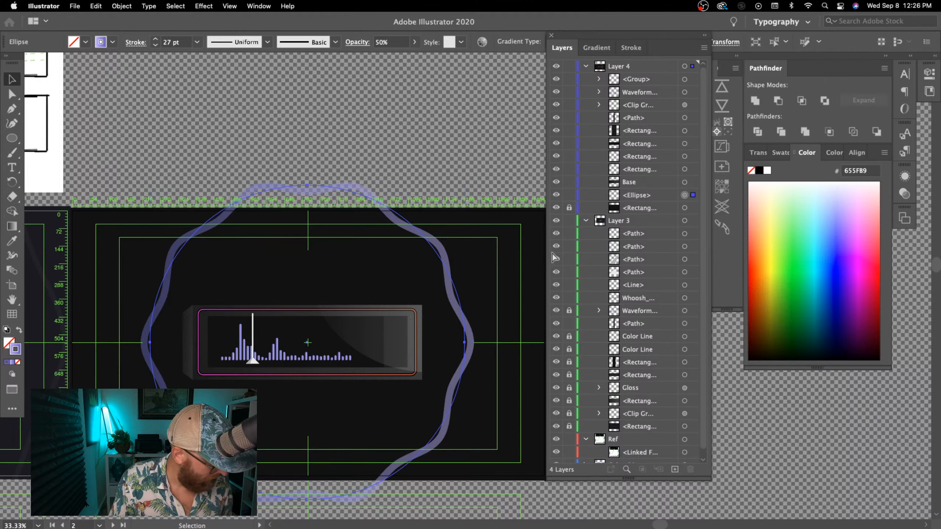
{"action": "key", "text": "super+c"}
{"action": "key", "text": "super+f"}
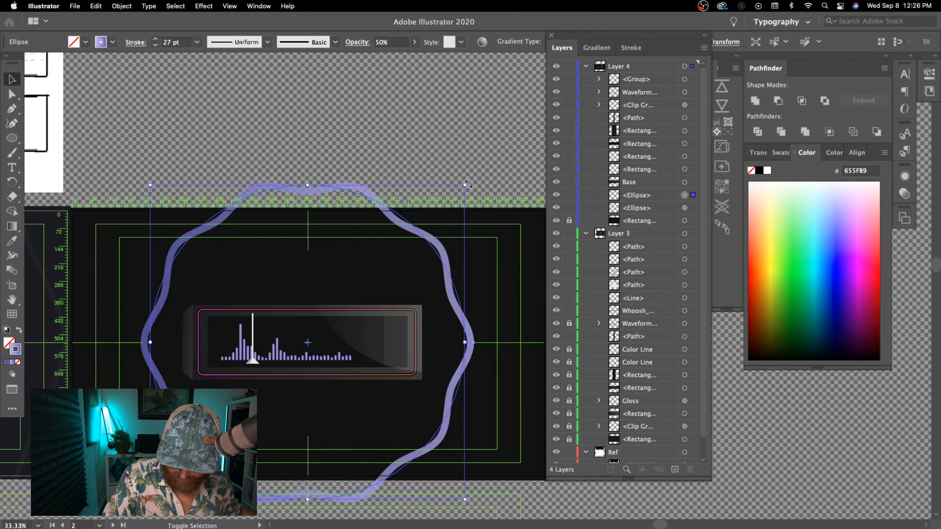
{"action": "left_click_drag", "start_coordinate": [465, 184], "coordinate": [521, 130]}
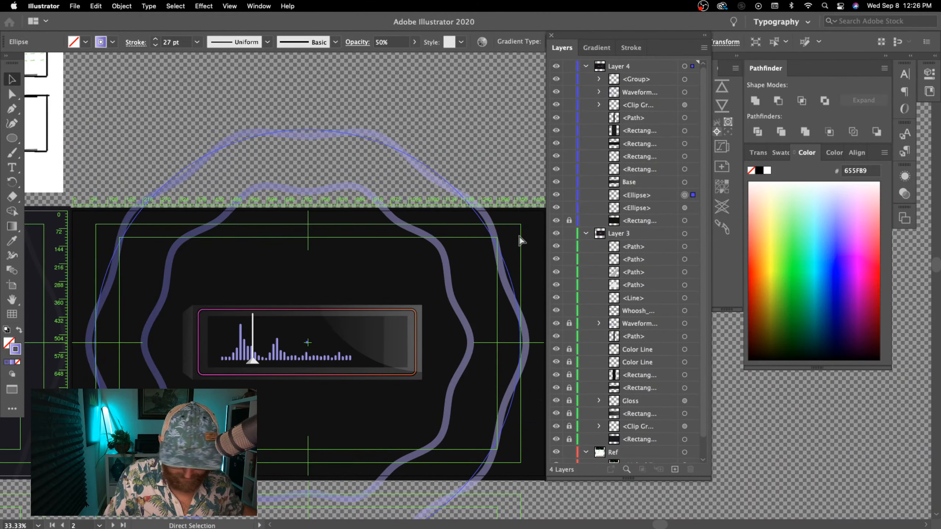
{"action": "key", "text": "super+minus"}
{"action": "left_click_drag", "start_coordinate": [487, 462], "coordinate": [273, 479]}
{"action": "left_click_drag", "start_coordinate": [449, 159], "coordinate": [549, 190]}
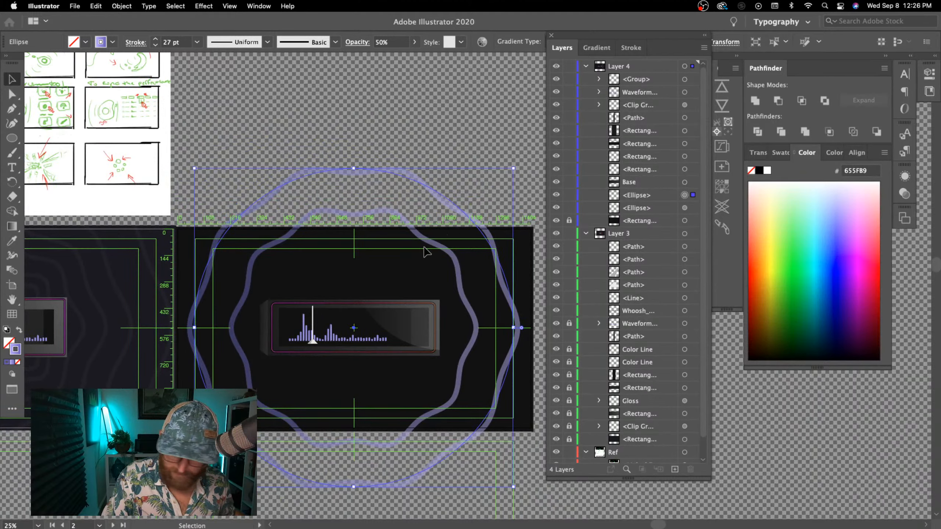
- Duplicate the original, smaller ring in place and shrink the copy around its centre into an inner ring narrower than the device
{"action": "left_click", "coordinate": [436, 247]}
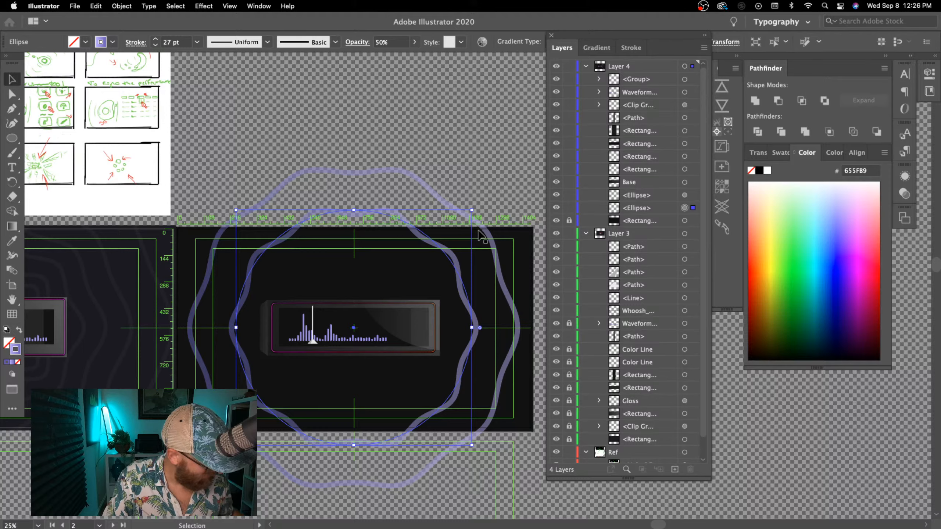
{"action": "key", "text": "super+c"}
{"action": "key", "text": "super+f"}
{"action": "left_click_drag", "start_coordinate": [471, 211], "coordinate": [429, 265]}
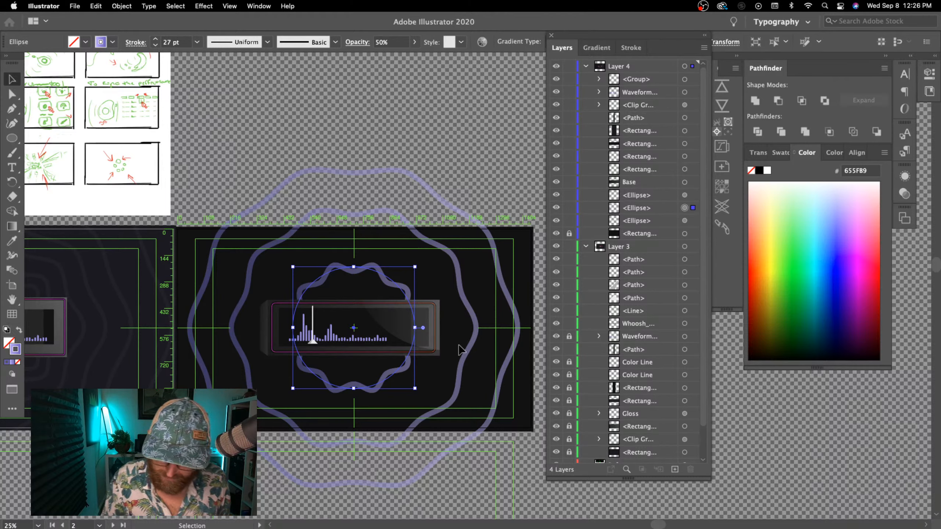
- Edit the innermost ring's existing Zig Zag effect, reducing its size to 4 px, and deselect the ring
{"action": "left_click", "coordinate": [259, 6]}
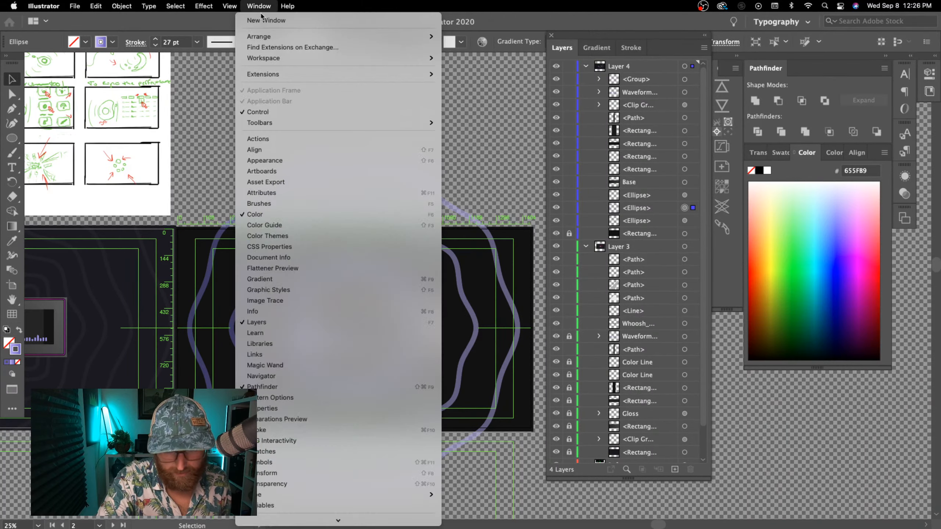
{"action": "left_click", "coordinate": [265, 160]}
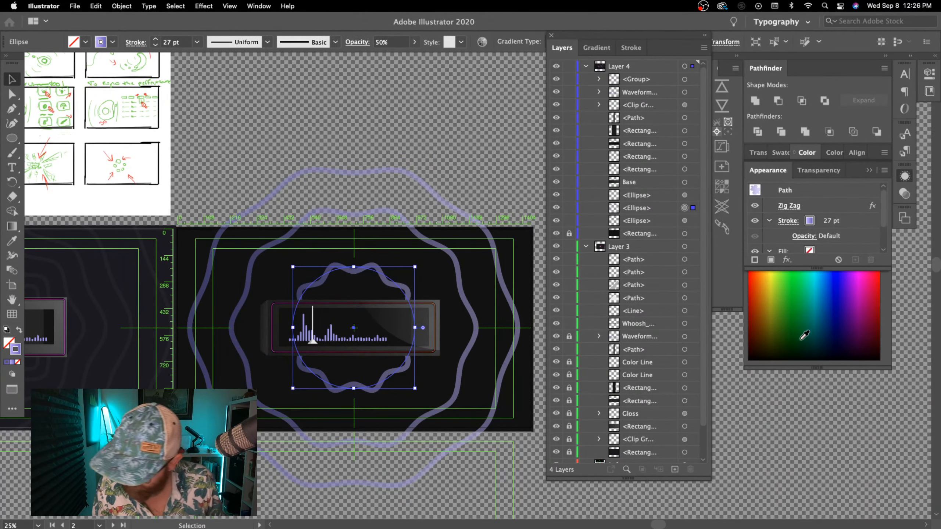
{"action": "left_click_drag", "start_coordinate": [768, 171], "coordinate": [469, 88]}
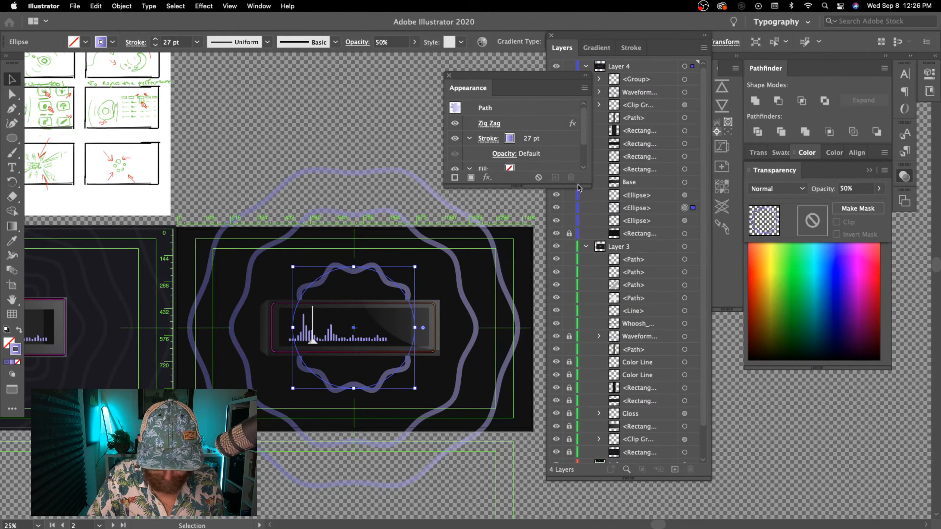
{"action": "left_click", "coordinate": [489, 123]}
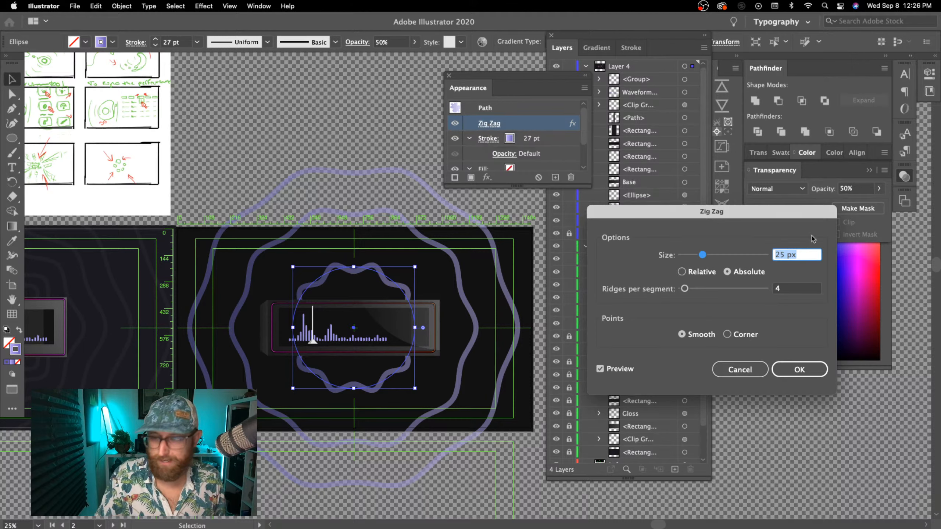
{"action": "left_click_drag", "start_coordinate": [793, 215], "coordinate": [760, 226]}
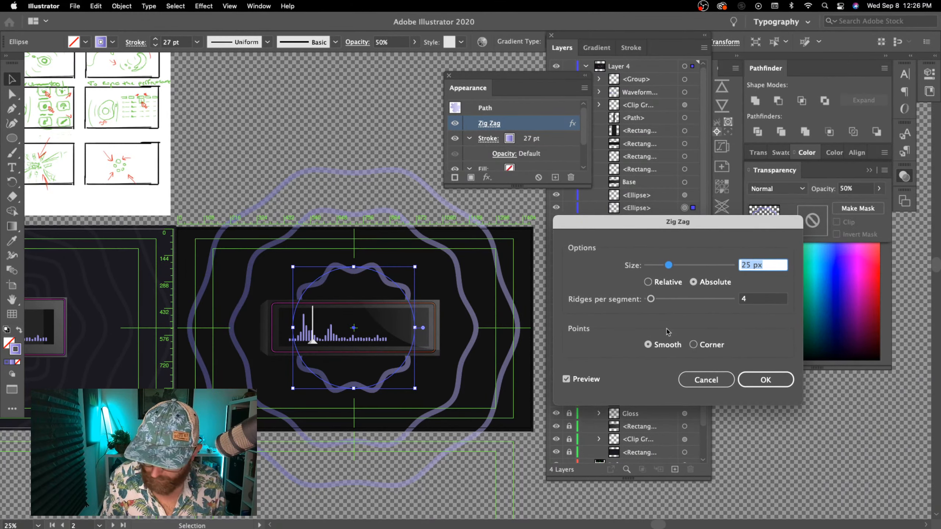
{"action": "left_click_drag", "start_coordinate": [669, 268], "coordinate": [656, 268]}
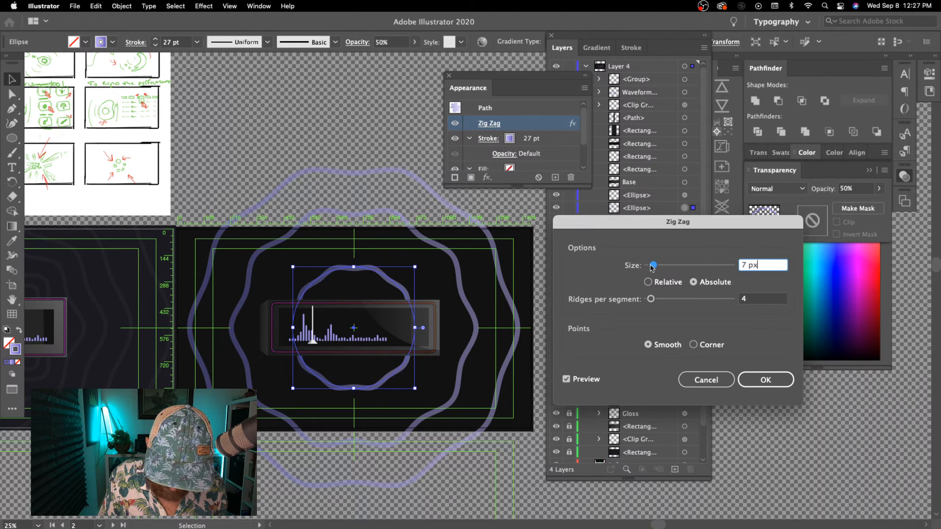
{"action": "left_click_drag", "start_coordinate": [651, 273], "coordinate": [650, 274]}
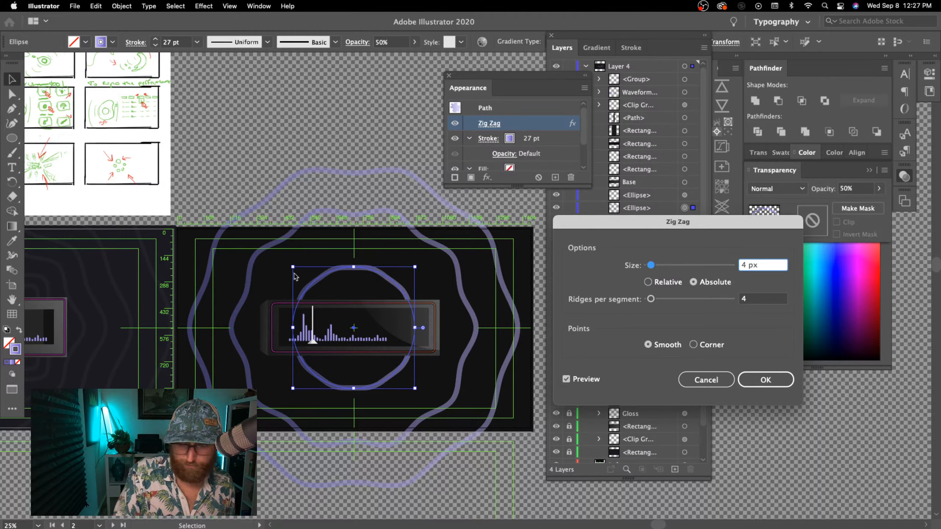
{"action": "left_click", "coordinate": [766, 379]}
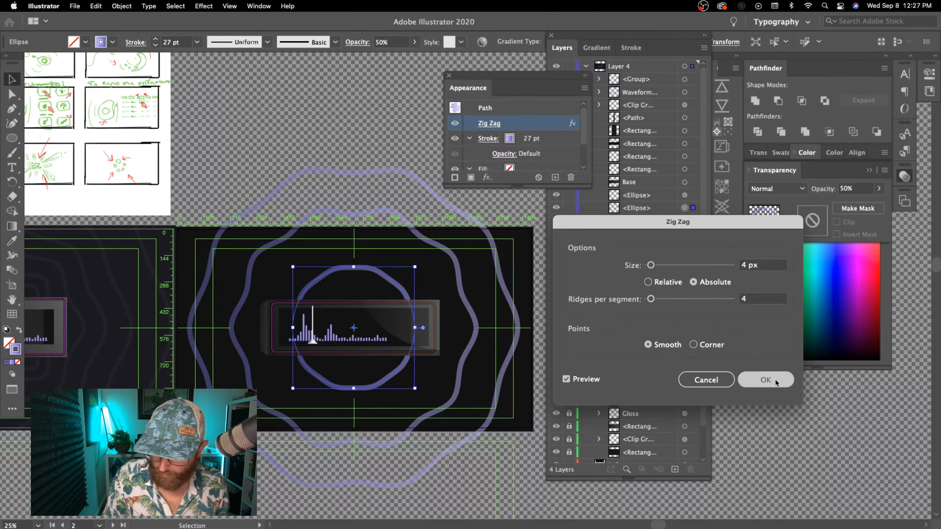
{"action": "left_click", "coordinate": [441, 197]}
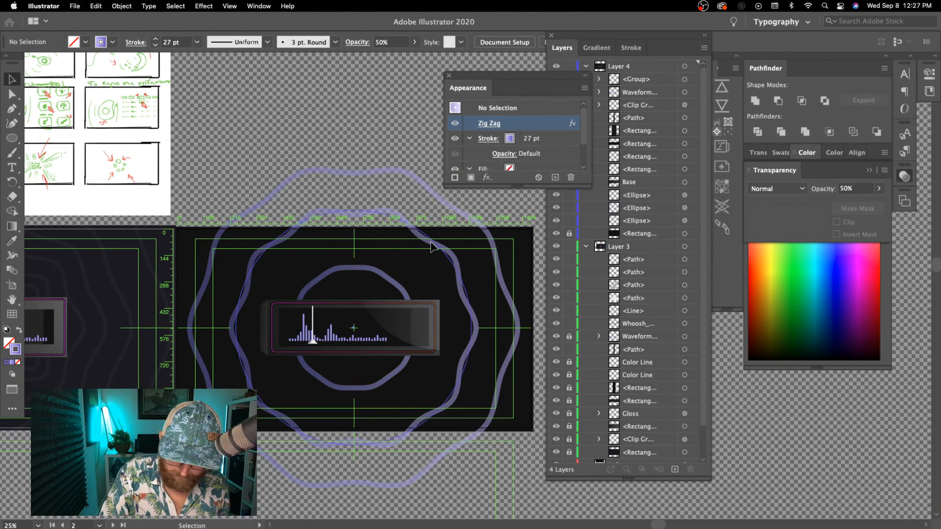
- Edit the existing Zig Zag effect on the second-largest ring, setting its size to 18 px
{"action": "left_click", "coordinate": [434, 246]}
{"action": "left_click", "coordinate": [489, 124]}
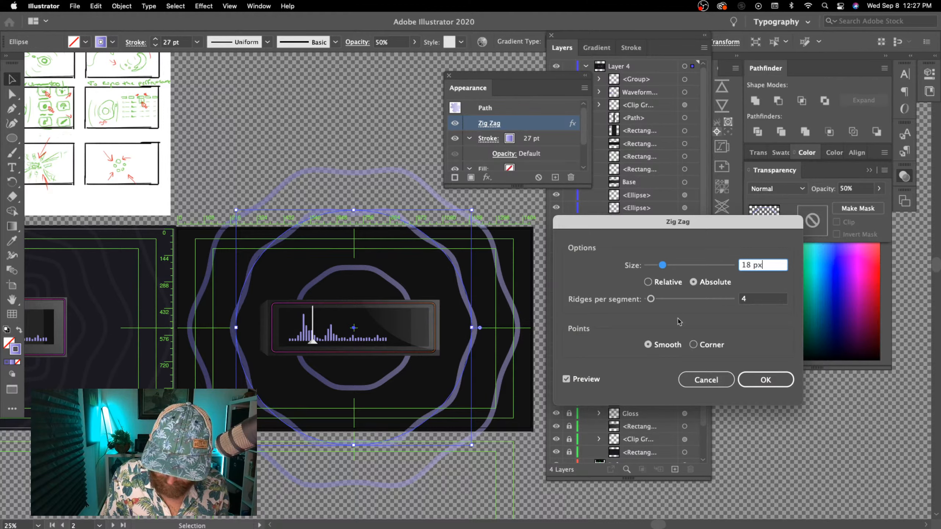
{"action": "left_click", "coordinate": [765, 379]}
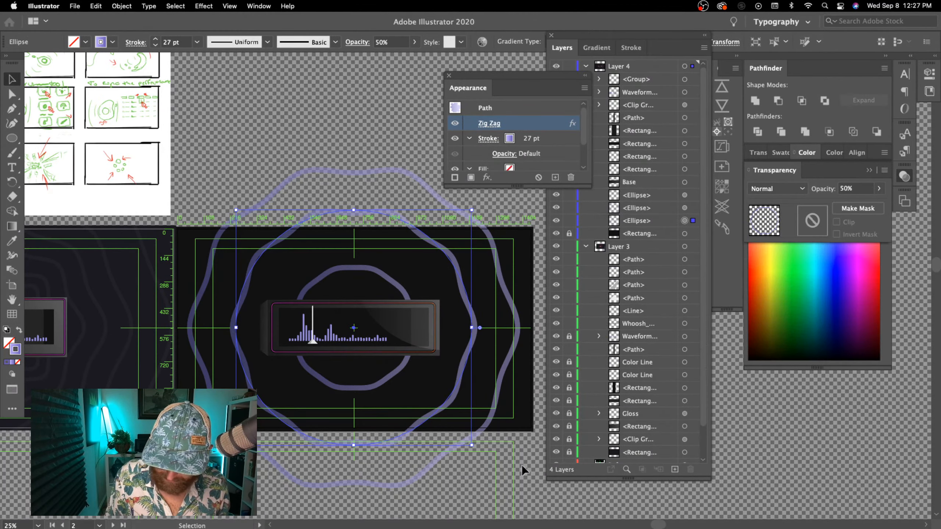
- Duplicate the smallest ring in place and shrink the copy around its centre until it is slightly taller than the device
{"action": "left_click", "coordinate": [388, 278]}
{"action": "key", "text": "a"}
{"action": "key", "text": "super+c"}
{"action": "key", "text": "super+f"}
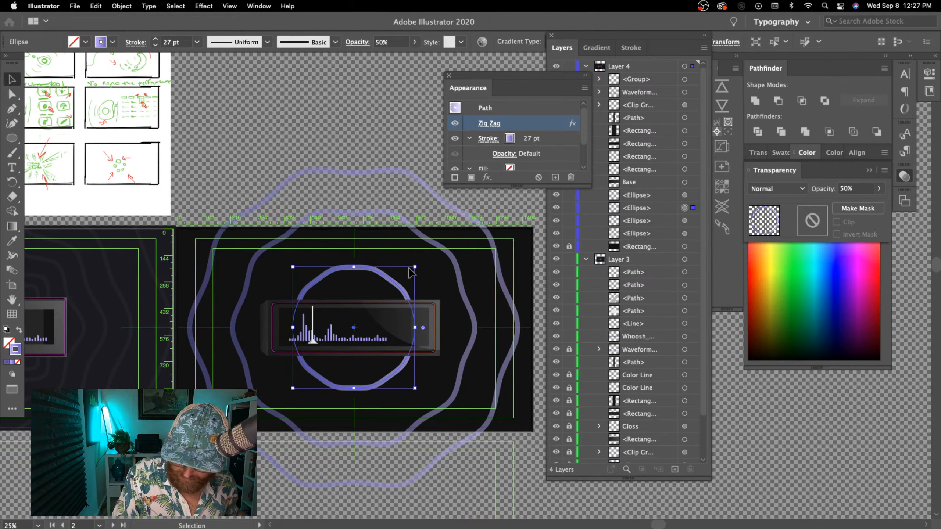
{"action": "left_click_drag", "start_coordinate": [414, 267], "coordinate": [398, 292]}
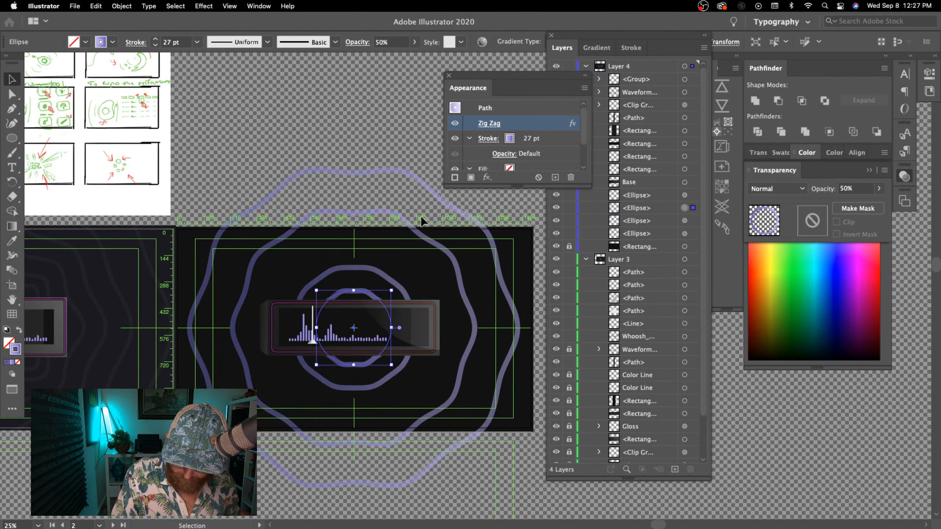
- Set the new innermost ring's Zig Zag size to 0 px and deselect the ring
{"action": "left_click", "coordinate": [489, 124]}
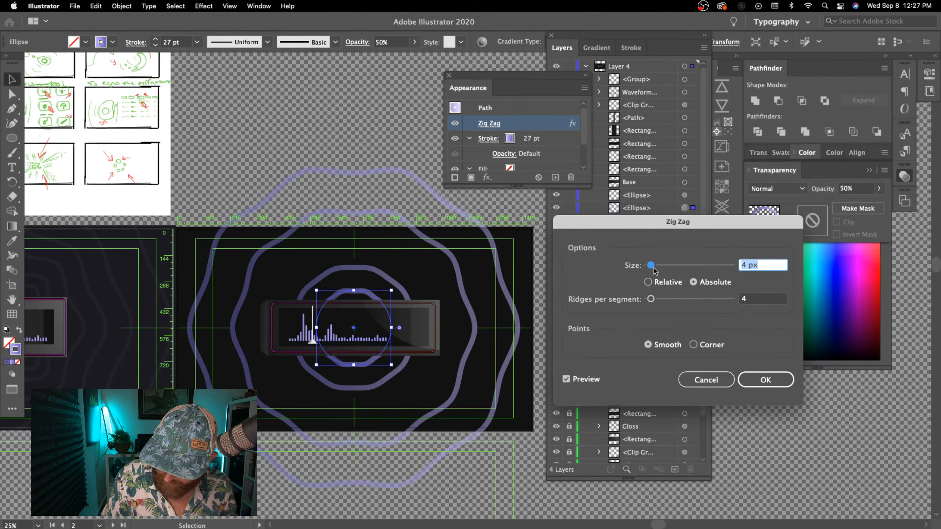
{"action": "left_click_drag", "start_coordinate": [651, 265], "coordinate": [647, 271]}
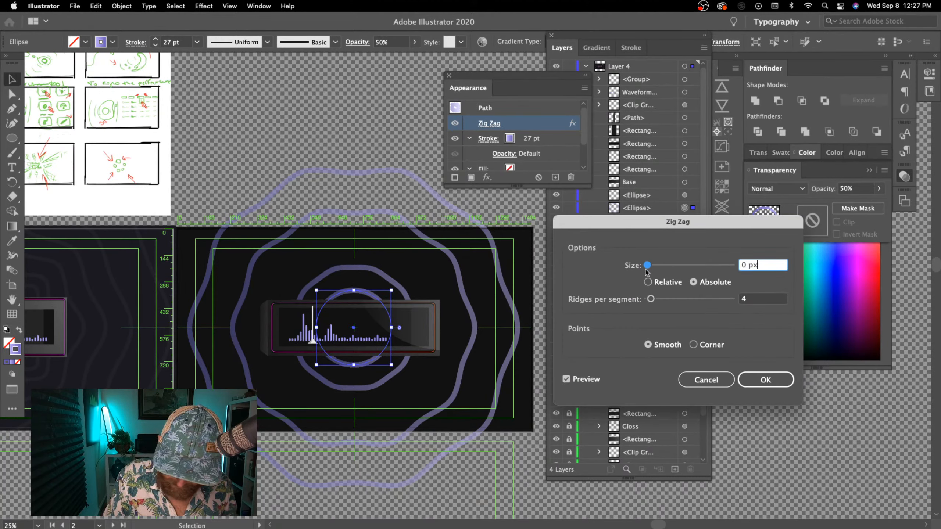
{"action": "left_click", "coordinate": [765, 380]}
{"action": "left_click", "coordinate": [515, 452]}
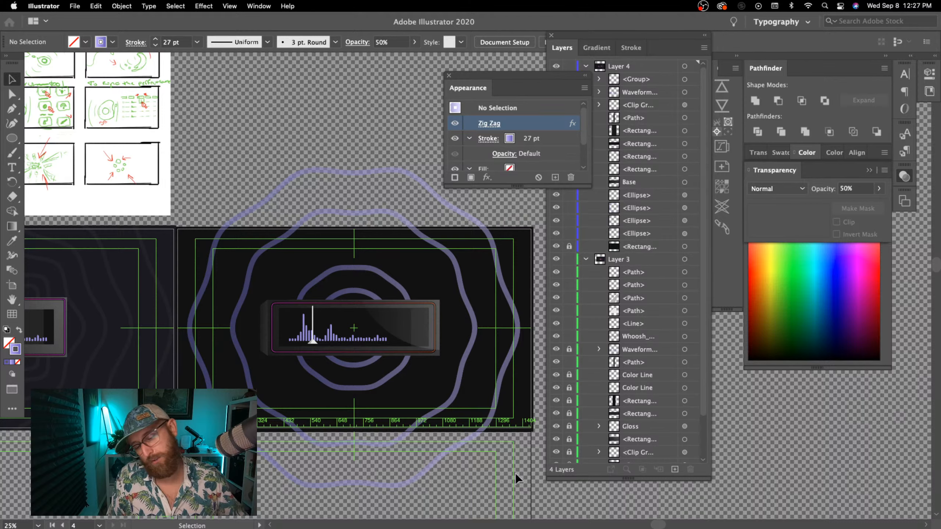
- Enlarge the second-smallest ring from its centre until it is nearly as wide as the device
{"action": "left_click", "coordinate": [388, 282]}
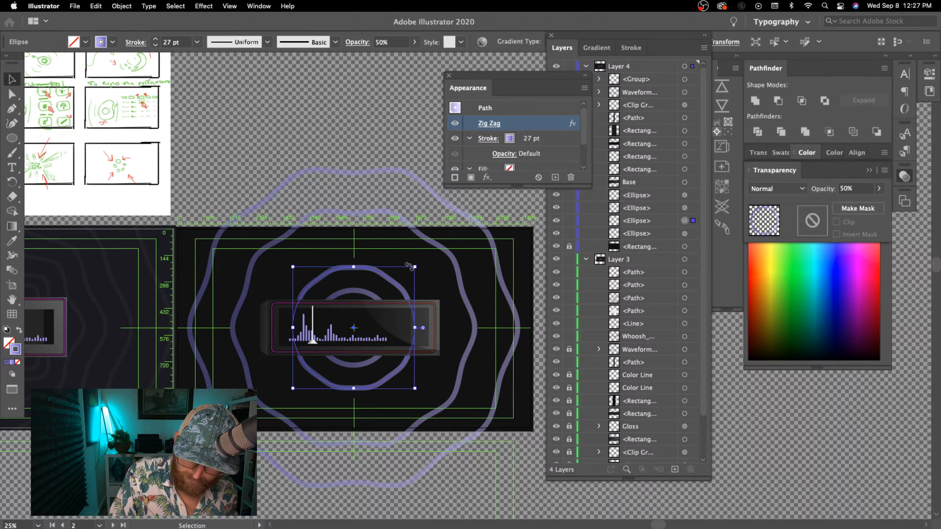
{"action": "left_click_drag", "start_coordinate": [414, 267], "coordinate": [429, 254]}
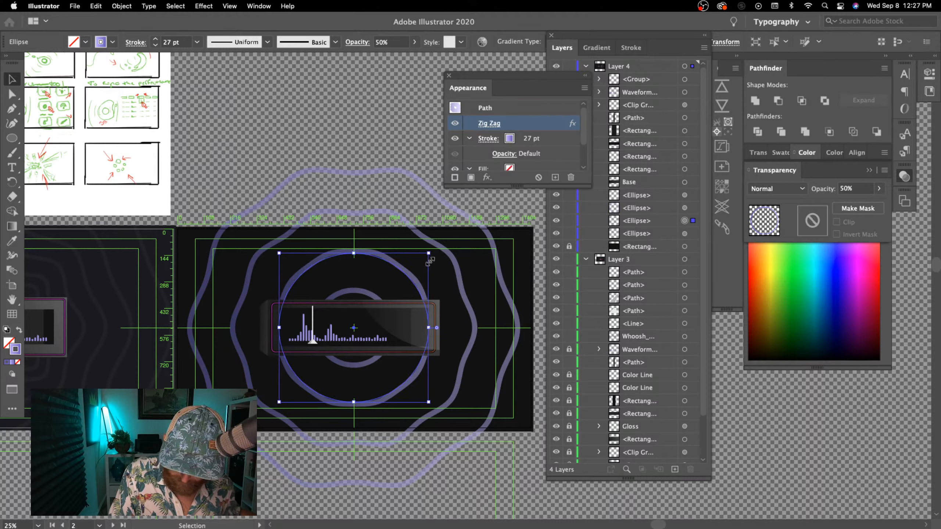
{"action": "left_click", "coordinate": [488, 475]}
- Group all four concentric rings and close the Appearance panel
{"action": "left_click", "coordinate": [358, 291]}
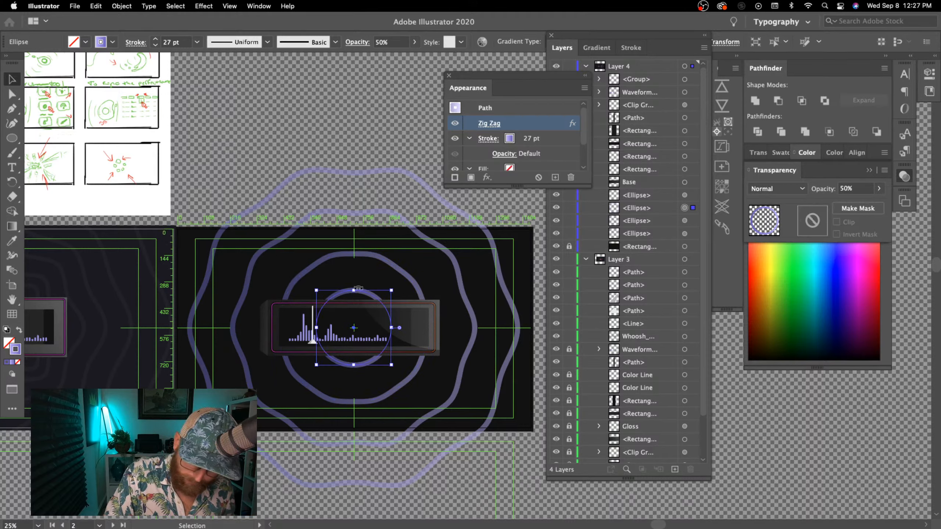
{"action": "left_click", "coordinate": [377, 257], "text": "shift"}
{"action": "left_click", "coordinate": [391, 215], "text": "shift"}
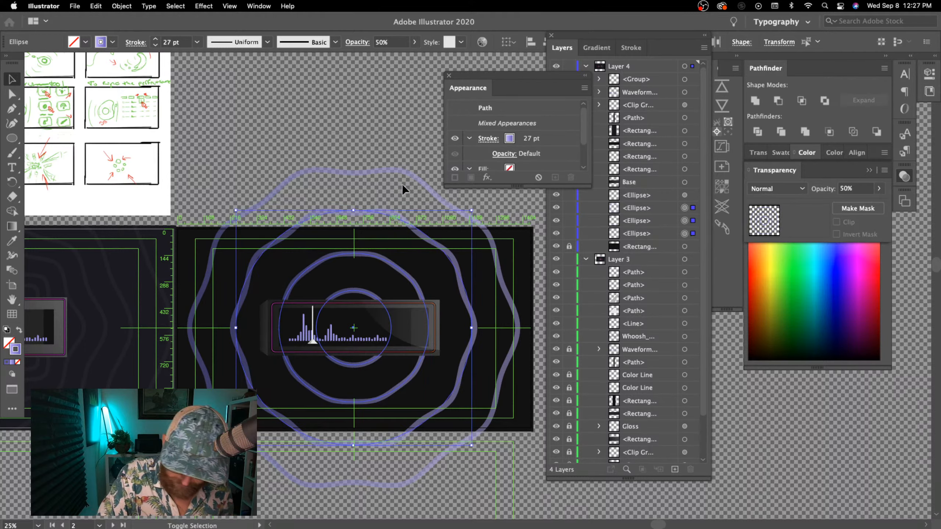
{"action": "left_click", "coordinate": [403, 186], "text": "shift"}
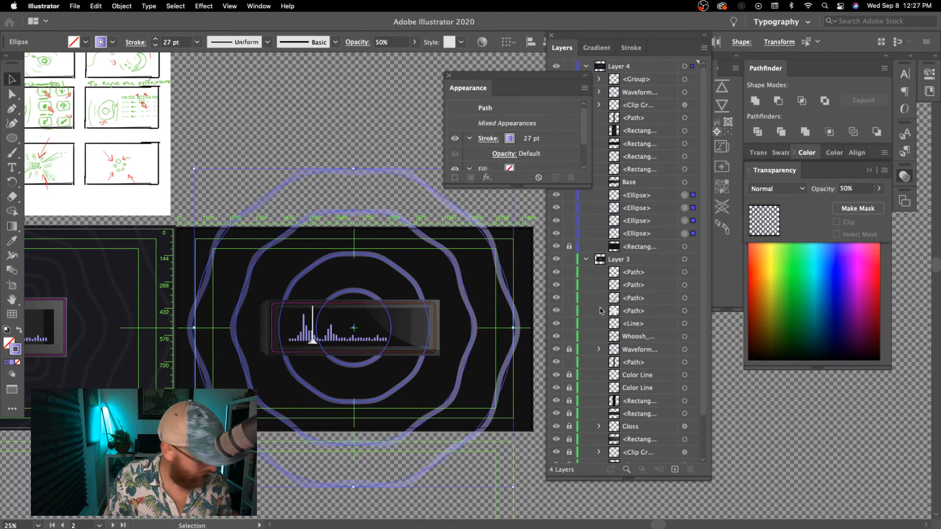
{"action": "key", "text": "super+g"}
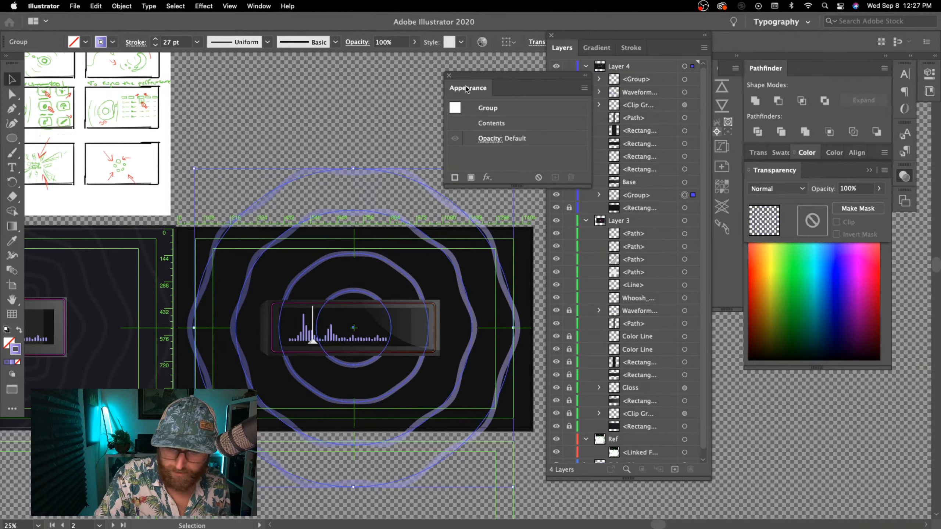
{"action": "left_click", "coordinate": [449, 76]}
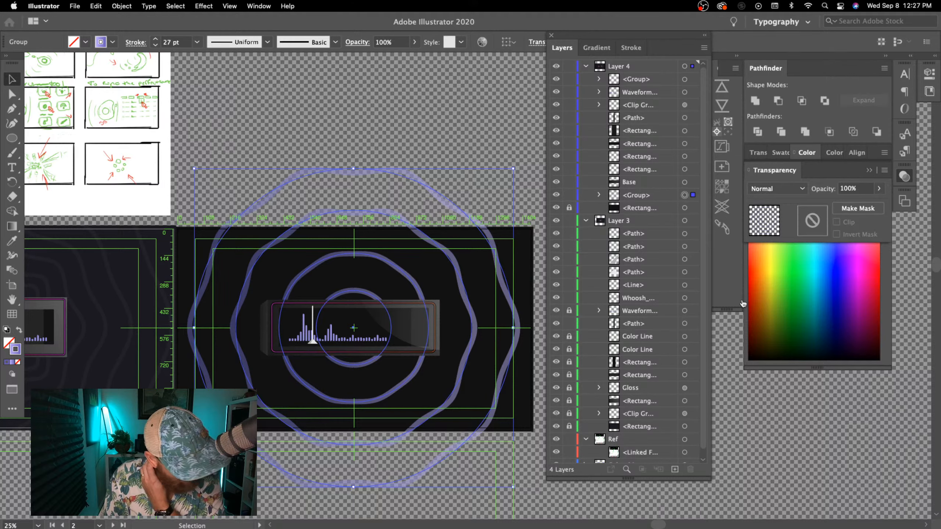
- Duplicate the background rectangle above the ring group and use the copy as a clipping mask to crop the rings to the artboard
{"action": "left_click", "coordinate": [685, 208]}
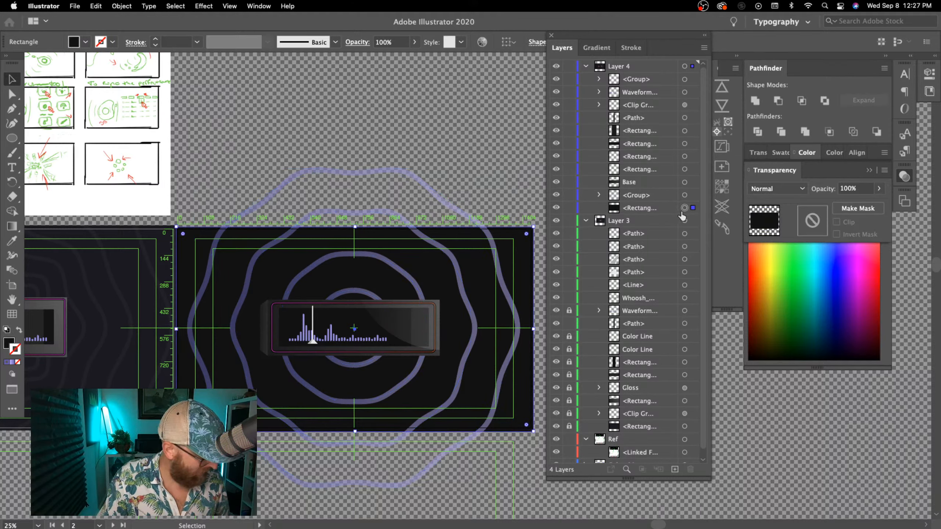
{"action": "key", "text": "super+c"}
{"action": "key", "text": "super+f"}
{"action": "left_click_drag", "start_coordinate": [666, 209], "coordinate": [669, 187]}
{"action": "left_click", "coordinate": [684, 208], "text": "shift"}
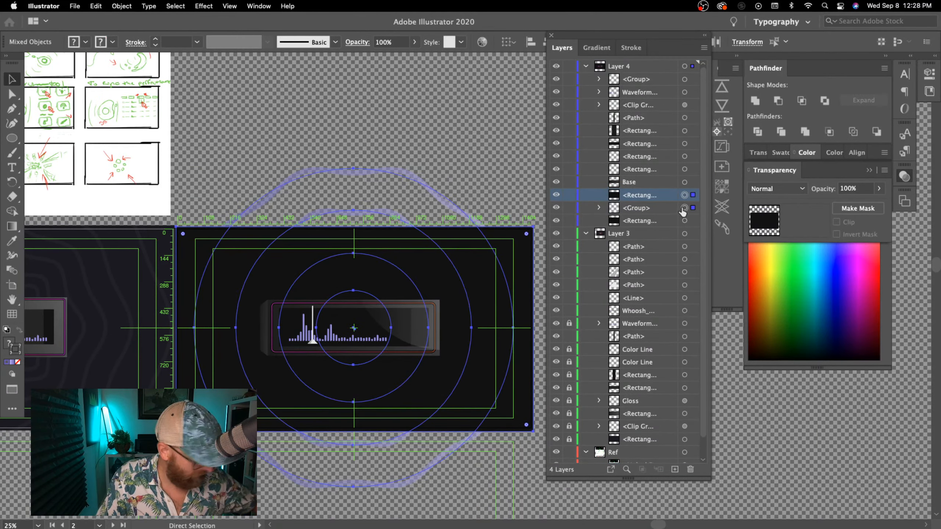
{"action": "key", "text": "super+7"}
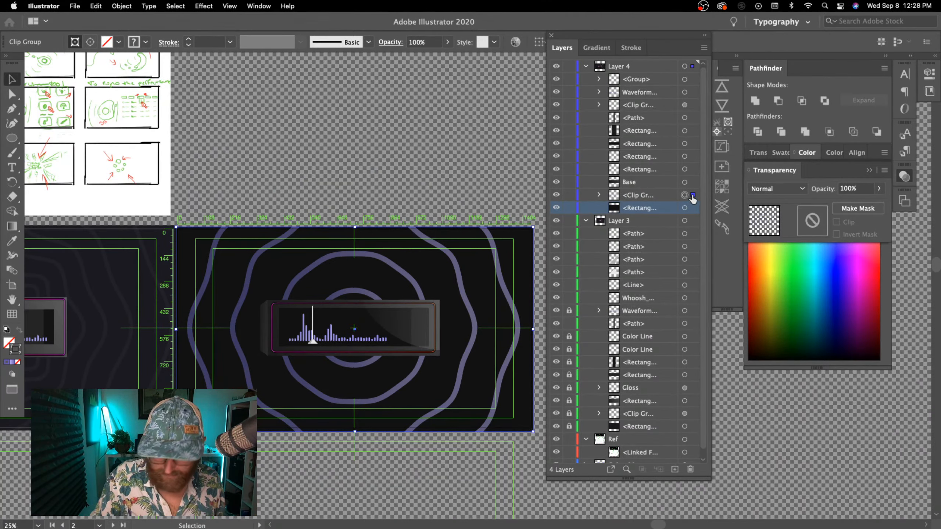
- Lower the clipped ring group's opacity to 33% and deselect it
{"action": "left_click", "coordinate": [447, 42]}
{"action": "left_click_drag", "start_coordinate": [445, 56], "coordinate": [415, 58]}
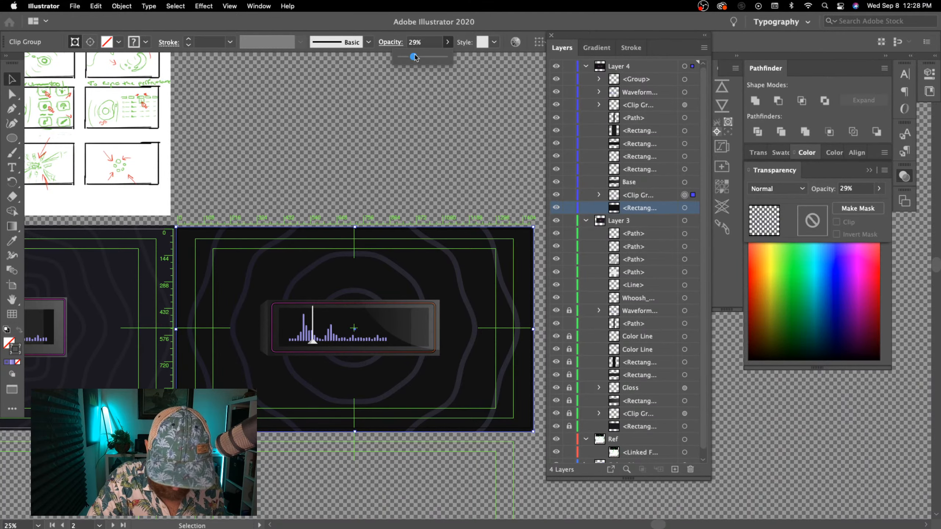
{"action": "left_click", "coordinate": [431, 121]}
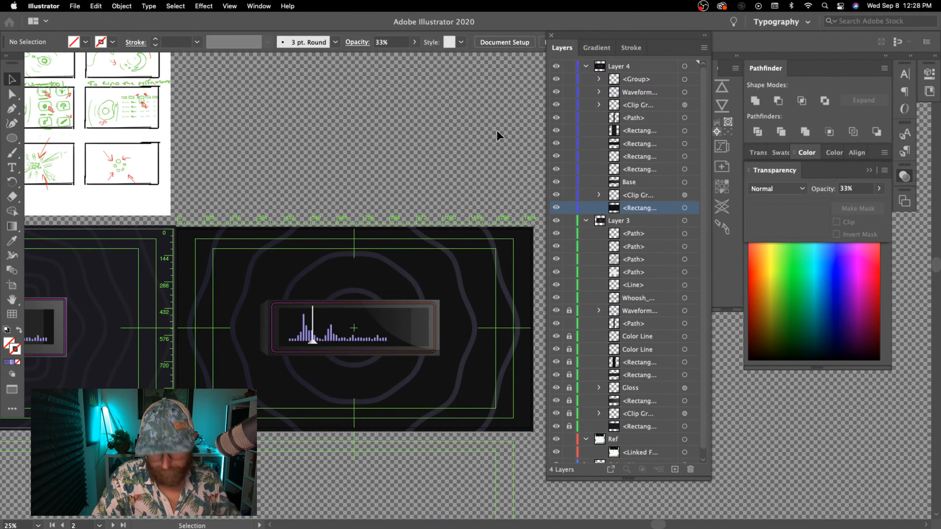
- Compare the second artboard's rings and device with the first artboard's design, both up close and side by side
{"action": "key", "text": "super+minus"}
{"action": "key", "text": "super+minus"}
{"action": "key", "text": "super+minus"}
{"action": "key", "text": "super+equal"}
{"action": "key", "text": "super+equal"}
{"action": "key", "text": "super+equal"}
{"action": "key", "text": "super+equal"}
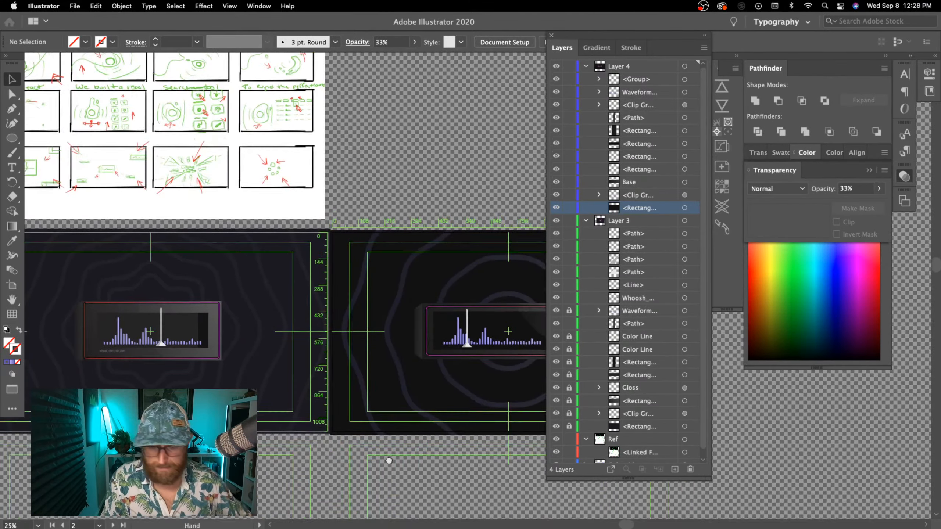
{"action": "key", "text": "super+minus"}
{"action": "key", "text": "super+minus"}
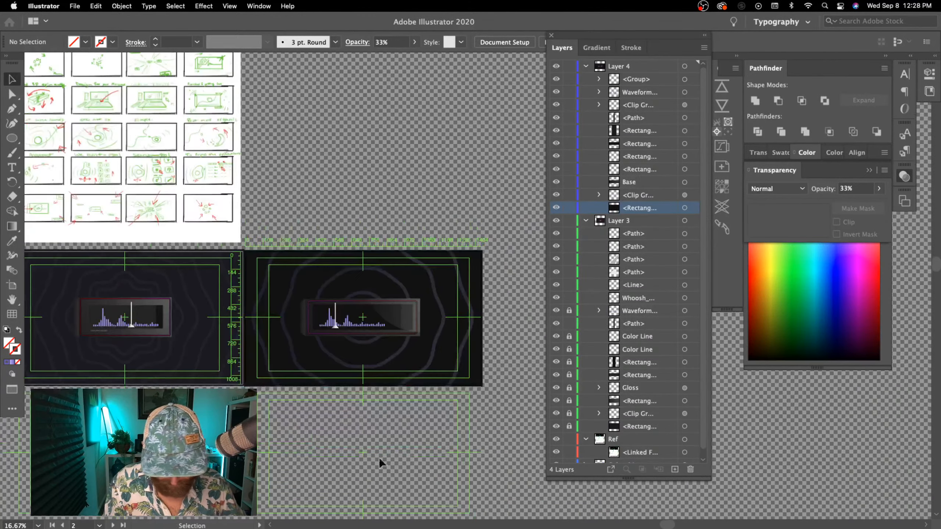
{"action": "left_click_drag", "start_coordinate": [322, 458], "coordinate": [420, 462]}
{"action": "key", "text": "super+equal"}
{"action": "left_click_drag", "start_coordinate": [217, 445], "coordinate": [519, 449]}
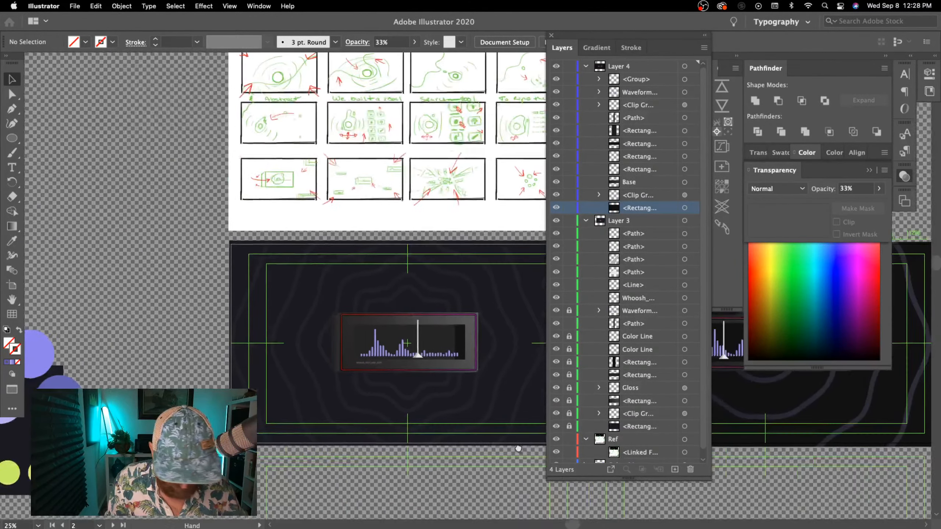
{"action": "key", "text": "super+equal"}
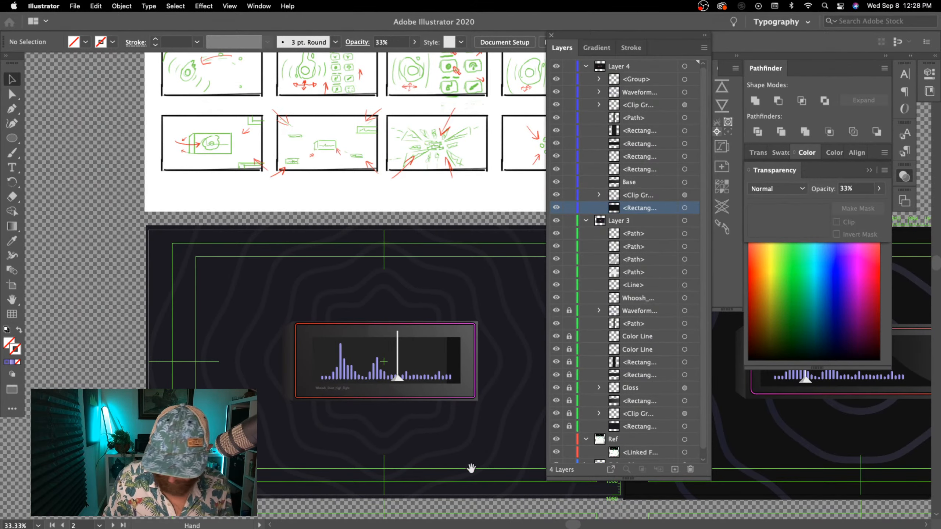
{"action": "left_click_drag", "start_coordinate": [471, 469], "coordinate": [105, 421]}
{"action": "left_click_drag", "start_coordinate": [392, 450], "coordinate": [130, 426]}
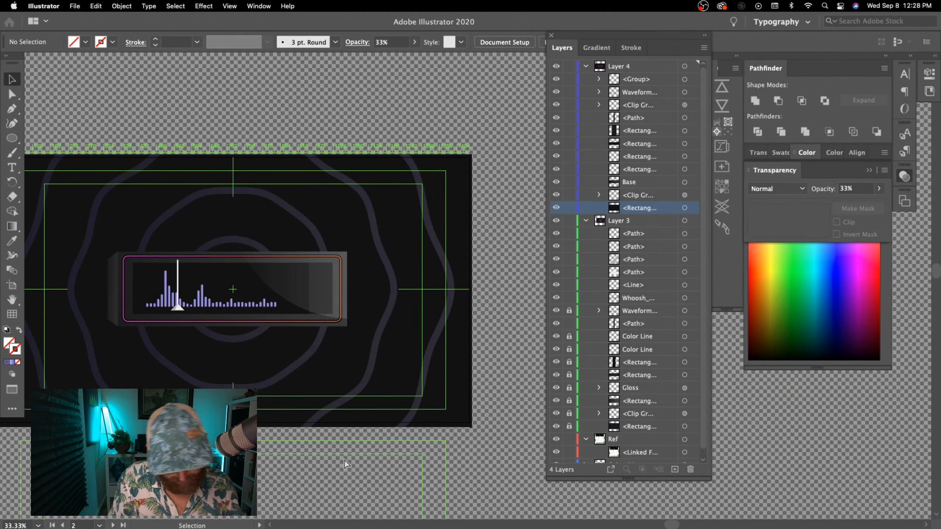
{"action": "key", "text": "super+minus"}
{"action": "key", "text": "super+minus"}
{"action": "left_click_drag", "start_coordinate": [231, 451], "coordinate": [352, 435]}
{"action": "key", "text": "super+minus"}
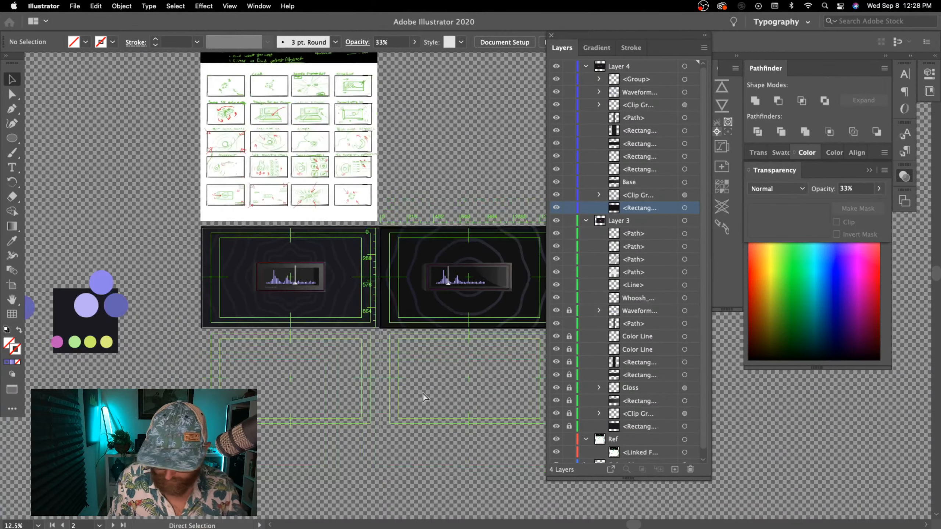
{"action": "left_click_drag", "start_coordinate": [445, 371], "coordinate": [425, 385]}
{"action": "key", "text": "super+plus"}
{"action": "key", "text": "super+plus"}
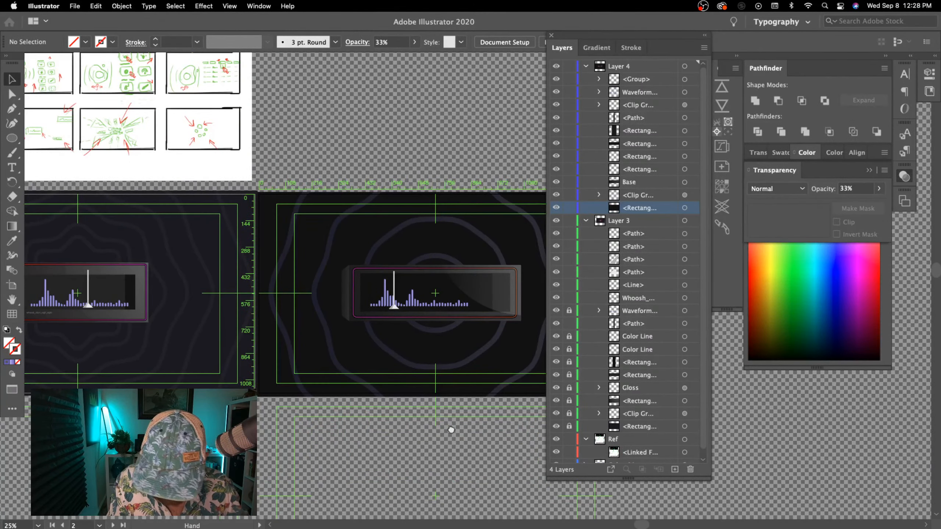
{"action": "left_click_drag", "start_coordinate": [449, 429], "coordinate": [377, 436]}
{"action": "key", "text": "super+plus"}
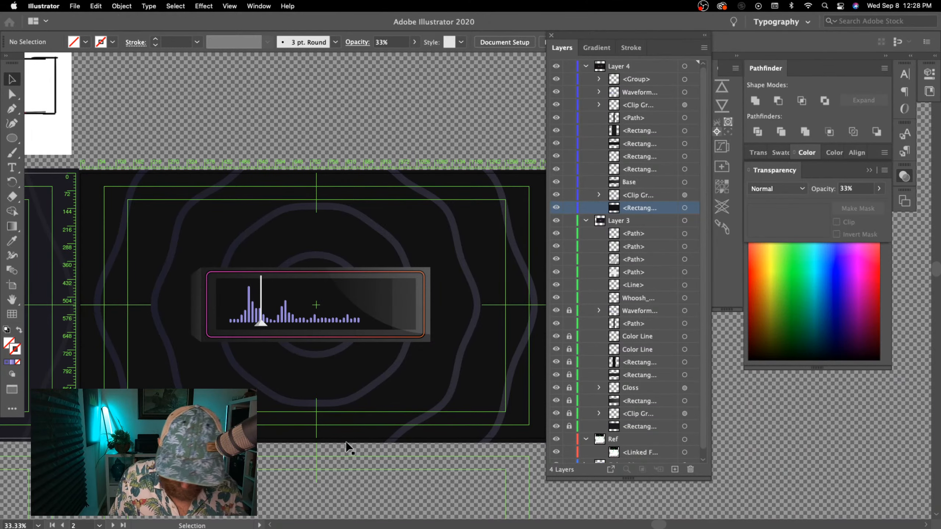
- Examine the storyboard sketches above the artboards for the frames to design
{"action": "key", "text": "super+minus"}
{"action": "left_click_drag", "start_coordinate": [289, 422], "coordinate": [454, 445]}
{"action": "key", "text": "super+minus"}
{"action": "left_click_drag", "start_coordinate": [412, 398], "coordinate": [425, 446]}
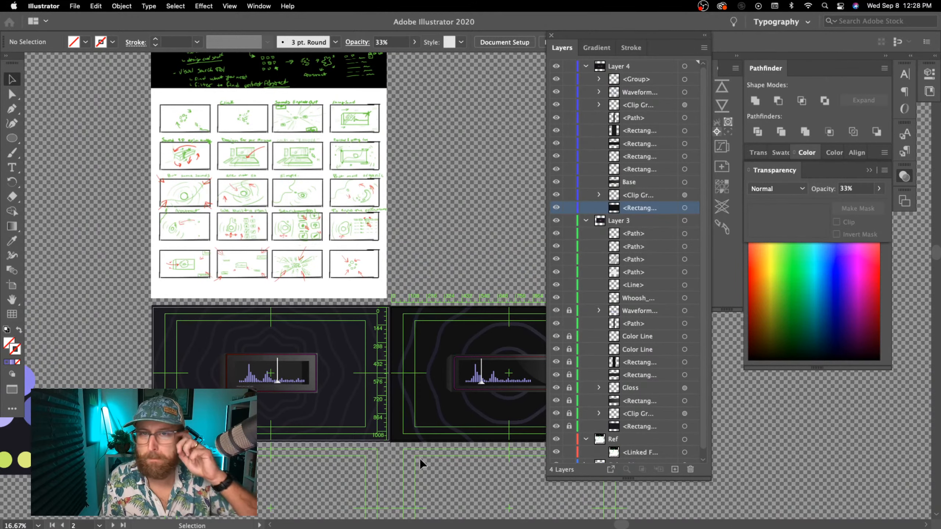
{"action": "left_click_drag", "start_coordinate": [430, 137], "coordinate": [431, 142]}
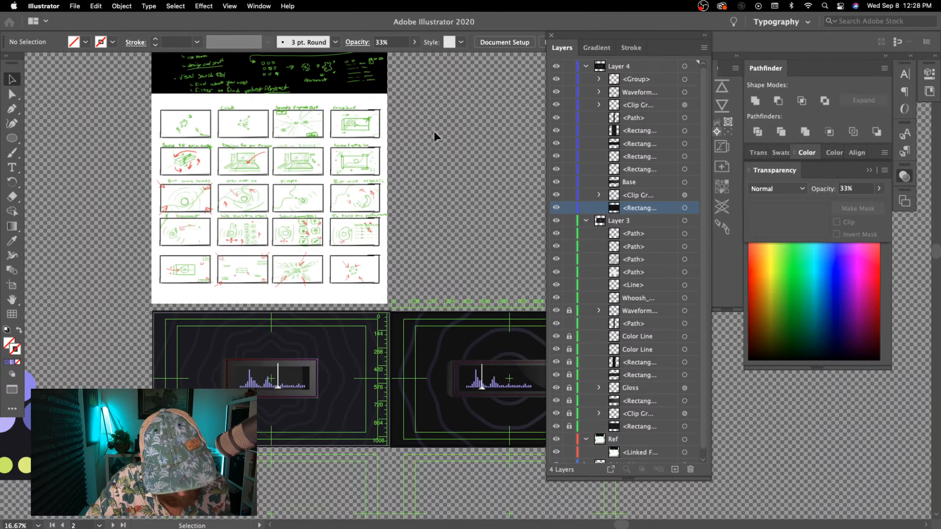
{"action": "key", "text": "super+equal"}
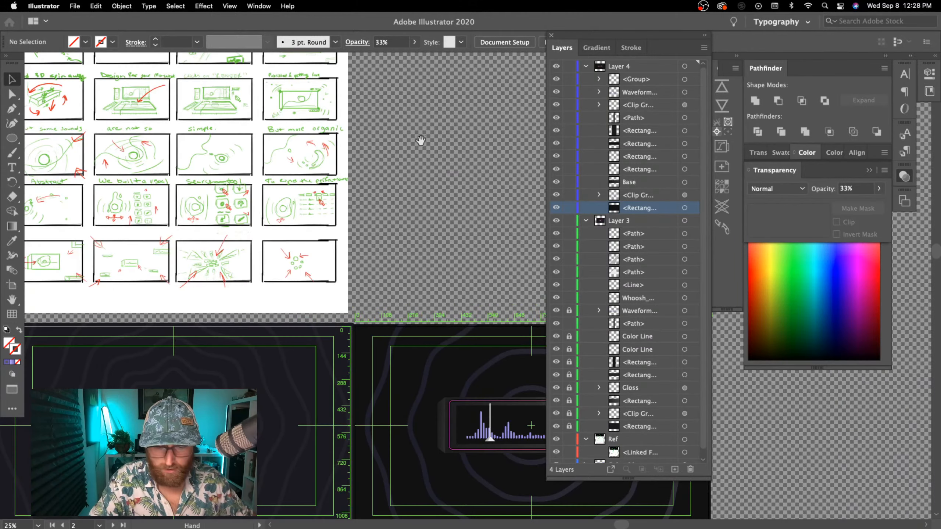
{"action": "left_click_drag", "start_coordinate": [408, 139], "coordinate": [545, 273]}
{"action": "left_click", "coordinate": [431, 196]}
{"action": "key", "text": "super+equal"}
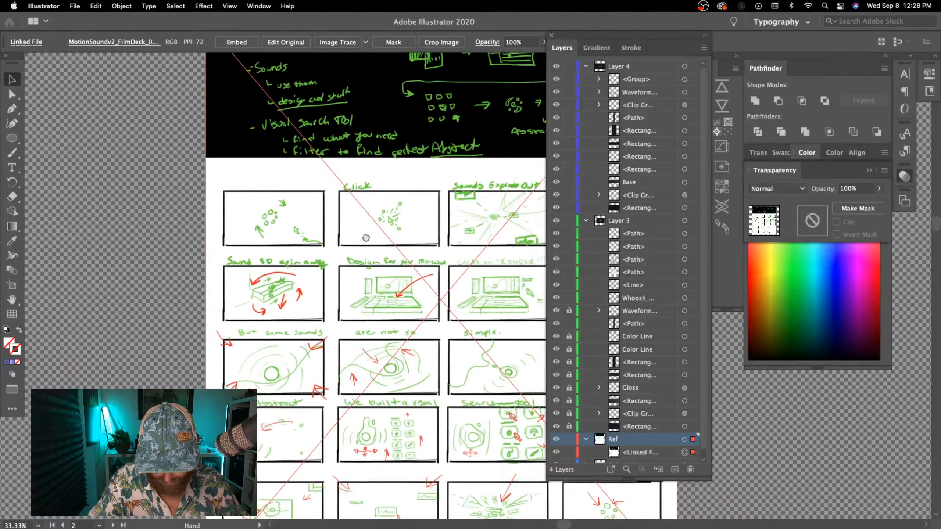
{"action": "left_click", "coordinate": [535, 174]}
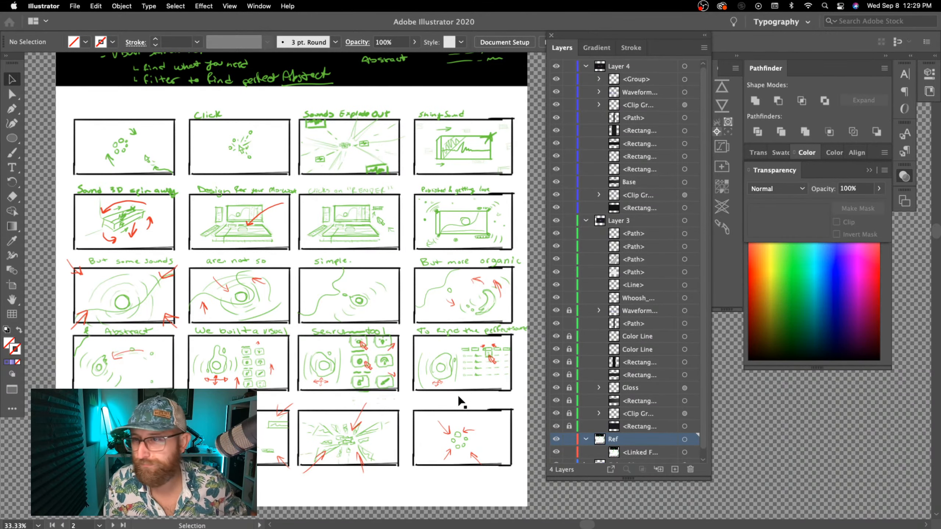
- Collapse Layer 4 and Layer 3 and add a new layer above Layer 4
{"action": "scroll", "coordinate": [460, 401], "scroll_direction": "down", "scroll_amount": 4}
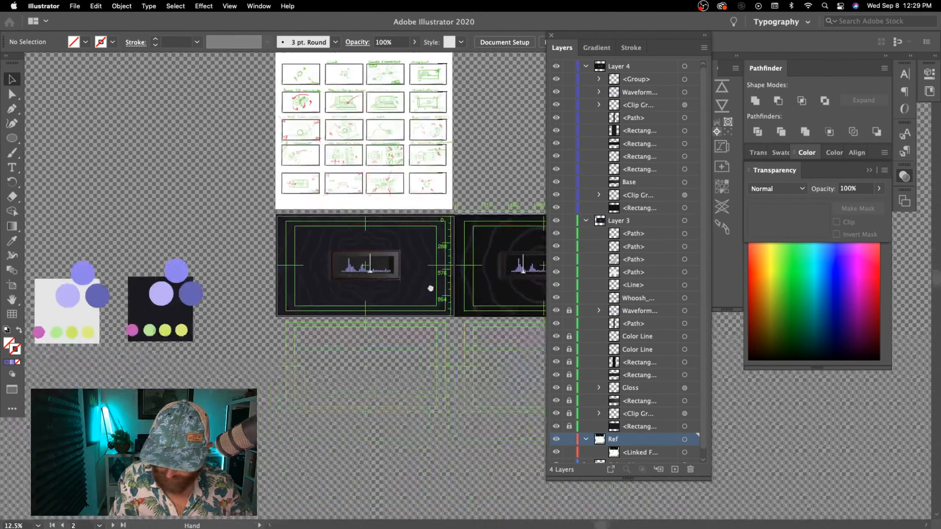
{"action": "left_click_drag", "start_coordinate": [430, 288], "coordinate": [422, 261]}
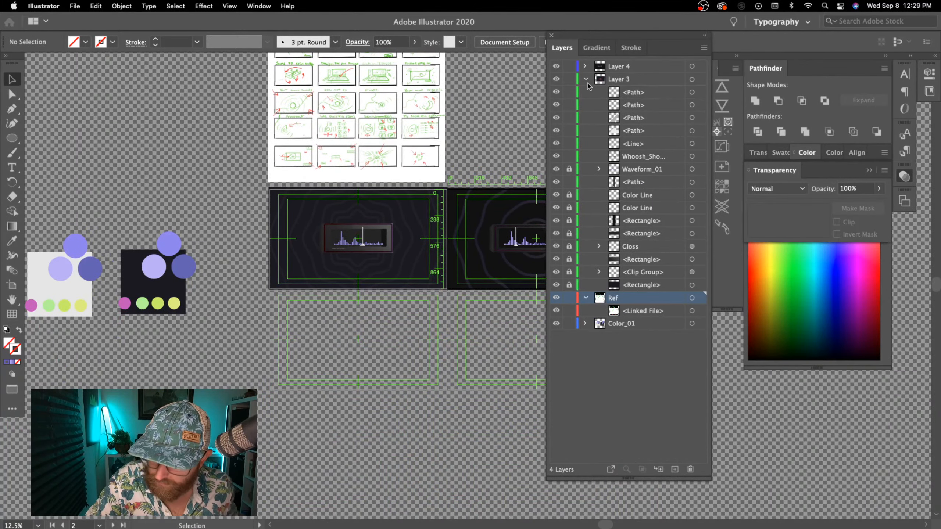
{"action": "left_click", "coordinate": [586, 79]}
{"action": "left_click", "coordinate": [623, 65]}
{"action": "left_click", "coordinate": [675, 469]}
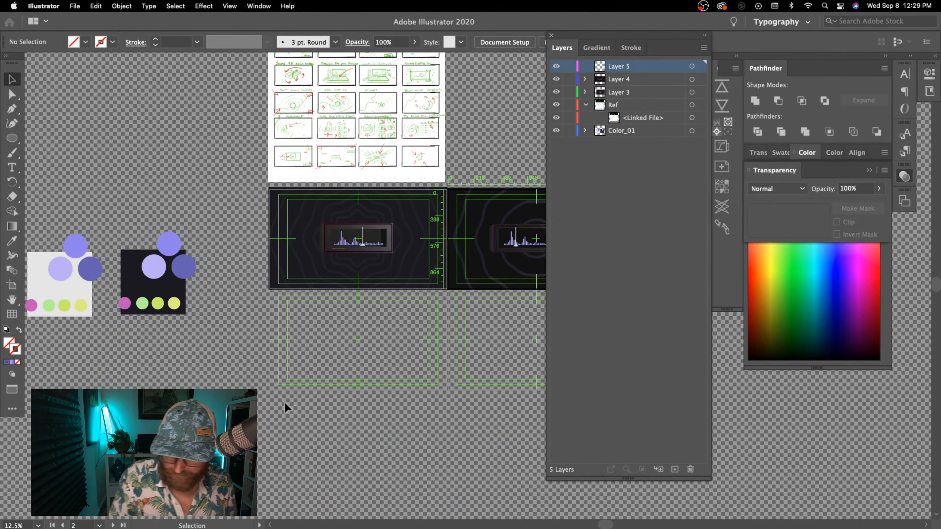
- Draw a rectangle covering the third artboard on Layer 5 and fill it with the second artboard's dark background colour
{"action": "left_click_drag", "start_coordinate": [471, 422], "coordinate": [427, 422]}
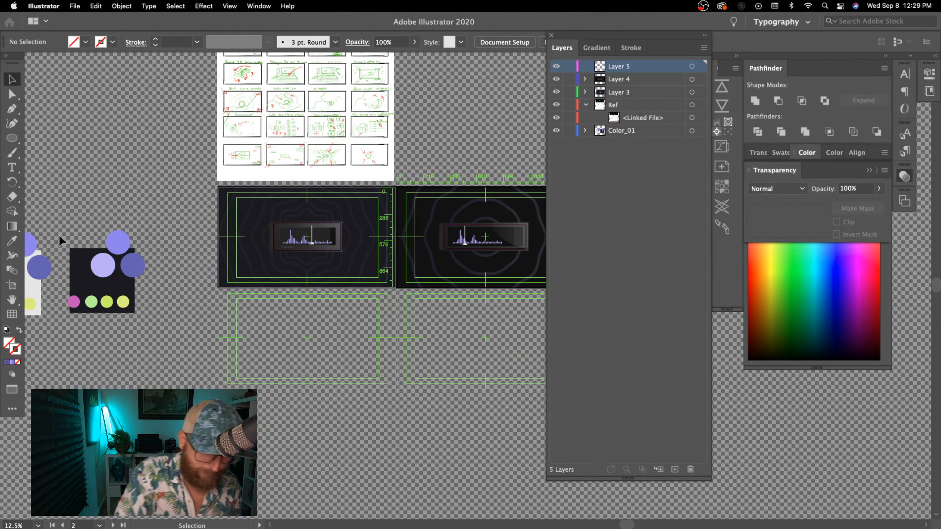
{"action": "left_click_drag", "start_coordinate": [12, 138], "coordinate": [47, 139]}
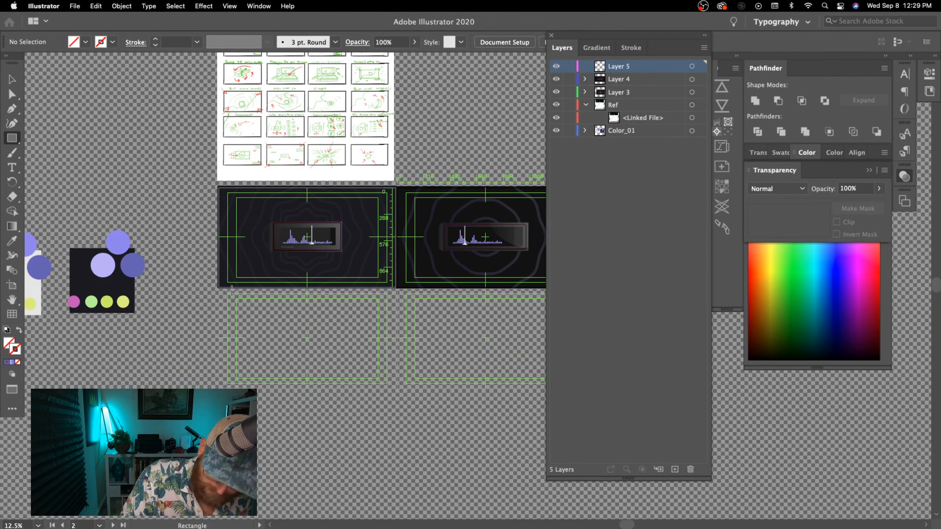
{"action": "left_click_drag", "start_coordinate": [217, 291], "coordinate": [399, 392]}
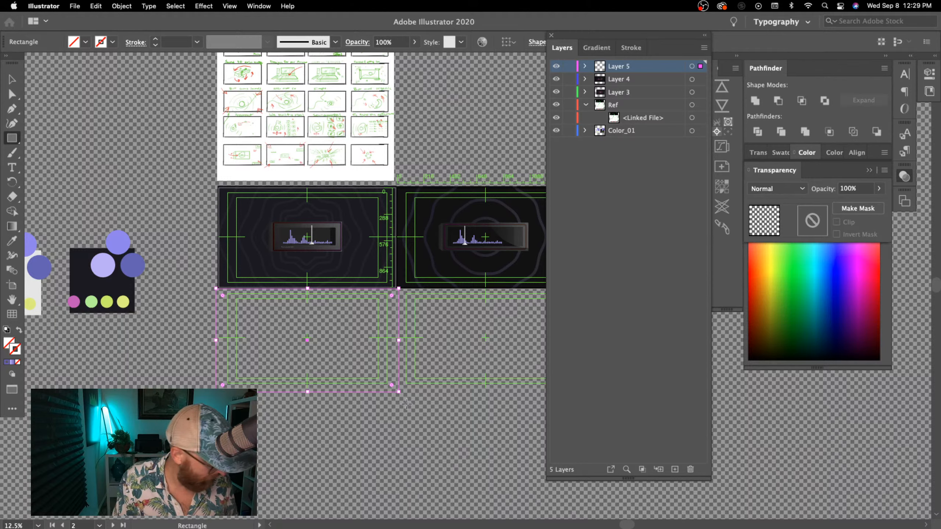
{"action": "key", "text": "i"}
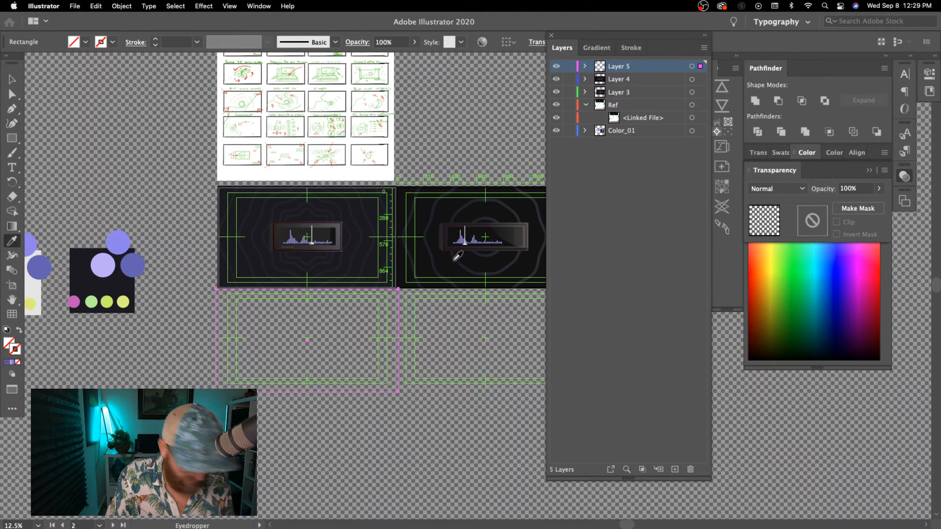
{"action": "left_click", "coordinate": [445, 258]}
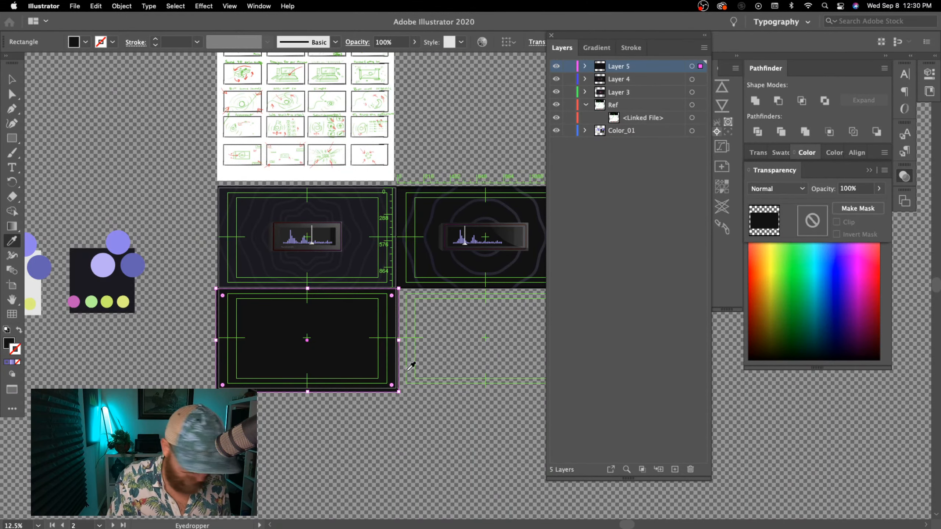
{"action": "key", "text": "v"}
{"action": "left_click", "coordinate": [417, 450]}
- Expand Layer 5 and lock the third artboard's background rectangle
{"action": "key", "text": "super+equal"}
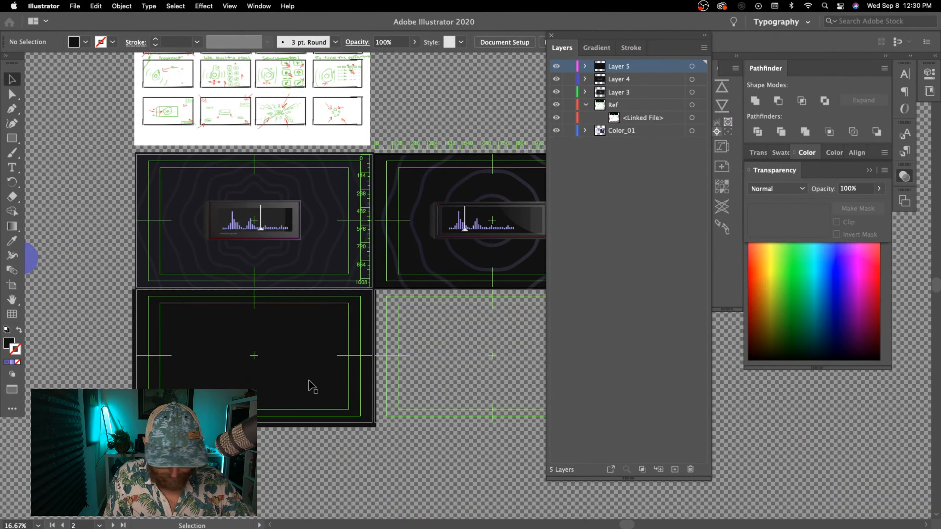
{"action": "left_click", "coordinate": [585, 66]}
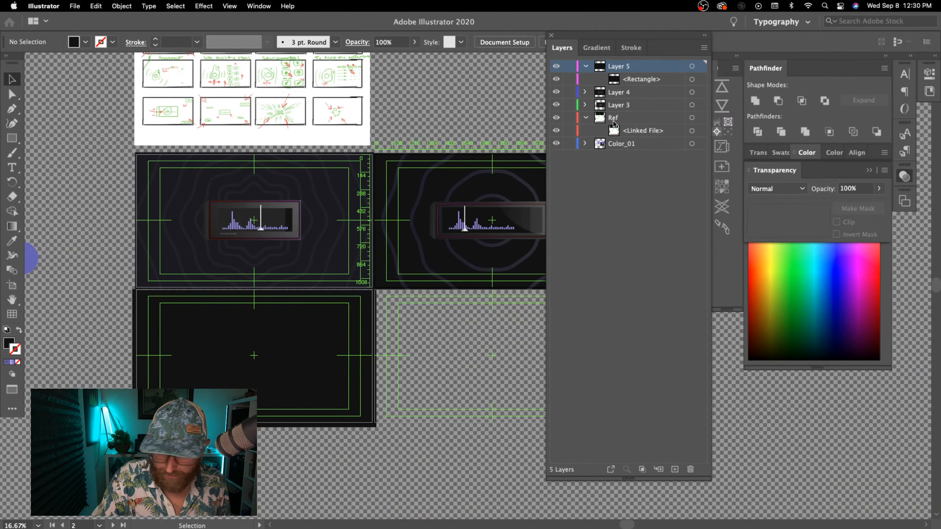
{"action": "left_click", "coordinate": [301, 393]}
{"action": "left_click", "coordinate": [395, 366]}
{"action": "left_click_drag", "start_coordinate": [407, 370], "coordinate": [476, 382]}
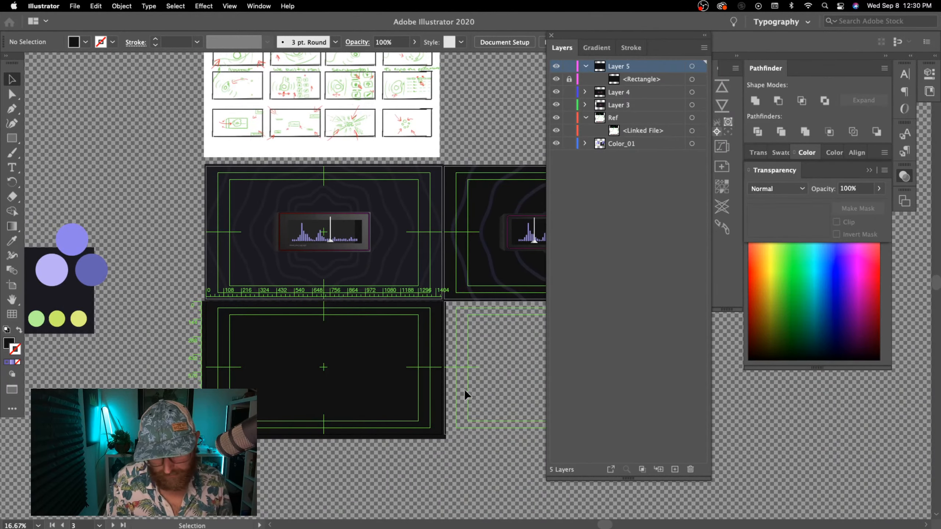
- Draw a smaller dark rectangle in the upper middle of the third artboard and deselect it
{"action": "left_click_drag", "start_coordinate": [480, 343], "coordinate": [471, 375]}
{"action": "key", "text": "m"}
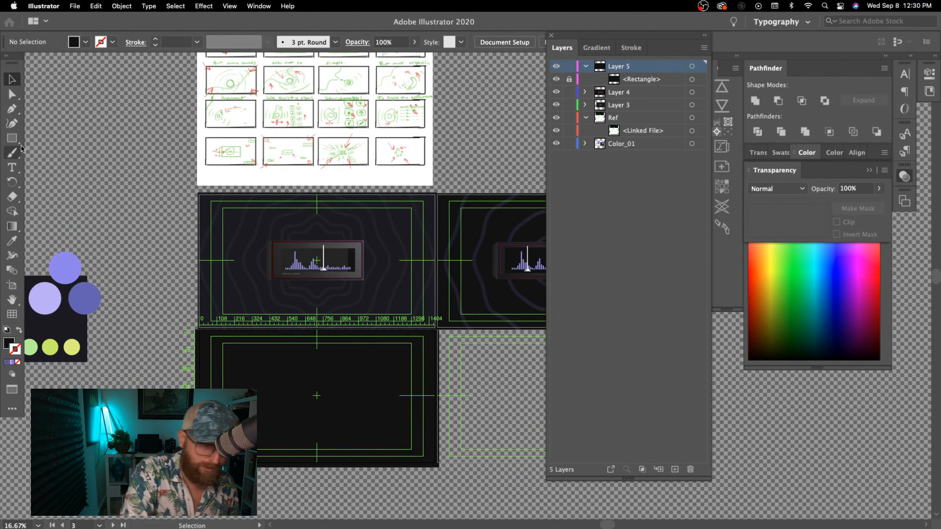
{"action": "left_click_drag", "start_coordinate": [270, 350], "coordinate": [366, 402]}
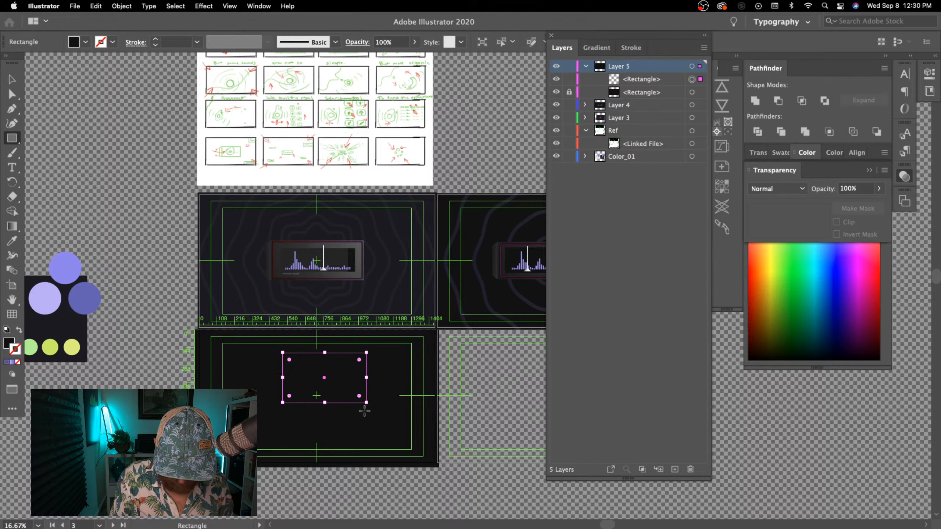
{"action": "key", "text": "v"}
{"action": "left_click", "coordinate": [480, 403]}
- Duplicate the linked storyboard sheet so that two copies sit side by side above the artboards
{"action": "scroll", "coordinate": [479, 408], "scroll_direction": "down", "scroll_amount": 2}
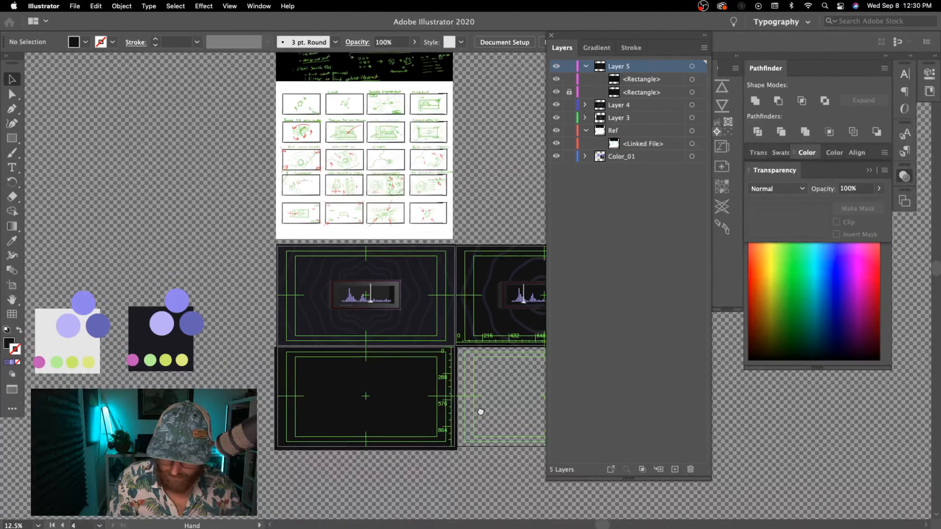
{"action": "left_click", "coordinate": [431, 169]}
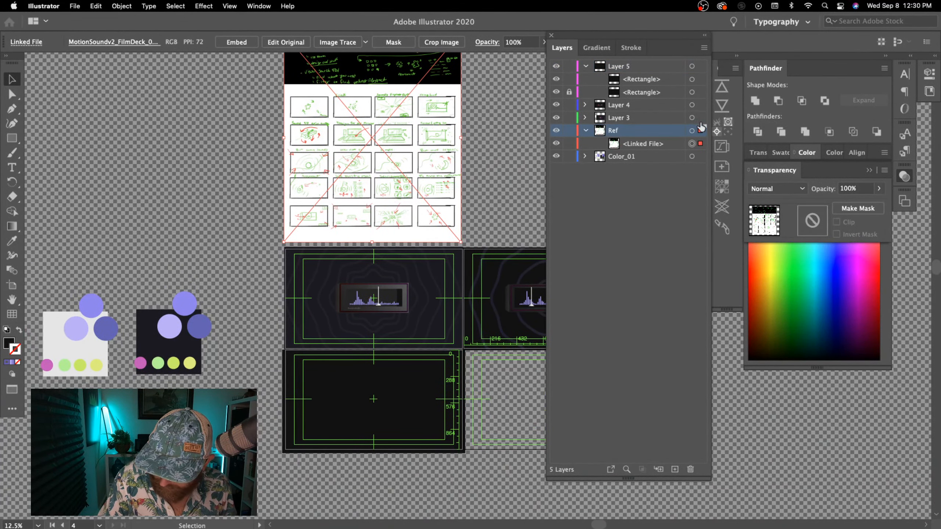
{"action": "left_click_drag", "start_coordinate": [405, 163], "coordinate": [406, 136]}
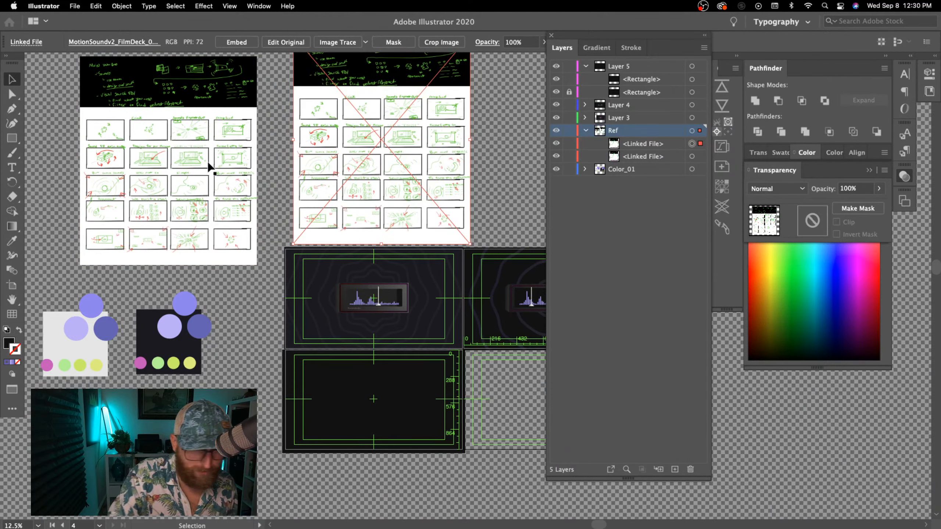
- Mask one storyboard copy with a rectangle drawn over the second sketch of its second row, isolating the desk setup
{"action": "key", "text": "m"}
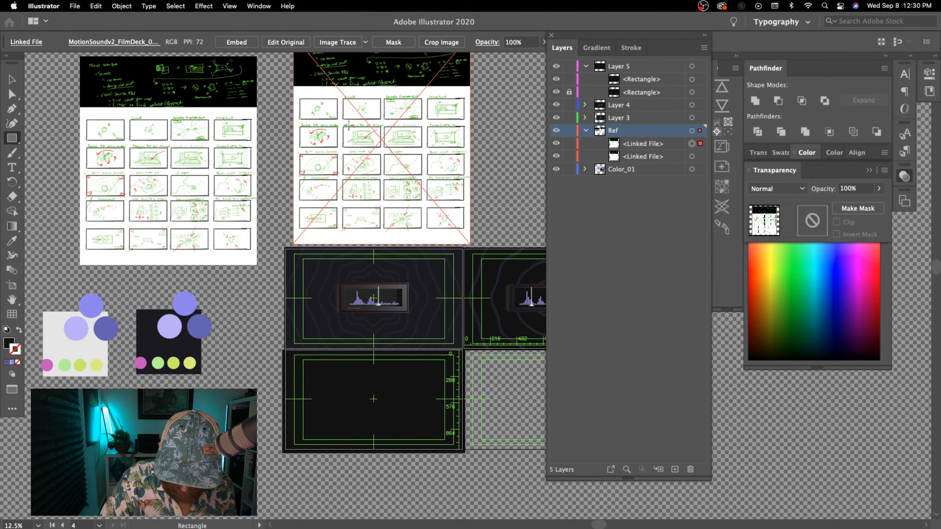
{"action": "left_click_drag", "start_coordinate": [341, 123], "coordinate": [382, 147]}
{"action": "key", "text": "v"}
{"action": "left_click", "coordinate": [412, 149], "text": "shift"}
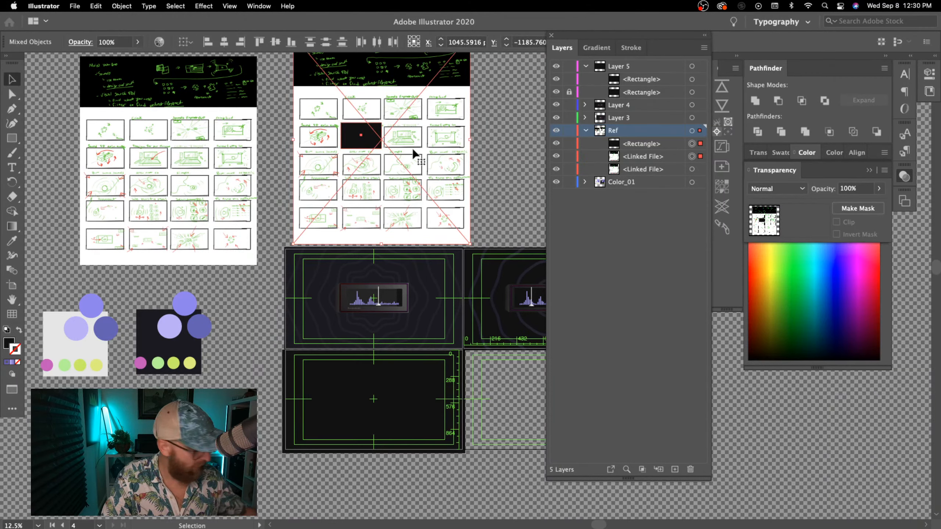
{"action": "key", "text": "super+7"}
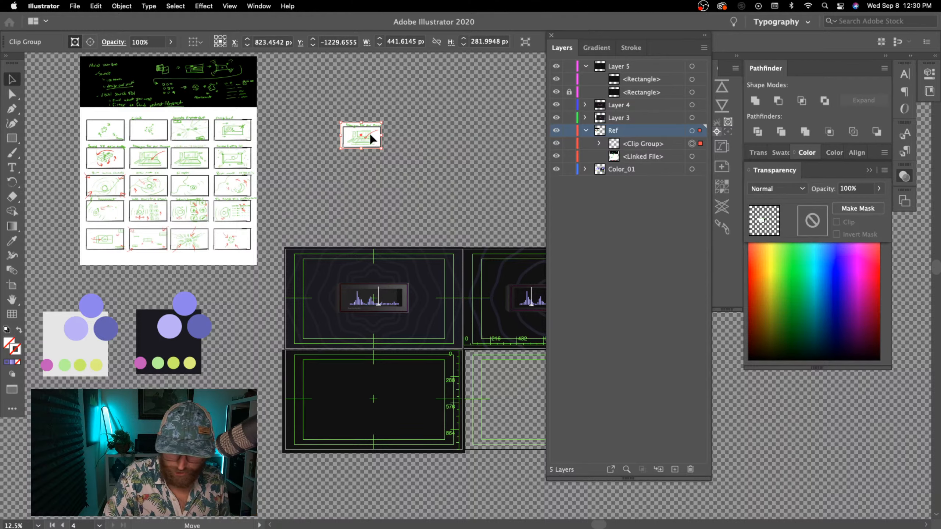
- Move the clipped desk sketch onto the third artboard and into Layer 5, enlarging it to about 1761 × 1125 px
{"action": "left_click_drag", "start_coordinate": [372, 137], "coordinate": [395, 421]}
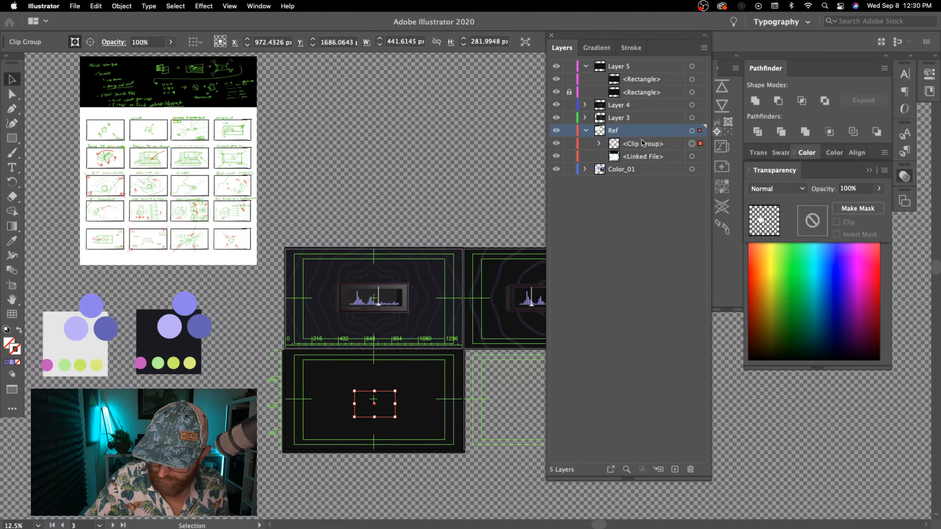
{"action": "left_click_drag", "start_coordinate": [643, 143], "coordinate": [656, 82]}
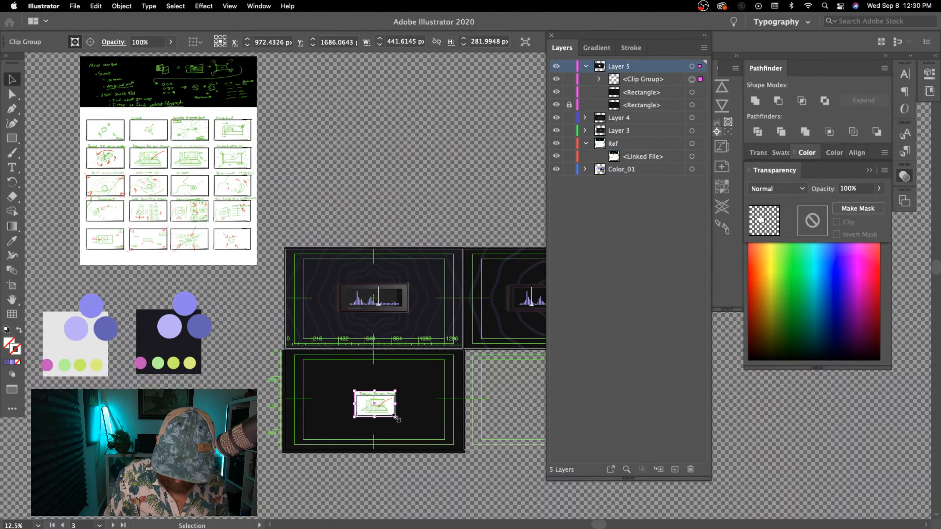
{"action": "left_click_drag", "start_coordinate": [396, 419], "coordinate": [454, 487]}
- Nudge the enlarged desk sketch up and left to about X 932 px, Y 1546 px
{"action": "key", "text": "shift+Up"}
{"action": "key", "text": "shift+Up"}
{"action": "key", "text": "shift+Up"}
{"action": "key", "text": "shift+Up"}
{"action": "key", "text": "shift+Up"}
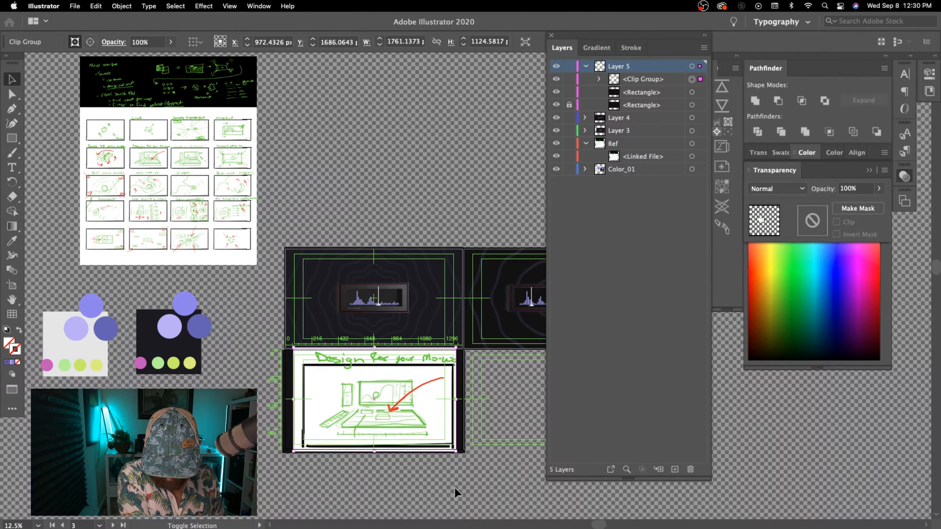
{"action": "key", "text": "shift+Left"}
{"action": "key", "text": "shift+Left"}
{"action": "key", "text": "shift+Left"}
{"action": "key", "text": "shift+Left"}
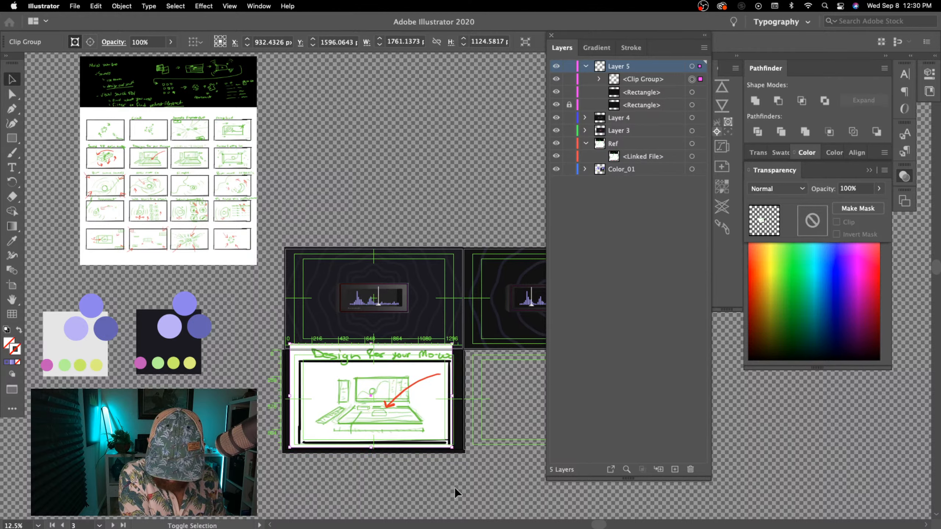
{"action": "key", "text": "shift+Up"}
{"action": "key", "text": "shift+Up"}
{"action": "key", "text": "shift+Up"}
{"action": "key", "text": "shift+Up"}
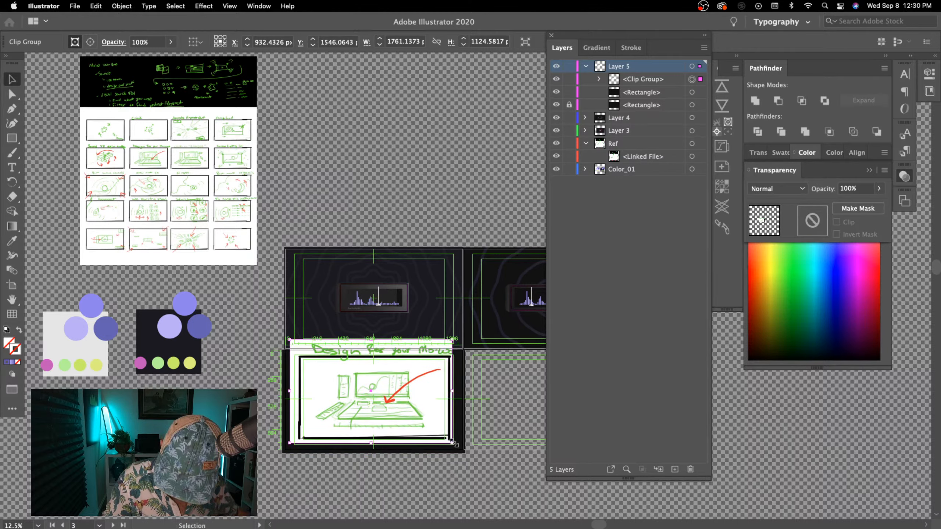
{"action": "key", "text": "shift+Up"}
{"action": "key", "text": "shift+Up"}
{"action": "key", "text": "shift+Up"}
{"action": "key", "text": "shift+Up"}
{"action": "key", "text": "shift+Up"}
- Scale the desk sketch to about 2120 × 1353 px and nudge its drawn frame into line with the third artboard
{"action": "left_click_drag", "start_coordinate": [467, 453], "coordinate": [478, 466]}
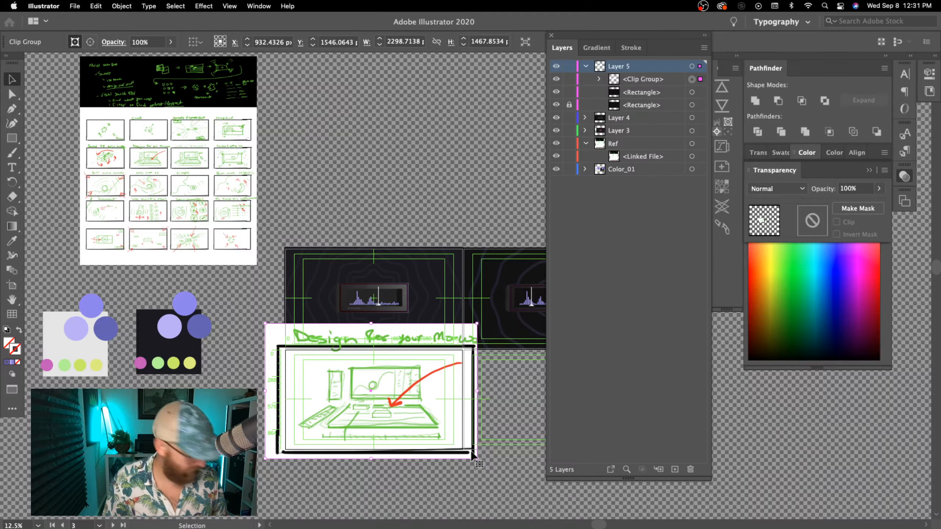
{"action": "left_click_drag", "start_coordinate": [476, 323], "coordinate": [476, 341]}
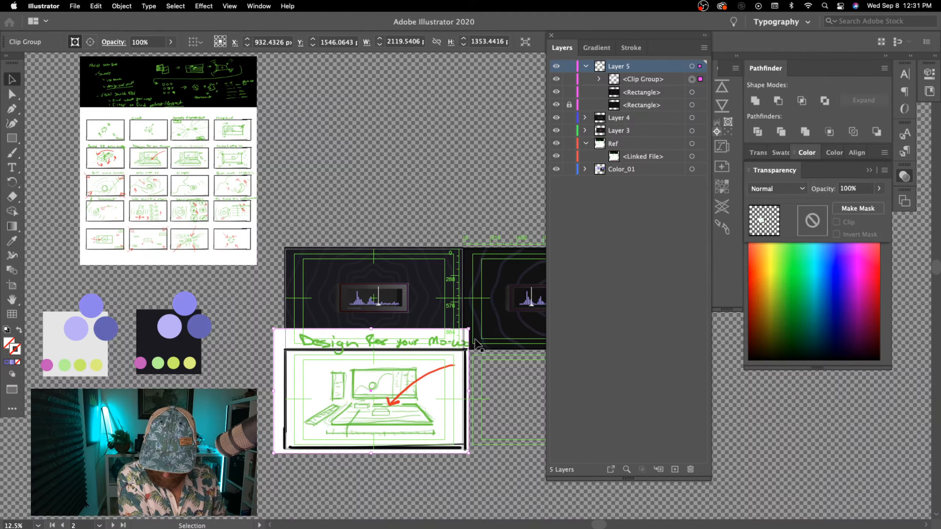
{"action": "key", "text": "Up"}
{"action": "key", "text": "Up"}
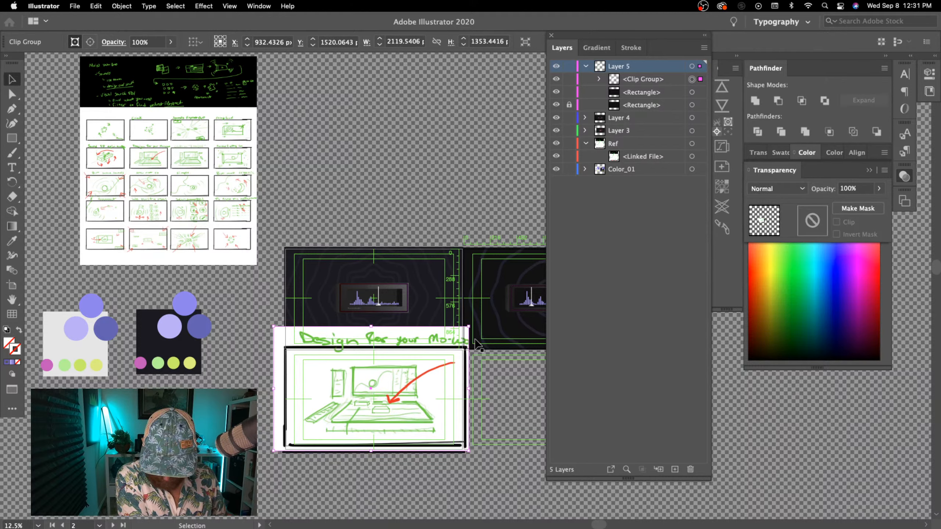
{"action": "key", "text": "shift+Up"}
{"action": "key", "text": "shift+Up"}
{"action": "key", "text": "Right"}
{"action": "key", "text": "Up"}
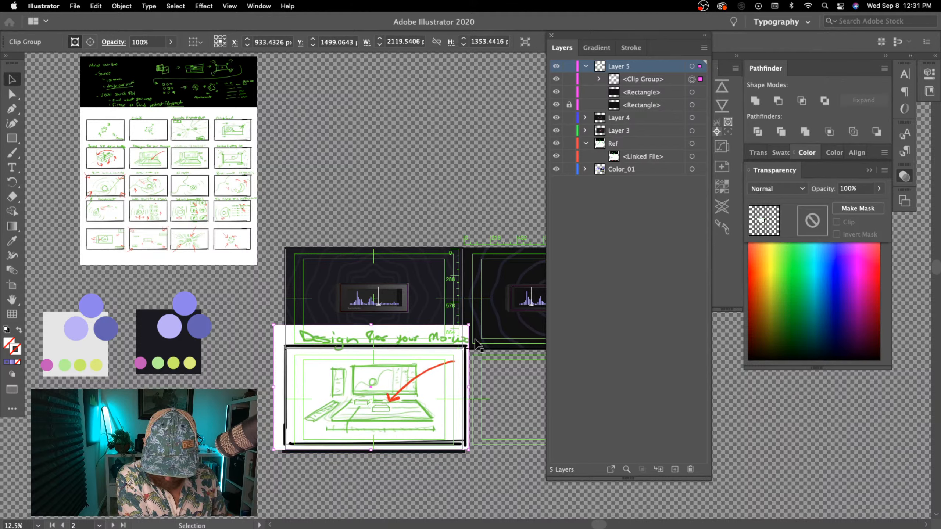
{"action": "key", "text": "Down"}
{"action": "key", "text": "Down"}
{"action": "key", "text": "Down"}
{"action": "key", "text": "Down"}
{"action": "key", "text": "Down"}
{"action": "key", "text": "Down"}
{"action": "key", "text": "Down"}
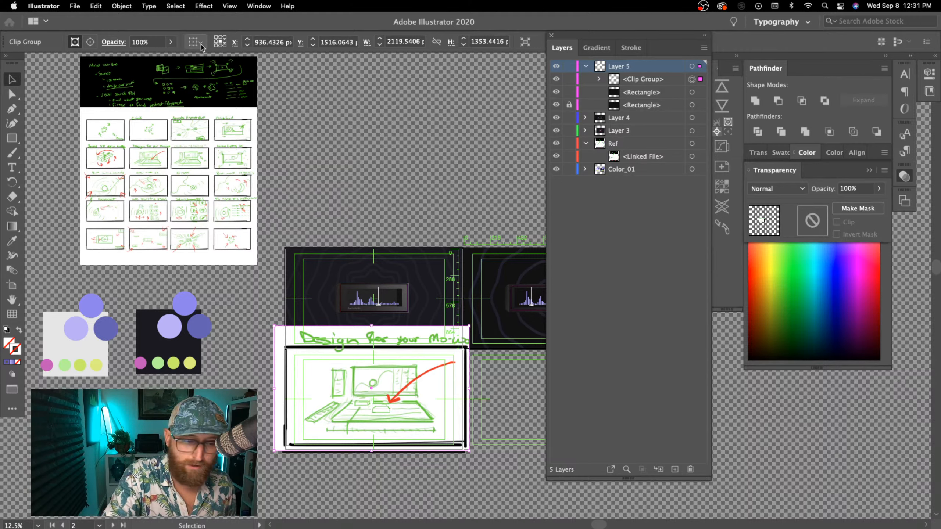
- Lower the clipped desk sketch's opacity to 43%
{"action": "left_click", "coordinate": [171, 42]}
{"action": "left_click_drag", "start_coordinate": [170, 57], "coordinate": [143, 57]}
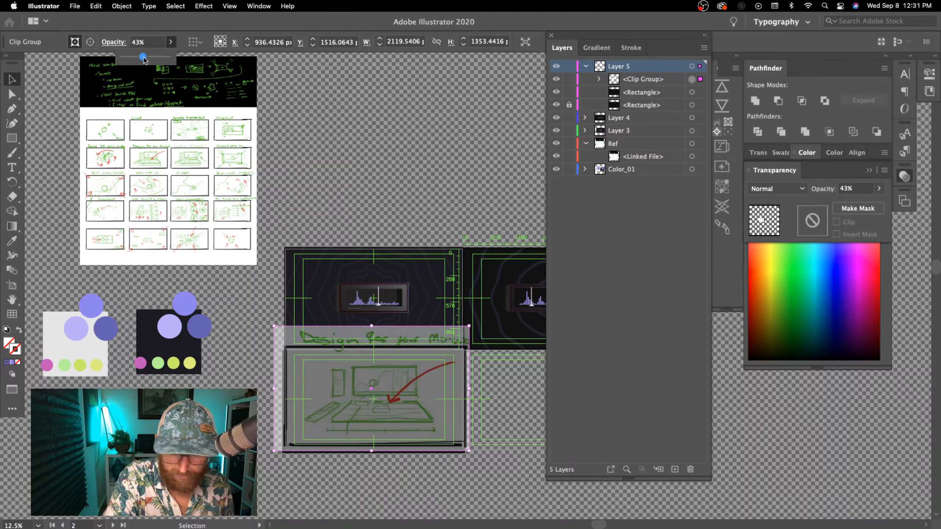
- Move the small rectangle above the clipped sketch in Layer 5's stacking order and lock the sketch
{"action": "left_click", "coordinate": [650, 92]}
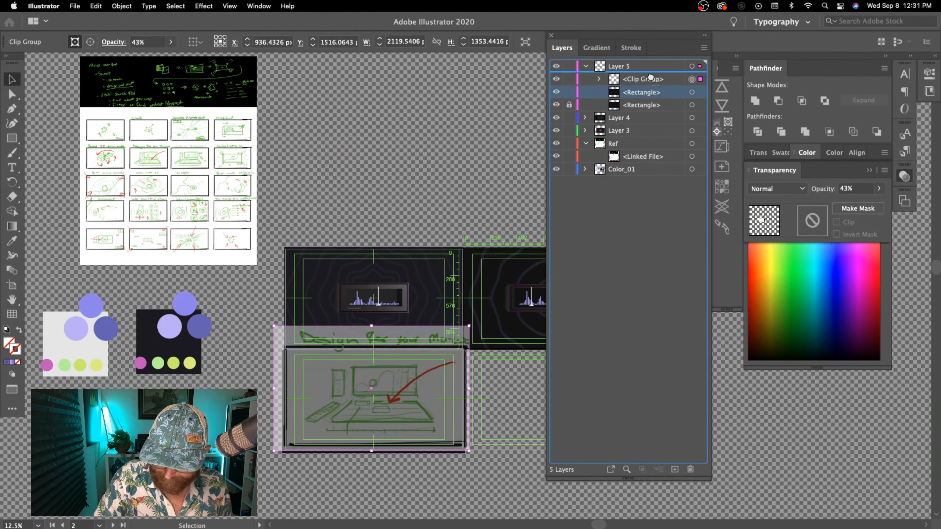
{"action": "left_click_drag", "start_coordinate": [651, 77], "coordinate": [652, 77]}
{"action": "key", "text": "super+="}
{"action": "key", "text": "super+="}
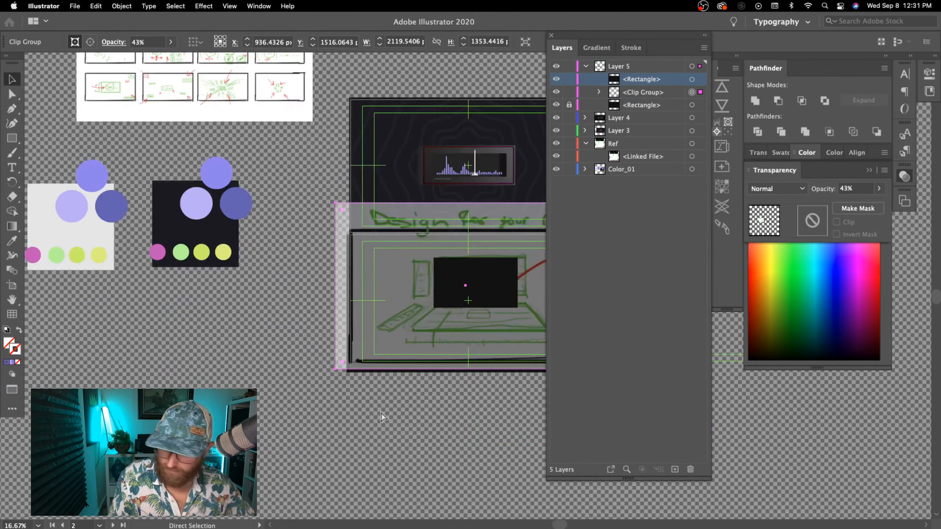
{"action": "left_click", "coordinate": [569, 92]}
- Fit the small rectangle to the sketched monitor and add a narrow copy over the speaker beside it
{"action": "left_click_drag", "start_coordinate": [255, 474], "coordinate": [222, 482]}
{"action": "mouse_move", "coordinate": [321, 319]}
{"action": "left_mouse_down"}
{"action": "mouse_move", "coordinate": [332, 326]}
{"action": "mouse_move", "coordinate": [322, 281]}
{"action": "mouse_move", "coordinate": [327, 334]}
{"action": "left_mouse_up"}
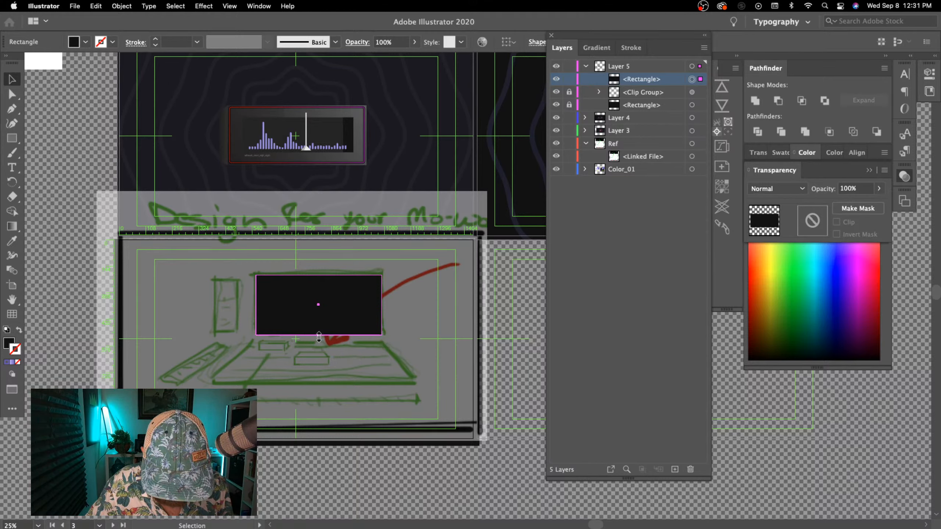
{"action": "left_click_drag", "start_coordinate": [318, 335], "coordinate": [239, 303]}
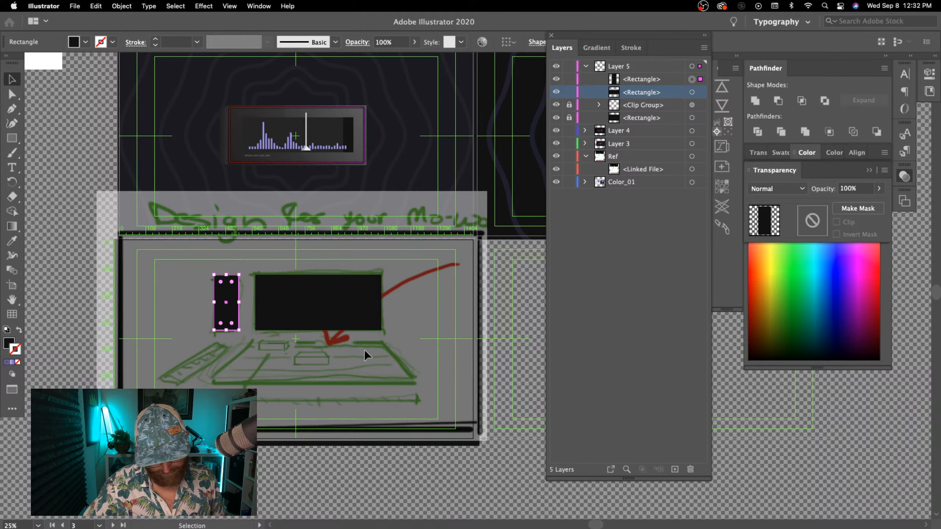
- Copy the monitor rectangle down over the sketched desktop and move its right edge out in line with the monitor's right edge
{"action": "left_click_drag", "start_coordinate": [340, 310], "coordinate": [340, 376]}
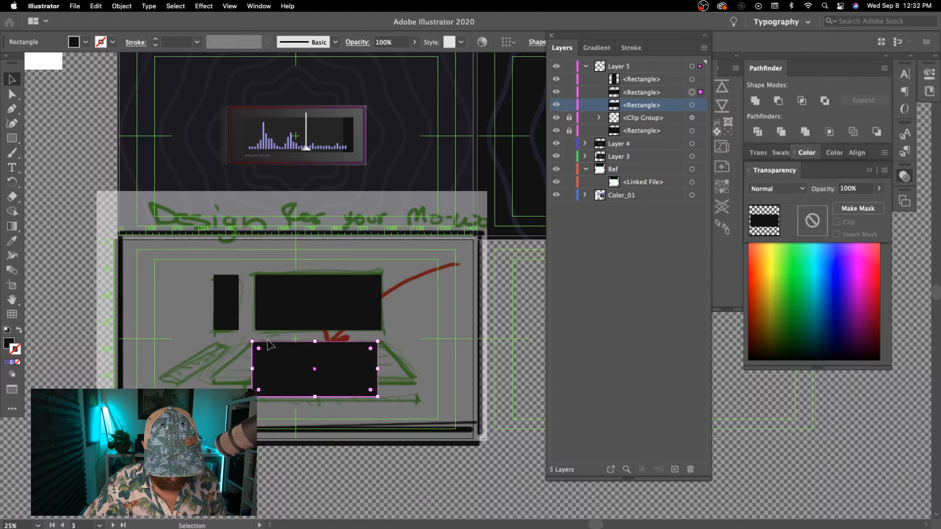
{"action": "key", "text": "a"}
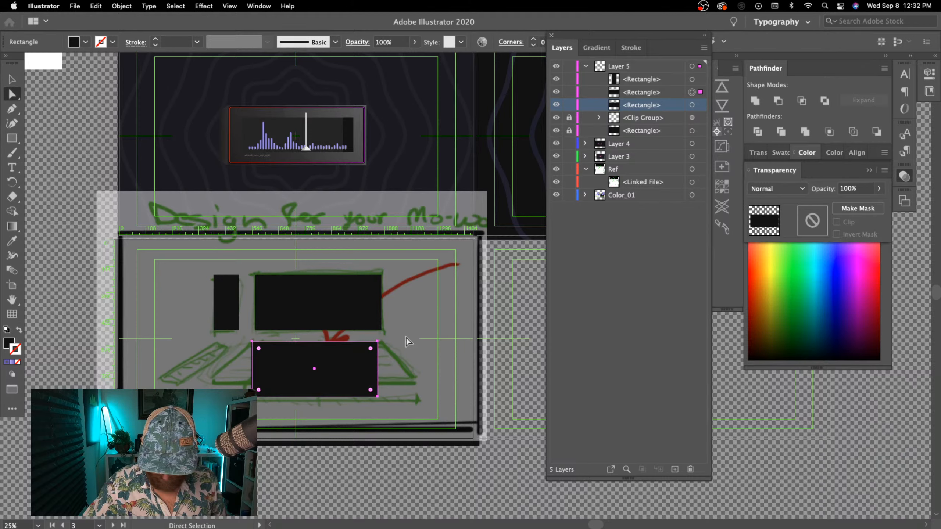
{"action": "left_click_drag", "start_coordinate": [362, 402], "coordinate": [358, 405]}
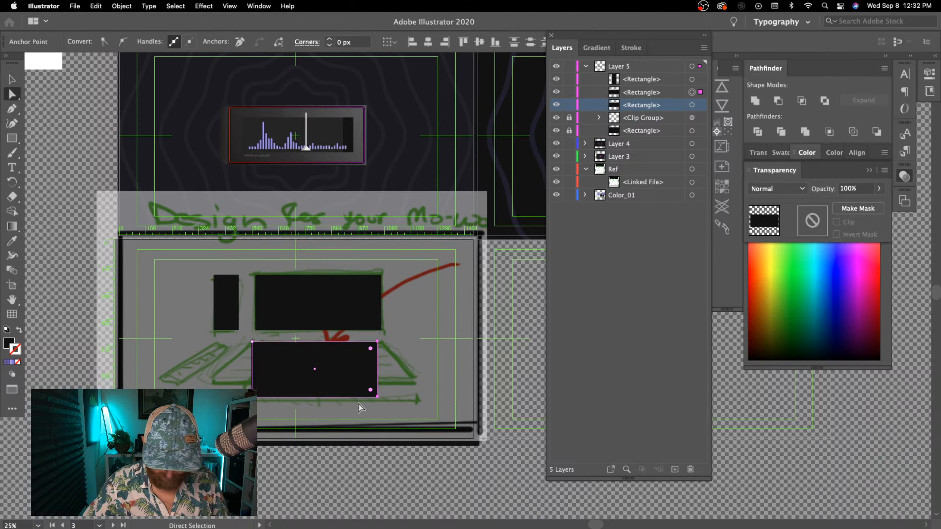
{"action": "key", "text": "Right"}
{"action": "key", "text": "Right"}
{"action": "key", "text": "Right"}
{"action": "key", "text": "Right"}
{"action": "key", "text": "Right"}
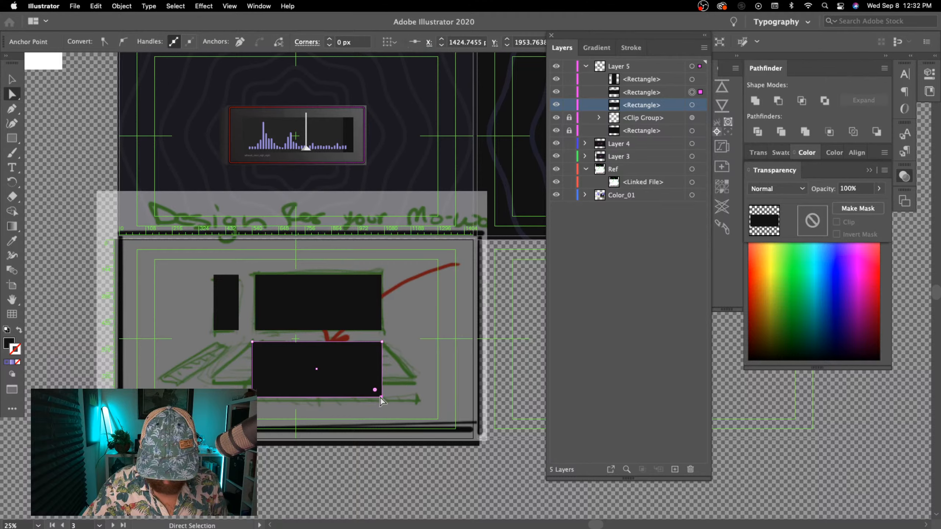
- Reshape the copied rectangle into a trapezoid by moving its lower corners out to the front edge of the sketched desktop
{"action": "left_click_drag", "start_coordinate": [382, 397], "coordinate": [425, 397]}
{"action": "left_click_drag", "start_coordinate": [252, 396], "coordinate": [193, 397]}
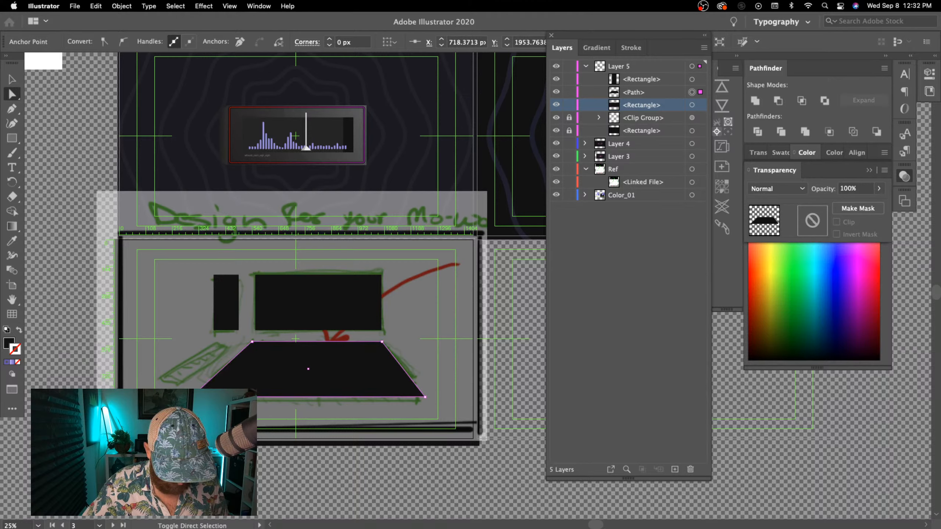
{"action": "left_click", "coordinate": [424, 396], "text": "shift"}
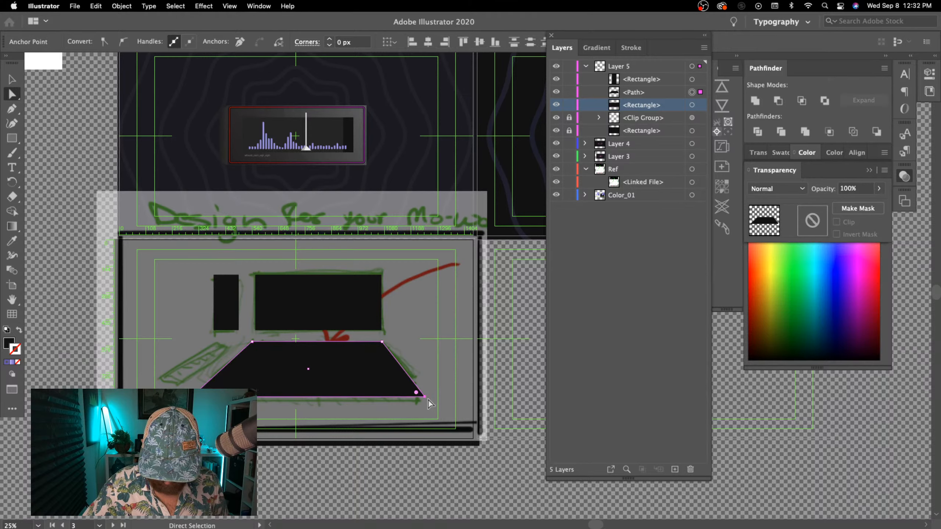
{"action": "left_click_drag", "start_coordinate": [424, 395], "coordinate": [424, 378]}
{"action": "left_click", "coordinate": [190, 378]}
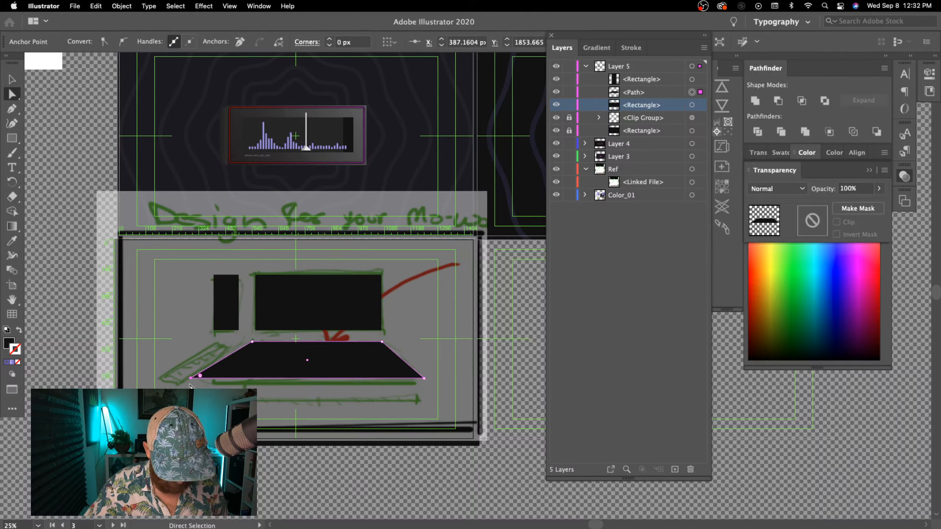
{"action": "left_click_drag", "start_coordinate": [191, 378], "coordinate": [213, 383]}
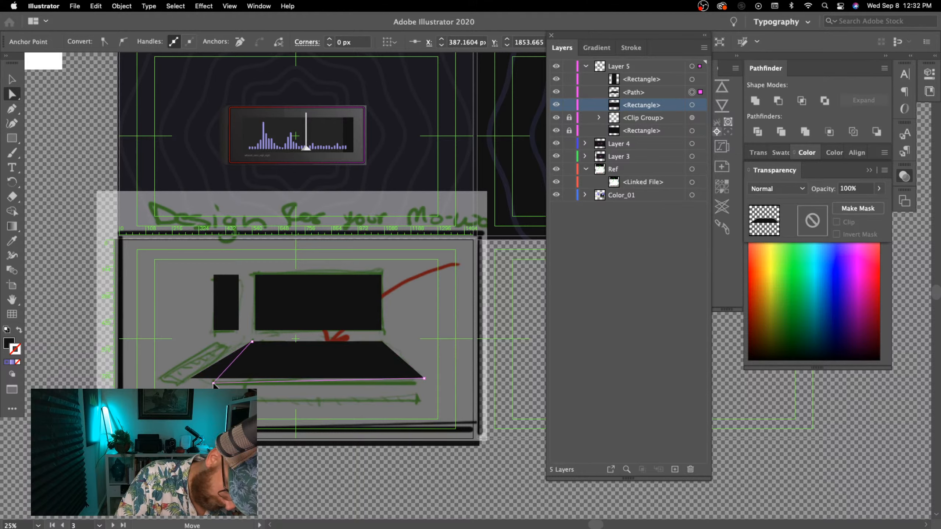
{"action": "left_click", "coordinate": [424, 378]}
{"action": "left_click_drag", "start_coordinate": [425, 381], "coordinate": [421, 387]}
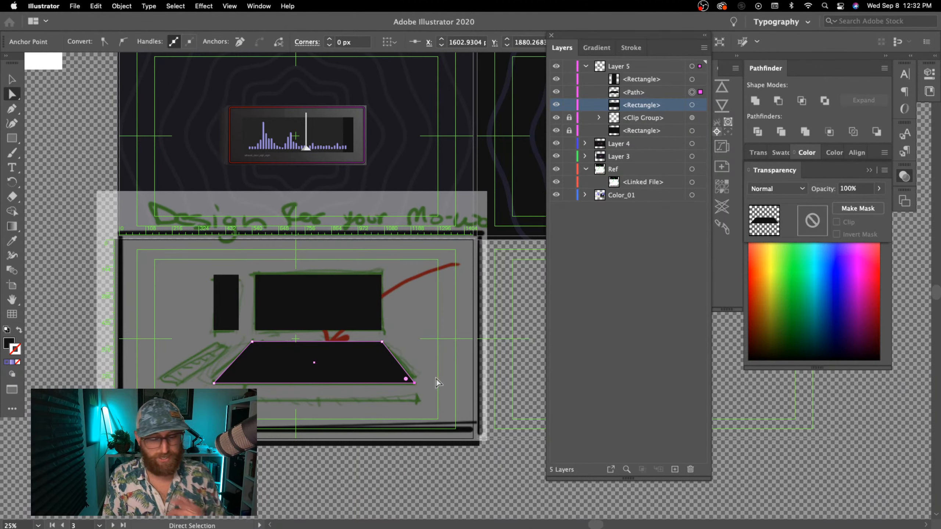
- Nudge both lower corners of the desktop trapezoid slightly outward to even out its slanted sides, then deselect it
{"action": "left_click", "coordinate": [214, 383], "text": "shift"}
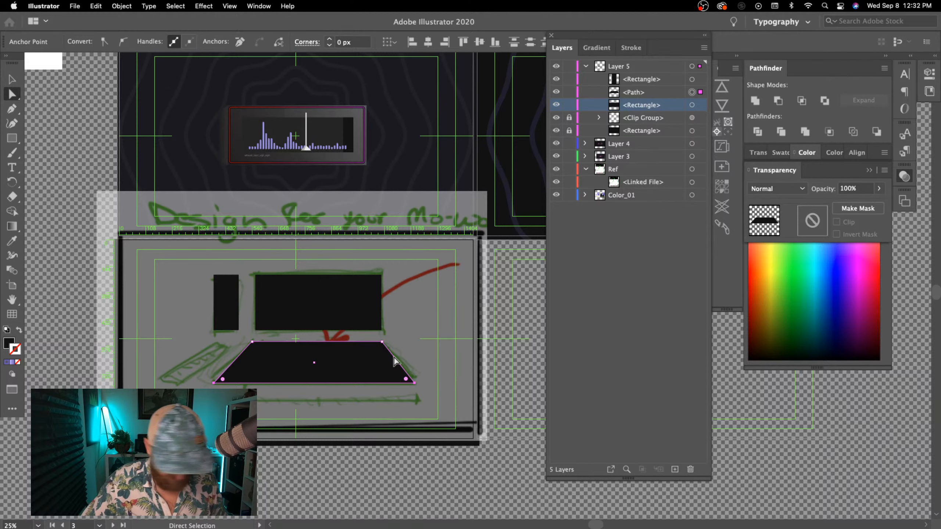
{"action": "left_click", "coordinate": [415, 383]}
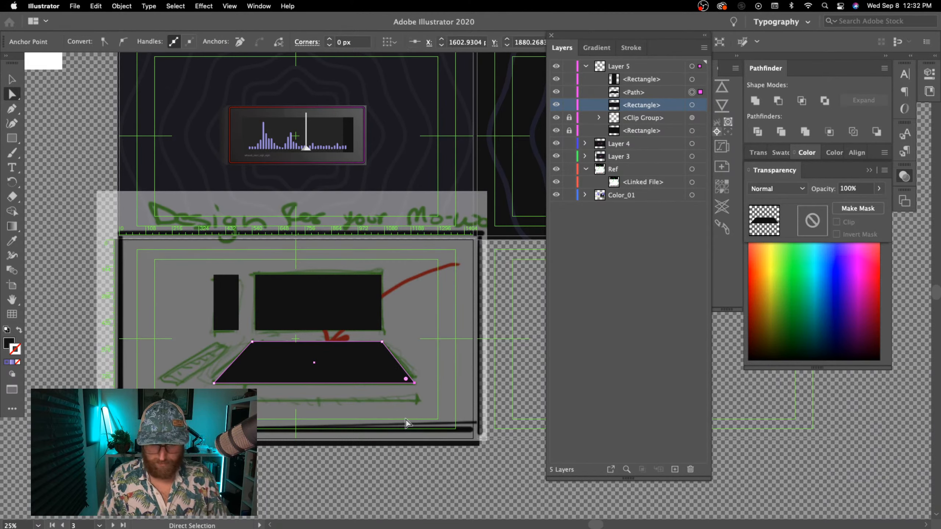
{"action": "key", "text": "Right"}
{"action": "key", "text": "Right"}
{"action": "key", "text": "Right"}
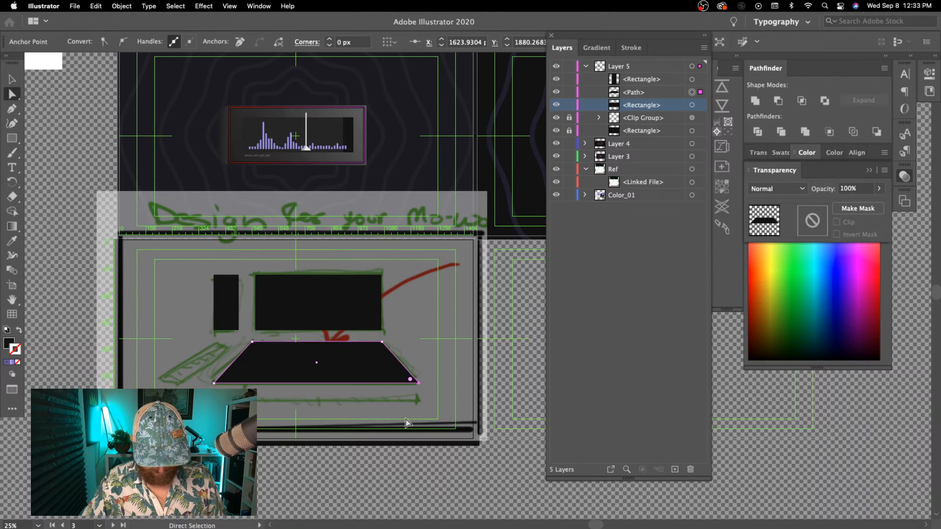
{"action": "left_click", "coordinate": [212, 383]}
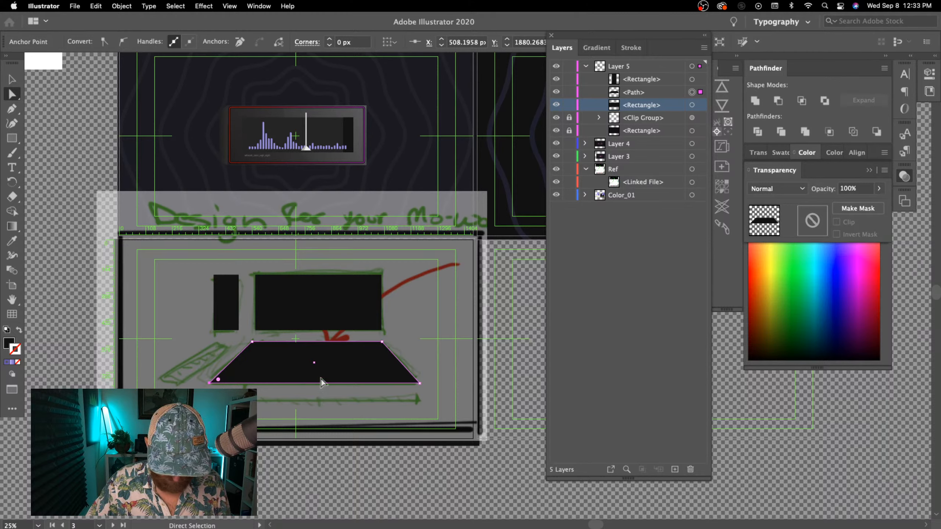
{"action": "left_click", "coordinate": [396, 409]}
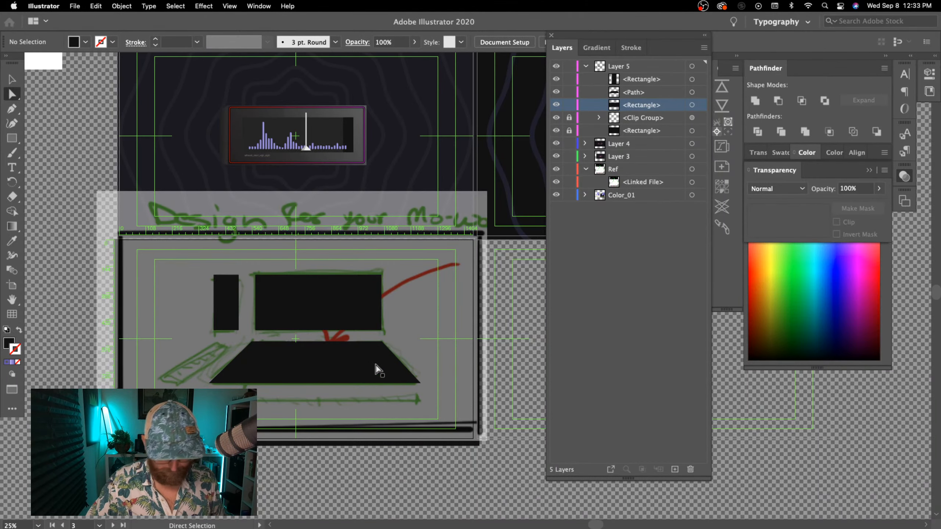
- Draw a slanted four-cornered shape with the Pen tool over the sketched keyboard left of the desktop, then check its corners and deselect
{"action": "key", "text": "p"}
{"action": "scroll", "coordinate": [288, 378], "scroll_direction": "left", "scroll_amount": 4}
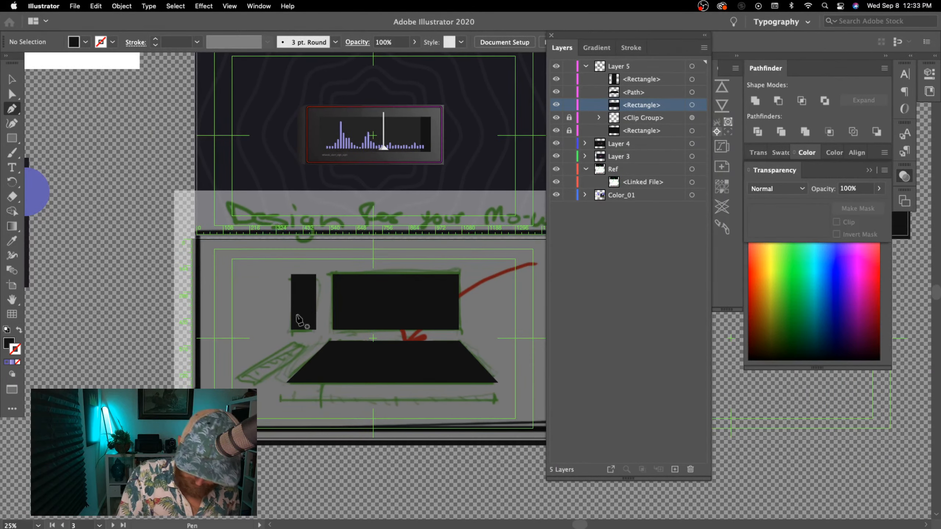
{"action": "left_click", "coordinate": [310, 346]}
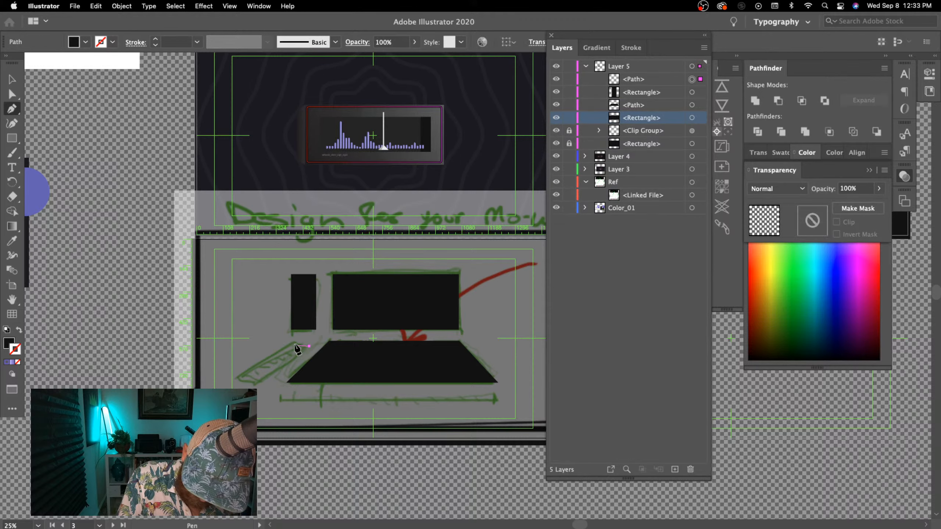
{"action": "left_click", "coordinate": [290, 345]}
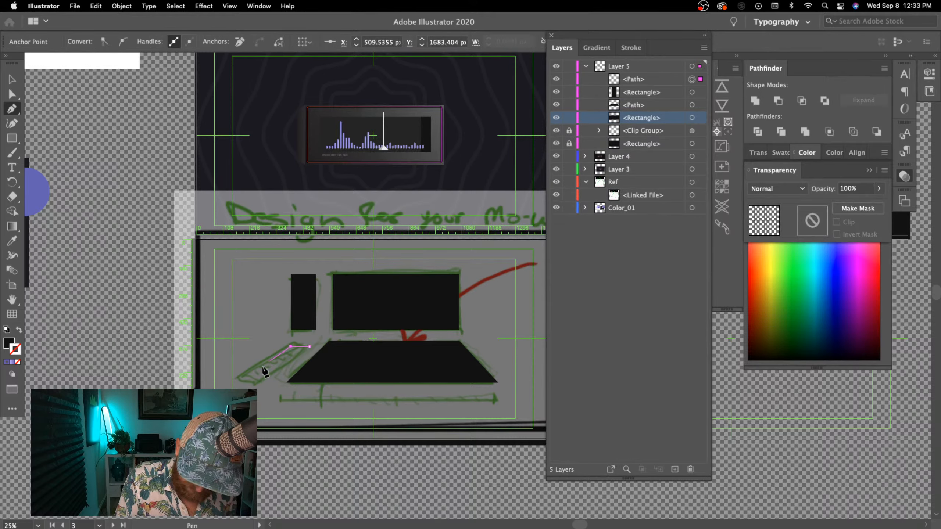
{"action": "left_click", "coordinate": [234, 382]}
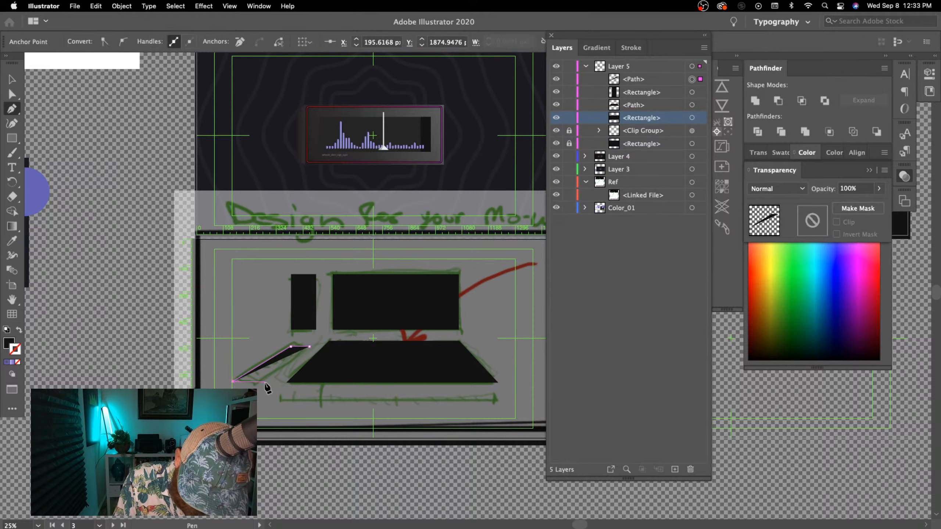
{"action": "left_click", "coordinate": [261, 382]}
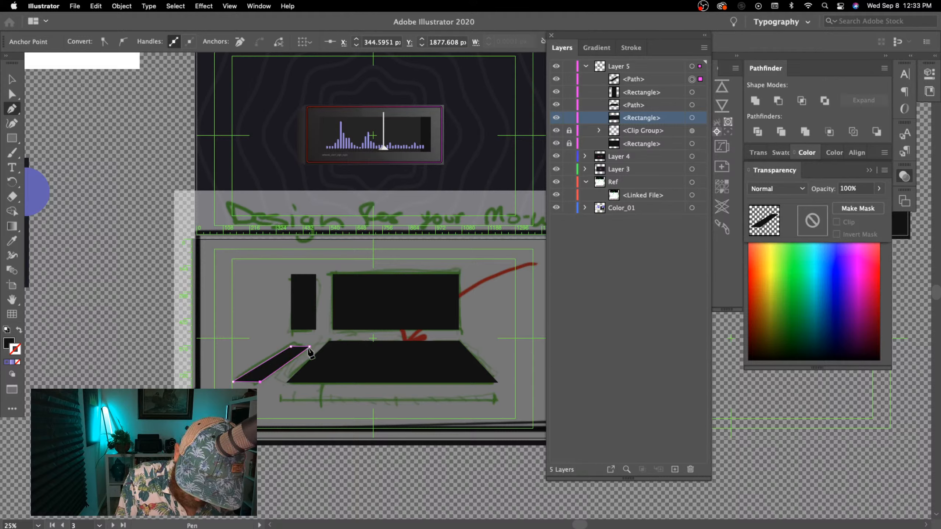
{"action": "key", "text": "a"}
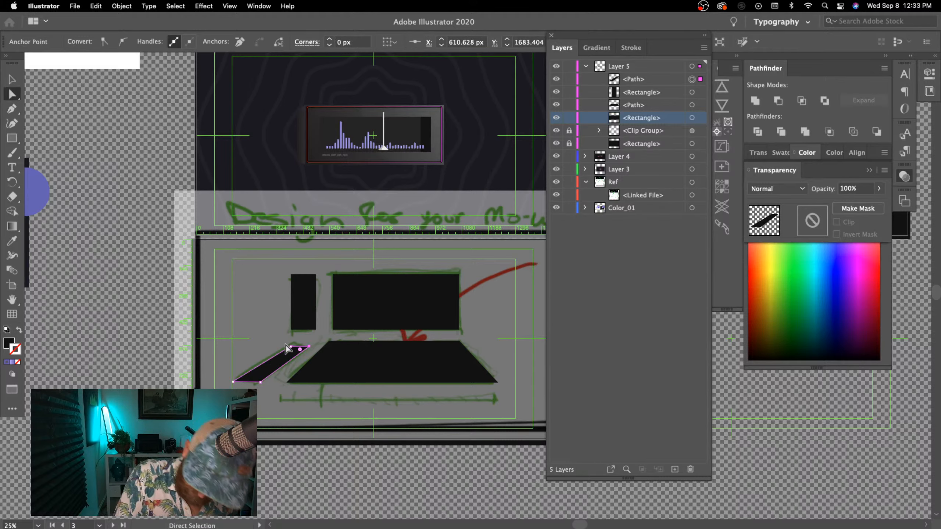
{"action": "left_click_drag", "start_coordinate": [314, 348], "coordinate": [311, 354]}
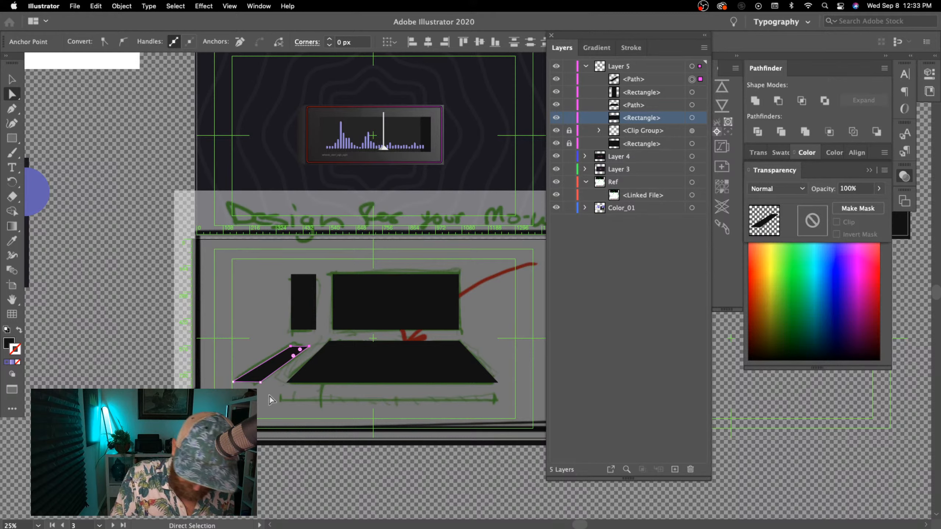
{"action": "left_click_drag", "start_coordinate": [213, 371], "coordinate": [258, 389]}
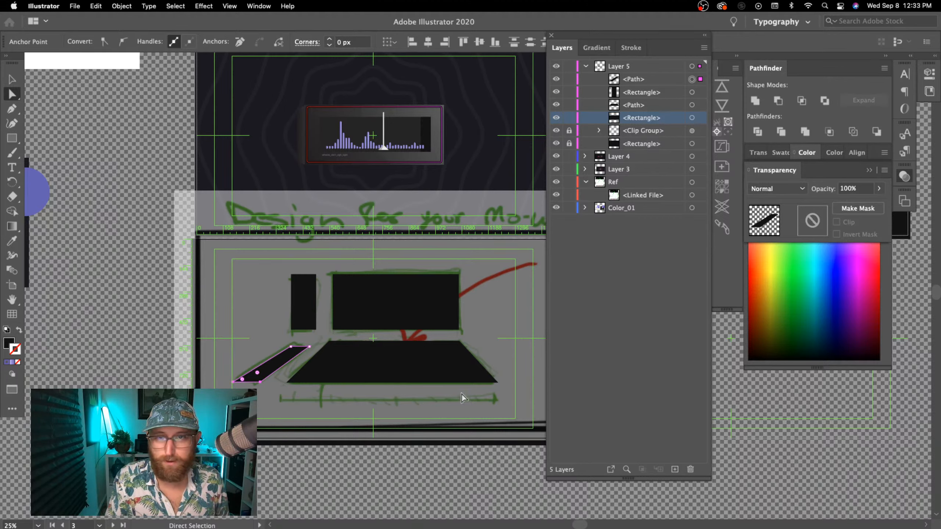
{"action": "left_click", "coordinate": [419, 491]}
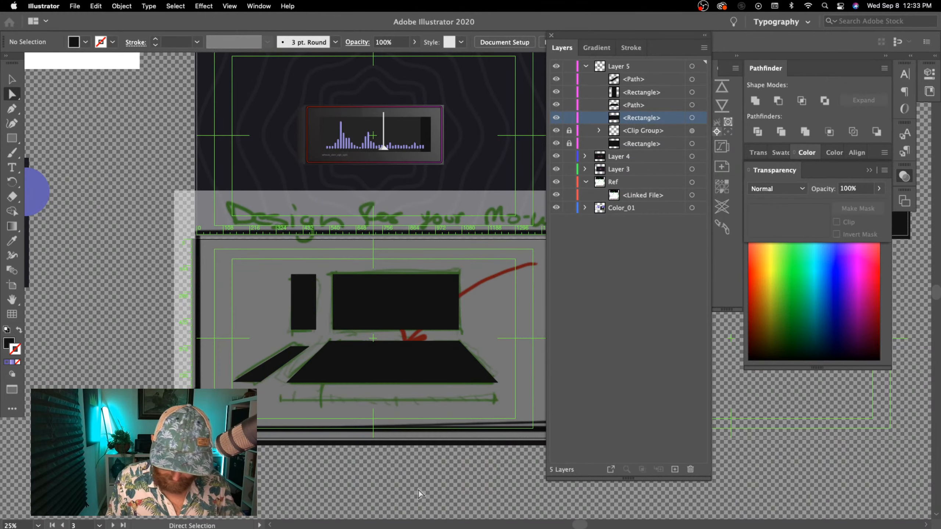
- Hide the two paths and two unlocked rectangles in Layer 5 and add a new layer above it
{"action": "key", "text": "super+minus"}
{"action": "key", "text": "super+plus"}
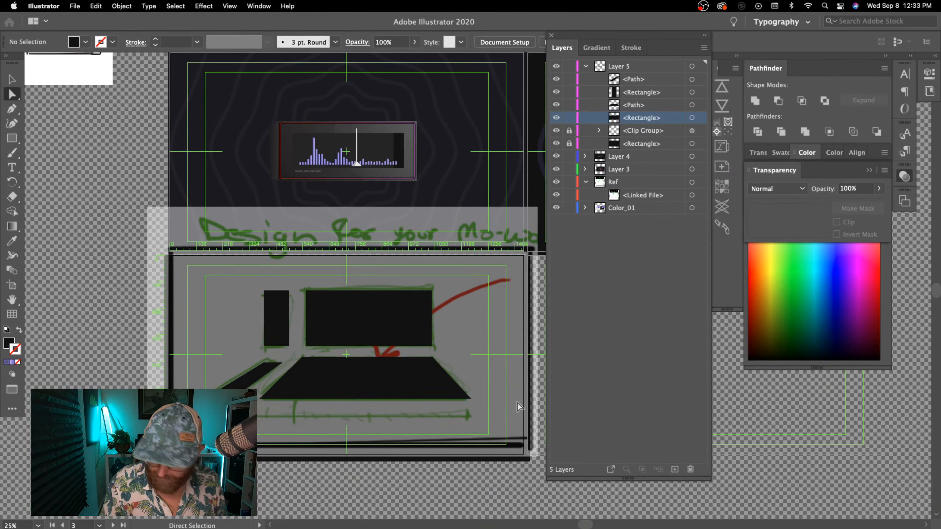
{"action": "left_click_drag", "start_coordinate": [556, 118], "coordinate": [556, 79]}
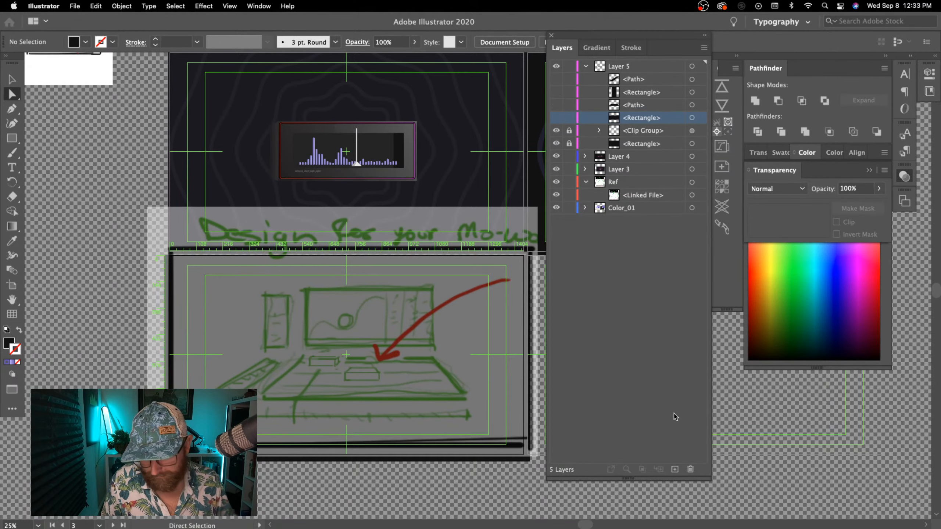
{"action": "key", "text": "super+equal"}
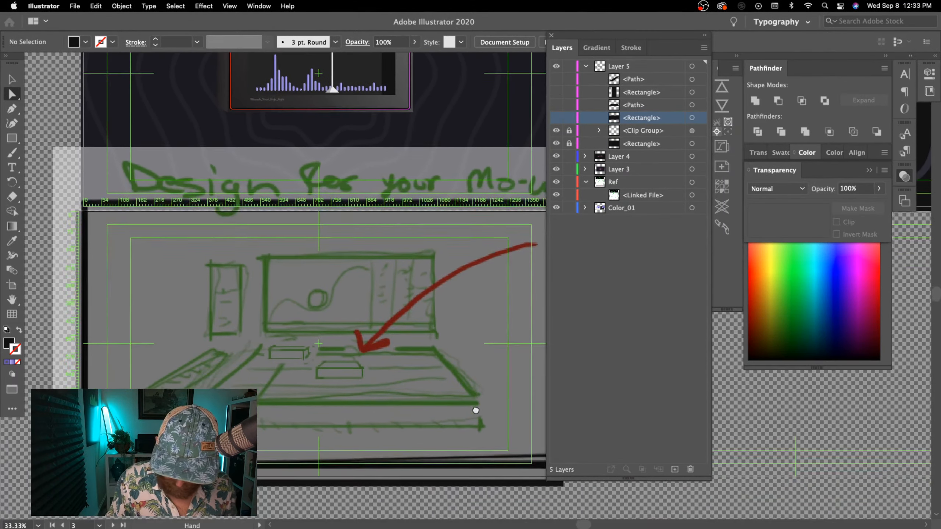
{"action": "left_click_drag", "start_coordinate": [475, 411], "coordinate": [475, 412]}
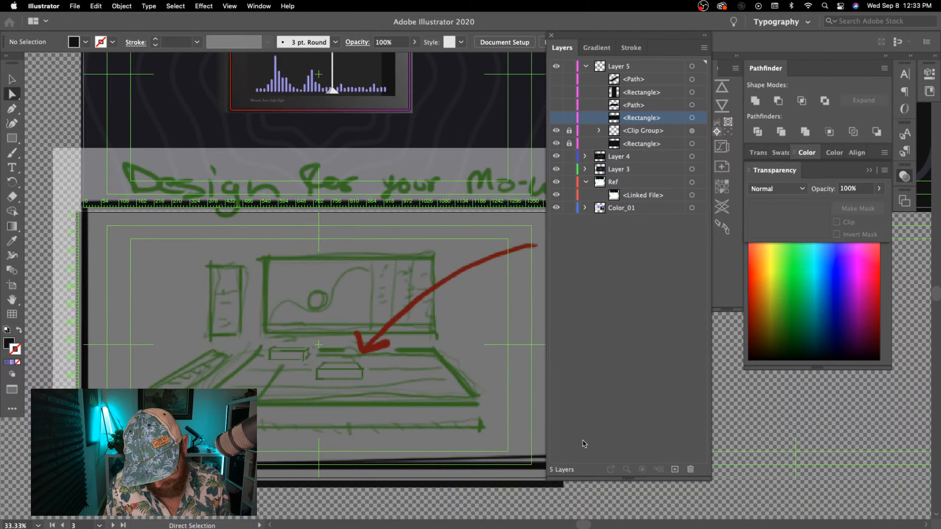
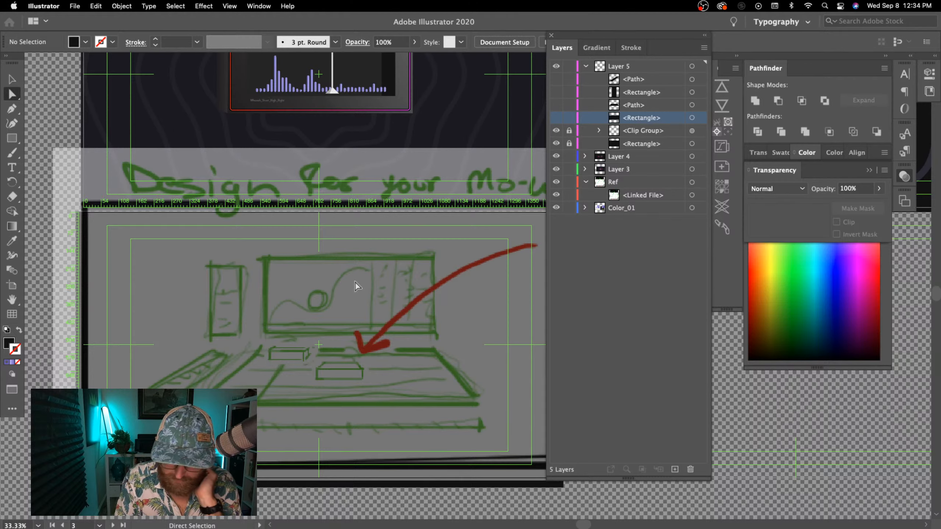
{"action": "left_click", "coordinate": [648, 79]}
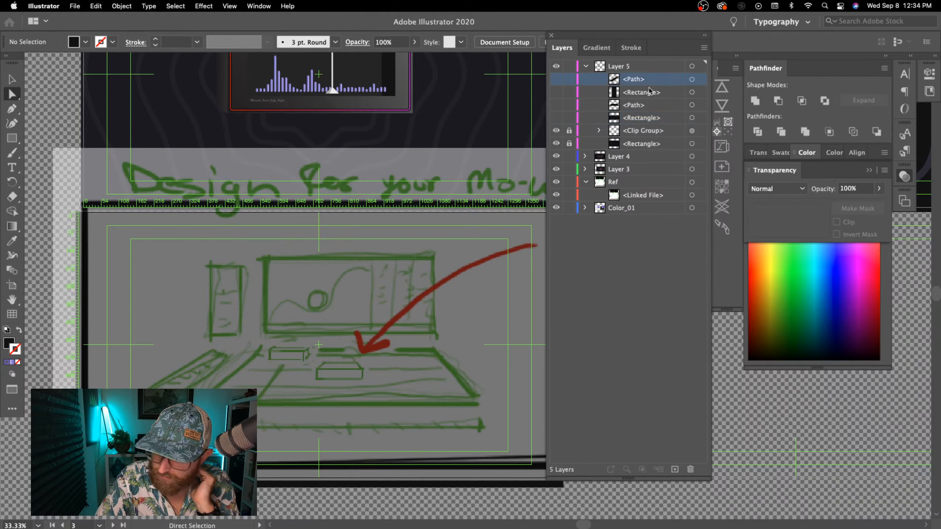
{"action": "left_click", "coordinate": [674, 469]}
- Trace the wavy graph on the sketched monitor screen with the Pen tool and close it into a flat-bottomed filled hill shape
{"action": "key", "text": "p"}
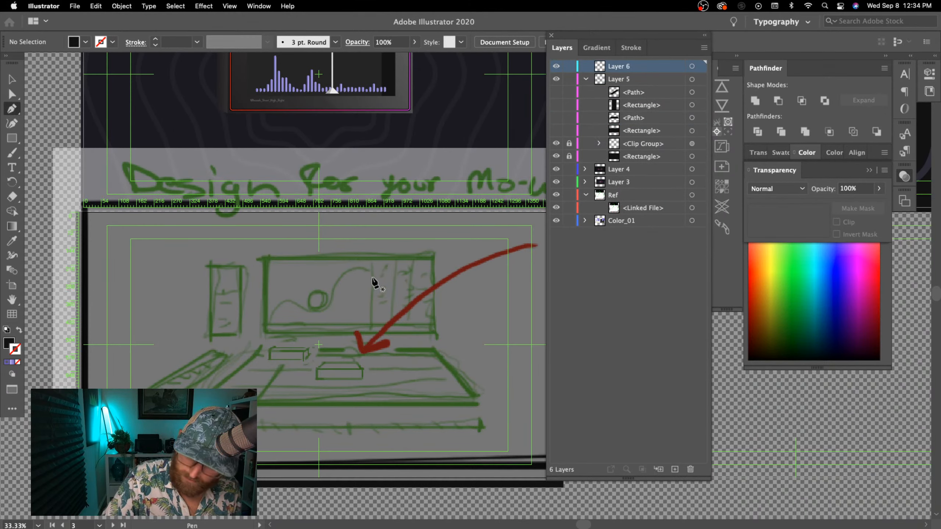
{"action": "left_click", "coordinate": [370, 272]}
{"action": "left_click_drag", "start_coordinate": [342, 273], "coordinate": [264, 337]}
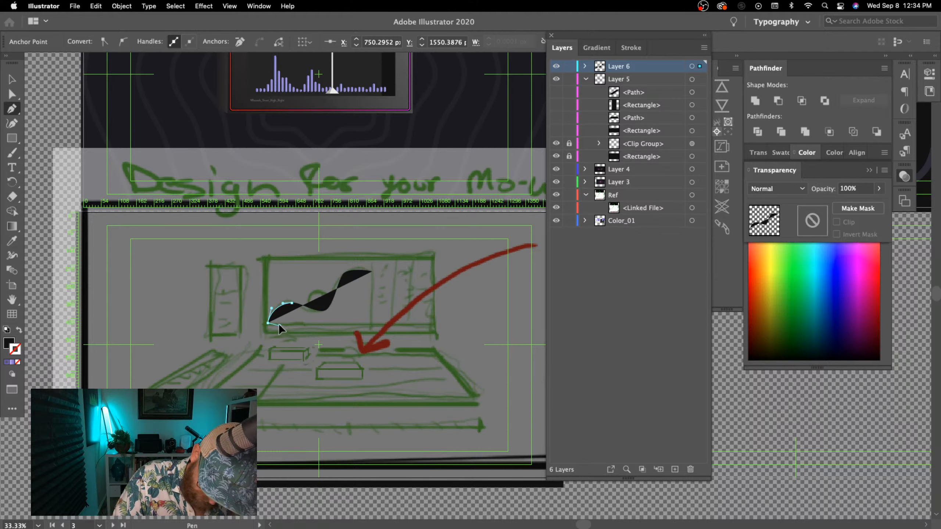
{"action": "left_click_drag", "start_coordinate": [278, 322], "coordinate": [278, 322]}
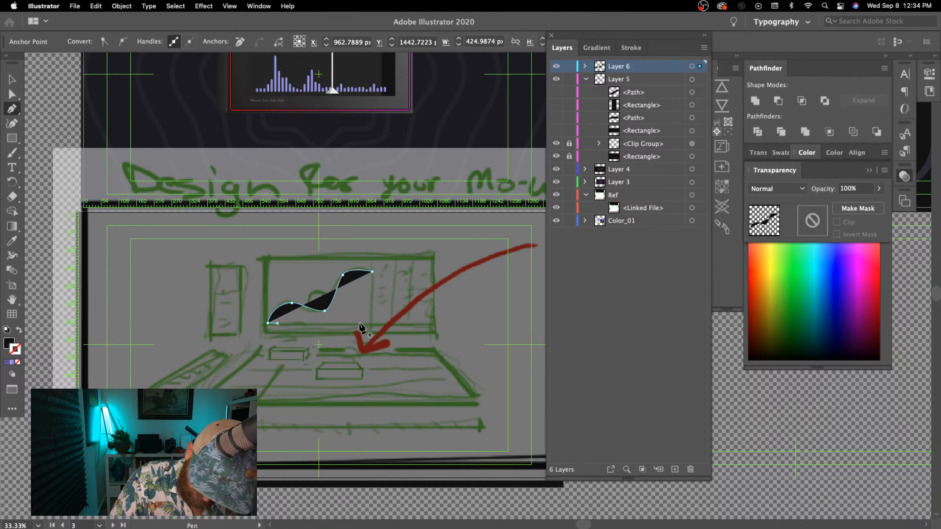
{"action": "key", "text": "super+shift+a"}
{"action": "key", "text": "super+z"}
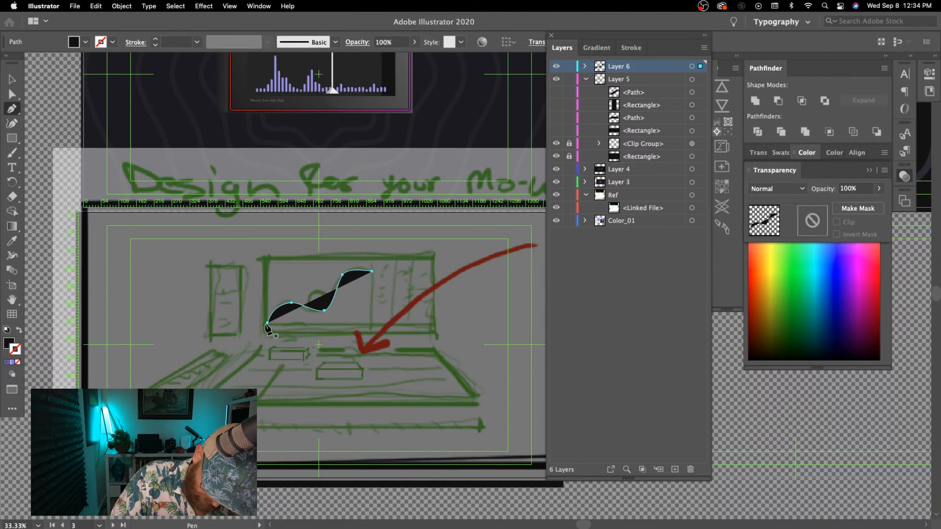
{"action": "left_click", "coordinate": [267, 323]}
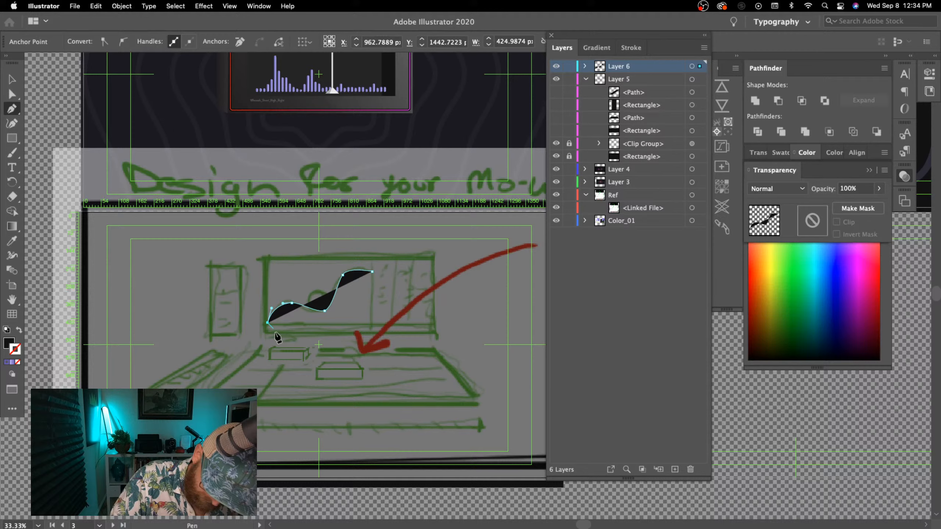
{"action": "left_click", "coordinate": [371, 322]}
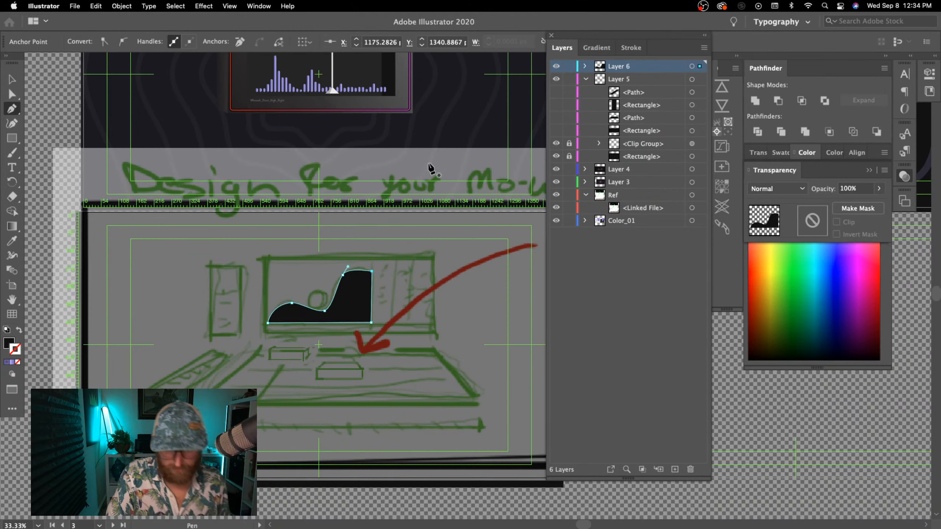
- Change the fill of the traced hill graph on the monitor screen to a slightly lighter dark grey
{"action": "key", "text": "v"}
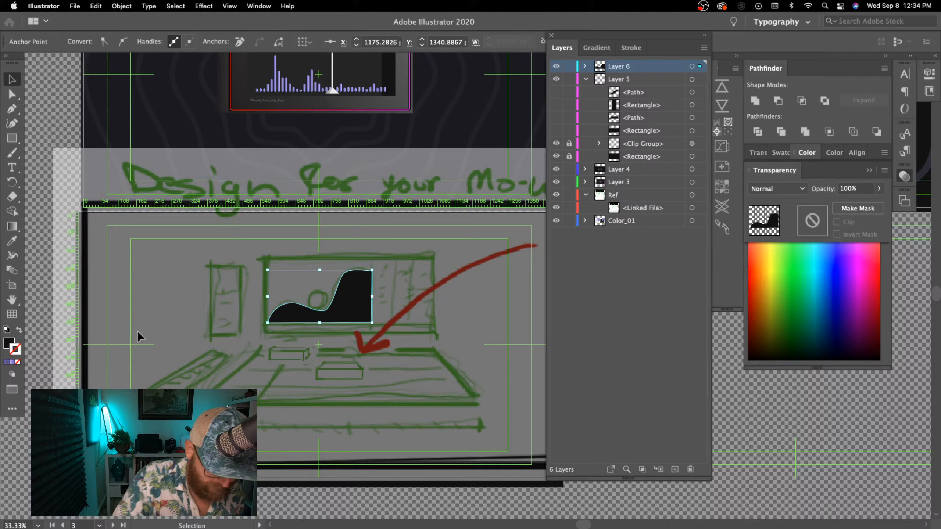
{"action": "double_click", "coordinate": [9, 342]}
{"action": "left_click_drag", "start_coordinate": [312, 328], "coordinate": [302, 319]}
{"action": "left_click", "coordinate": [585, 203]}
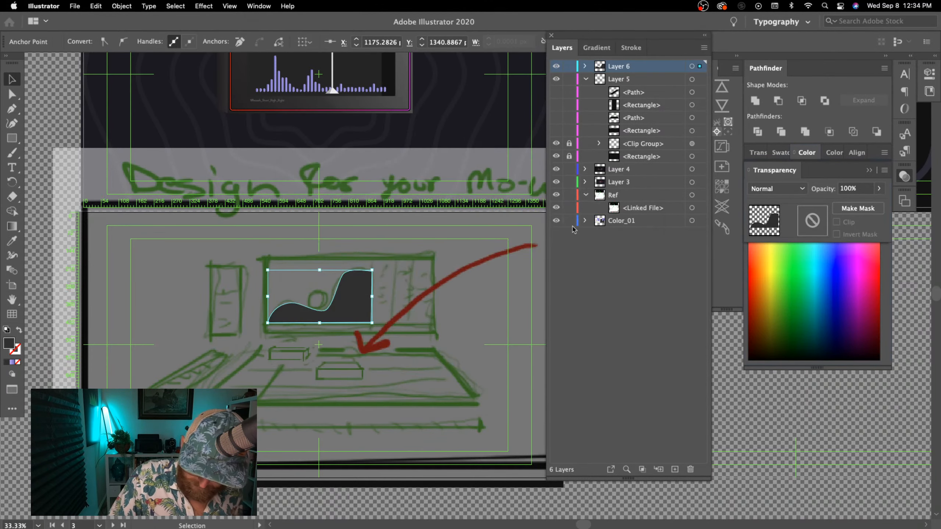
- Draw a circle with the Ellipse tool over the sketched ball resting in the hill graph's valley
{"action": "left_click", "coordinate": [15, 138]}
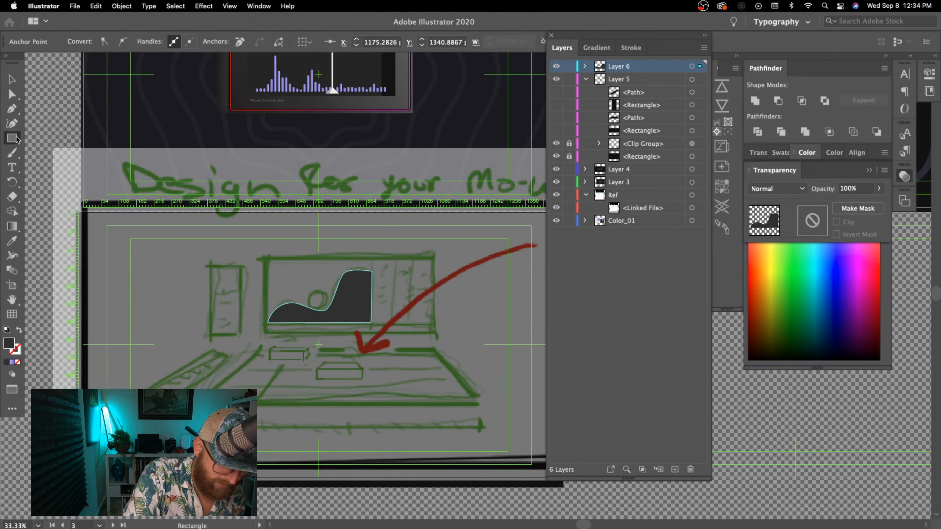
{"action": "left_click_drag", "start_coordinate": [14, 138], "coordinate": [107, 149]}
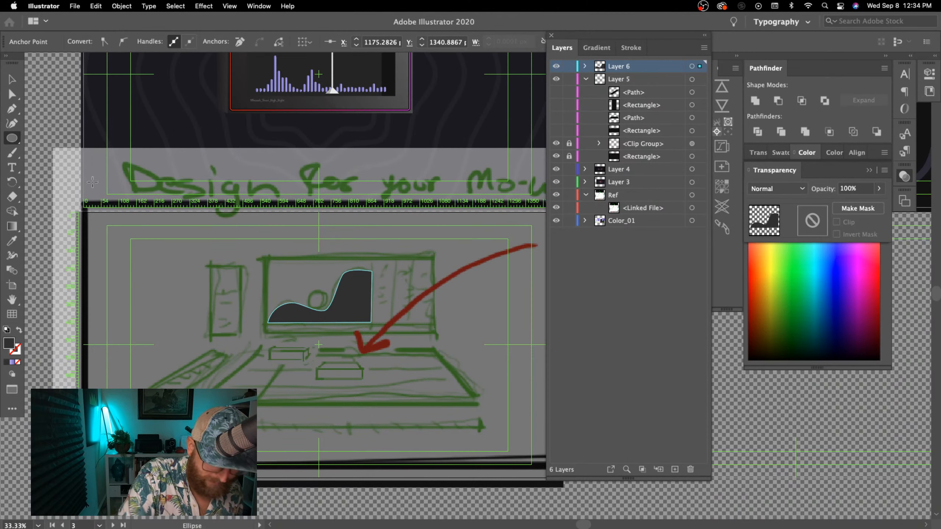
{"action": "left_click_drag", "start_coordinate": [309, 292], "coordinate": [335, 297]}
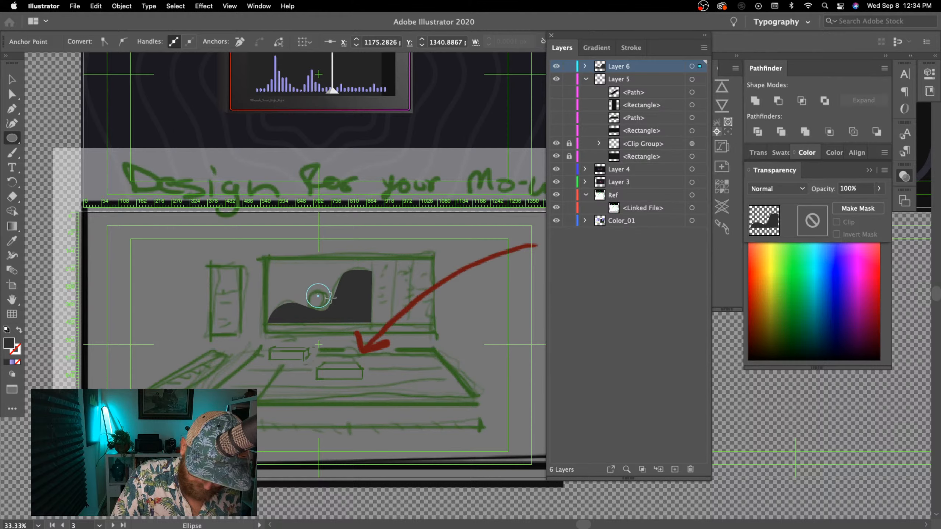
{"action": "left_click_drag", "start_coordinate": [330, 299], "coordinate": [332, 299]}
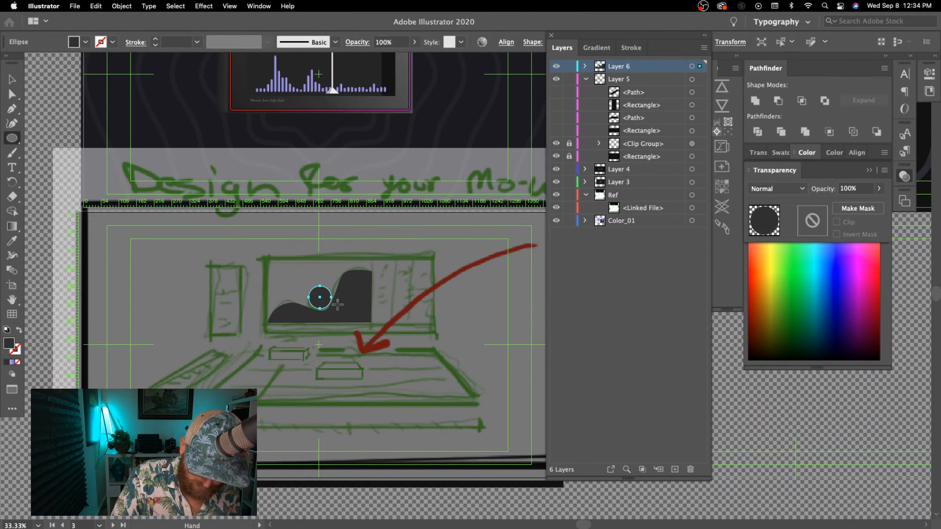
- Set the fill of the front circle to grey 494949
{"action": "double_click", "coordinate": [8, 344]}
{"action": "left_click", "coordinate": [308, 304]}
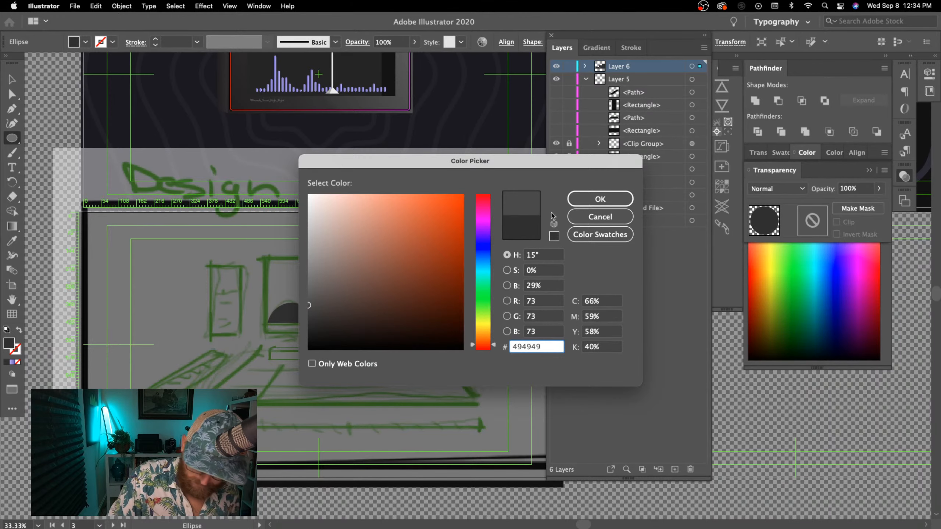
{"action": "left_click", "coordinate": [596, 204]}
{"action": "key", "text": "super+plus"}
{"action": "key", "text": "v"}
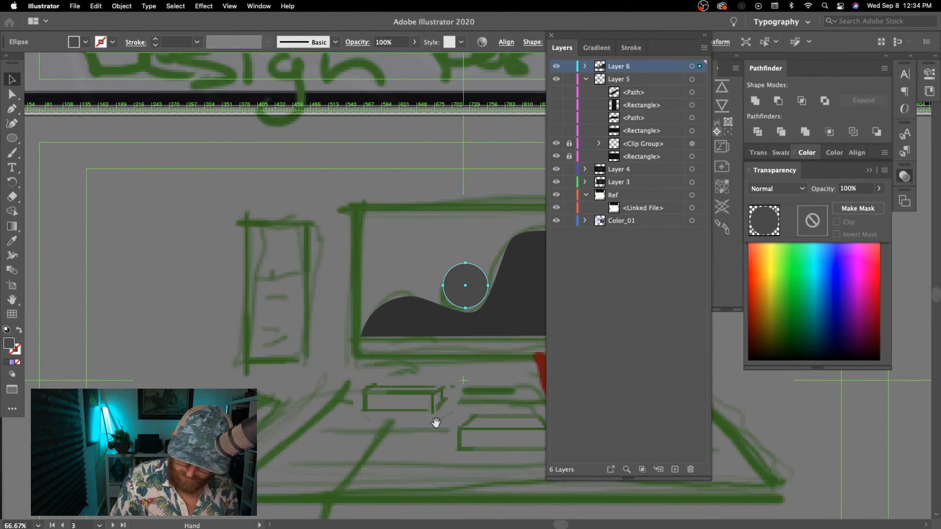
{"action": "scroll", "coordinate": [435, 423], "scroll_direction": "right", "scroll_amount": 5}
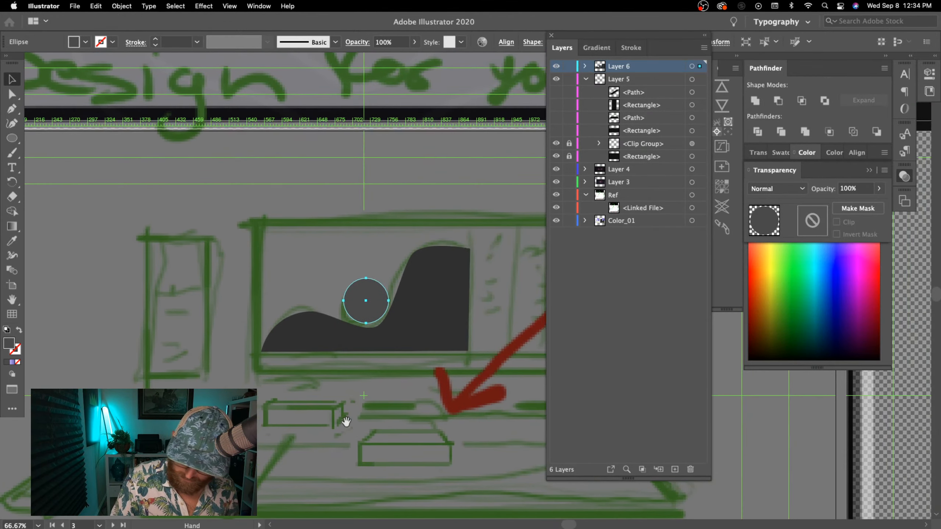
- Select both stacked ellipses in Layer 6 and move them up and left, clear of the hill graph
{"action": "left_click", "coordinate": [585, 66]}
{"action": "left_click", "coordinate": [692, 92], "text": "shift"}
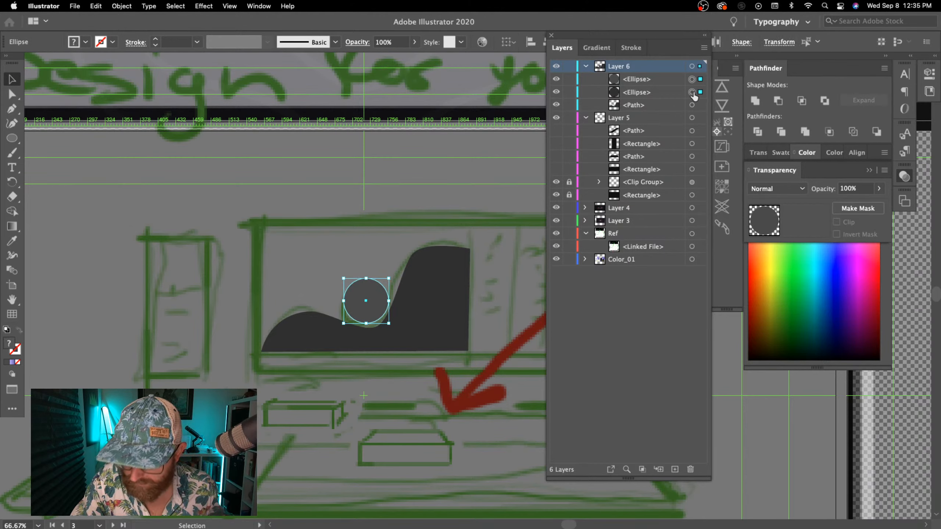
{"action": "left_click", "coordinate": [672, 93]}
{"action": "left_click", "coordinate": [672, 80], "text": "shift"}
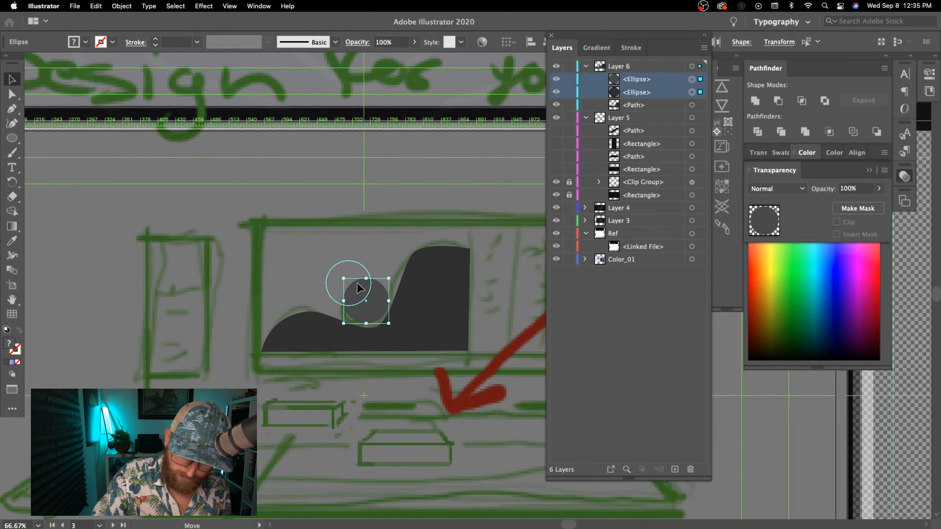
{"action": "mouse_move", "coordinate": [357, 283]}
{"action": "left_mouse_down"}
{"action": "mouse_move", "coordinate": [318, 282]}
{"action": "mouse_move", "coordinate": [328, 278]}
{"action": "left_mouse_up"}
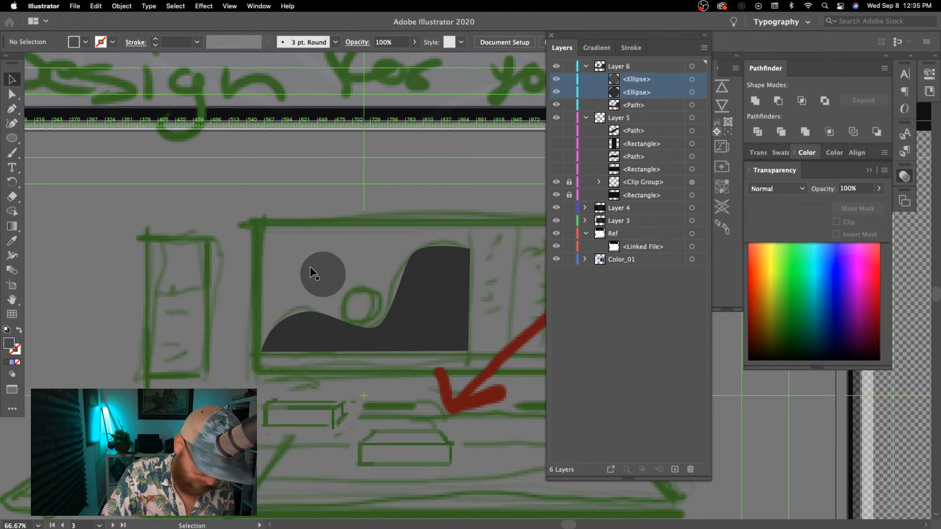
- Pull the front circle's left anchor point across to its right side to form a shaded crescent over the dark circle
{"action": "key", "text": "a"}
{"action": "left_click", "coordinate": [300, 275]}
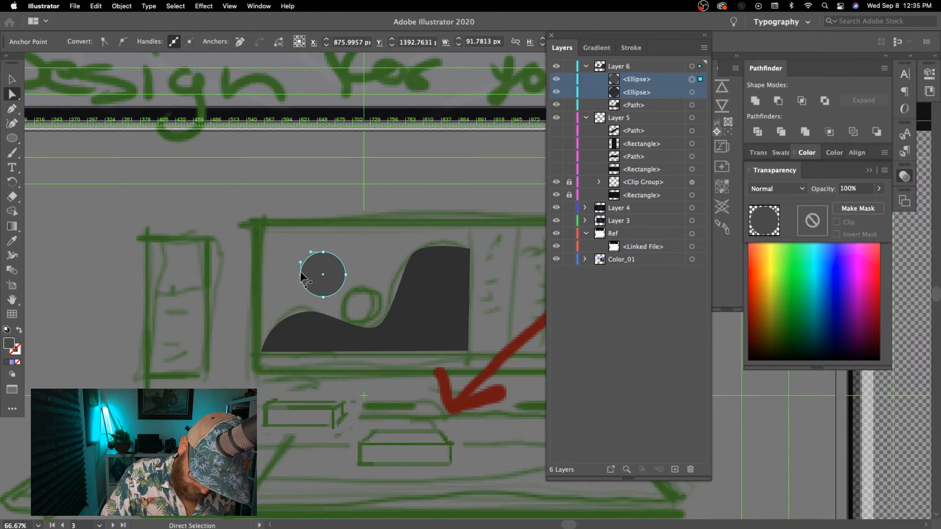
{"action": "left_click_drag", "start_coordinate": [301, 273], "coordinate": [342, 257]}
{"action": "key", "text": "super+z"}
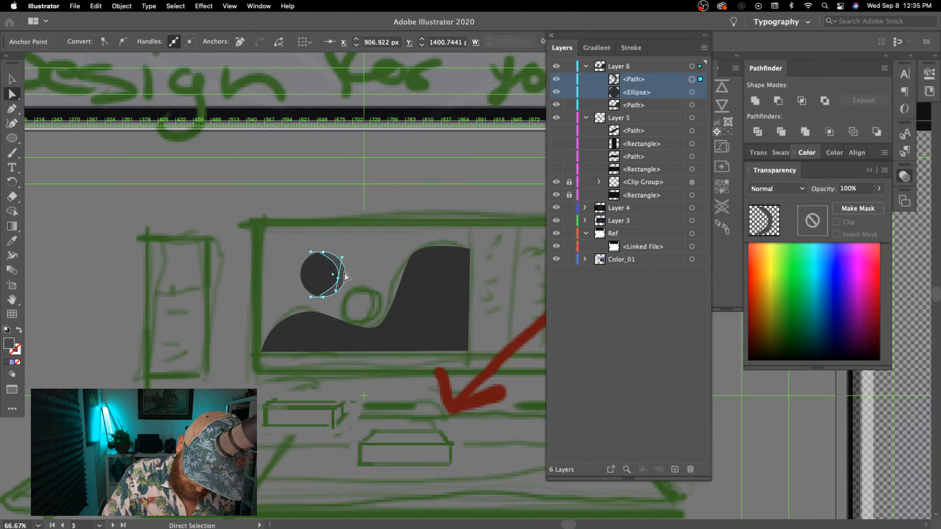
{"action": "left_click", "coordinate": [358, 183]}
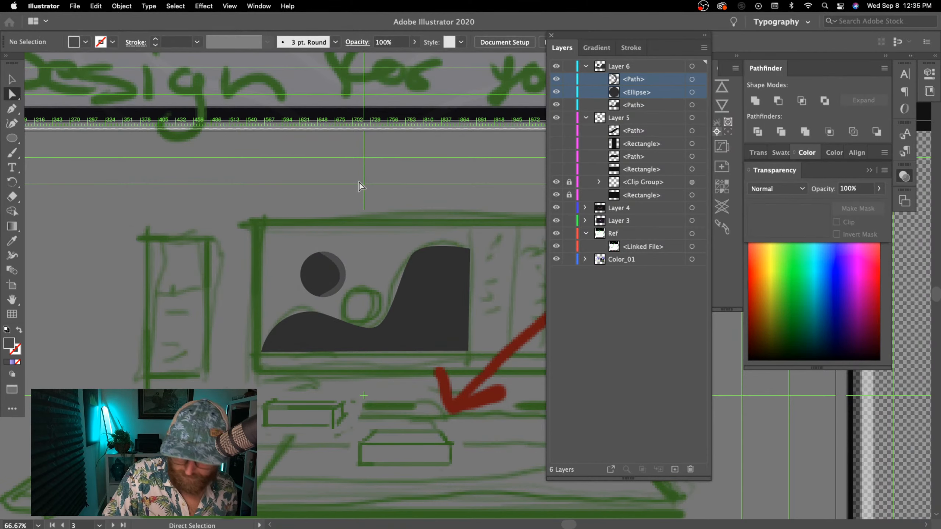
- Group the crescent with the dark circle, then shrink the ball slightly and place it in the hill graph's valley
{"action": "left_click", "coordinate": [348, 265]}
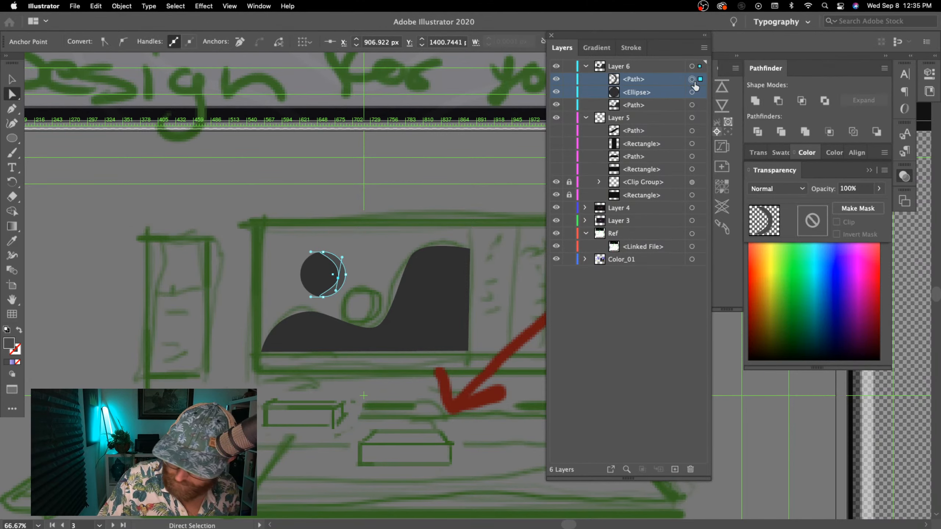
{"action": "left_click", "coordinate": [691, 93], "text": "shift"}
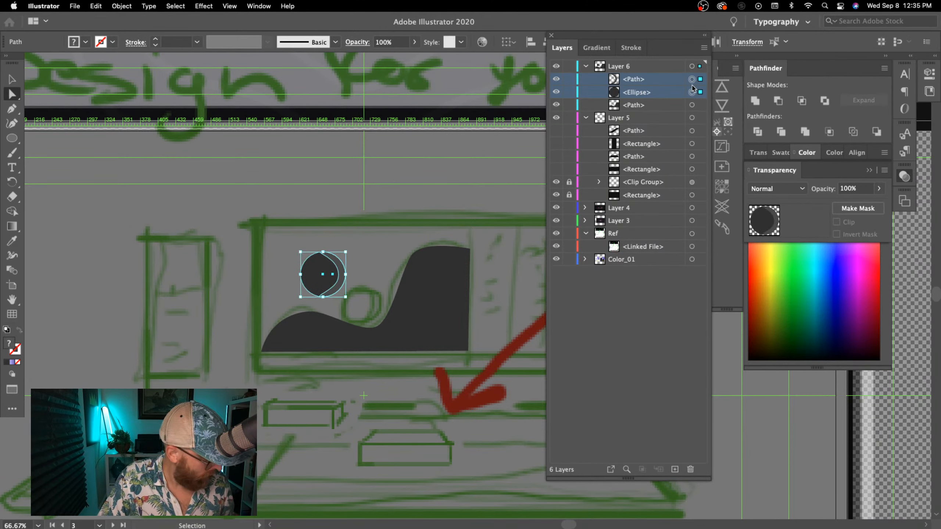
{"action": "key", "text": "ctrl+g"}
{"action": "key", "text": "v"}
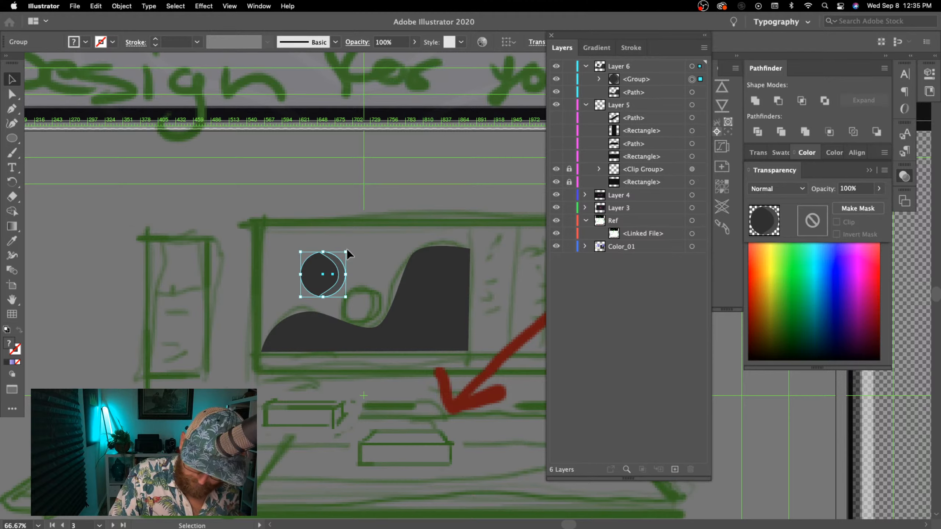
{"action": "mouse_move", "coordinate": [348, 253]}
{"action": "left_mouse_down"}
{"action": "mouse_move", "coordinate": [338, 272]}
{"action": "mouse_move", "coordinate": [372, 310]}
{"action": "mouse_move", "coordinate": [369, 302]}
{"action": "mouse_move", "coordinate": [397, 316]}
{"action": "mouse_move", "coordinate": [373, 326]}
{"action": "left_mouse_up"}
- Lengthen the left direction handle of the hill's valley anchor point so the curve fits beneath the ball
{"action": "left_click", "coordinate": [375, 327]}
{"action": "key", "text": "a"}
{"action": "left_click", "coordinate": [374, 327]}
{"action": "key", "text": "super+z"}
{"action": "left_click", "coordinate": [375, 327]}
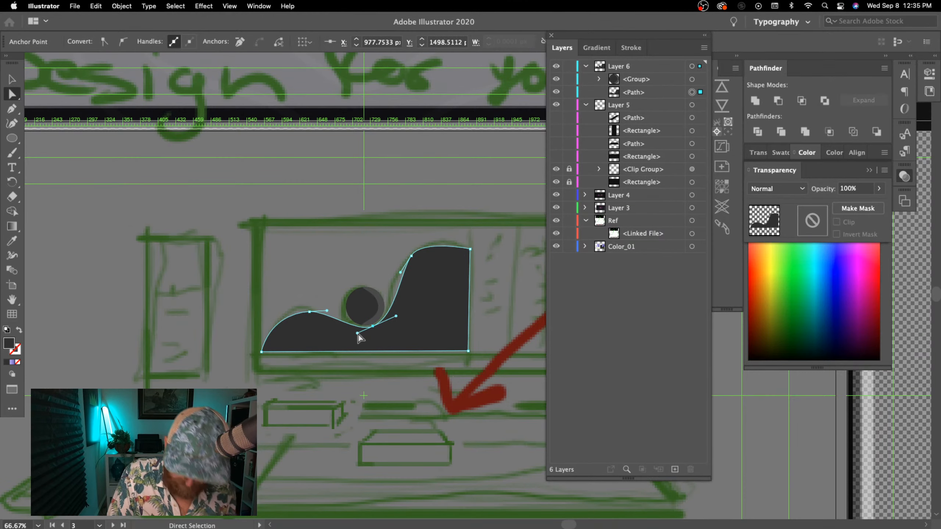
{"action": "mouse_move", "coordinate": [358, 334]}
{"action": "left_mouse_down"}
{"action": "mouse_move", "coordinate": [373, 330]}
{"action": "mouse_move", "coordinate": [351, 336]}
{"action": "left_mouse_up"}
{"action": "key", "text": "super+z"}
{"action": "left_click", "coordinate": [373, 325]}
{"action": "key", "text": "super+z"}
{"action": "left_click", "coordinate": [373, 326]}
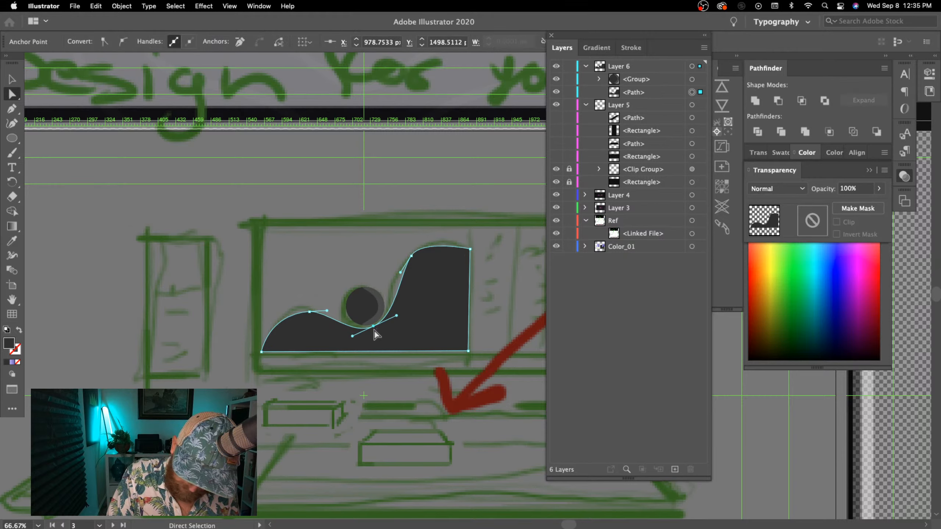
- Nudge the hill's valley anchor point slightly right and up, then deselect the shape
{"action": "key", "text": "Right"}
{"action": "key", "text": "Right"}
{"action": "key", "text": "Right"}
{"action": "key", "text": "Right"}
{"action": "key", "text": "Right"}
{"action": "key", "text": "Right"}
{"action": "key", "text": "Up"}
{"action": "key", "text": "Up"}
{"action": "key", "text": "Up"}
{"action": "key", "text": "Up"}
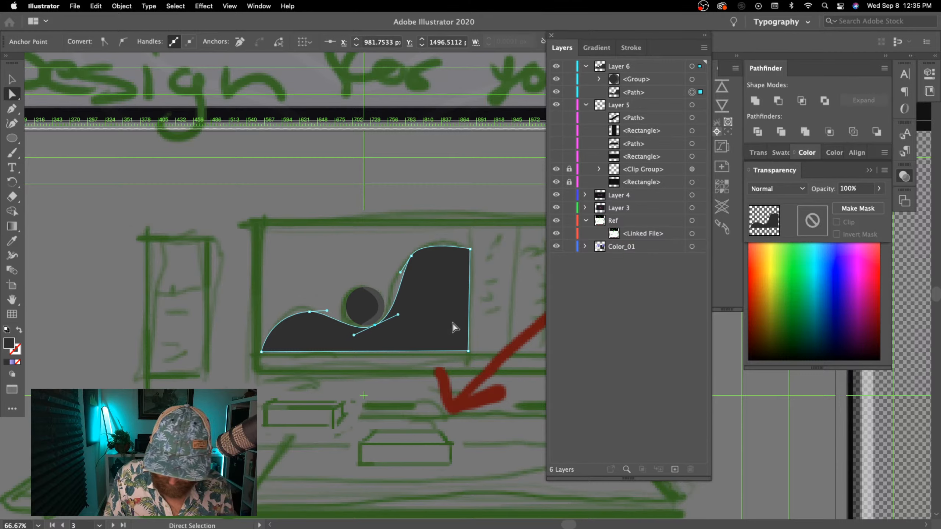
{"action": "left_click", "coordinate": [470, 402]}
- Fill the hill graph with the purple linear gradient at -180°
{"action": "scroll", "coordinate": [472, 402], "scroll_direction": "down", "scroll_amount": 5}
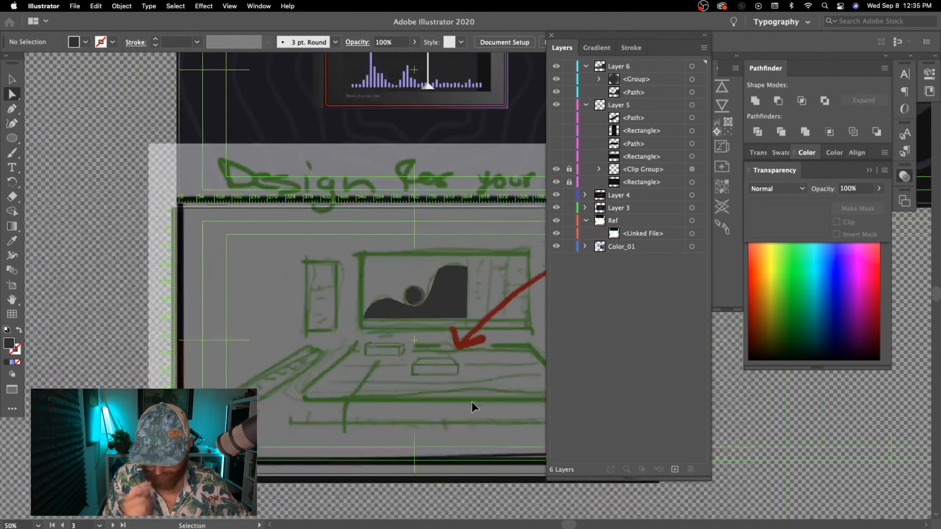
{"action": "scroll", "coordinate": [451, 426], "scroll_direction": "up", "scroll_amount": 2}
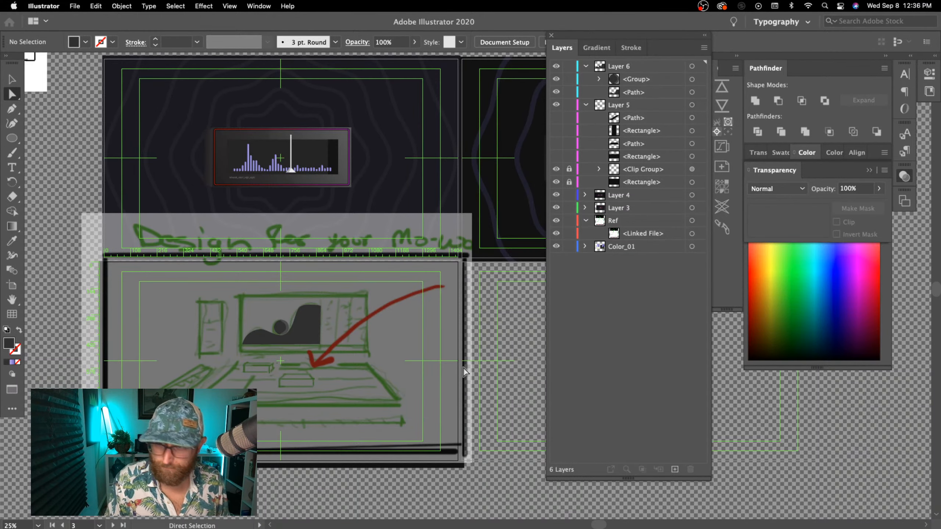
{"action": "scroll", "coordinate": [326, 477], "scroll_direction": "left", "scroll_amount": 3}
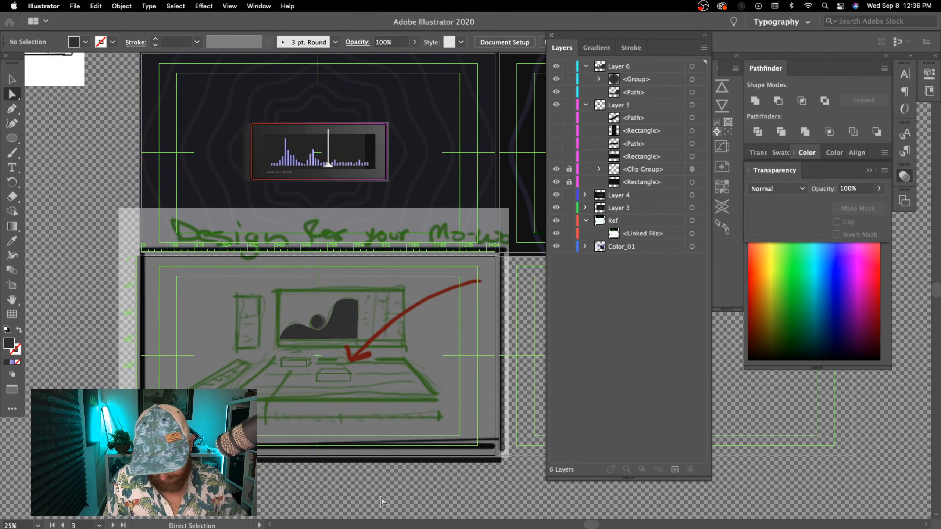
{"action": "key", "text": "ctrl+equal"}
{"action": "left_click", "coordinate": [309, 332]}
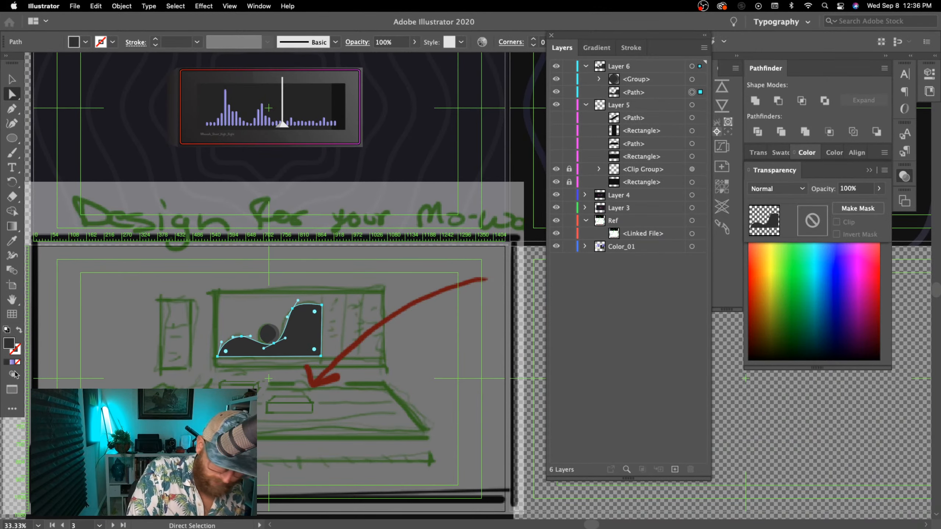
{"action": "left_click", "coordinate": [12, 362]}
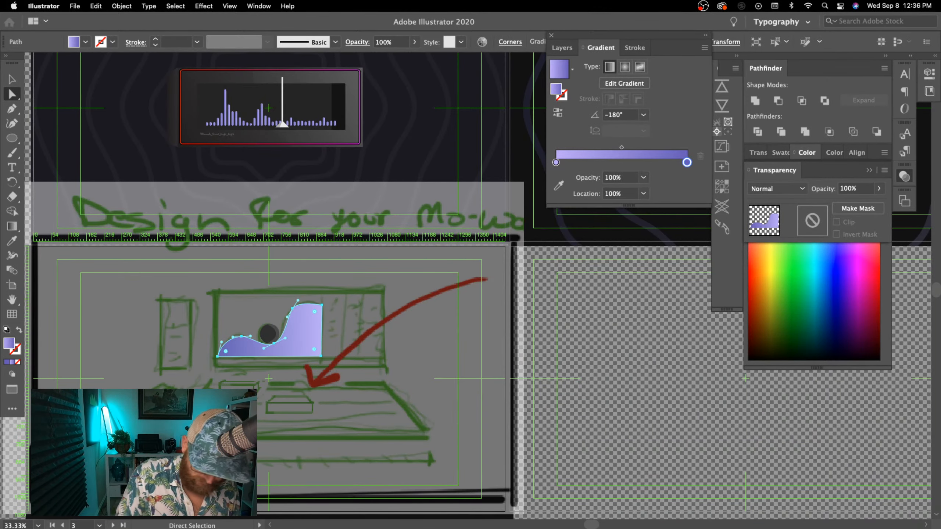
- Try the purple gradient as the fill of the ball's dark circle, then undo it and deselect
{"action": "key", "text": "ctrl+equal"}
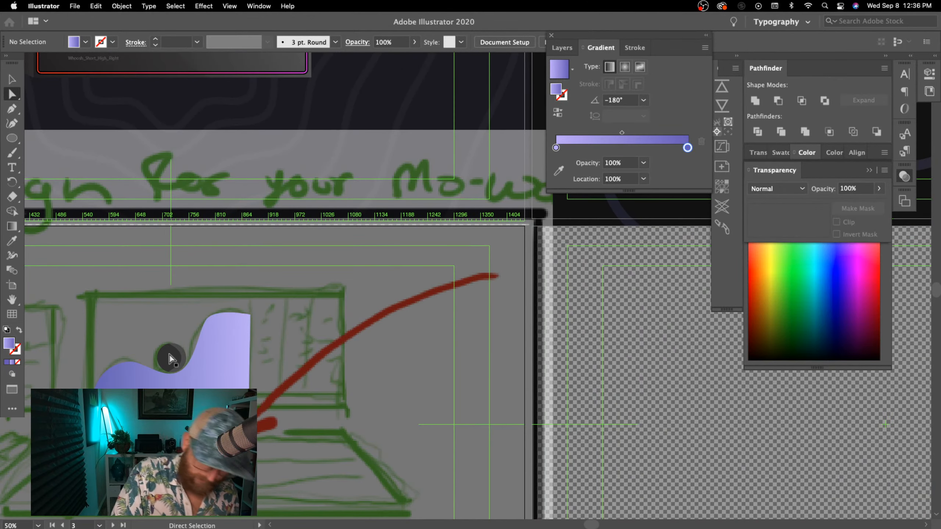
{"action": "left_click", "coordinate": [273, 332]}
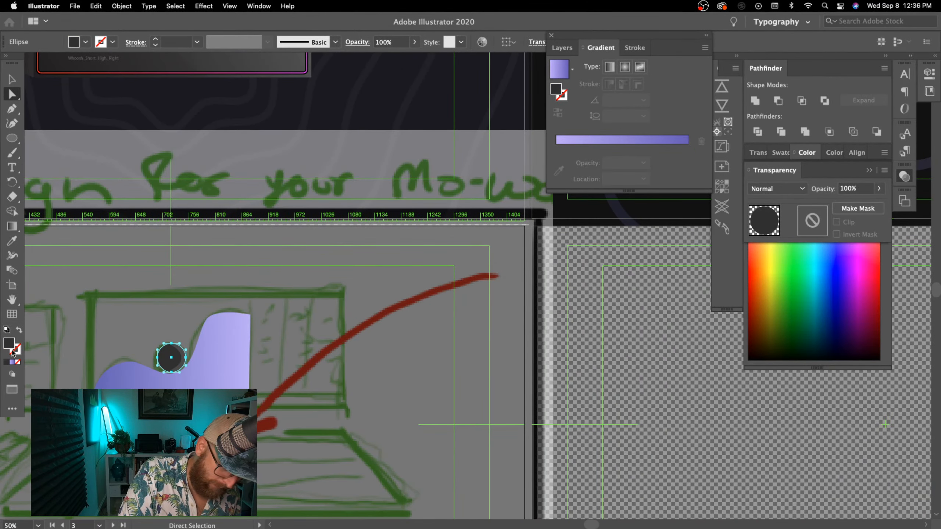
{"action": "left_click", "coordinate": [13, 363]}
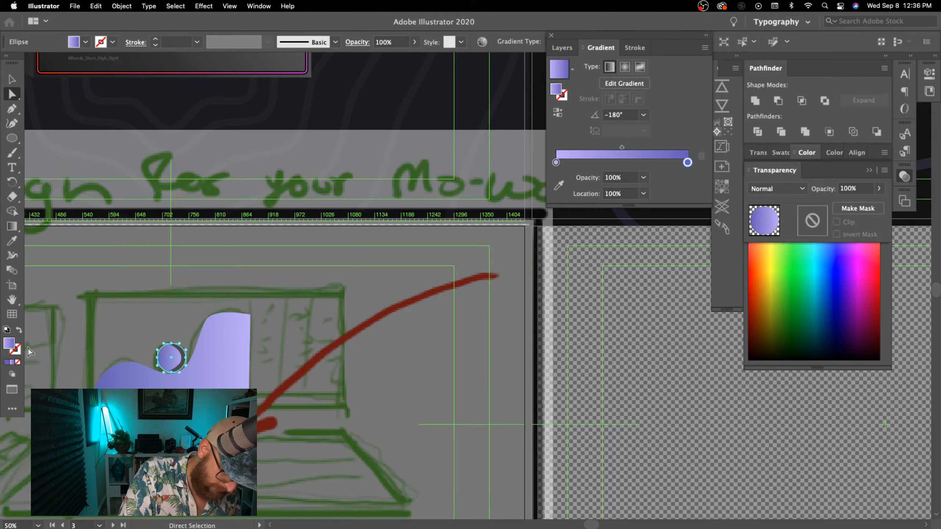
{"action": "key", "text": "super+z"}
{"action": "left_click", "coordinate": [419, 347]}
- Show the two hidden paths and two hidden rectangles in Layer 5 again
{"action": "key", "text": "super+minus"}
{"action": "left_click_drag", "start_coordinate": [362, 469], "coordinate": [416, 447]}
{"action": "left_click", "coordinate": [562, 48]}
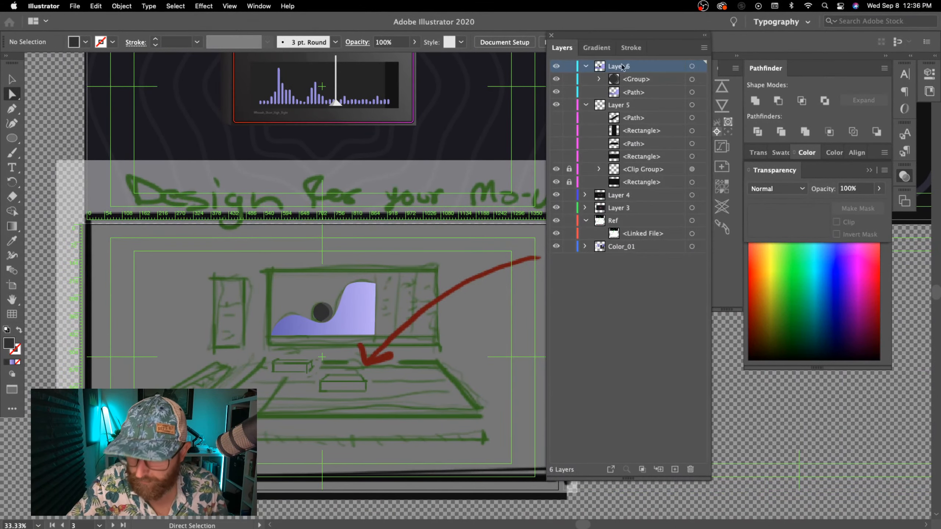
{"action": "left_click_drag", "start_coordinate": [556, 118], "coordinate": [556, 156]}
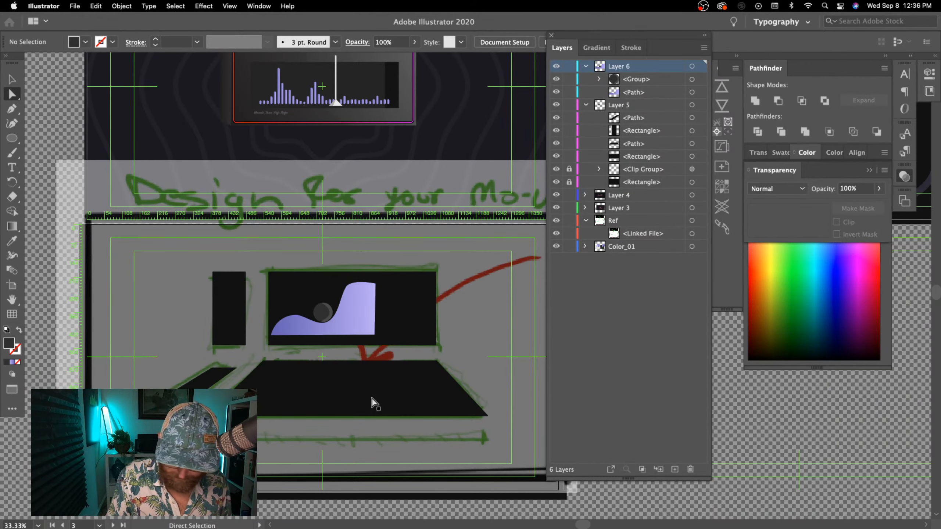
- Lower the desktop trapezoid's opacity to 48% and paste a copy of it in front
{"action": "left_click", "coordinate": [380, 405]}
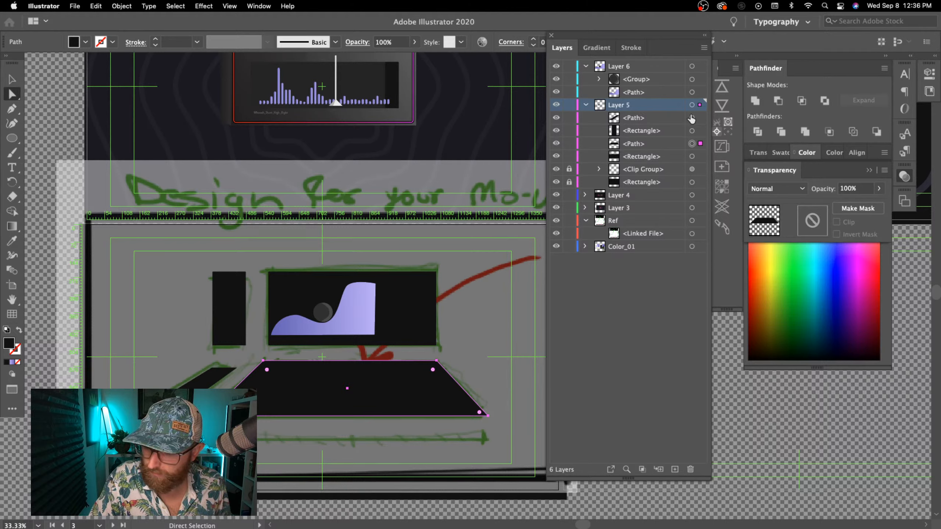
{"action": "left_click", "coordinate": [415, 42]}
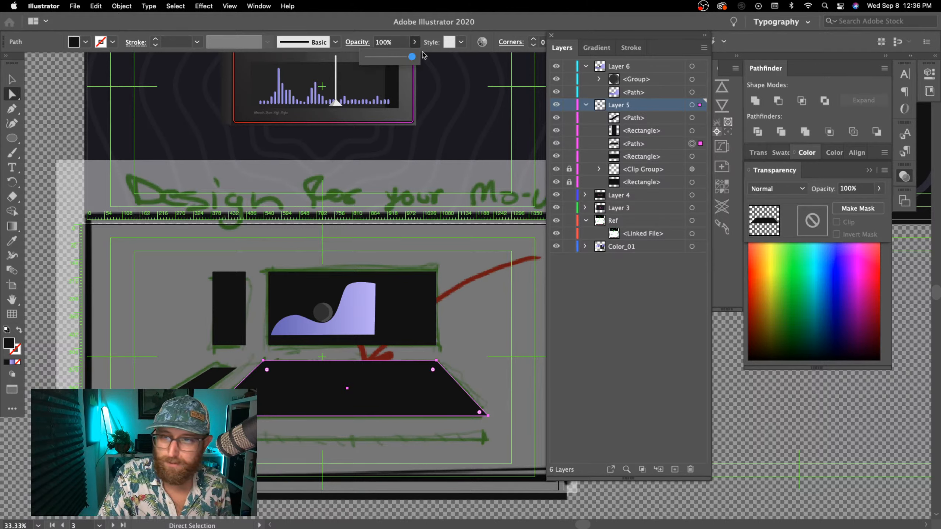
{"action": "left_click_drag", "start_coordinate": [412, 57], "coordinate": [389, 57]}
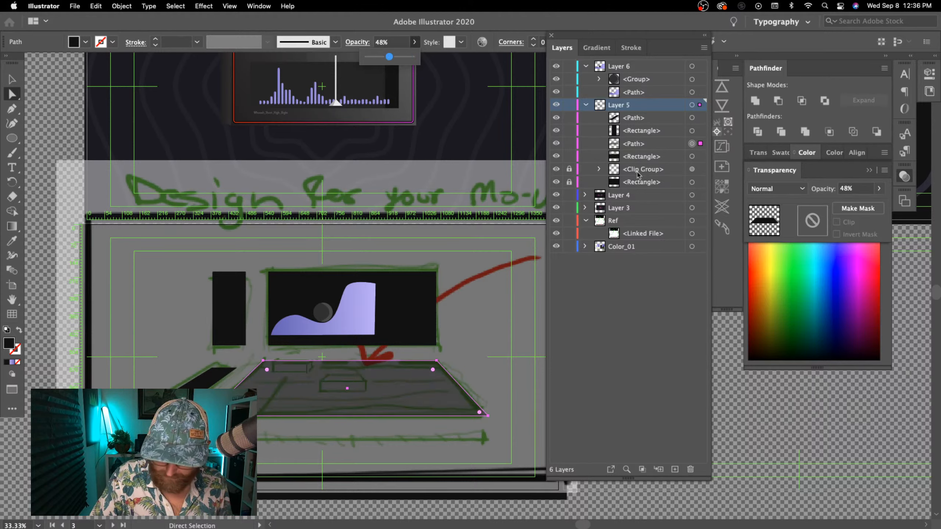
{"action": "key", "text": "super+c"}
{"action": "key", "text": "super+f"}
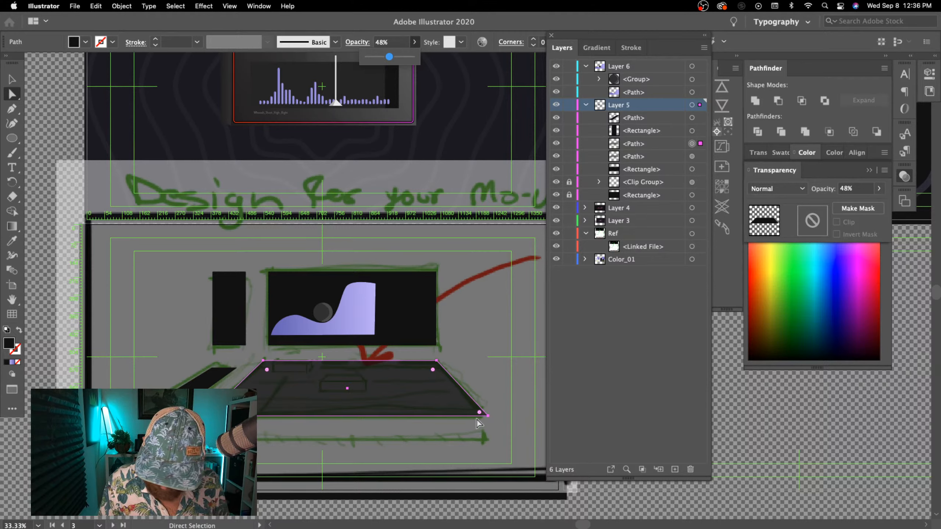
- Reshape the pasted desktop copy into a slanted strip along the desk's left edge by moving its right corner points inward
{"action": "left_click", "coordinate": [489, 417]}
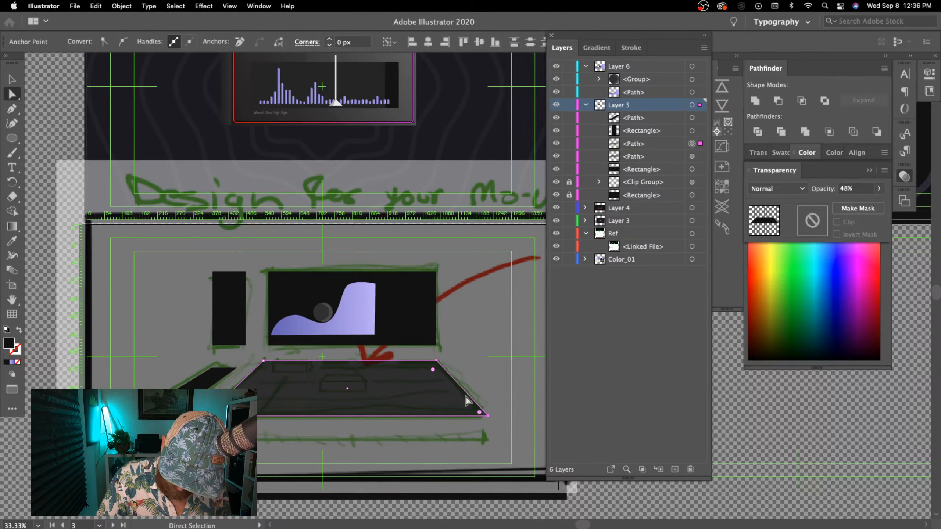
{"action": "left_click_drag", "start_coordinate": [488, 416], "coordinate": [258, 421]}
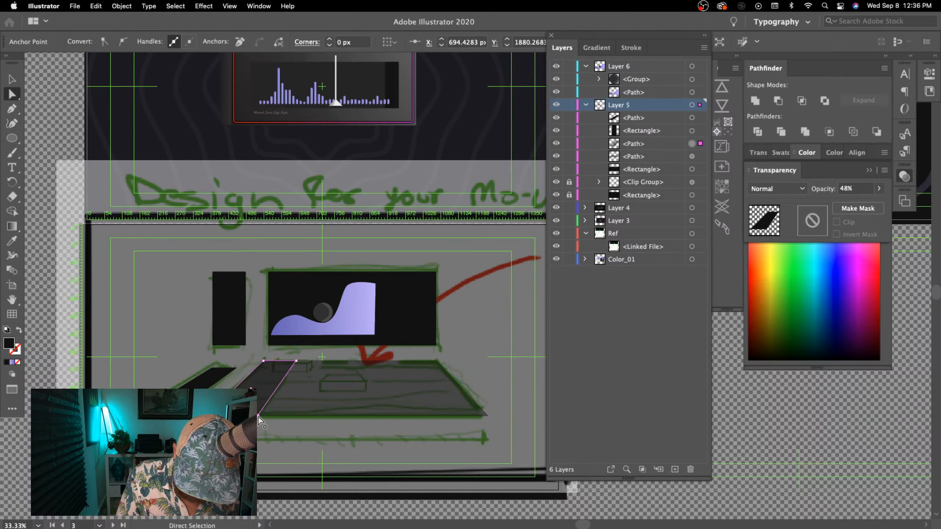
{"action": "left_click_drag", "start_coordinate": [258, 417], "coordinate": [253, 415]}
{"action": "key", "text": "super+z"}
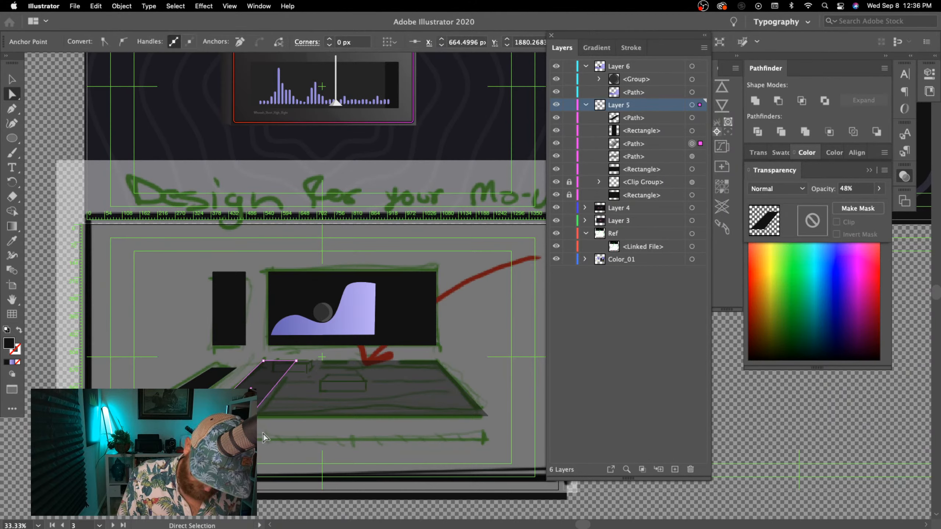
{"action": "left_click_drag", "start_coordinate": [296, 361], "coordinate": [299, 360]}
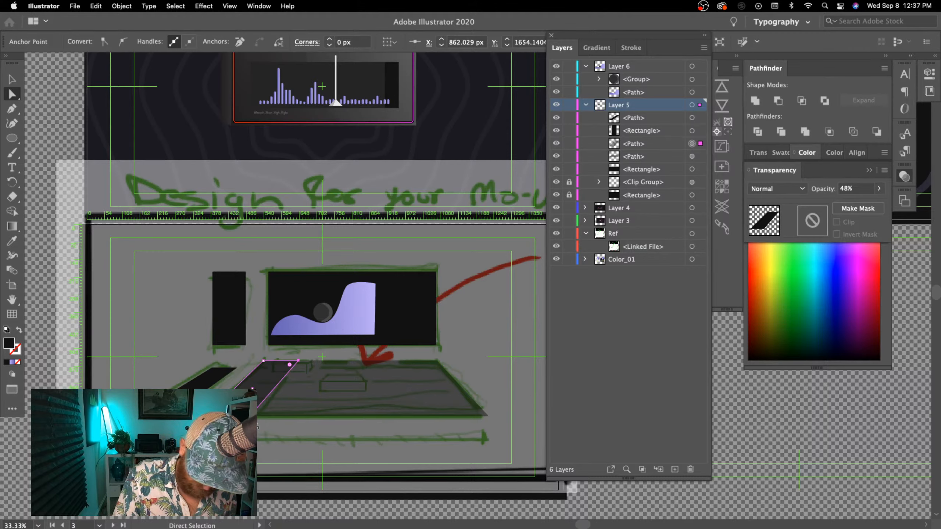
{"action": "left_click", "coordinate": [296, 360]}
{"action": "left_click_drag", "start_coordinate": [296, 360], "coordinate": [288, 368]}
{"action": "left_click", "coordinate": [403, 481]}
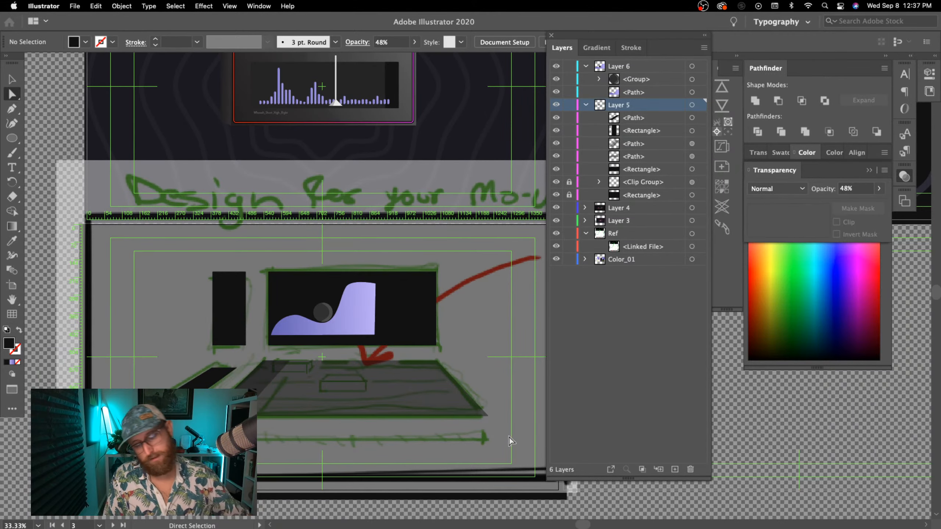
{"action": "key", "text": "super+minus"}
{"action": "key", "text": "super+minus"}
{"action": "key", "text": "super+minus"}
{"action": "key", "text": "super+equal"}
{"action": "key", "text": "super+equal"}
{"action": "key", "text": "super+equal"}
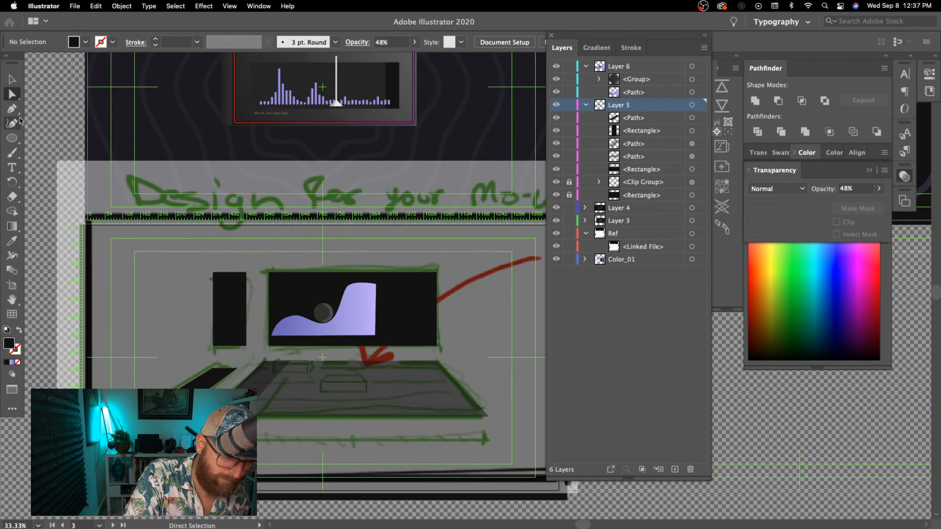
- Draw three horizontal lines across the desktop with the Line Segment tool, making each one shorter towards the back edge
{"action": "left_click", "coordinate": [11, 138]}
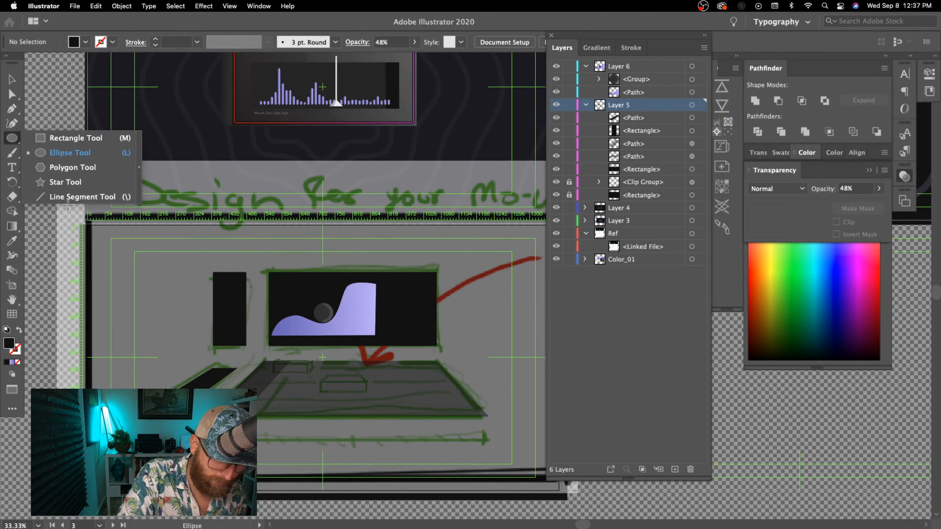
{"action": "left_click", "coordinate": [74, 201]}
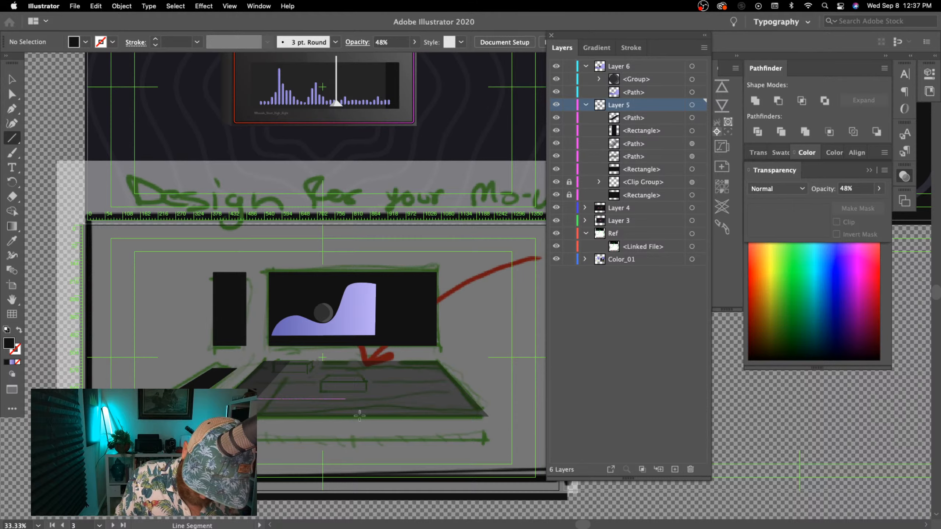
{"action": "left_click_drag", "start_coordinate": [258, 399], "coordinate": [472, 431]}
{"action": "left_click_drag", "start_coordinate": [272, 382], "coordinate": [456, 409]}
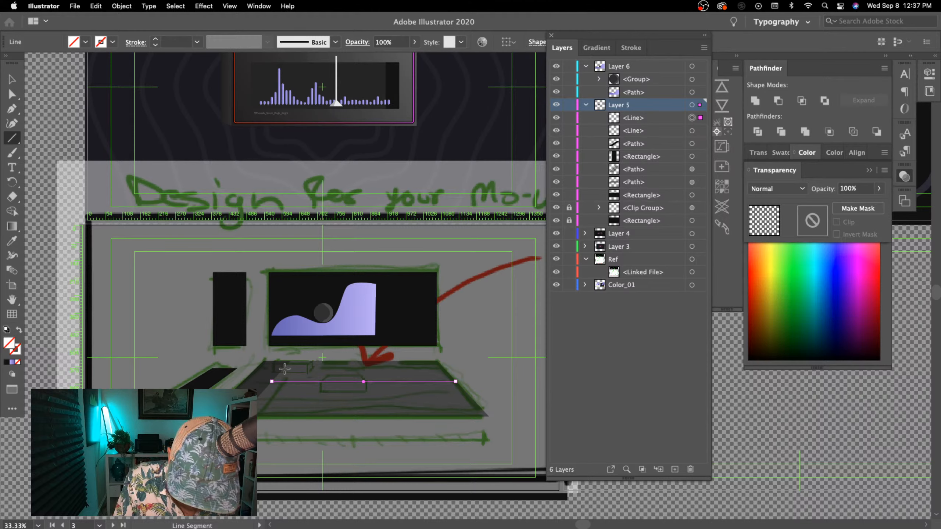
{"action": "left_click_drag", "start_coordinate": [285, 368], "coordinate": [443, 397]}
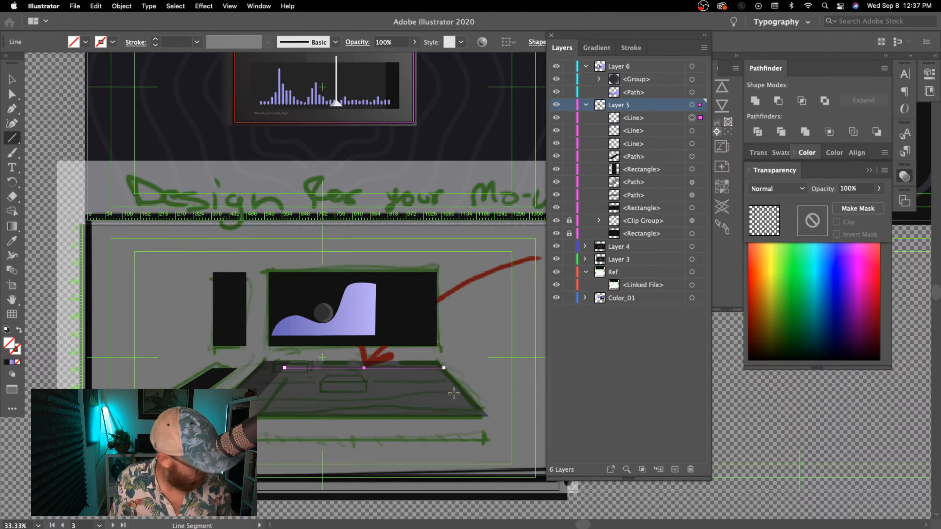
- Give the three desktop lines a dark grey 4 pt stroke and deselect them
{"action": "key", "text": "v"}
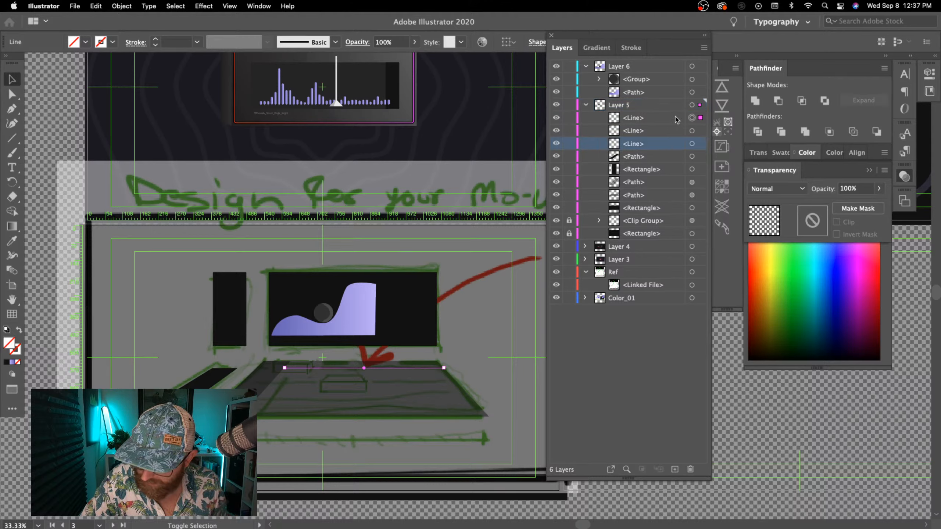
{"action": "left_click", "coordinate": [691, 130], "text": "shift"}
{"action": "left_click", "coordinate": [692, 143], "text": "shift"}
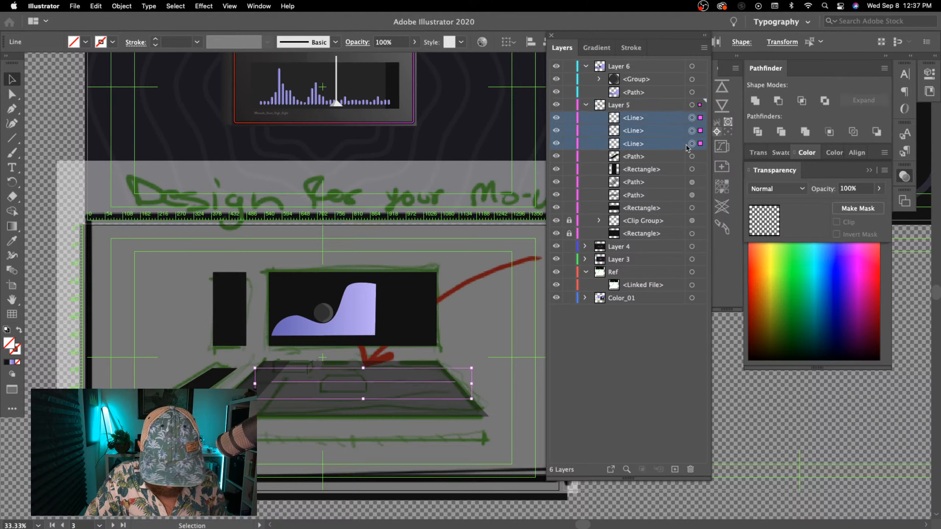
{"action": "left_click", "coordinate": [8, 362]}
{"action": "double_click", "coordinate": [16, 350]}
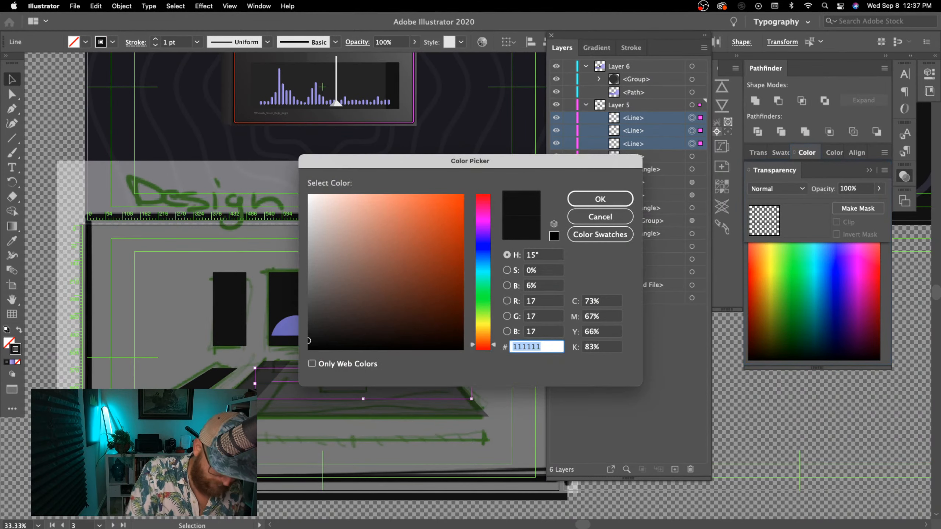
{"action": "left_click_drag", "start_coordinate": [317, 328], "coordinate": [307, 306]}
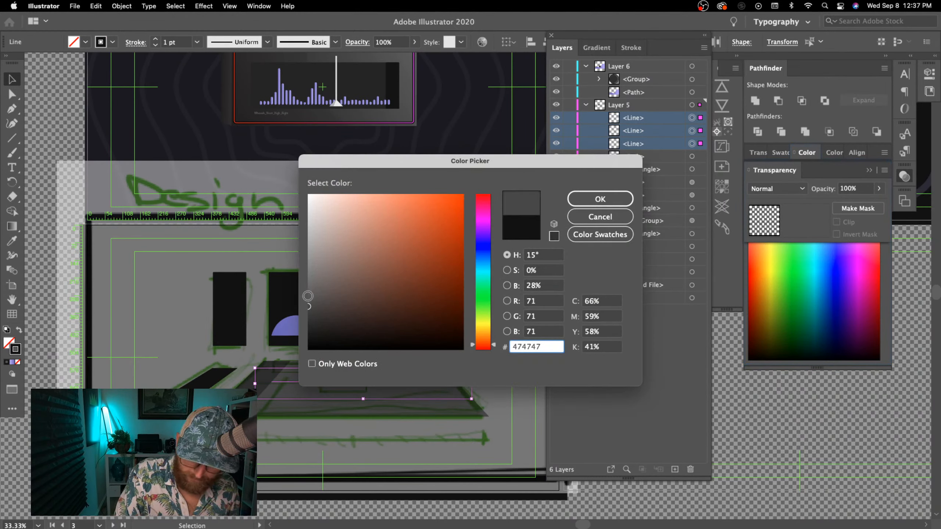
{"action": "left_click", "coordinate": [591, 208]}
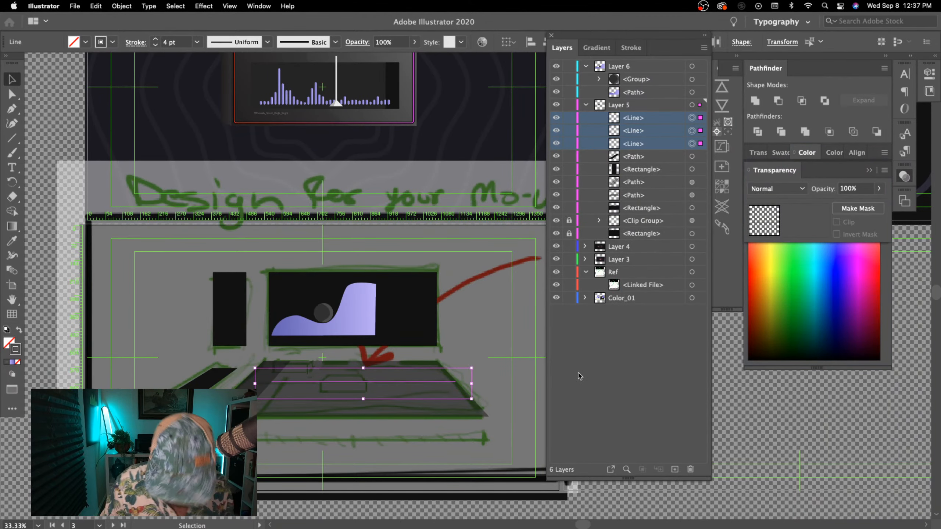
{"action": "left_click", "coordinate": [490, 513]}
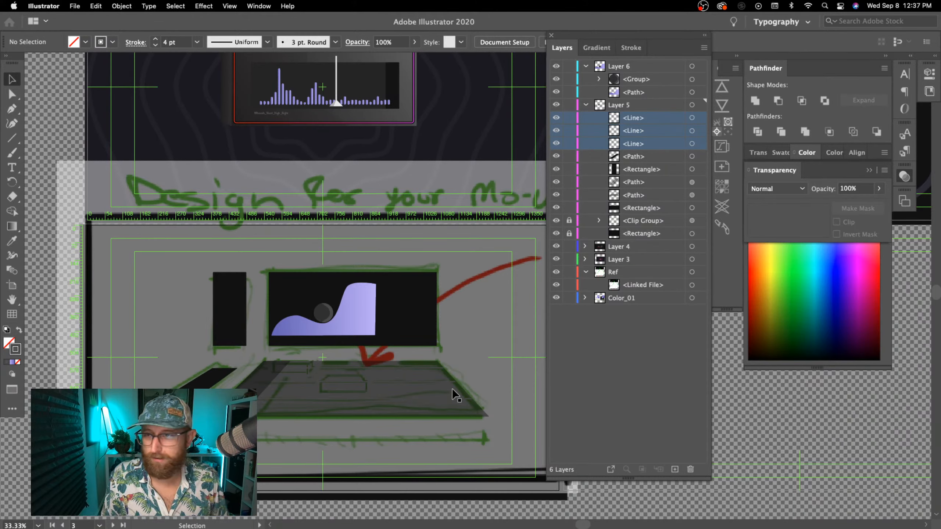
- Unlock the sketch clip group and the background rectangle in Layer 5
{"action": "left_click", "coordinate": [585, 105]}
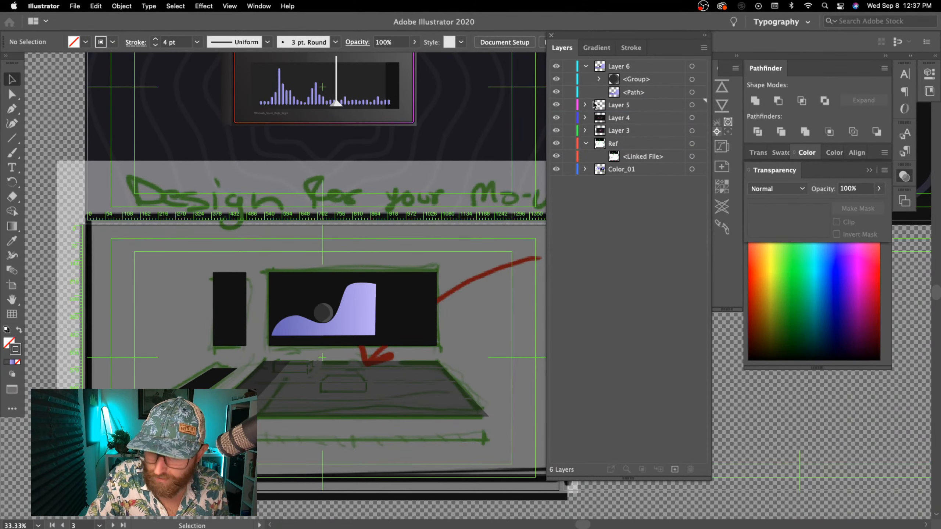
{"action": "left_click", "coordinate": [586, 105]}
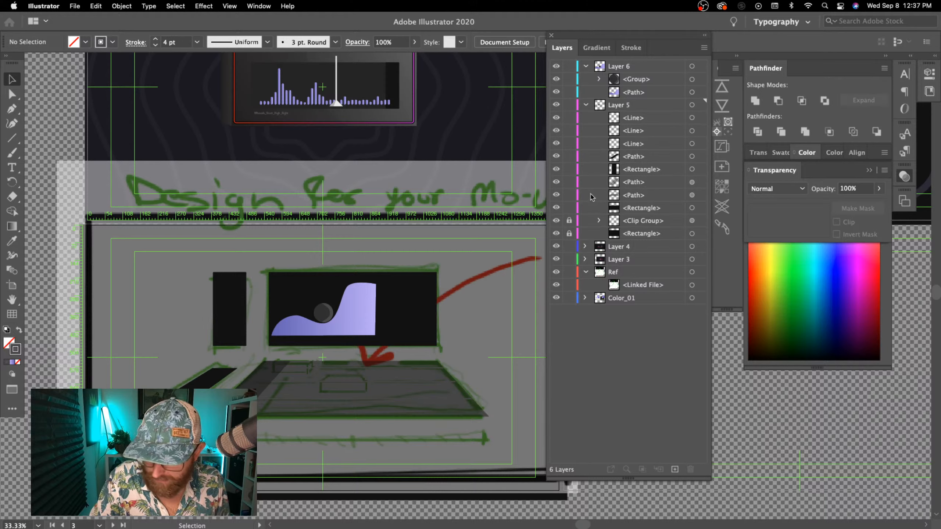
{"action": "left_click", "coordinate": [569, 221]}
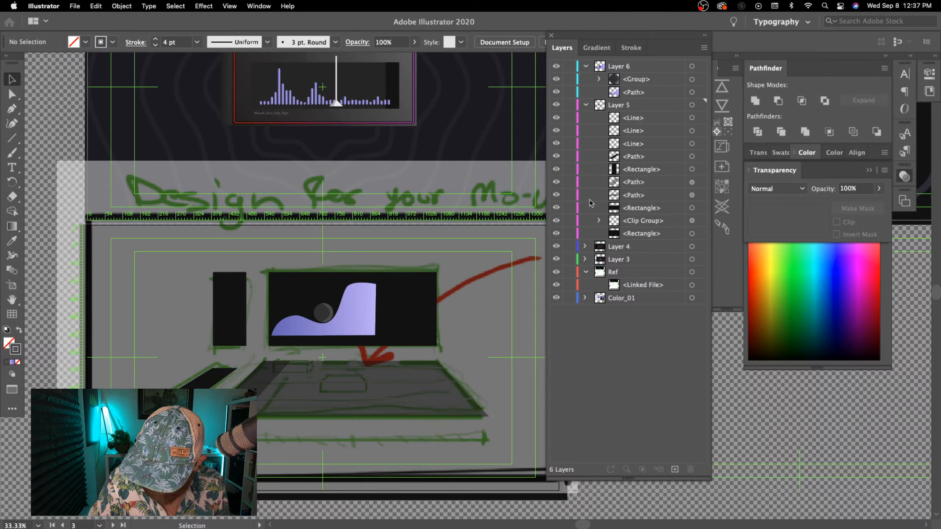
- Hide the sketch clip group and background rectangle to check the artwork, then show both again
{"action": "left_click", "coordinate": [556, 221]}
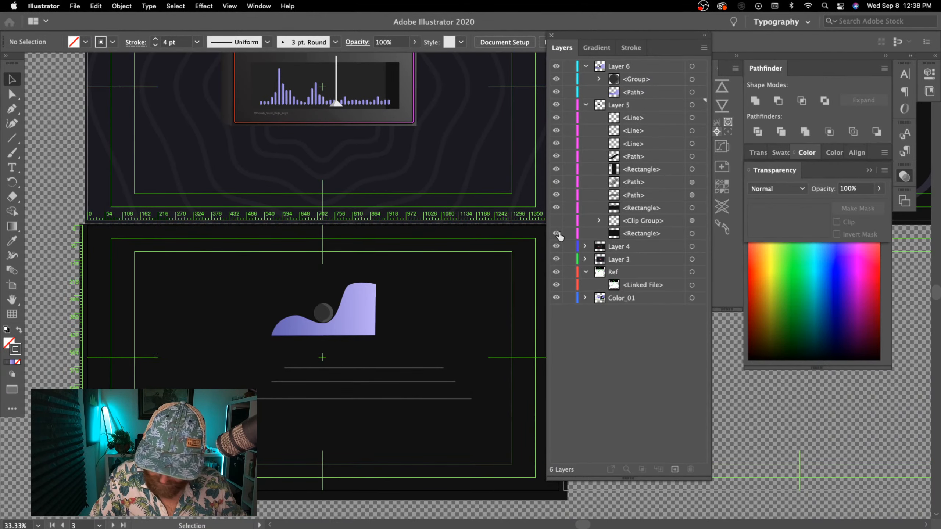
{"action": "left_click", "coordinate": [557, 234]}
{"action": "key", "text": "super+minus"}
{"action": "key", "text": "super+minus"}
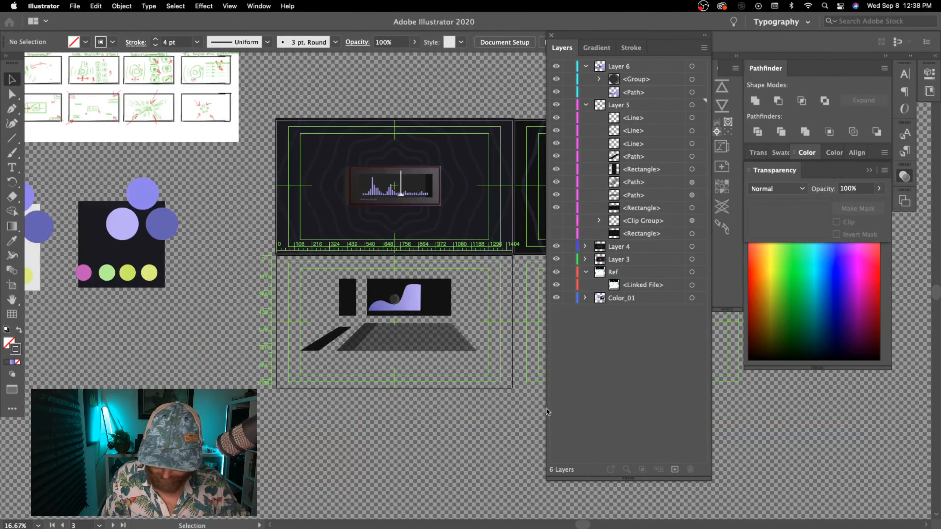
{"action": "key", "text": "super+equal"}
{"action": "key", "text": "super+equal"}
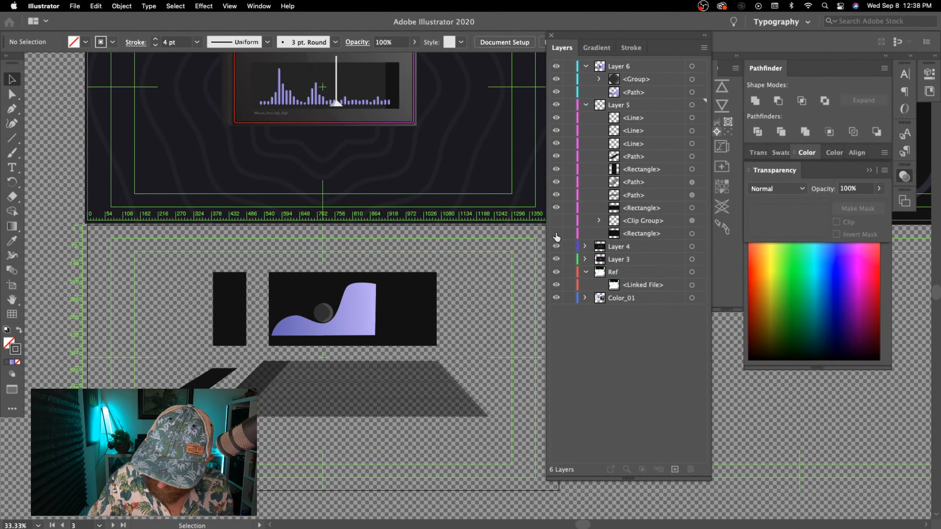
{"action": "left_click", "coordinate": [556, 234]}
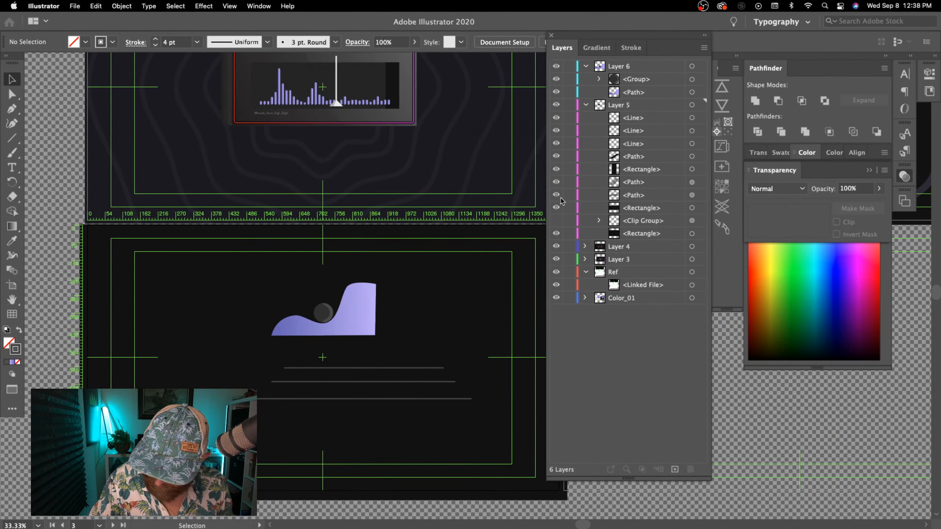
{"action": "left_click", "coordinate": [558, 221]}
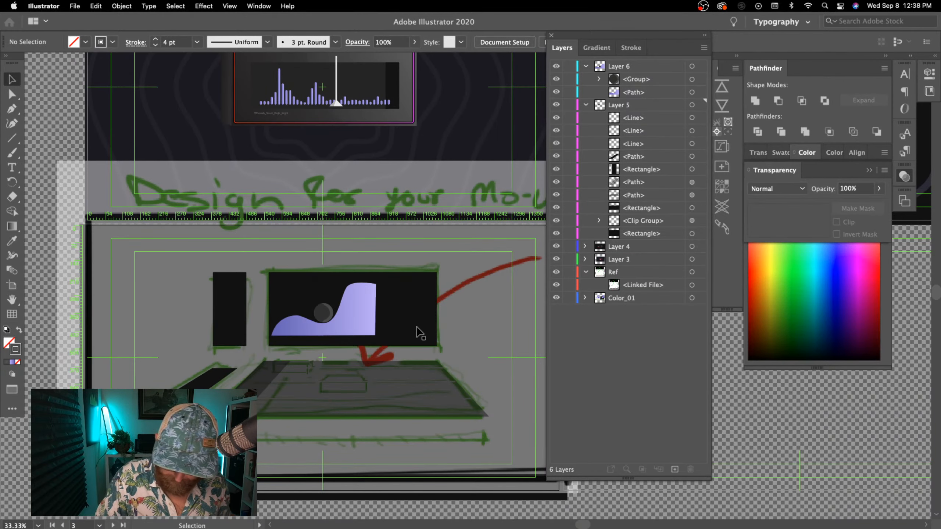
- Fill the monitor, the speaker rectangle and the slanted shape beside the desk with the dark gradient sampled from the first artboard's panel
{"action": "left_click", "coordinate": [350, 322]}
{"action": "left_click", "coordinate": [229, 316], "text": "shift"}
{"action": "left_click", "coordinate": [201, 387], "text": "shift"}
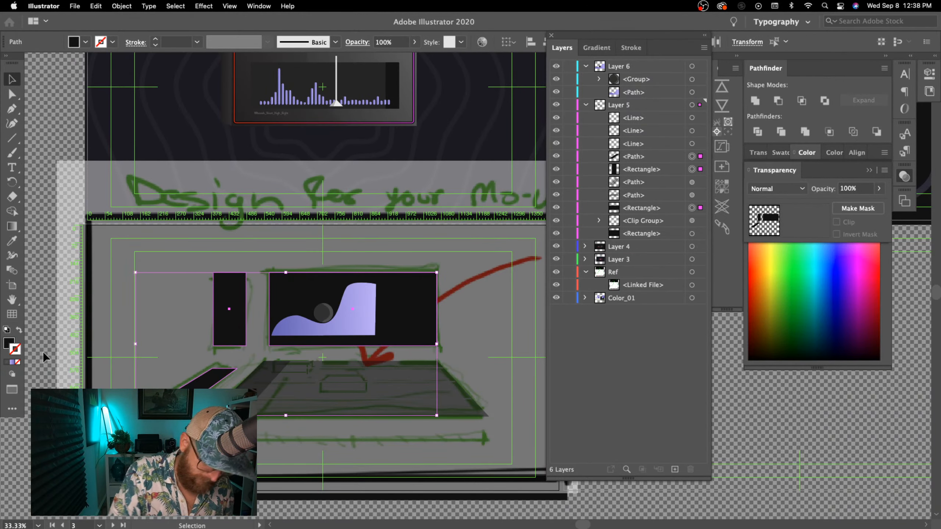
{"action": "left_click_drag", "start_coordinate": [415, 263], "coordinate": [392, 320]}
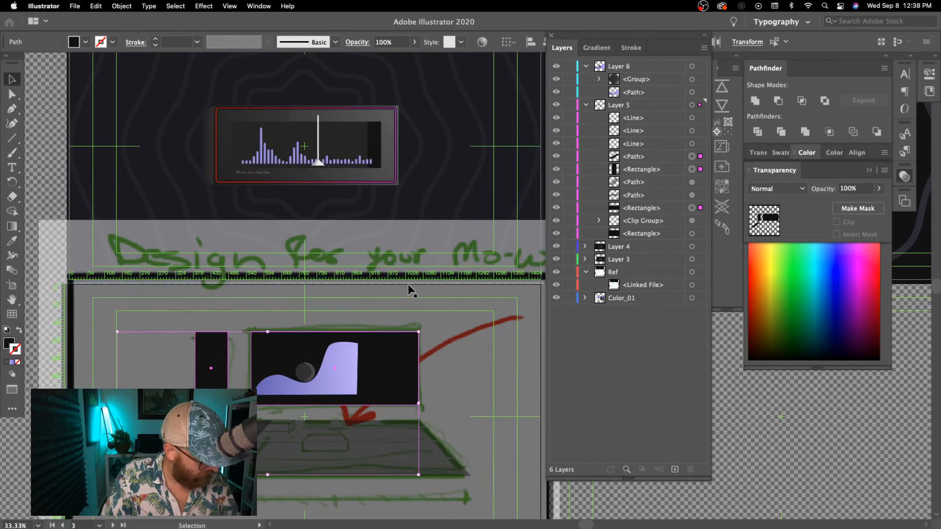
{"action": "key", "text": "i"}
{"action": "left_click", "coordinate": [393, 126]}
{"action": "left_click", "coordinate": [379, 130]}
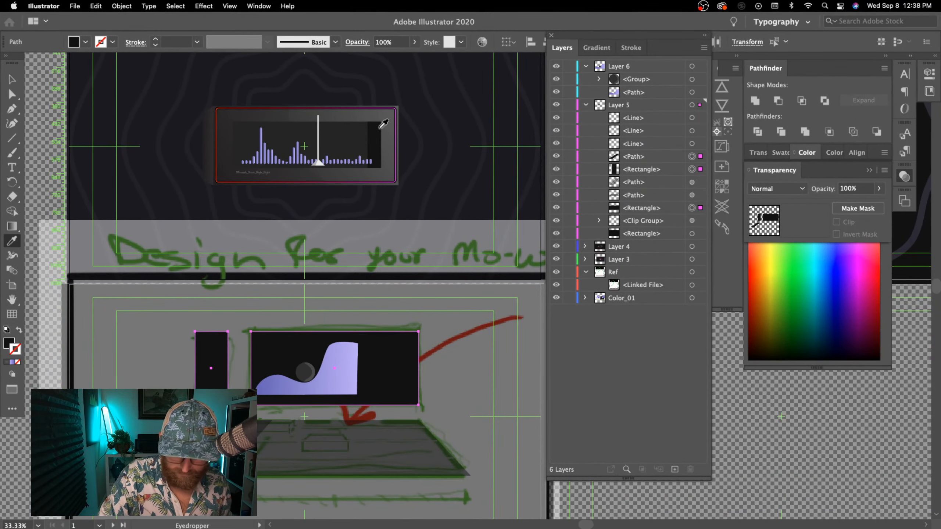
{"action": "left_click", "coordinate": [274, 117]}
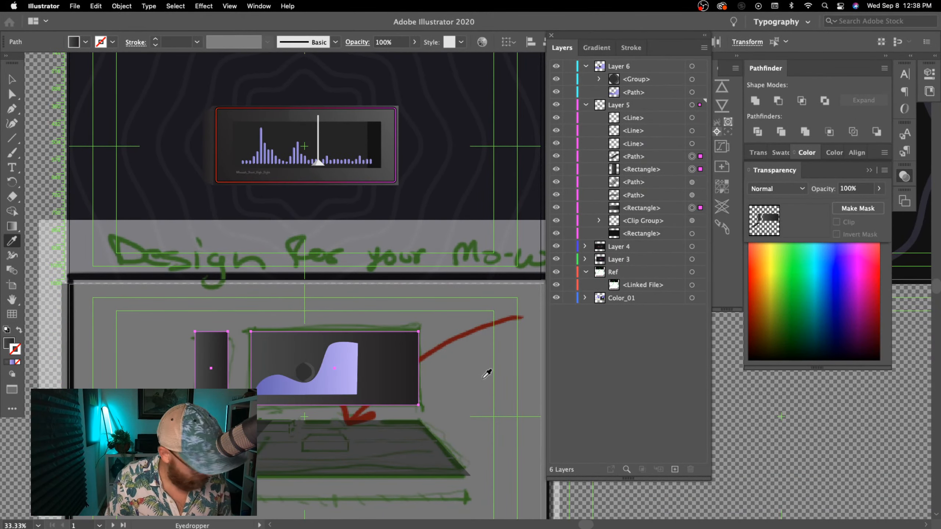
{"action": "key", "text": "v"}
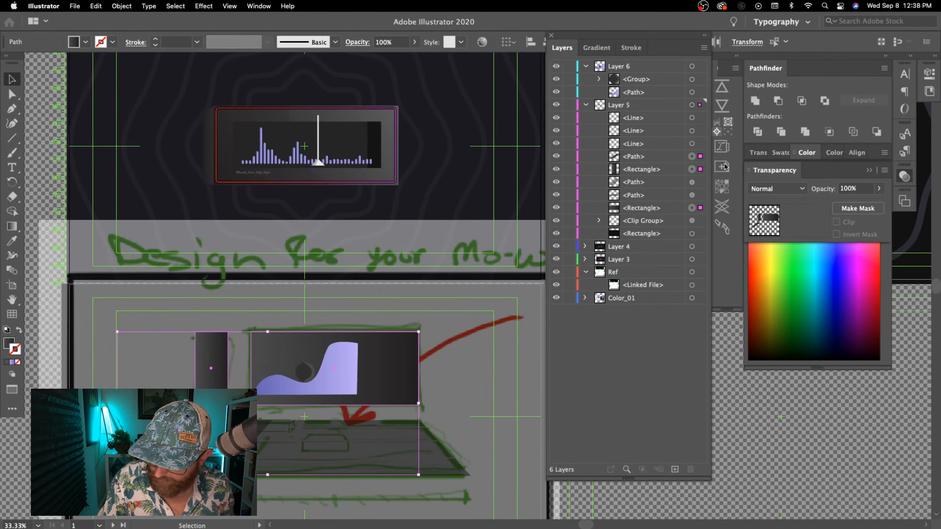
- Hide the sketch clip group and set the opacity of the desktop trapezoid and its side strip to 100%
{"action": "left_click", "coordinate": [556, 221]}
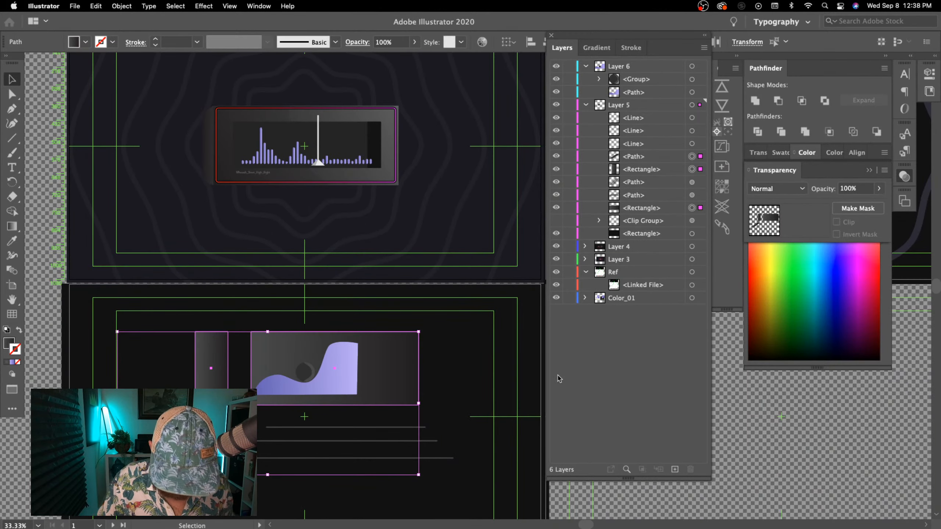
{"action": "left_click", "coordinate": [605, 502]}
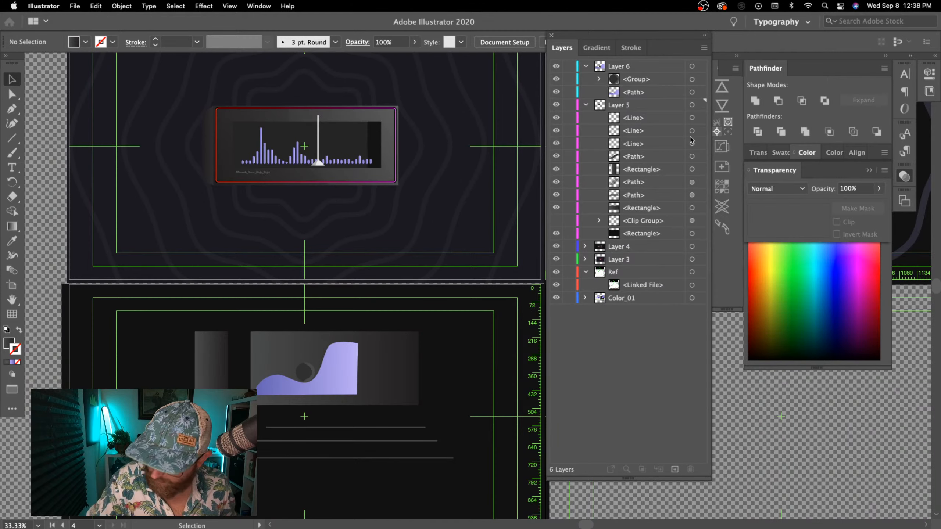
{"action": "left_click", "coordinate": [692, 194]}
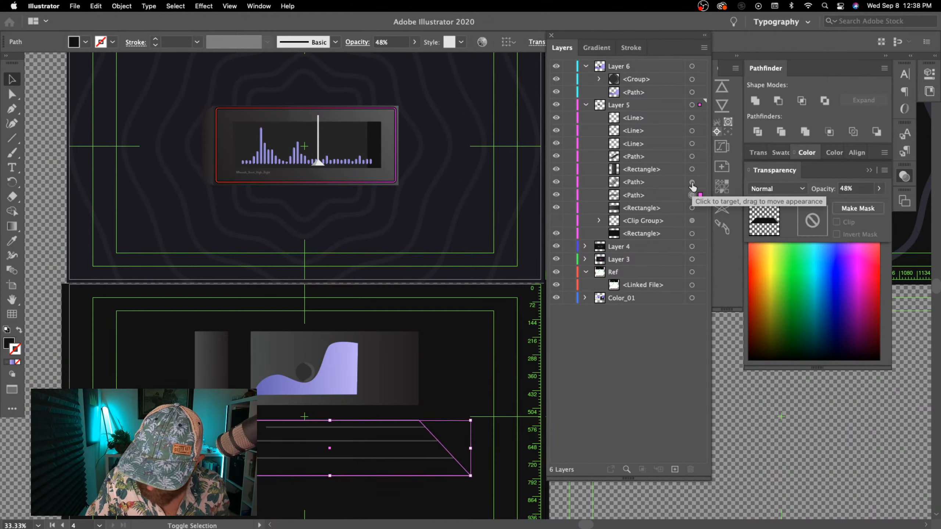
{"action": "left_click", "coordinate": [691, 182], "text": "shift"}
{"action": "left_click", "coordinate": [414, 42]}
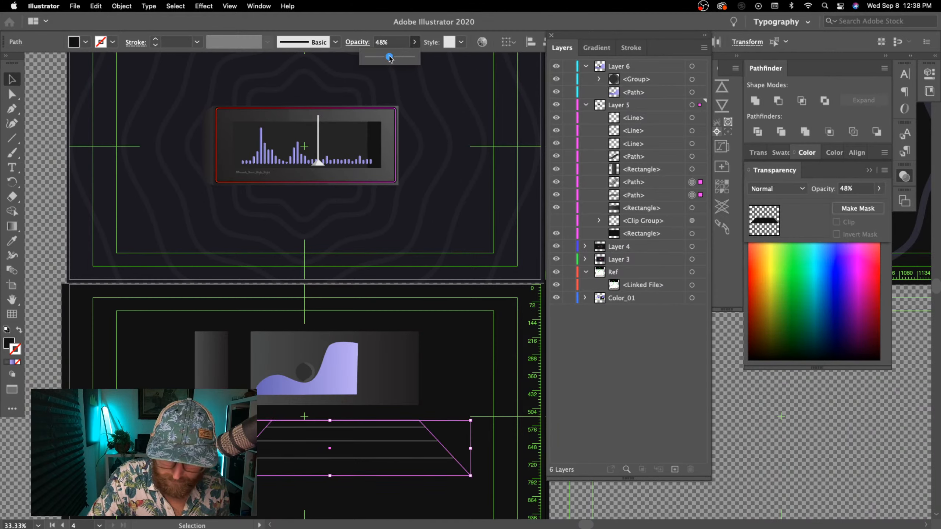
{"action": "left_click_drag", "start_coordinate": [388, 58], "coordinate": [412, 56]}
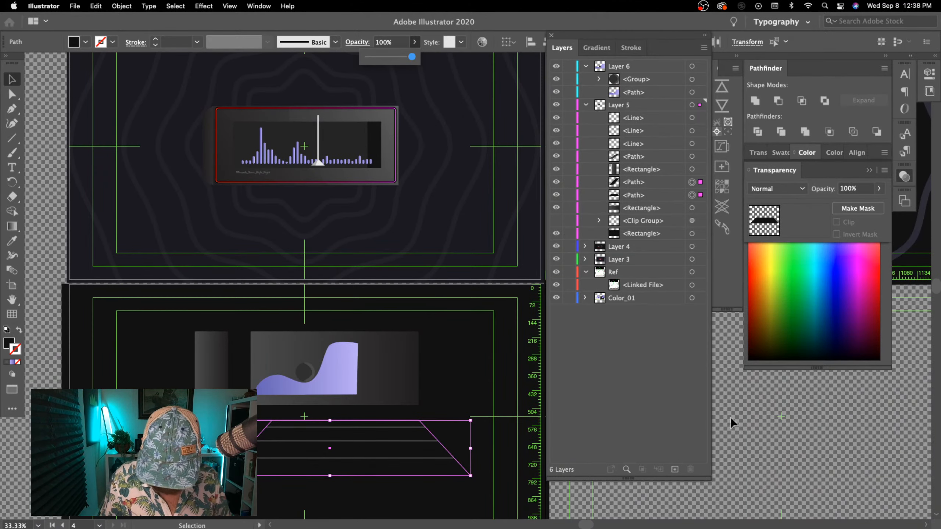
{"action": "left_click", "coordinate": [643, 501]}
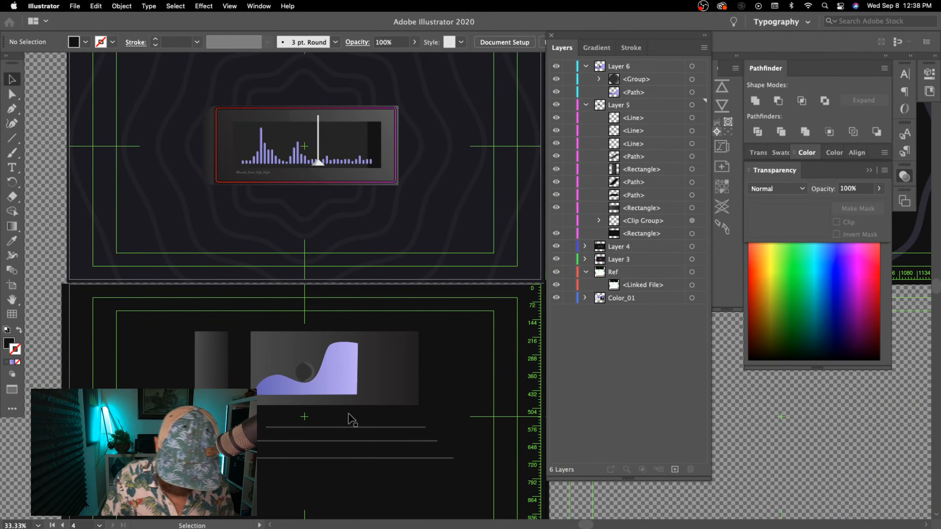
- Fill the desktop trapezoid and its side strip with the dark gradient sampled from the monitor
{"action": "left_click", "coordinate": [237, 449]}
{"action": "left_click", "coordinate": [249, 473]}
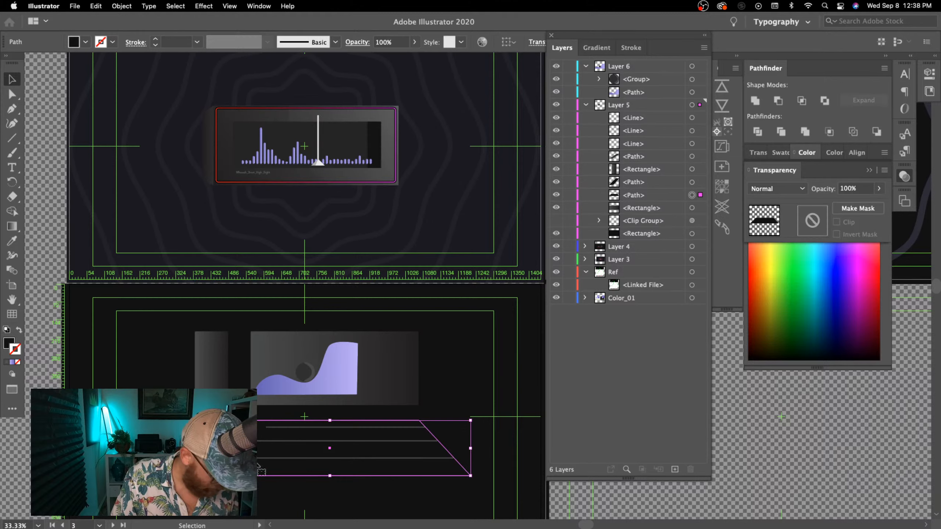
{"action": "key", "text": "i"}
{"action": "left_click", "coordinate": [391, 369]}
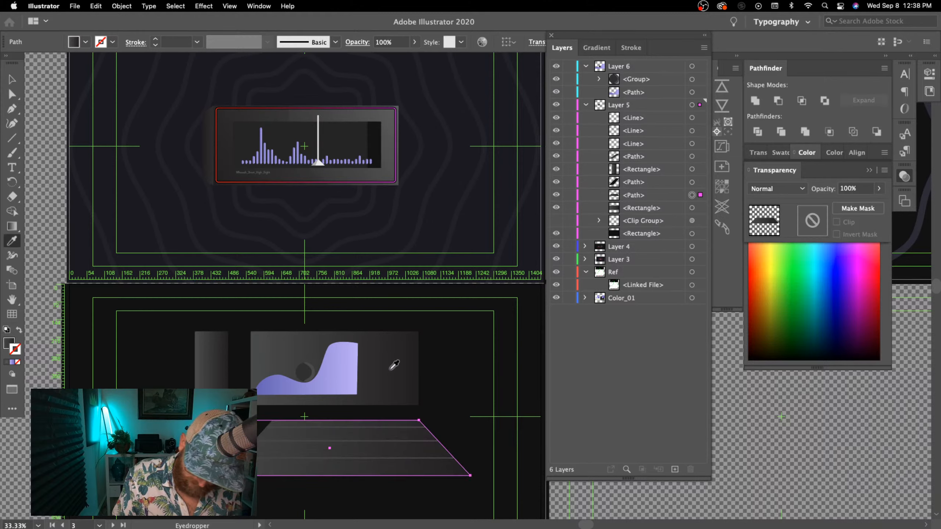
{"action": "key", "text": "v"}
{"action": "left_click", "coordinate": [260, 451]}
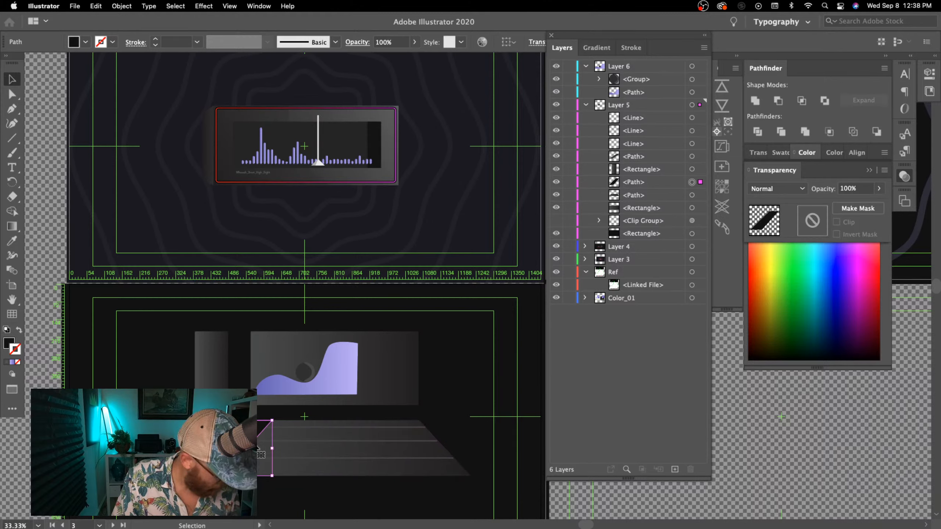
{"action": "key", "text": "i"}
{"action": "left_click", "coordinate": [341, 448]}
{"action": "key", "text": "v"}
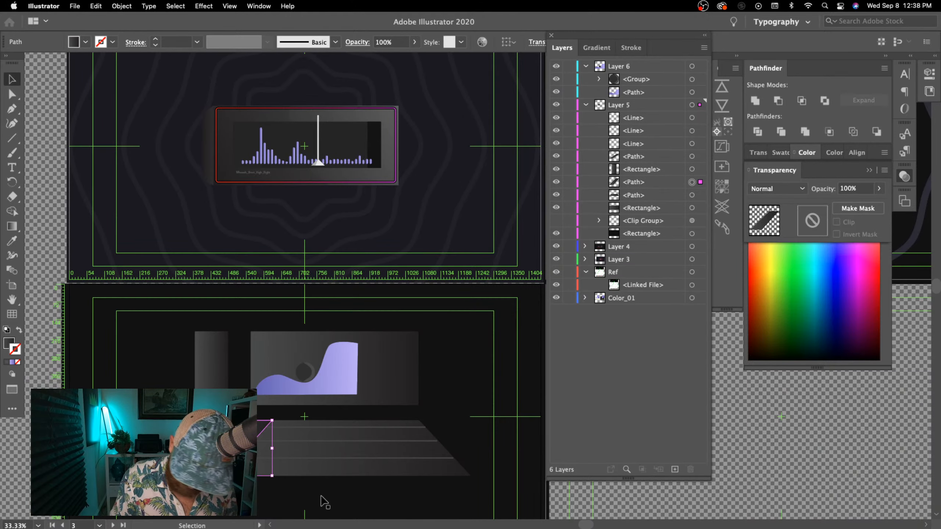
{"action": "left_click", "coordinate": [325, 494]}
- Examine the shaded desk scene on the third artboard at different magnifications
{"action": "key", "text": "super+minus"}
{"action": "key", "text": "super+minus"}
{"action": "key", "text": "super+minus"}
{"action": "key", "text": "super+plus"}
{"action": "key", "text": "plus"}
{"action": "key", "text": "space"}
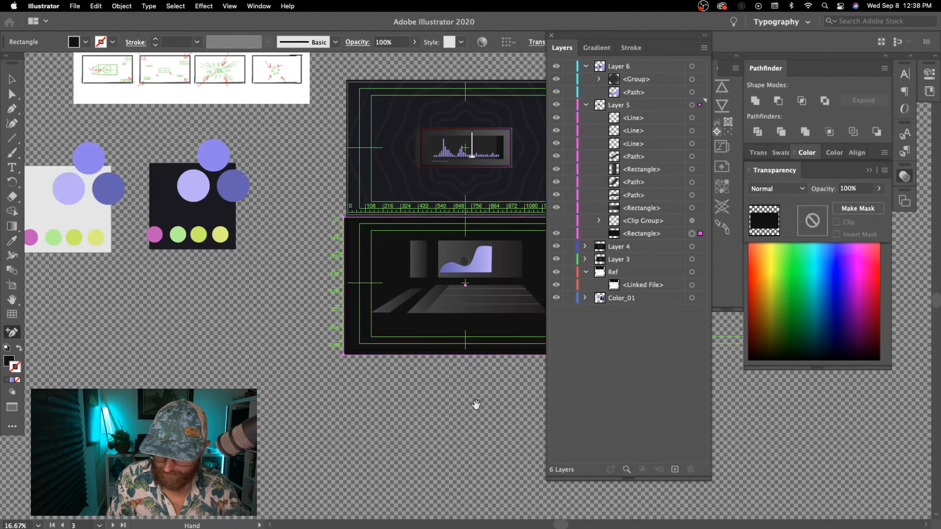
{"action": "left_click_drag", "start_coordinate": [476, 405], "coordinate": [367, 460]}
{"action": "key", "text": "super+plus"}
{"action": "key", "text": "super+plus"}
{"action": "key", "text": "space"}
{"action": "left_click_drag", "start_coordinate": [469, 426], "coordinate": [278, 480]}
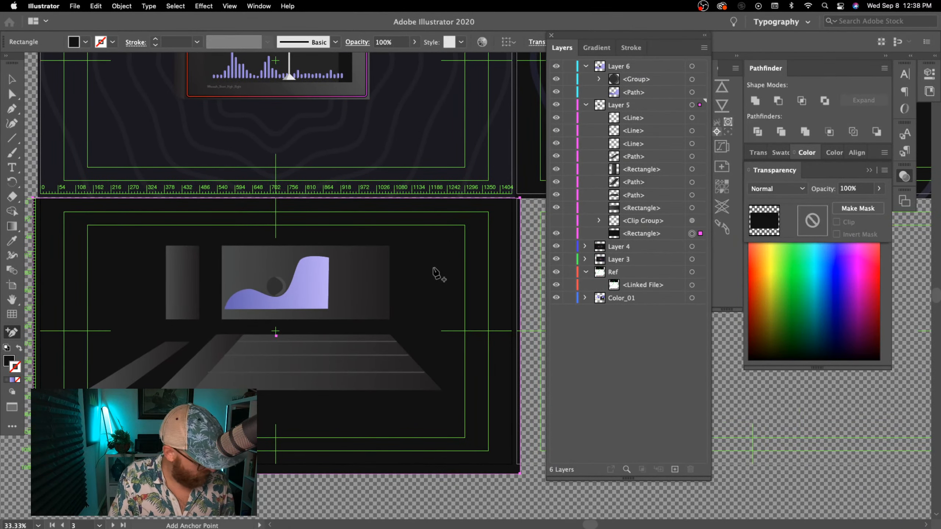
- Set the gradient angle of the monitor, speaker rectangle, desktop trapezoid, side strip and slanted shape to -180°
{"action": "key", "text": "v"}
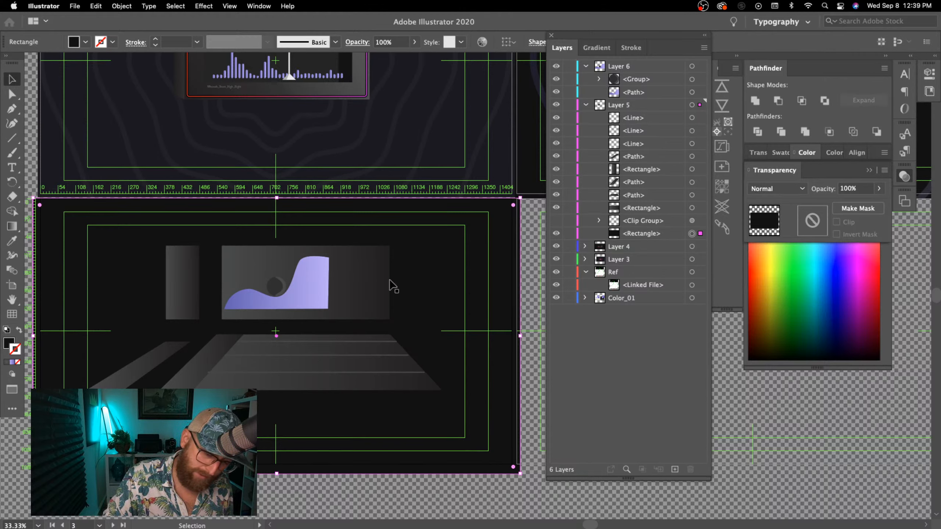
{"action": "left_click", "coordinate": [355, 281]}
{"action": "left_click", "coordinate": [317, 366], "text": "shift"}
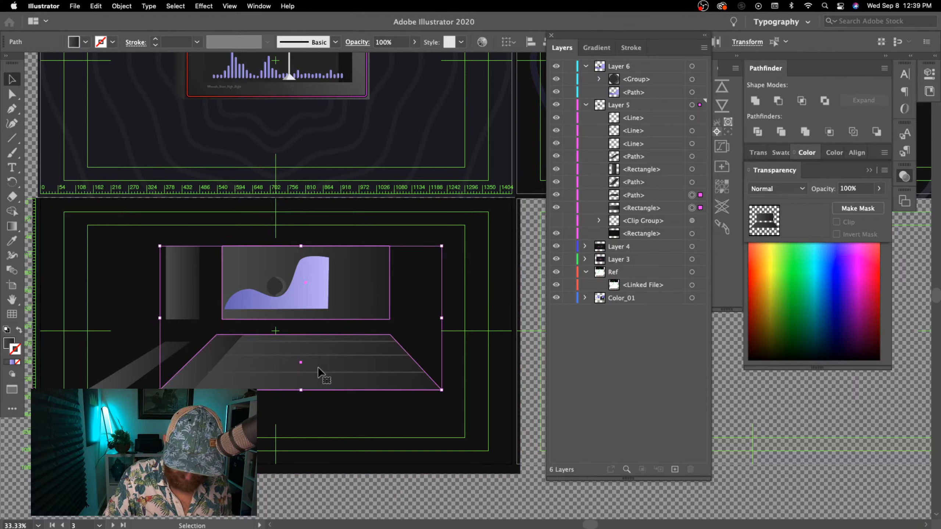
{"action": "left_click", "coordinate": [178, 284], "text": "shift"}
{"action": "left_click", "coordinate": [200, 365], "text": "shift"}
{"action": "left_click", "coordinate": [148, 364], "text": "shift"}
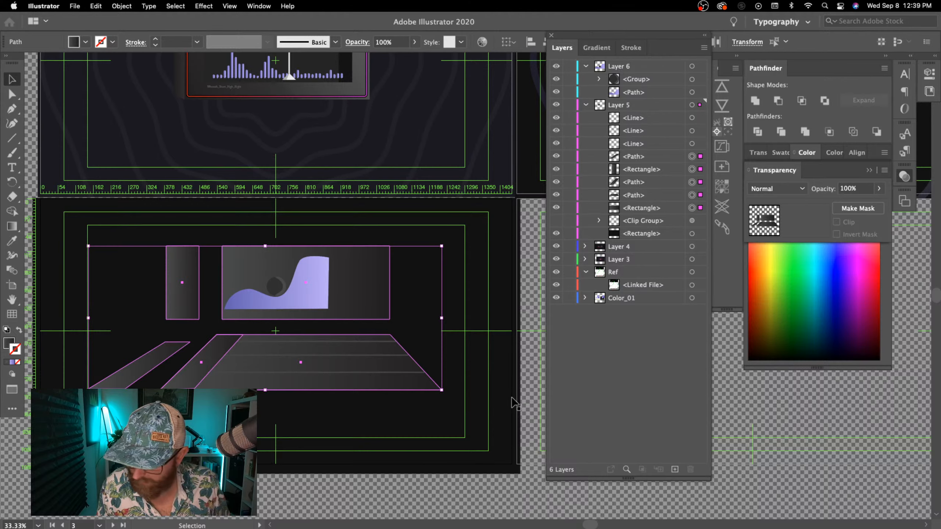
{"action": "left_click", "coordinate": [599, 47]}
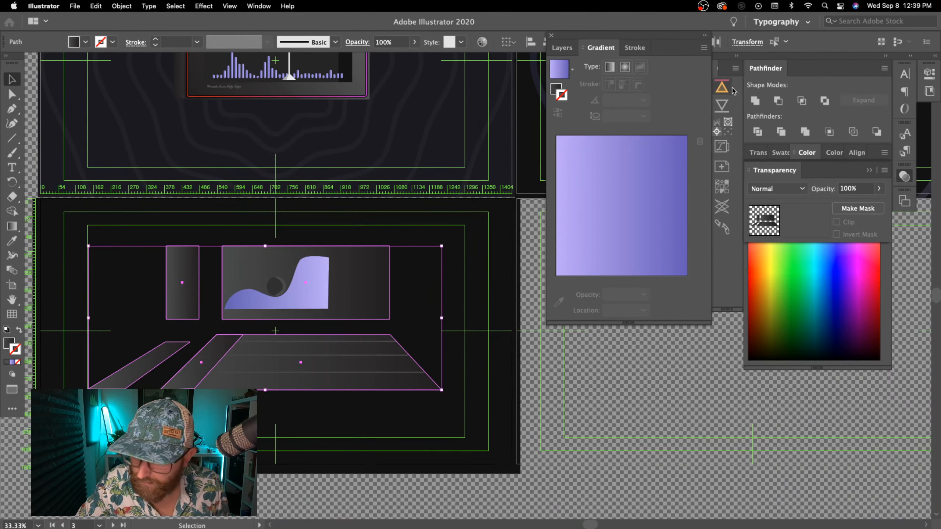
{"action": "left_click", "coordinate": [567, 76]}
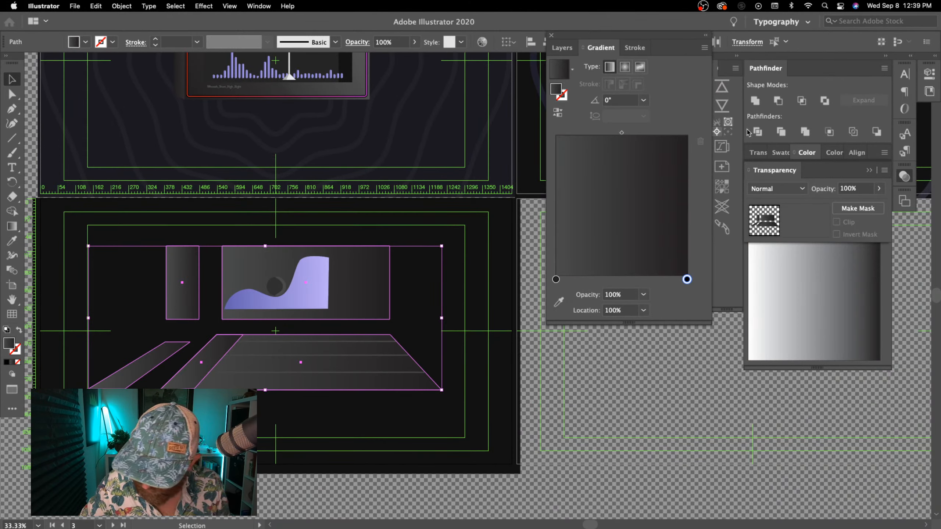
{"action": "left_click", "coordinate": [643, 100]}
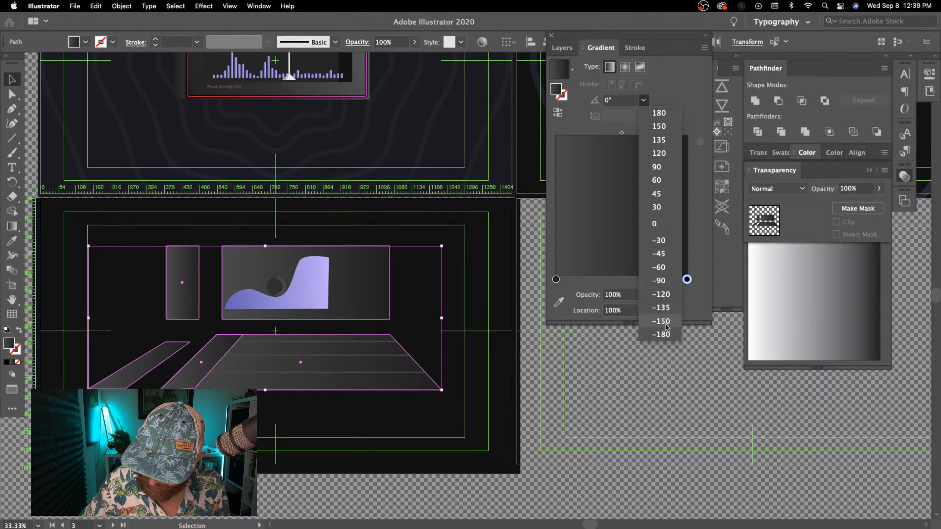
{"action": "left_click", "coordinate": [661, 335]}
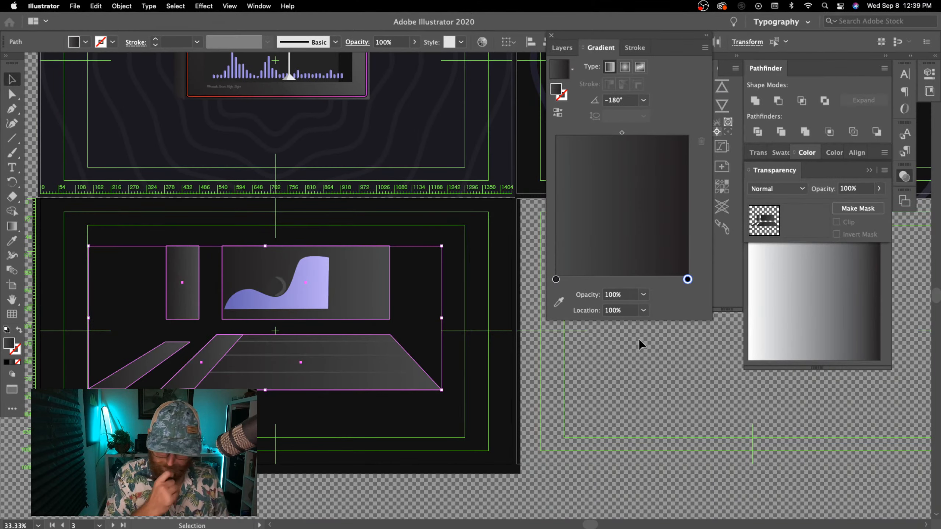
{"action": "left_click", "coordinate": [558, 395]}
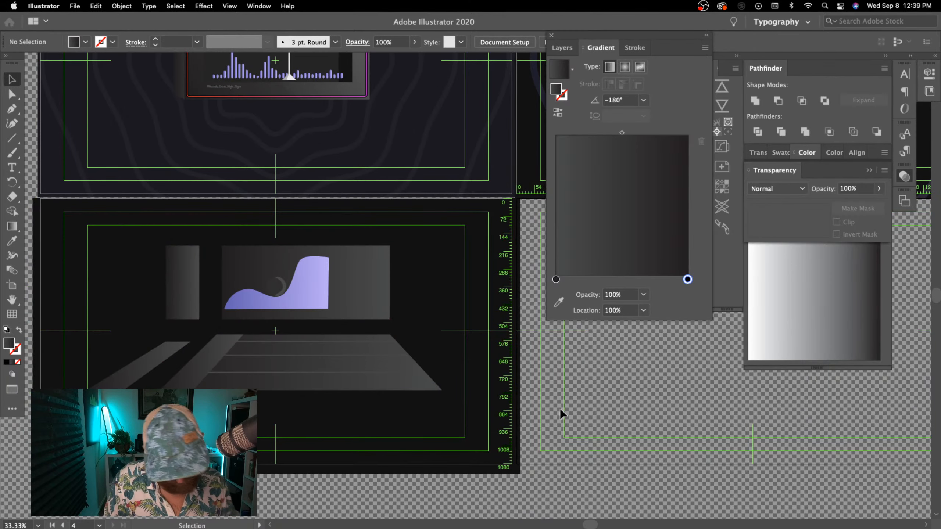
- Undo and redo the gradient angle change to compare the two shadings of the desk scene
{"action": "key", "text": "super+minus"}
{"action": "key", "text": "super+minus"}
{"action": "key", "text": "super+minus"}
{"action": "key", "text": "super+equal"}
{"action": "key", "text": "super+equal"}
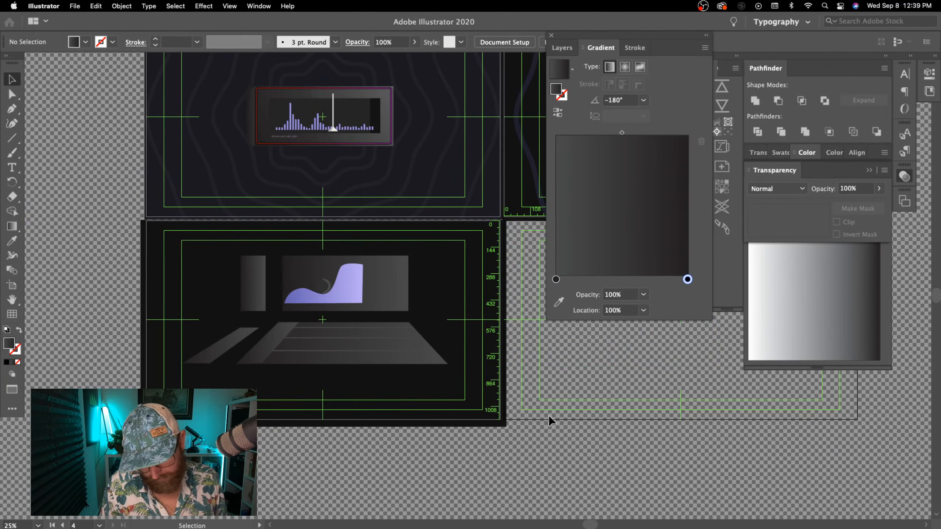
{"action": "key", "text": "super+z"}
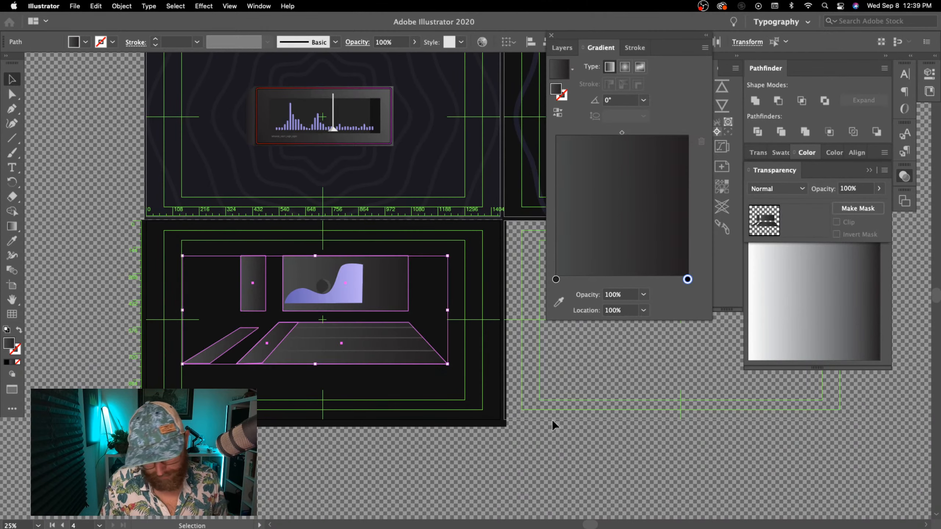
{"action": "left_click", "coordinate": [558, 423]}
{"action": "key", "text": "super+shift+z"}
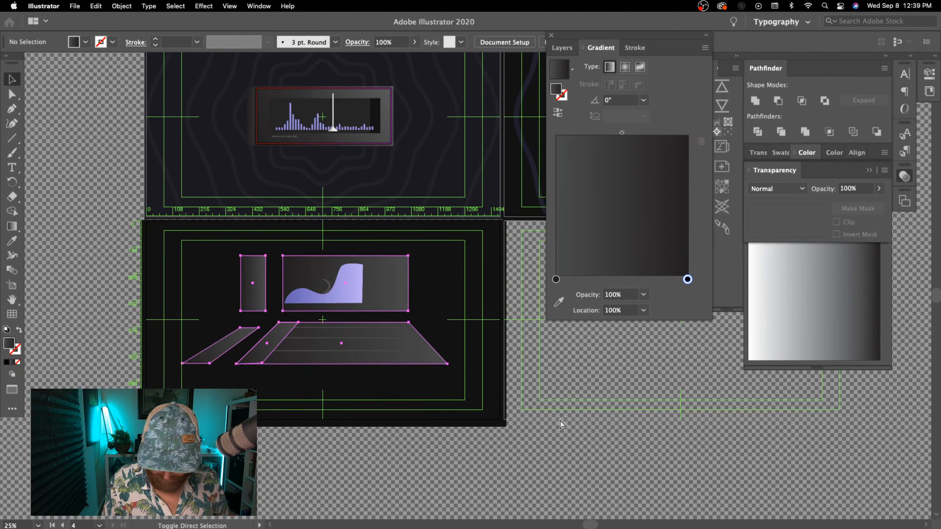
{"action": "left_click", "coordinate": [556, 423]}
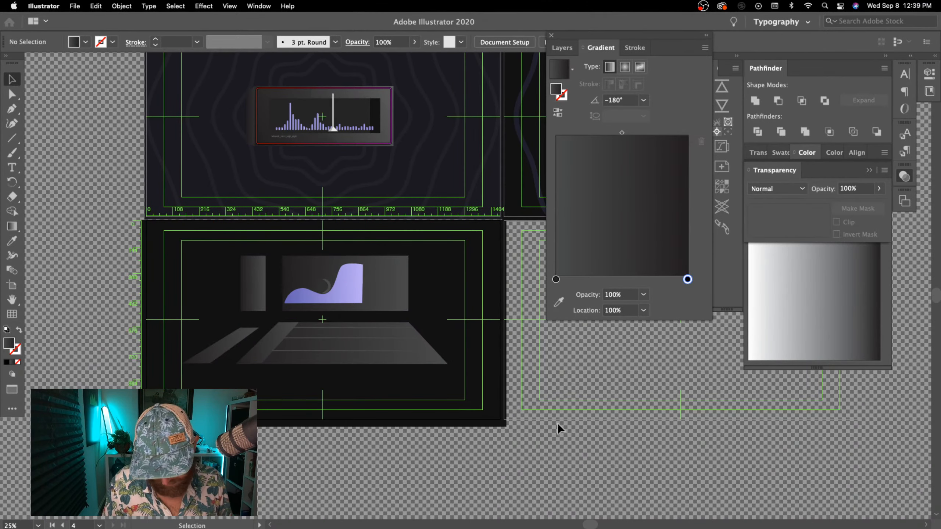
- Redirect the side strip's gradient diagonally along its length, at about -144.6°, using the Gradient tool
{"action": "left_click", "coordinate": [270, 349]}
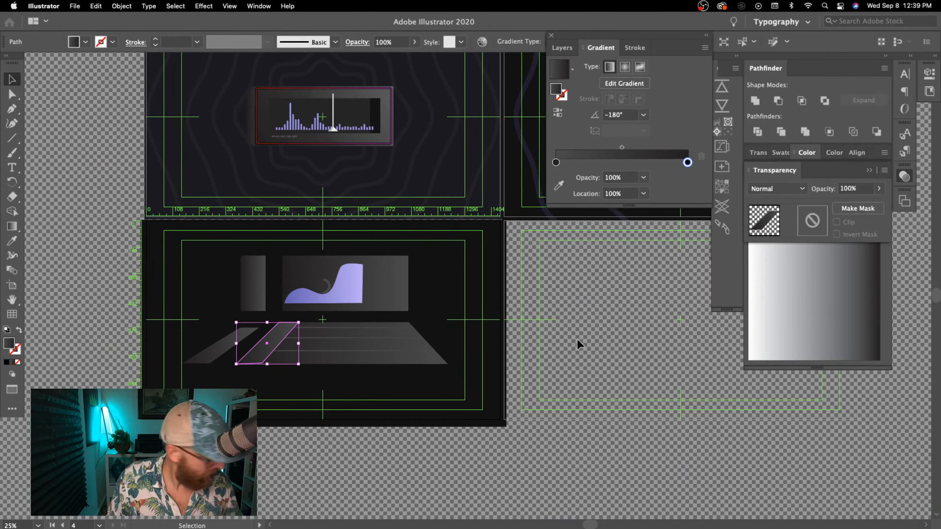
{"action": "key", "text": "g"}
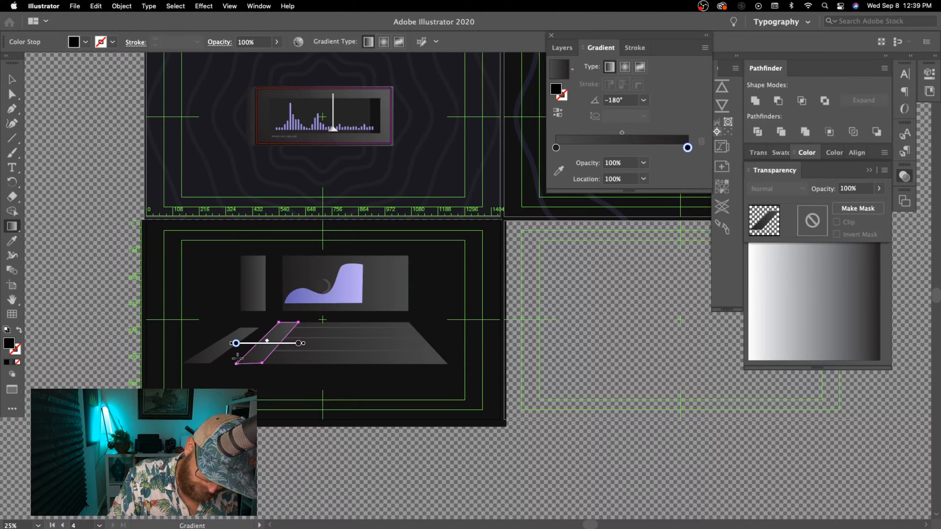
{"action": "mouse_move", "coordinate": [237, 359]}
{"action": "left_mouse_down"}
{"action": "mouse_move", "coordinate": [296, 321]}
{"action": "mouse_move", "coordinate": [248, 336]}
{"action": "mouse_move", "coordinate": [241, 362]}
{"action": "left_mouse_up"}
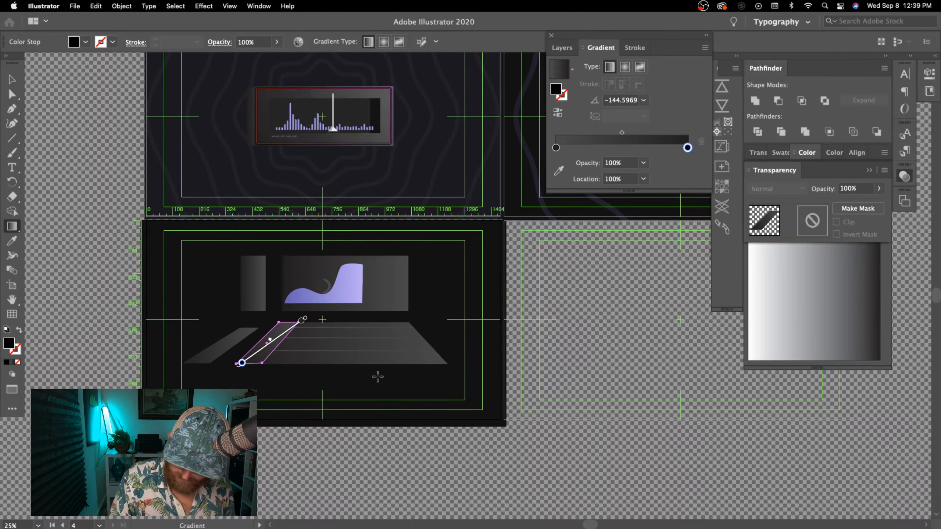
- Redirect the desktop trapezoid's gradient diagonally from its upper right to its lower left corner, at about -166.4°
{"action": "key", "text": "v"}
{"action": "left_click", "coordinate": [395, 361]}
{"action": "key", "text": "g"}
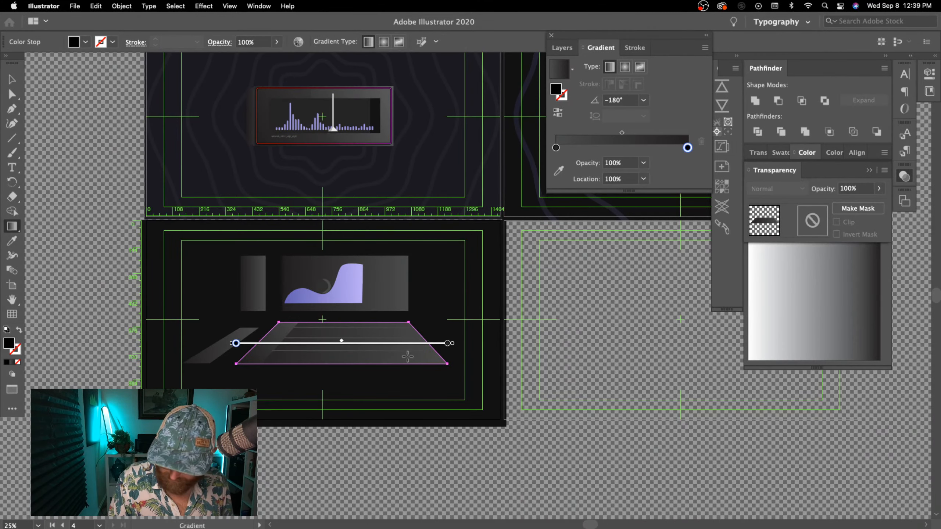
{"action": "left_click_drag", "start_coordinate": [410, 323], "coordinate": [237, 367]}
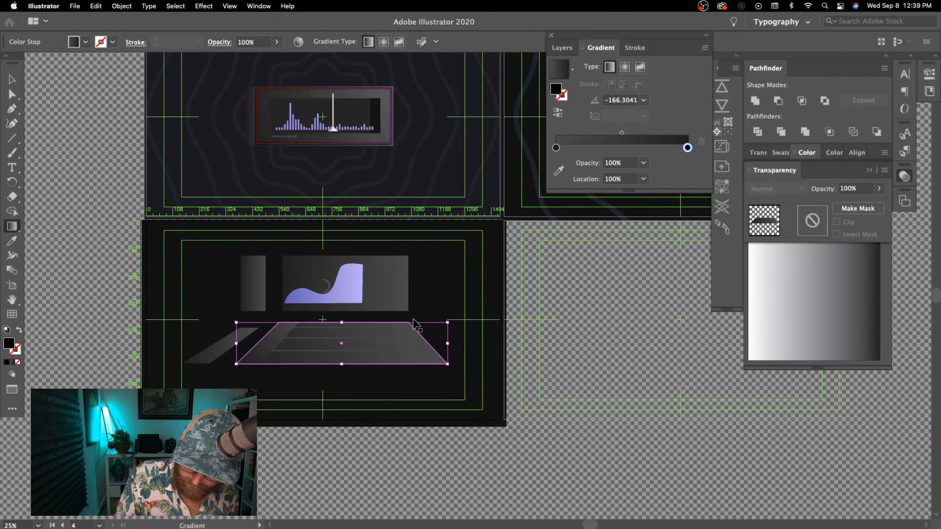
{"action": "key", "text": "super+z"}
{"action": "left_click_drag", "start_coordinate": [411, 319], "coordinate": [234, 362]}
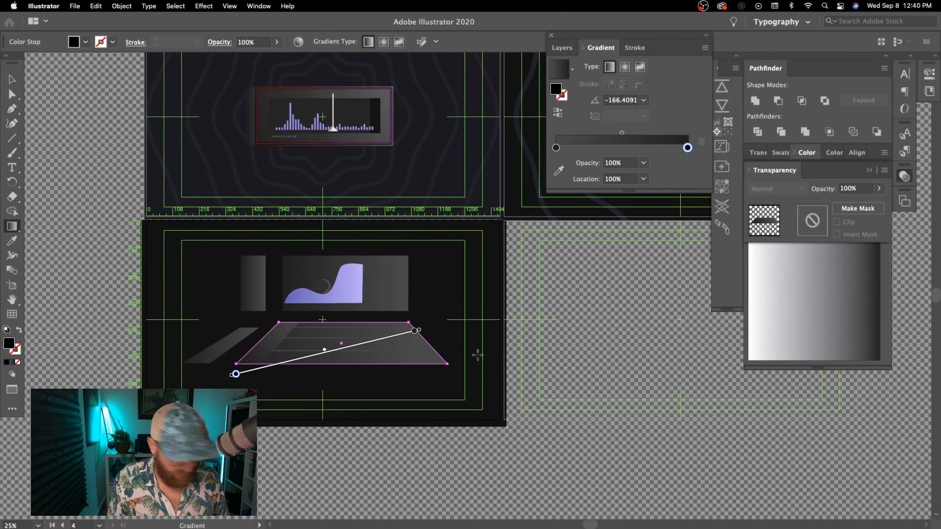
{"action": "key", "text": "v"}
{"action": "left_click", "coordinate": [411, 436]}
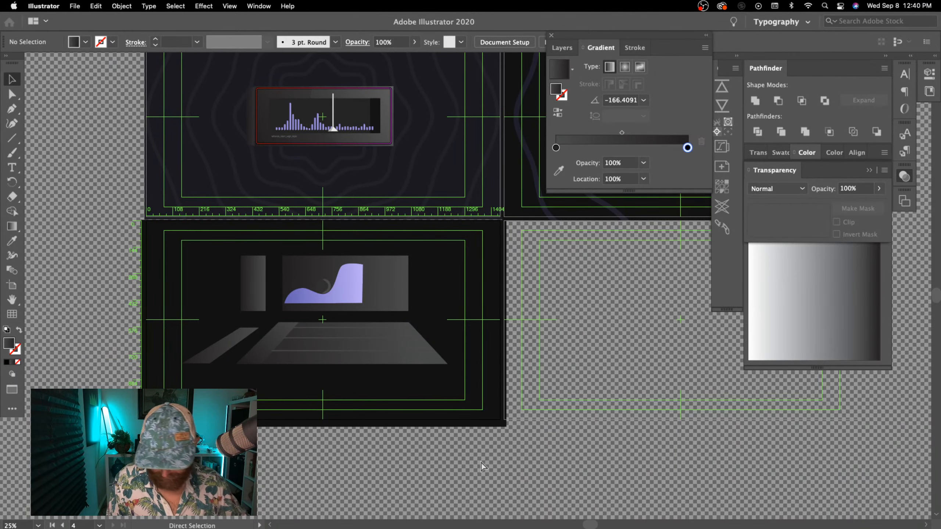
- Set the stroke color of the three horizontal desktop lines to 2a2a2a
{"action": "scroll", "coordinate": [484, 460], "scroll_direction": "down", "scroll_amount": 2}
{"action": "scroll", "coordinate": [484, 460], "scroll_direction": "up", "scroll_amount": 3}
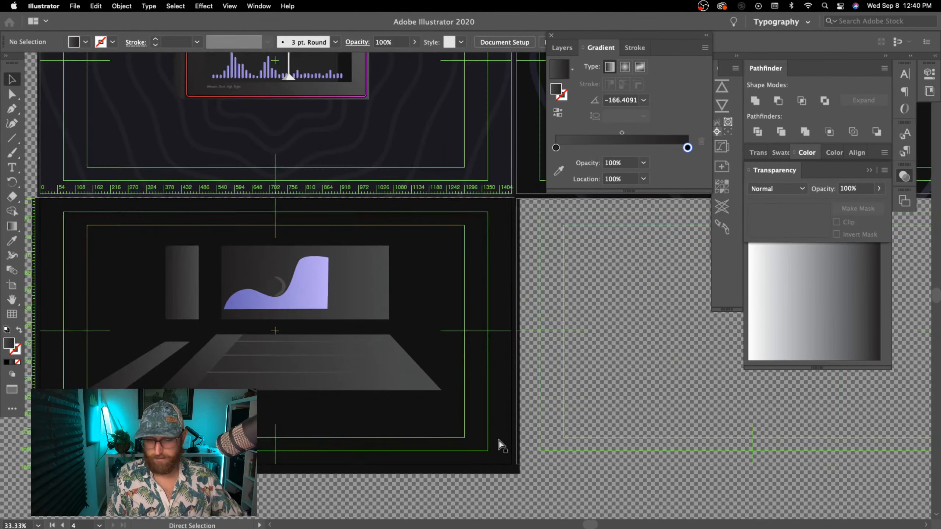
{"action": "left_click", "coordinate": [324, 372]}
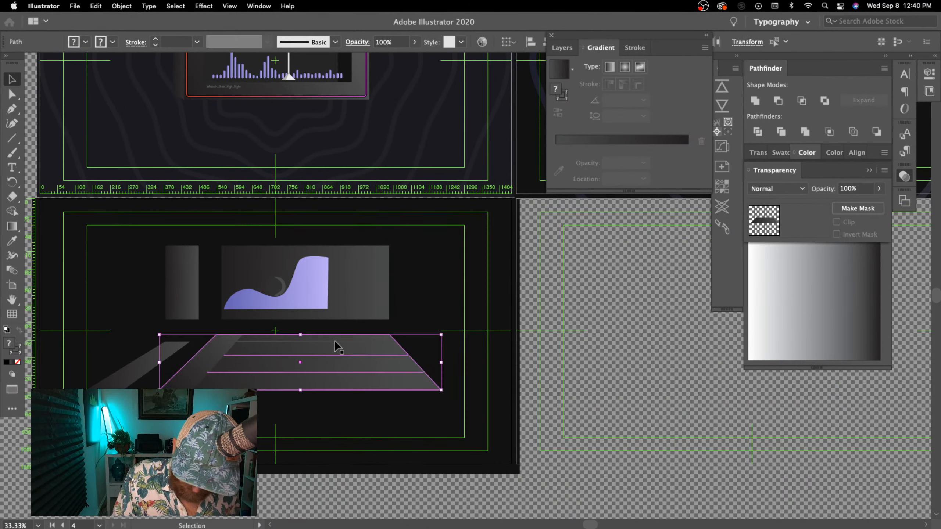
{"action": "left_click", "coordinate": [426, 322]}
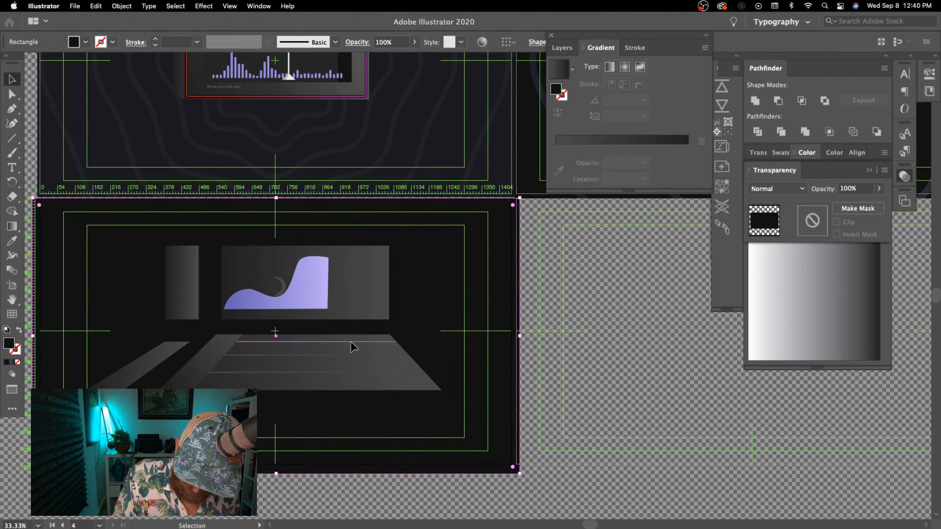
{"action": "left_click", "coordinate": [351, 341]}
{"action": "left_click", "coordinate": [337, 355], "text": "shift"}
{"action": "left_click", "coordinate": [333, 372], "text": "shift"}
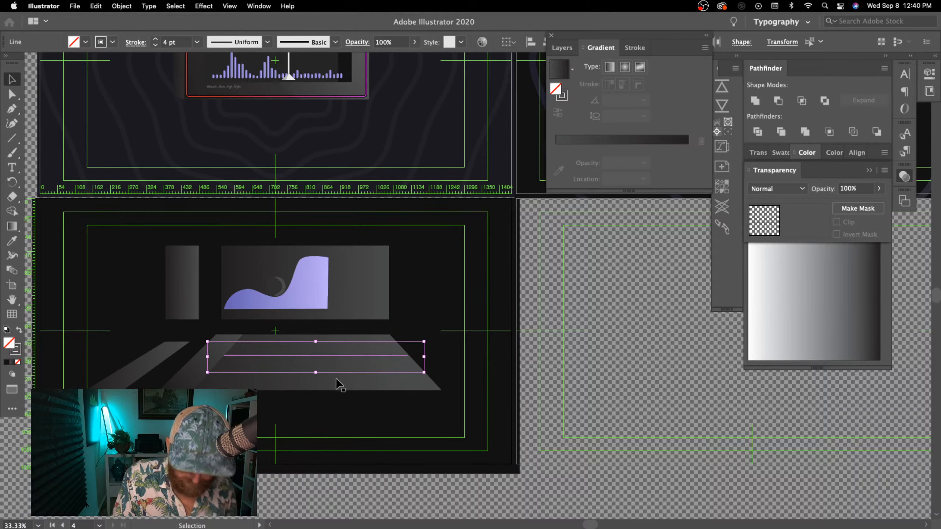
{"action": "double_click", "coordinate": [19, 352]}
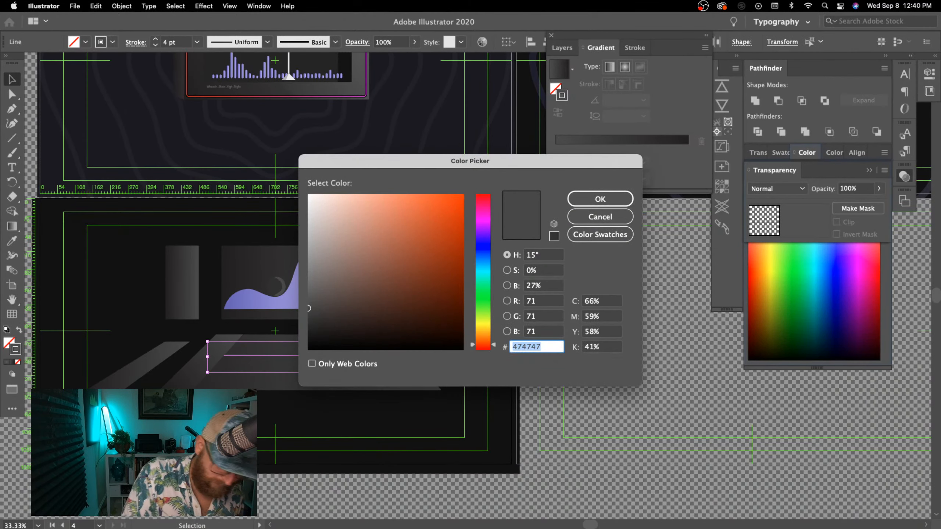
{"action": "type", "text": "2a2a2a"}
{"action": "left_click", "coordinate": [585, 201]}
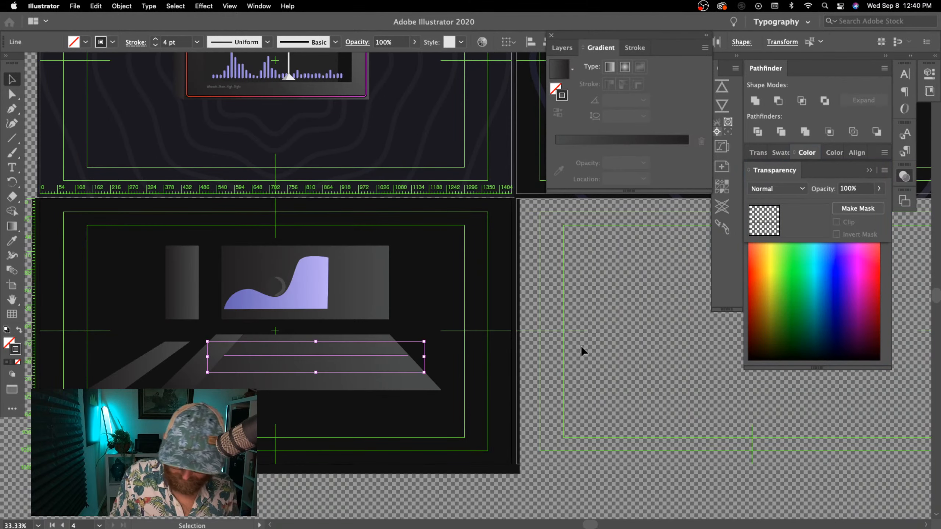
{"action": "left_click", "coordinate": [593, 364]}
- Duplicate the narrow wall panel in place and move the copy's left edge beyond its right edge to form a thin side strip
{"action": "key", "text": "super+minus"}
{"action": "key", "text": "super+minus"}
{"action": "key", "text": "super+equal"}
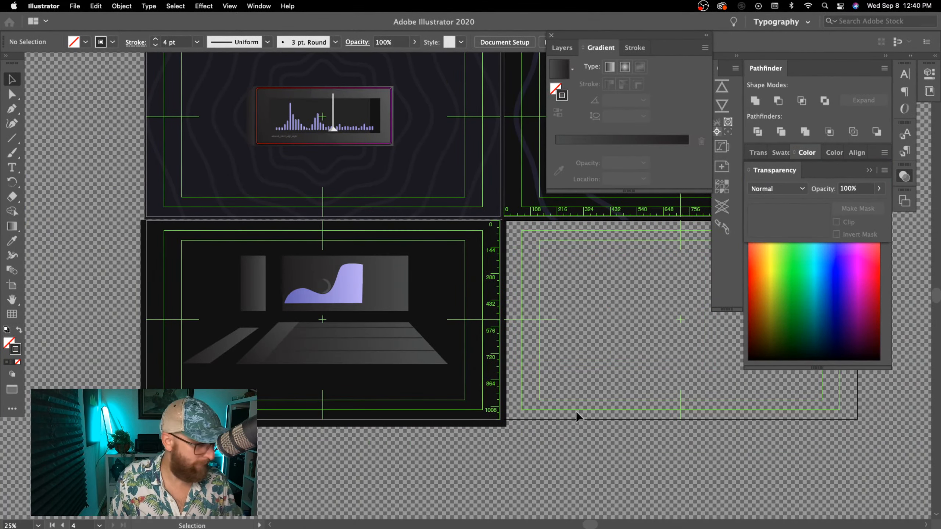
{"action": "key", "text": "super+equal"}
{"action": "left_click", "coordinate": [182, 280]}
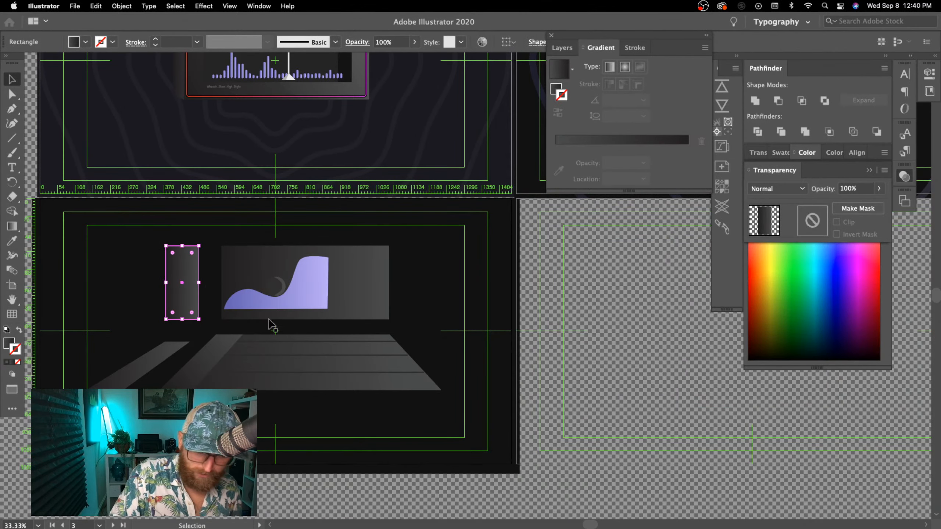
{"action": "key", "text": "a"}
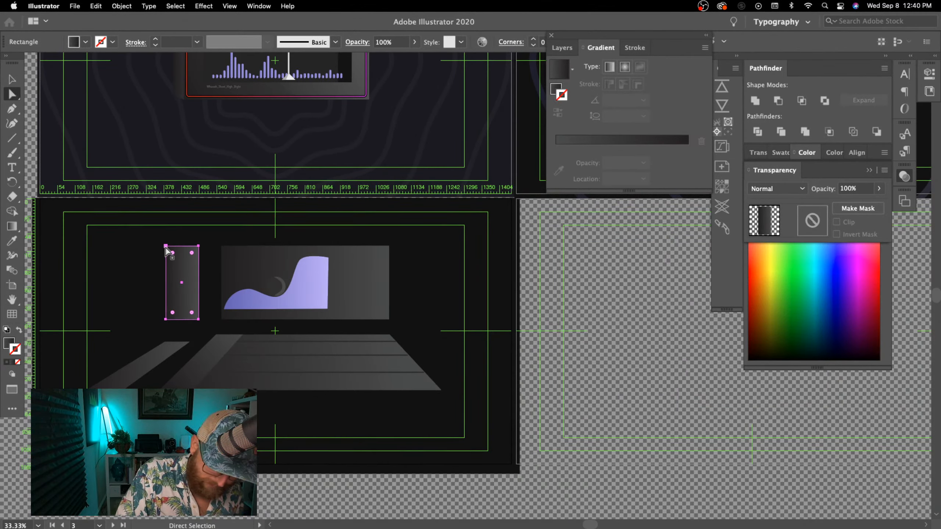
{"action": "left_click", "coordinate": [166, 319]}
{"action": "left_click_drag", "start_coordinate": [167, 319], "coordinate": [210, 321]}
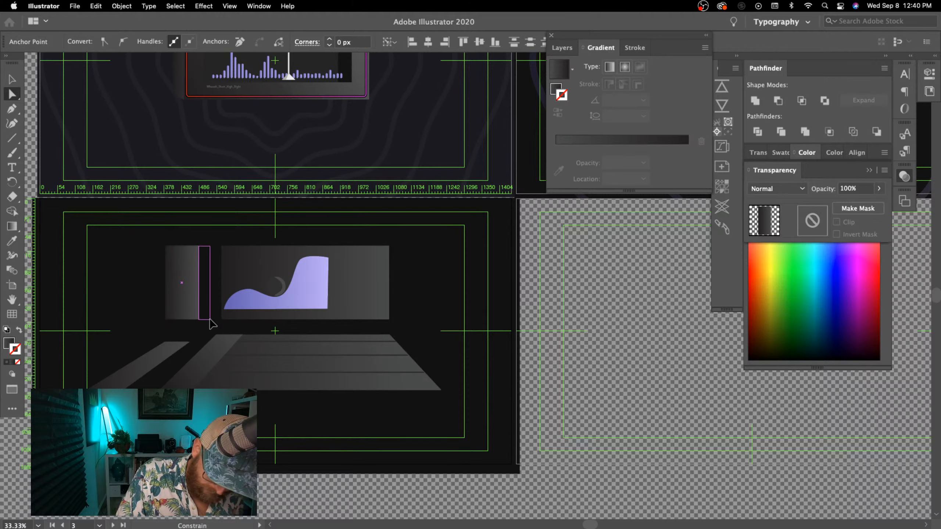
{"action": "left_click", "coordinate": [211, 321]}
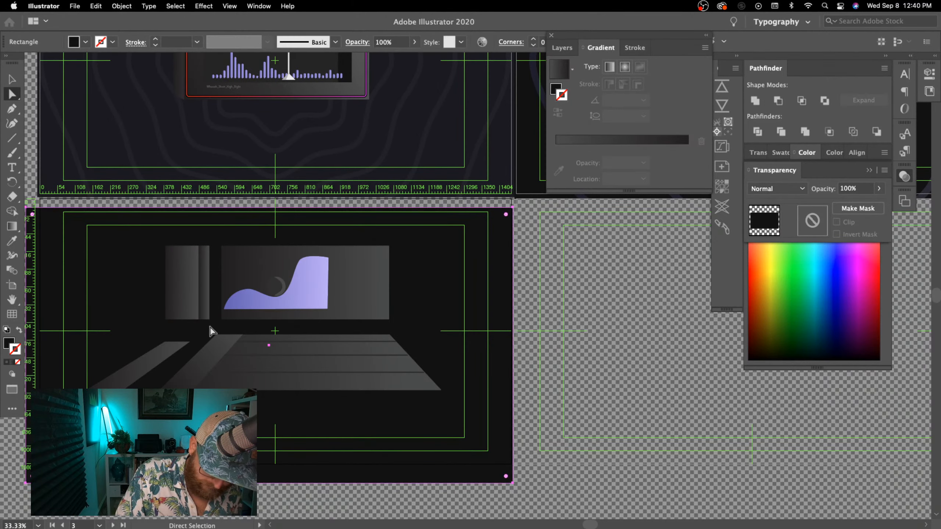
{"action": "key", "text": "super+shift+a"}
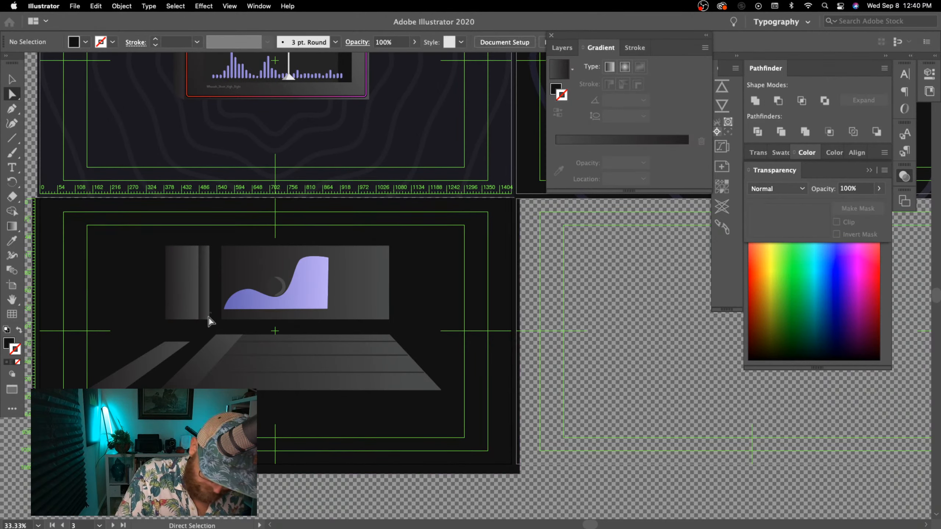
- Raise the side strip's lower outer corner and lower its upper outer corner to give the narrow panel an angled side face
{"action": "left_click", "coordinate": [209, 320]}
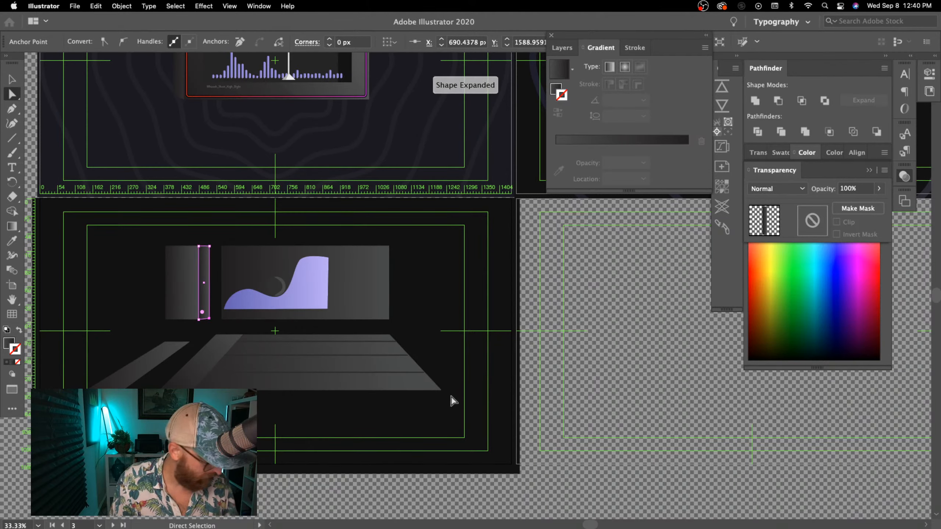
{"action": "key", "text": "Up"}
{"action": "key", "text": "Up"}
{"action": "key", "text": "Up"}
{"action": "key", "text": "Up"}
{"action": "key", "text": "Up"}
{"action": "key", "text": "Up"}
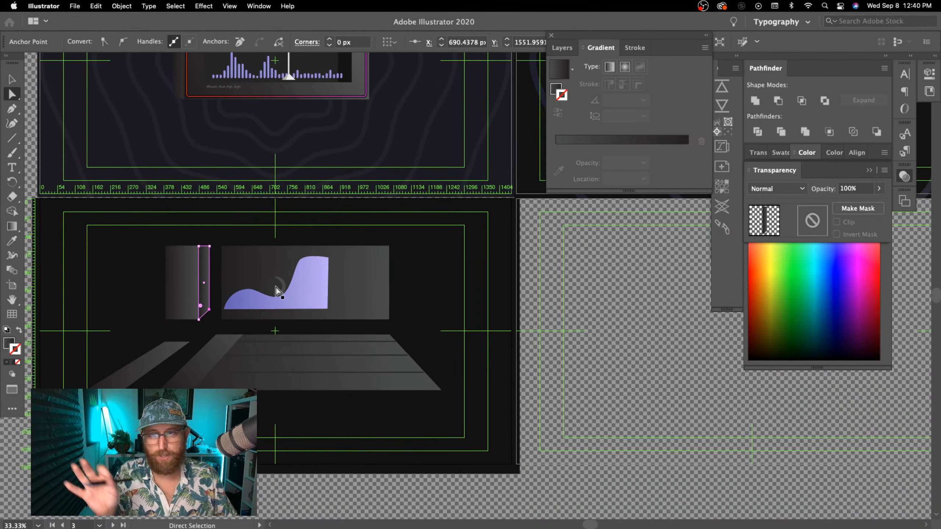
{"action": "left_click", "coordinate": [209, 246]}
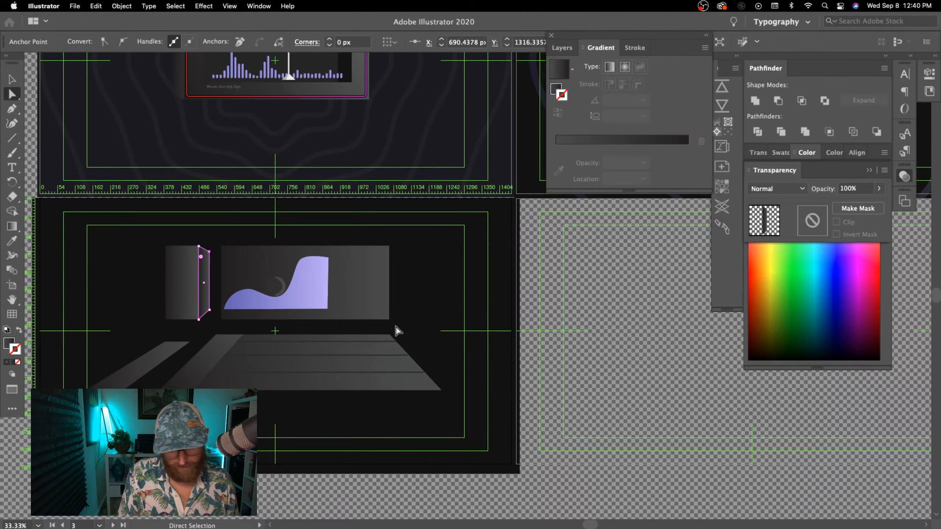
{"action": "left_click", "coordinate": [355, 452]}
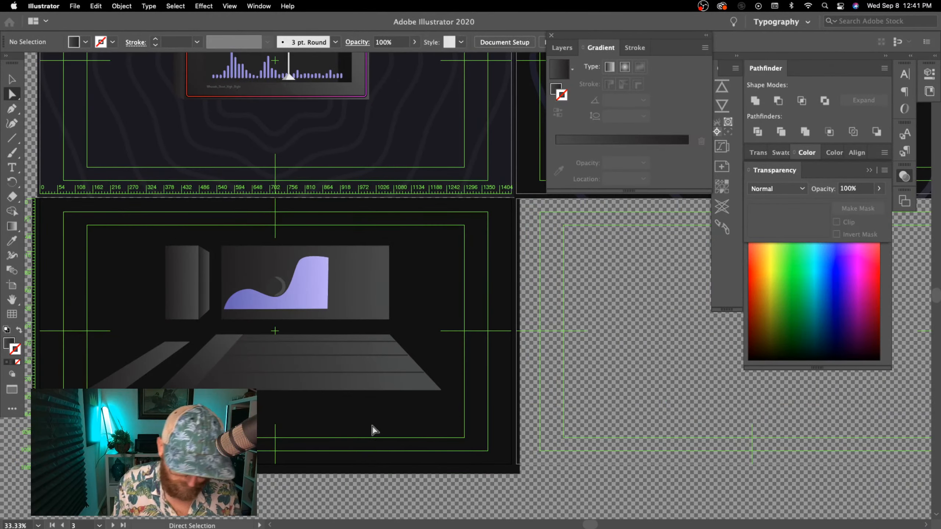
- Nudge both outer corners of the narrow panel's side face inward to make the face thinner
{"action": "left_click_drag", "start_coordinate": [212, 252], "coordinate": [204, 326]}
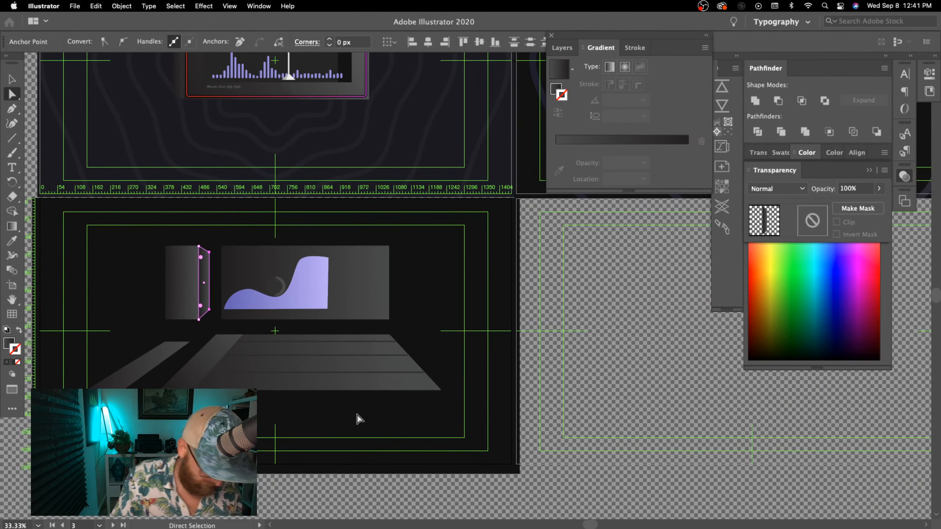
{"action": "key", "text": "Left"}
{"action": "key", "text": "Left"}
{"action": "key", "text": "Left"}
{"action": "key", "text": "Left"}
{"action": "key", "text": "Left"}
{"action": "key", "text": "Left"}
{"action": "key", "text": "Left"}
{"action": "key", "text": "Left"}
{"action": "key", "text": "Left"}
{"action": "key", "text": "Left"}
{"action": "key", "text": "Left"}
{"action": "key", "text": "Left"}
{"action": "key", "text": "Left"}
{"action": "key", "text": "Left"}
{"action": "key", "text": "Left"}
{"action": "key", "text": "Left"}
{"action": "key", "text": "Left"}
{"action": "key", "text": "Left"}
{"action": "key", "text": "Left"}
{"action": "key", "text": "Left"}
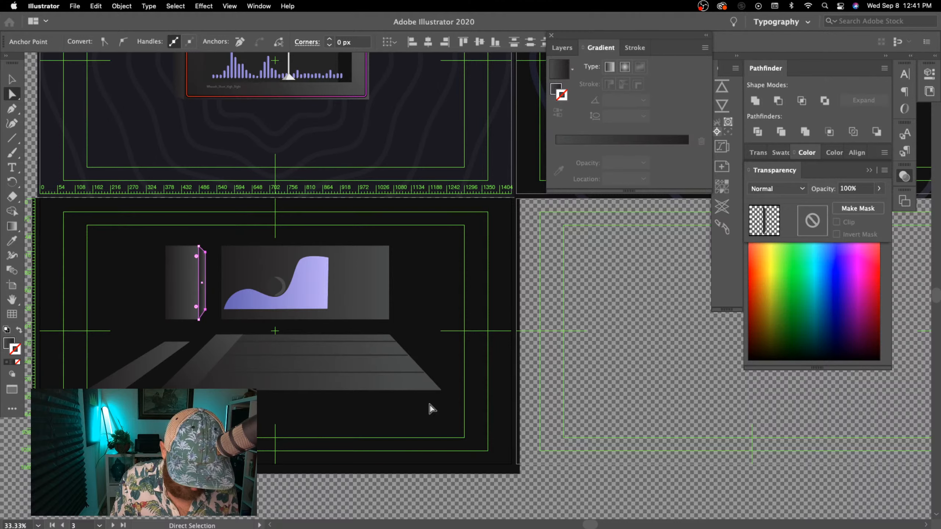
{"action": "key", "text": "Left"}
{"action": "key", "text": "Left"}
{"action": "key", "text": "Left"}
{"action": "key", "text": "Left"}
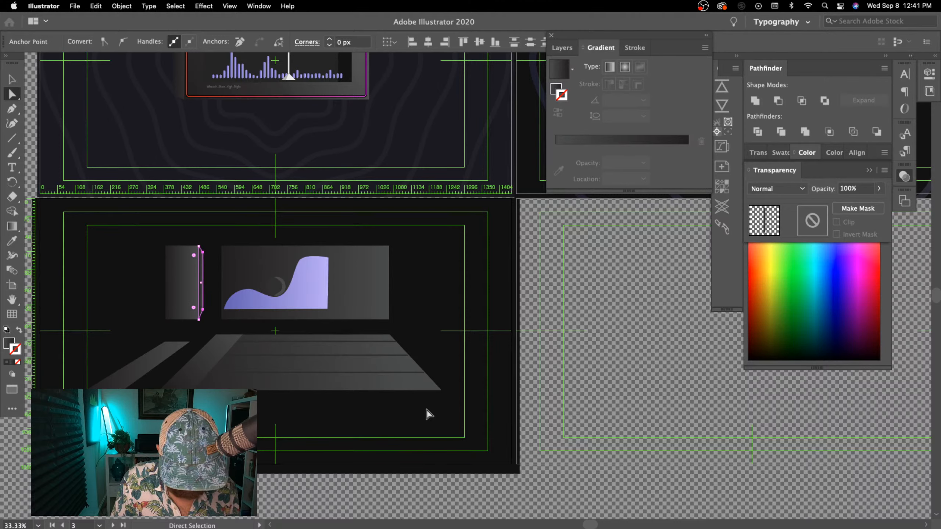
{"action": "left_click", "coordinate": [344, 503]}
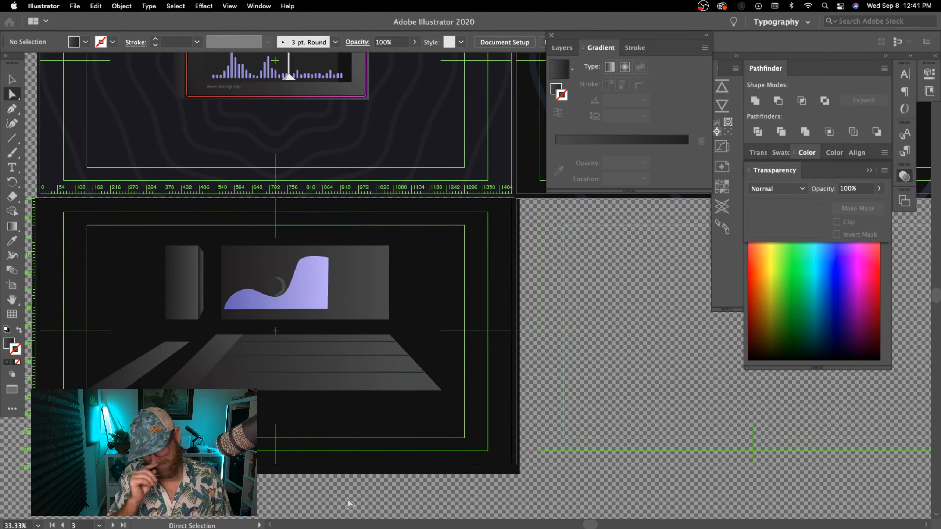
- Pull the side face's lower outer corner down slightly past the narrow panel's bottom edge
{"action": "left_click", "coordinate": [373, 292]}
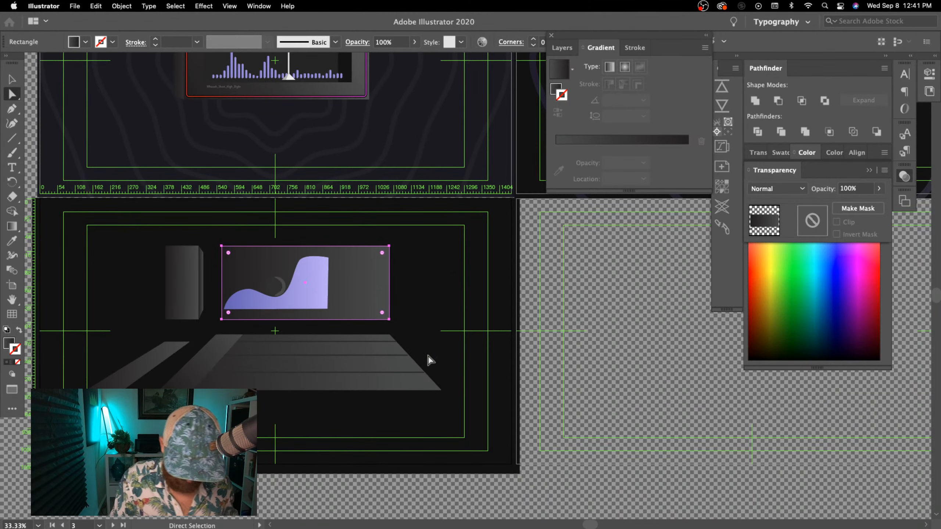
{"action": "left_click", "coordinate": [202, 319]}
{"action": "left_click_drag", "start_coordinate": [203, 309], "coordinate": [207, 324]}
{"action": "left_click", "coordinate": [395, 458]}
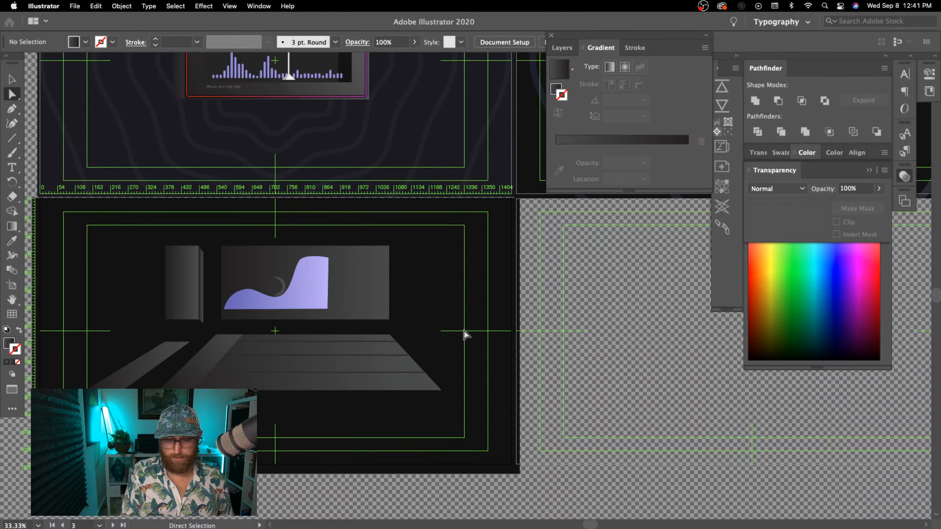
- Duplicate the wide panel in place and move the copy's top edge below its bottom edge to form a thin underside strip
{"action": "left_click", "coordinate": [377, 315]}
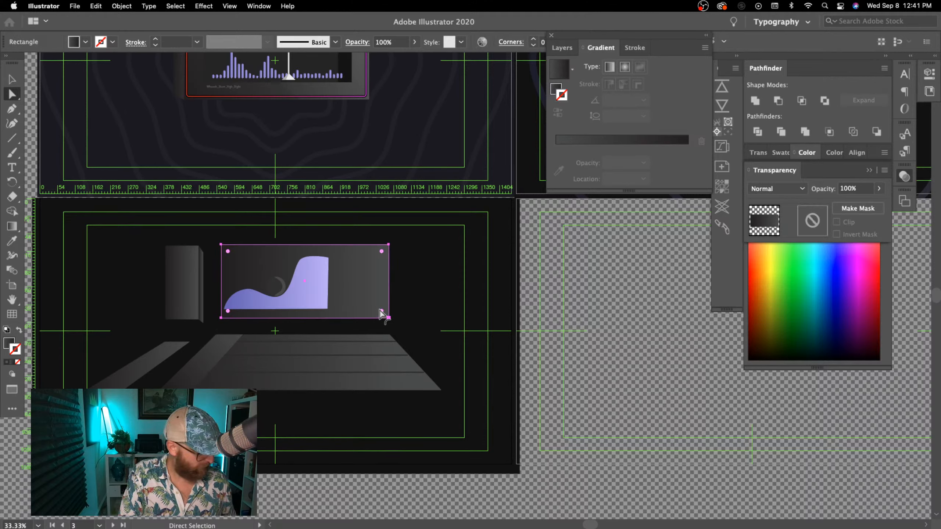
{"action": "left_click_drag", "start_coordinate": [380, 313], "coordinate": [382, 315]}
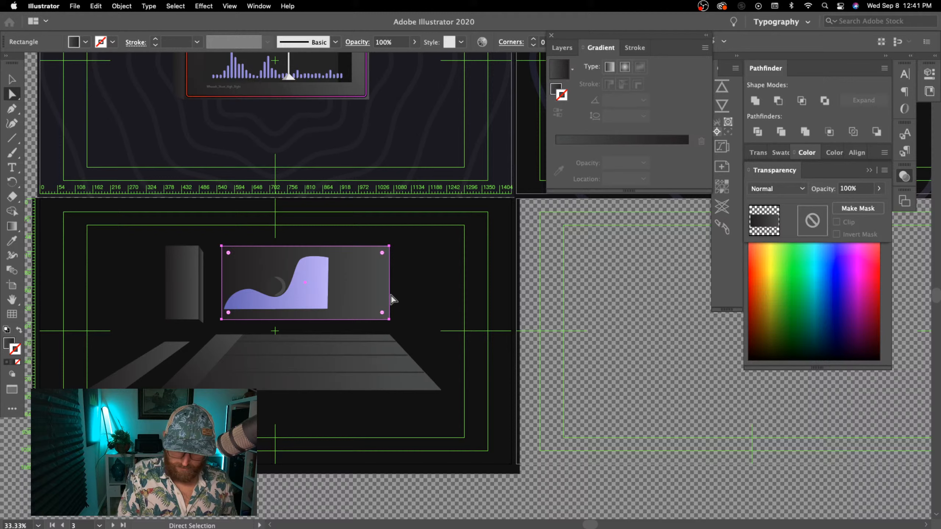
{"action": "left_click", "coordinate": [393, 252]}
{"action": "left_click", "coordinate": [378, 272]}
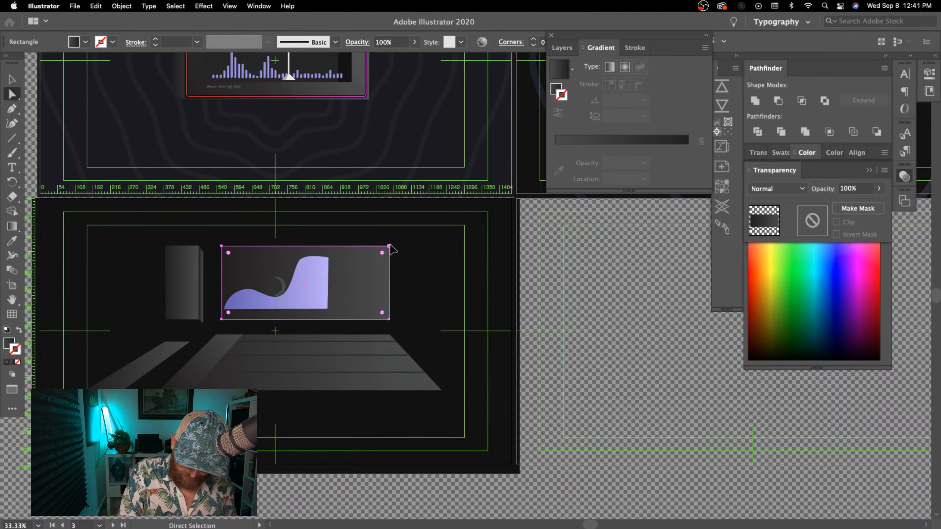
{"action": "left_click", "coordinate": [389, 246]}
{"action": "left_click", "coordinate": [222, 247], "text": "shift"}
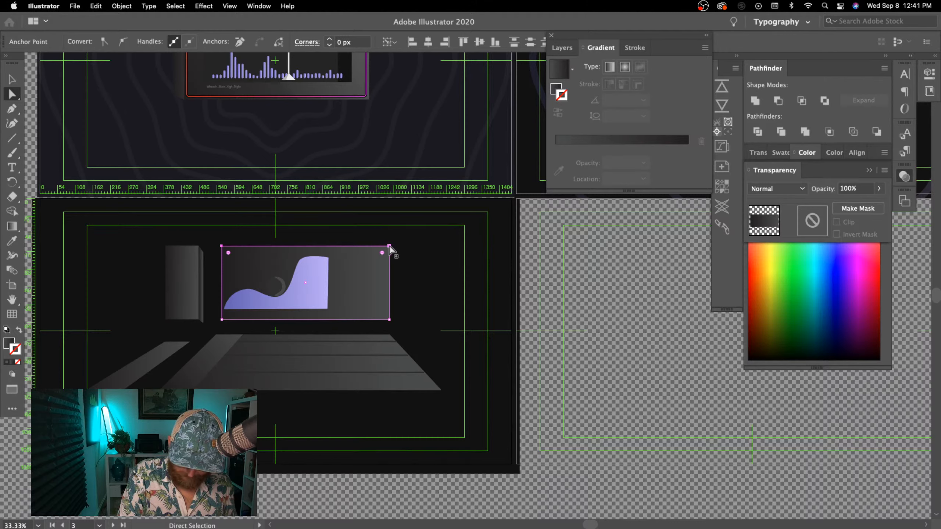
{"action": "left_click", "coordinate": [393, 253]}
{"action": "left_click", "coordinate": [381, 256]}
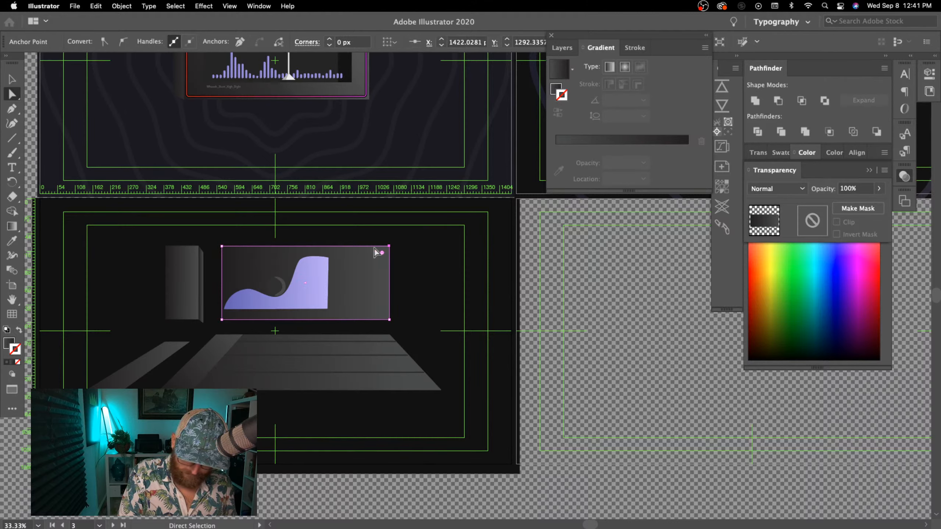
{"action": "left_click", "coordinate": [223, 249], "text": "shift"}
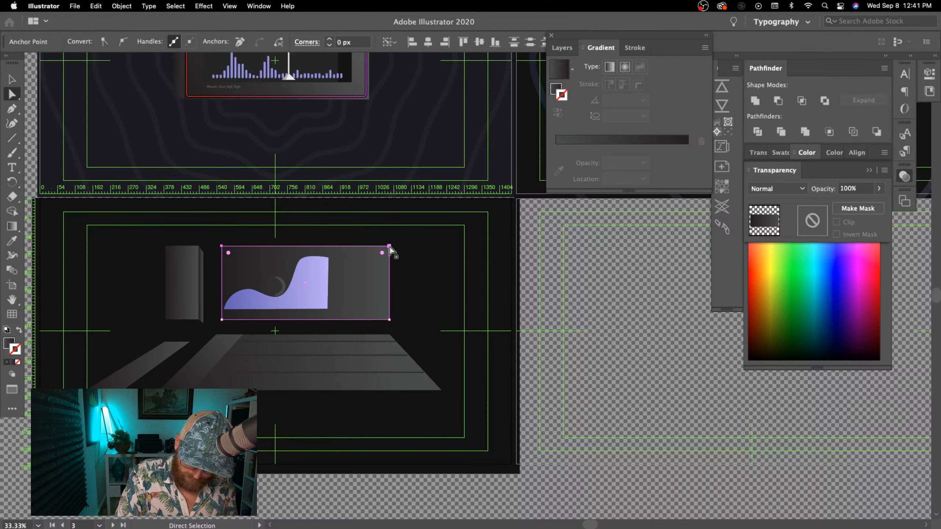
{"action": "left_click_drag", "start_coordinate": [388, 247], "coordinate": [387, 328]}
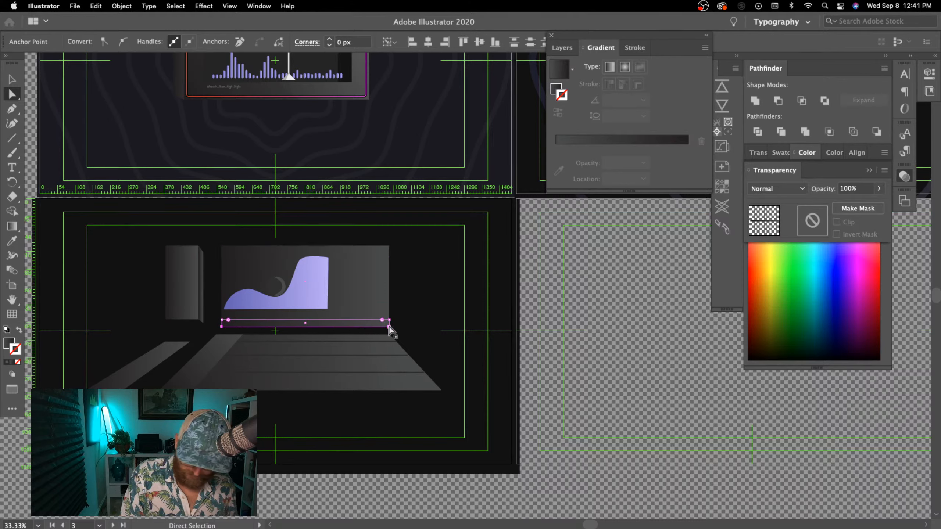
- Try raising the underside strip's lower-left corner, and undo the change
{"action": "left_click", "coordinate": [389, 327]}
{"action": "left_click_drag", "start_coordinate": [217, 325], "coordinate": [230, 343]}
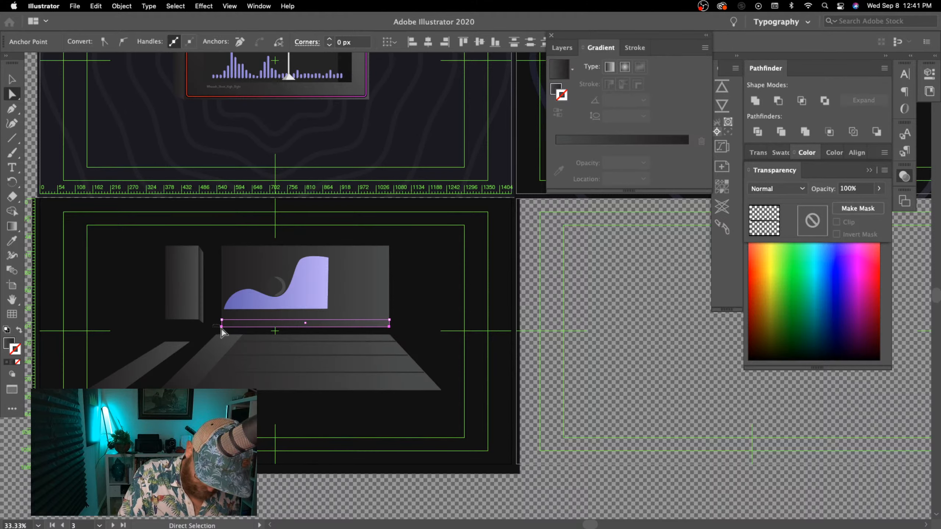
{"action": "left_click", "coordinate": [221, 327]}
{"action": "key", "text": "Up"}
{"action": "key", "text": "Up"}
{"action": "key", "text": "Up"}
{"action": "key", "text": "Up"}
{"action": "key", "text": "Up"}
{"action": "key", "text": "Up"}
{"action": "key", "text": "Up"}
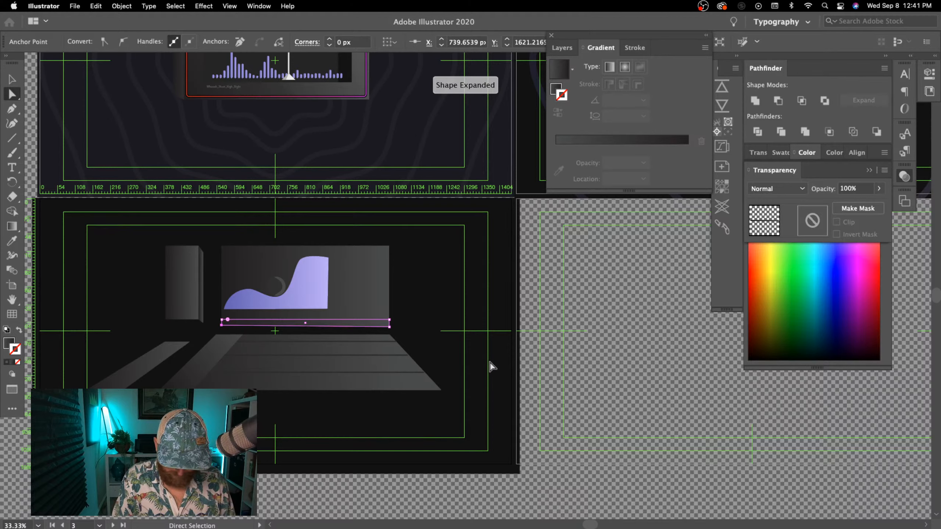
{"action": "key", "text": "Right"}
{"action": "key", "text": "super+z"}
{"action": "key", "text": "super+z"}
{"action": "key", "text": "super+z"}
{"action": "key", "text": "super+z"}
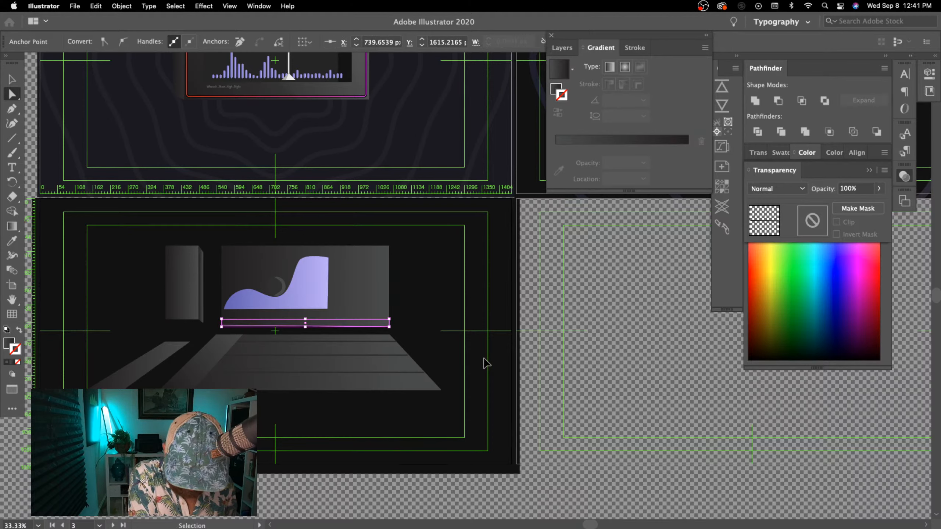
{"action": "key", "text": "super+z"}
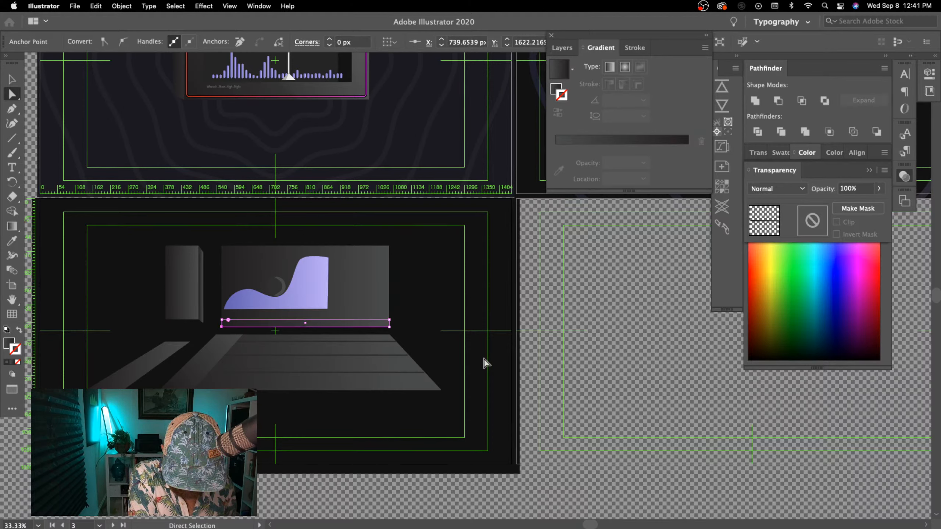
- Taper the wide panel's underside strip by moving its lower-left and lower-right corners inward, about 40 px each
{"action": "key", "text": "Right"}
{"action": "key", "text": "shift+Right"}
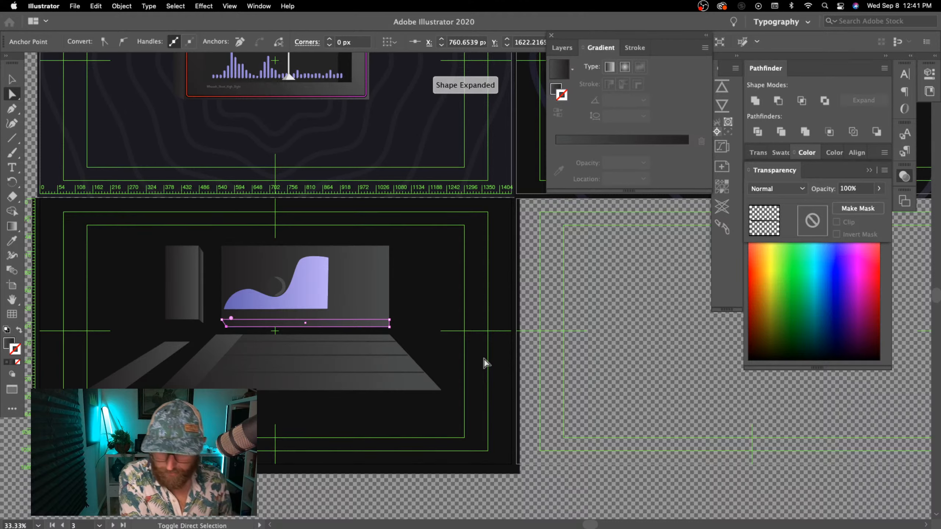
{"action": "key", "text": "shift+Right"}
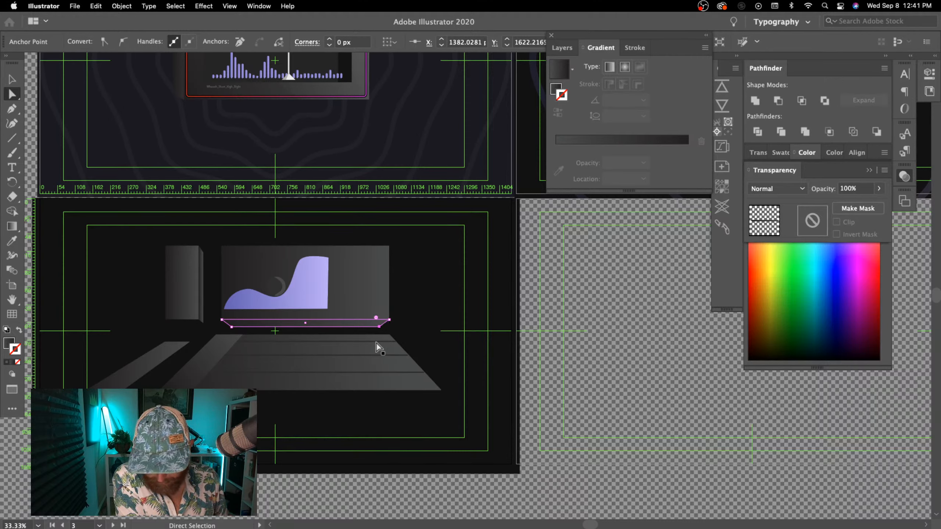
{"action": "left_click", "coordinate": [425, 442]}
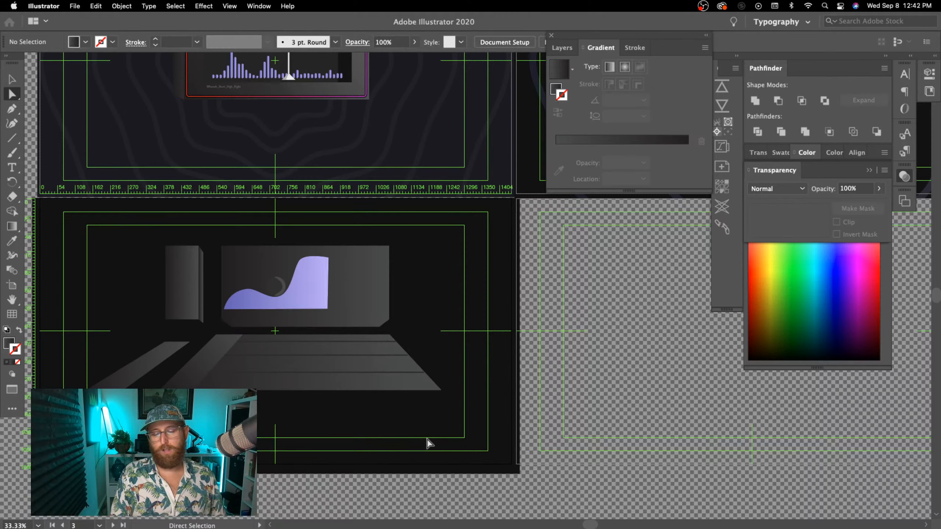
- Try shifting the desktop's upper-left corner inward, and undo the change
{"action": "left_click", "coordinate": [218, 337]}
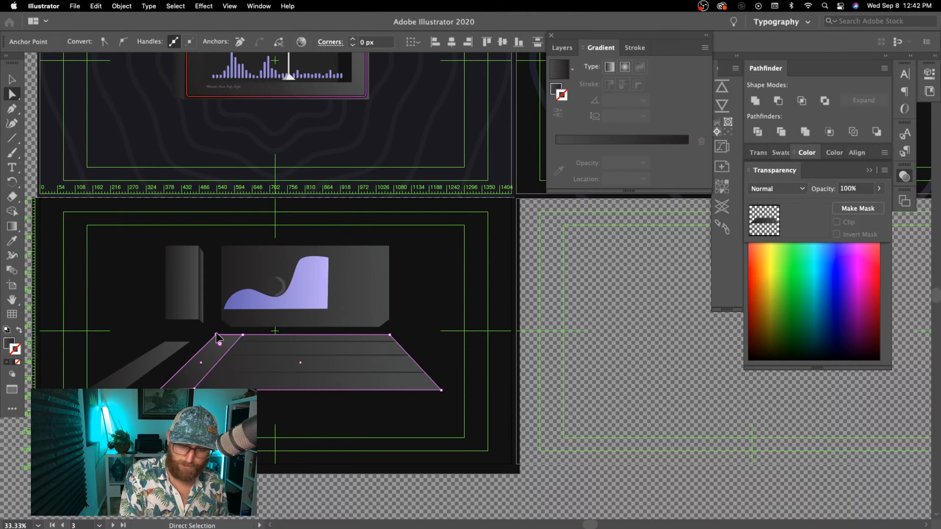
{"action": "left_click_drag", "start_coordinate": [218, 336], "coordinate": [232, 374]}
{"action": "left_click", "coordinate": [388, 446]}
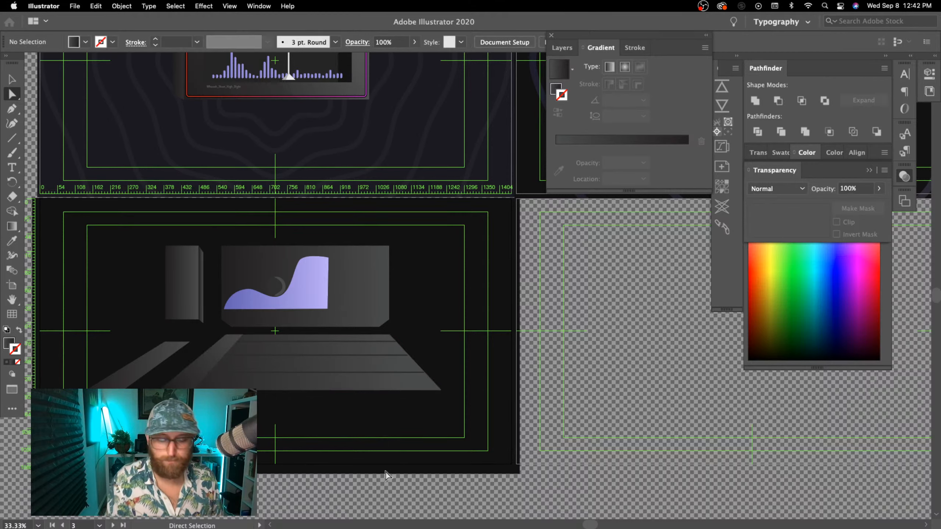
{"action": "key", "text": "super+z"}
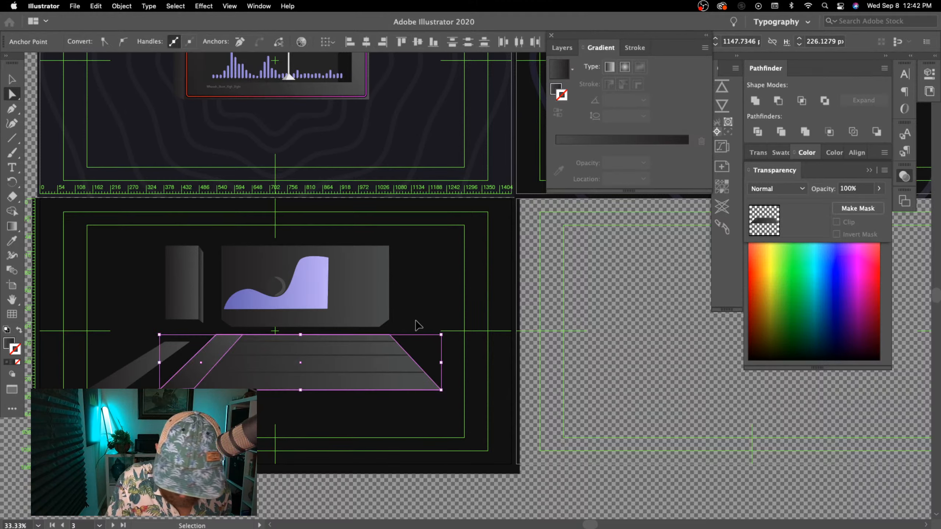
- Raise the bottom edge of the wide panel's underside strip so the strip becomes much thinner
{"action": "left_click", "coordinate": [388, 326]}
{"action": "key", "text": "super+z"}
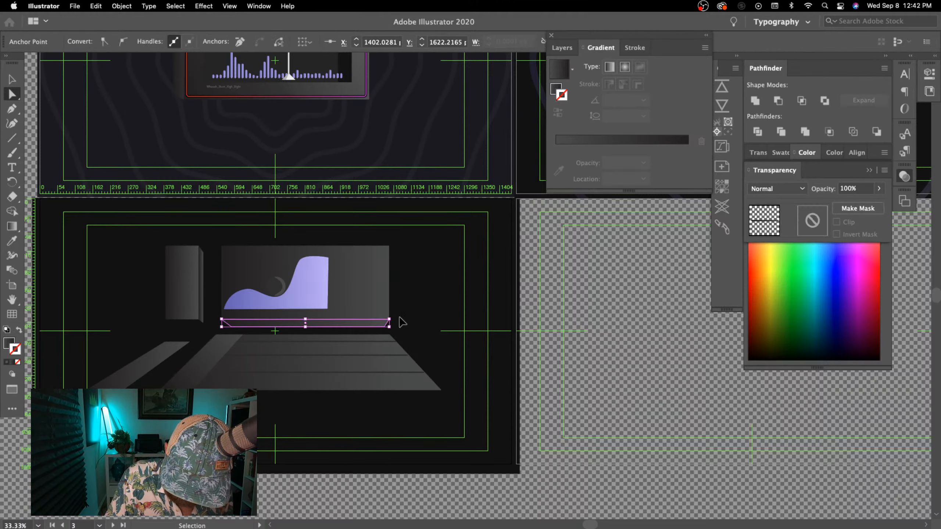
{"action": "left_click", "coordinate": [391, 327]}
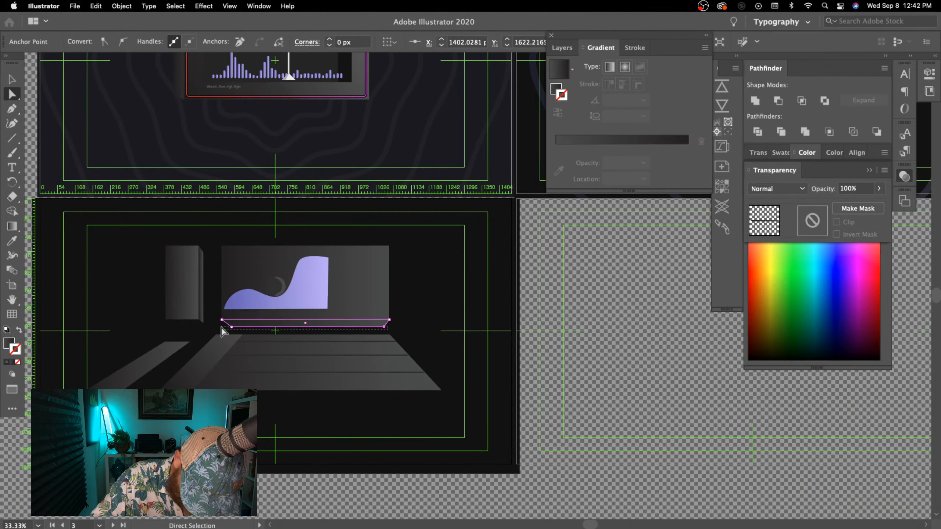
{"action": "left_click_drag", "start_coordinate": [221, 324], "coordinate": [222, 325]}
{"action": "key", "text": "Up"}
{"action": "key", "text": "Up"}
{"action": "key", "text": "Up"}
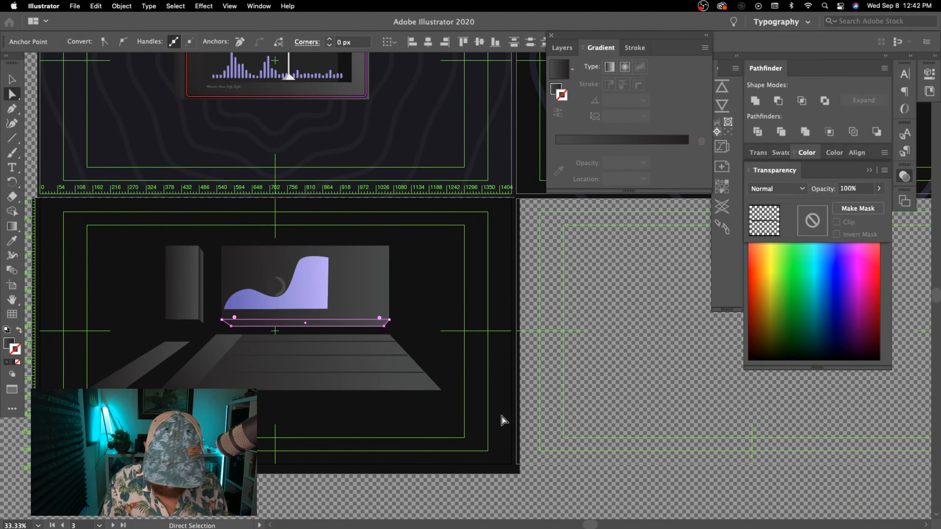
{"action": "key", "text": "Up"}
{"action": "key", "text": "Up"}
{"action": "key", "text": "Up"}
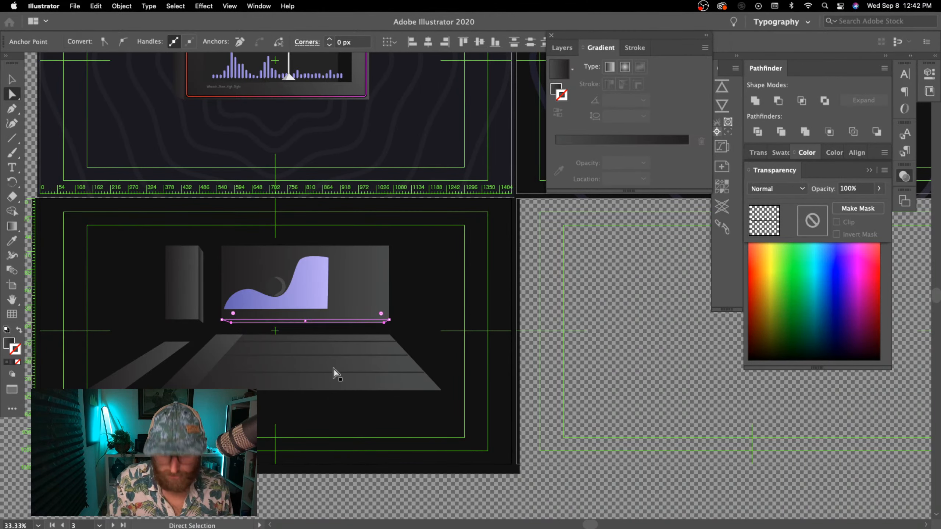
{"action": "key", "text": "Up"}
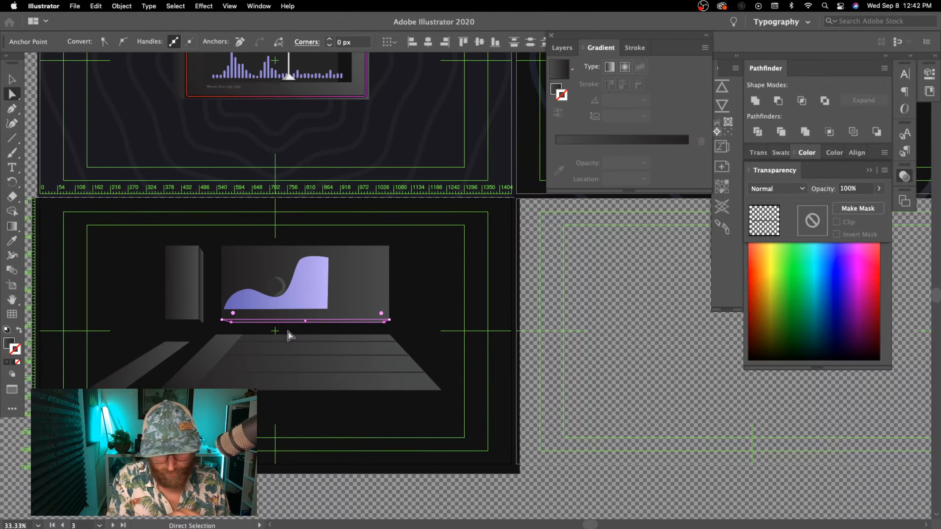
{"action": "key", "text": "Up"}
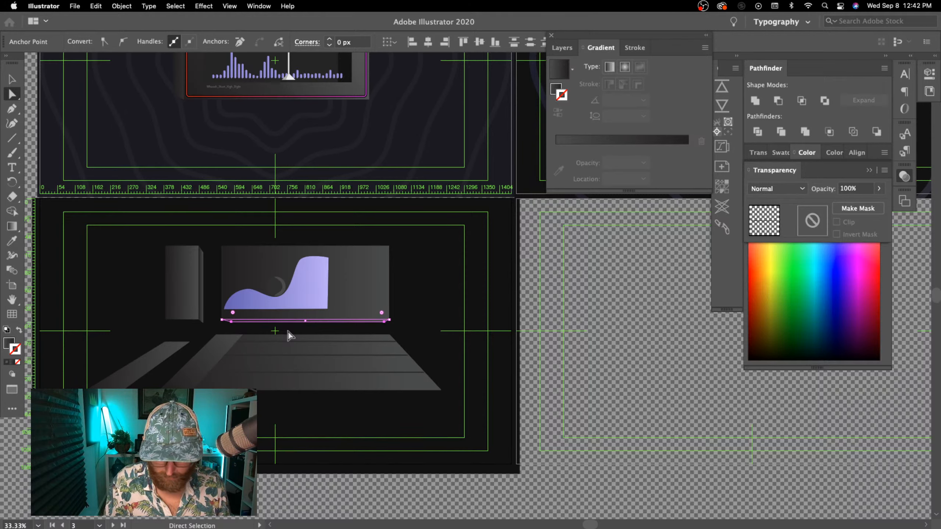
{"action": "key", "text": "Down"}
{"action": "key", "text": "Down"}
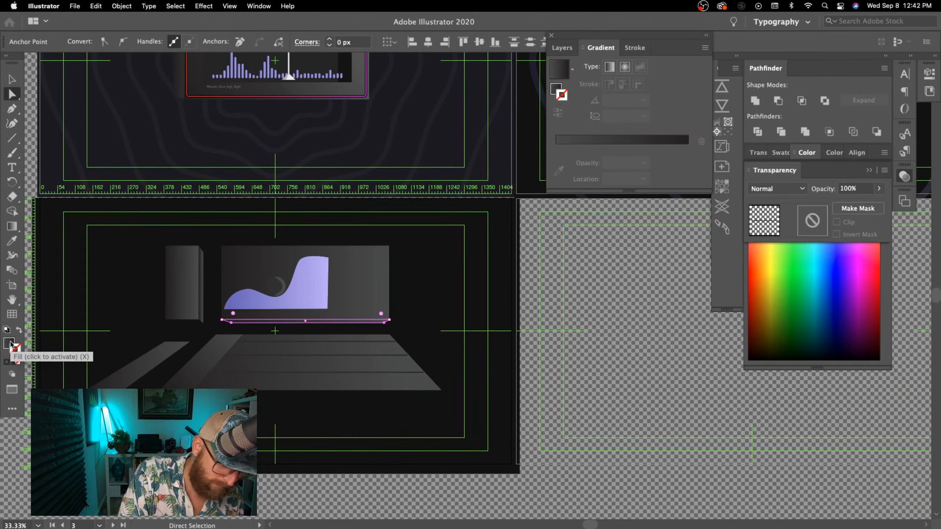
- Fill the wide panel's underside strip with solid black and deselect it
{"action": "left_click", "coordinate": [10, 346]}
{"action": "key", "text": "super+shift+a"}
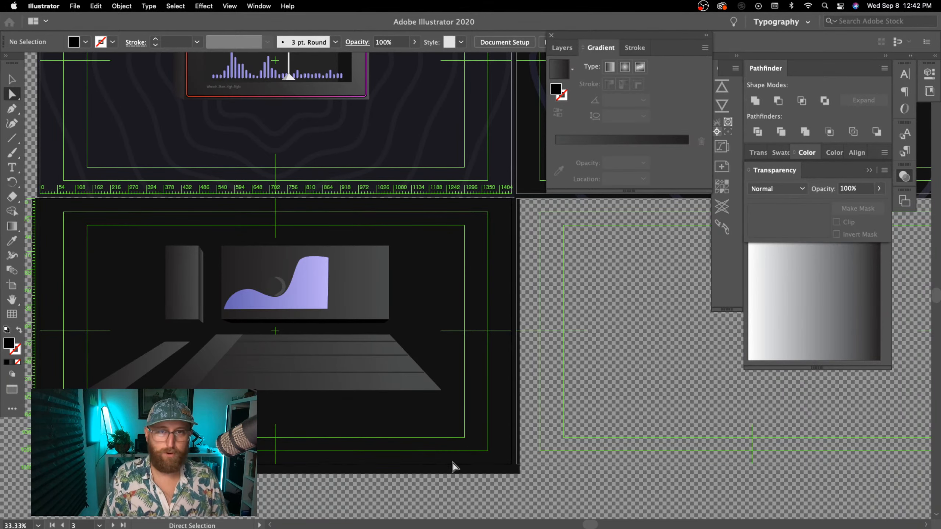
{"action": "key", "text": "super+equal"}
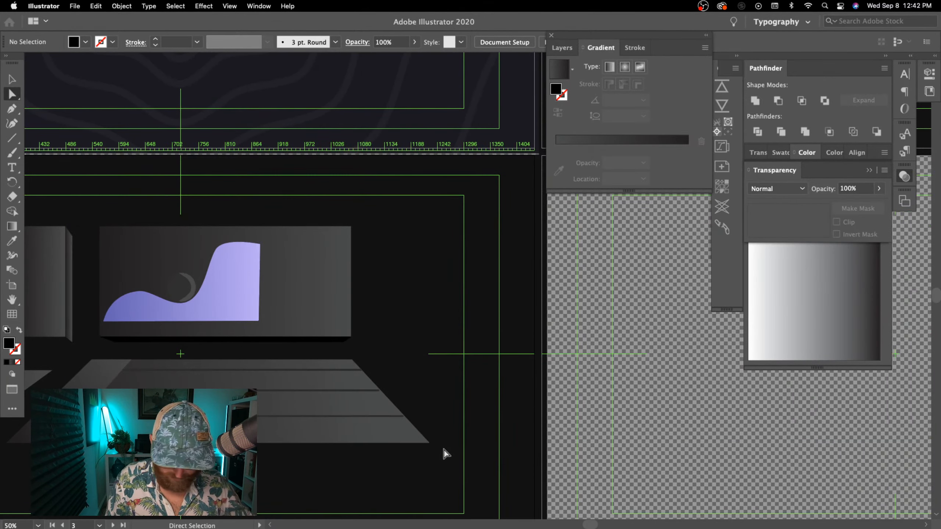
{"action": "left_click_drag", "start_coordinate": [374, 481], "coordinate": [556, 447]}
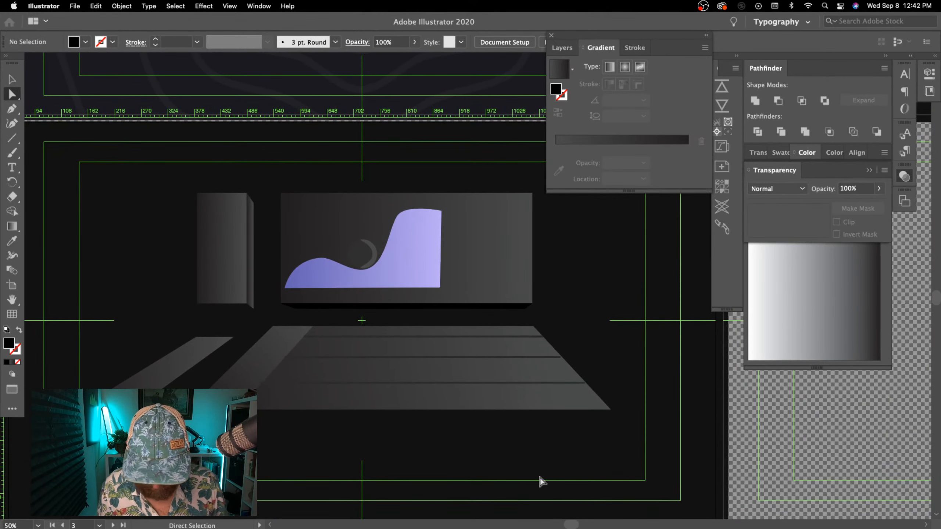
- Draw a thin full-width rectangle directly below the desktop's front edge as its front face
{"action": "left_click", "coordinate": [569, 399]}
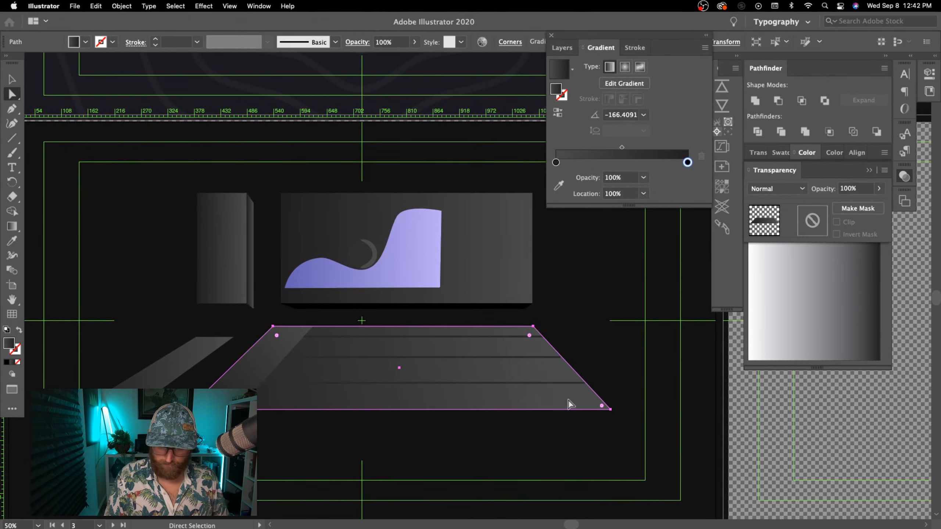
{"action": "key", "text": "a"}
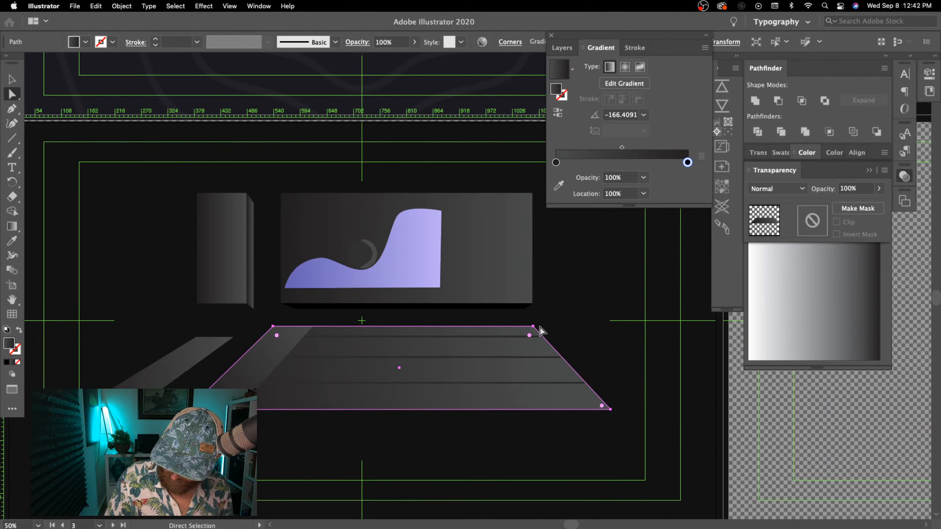
{"action": "key", "text": "e"}
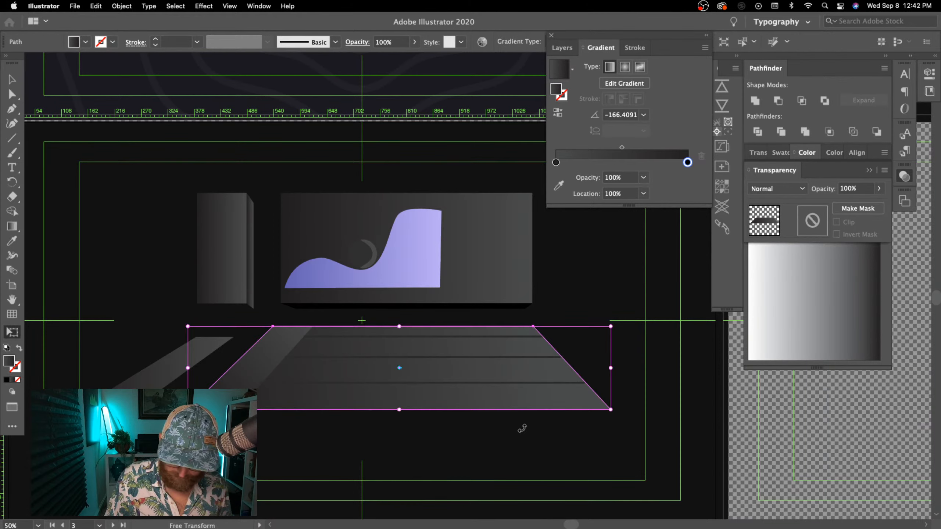
{"action": "left_click", "coordinate": [267, 445]}
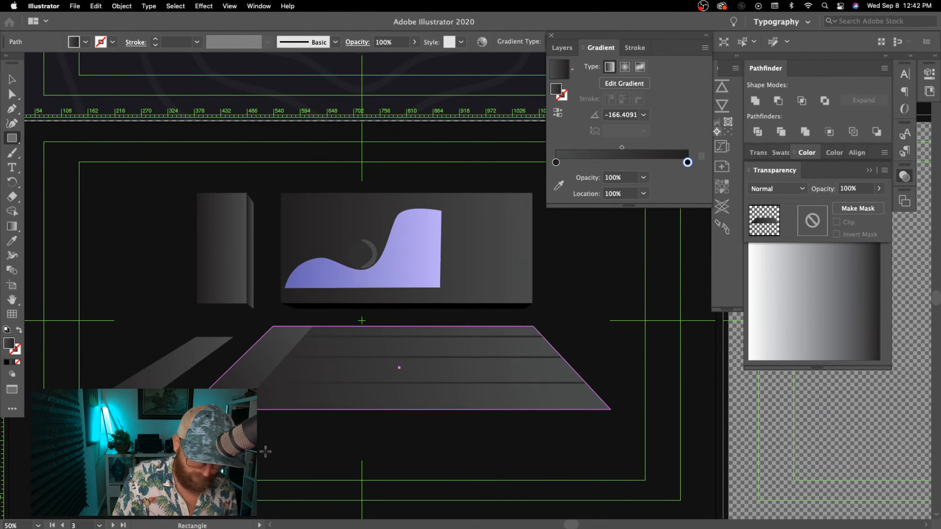
{"action": "key", "text": "m"}
{"action": "left_click_drag", "start_coordinate": [230, 425], "coordinate": [613, 431]}
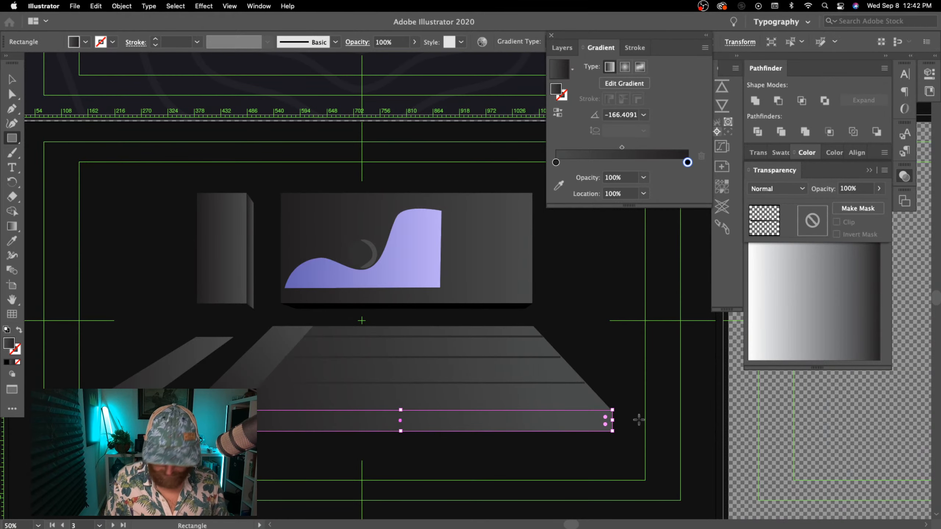
- Darken the 0% gradient stop of the desktop's front face with the grayscale K slider, and deselect the shape
{"action": "key", "text": "v"}
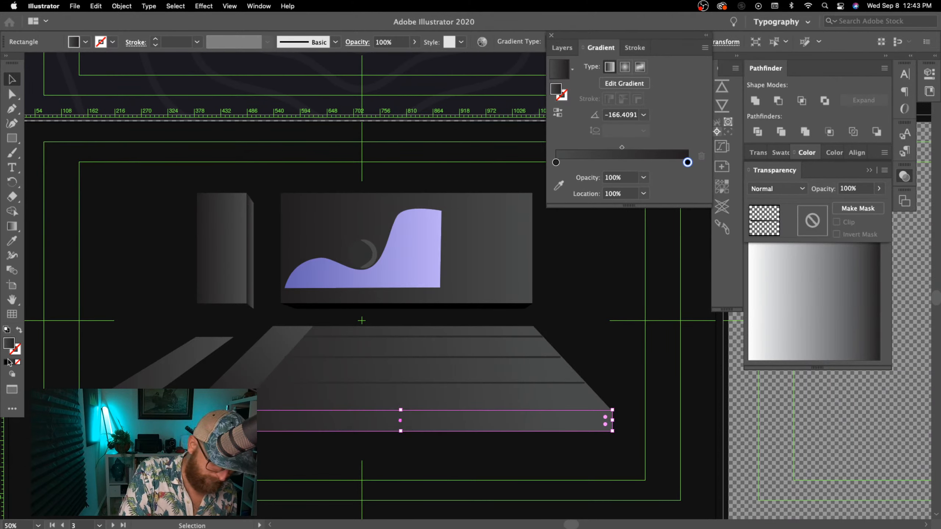
{"action": "double_click", "coordinate": [687, 162]}
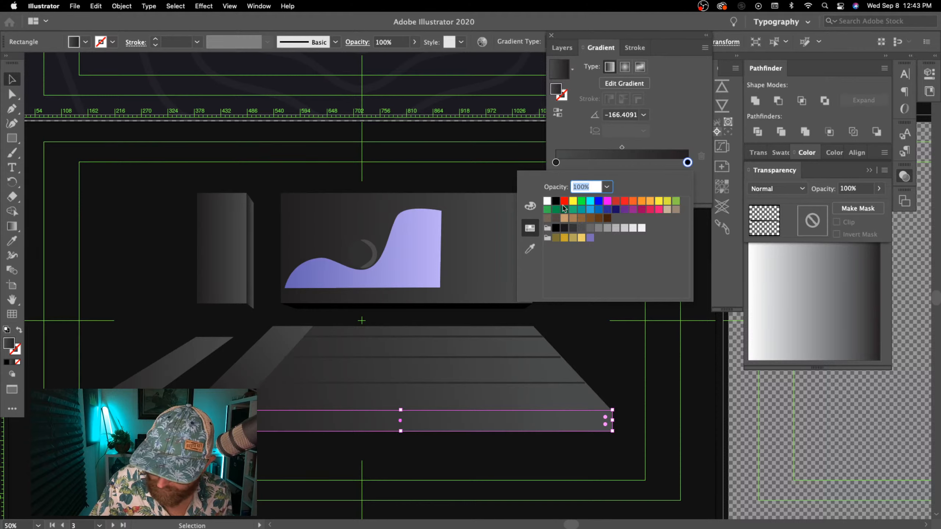
{"action": "left_click", "coordinate": [530, 206]}
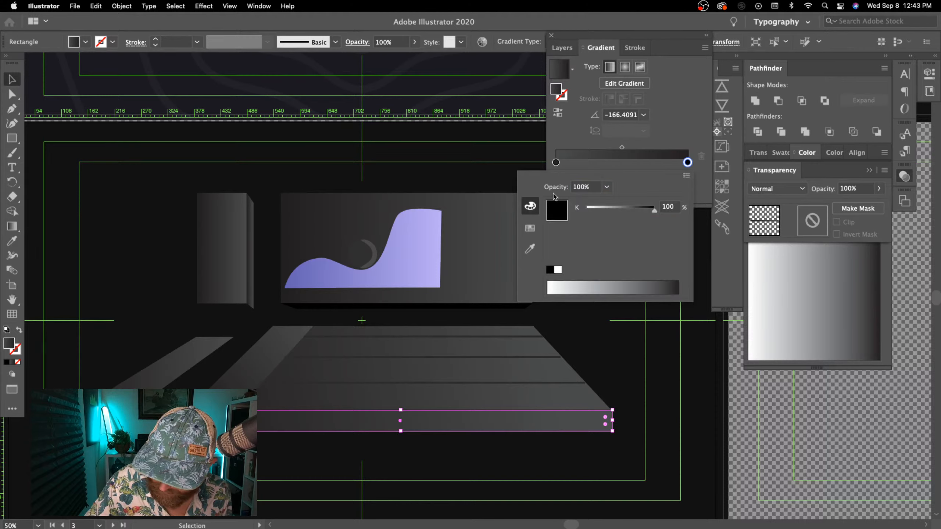
{"action": "double_click", "coordinate": [556, 163]}
{"action": "left_click_drag", "start_coordinate": [649, 215], "coordinate": [652, 217]}
{"action": "left_click", "coordinate": [662, 169]}
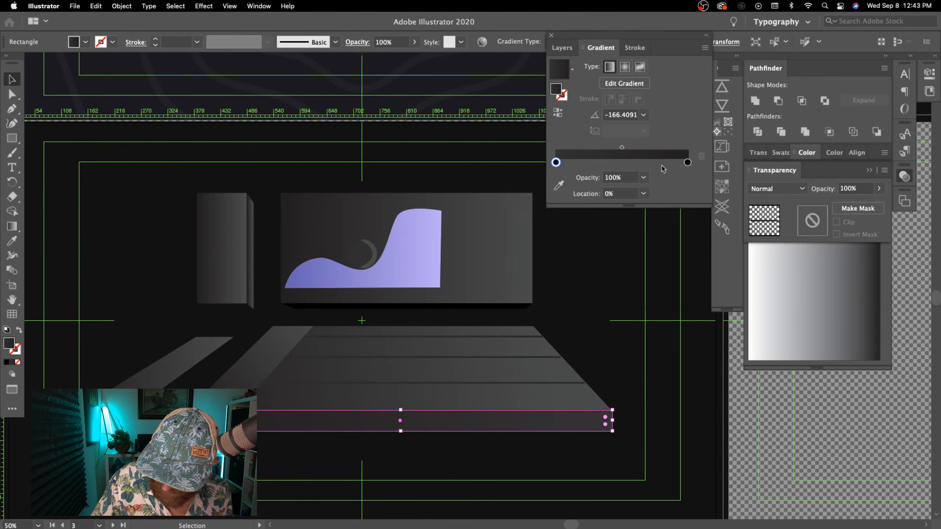
{"action": "left_click", "coordinate": [648, 426]}
{"action": "key", "text": "super+minus"}
{"action": "key", "text": "super+minus"}
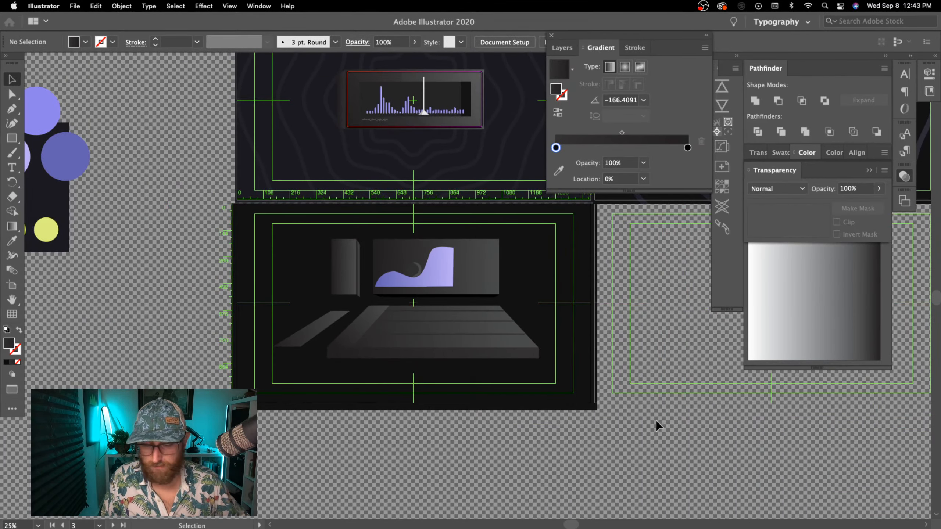
- Show the rulers and place horizontal guides at the desktop's back edge and the wall panels' bottom edge
{"action": "key", "text": "super+plus"}
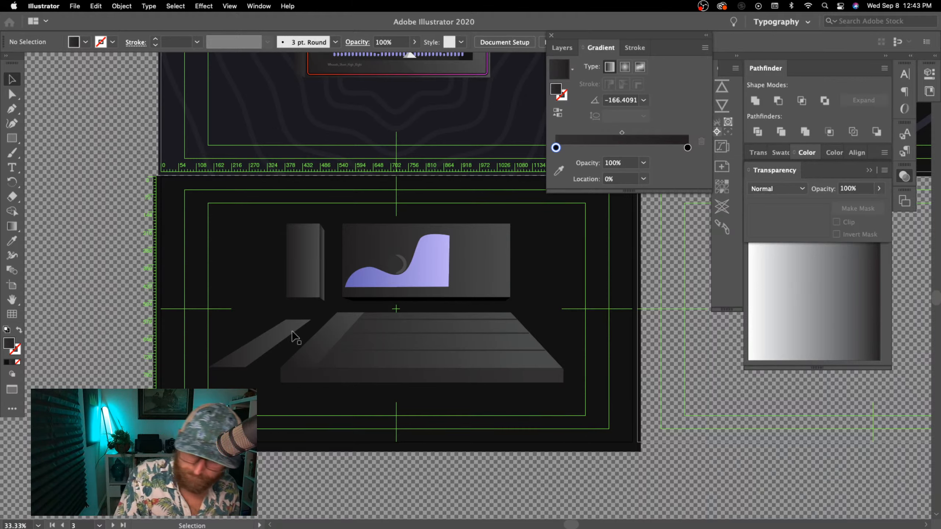
{"action": "left_click", "coordinate": [280, 341]}
{"action": "key", "text": "a"}
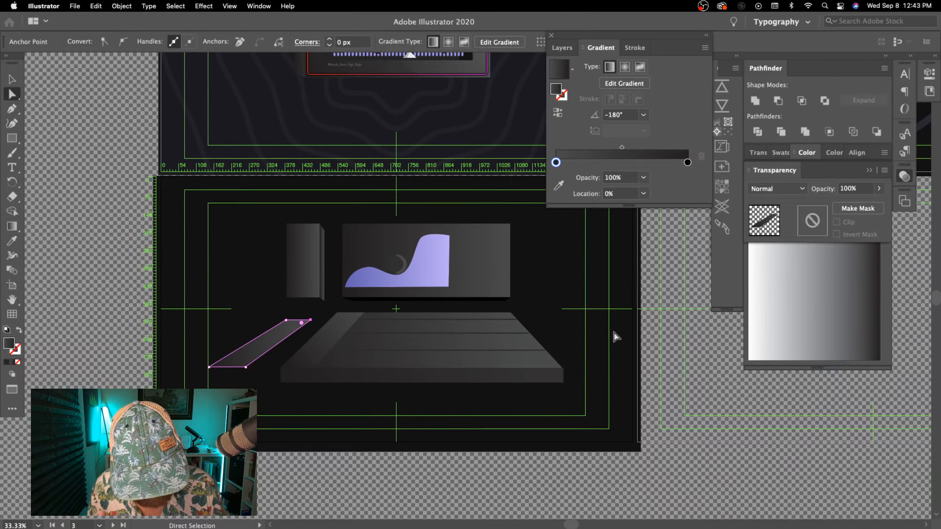
{"action": "key", "text": "super+="}
{"action": "key", "text": "super+="}
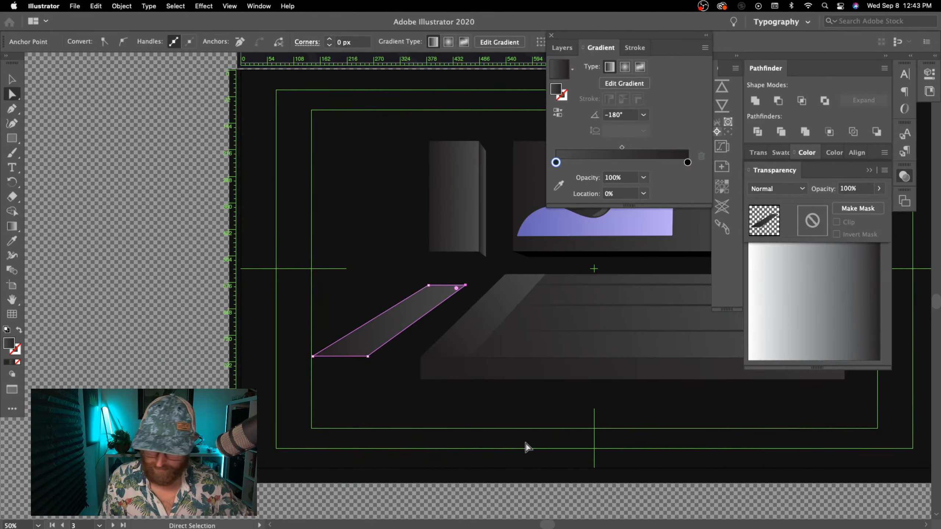
{"action": "left_click_drag", "start_coordinate": [666, 424], "coordinate": [441, 434]}
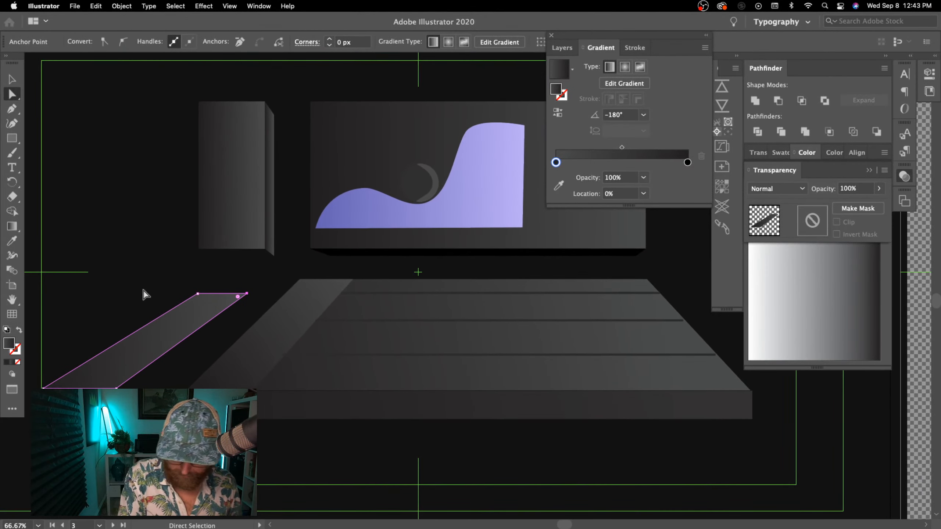
{"action": "key", "text": "super+r"}
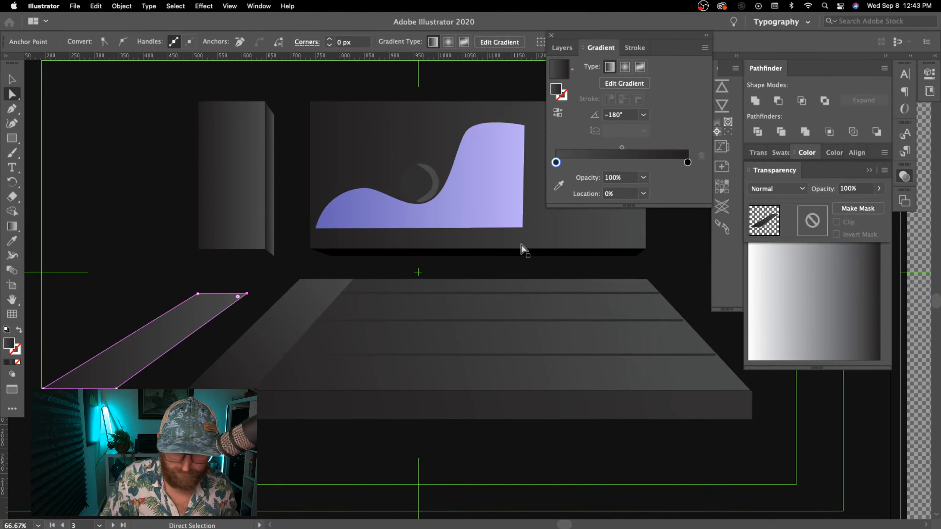
{"action": "left_click_drag", "start_coordinate": [464, 60], "coordinate": [486, 278]}
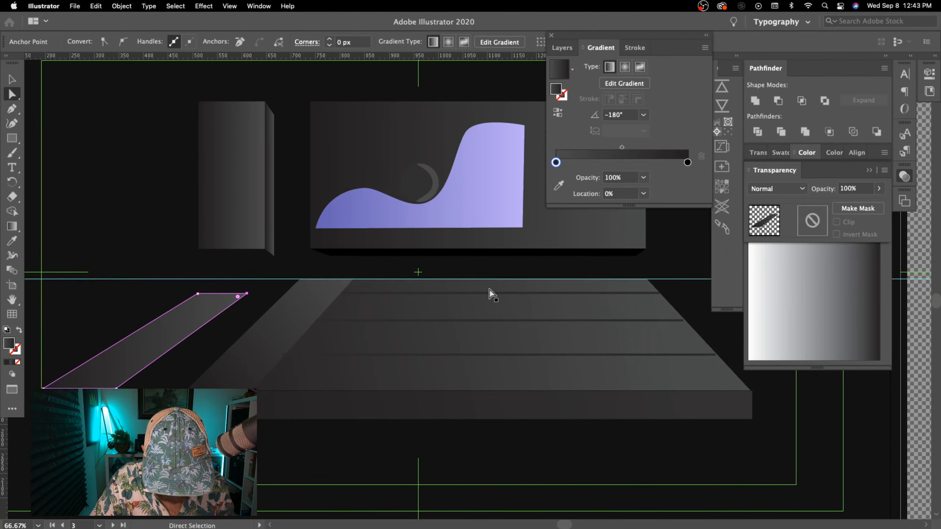
{"action": "left_click_drag", "start_coordinate": [473, 58], "coordinate": [481, 250]}
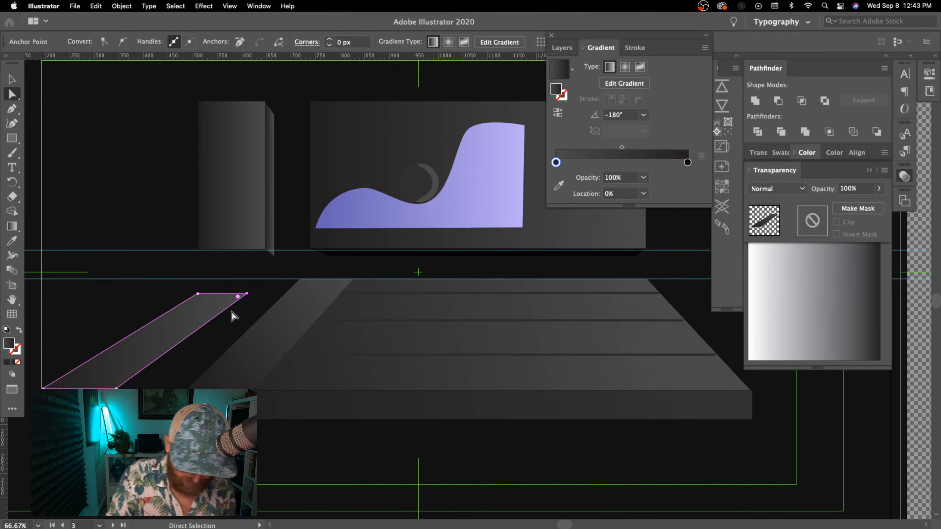
- Select the narrow slab's two back corners and move them up to the guide at the desktop's back edge
{"action": "left_click_drag", "start_coordinate": [256, 286], "coordinate": [161, 326]}
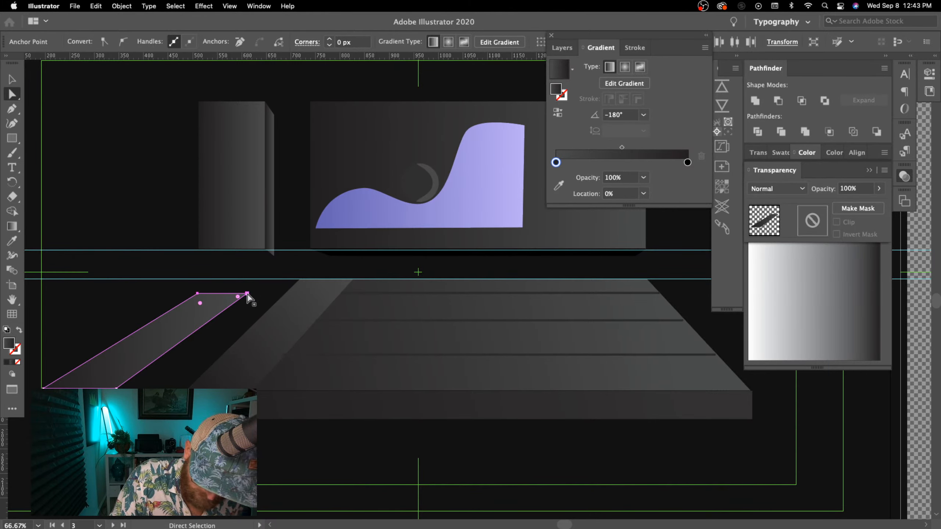
{"action": "left_click", "coordinate": [252, 296]}
{"action": "left_click", "coordinate": [199, 302]}
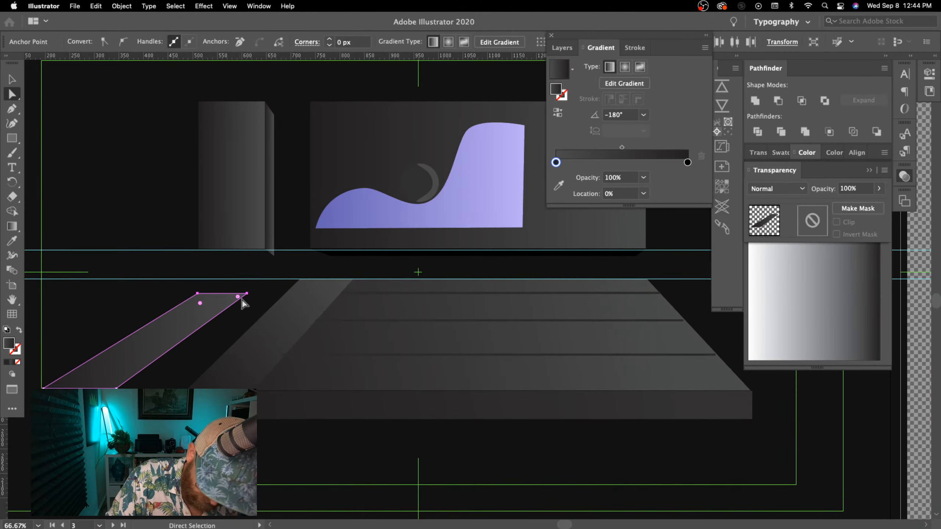
{"action": "left_click_drag", "start_coordinate": [248, 295], "coordinate": [264, 283]}
- Nudge the narrow slab's back edge sideways to adjust its slant beside the desktop, and deselect it
{"action": "key", "text": "Left"}
{"action": "key", "text": "Left"}
{"action": "key", "text": "Left"}
{"action": "key", "text": "Left"}
{"action": "key", "text": "Left"}
{"action": "key", "text": "Left"}
{"action": "key", "text": "Left"}
{"action": "key", "text": "Left"}
{"action": "key", "text": "Left"}
{"action": "key", "text": "Left"}
{"action": "key", "text": "Left"}
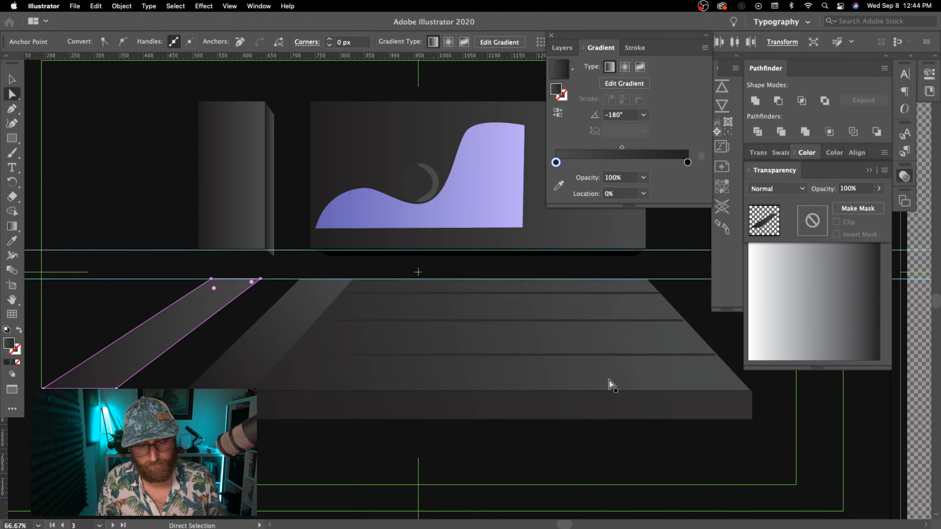
{"action": "key", "text": "Left"}
{"action": "key", "text": "Left"}
{"action": "key", "text": "Left"}
{"action": "key", "text": "Left"}
{"action": "key", "text": "Left"}
{"action": "key", "text": "Left"}
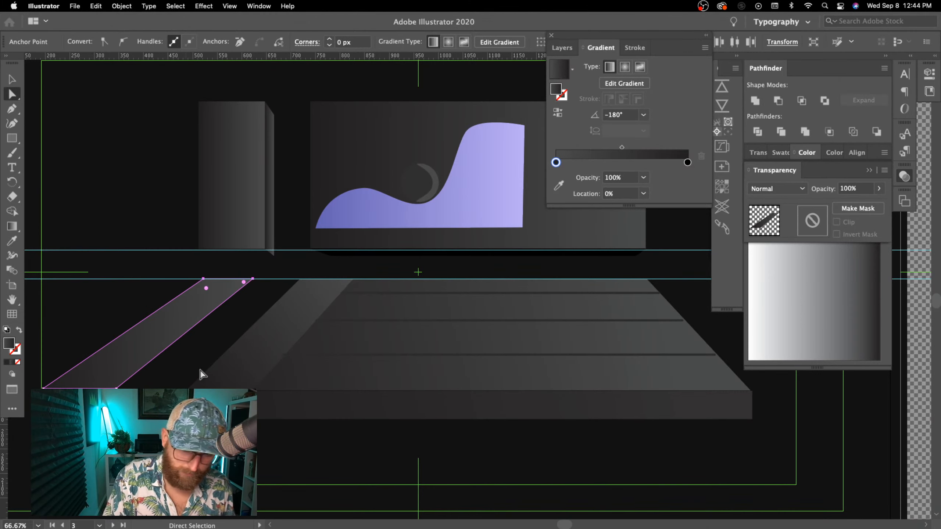
{"action": "key", "text": "Left"}
{"action": "key", "text": "Left"}
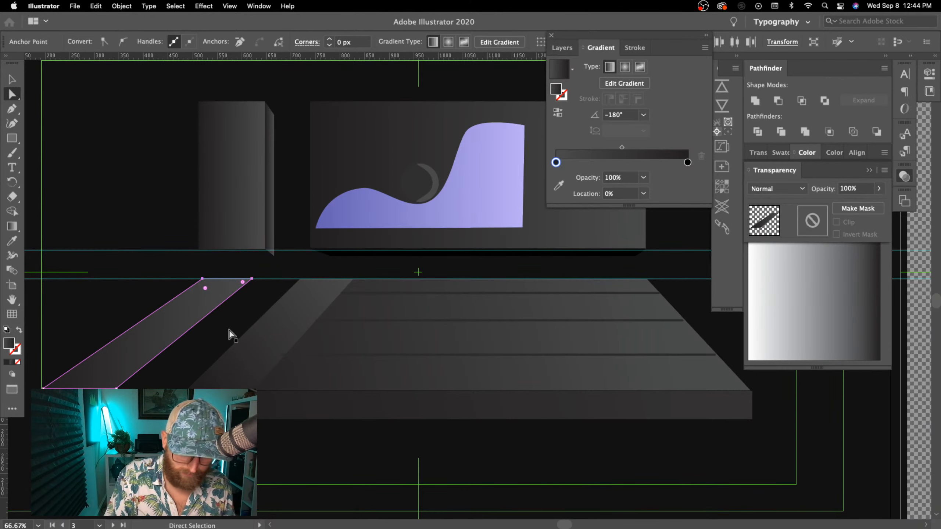
{"action": "key", "text": "Right"}
{"action": "key", "text": "Right"}
{"action": "key", "text": "Right"}
{"action": "key", "text": "Right"}
{"action": "key", "text": "Right"}
{"action": "key", "text": "Right"}
{"action": "key", "text": "Right"}
{"action": "key", "text": "Right"}
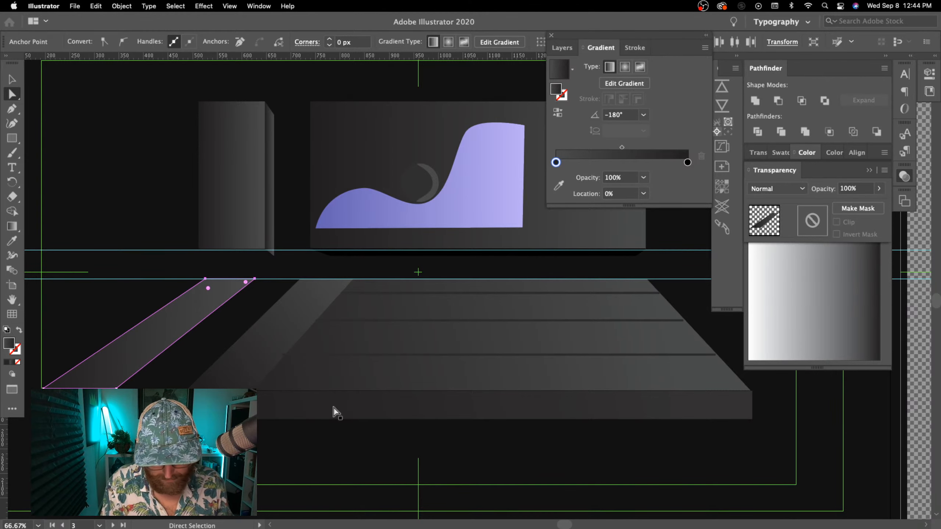
{"action": "key", "text": "Right"}
{"action": "key", "text": "Right"}
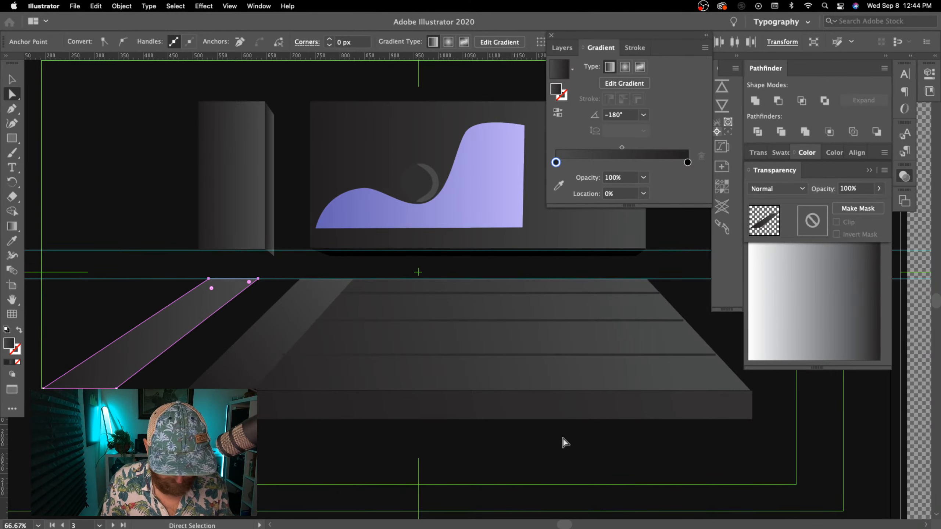
{"action": "left_click", "coordinate": [559, 451]}
{"action": "key", "text": "super+minus"}
{"action": "key", "text": "super+minus"}
{"action": "key", "text": "super+minus"}
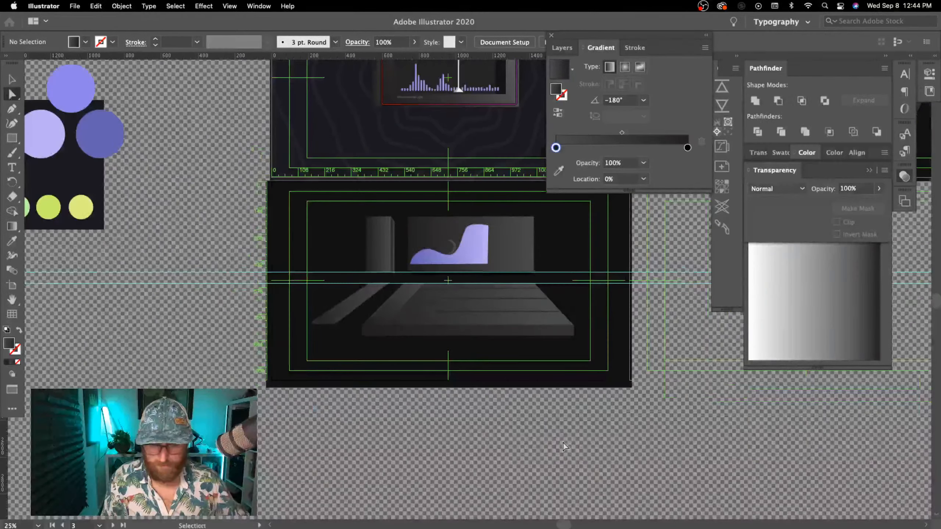
- Try placing an offset copy of the narrow slab closer to the desktop, and undo it
{"action": "key", "text": "super+equal"}
{"action": "key", "text": "super+equal"}
{"action": "key", "text": "super+equal"}
{"action": "left_click", "coordinate": [161, 343]}
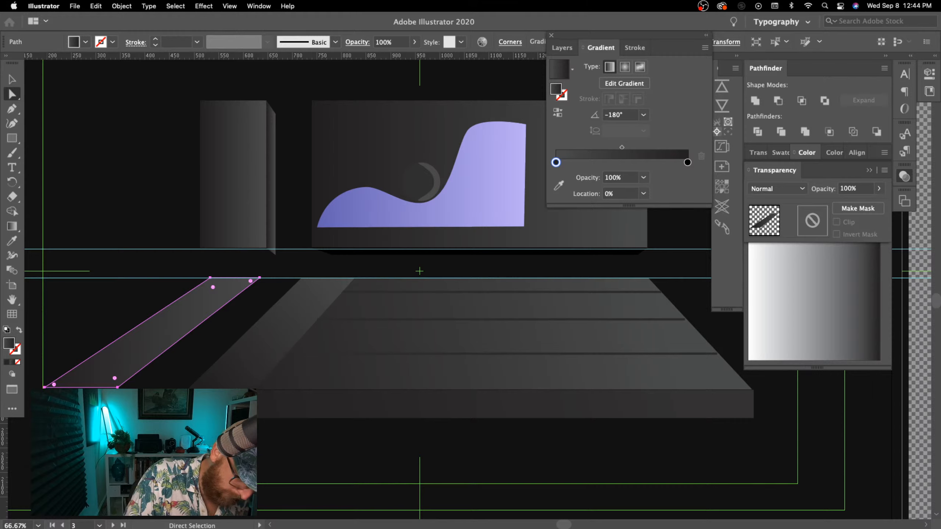
{"action": "key", "text": "v"}
{"action": "left_click_drag", "start_coordinate": [92, 362], "coordinate": [186, 387]}
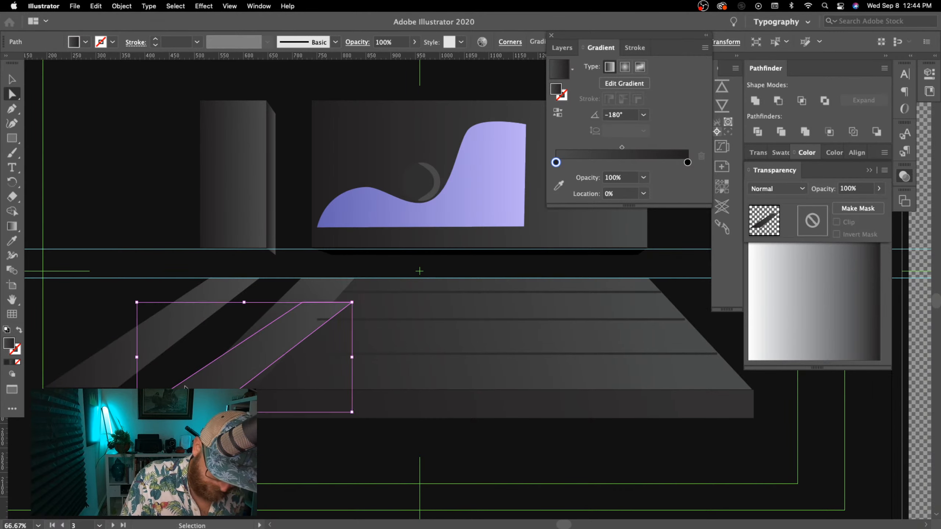
{"action": "key", "text": "super+z"}
- Reshape a copy of the narrow slab into a thin side face along the edge facing the desktop, and deselect it
{"action": "left_click_drag", "start_coordinate": [45, 387], "coordinate": [133, 389]}
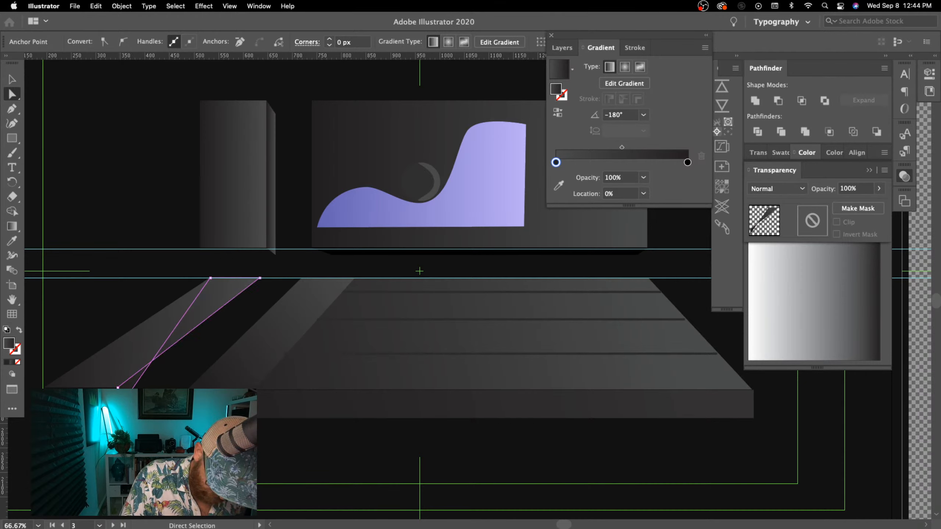
{"action": "left_click", "coordinate": [212, 283]}
{"action": "left_click", "coordinate": [209, 289]}
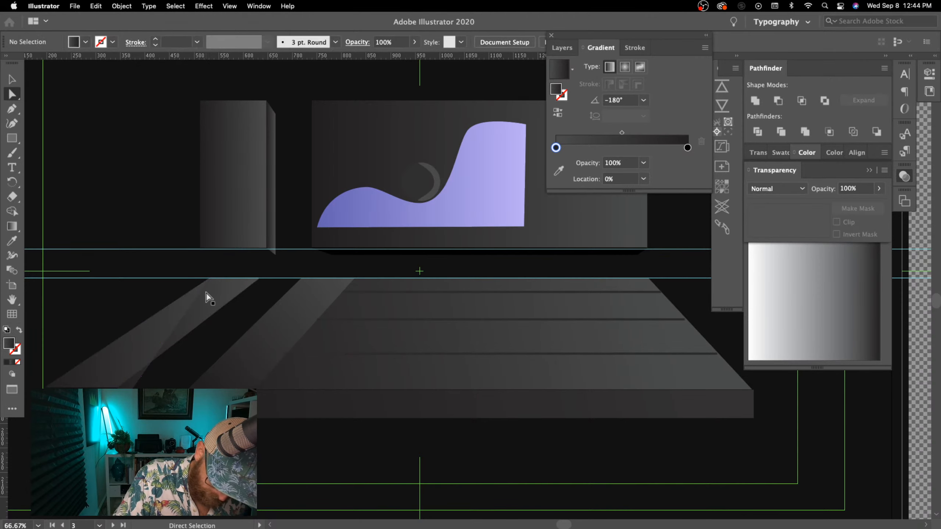
{"action": "left_click", "coordinate": [210, 279]}
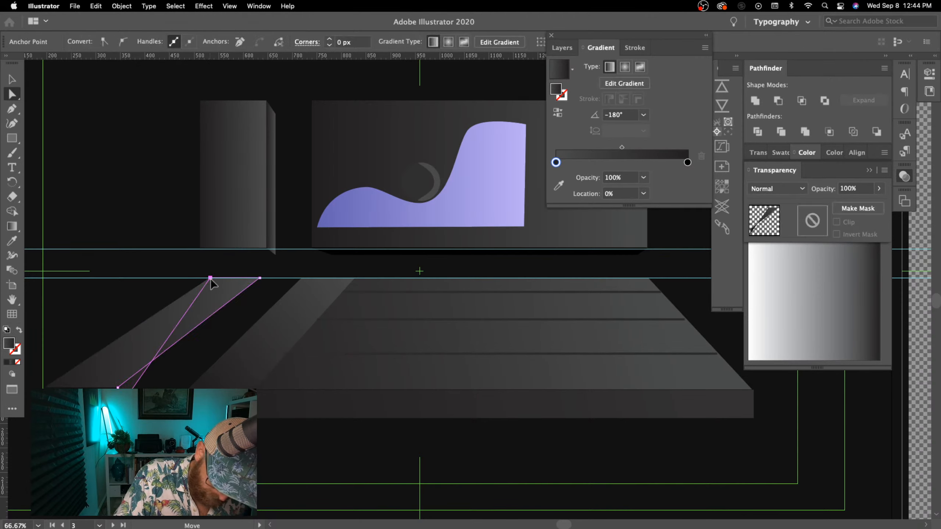
{"action": "left_click_drag", "start_coordinate": [210, 280], "coordinate": [260, 292]}
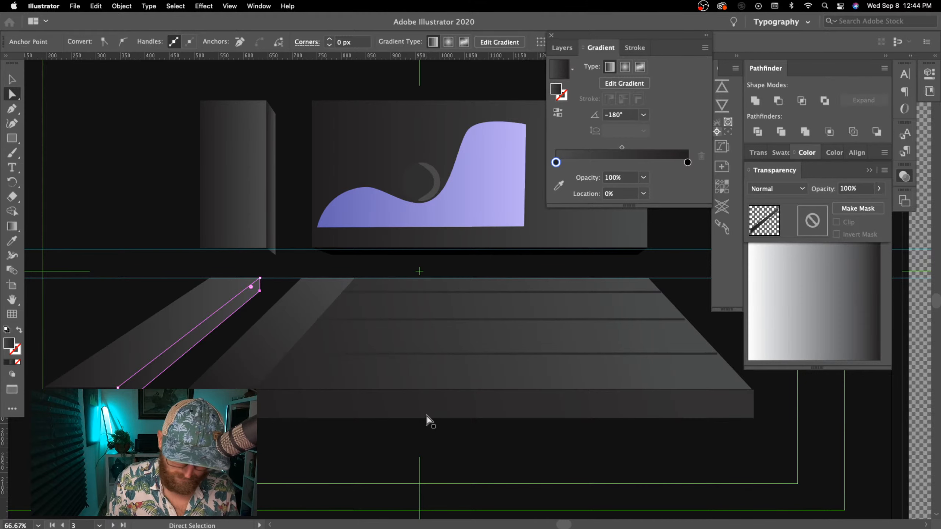
{"action": "left_click", "coordinate": [396, 475]}
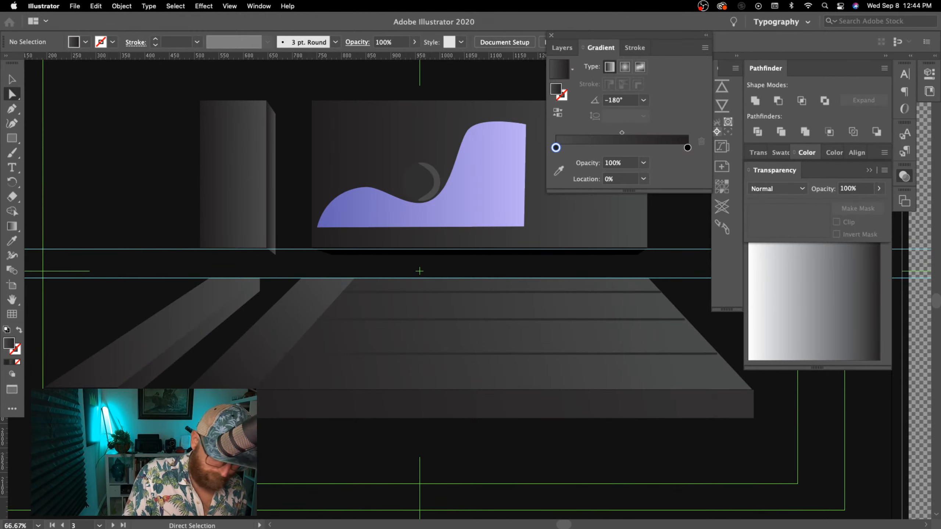
- Draw a rectangle as the narrow slab's front face, spanning its front edge and meeting the side face, and deselect it
{"action": "left_click", "coordinate": [12, 138]}
{"action": "left_click_drag", "start_coordinate": [175, 430], "coordinate": [318, 400]}
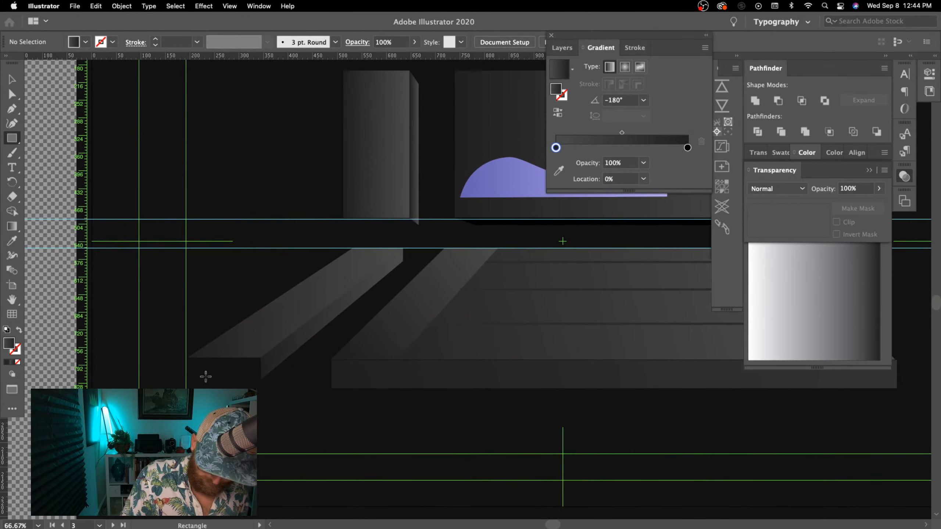
{"action": "mouse_move", "coordinate": [197, 366]}
{"action": "left_mouse_down"}
{"action": "mouse_move", "coordinate": [262, 405]}
{"action": "mouse_move", "coordinate": [253, 399]}
{"action": "left_mouse_up"}
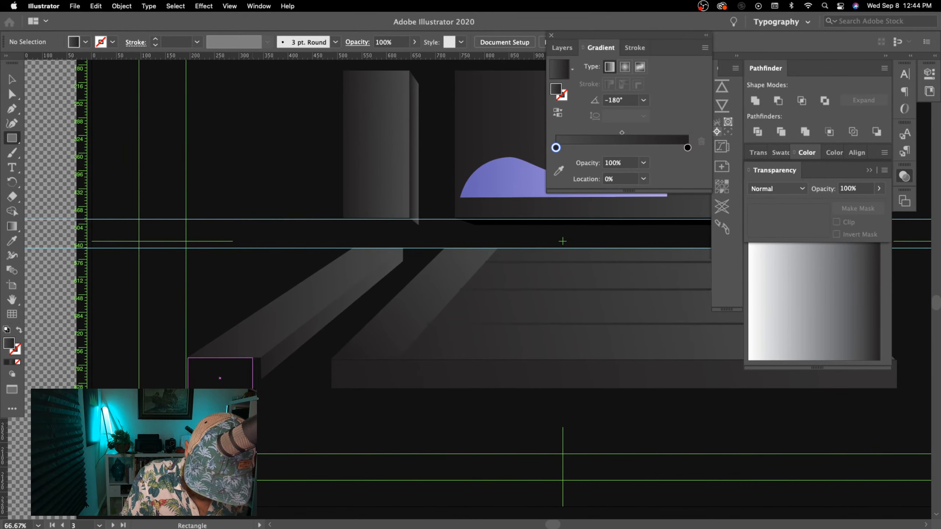
{"action": "left_click_drag", "start_coordinate": [261, 377], "coordinate": [261, 381]}
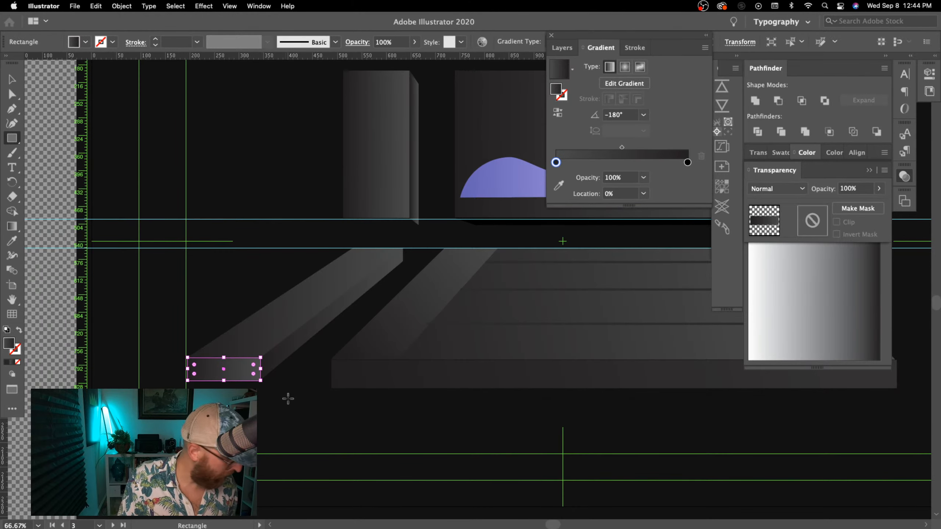
{"action": "key", "text": "v"}
{"action": "left_click", "coordinate": [329, 441]}
- Hide the guides and review the whole desk scene in the third artboard
{"action": "key", "text": "super+minus"}
{"action": "key", "text": "super+minus"}
{"action": "key", "text": "super+minus"}
{"action": "mouse_move", "coordinate": [563, 415]}
{"action": "left_mouse_down"}
{"action": "mouse_move", "coordinate": [438, 489]}
{"action": "mouse_move", "coordinate": [567, 403]}
{"action": "left_mouse_up"}
{"action": "key", "text": "super+equal"}
{"action": "key", "text": "super+semicolon"}
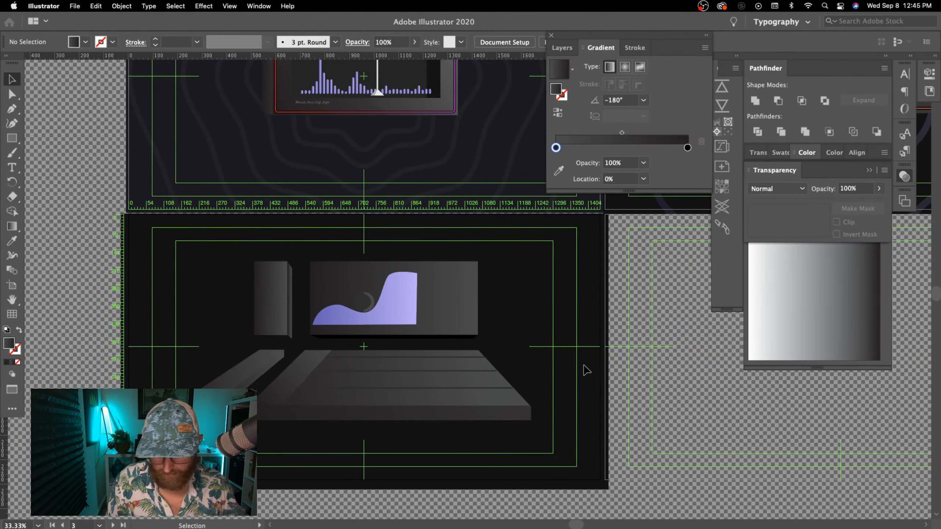
{"action": "key", "text": "super+equal"}
{"action": "key", "text": "super+minus"}
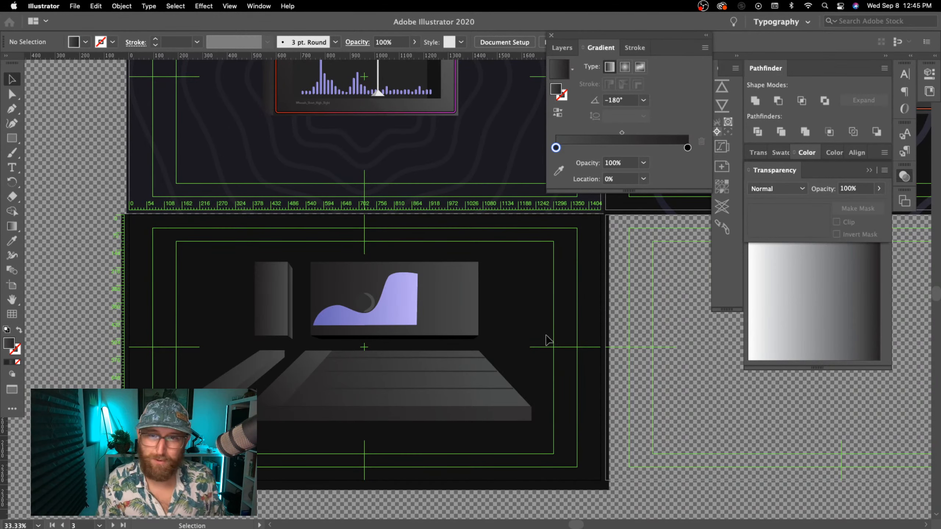
- Sample the desktop's front-face gradient with the Eyedropper onto the underside of the wide wall panel, and deselect it
{"action": "left_click", "coordinate": [456, 339]}
{"action": "key", "text": "i"}
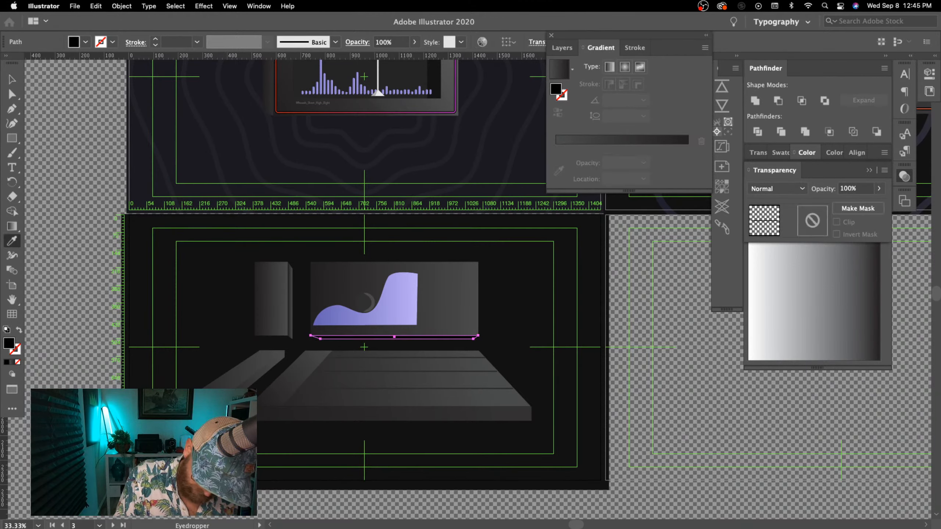
{"action": "left_click", "coordinate": [395, 403]}
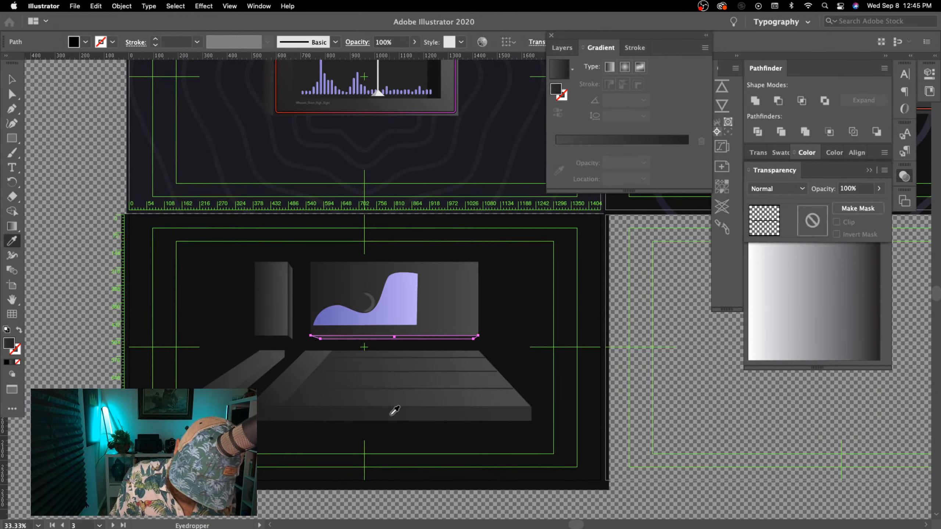
{"action": "key", "text": "v"}
{"action": "left_click", "coordinate": [559, 331]}
{"action": "key", "text": "super+minus"}
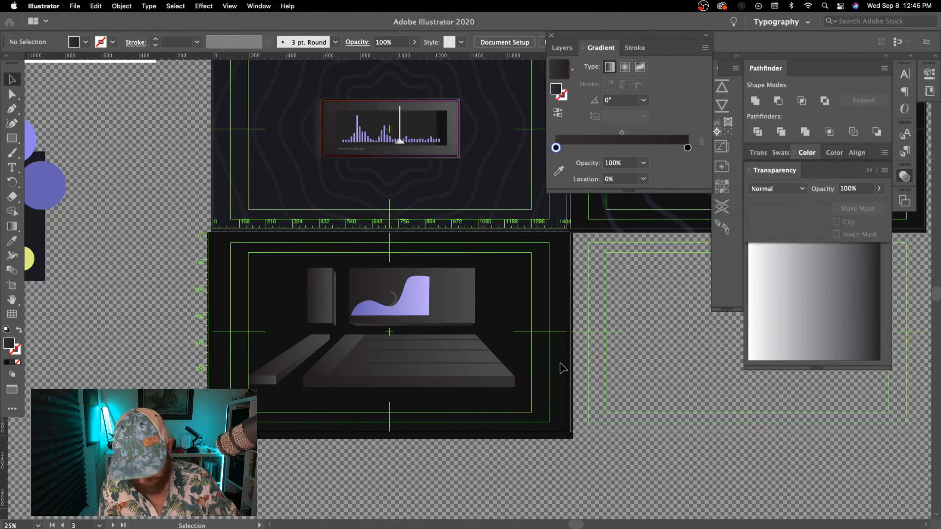
{"action": "key", "text": "super+equal"}
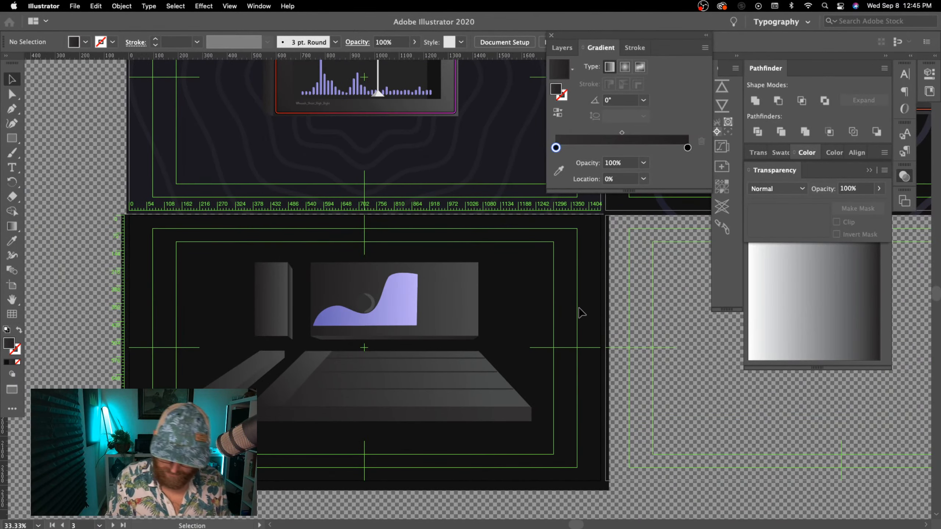
- Try a gradient angle of -180° on the wide wall panel's underside, and undo the change
{"action": "left_click", "coordinate": [446, 341]}
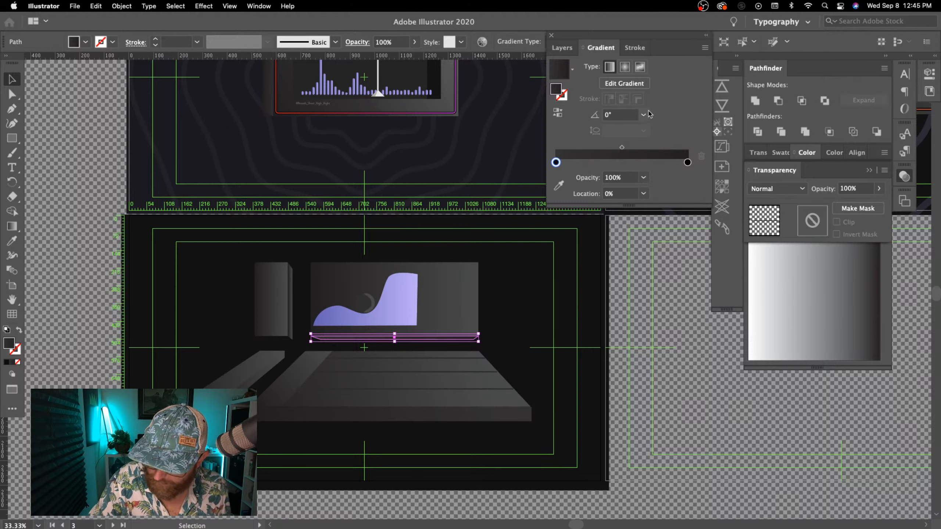
{"action": "left_click", "coordinate": [644, 115]}
{"action": "left_click", "coordinate": [666, 351]}
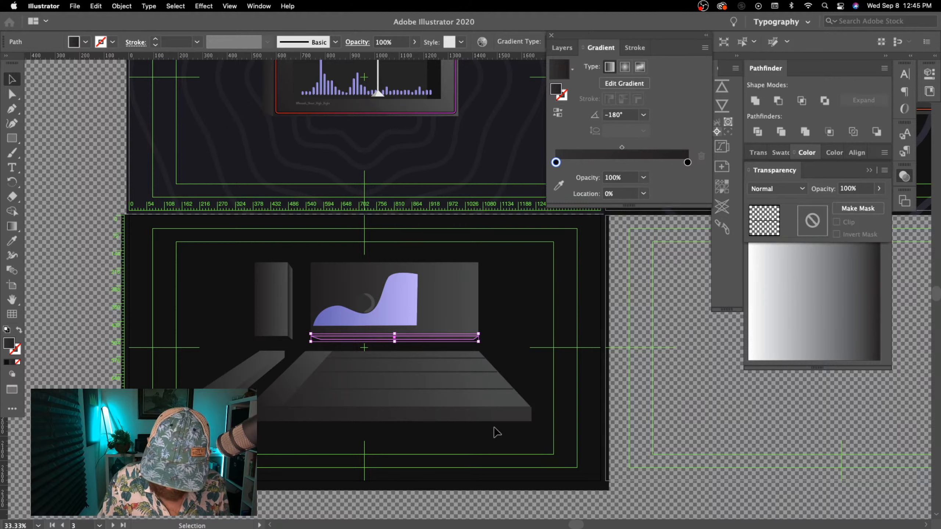
{"action": "left_click", "coordinate": [531, 459]}
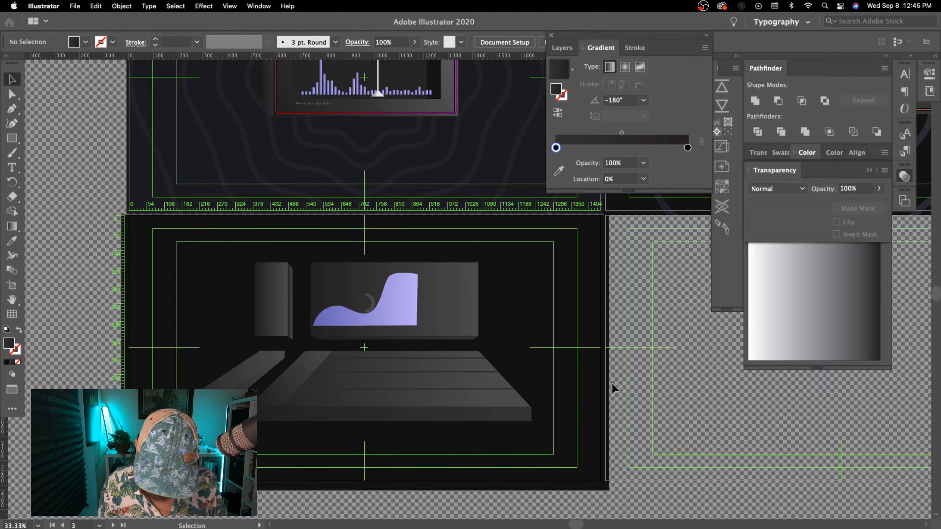
{"action": "key", "text": "super+z"}
{"action": "left_click", "coordinate": [625, 393]}
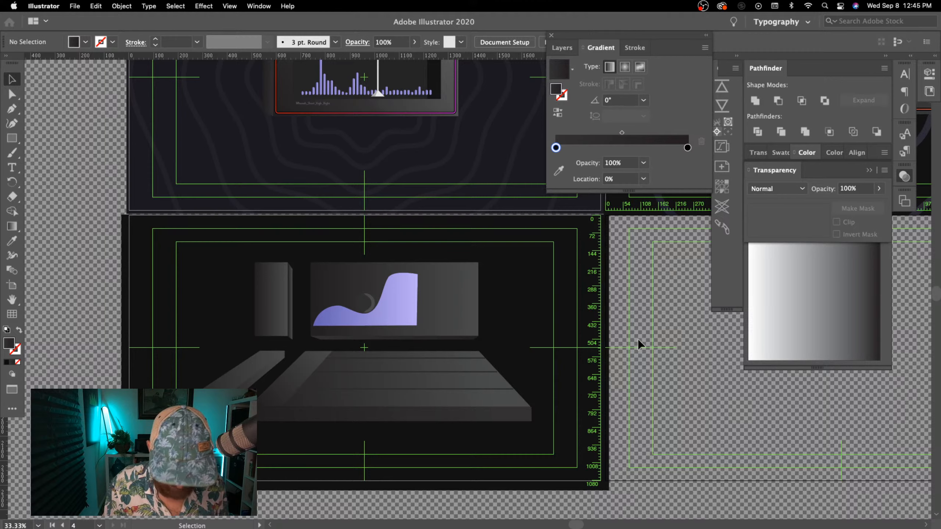
- Show the guides again and switch to the Direct Selection tool
{"action": "key", "text": "a"}
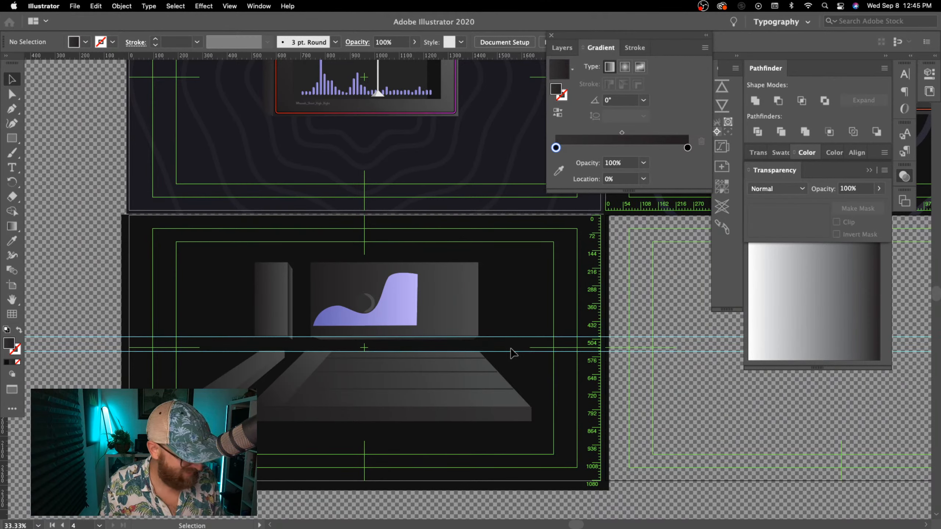
- Hide the guides to examine the perspective artwork without them, and show them again
{"action": "key", "text": "super+;"}
{"action": "key", "text": "super+;"}
{"action": "key", "text": "super+;"}
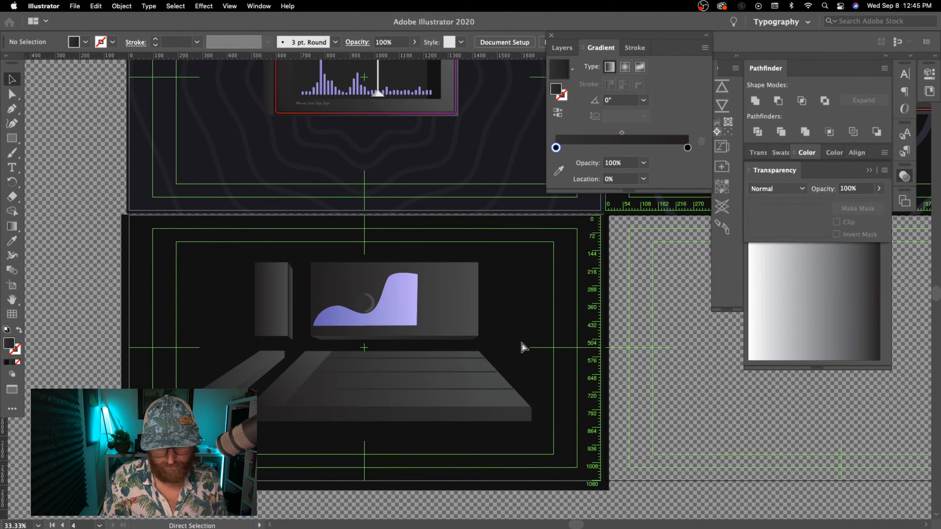
{"action": "key", "text": "super+;"}
{"action": "key", "text": "super+;"}
{"action": "key", "text": "super+;"}
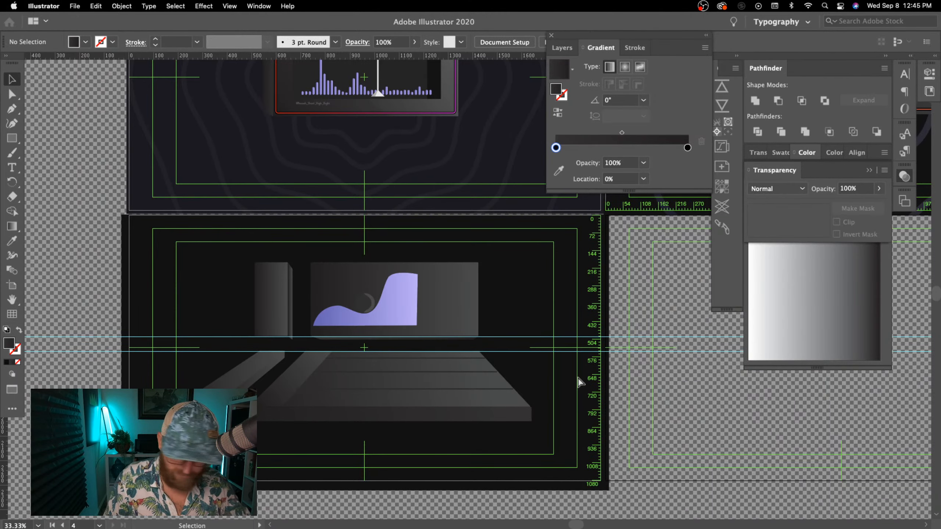
- Add a horizontal guide along the bottom edge of the wide platform's front face
{"action": "key", "text": "super+="}
{"action": "left_click_drag", "start_coordinate": [589, 441], "coordinate": [611, 295]}
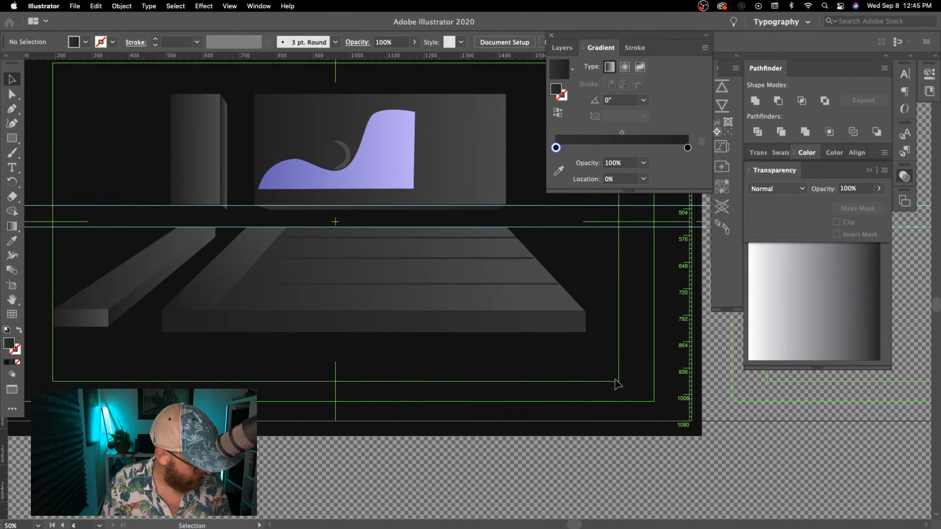
{"action": "key", "text": "super+="}
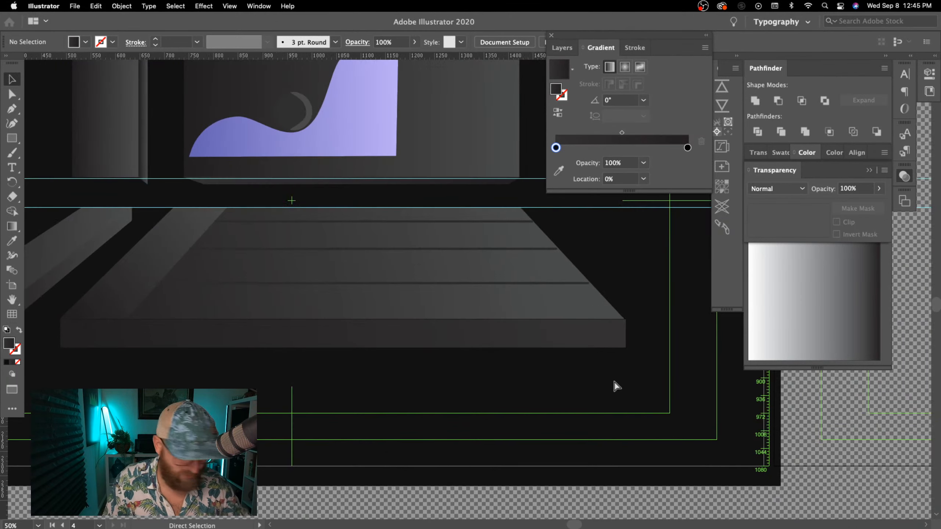
{"action": "left_click_drag", "start_coordinate": [442, 407], "coordinate": [537, 363]}
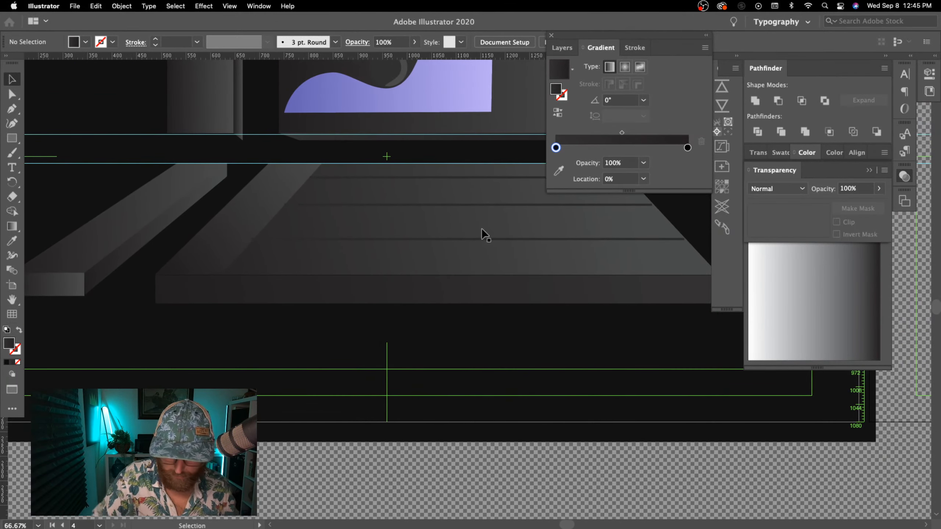
{"action": "left_click_drag", "start_coordinate": [430, 57], "coordinate": [411, 310]}
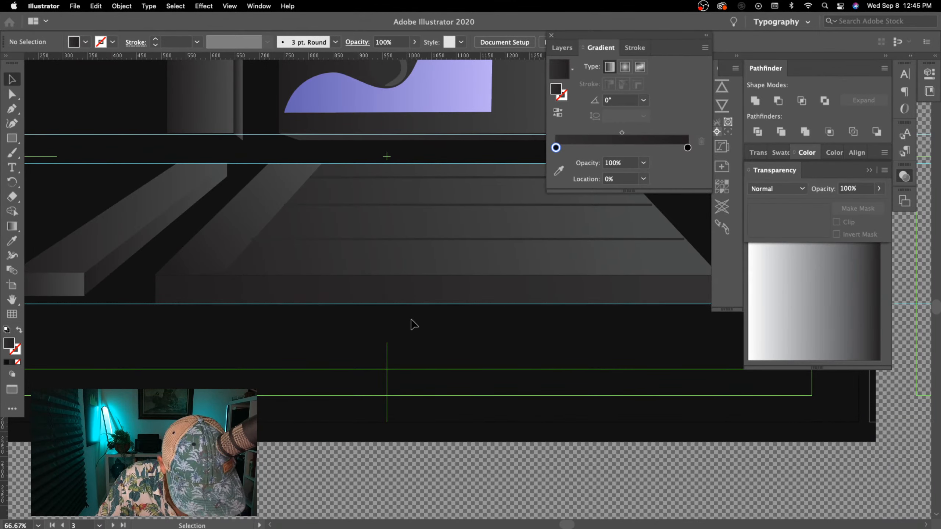
- Place a horizontal guide along the top edge of the wide platform's front face, redoing the first placement
{"action": "left_click_drag", "start_coordinate": [414, 56], "coordinate": [389, 277]}
{"action": "left_click_drag", "start_coordinate": [340, 371], "coordinate": [195, 414]}
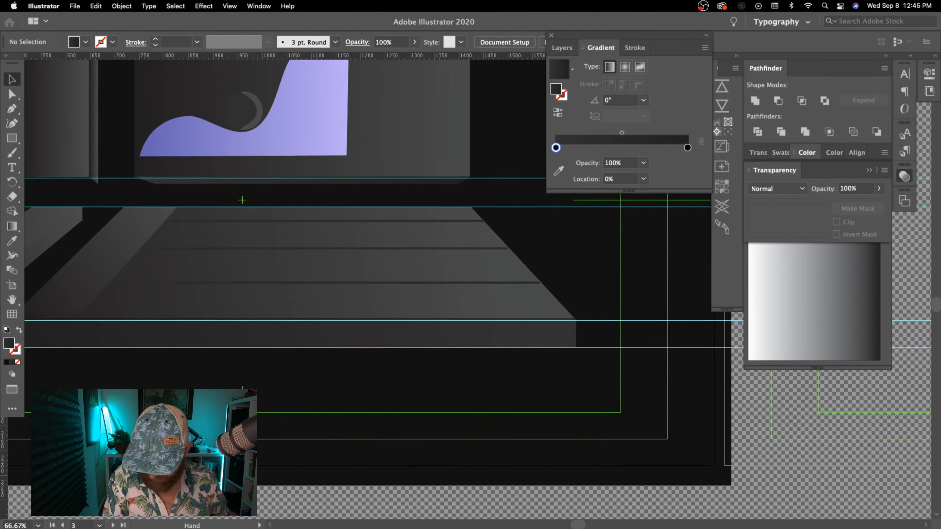
{"action": "key", "text": "super+z"}
{"action": "left_click_drag", "start_coordinate": [480, 58], "coordinate": [606, 328]}
- Lower the narrow floor block's front-face anchor points until its top edge meets the upper of the two front guides
{"action": "left_click_drag", "start_coordinate": [230, 395], "coordinate": [615, 395]}
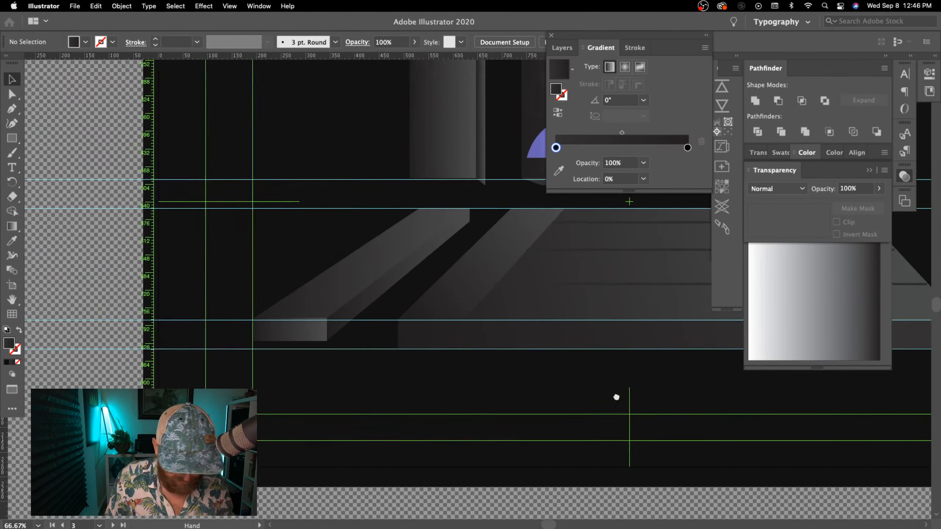
{"action": "key", "text": "a"}
{"action": "left_click_drag", "start_coordinate": [353, 380], "coordinate": [225, 296]}
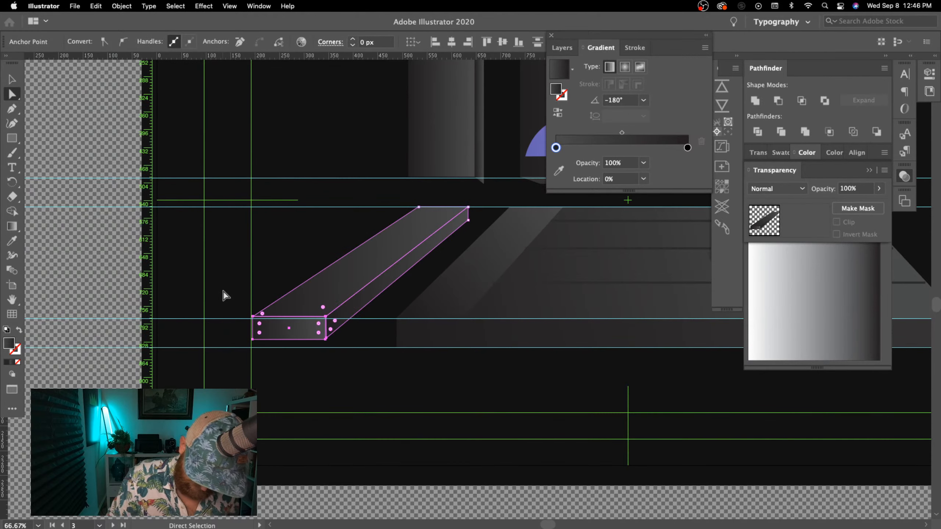
{"action": "key", "text": "Down"}
{"action": "key", "text": "Down"}
{"action": "key", "text": "Down"}
{"action": "key", "text": "Down"}
{"action": "key", "text": "Down"}
{"action": "key", "text": "Down"}
{"action": "key", "text": "Down"}
{"action": "key", "text": "Down"}
{"action": "key", "text": "Down"}
{"action": "key", "text": "Down"}
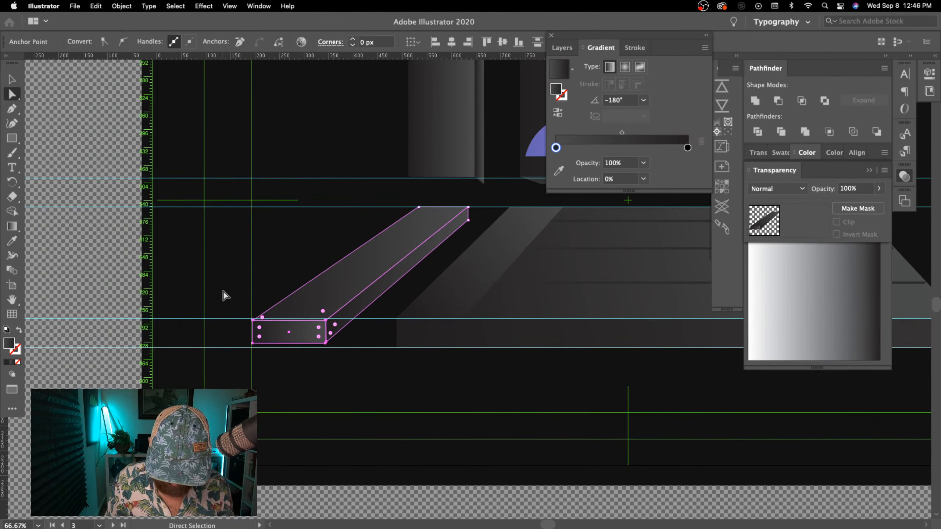
{"action": "key", "text": "Up"}
{"action": "key", "text": "Up"}
{"action": "key", "text": "Up"}
{"action": "key", "text": "Up"}
{"action": "key", "text": "Up"}
{"action": "key", "text": "Up"}
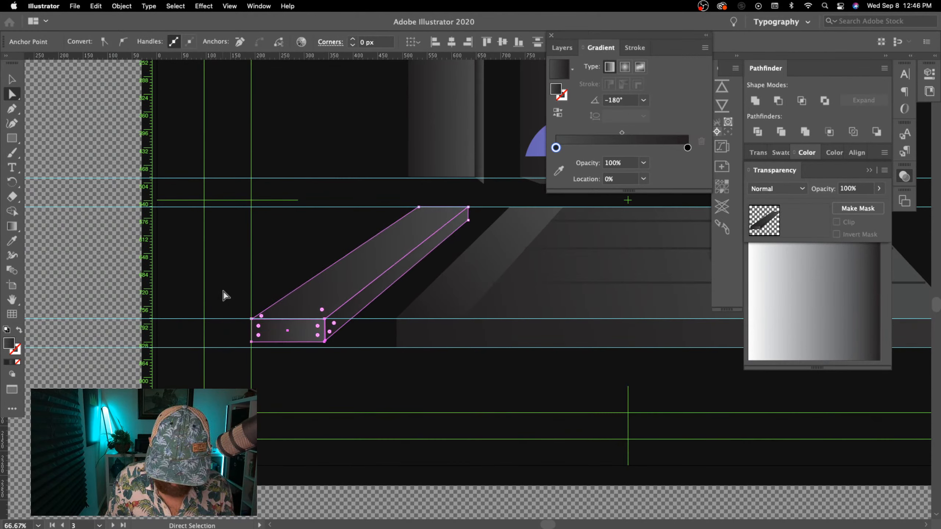
- Nudge the narrow floor block's front-face anchor points slightly to the right
{"action": "key", "text": "Right"}
{"action": "key", "text": "Right"}
{"action": "key", "text": "Right"}
{"action": "key", "text": "Right"}
{"action": "key", "text": "Right"}
{"action": "key", "text": "Right"}
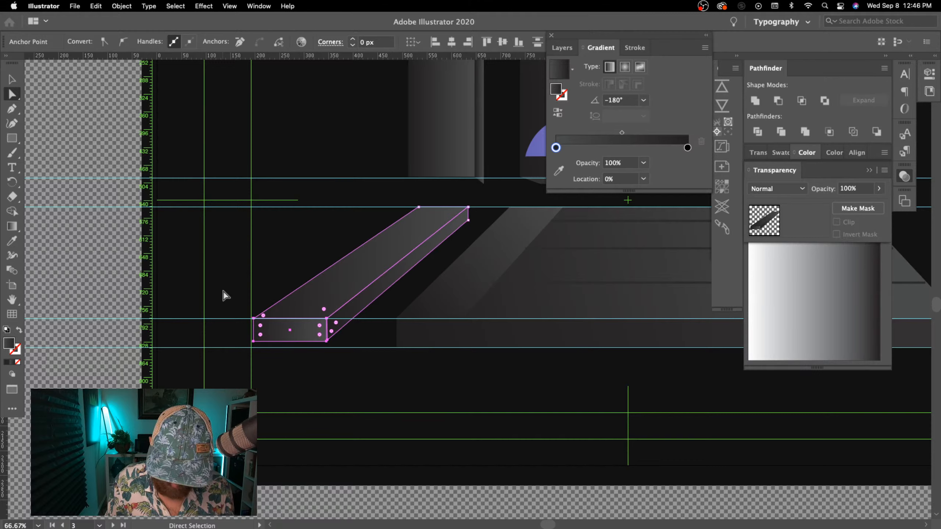
- Lower the narrow floor block's bottom front corners to the lowest guide and adjust its side face's back bottom corner
{"action": "left_click_drag", "start_coordinate": [338, 362], "coordinate": [237, 333]}
{"action": "key", "text": "Down"}
{"action": "key", "text": "Down"}
{"action": "key", "text": "Down"}
{"action": "key", "text": "Down"}
{"action": "key", "text": "Down"}
{"action": "key", "text": "Down"}
{"action": "key", "text": "Down"}
{"action": "key", "text": "Down"}
{"action": "key", "text": "Down"}
{"action": "key", "text": "Down"}
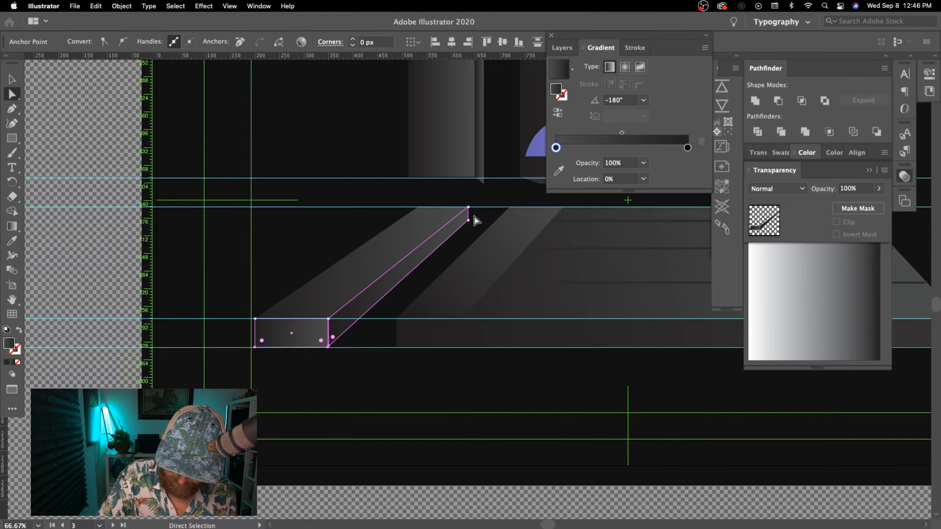
{"action": "left_click", "coordinate": [464, 227]}
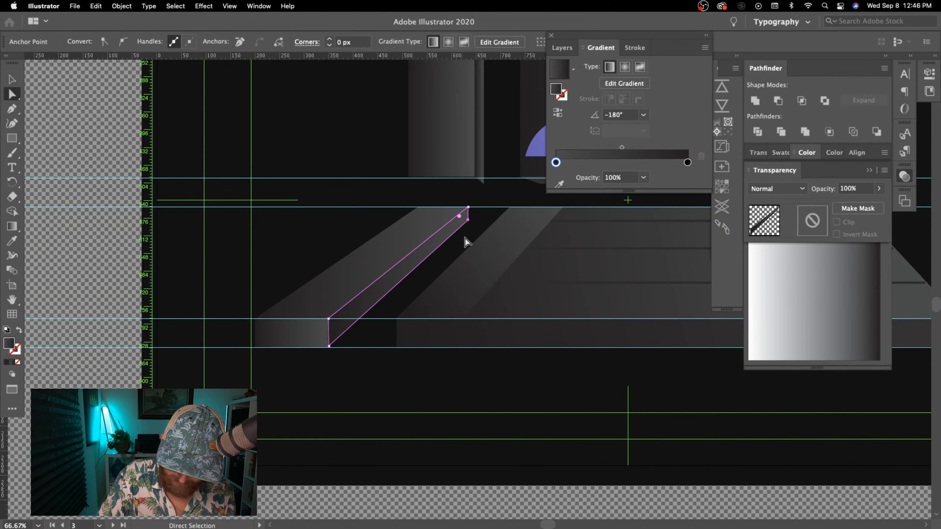
{"action": "left_click", "coordinate": [529, 427]}
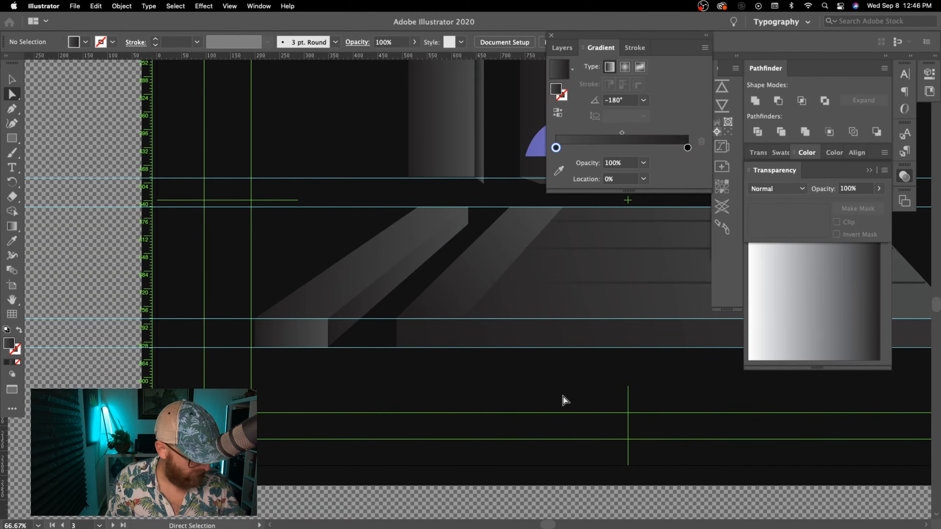
- Add a vertical guide at the chart panel's right edge and move the wide platform's back right corner toward it
{"action": "key", "text": "super+minus"}
{"action": "key", "text": "super+minus"}
{"action": "left_click_drag", "start_coordinate": [629, 399], "coordinate": [478, 426]}
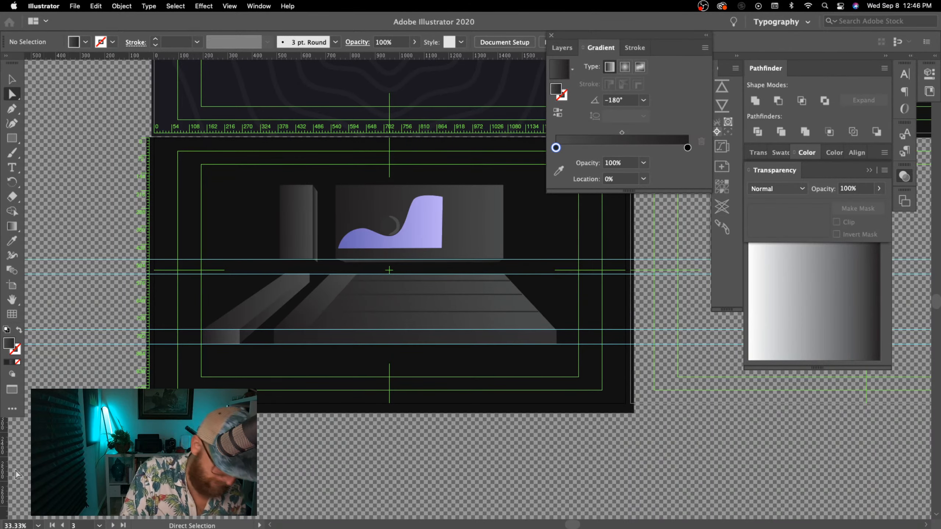
{"action": "scroll", "coordinate": [521, 397], "scroll_direction": "up", "scroll_amount": 5}
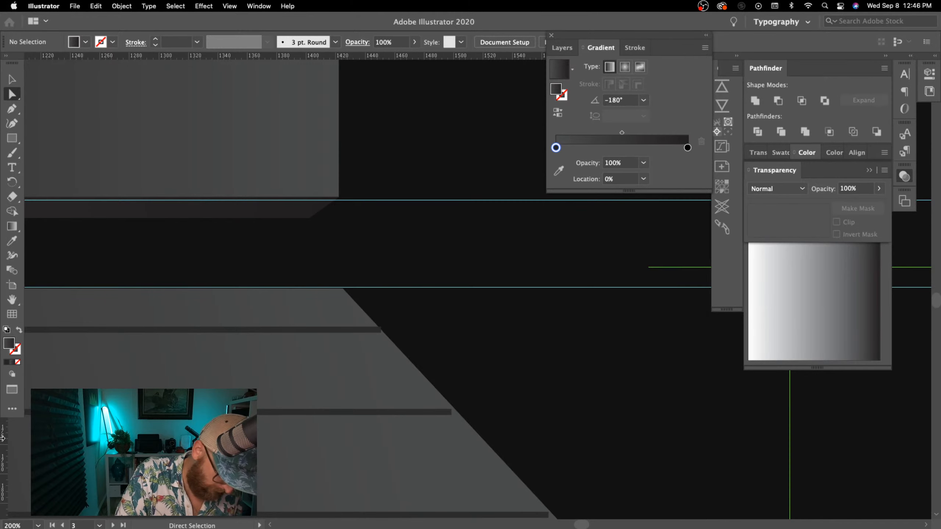
{"action": "left_click_drag", "start_coordinate": [2, 438], "coordinate": [338, 384]}
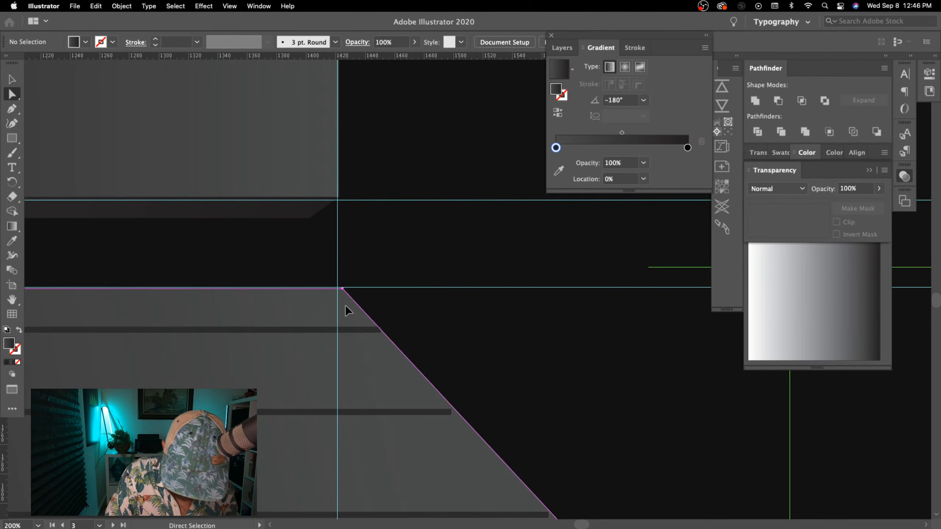
{"action": "left_click", "coordinate": [342, 290]}
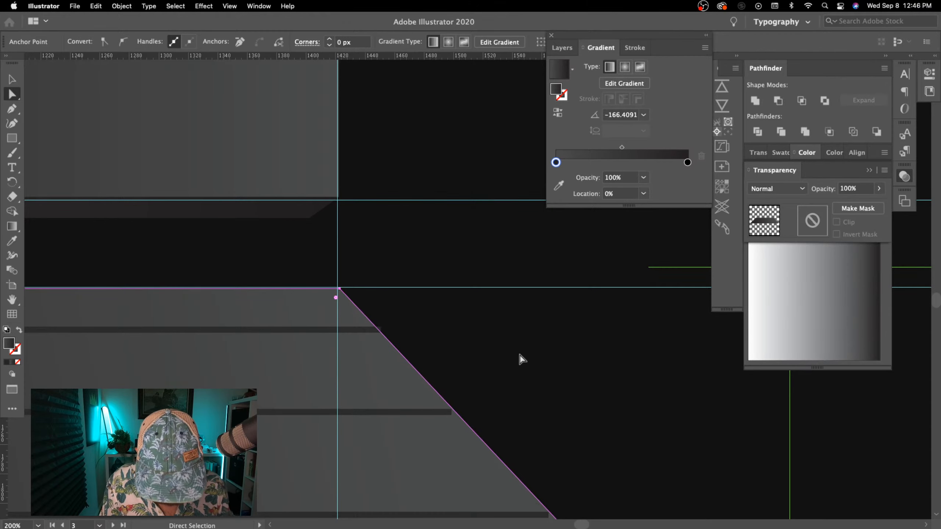
{"action": "left_click", "coordinate": [522, 374]}
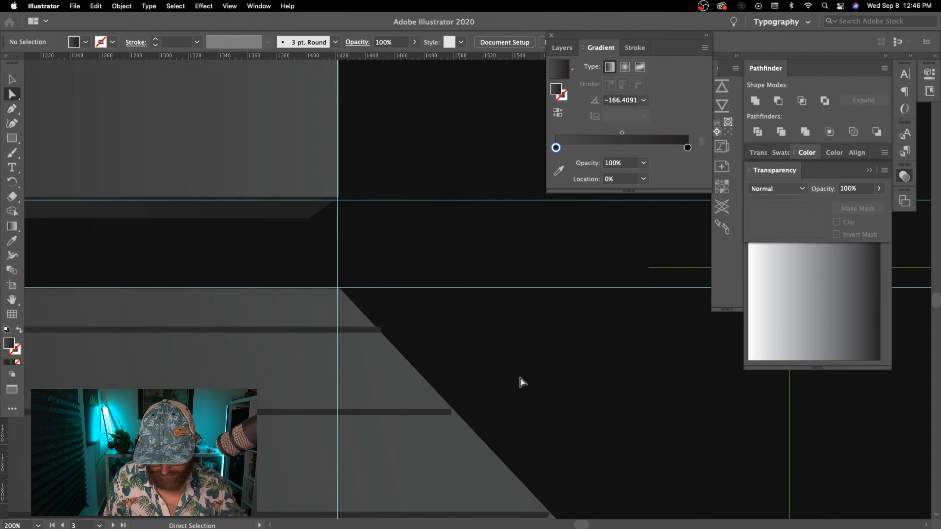
- Try a vertical guide along the left edge of the chart panel
{"action": "key", "text": "super+minus"}
{"action": "key", "text": "super+minus"}
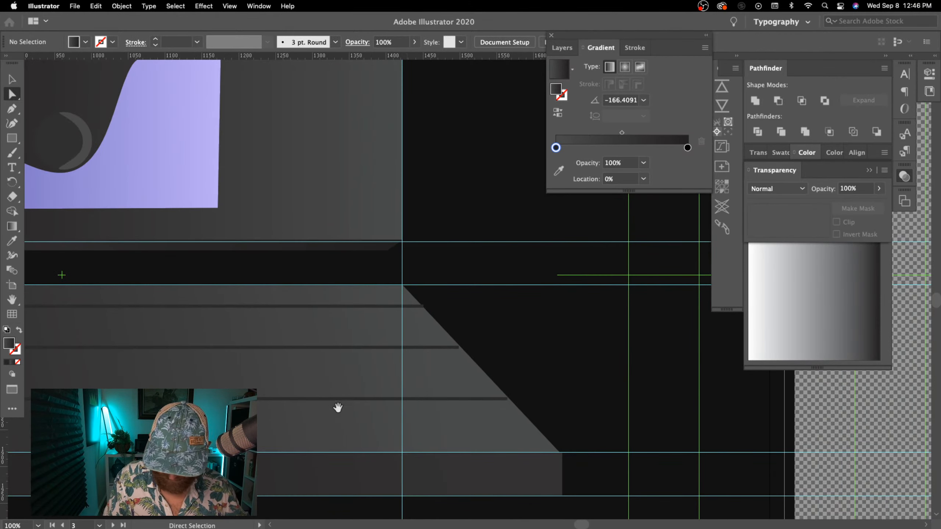
{"action": "left_click_drag", "start_coordinate": [338, 407], "coordinate": [428, 426]}
{"action": "key", "text": "super+plus"}
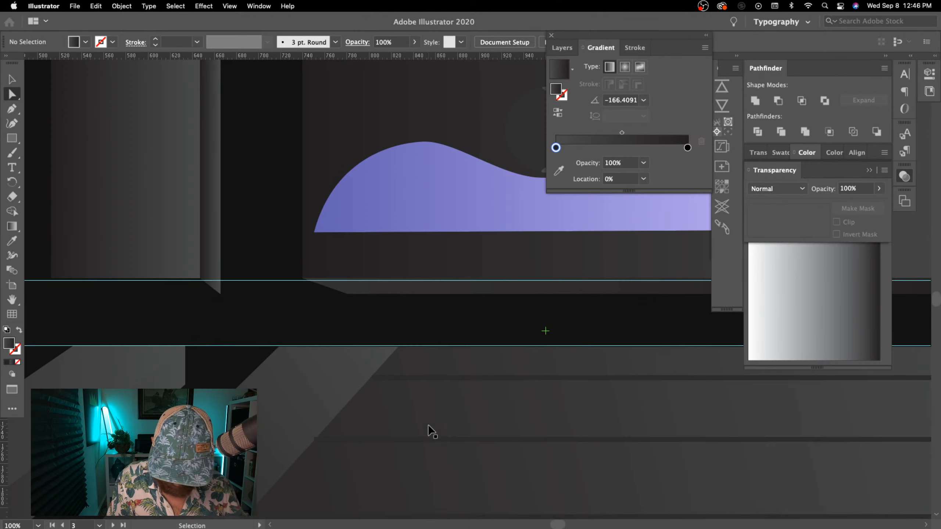
{"action": "key", "text": "super+plus"}
{"action": "key", "text": "super+plus"}
{"action": "key", "text": "super+plus"}
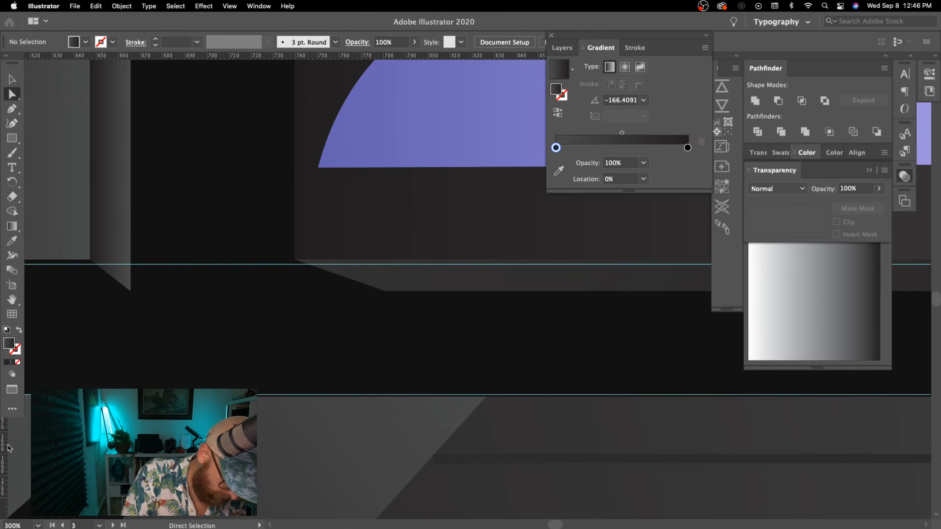
{"action": "left_click_drag", "start_coordinate": [7, 447], "coordinate": [293, 391]}
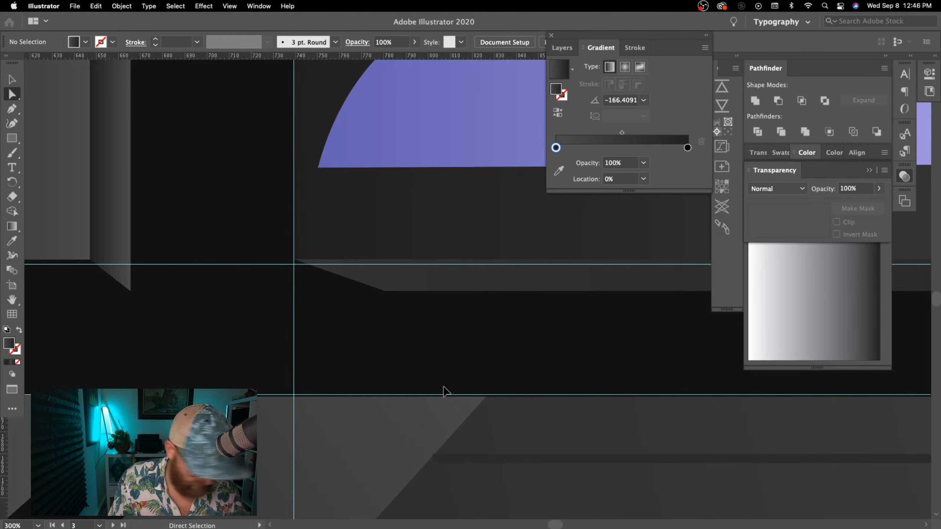
- Place a vertical guide through the wide platform's back left corner
{"action": "key", "text": "super+minus"}
{"action": "key", "text": "super+minus"}
{"action": "key", "text": "super+minus"}
{"action": "key", "text": "super+minus"}
{"action": "key", "text": "super+minus"}
{"action": "left_click_drag", "start_coordinate": [583, 461], "coordinate": [493, 463]}
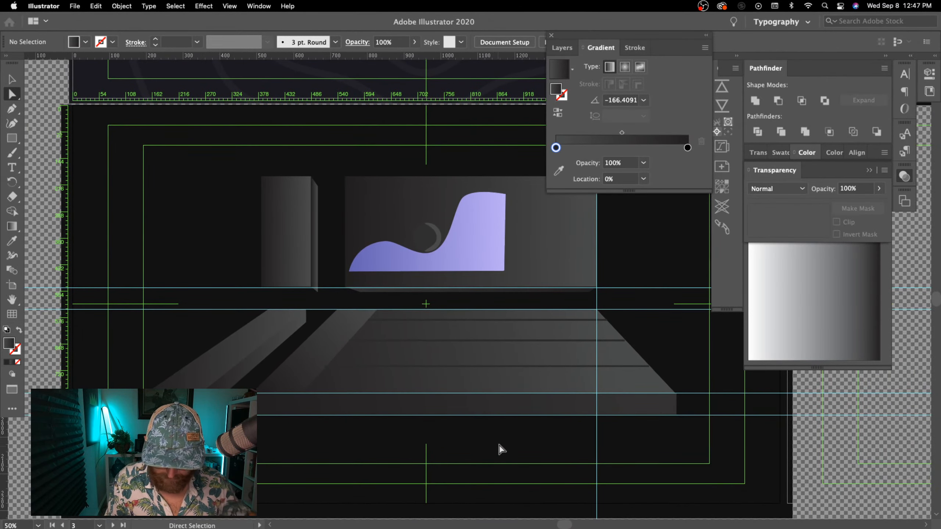
{"action": "key", "text": "super+plus"}
{"action": "key", "text": "super+plus"}
{"action": "key", "text": "super+plus"}
{"action": "left_click_drag", "start_coordinate": [172, 406], "coordinate": [419, 395]}
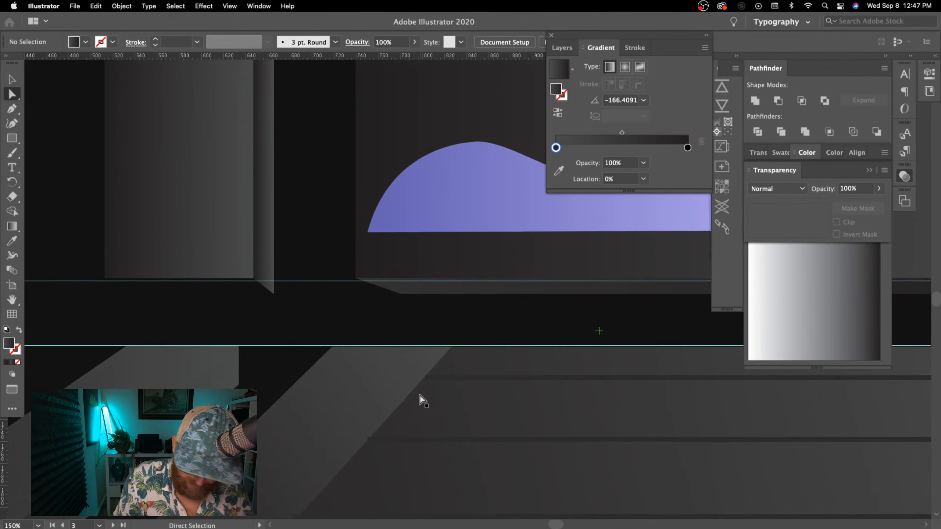
{"action": "key", "text": "super+plus"}
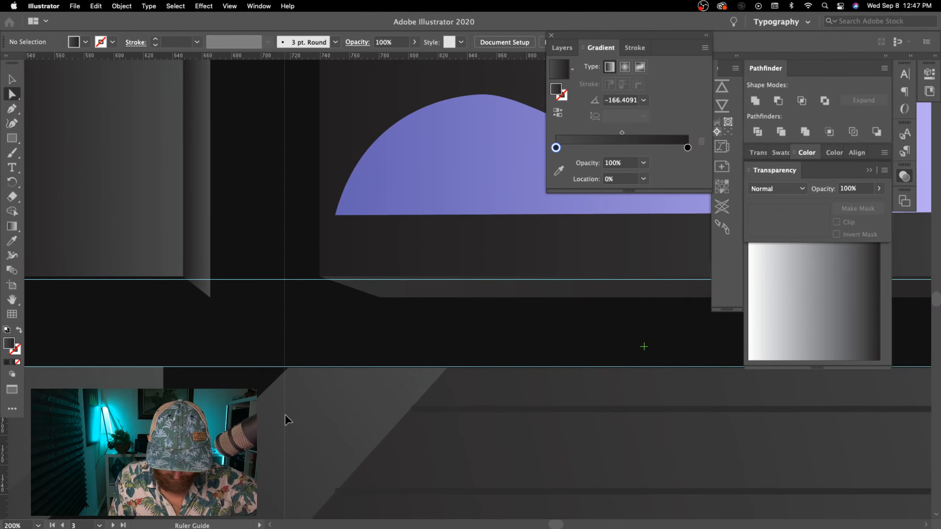
{"action": "left_click_drag", "start_coordinate": [285, 415], "coordinate": [288, 413]}
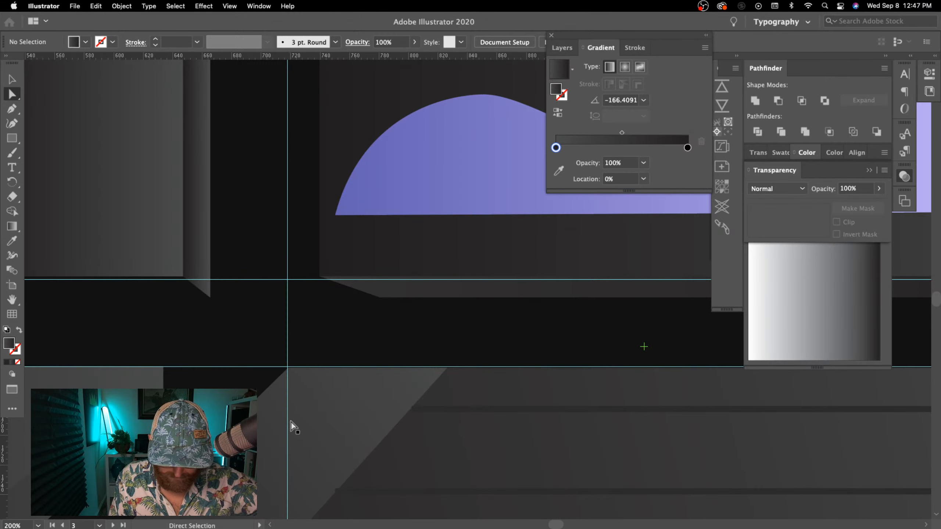
- Extend the left side of the chart panel, its bottom face and the purple graph left to the new vertical guide
{"action": "key", "text": "super+minus"}
{"action": "key", "text": "super+minus"}
{"action": "key", "text": "super+minus"}
{"action": "key", "text": "super+minus"}
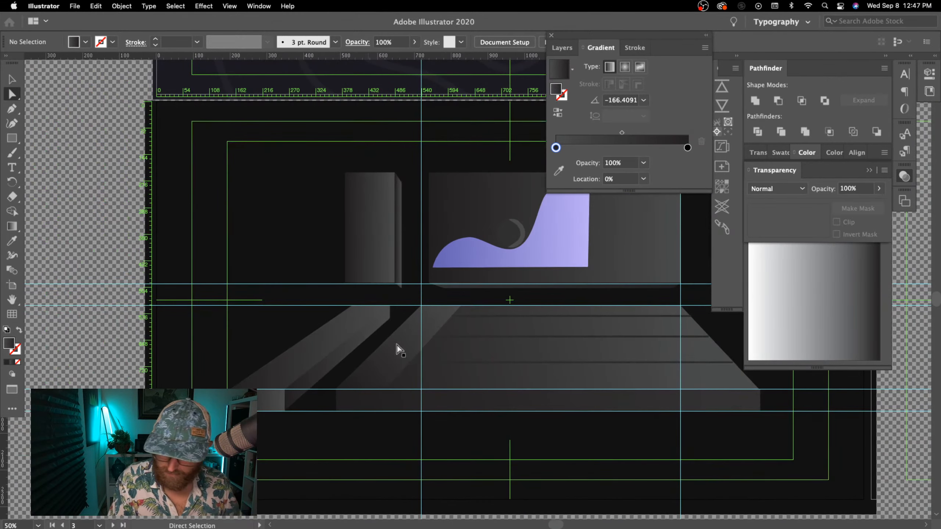
{"action": "left_click_drag", "start_coordinate": [437, 159], "coordinate": [425, 299]}
{"action": "left_click_drag", "start_coordinate": [461, 147], "coordinate": [415, 300]}
{"action": "key", "text": "shift+Left"}
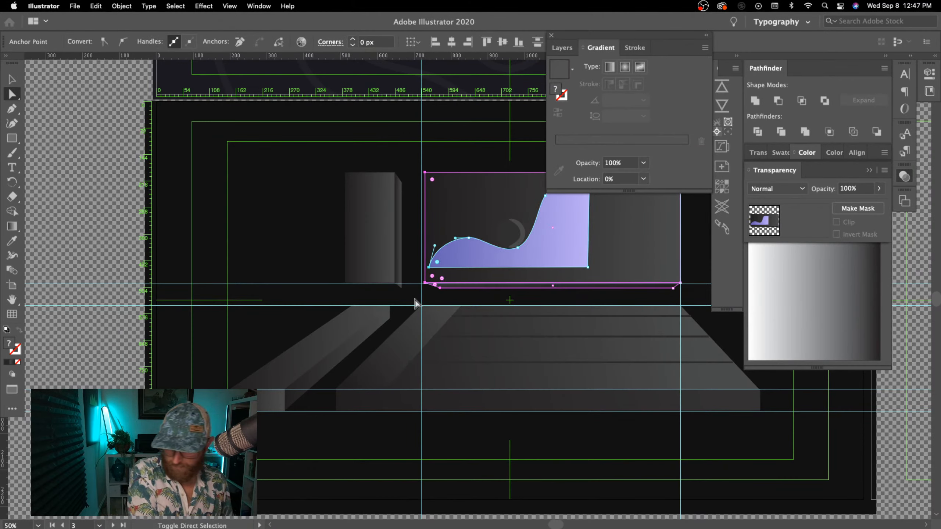
{"action": "key", "text": "shift+Left"}
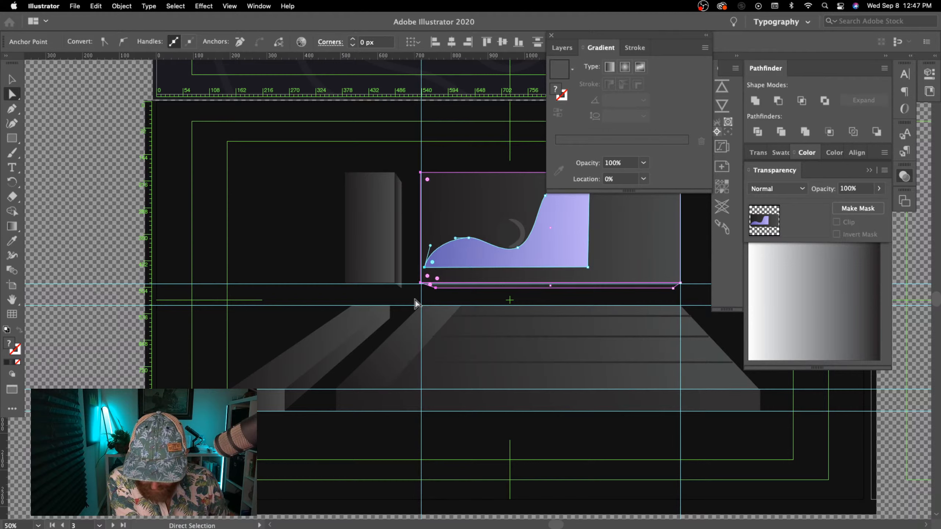
{"action": "key", "text": "Right"}
{"action": "key", "text": "Right"}
{"action": "key", "text": "Right"}
{"action": "key", "text": "Right"}
{"action": "key", "text": "Right"}
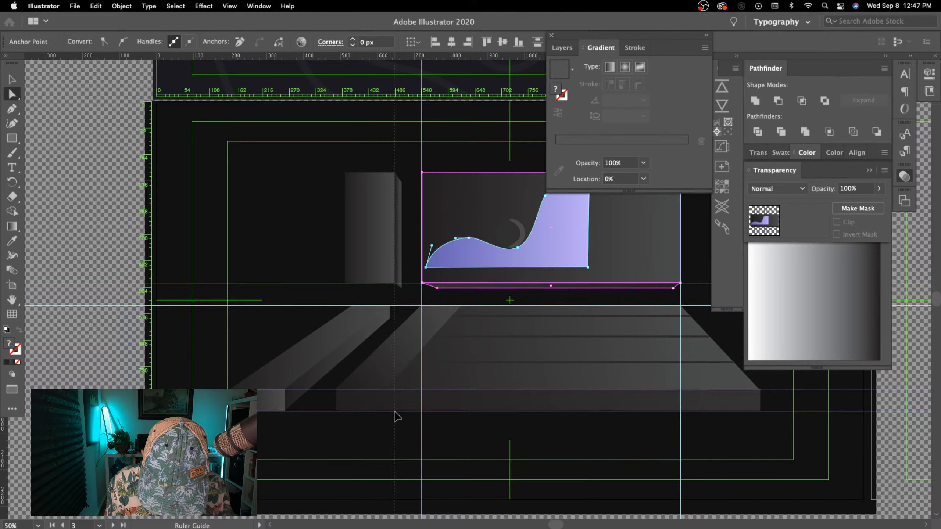
- Add a vertical guide along the right edge of the narrow upper block's front face
{"action": "left_click_drag", "start_coordinate": [395, 415], "coordinate": [395, 419]}
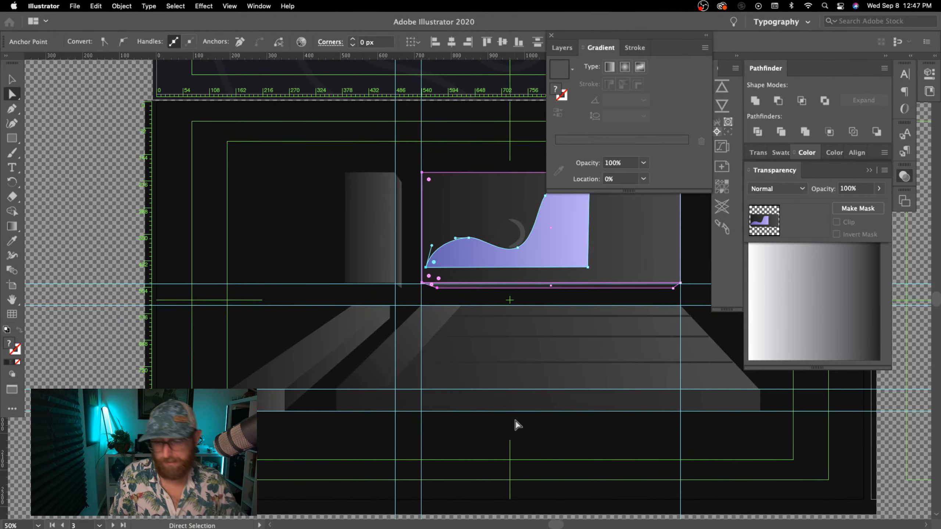
{"action": "key", "text": "super+equal"}
{"action": "key", "text": "super+equal"}
{"action": "left_click_drag", "start_coordinate": [491, 435], "coordinate": [490, 394]}
{"action": "key", "text": "super+equal"}
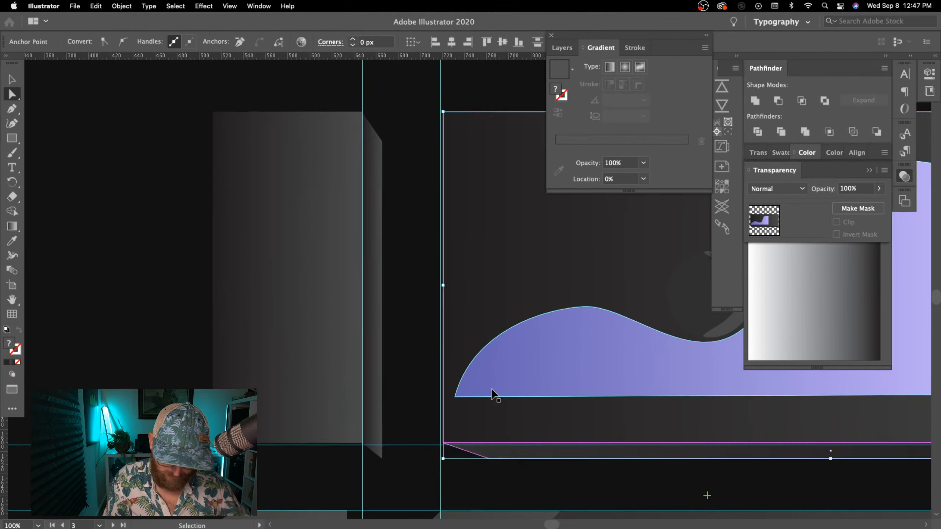
{"action": "left_click_drag", "start_coordinate": [394, 458], "coordinate": [455, 327]}
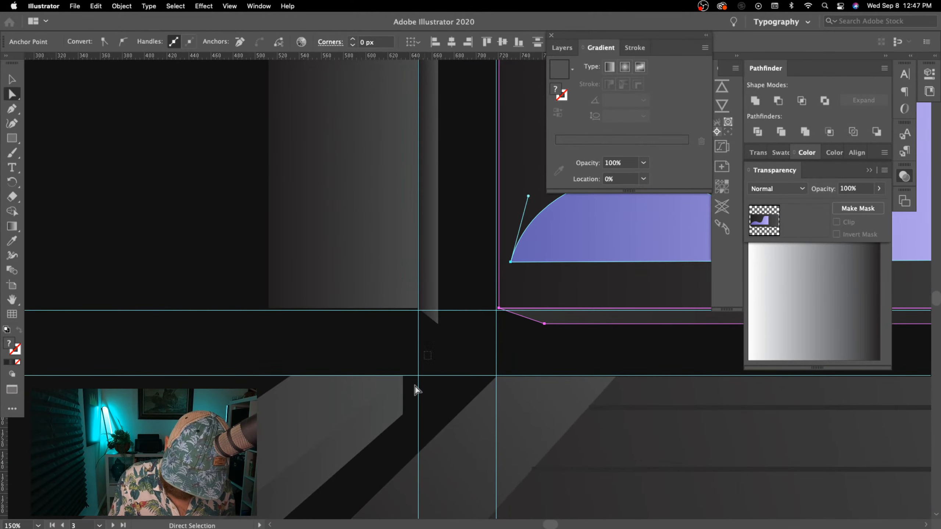
- Move the back right corner points of the lower narrow block right to the vertical guide
{"action": "left_click", "coordinate": [384, 433]}
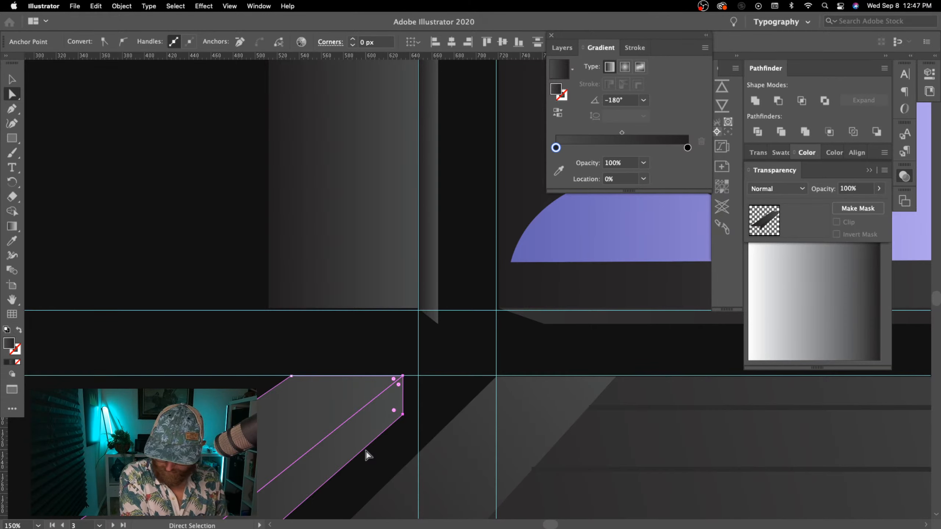
{"action": "left_click_drag", "start_coordinate": [433, 349], "coordinate": [175, 422]}
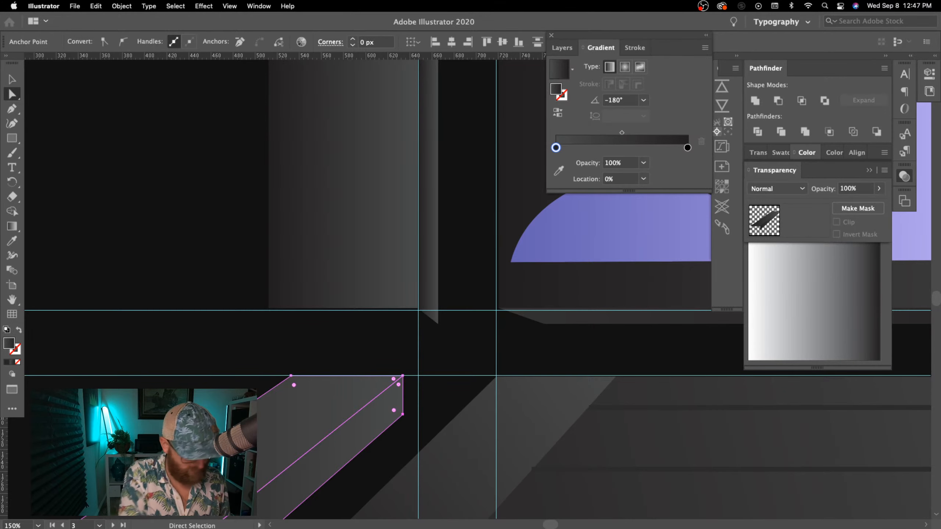
{"action": "key", "text": "super+minus"}
{"action": "key", "text": "super+minus"}
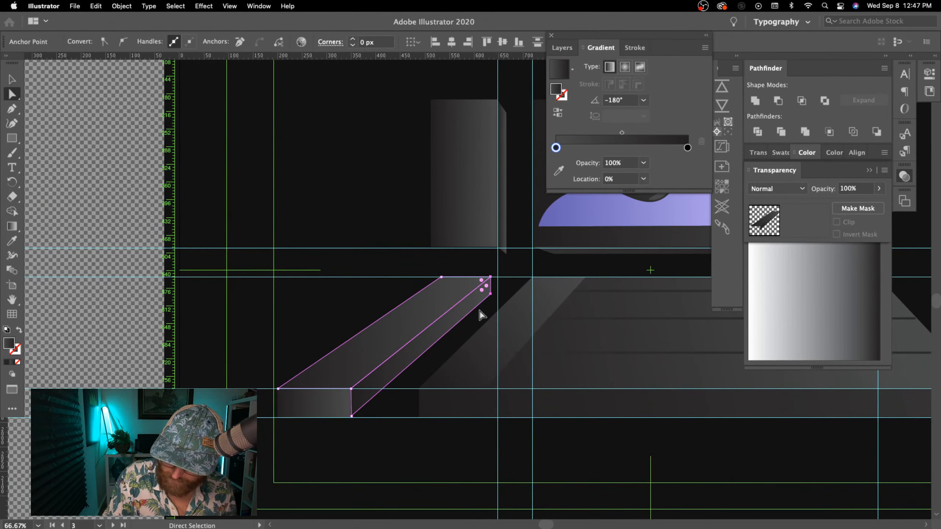
{"action": "key", "text": "Right"}
{"action": "key", "text": "Right"}
{"action": "key", "text": "Right"}
{"action": "key", "text": "Right"}
{"action": "key", "text": "Right"}
{"action": "key", "text": "Right"}
{"action": "key", "text": "Right"}
{"action": "key", "text": "Right"}
{"action": "key", "text": "Right"}
{"action": "key", "text": "Right"}
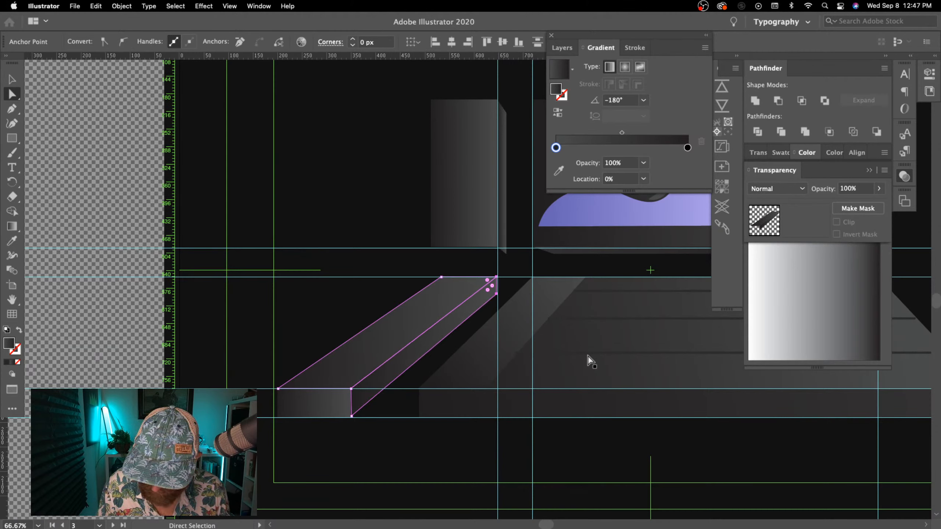
- Widen the front of the lower narrow block by moving its front right corner points to the right
{"action": "left_click_drag", "start_coordinate": [372, 447], "coordinate": [336, 383]}
{"action": "key", "text": "Right"}
{"action": "key", "text": "Right"}
{"action": "key", "text": "Right"}
{"action": "key", "text": "Right"}
{"action": "key", "text": "Right"}
{"action": "key", "text": "Right"}
{"action": "key", "text": "Right"}
{"action": "key", "text": "Right"}
{"action": "key", "text": "Right"}
{"action": "key", "text": "Right"}
{"action": "key", "text": "Right"}
{"action": "key", "text": "Right"}
{"action": "key", "text": "Right"}
{"action": "key", "text": "Right"}
{"action": "key", "text": "Right"}
{"action": "key", "text": "Right"}
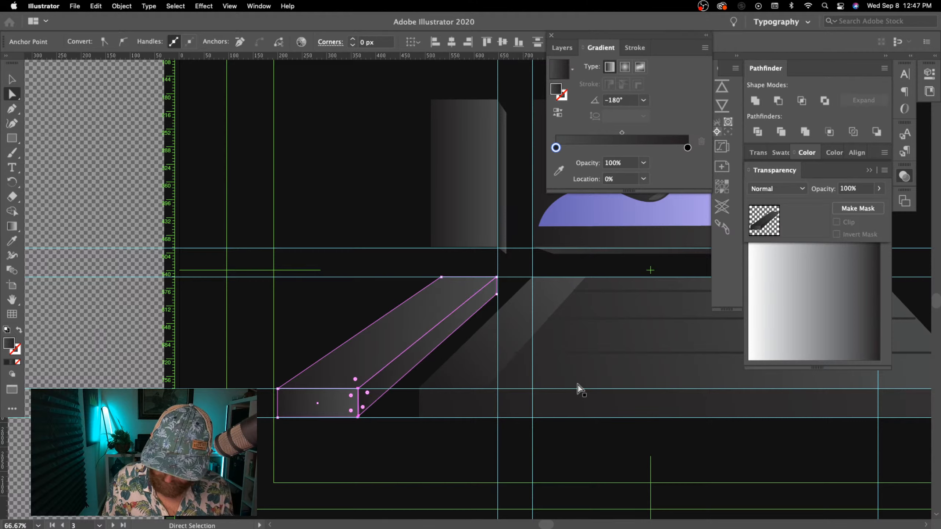
{"action": "key", "text": "Right"}
{"action": "key", "text": "Right"}
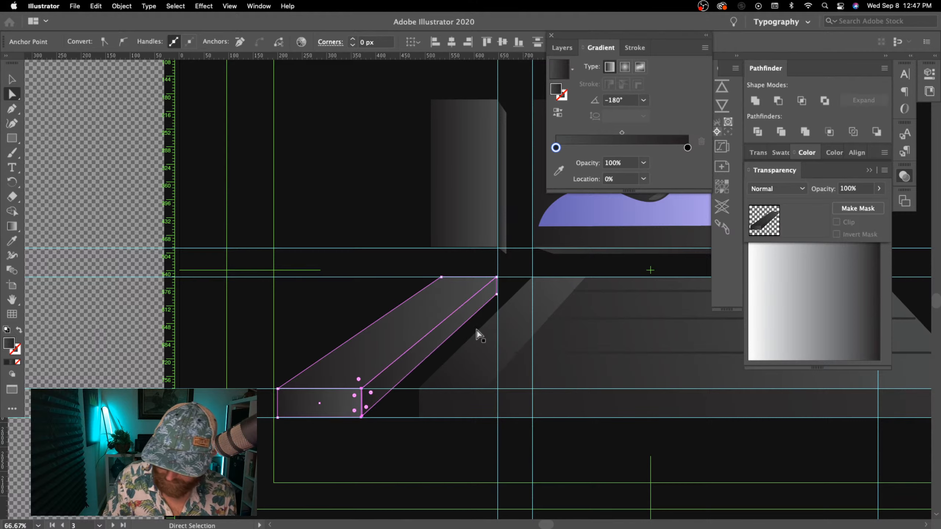
- Move the back left corner of the lower narrow block's top face left to line up with the upper block's left edge
{"action": "left_click_drag", "start_coordinate": [450, 296], "coordinate": [450, 297]}
{"action": "key", "text": "Left"}
{"action": "key", "text": "Left"}
{"action": "key", "text": "Left"}
{"action": "key", "text": "Left"}
{"action": "key", "text": "Left"}
{"action": "key", "text": "Left"}
{"action": "key", "text": "Left"}
{"action": "key", "text": "Left"}
{"action": "key", "text": "Left"}
{"action": "key", "text": "Left"}
{"action": "key", "text": "Left"}
{"action": "key", "text": "Left"}
{"action": "key", "text": "Left"}
{"action": "key", "text": "Left"}
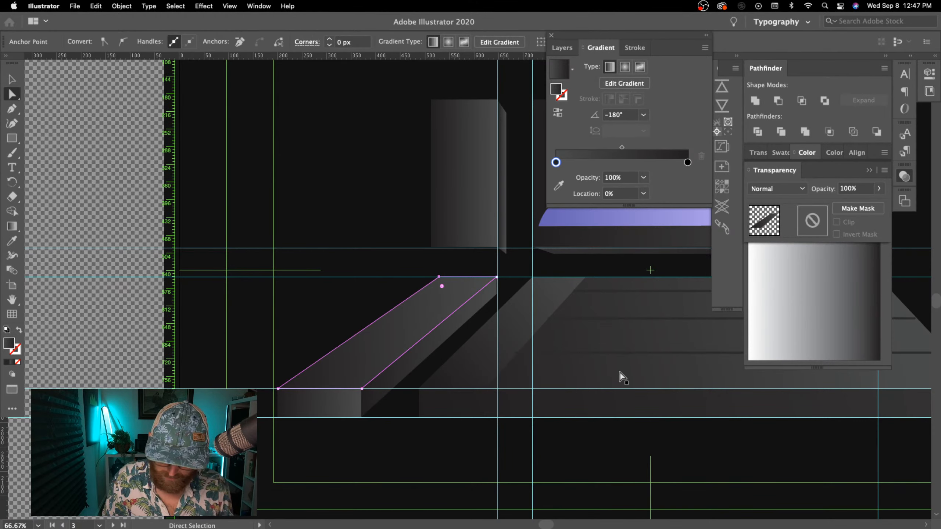
{"action": "key", "text": "Left"}
{"action": "key", "text": "Left"}
{"action": "key", "text": "Left"}
{"action": "key", "text": "Left"}
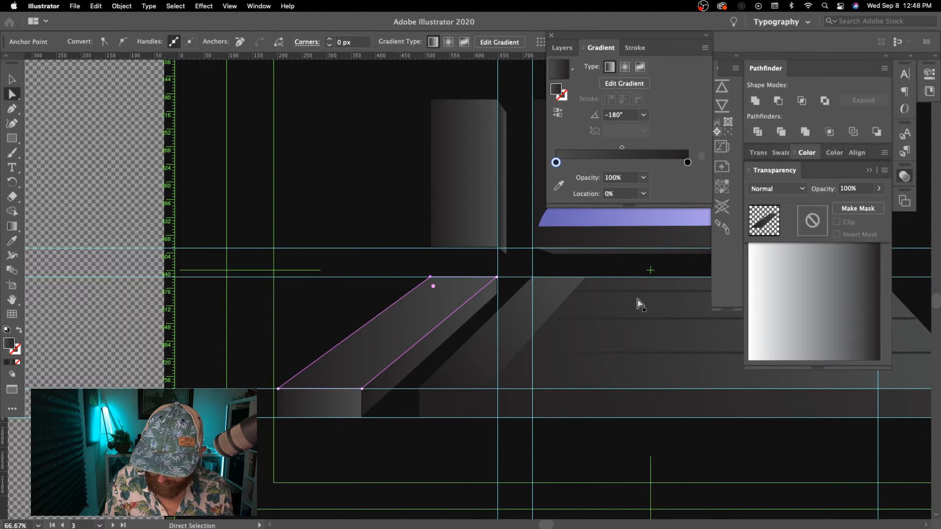
{"action": "key", "text": "Right"}
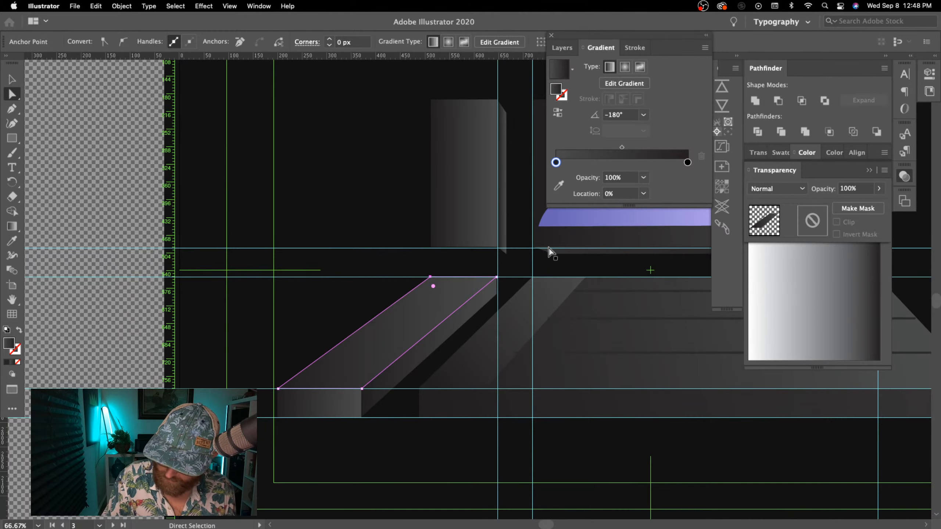
- Raise the lower right corner of the upper narrow block's side face to flatten its bottom edge
{"action": "key", "text": "super+equal"}
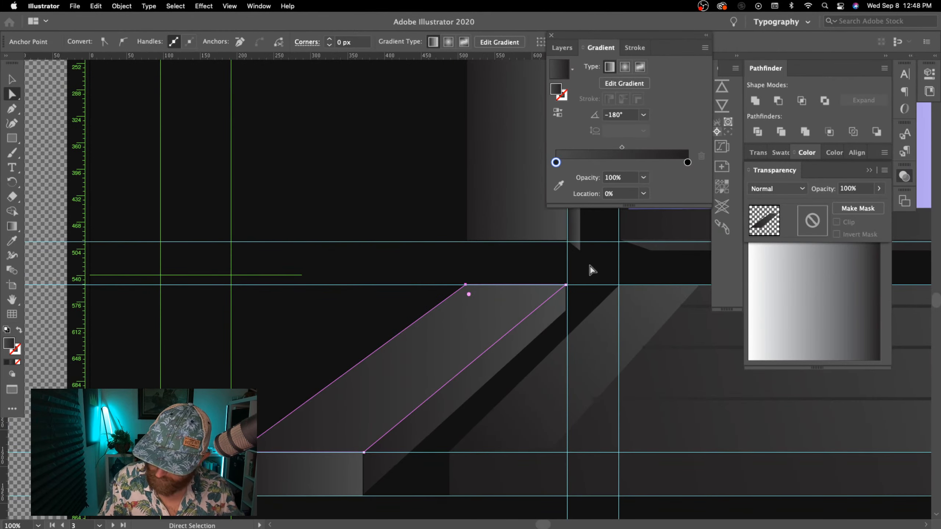
{"action": "left_click", "coordinate": [577, 243]}
{"action": "left_click", "coordinate": [580, 254]}
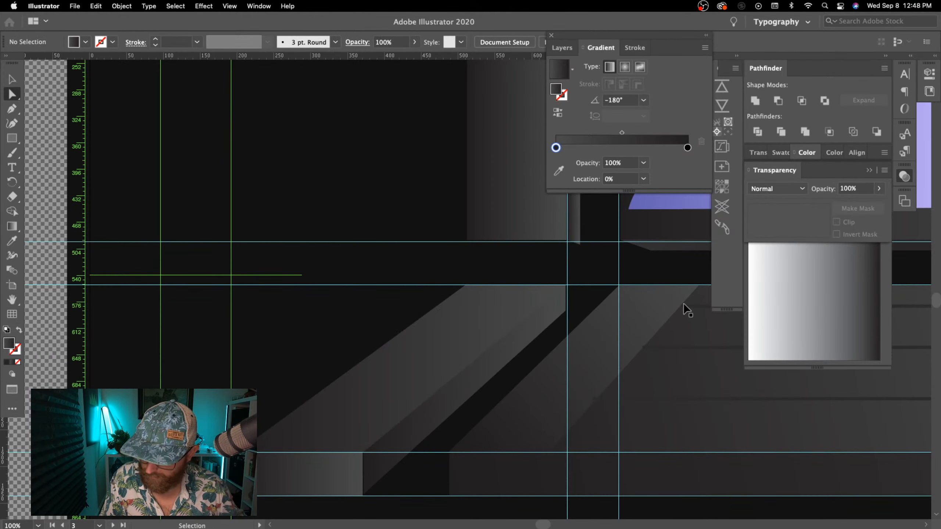
{"action": "key", "text": "super+minus"}
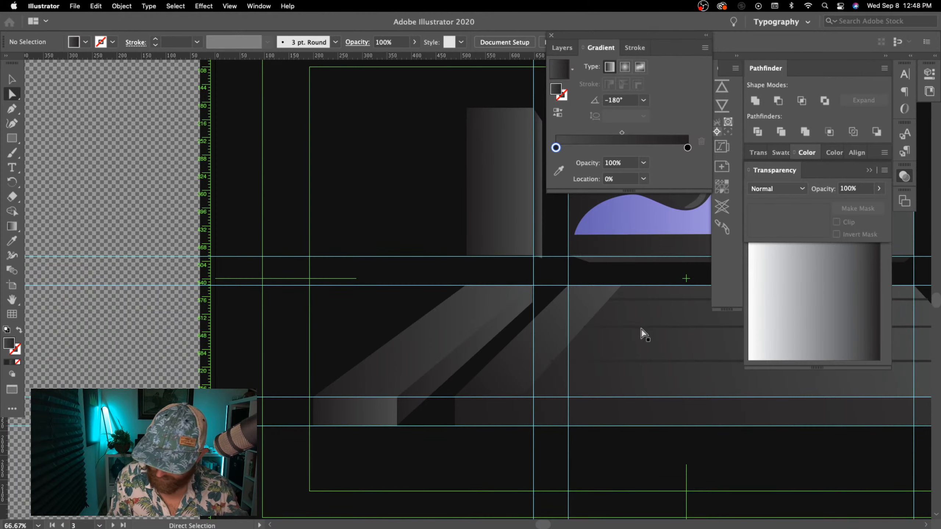
{"action": "key", "text": "super+="}
{"action": "key", "text": "super+="}
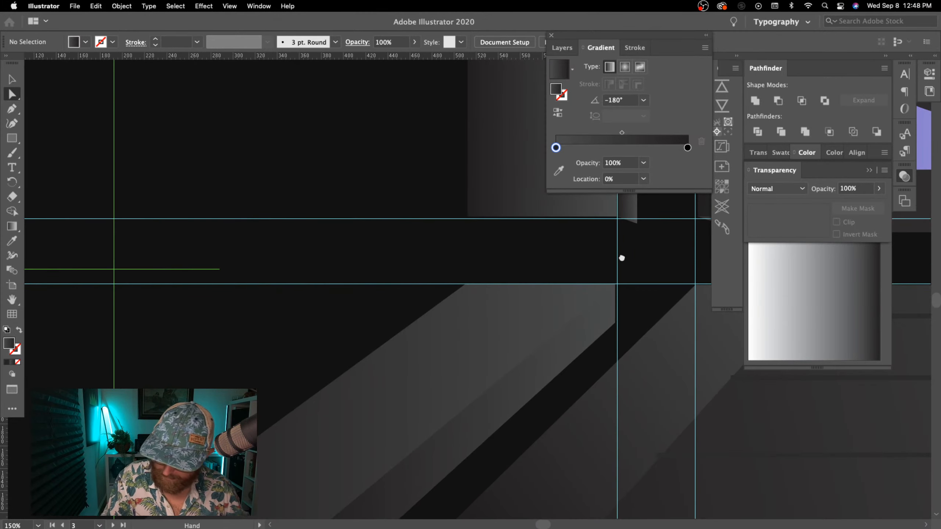
{"action": "left_click_drag", "start_coordinate": [621, 259], "coordinate": [407, 351]}
{"action": "left_click", "coordinate": [418, 315]}
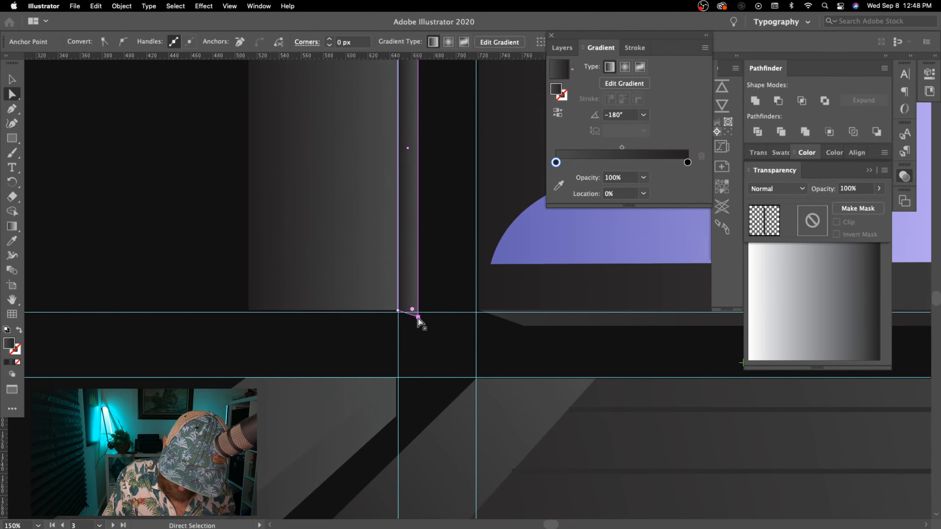
{"action": "left_click", "coordinate": [547, 340]}
{"action": "key", "text": "super+minus"}
{"action": "key", "text": "super+minus"}
{"action": "key", "text": "super+minus"}
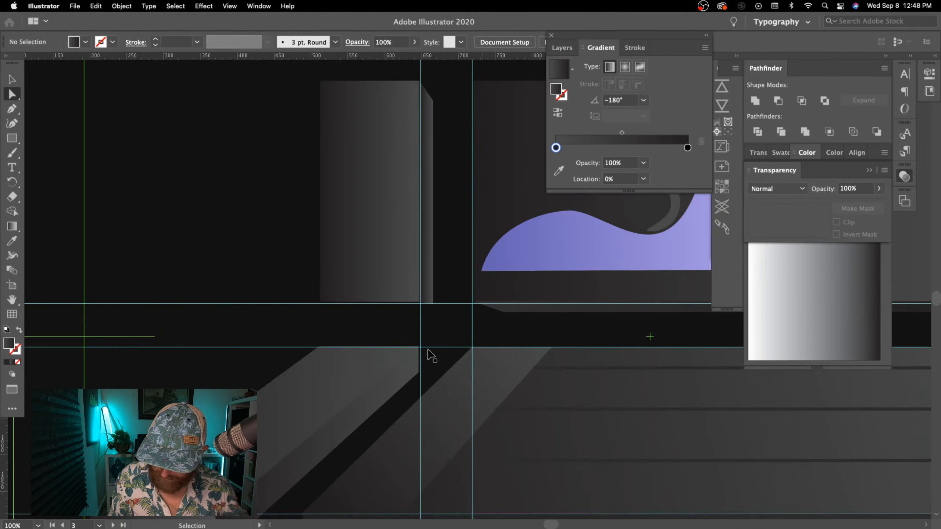
- Create a thin strip along the bottom of the upper narrow block from a copy of its front face
{"action": "left_click", "coordinate": [426, 272]}
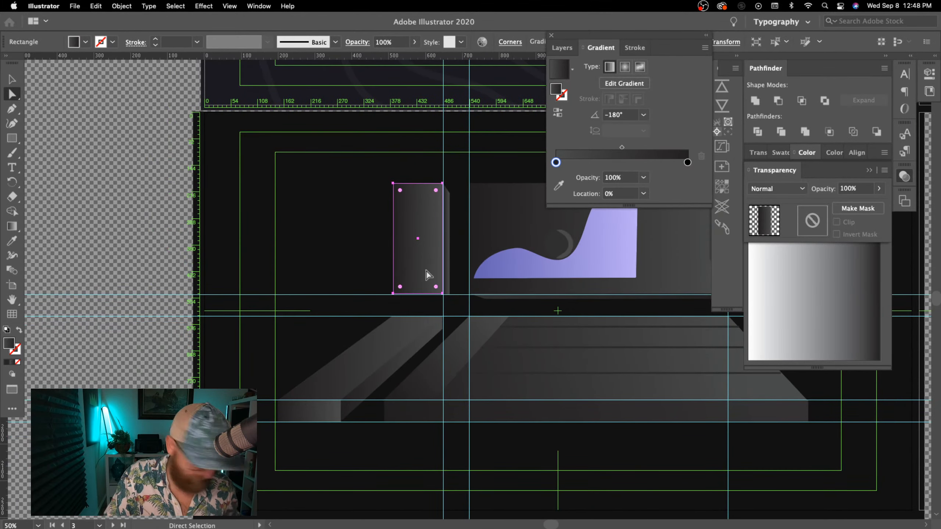
{"action": "key", "text": "v"}
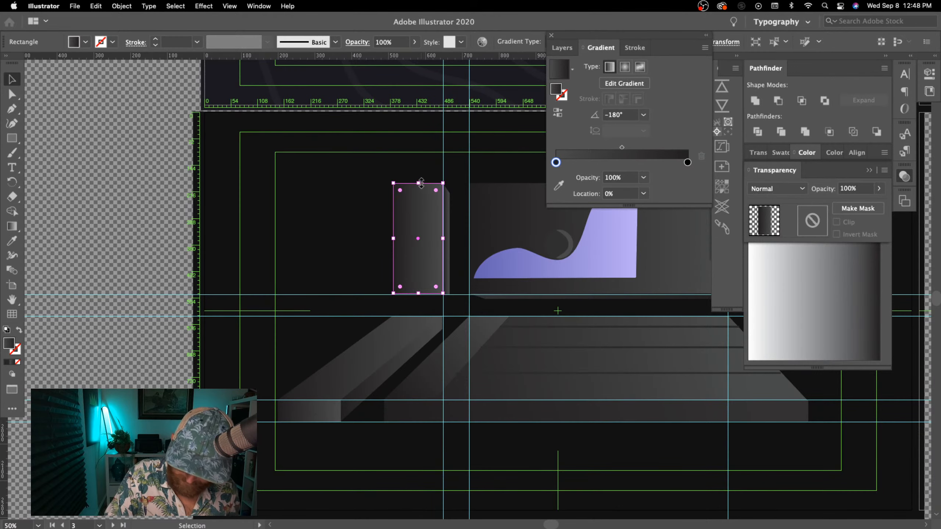
{"action": "left_click_drag", "start_coordinate": [418, 183], "coordinate": [430, 306]}
{"action": "key", "text": "super+plus"}
{"action": "key", "text": "super+plus"}
{"action": "key", "text": "super+plus"}
{"action": "key", "text": "super+plus"}
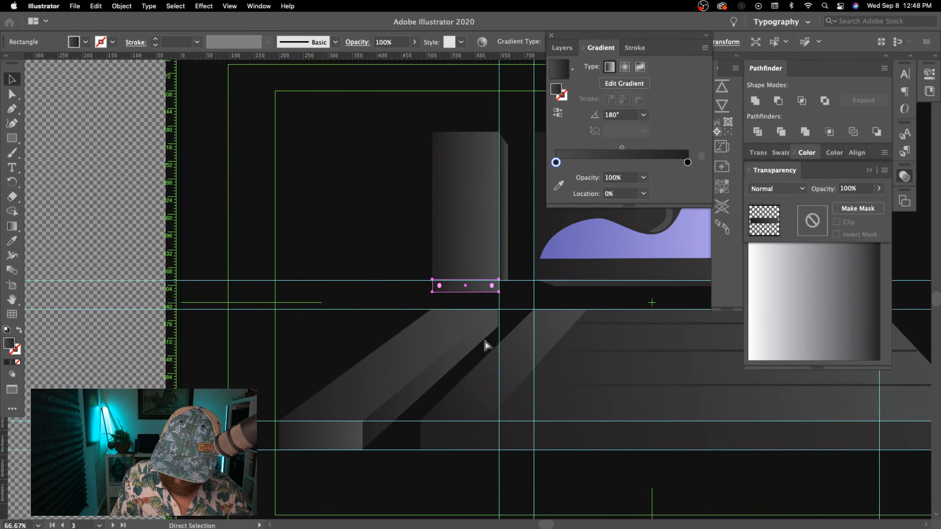
{"action": "left_click_drag", "start_coordinate": [591, 356], "coordinate": [451, 399]}
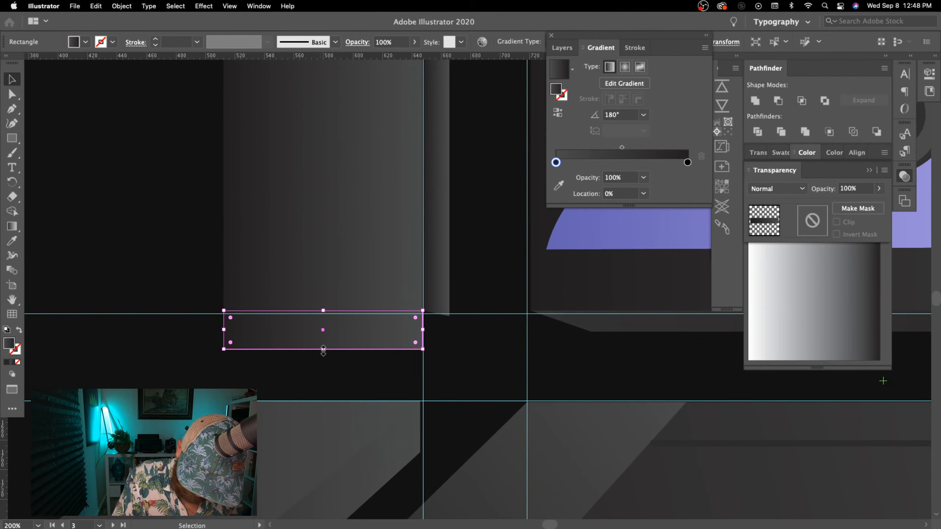
{"action": "left_click_drag", "start_coordinate": [323, 349], "coordinate": [323, 325]}
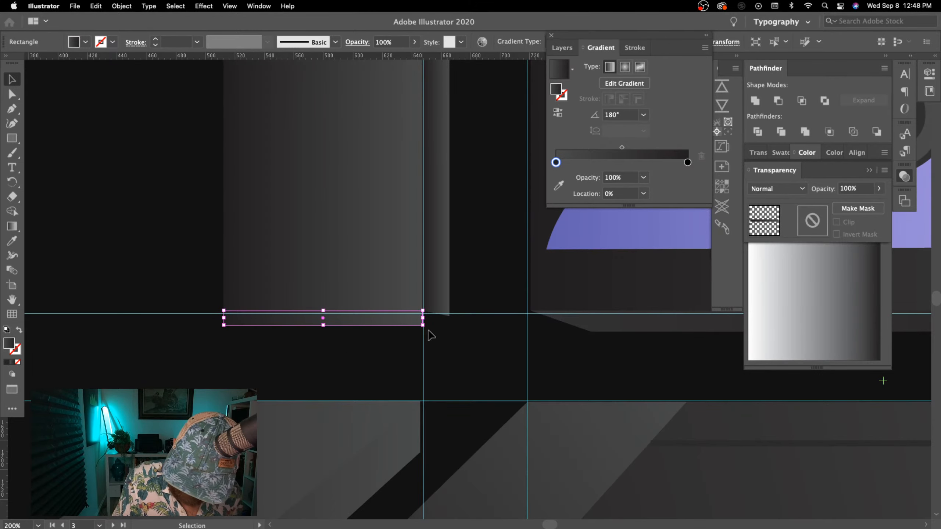
- Skew the strip into a bottom face by moving its lower corners right and up to meet the side face's lower corner
{"action": "key", "text": "a"}
{"action": "left_click_drag", "start_coordinate": [437, 348], "coordinate": [212, 322]}
{"action": "key", "text": "Right"}
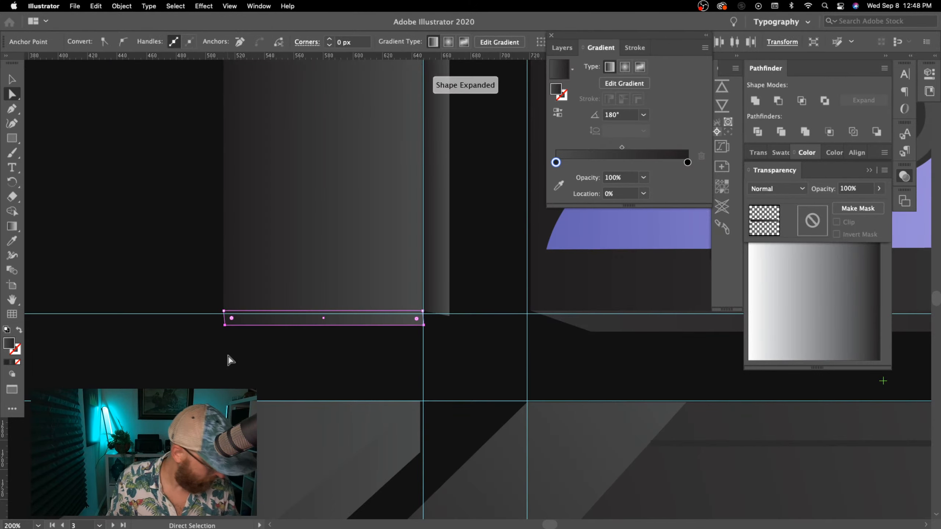
{"action": "key", "text": "Right"}
{"action": "key", "text": "Right"}
{"action": "key", "text": "Right"}
{"action": "key", "text": "Right"}
{"action": "key", "text": "Right"}
{"action": "key", "text": "Right"}
{"action": "key", "text": "Right"}
{"action": "key", "text": "Right"}
{"action": "key", "text": "Right"}
{"action": "key", "text": "Right"}
{"action": "key", "text": "Right"}
{"action": "key", "text": "Right"}
{"action": "key", "text": "Right"}
{"action": "key", "text": "Right"}
{"action": "key", "text": "Right"}
{"action": "key", "text": "Right"}
{"action": "key", "text": "Right"}
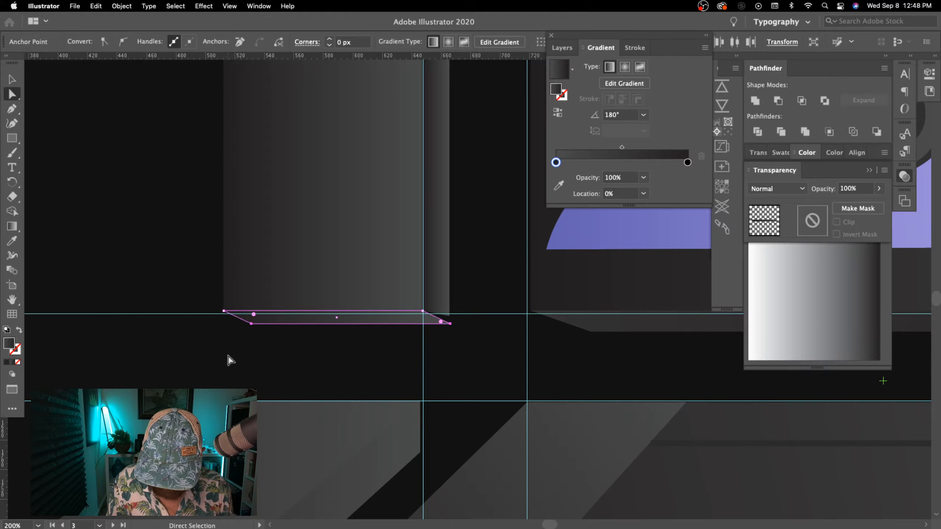
{"action": "key", "text": "Up"}
{"action": "key", "text": "Up"}
{"action": "key", "text": "Up"}
{"action": "key", "text": "Up"}
{"action": "key", "text": "Up"}
{"action": "key", "text": "Up"}
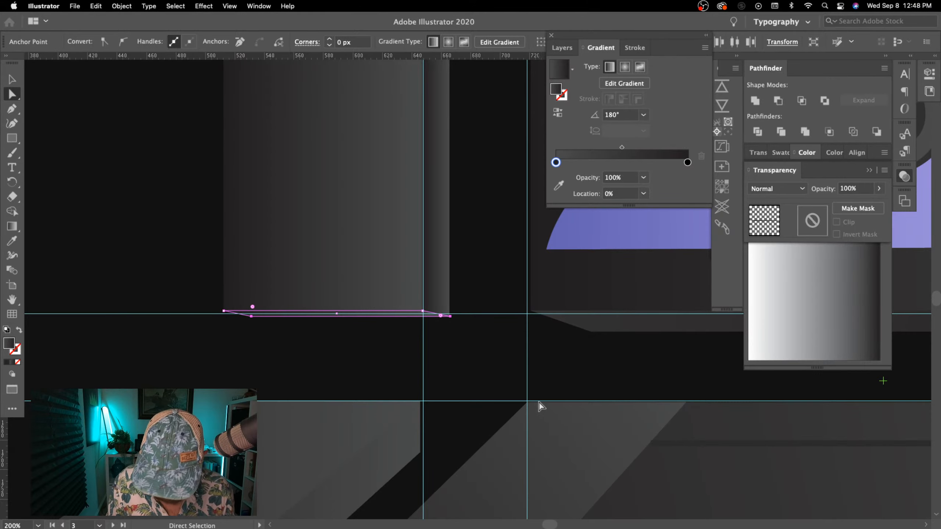
{"action": "left_click", "coordinate": [590, 368]}
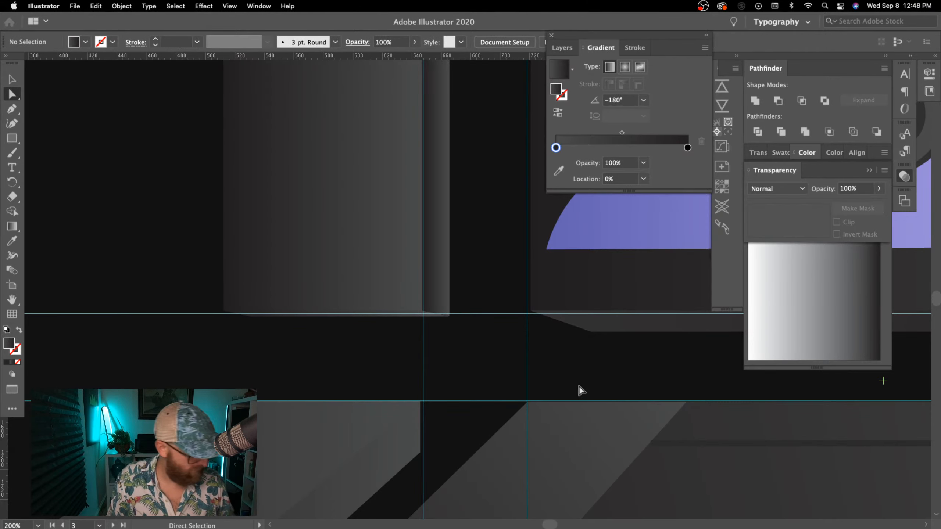
- Hide the ruler guides and review the whole block and chart illustration
{"action": "key", "text": "super+minus"}
{"action": "key", "text": "super+minus"}
{"action": "key", "text": "super+minus"}
{"action": "key", "text": "super+minus"}
{"action": "key", "text": "super+minus"}
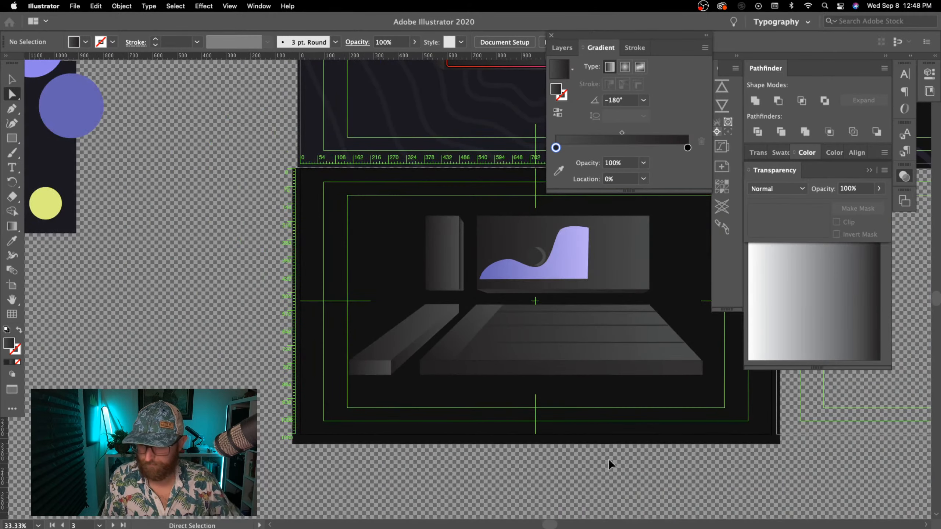
{"action": "key", "text": "super+plus"}
{"action": "left_click_drag", "start_coordinate": [674, 463], "coordinate": [512, 459]}
{"action": "key", "text": "super+minus"}
{"action": "left_click_drag", "start_coordinate": [626, 406], "coordinate": [624, 409]}
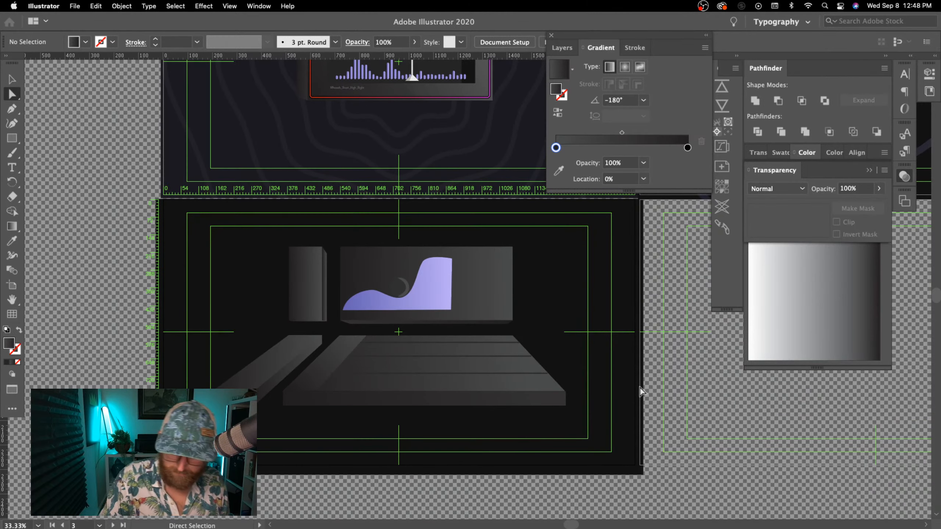
- Try a gradient running from bottom to top along the upper narrow block's side face
{"action": "left_click", "coordinate": [325, 284]}
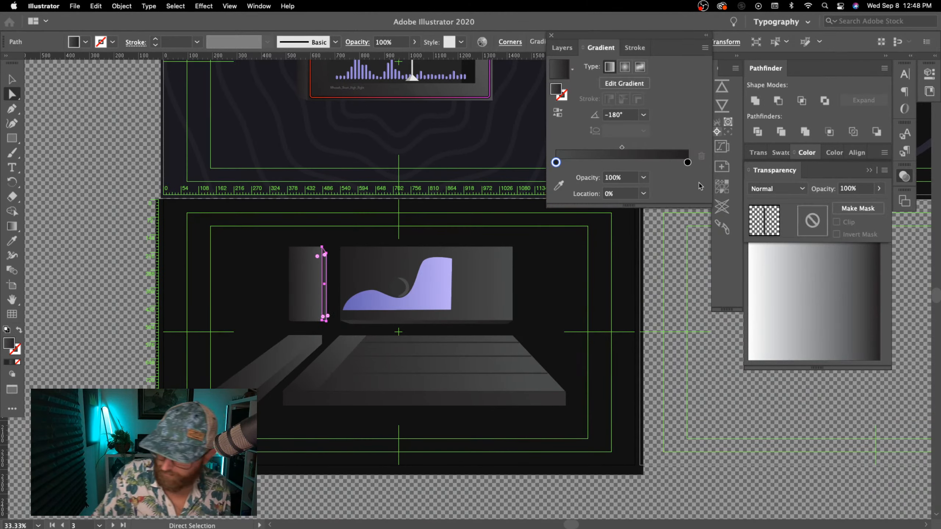
{"action": "left_click", "coordinate": [644, 193]}
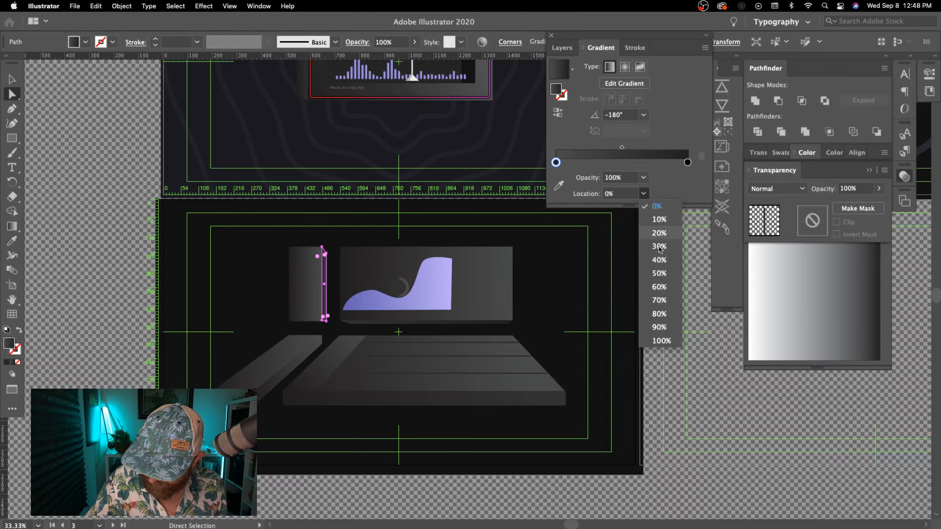
{"action": "left_click", "coordinate": [660, 185]}
{"action": "key", "text": "g"}
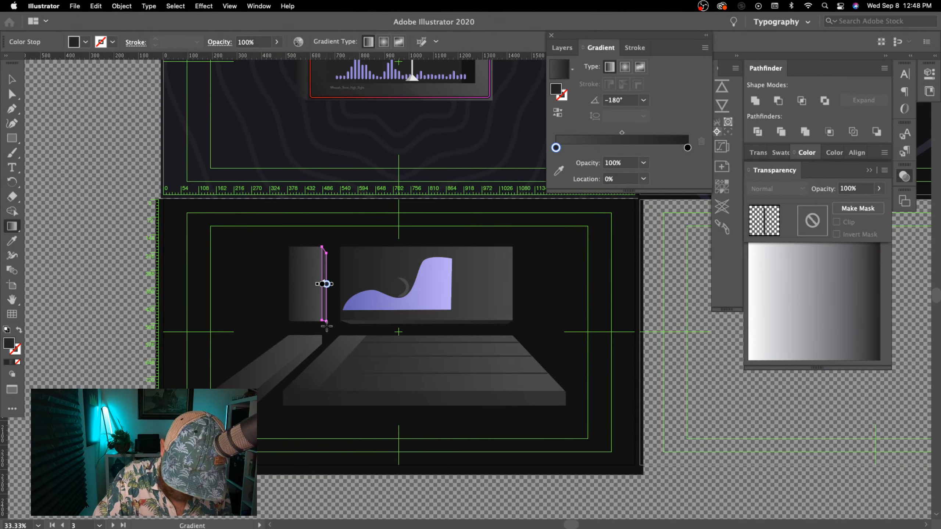
{"action": "left_click_drag", "start_coordinate": [324, 327], "coordinate": [324, 249]}
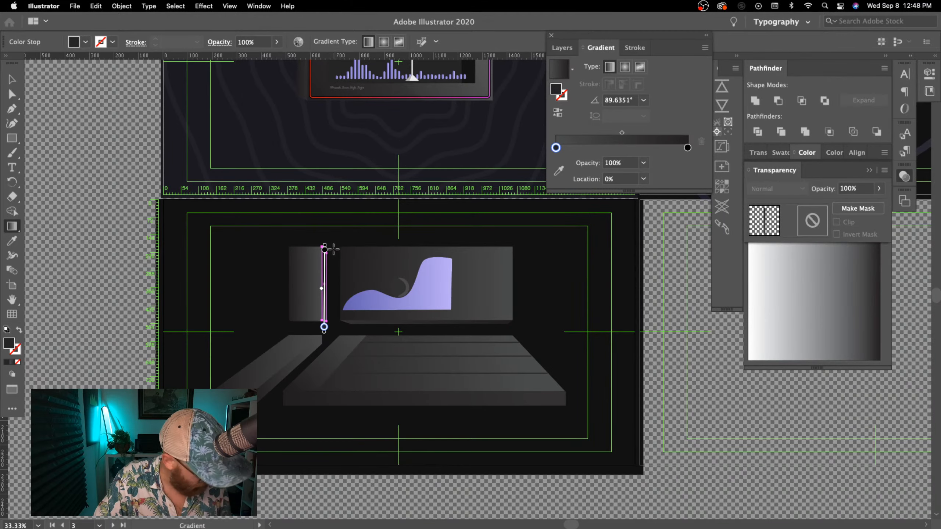
{"action": "key", "text": "v"}
{"action": "left_click", "coordinate": [373, 237]}
{"action": "key", "text": "super+="}
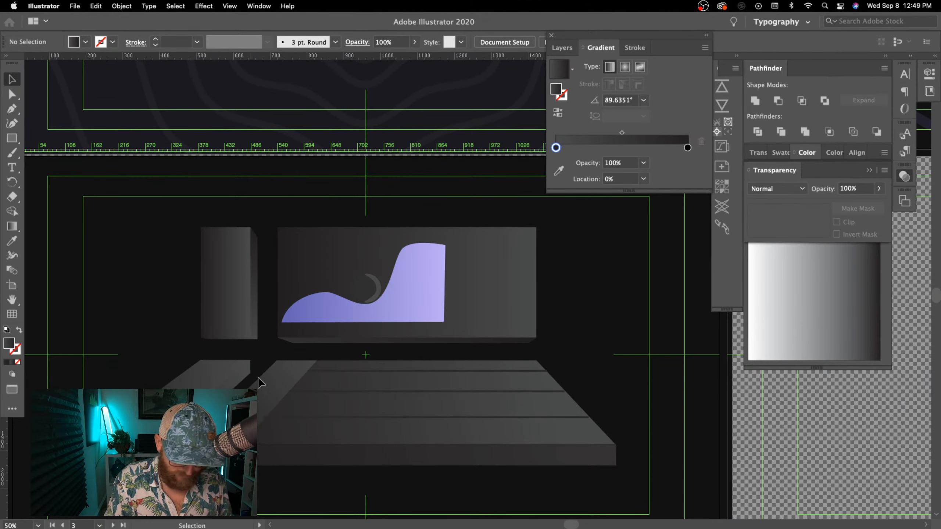
- Set the gradient angle of the upper narrow block's side face to -180°
{"action": "left_click", "coordinate": [256, 271]}
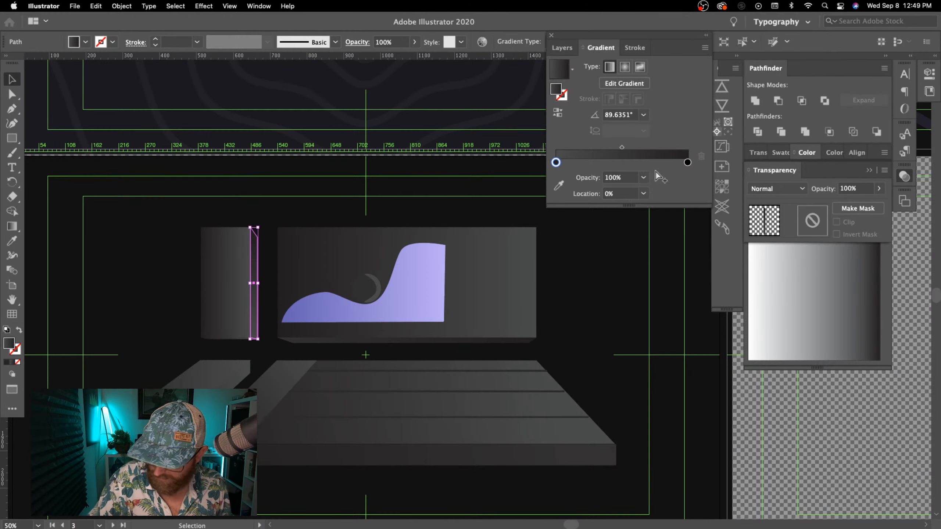
{"action": "left_click", "coordinate": [643, 192]}
{"action": "left_click", "coordinate": [650, 207]}
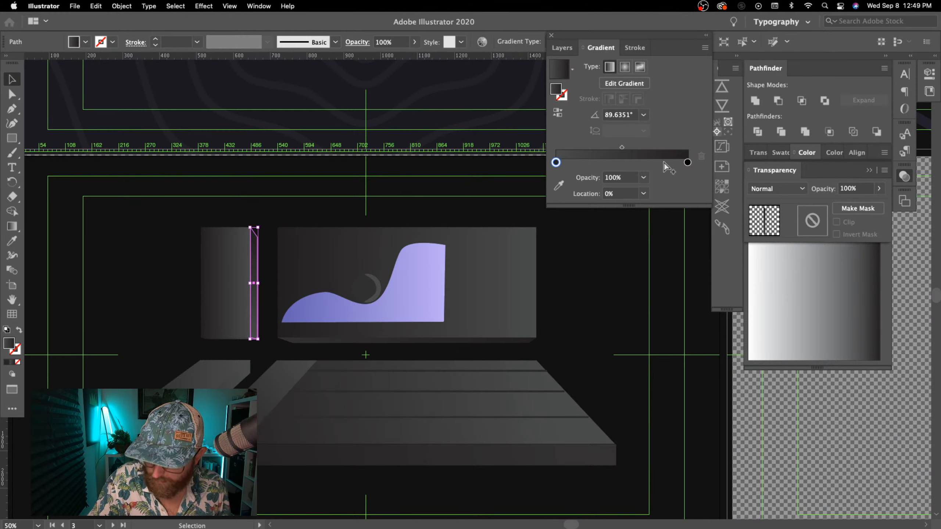
{"action": "left_click", "coordinate": [644, 116]}
{"action": "left_click", "coordinate": [668, 352]}
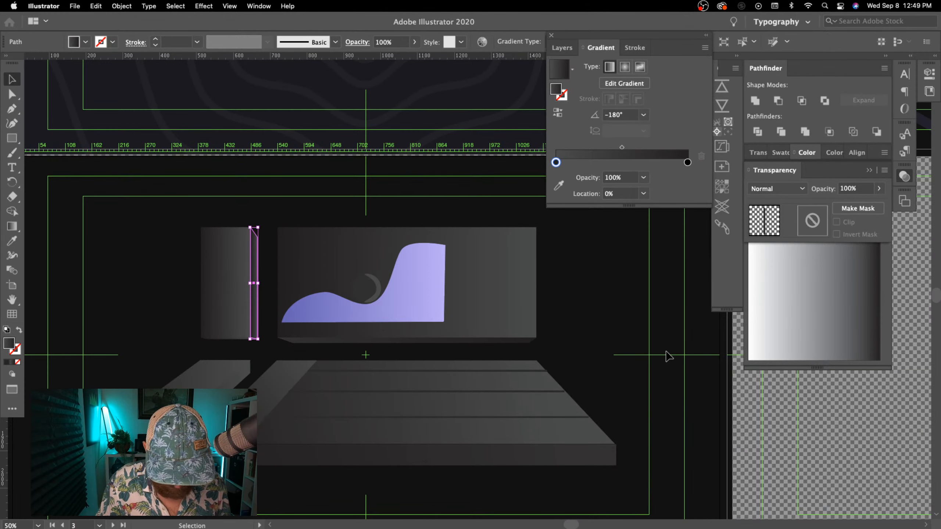
{"action": "left_click", "coordinate": [612, 303]}
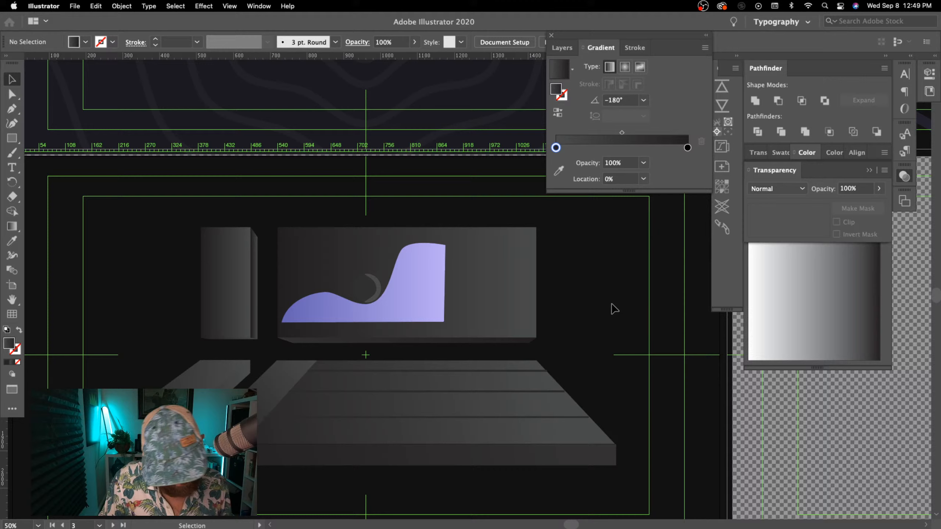
- Run the gradient of the upper narrow block's side face from its top corner down to its lower end
{"action": "key", "text": "g"}
{"action": "left_click", "coordinate": [254, 286]}
{"action": "left_click", "coordinate": [251, 283]}
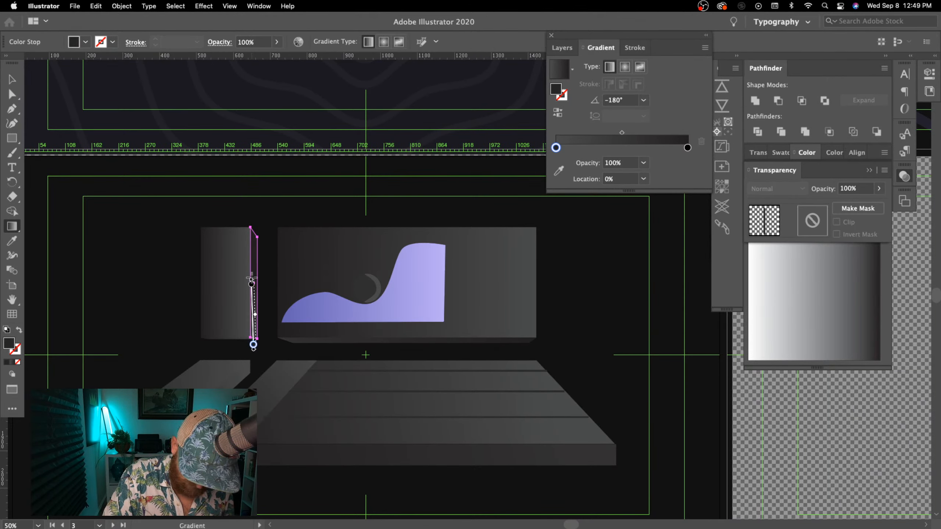
{"action": "left_click_drag", "start_coordinate": [251, 284], "coordinate": [259, 230]}
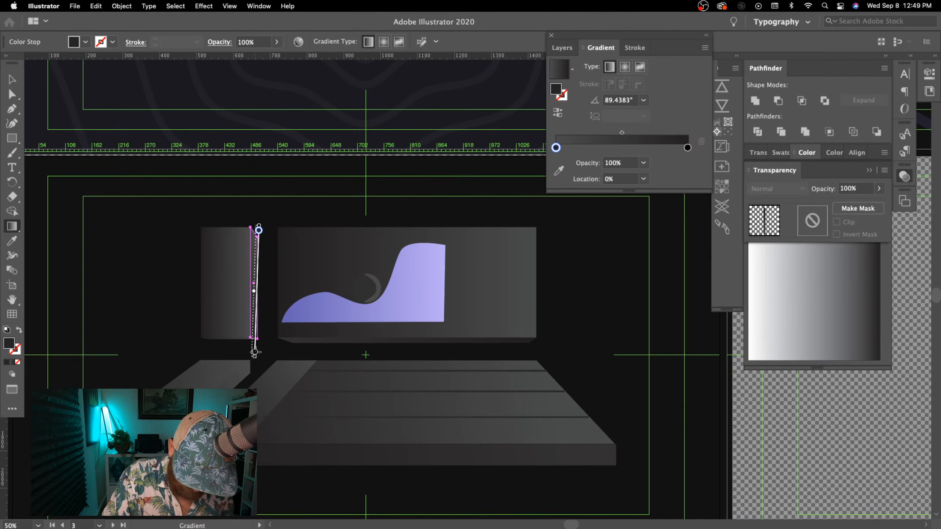
{"action": "key", "text": "v"}
{"action": "left_click", "coordinate": [517, 289]}
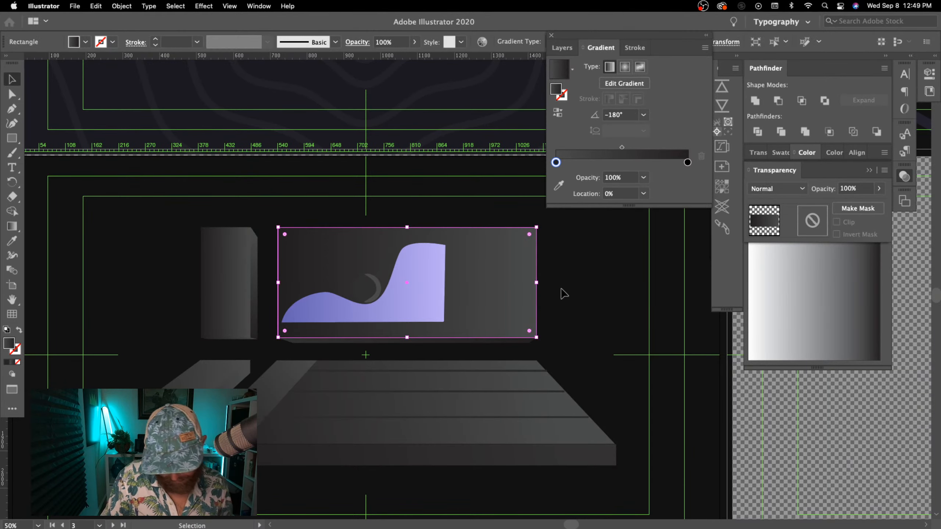
{"action": "left_click", "coordinate": [639, 329]}
{"action": "key", "text": "super+minus"}
{"action": "key", "text": "super+minus"}
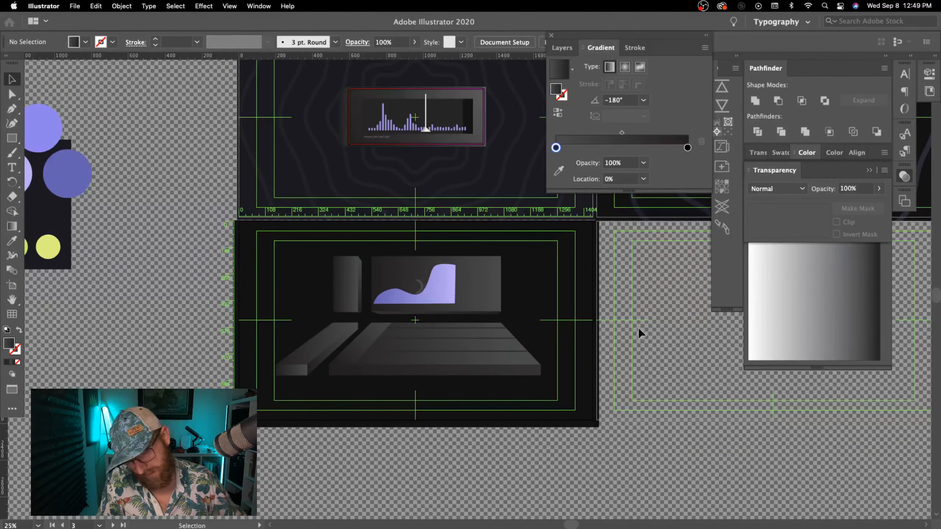
{"action": "key", "text": "super+equal"}
{"action": "key", "text": "super+equal"}
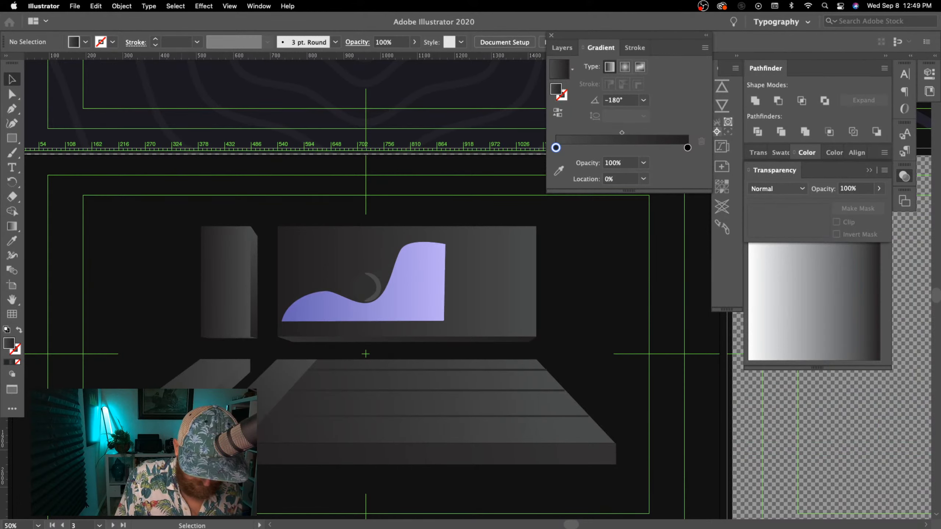
- Copy the large slab's front-face gradient onto the front face of the lower narrow block with the Eyedropper
{"action": "left_click", "coordinate": [137, 453]}
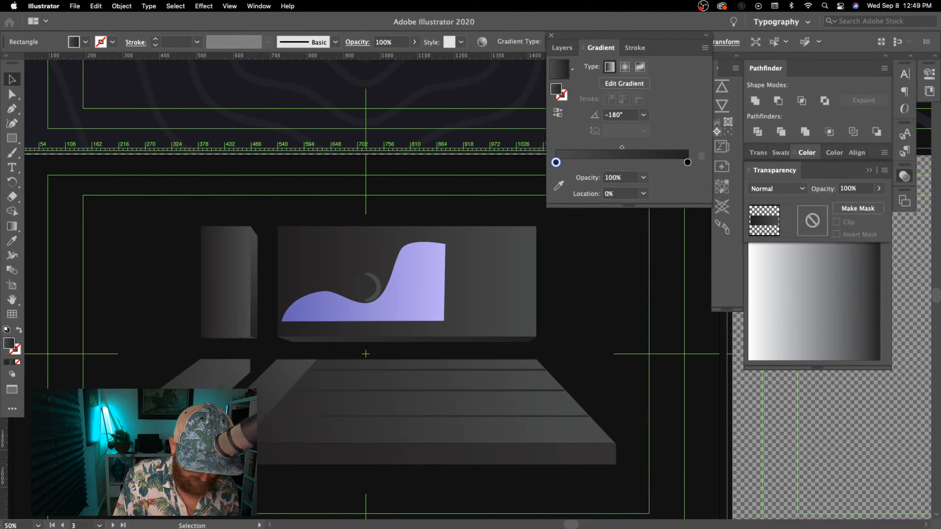
{"action": "key", "text": "i"}
{"action": "left_click", "coordinate": [400, 454]}
{"action": "key", "text": "v"}
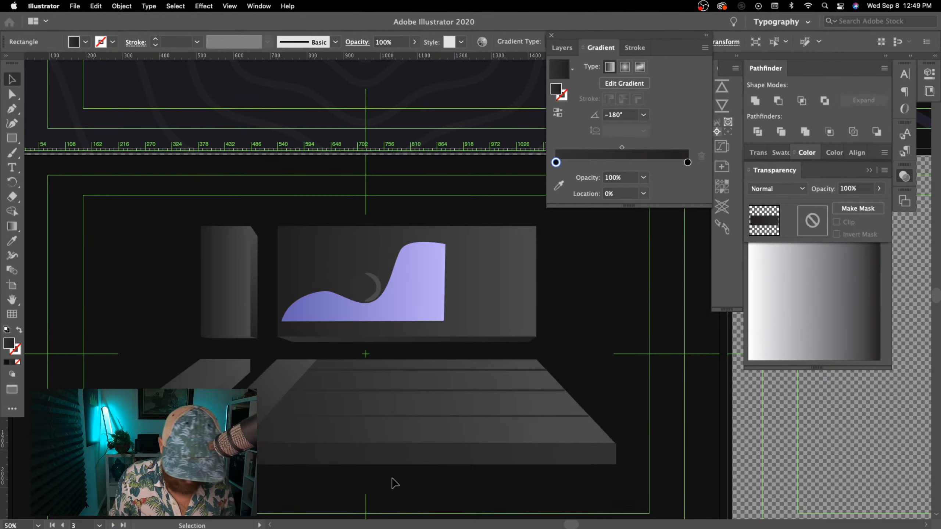
{"action": "left_click", "coordinate": [409, 497]}
- Examine the shading of the whole block and chart illustration at several zoom levels
{"action": "key", "text": "super+minus"}
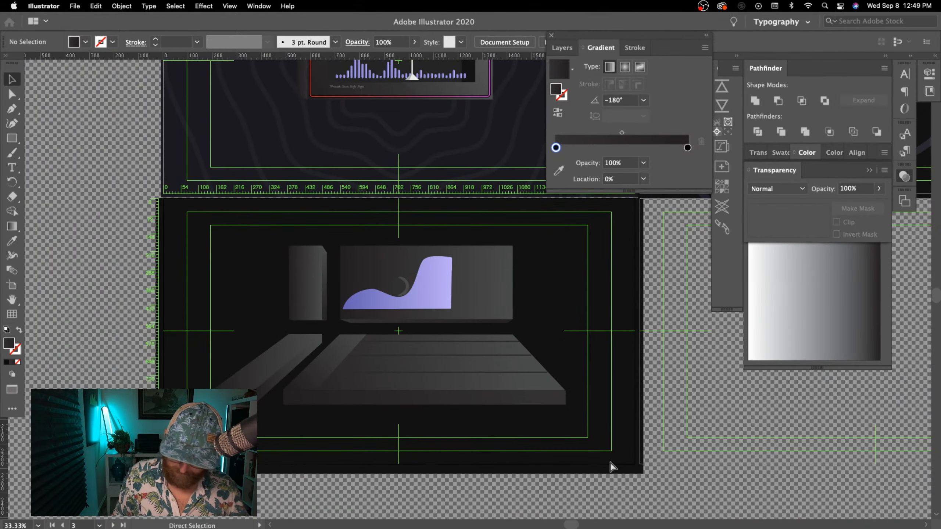
{"action": "key", "text": "super+equal"}
{"action": "key", "text": "super+minus"}
{"action": "key", "text": "super+minus"}
{"action": "key", "text": "super+minus"}
{"action": "key", "text": "super+equal"}
{"action": "key", "text": "super+equal"}
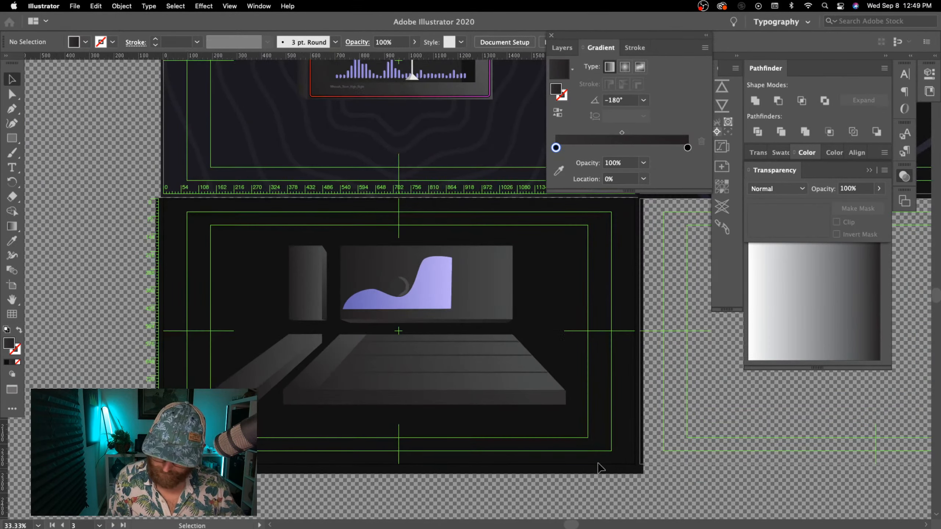
{"action": "key", "text": "super+equal"}
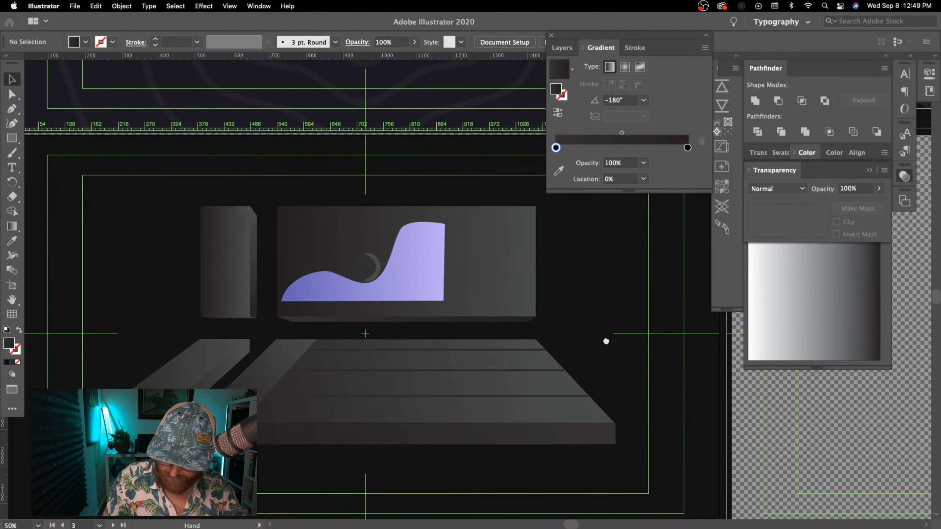
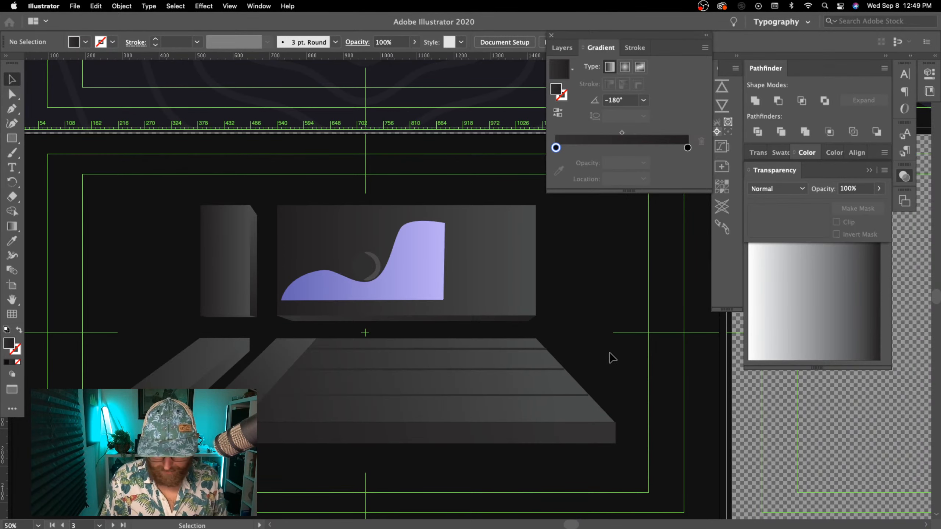
- Compare the block illustration with the neighbouring frames and the storyboard sketches
{"action": "scroll", "coordinate": [613, 358], "scroll_direction": "down", "scroll_amount": 6}
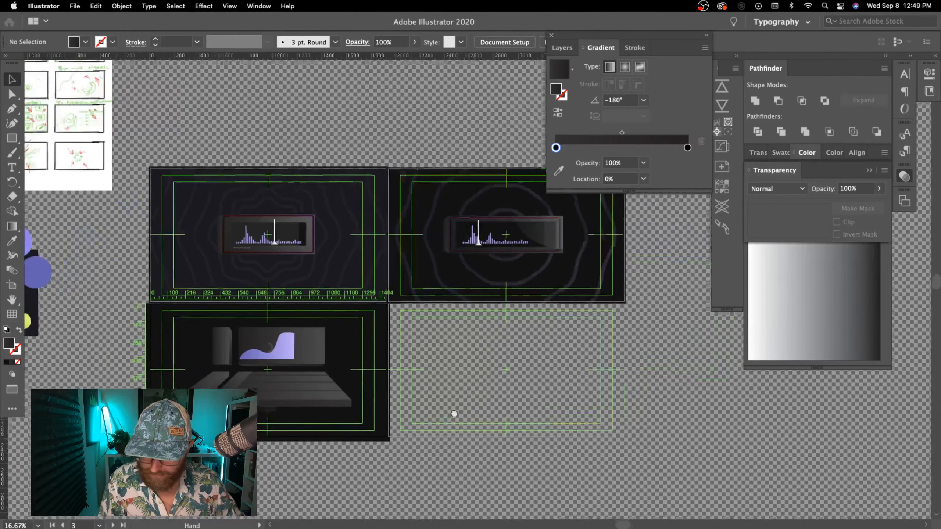
{"action": "scroll", "coordinate": [454, 413], "scroll_direction": "up", "scroll_amount": 3}
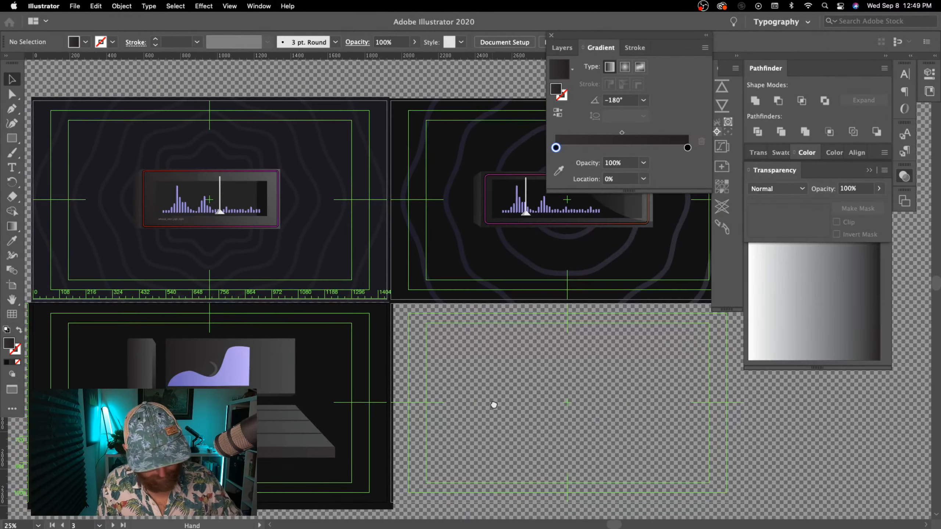
{"action": "left_click_drag", "start_coordinate": [494, 405], "coordinate": [495, 403]}
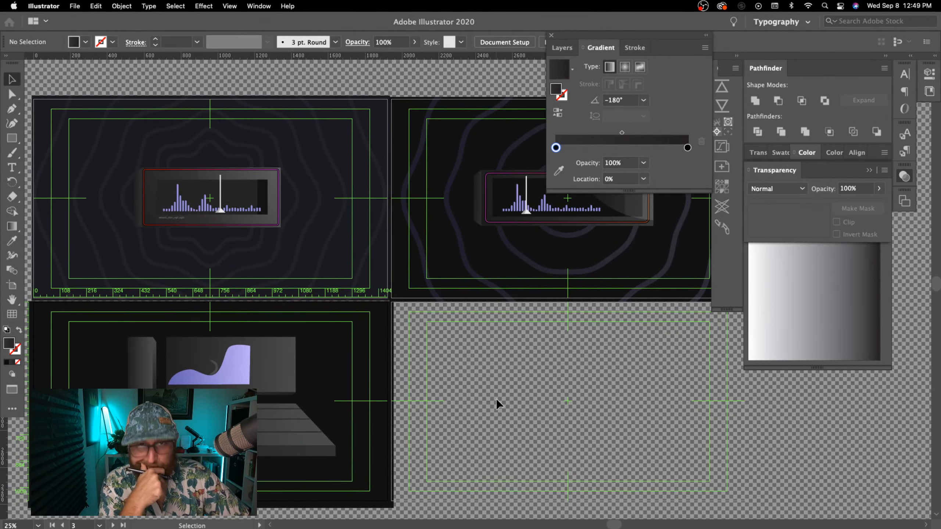
{"action": "left_click_drag", "start_coordinate": [496, 399], "coordinate": [609, 384]}
{"action": "key", "text": "super+="}
{"action": "key", "text": "super+="}
{"action": "left_click_drag", "start_coordinate": [567, 426], "coordinate": [660, 327]}
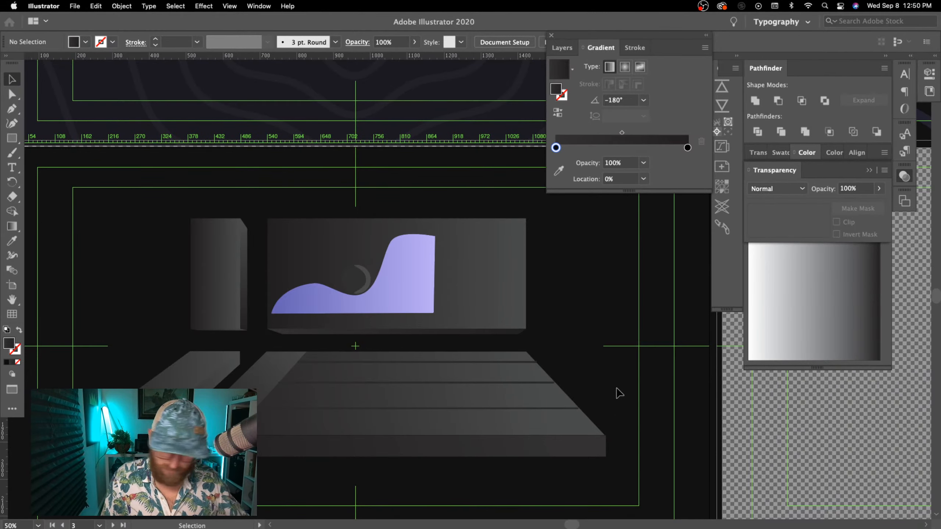
{"action": "scroll", "coordinate": [615, 388], "scroll_direction": "down", "scroll_amount": 8}
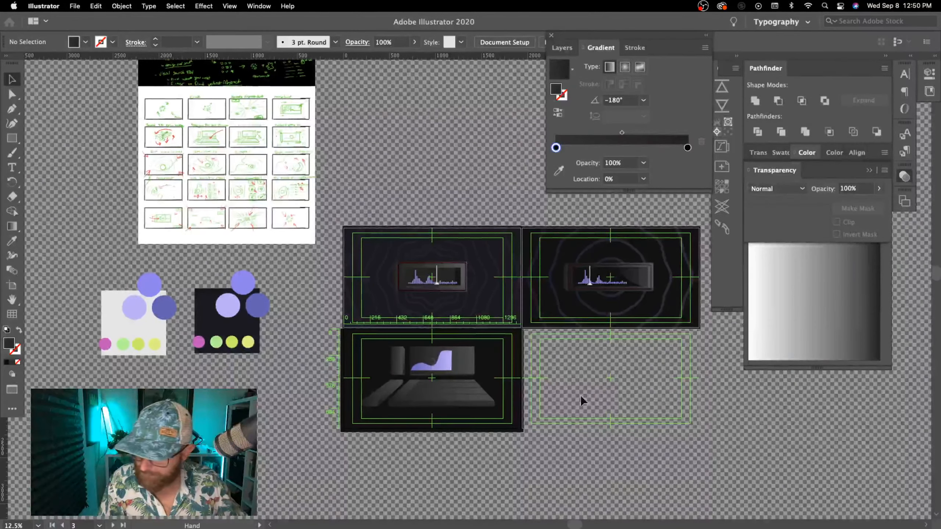
{"action": "scroll", "coordinate": [580, 395], "scroll_direction": "up", "scroll_amount": 1}
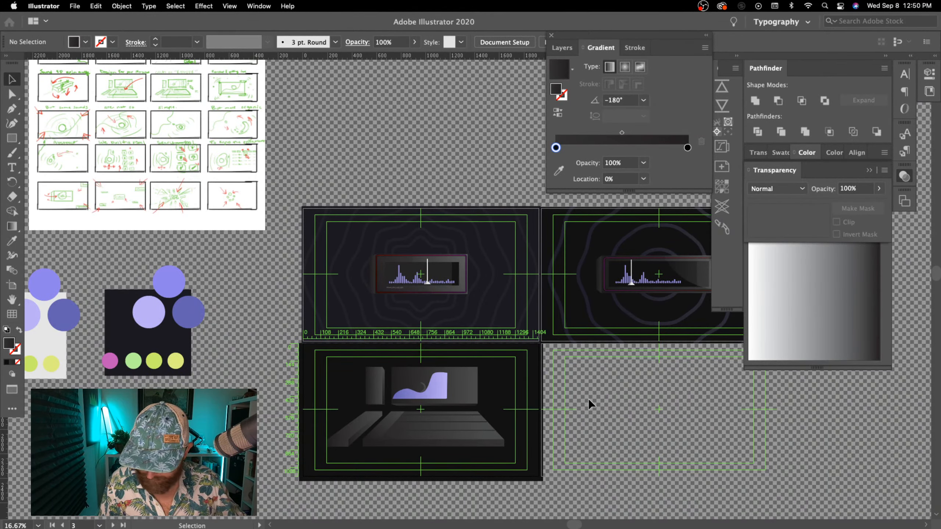
{"action": "scroll", "coordinate": [588, 398], "scroll_direction": "up", "scroll_amount": 1}
{"action": "scroll", "coordinate": [608, 385], "scroll_direction": "down", "scroll_amount": 3}
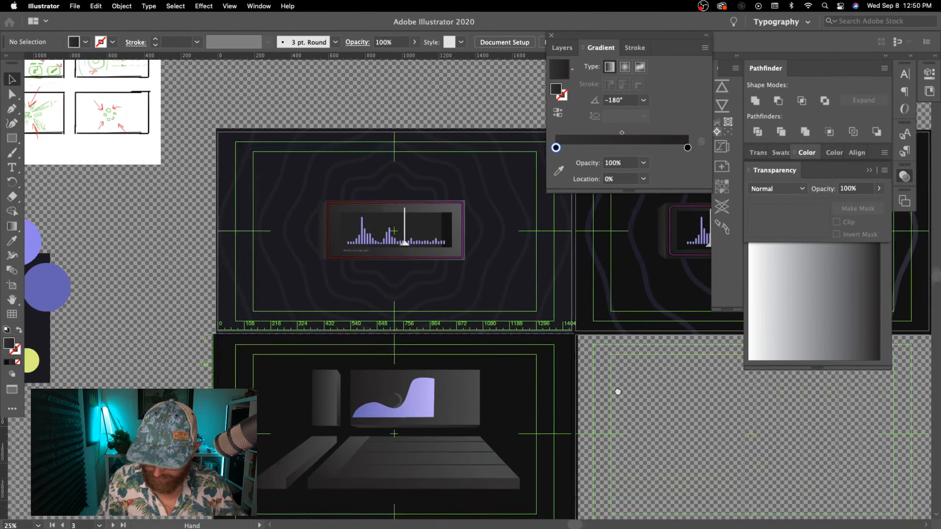
- Show the hidden sketch clip group in Layer 5 and move it off the artboard, below the colour palettes
{"action": "left_click", "coordinate": [561, 47]}
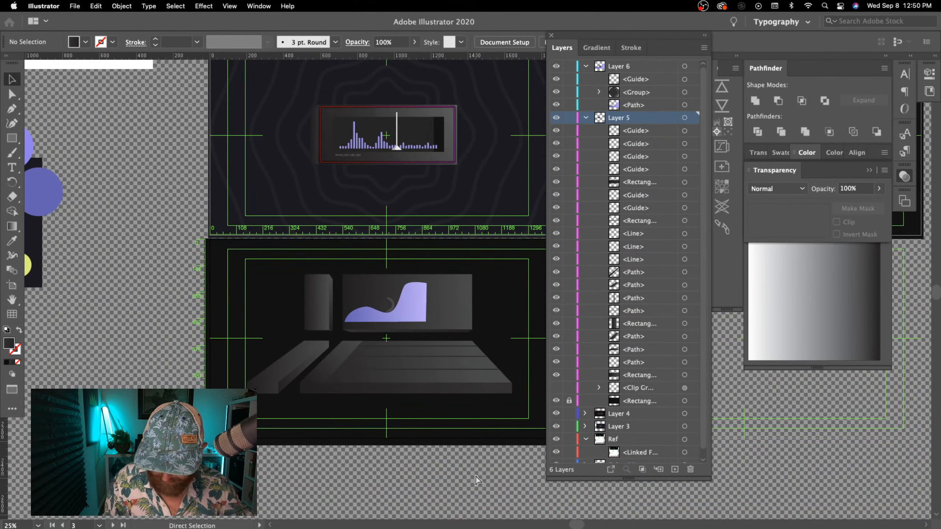
{"action": "key", "text": "super+="}
{"action": "left_click_drag", "start_coordinate": [476, 477], "coordinate": [385, 456]}
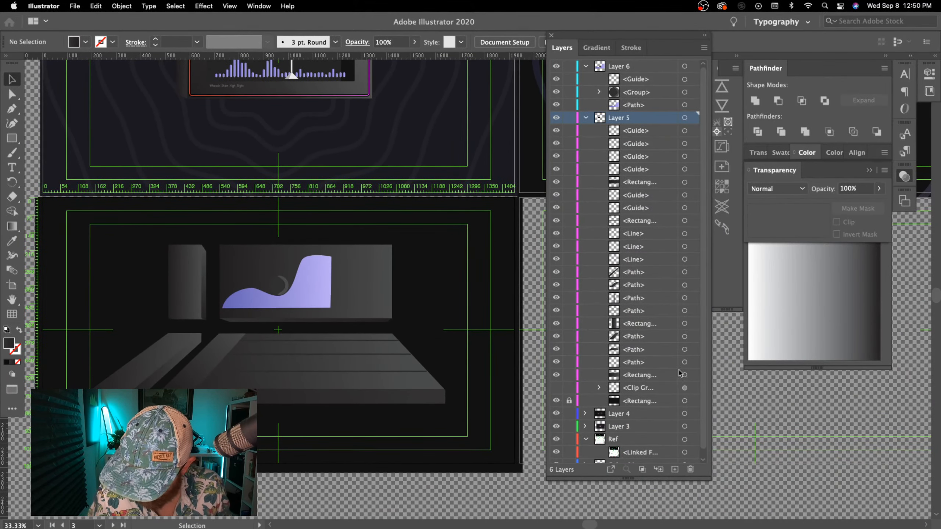
{"action": "left_click", "coordinate": [556, 388]}
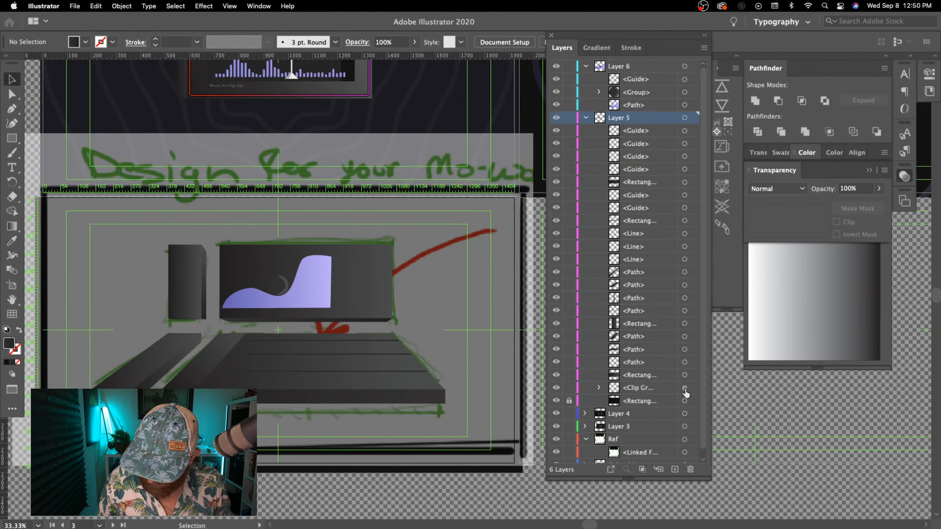
{"action": "left_click", "coordinate": [684, 388]}
{"action": "key", "text": "super+minus"}
{"action": "key", "text": "super+minus"}
{"action": "key", "text": "super+minus"}
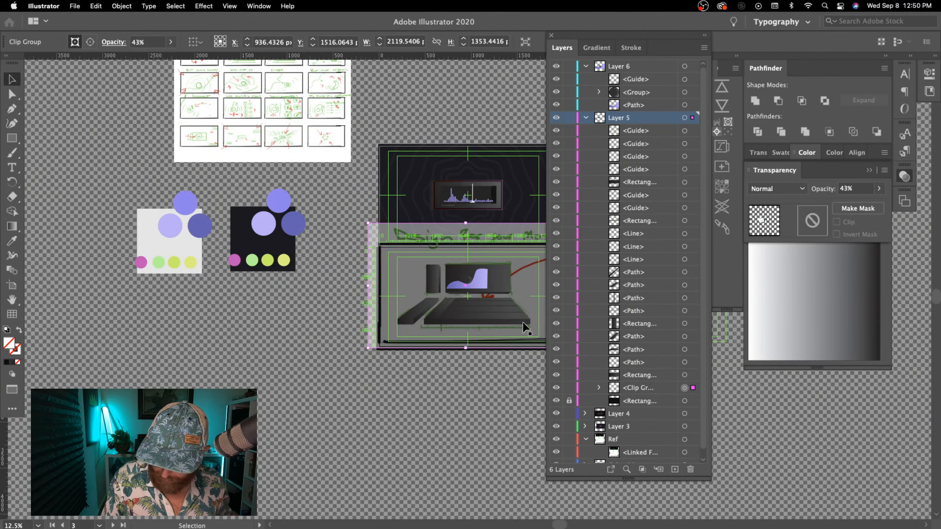
{"action": "mouse_move", "coordinate": [530, 334]}
{"action": "left_mouse_down"}
{"action": "mouse_move", "coordinate": [373, 426]}
{"action": "mouse_move", "coordinate": [319, 434]}
{"action": "mouse_move", "coordinate": [314, 410]}
{"action": "left_mouse_up"}
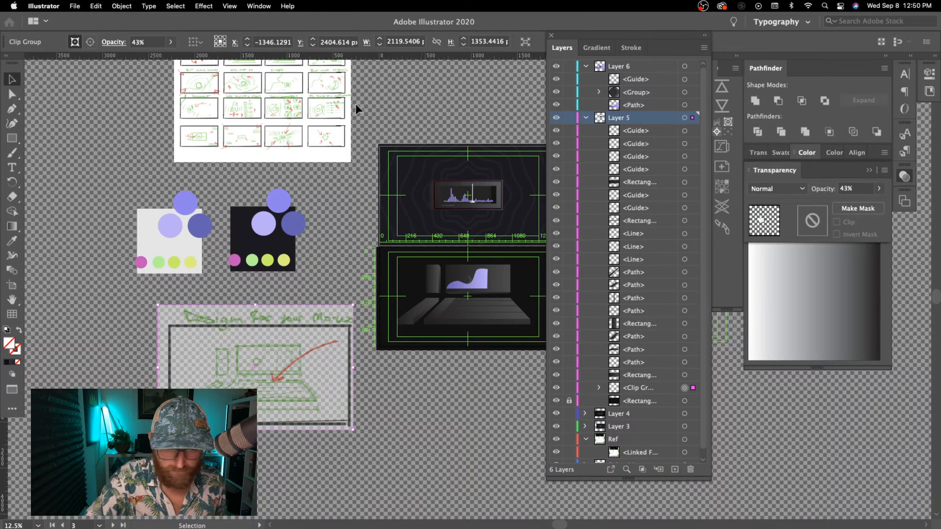
- Set the sketch reference's opacity to 100% and deselect it
{"action": "left_click", "coordinate": [171, 42]}
{"action": "left_click_drag", "start_coordinate": [143, 57], "coordinate": [172, 57]}
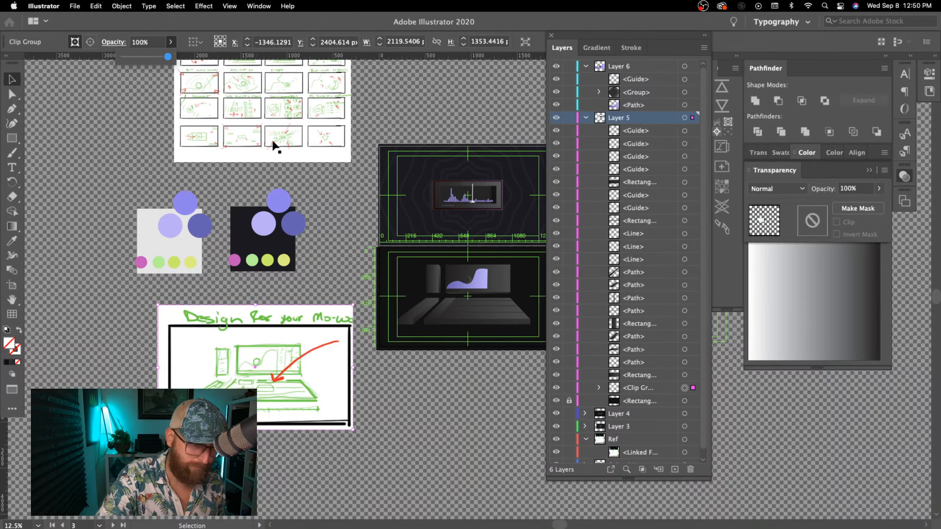
{"action": "left_click", "coordinate": [430, 421]}
{"action": "key", "text": "super+equal"}
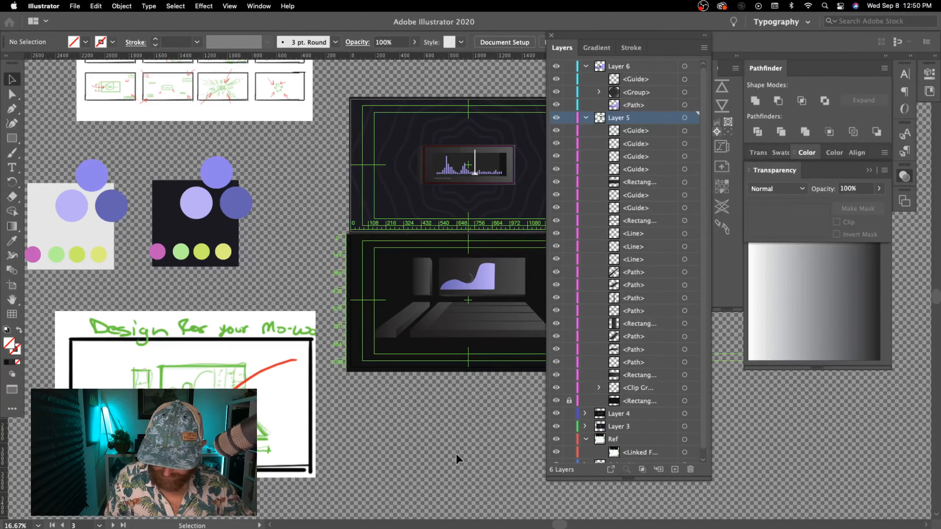
- Draw a three-point Pen path from about X 898, Y 1648 px down the large slab and over its front edge to X 774, Y 1957 px
{"action": "left_click_drag", "start_coordinate": [456, 452], "coordinate": [418, 447]}
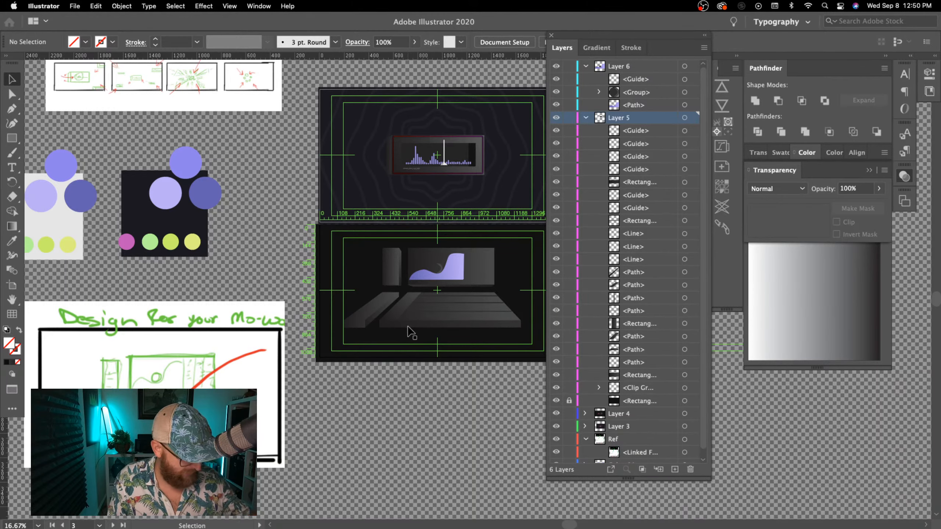
{"action": "key", "text": "super+equal"}
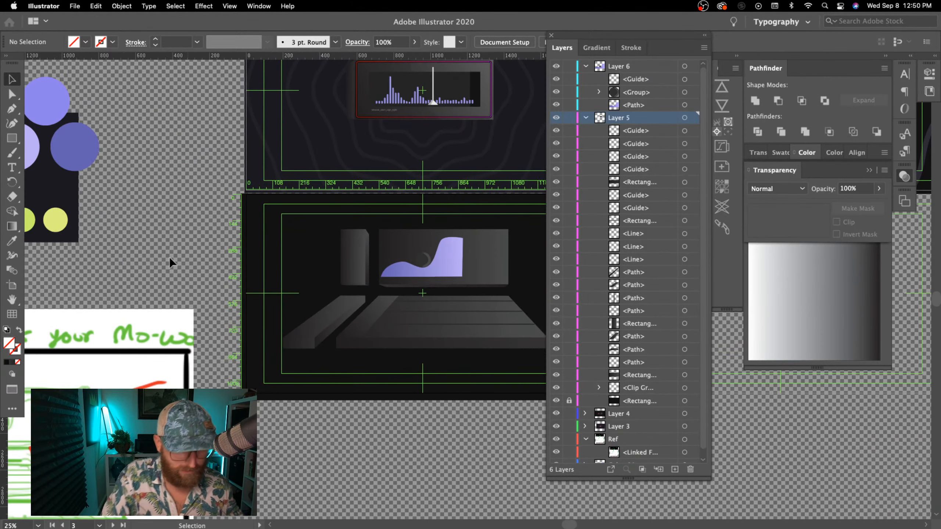
{"action": "left_click", "coordinate": [12, 109]}
{"action": "key", "text": "super+equal"}
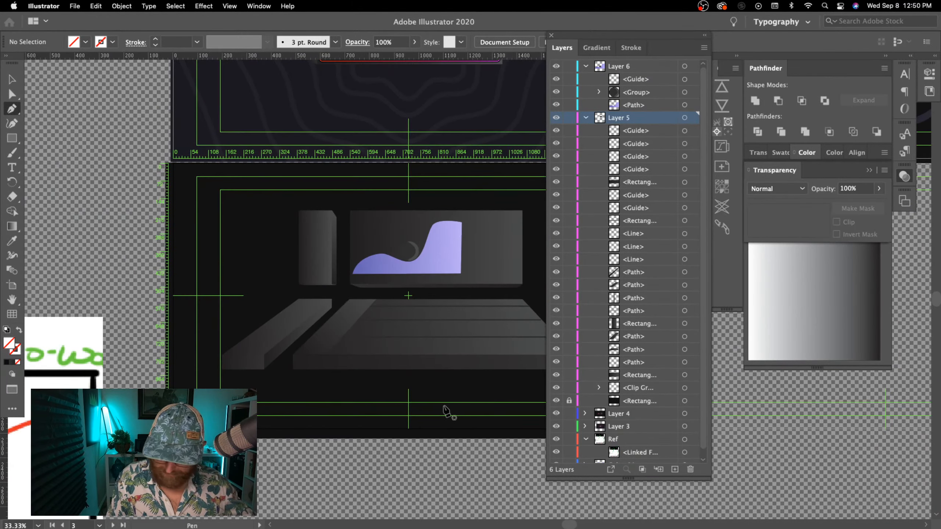
{"action": "left_click_drag", "start_coordinate": [409, 434], "coordinate": [399, 427]}
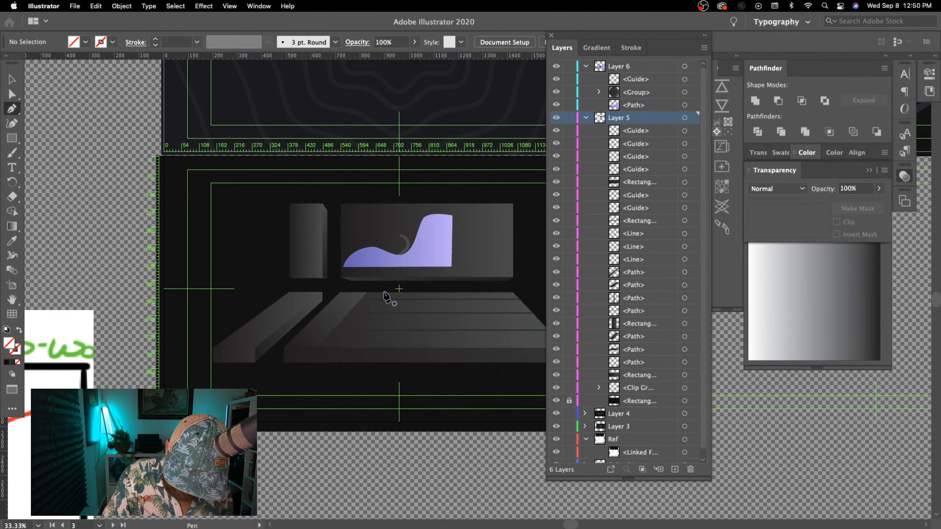
{"action": "left_click", "coordinate": [384, 291]}
{"action": "left_click", "coordinate": [353, 348]}
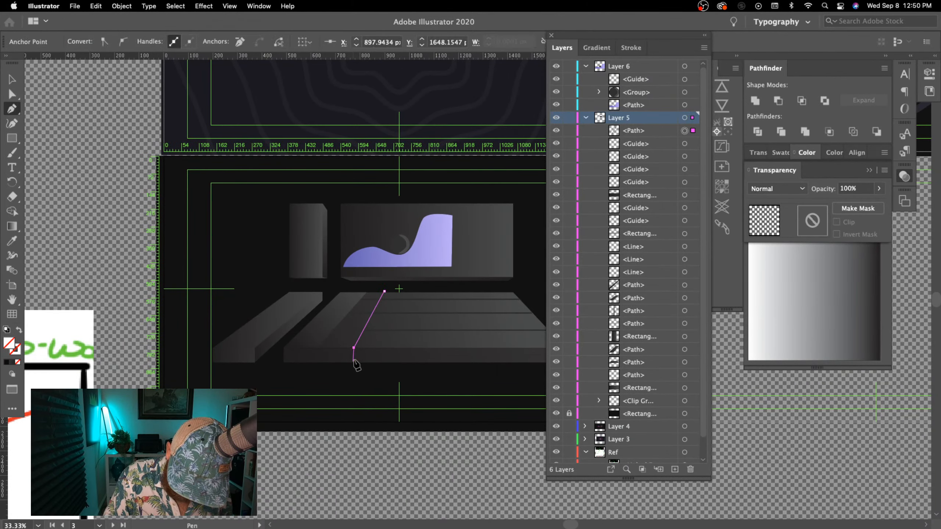
{"action": "left_click", "coordinate": [354, 367]}
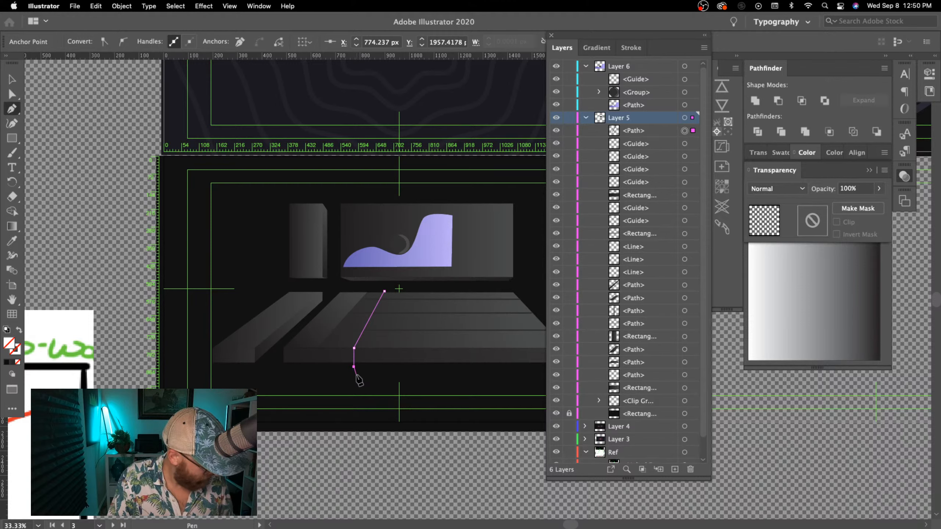
- Give the new path no fill and a light grey C9C9C9 stroke
{"action": "key", "text": "v"}
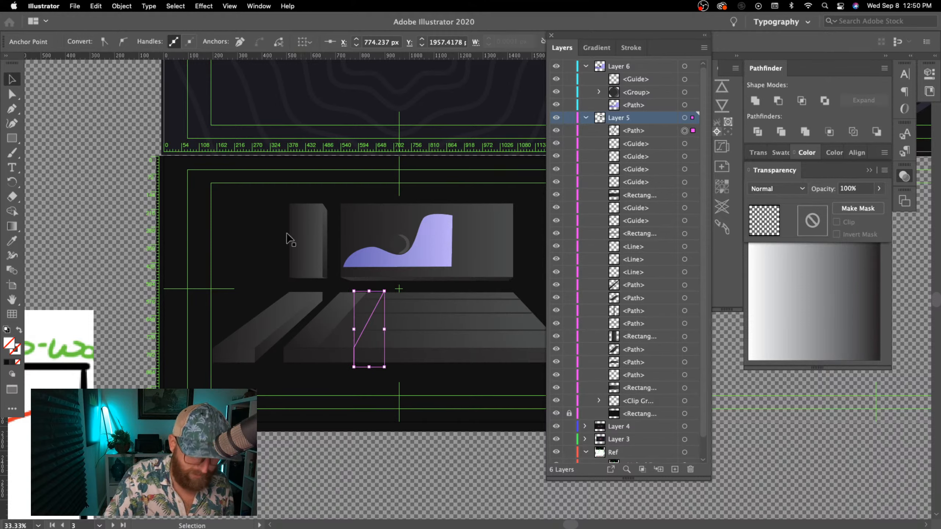
{"action": "left_click", "coordinate": [6, 363]}
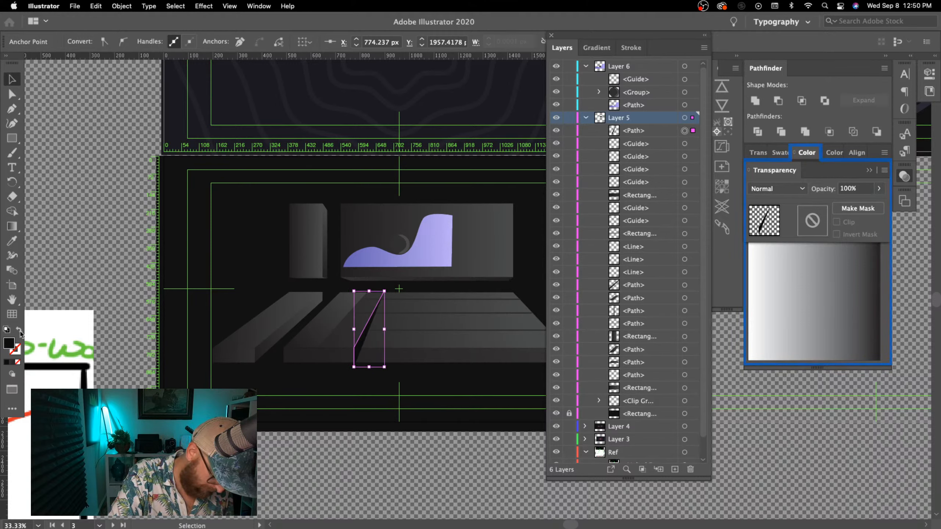
{"action": "left_click", "coordinate": [20, 331]}
{"action": "double_click", "coordinate": [15, 349]}
{"action": "type", "text": "c9c9c9"}
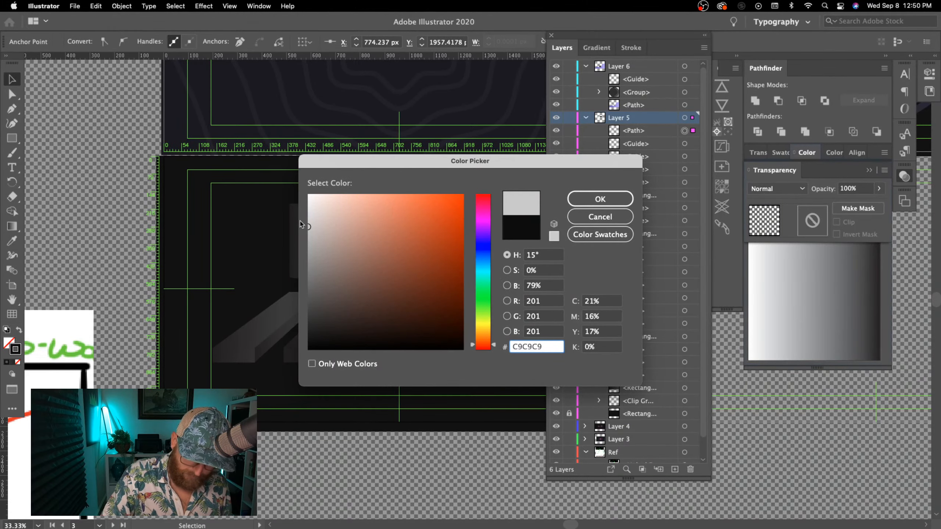
{"action": "left_click", "coordinate": [585, 199]}
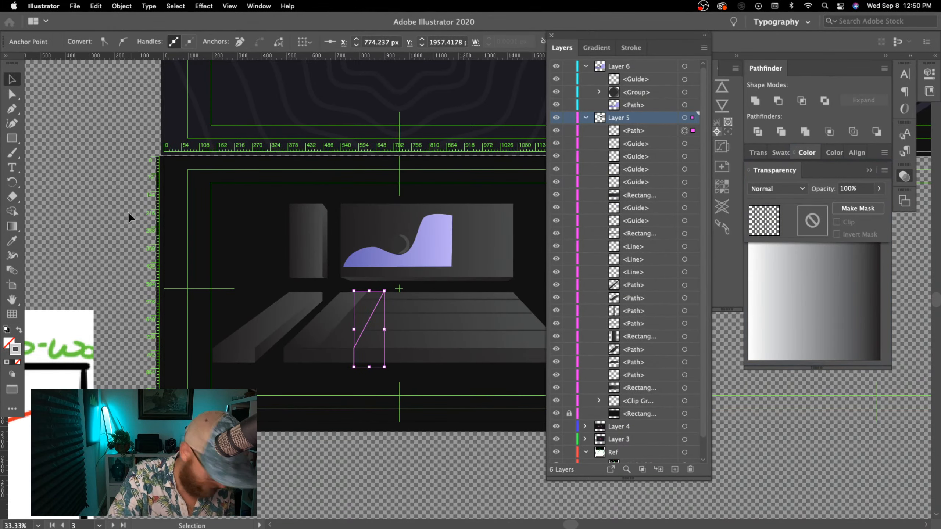
- Set the light grey dividing path's stroke weight to 4 pt and deselect it
{"action": "left_click", "coordinate": [125, 200]}
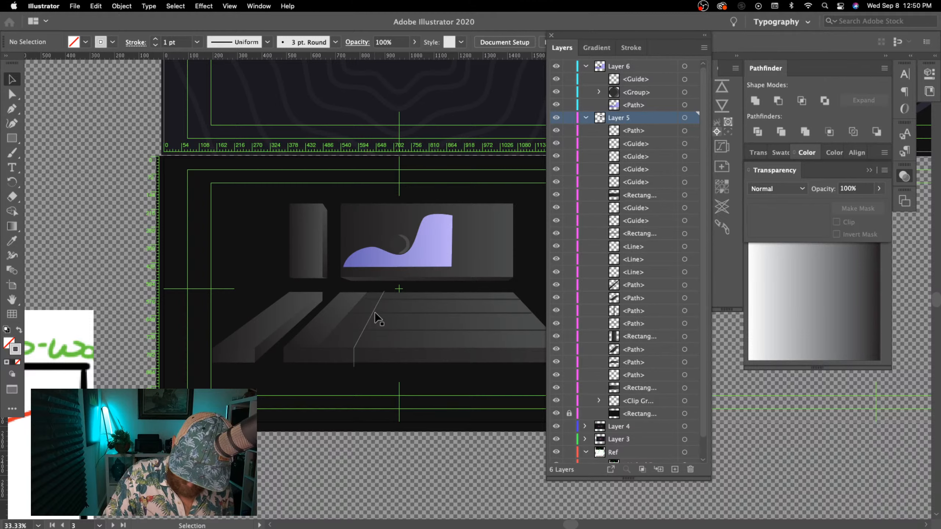
{"action": "left_click", "coordinate": [375, 312]}
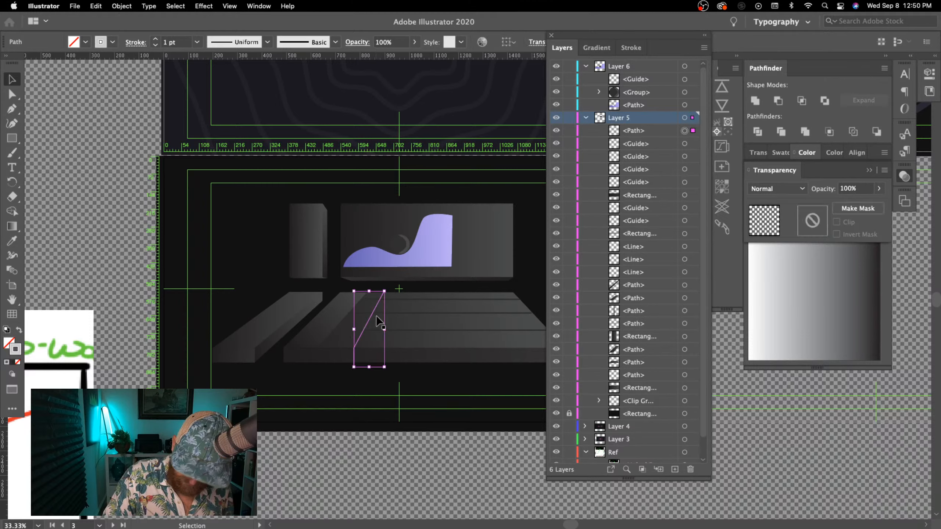
{"action": "left_click", "coordinate": [156, 39]}
{"action": "left_click", "coordinate": [156, 39]}
{"action": "left_click", "coordinate": [422, 466]}
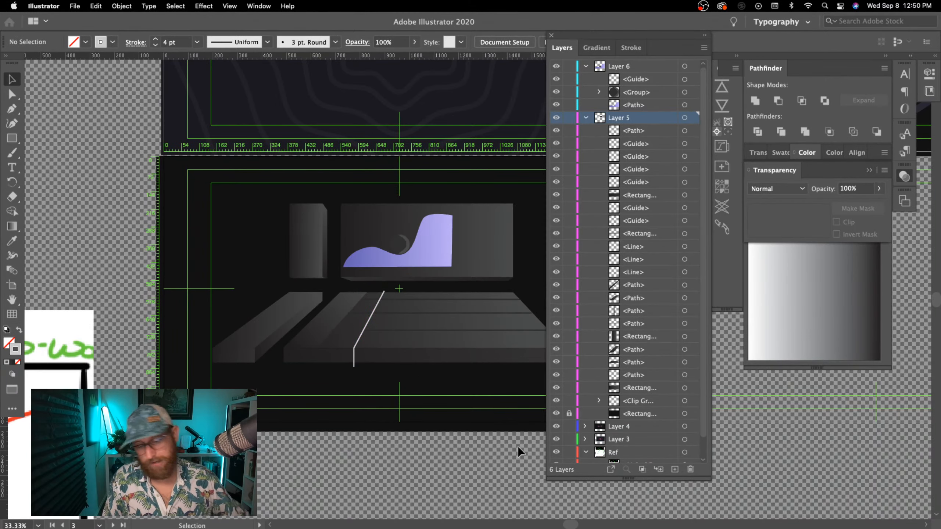
- Shift the dividing path's two lower anchor points left so its diagonal slants further across the large slab
{"action": "key", "text": "a"}
{"action": "left_click", "coordinate": [354, 348]}
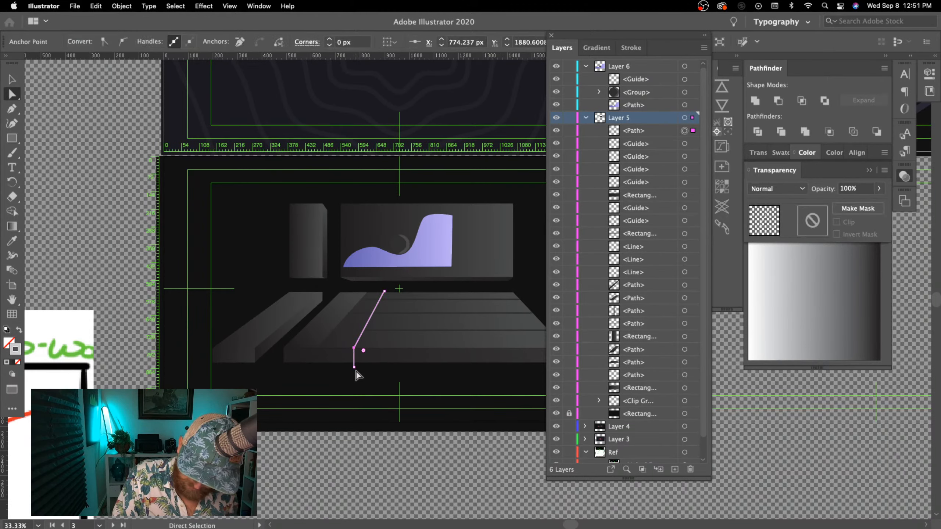
{"action": "left_click", "coordinate": [354, 366], "text": "shift"}
{"action": "key", "text": "shift+Left"}
{"action": "key", "text": "shift+Left"}
{"action": "key", "text": "shift+Left"}
{"action": "key", "text": "shift+Left"}
{"action": "key", "text": "shift+Left"}
{"action": "key", "text": "shift+Left"}
{"action": "key", "text": "shift+Left"}
{"action": "key", "text": "shift+Left"}
{"action": "key", "text": "shift+Left"}
{"action": "key", "text": "shift+Left"}
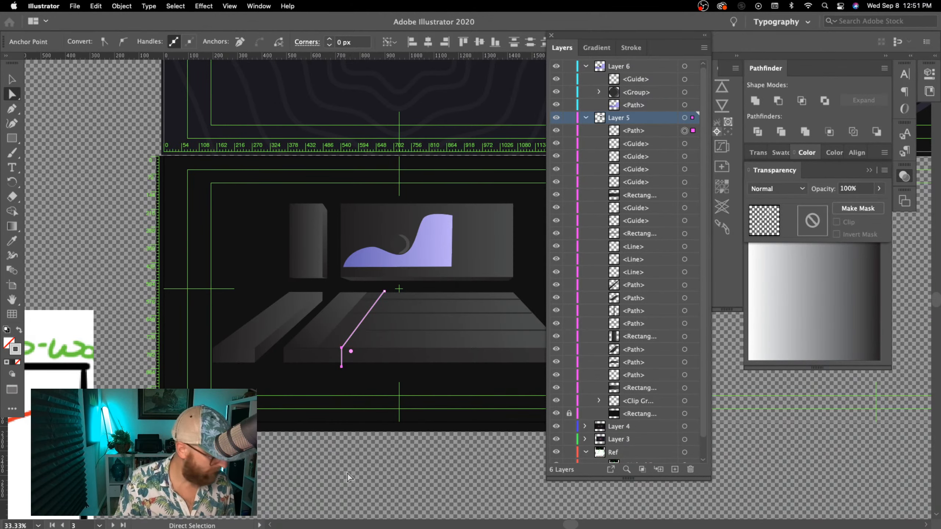
{"action": "key", "text": "v"}
{"action": "left_click", "coordinate": [351, 459]}
- Move the whole dividing path right across the large slab until its upper end nears the slab's back right corner
{"action": "left_click", "coordinate": [356, 334]}
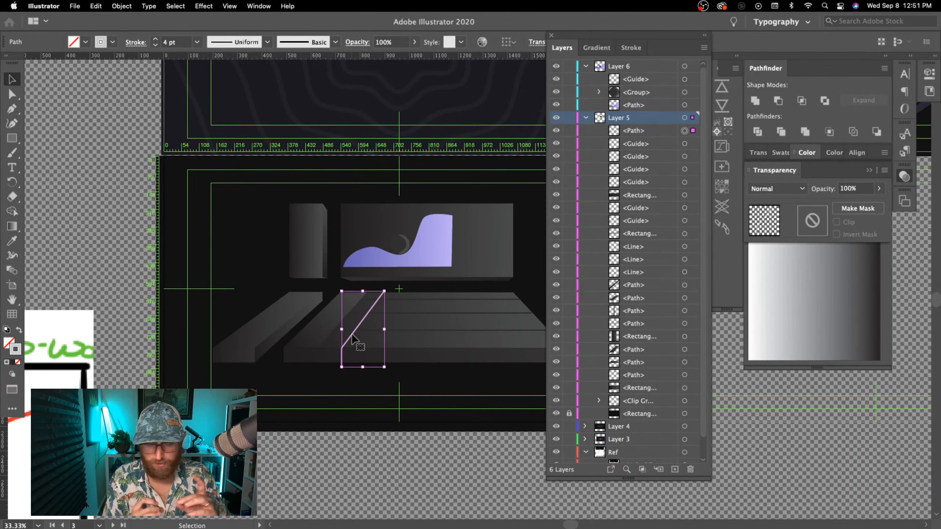
{"action": "key", "text": "shift+Right"}
{"action": "key", "text": "shift+Right"}
{"action": "key", "text": "shift+Right"}
{"action": "key", "text": "shift+Right"}
{"action": "key", "text": "shift+Right"}
{"action": "key", "text": "shift+Right"}
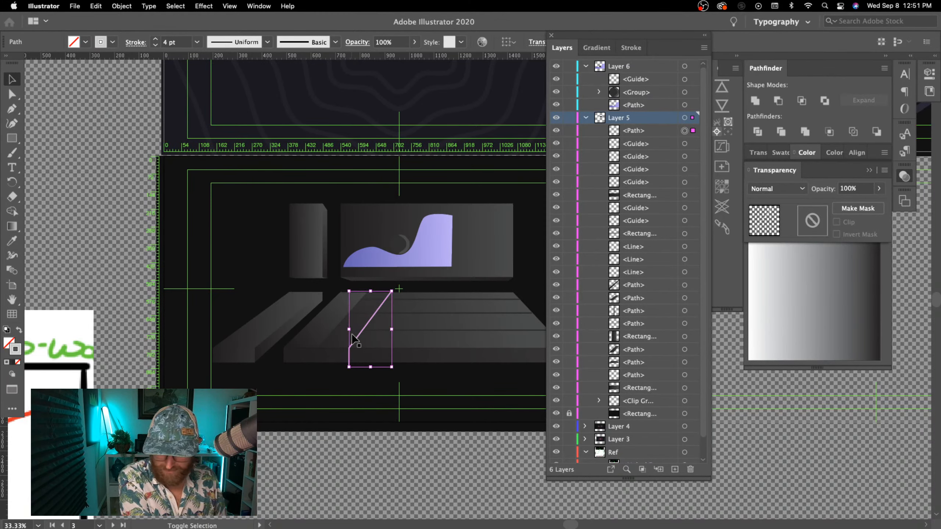
{"action": "key", "text": "shift+Right"}
{"action": "key", "text": "shift+Right"}
{"action": "key", "text": "shift+Right"}
{"action": "key", "text": "shift+Right"}
{"action": "key", "text": "shift+Right"}
{"action": "key", "text": "shift+Right"}
{"action": "key", "text": "shift+Right"}
{"action": "key", "text": "shift+Right"}
{"action": "key", "text": "shift+Right"}
{"action": "key", "text": "shift+Right"}
{"action": "key", "text": "shift+Right"}
{"action": "key", "text": "shift+Right"}
{"action": "key", "text": "shift+Right"}
{"action": "key", "text": "shift+Right"}
{"action": "key", "text": "shift+Right"}
{"action": "key", "text": "shift+Right"}
{"action": "key", "text": "shift+Right"}
{"action": "key", "text": "shift+Right"}
{"action": "key", "text": "shift+Right"}
{"action": "key", "text": "shift+Right"}
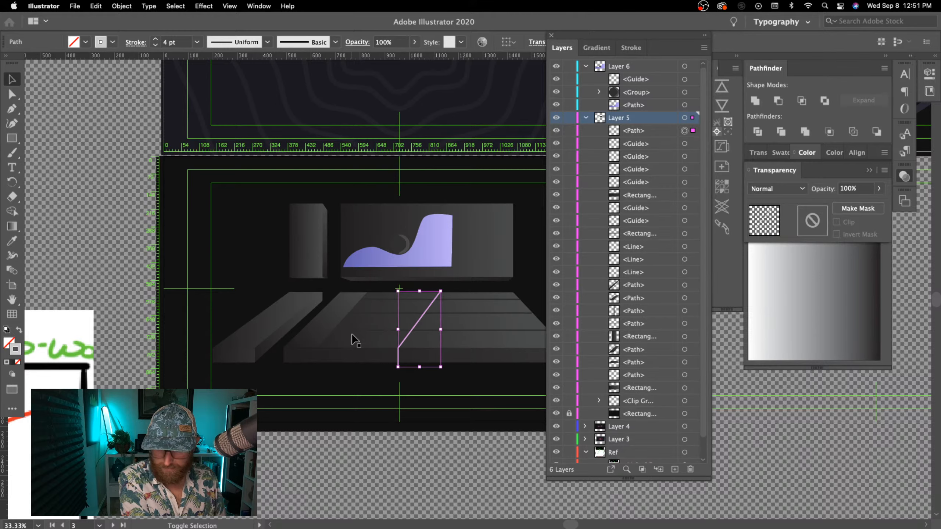
{"action": "key", "text": "shift+Right"}
{"action": "key", "text": "shift+Right"}
{"action": "key", "text": "shift+Right"}
{"action": "key", "text": "shift+Right"}
{"action": "key", "text": "shift+Right"}
{"action": "key", "text": "shift+Right"}
{"action": "key", "text": "shift+Right"}
{"action": "key", "text": "shift+Right"}
{"action": "key", "text": "shift+Right"}
{"action": "key", "text": "shift+Right"}
{"action": "key", "text": "shift+Right"}
{"action": "key", "text": "shift+Right"}
{"action": "key", "text": "shift+Right"}
{"action": "key", "text": "shift+Right"}
{"action": "key", "text": "shift+Right"}
{"action": "key", "text": "shift+Right"}
{"action": "key", "text": "shift+Right"}
{"action": "key", "text": "shift+Right"}
{"action": "key", "text": "shift+Right"}
{"action": "key", "text": "shift+Right"}
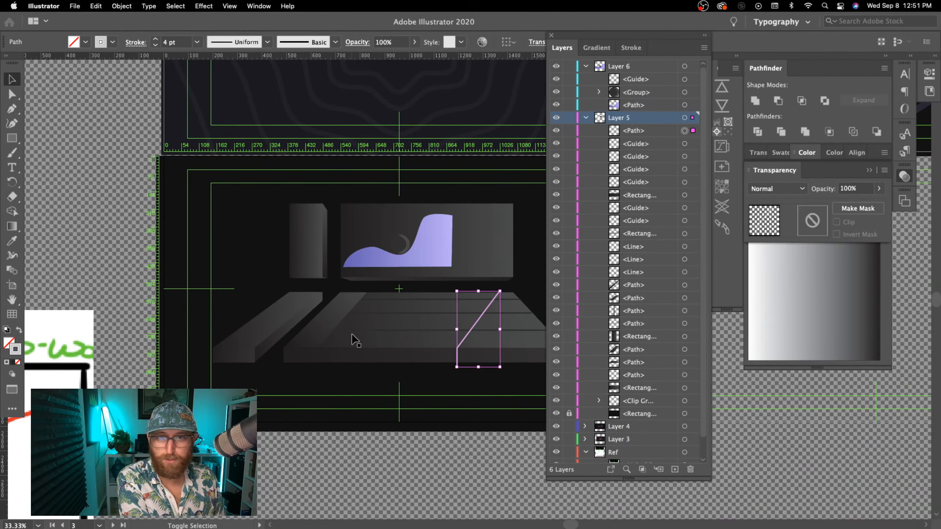
- Shift the path's two lower anchor points right so its diagonal runs parallel to the slab's right edge
{"action": "scroll", "coordinate": [370, 352], "scroll_direction": "right", "scroll_amount": 5}
{"action": "key", "text": "s"}
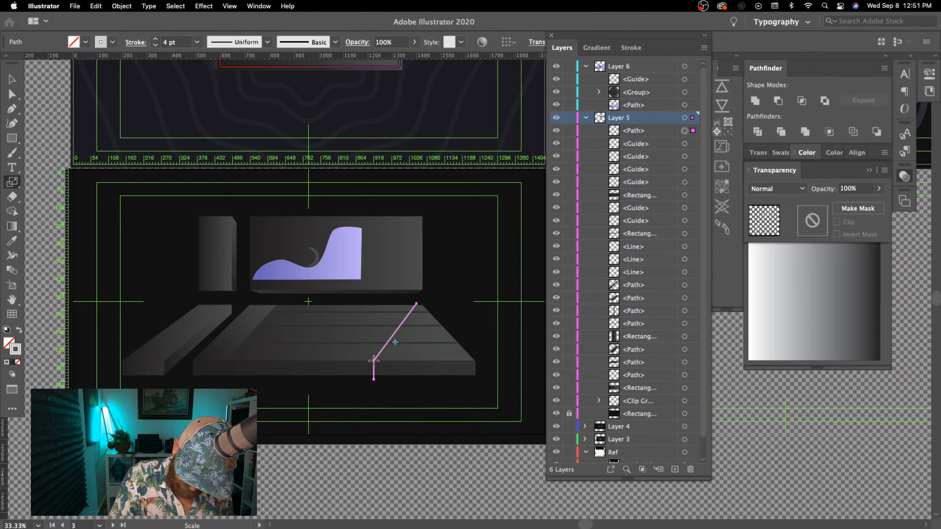
{"action": "key", "text": "a"}
{"action": "left_click", "coordinate": [374, 361]}
{"action": "left_click", "coordinate": [374, 379], "text": "shift"}
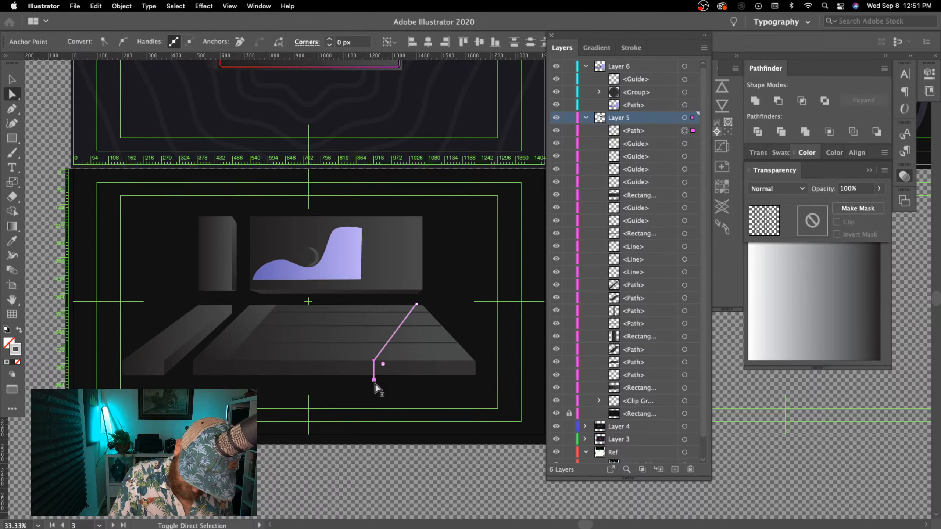
{"action": "left_click_drag", "start_coordinate": [375, 380], "coordinate": [467, 406]}
{"action": "key", "text": "v"}
{"action": "left_click", "coordinate": [431, 488]}
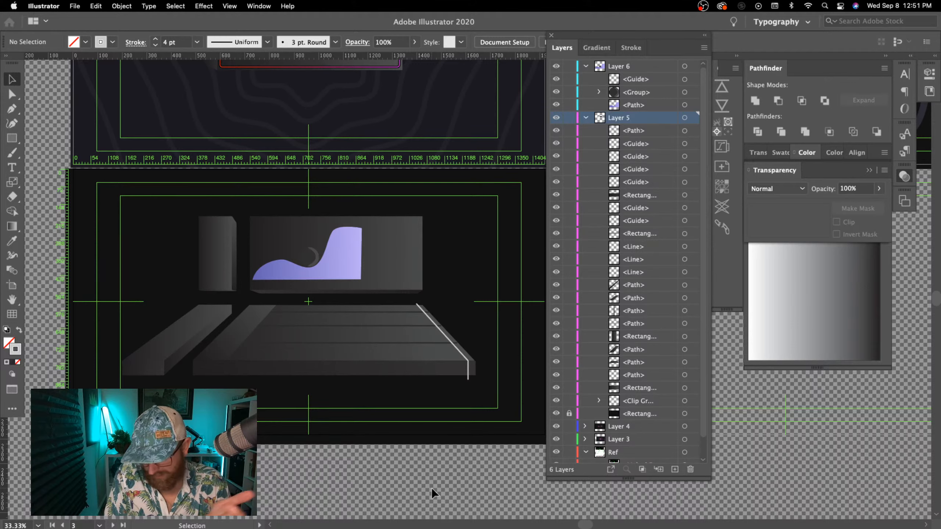
- Move the dividing path toward the slab's middle and align its lower anchor points beneath the upper one to make it vertical
{"action": "key", "text": "a"}
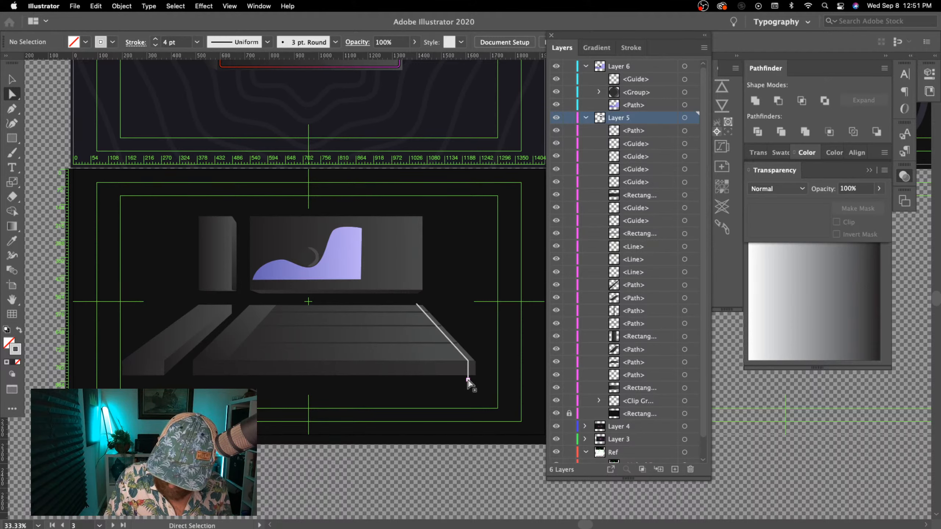
{"action": "left_click", "coordinate": [469, 361]}
{"action": "left_click", "coordinate": [470, 363], "text": "shift"}
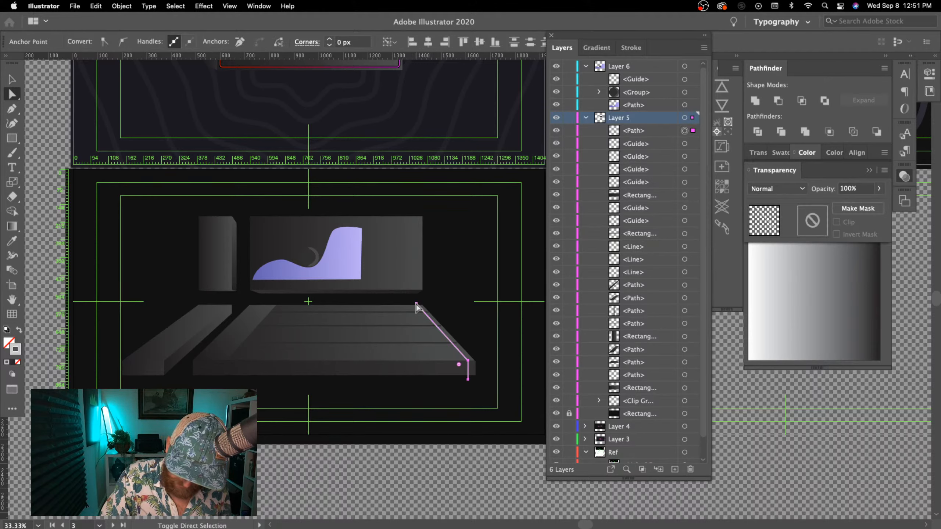
{"action": "left_click_drag", "start_coordinate": [417, 307], "coordinate": [340, 308]}
{"action": "left_click", "coordinate": [391, 379]}
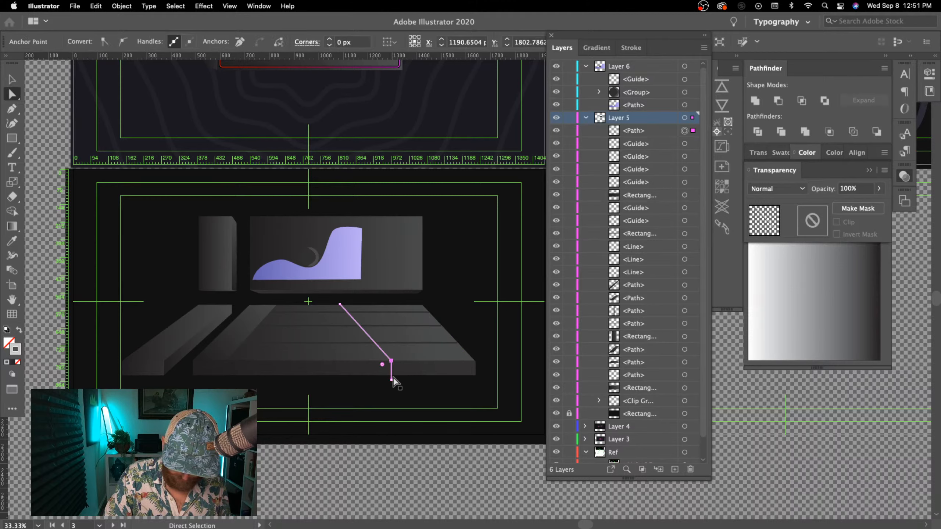
{"action": "left_click_drag", "start_coordinate": [391, 380], "coordinate": [340, 393]}
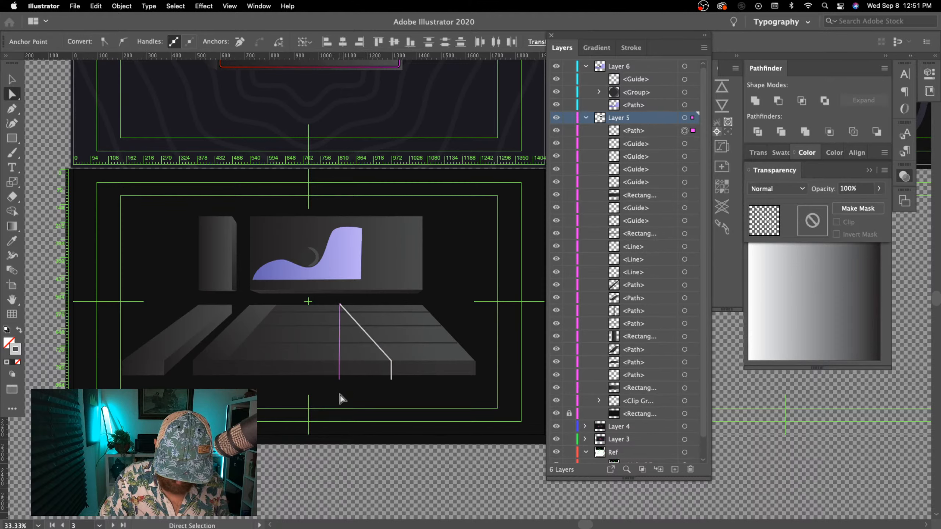
{"action": "left_click", "coordinate": [415, 407]}
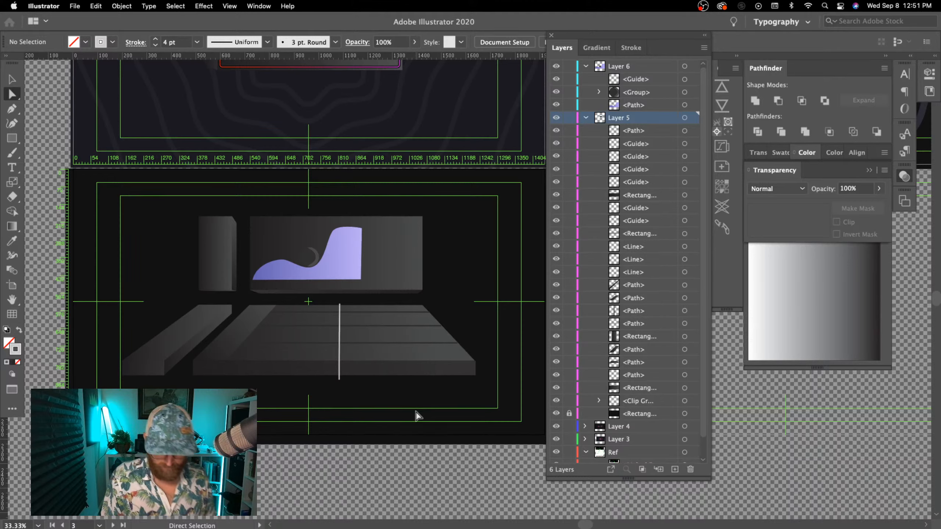
- Reshape the path to run beside the slab's left dividing edge, placing its upper anchor at about X 857, Y 1641 px
{"action": "left_click_drag", "start_coordinate": [339, 363], "coordinate": [235, 387]}
{"action": "left_click_drag", "start_coordinate": [340, 304], "coordinate": [289, 305]}
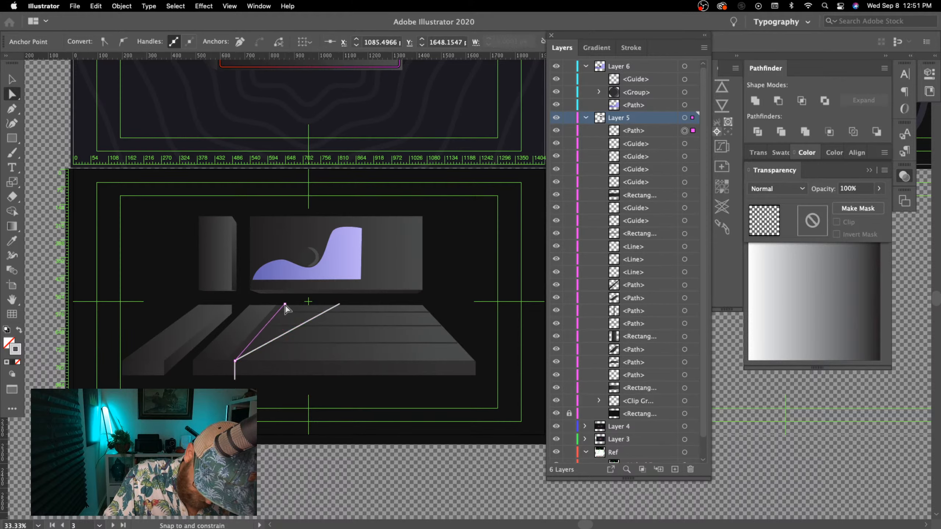
{"action": "left_click_drag", "start_coordinate": [285, 304], "coordinate": [285, 304]}
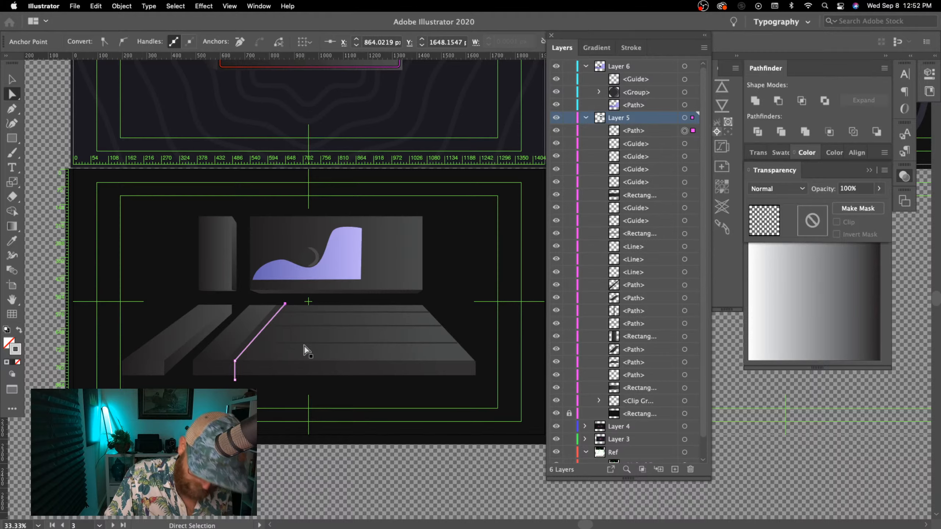
{"action": "key", "text": "v"}
{"action": "left_click", "coordinate": [354, 417]}
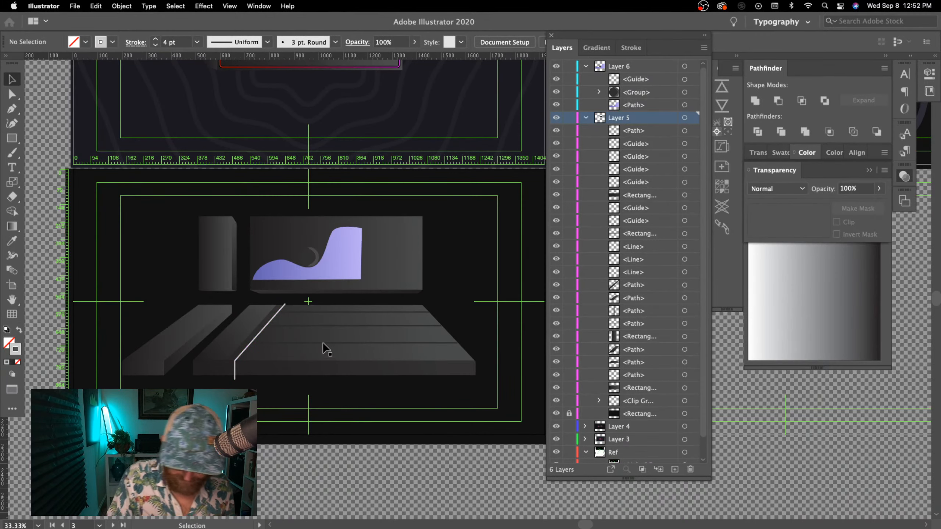
{"action": "key", "text": "a"}
{"action": "left_click", "coordinate": [285, 304]}
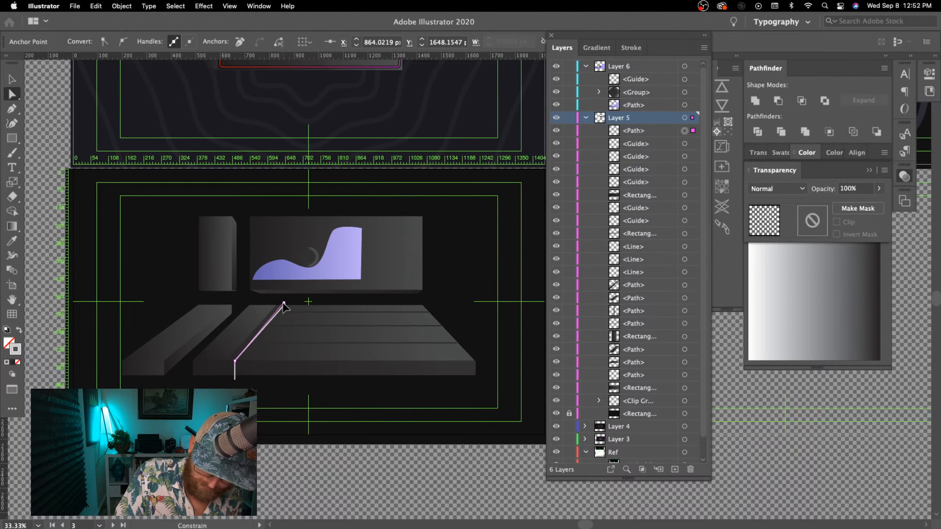
{"action": "left_click_drag", "start_coordinate": [283, 303], "coordinate": [282, 302]}
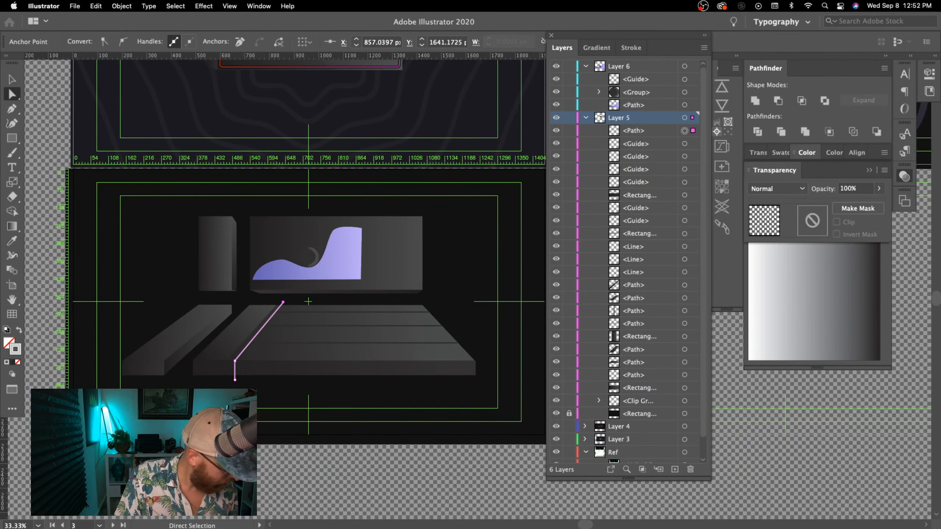
{"action": "left_click", "coordinate": [340, 420]}
- Examine the storyboard sketch beside the artboard and compare its slab lines with the artwork
{"action": "key", "text": "super+minus"}
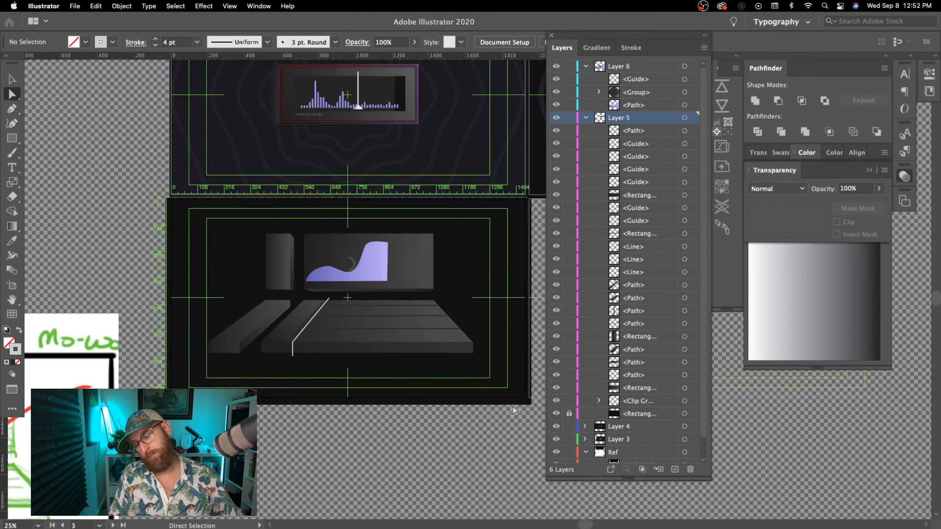
{"action": "key", "text": "super+plus"}
{"action": "key", "text": "super+plus"}
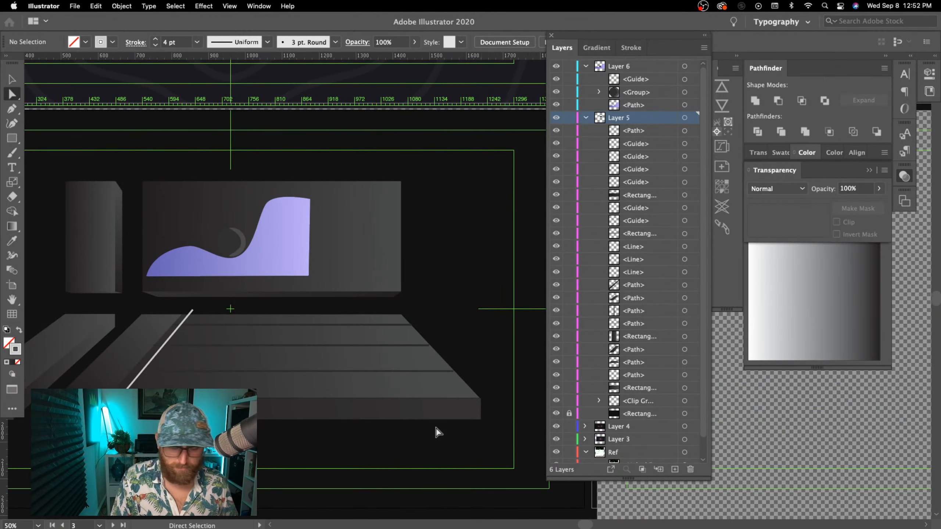
{"action": "scroll", "coordinate": [438, 432], "scroll_direction": "left", "scroll_amount": 5}
{"action": "scroll", "coordinate": [438, 432], "scroll_direction": "down", "scroll_amount": 2}
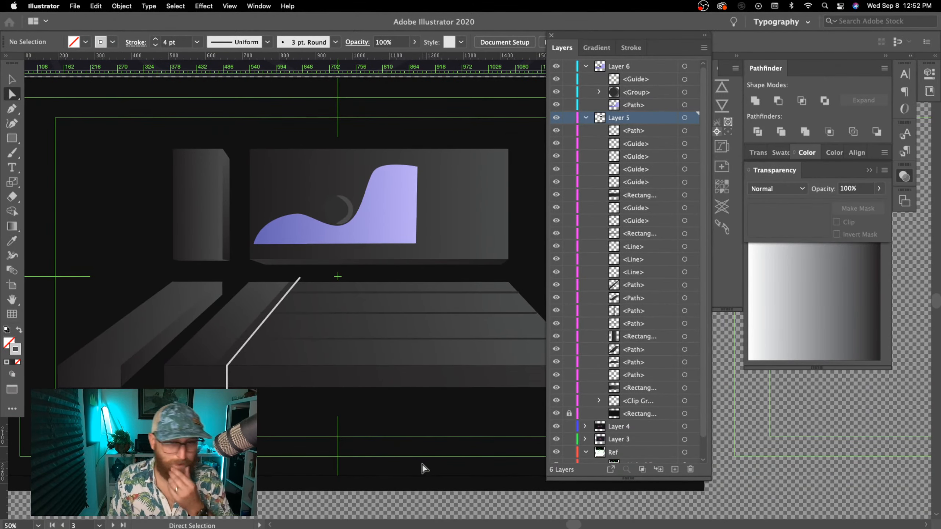
{"action": "left_click_drag", "start_coordinate": [283, 432], "coordinate": [402, 412]}
{"action": "mouse_move", "coordinate": [230, 430]}
{"action": "left_mouse_down"}
{"action": "mouse_move", "coordinate": [533, 407]}
{"action": "mouse_move", "coordinate": [439, 368]}
{"action": "mouse_move", "coordinate": [416, 389]}
{"action": "mouse_move", "coordinate": [176, 450]}
{"action": "left_mouse_up"}
{"action": "key", "text": "super+minus"}
{"action": "key", "text": "super+minus"}
{"action": "left_click_drag", "start_coordinate": [278, 428], "coordinate": [542, 353]}
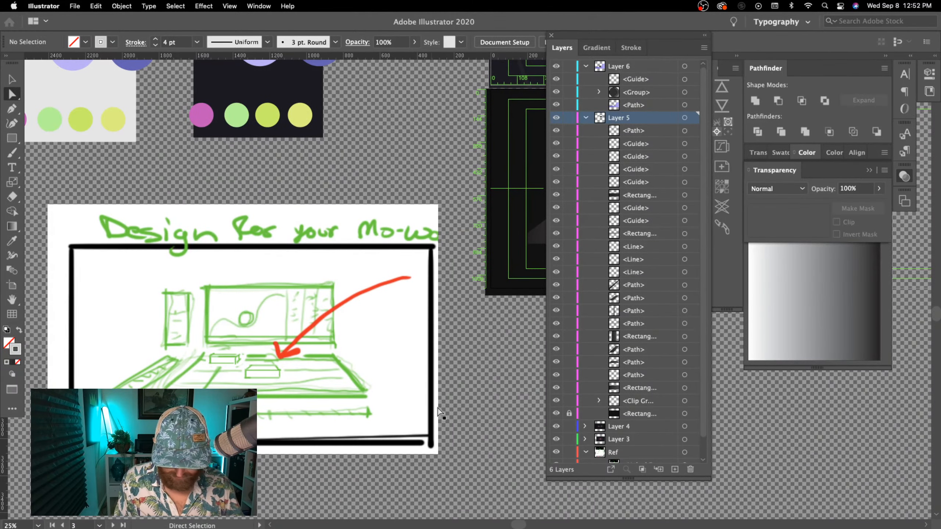
{"action": "left_click_drag", "start_coordinate": [480, 398], "coordinate": [151, 478]}
{"action": "key", "text": "super+plus"}
{"action": "key", "text": "super+plus"}
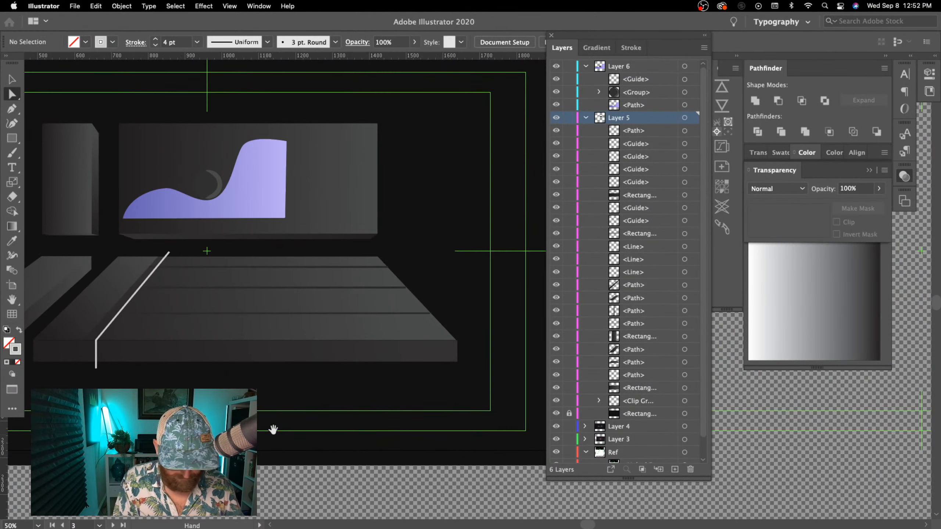
{"action": "left_click_drag", "start_coordinate": [273, 429], "coordinate": [414, 399]}
- Draw a horizontal line segment below the large slab at about Y 1999 px and extend its right end to about X 1639 px
{"action": "left_click", "coordinate": [12, 139]}
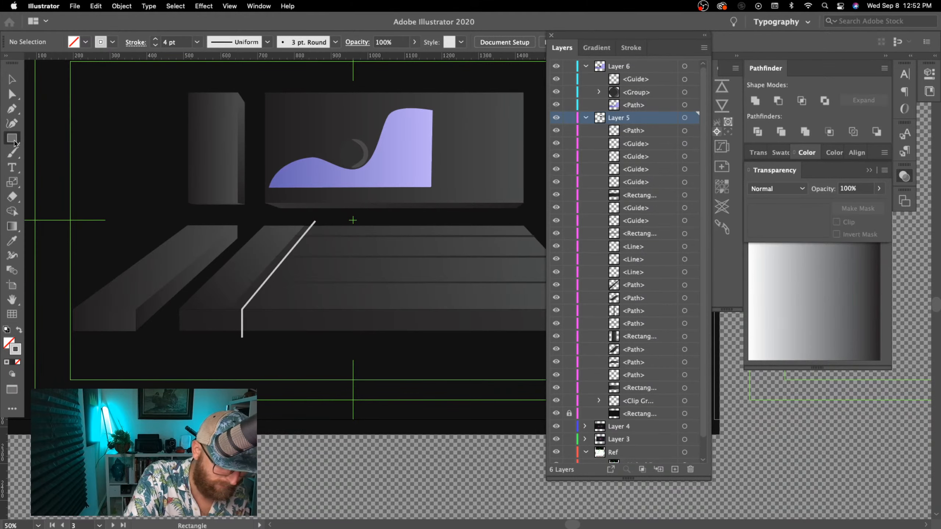
{"action": "left_click_drag", "start_coordinate": [14, 143], "coordinate": [55, 196]}
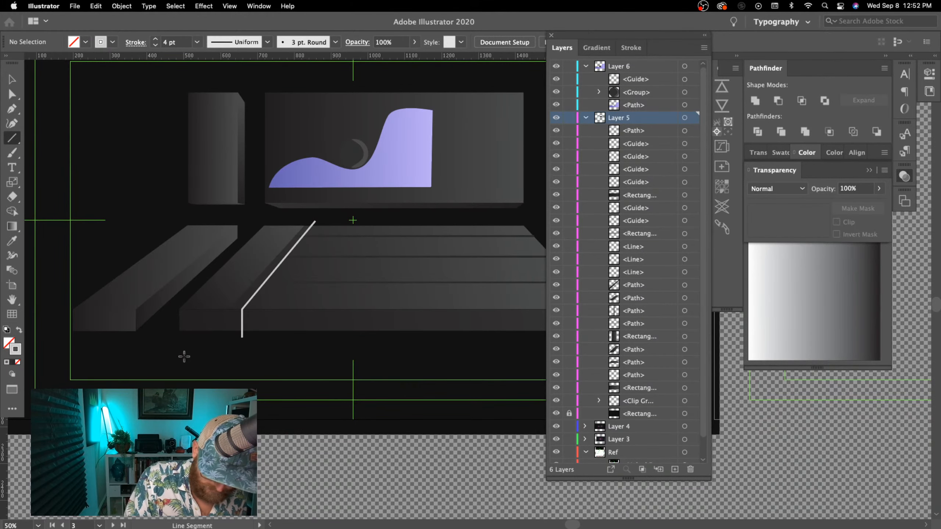
{"action": "mouse_move", "coordinate": [175, 352]}
{"action": "left_mouse_down"}
{"action": "mouse_move", "coordinate": [275, 373]}
{"action": "mouse_move", "coordinate": [553, 403]}
{"action": "left_mouse_up"}
{"action": "left_click_drag", "start_coordinate": [396, 425], "coordinate": [305, 433]}
{"action": "key", "text": "a"}
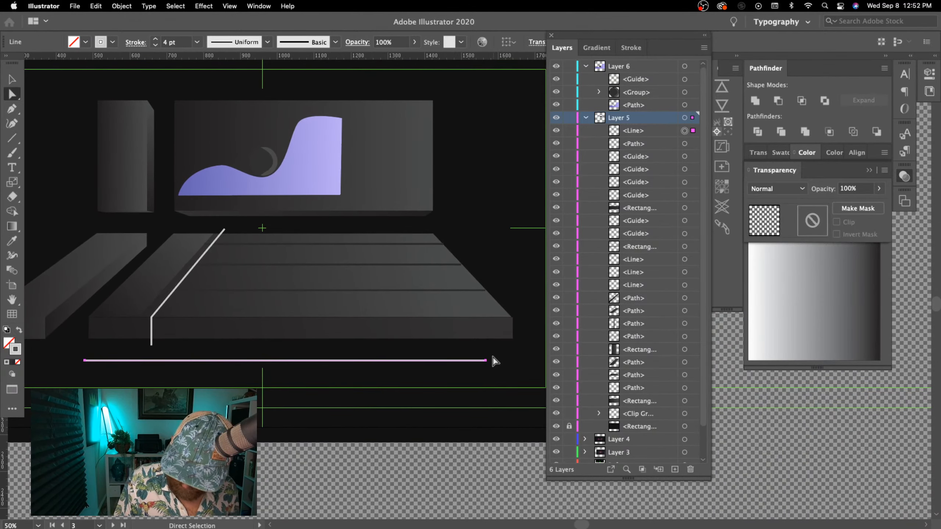
{"action": "left_click_drag", "start_coordinate": [486, 361], "coordinate": [513, 360]}
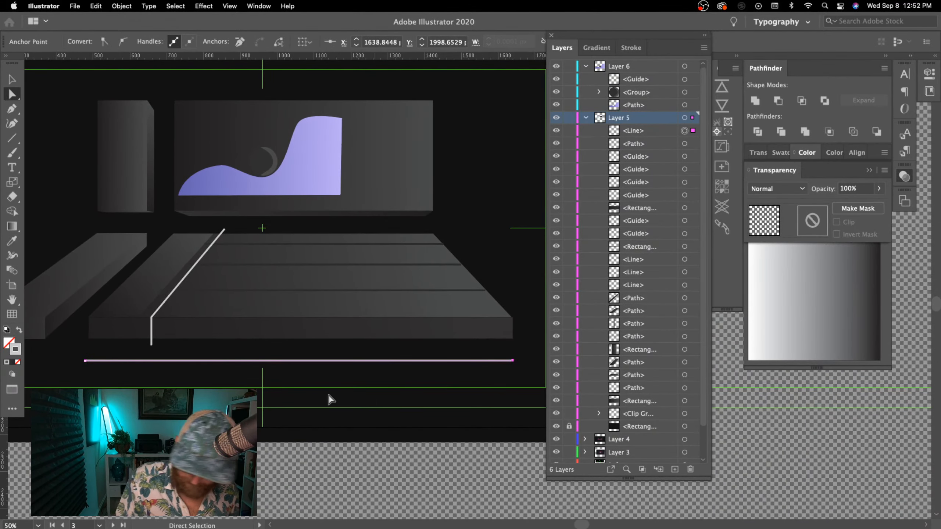
{"action": "left_click", "coordinate": [84, 360]}
{"action": "left_click", "coordinate": [123, 379]}
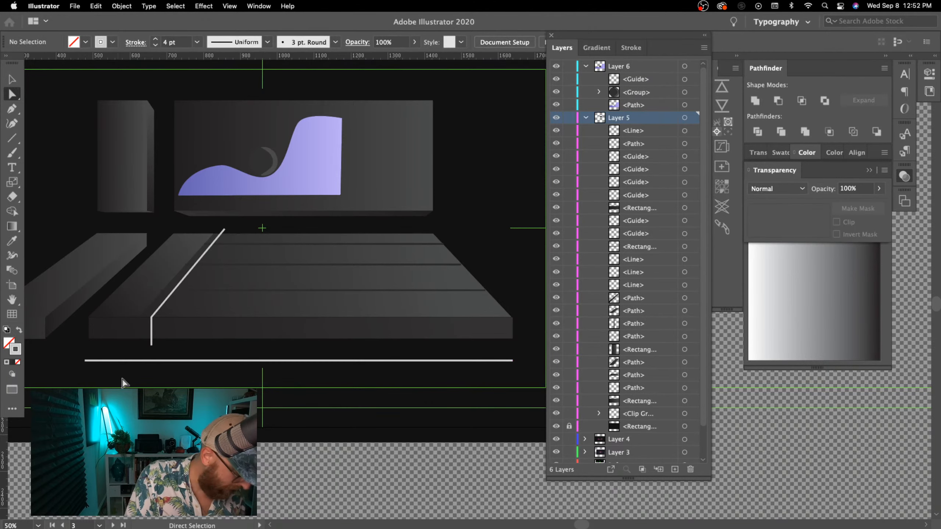
- Show the guides, add vertical guides at the slab's front left and right edges, and select the horizontal line's left endpoint
{"action": "key", "text": "super+semicolon"}
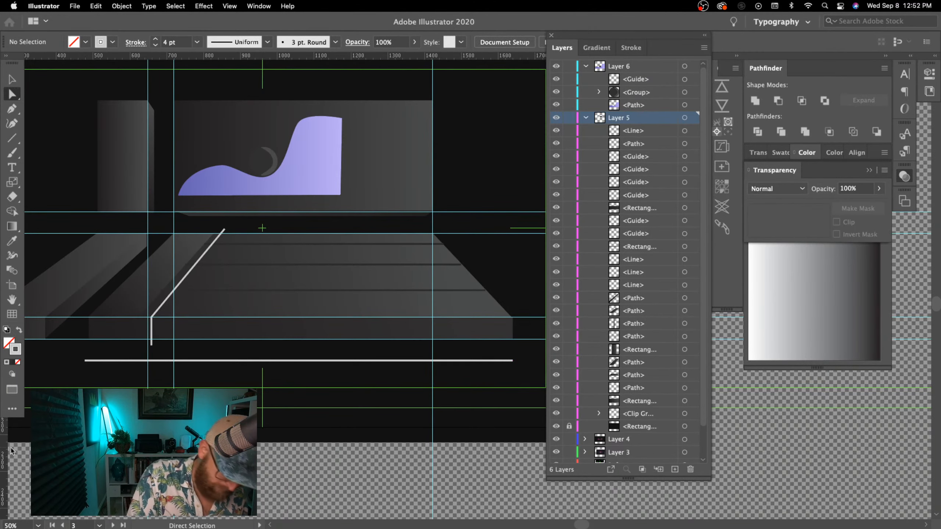
{"action": "left_click_drag", "start_coordinate": [10, 448], "coordinate": [88, 443]}
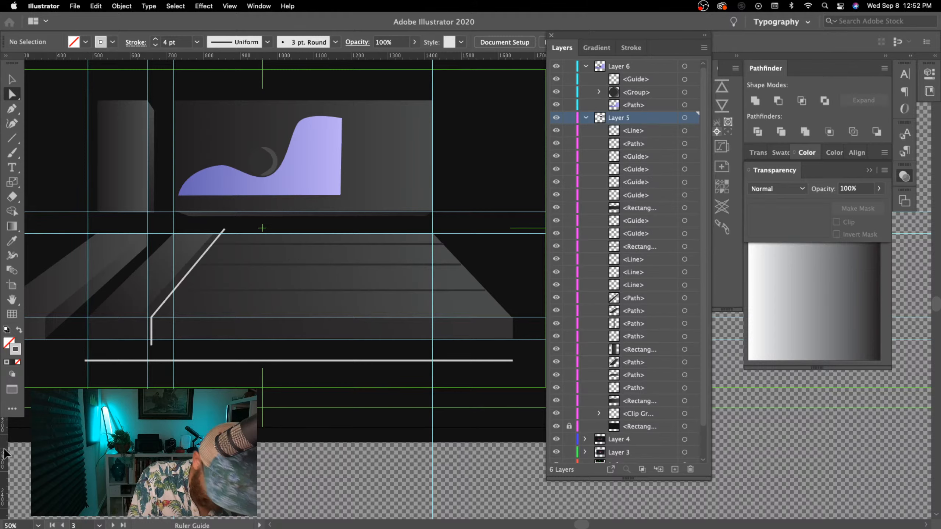
{"action": "left_click_drag", "start_coordinate": [5, 442], "coordinate": [510, 418]}
{"action": "left_click", "coordinate": [85, 360]}
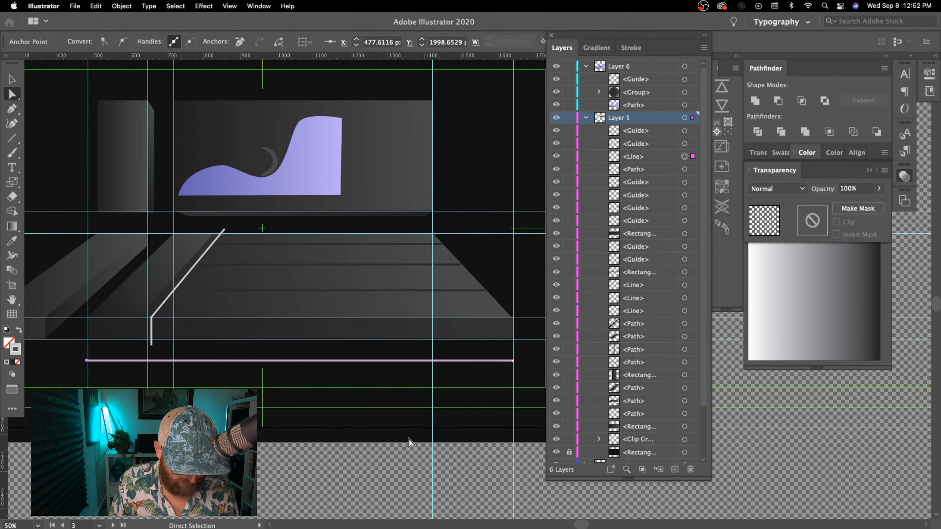
- Align the horizontal line's two endpoints with the vertical guides at the slab's front edges, placing the left end at about X 489 px
{"action": "left_click", "coordinate": [514, 361]}
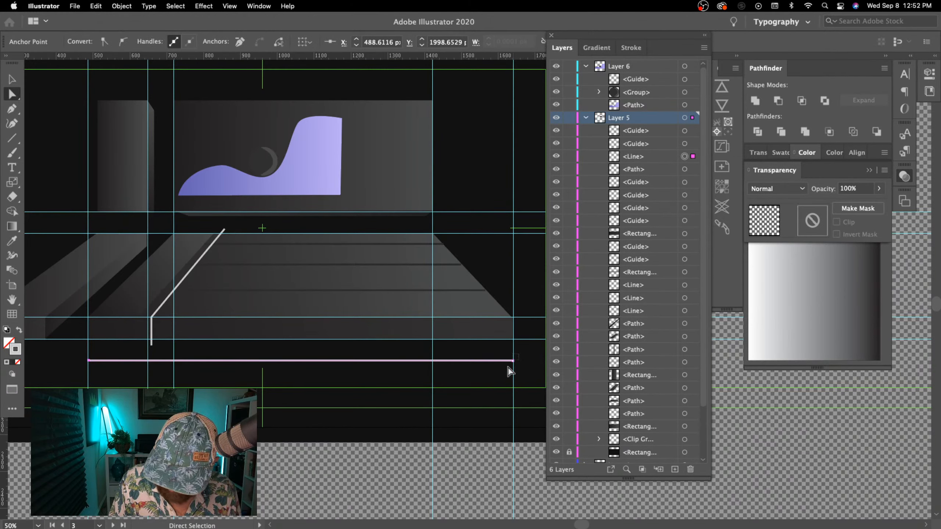
{"action": "left_click", "coordinate": [484, 475]}
{"action": "scroll", "coordinate": [489, 475], "scroll_direction": "down", "scroll_amount": 2}
{"action": "scroll", "coordinate": [488, 479], "scroll_direction": "up", "scroll_amount": 2}
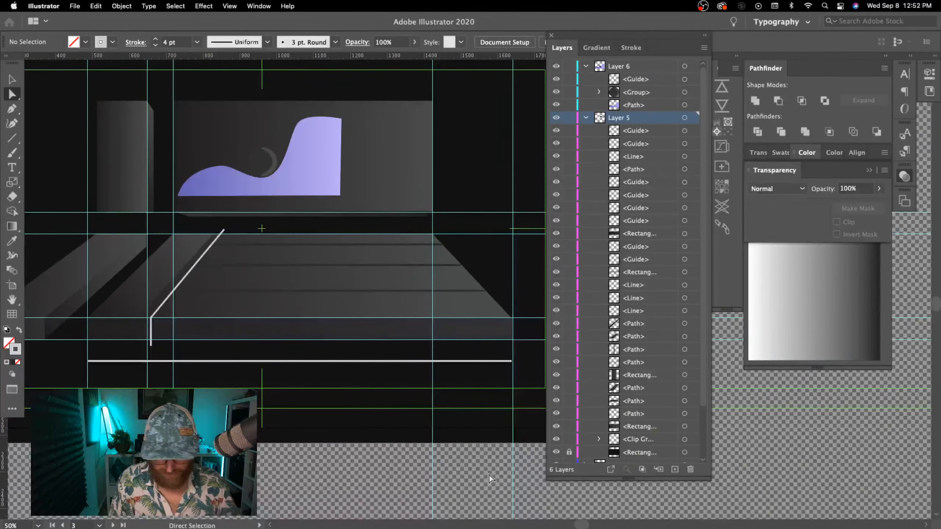
- Reduce the stroke weight of the horizontal line below the slab to 1 pt
{"action": "left_click", "coordinate": [316, 361]}
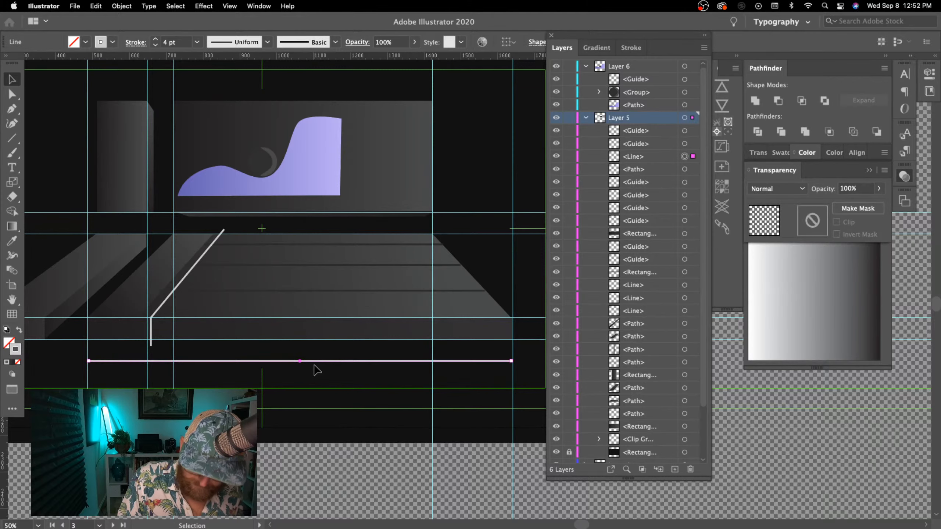
{"action": "left_click", "coordinate": [155, 46]}
{"action": "left_click", "coordinate": [155, 46]}
{"action": "left_click", "coordinate": [155, 45]}
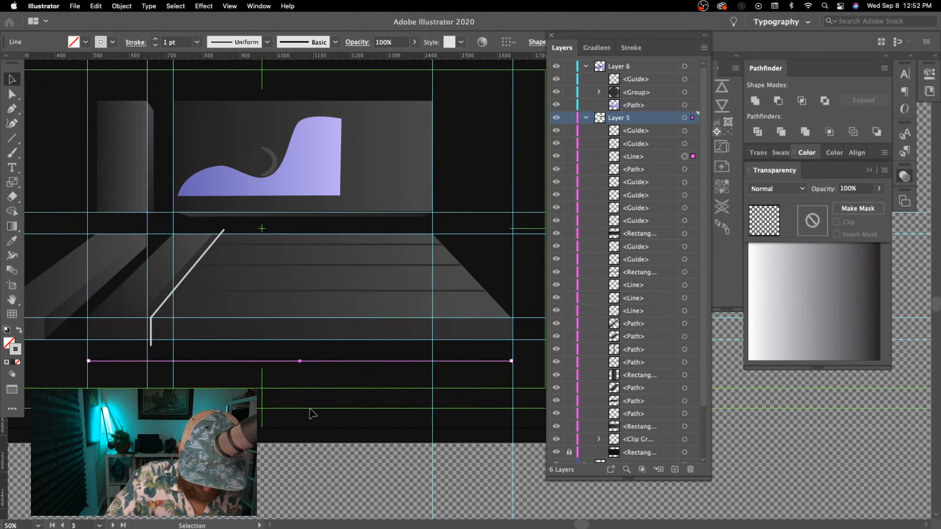
{"action": "left_click", "coordinate": [379, 490]}
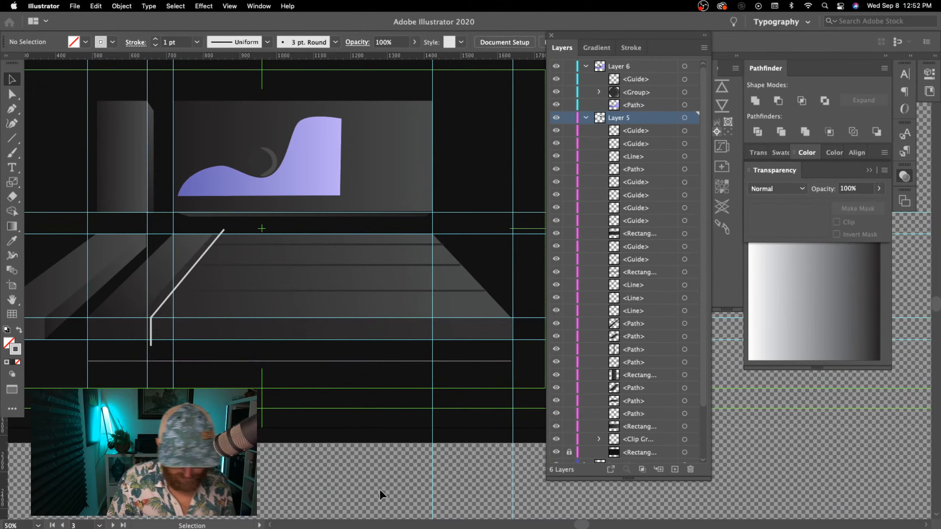
- Try a 2 pt stroke on the horizontal line for comparison, then return it to 1 pt
{"action": "left_click", "coordinate": [379, 362]}
{"action": "left_click", "coordinate": [155, 38]}
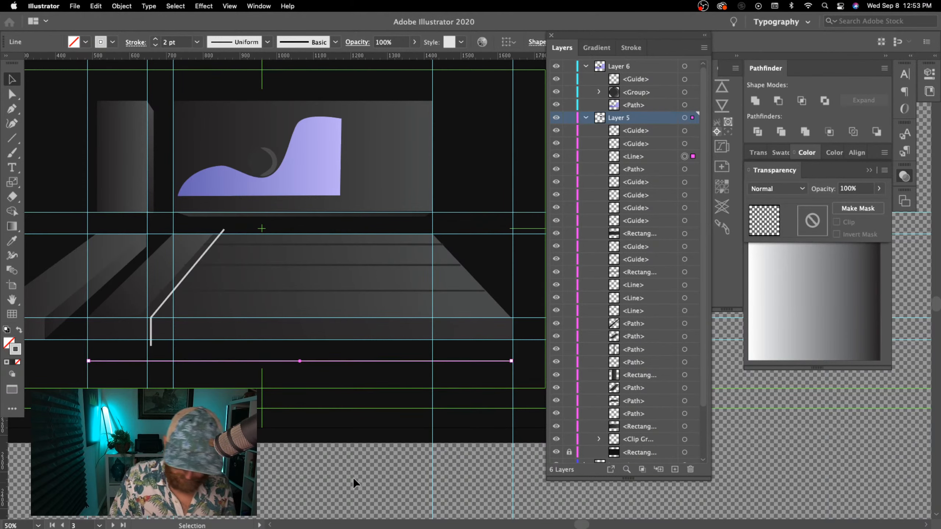
{"action": "left_click", "coordinate": [331, 441]}
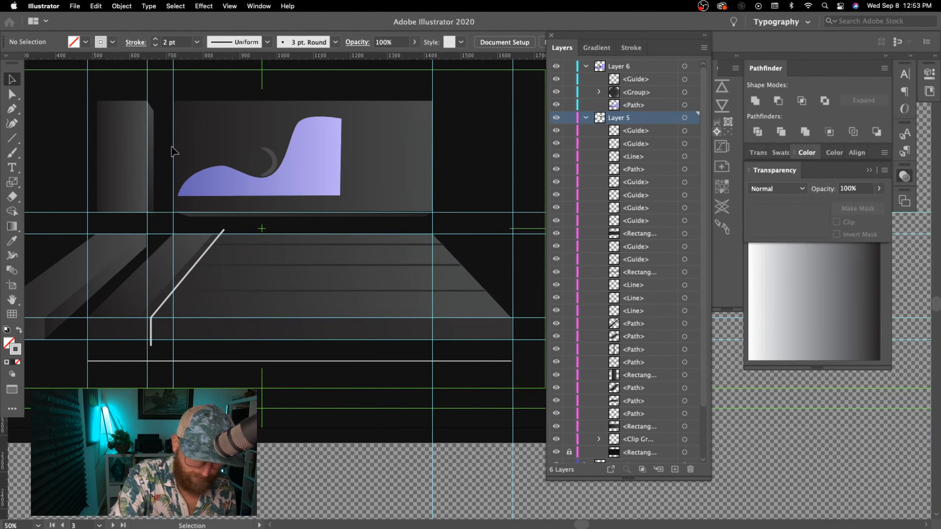
{"action": "left_click", "coordinate": [321, 361]}
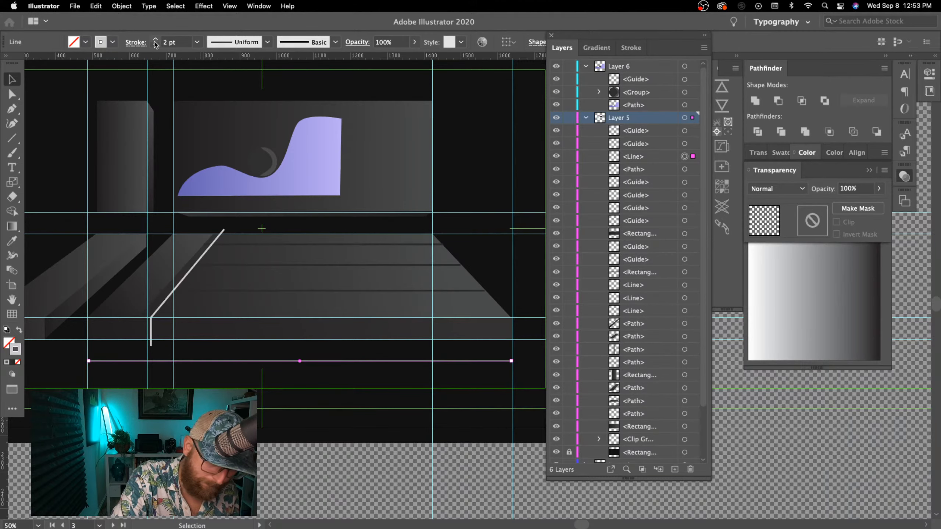
{"action": "left_click", "coordinate": [316, 490]}
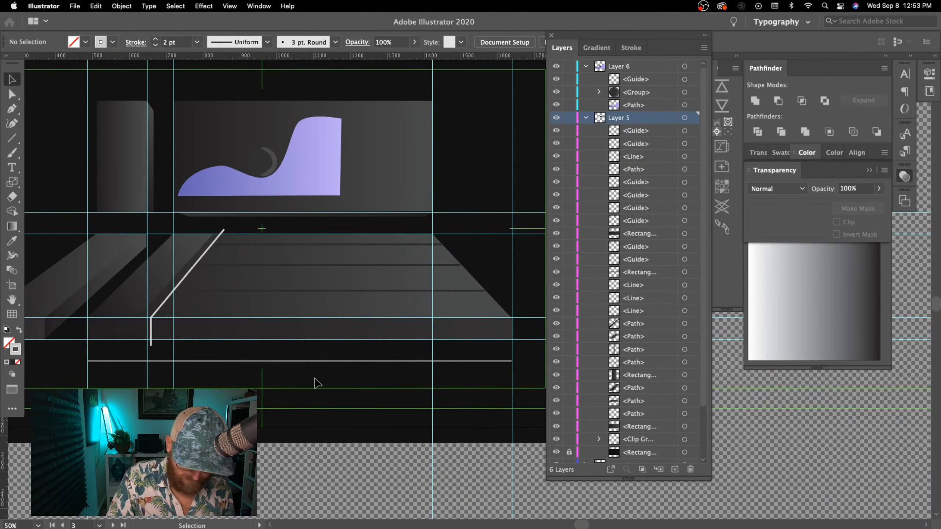
{"action": "left_click", "coordinate": [300, 361]}
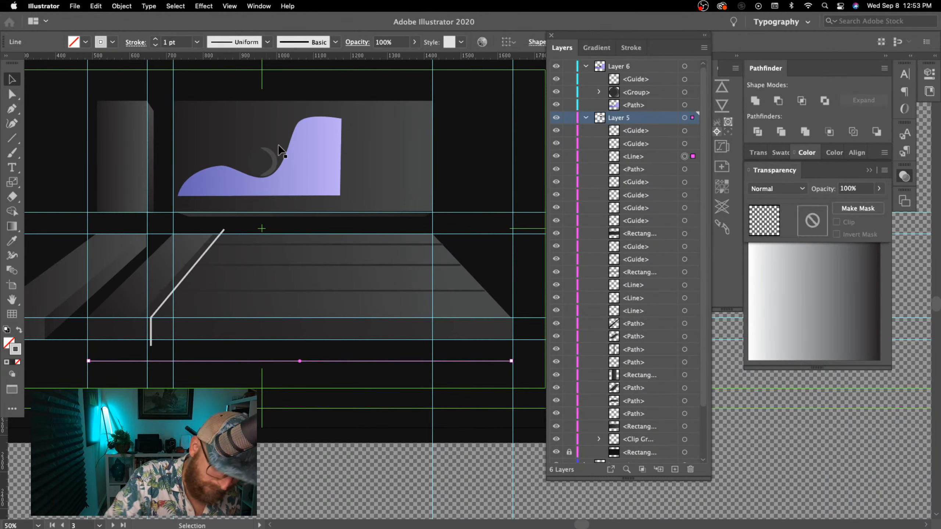
{"action": "left_click", "coordinate": [358, 402]}
{"action": "left_click", "coordinate": [359, 361]}
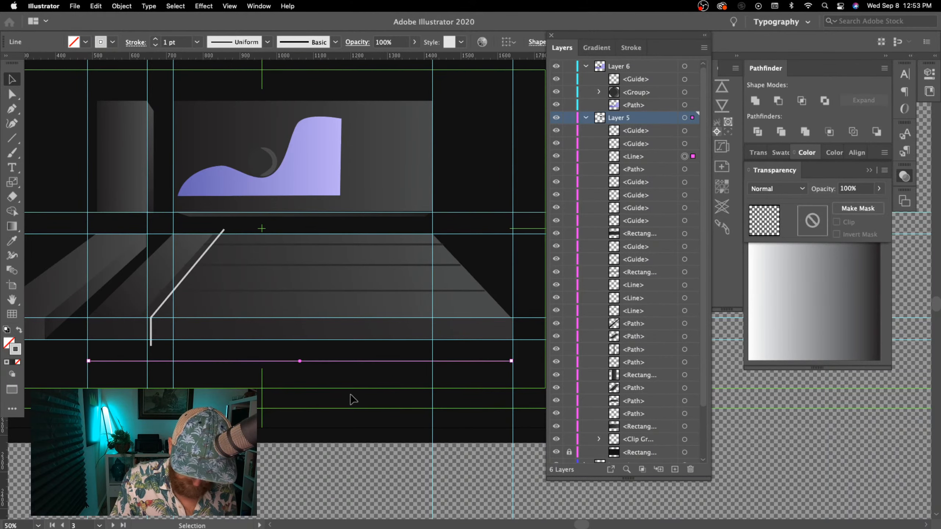
- Draw a short vertical tick line across the middle of the horizontal line and give it a 2 pt stroke
{"action": "left_click_drag", "start_coordinate": [276, 459], "coordinate": [391, 455]}
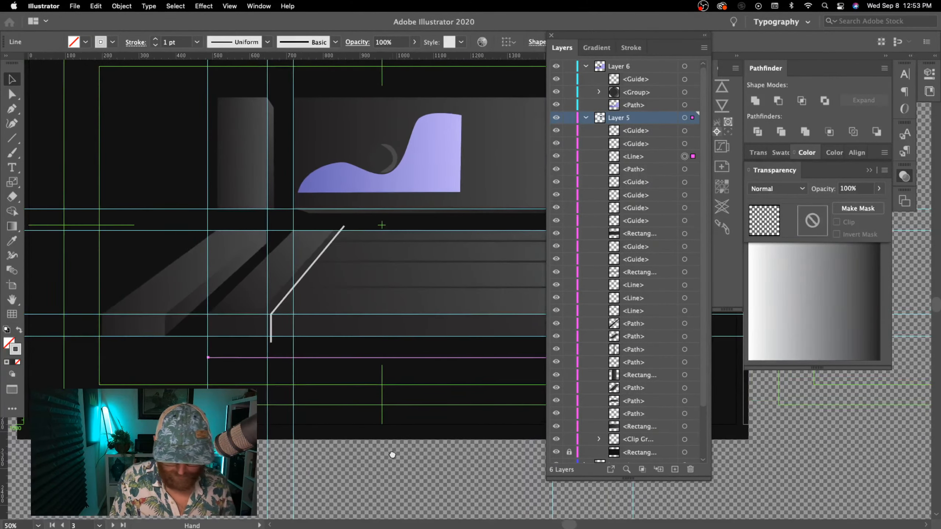
{"action": "key", "text": "super+minus"}
{"action": "key", "text": "super+minus"}
{"action": "left_click_drag", "start_coordinate": [422, 422], "coordinate": [275, 427]}
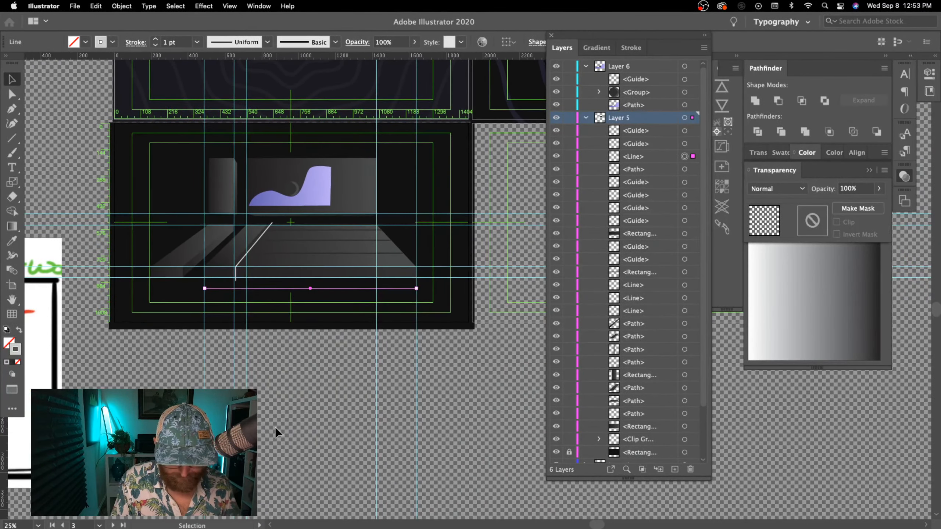
{"action": "left_click", "coordinate": [13, 139]}
{"action": "key", "text": "super+plus"}
{"action": "key", "text": "super+plus"}
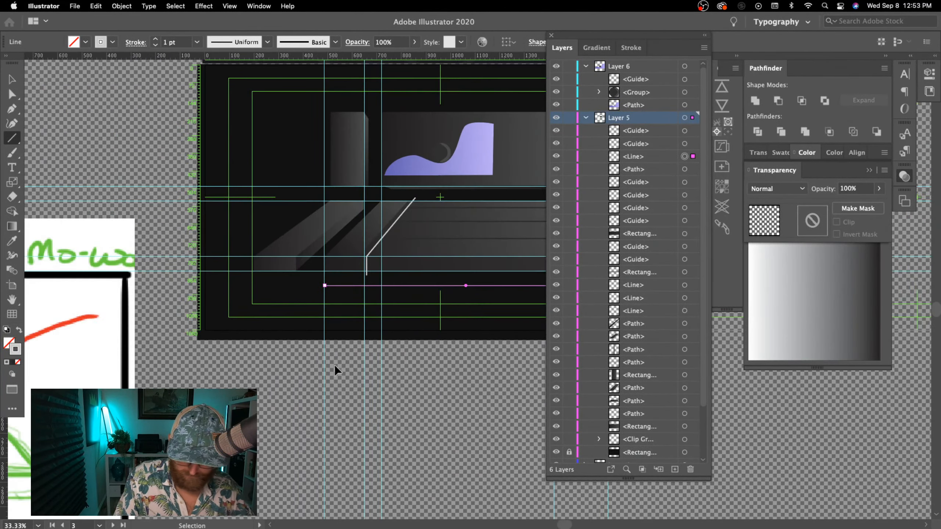
{"action": "left_click_drag", "start_coordinate": [378, 410], "coordinate": [270, 444]}
{"action": "left_click_drag", "start_coordinate": [349, 315], "coordinate": [349, 327]}
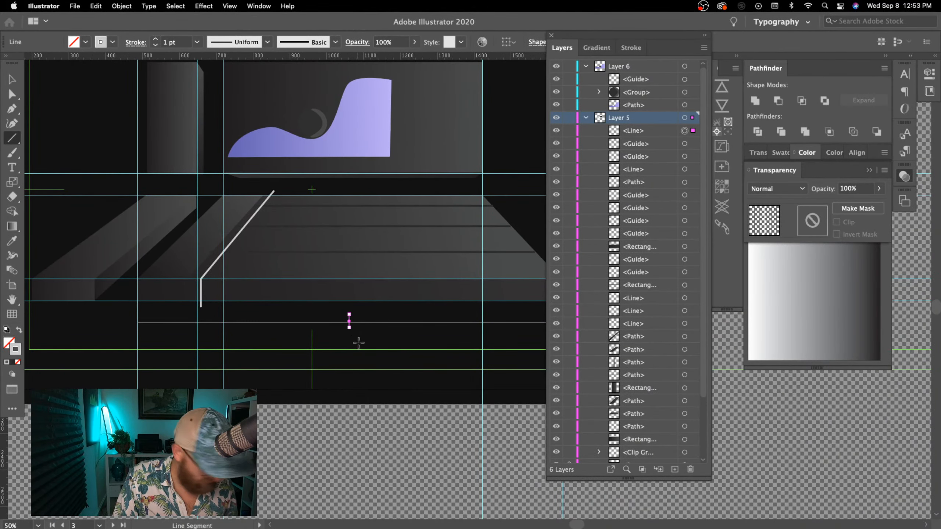
{"action": "key", "text": "v"}
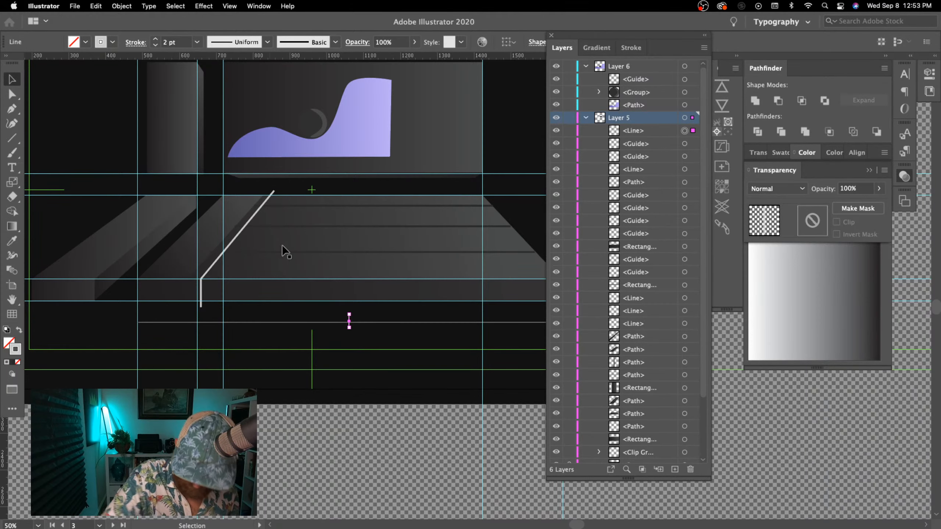
{"action": "left_click", "coordinate": [374, 414]}
{"action": "left_click_drag", "start_coordinate": [399, 401], "coordinate": [347, 423]}
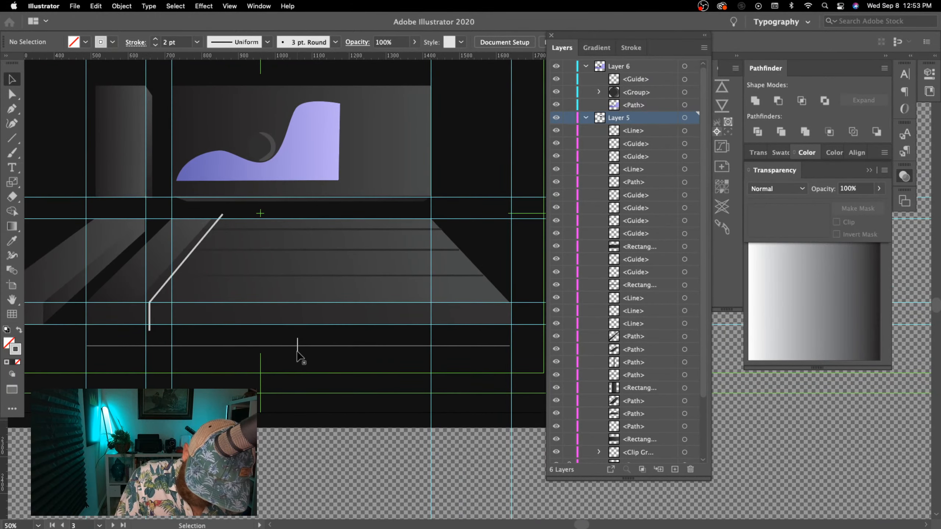
- Duplicate the middle tick and move the copy onto the left end of the horizontal line
{"action": "left_click", "coordinate": [297, 351]}
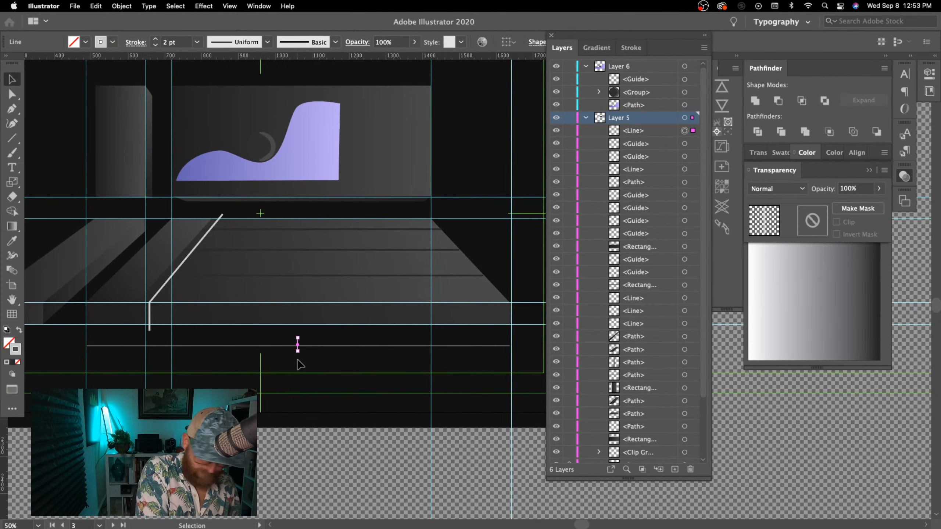
{"action": "key", "text": "alt+shift+Left"}
{"action": "key", "text": "alt+shift+Left"}
{"action": "key", "text": "shift+Left"}
{"action": "key", "text": "shift+Left"}
{"action": "key", "text": "shift+Left"}
{"action": "key", "text": "shift+Left"}
{"action": "key", "text": "shift+Left"}
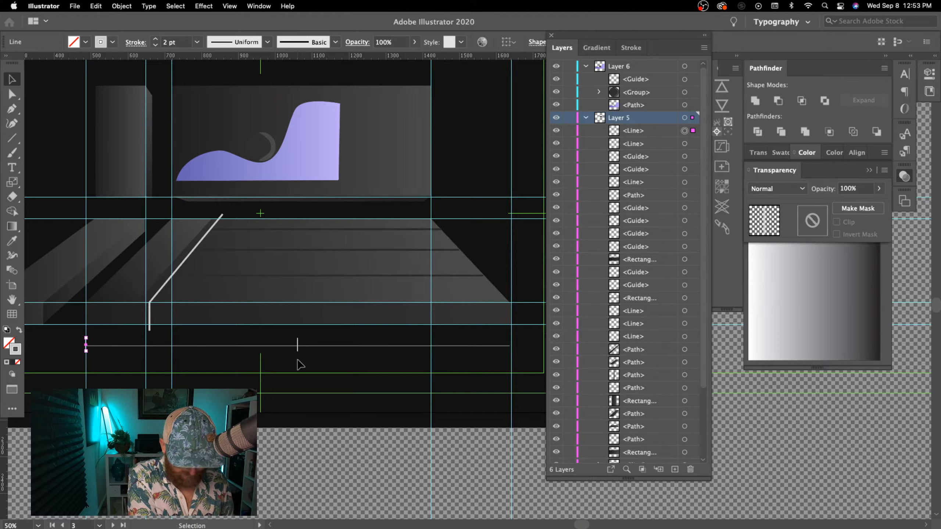
- Duplicate the left end tick and place the copy at the guide on the horizontal line's right end
{"action": "key", "text": "alt+shift+Right"}
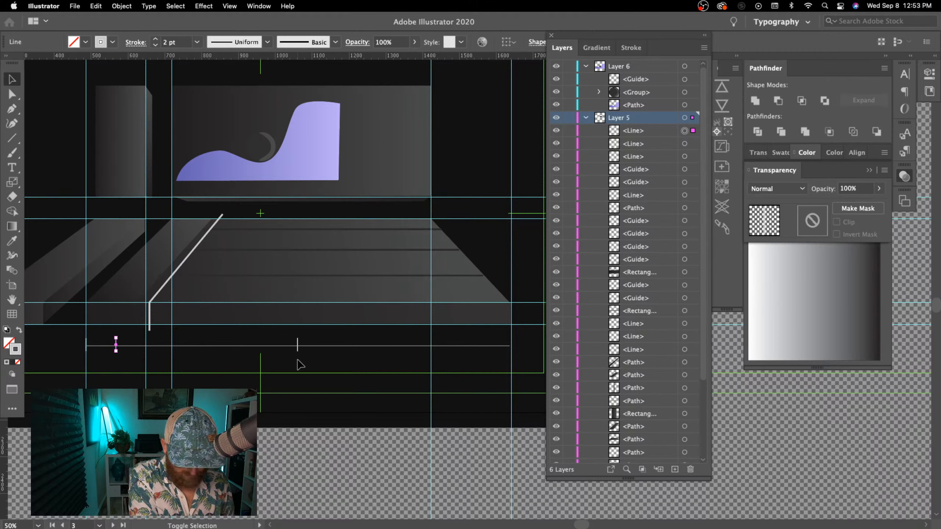
{"action": "left_click_drag", "start_coordinate": [116, 346], "coordinate": [511, 349]}
{"action": "key", "text": "super+equal"}
{"action": "key", "text": "super+equal"}
{"action": "key", "text": "super+equal"}
{"action": "key", "text": "super+equal"}
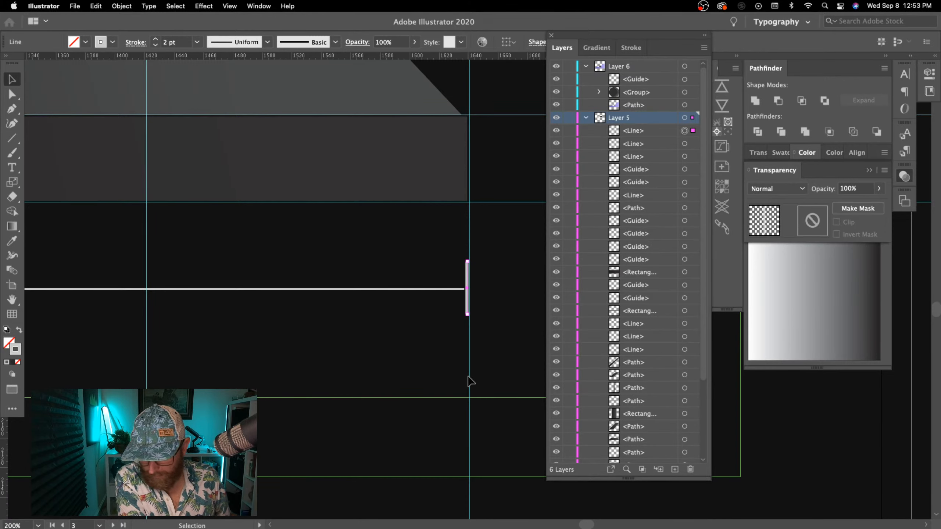
- Adjust the horizontal line's right endpoint to meet its end tick and hide the guides
{"action": "key", "text": "a"}
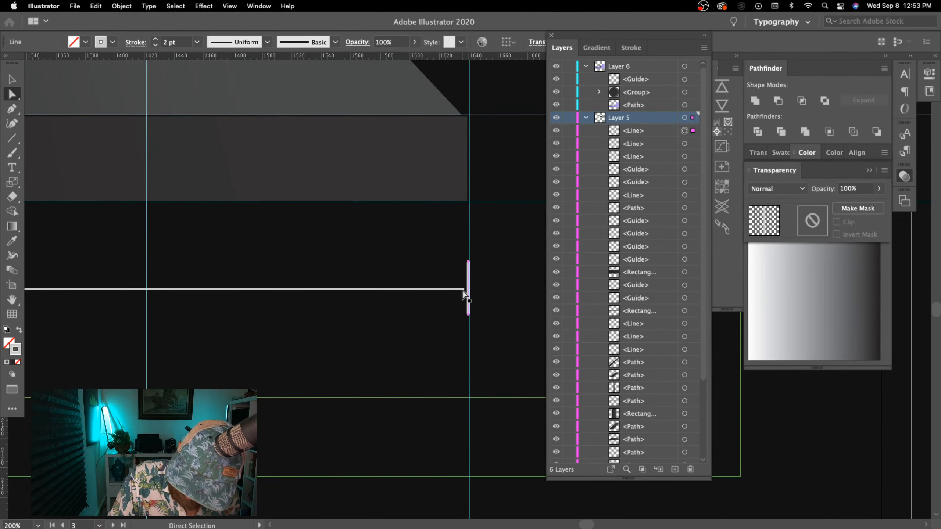
{"action": "left_click", "coordinate": [465, 289]}
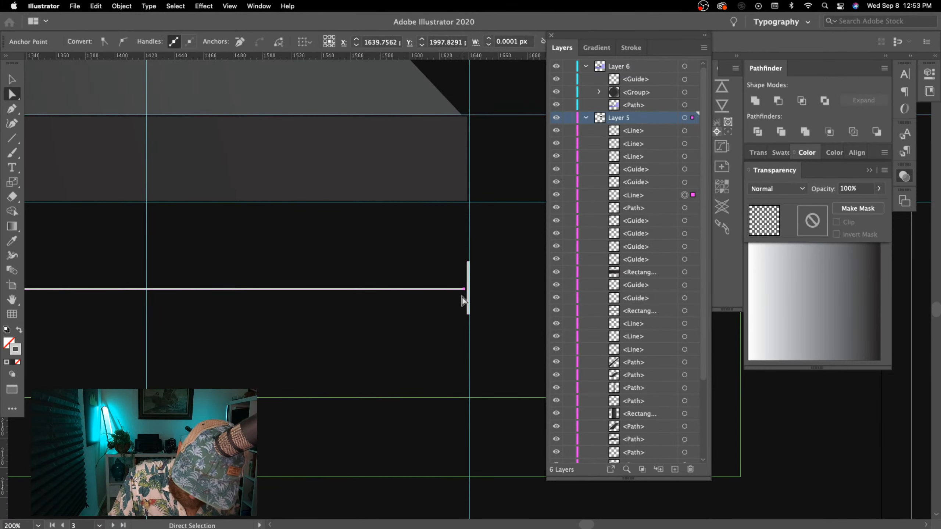
{"action": "left_click", "coordinate": [491, 313]}
{"action": "key", "text": "super+minus"}
{"action": "key", "text": "super+minus"}
{"action": "key", "text": "super+minus"}
{"action": "key", "text": "super+minus"}
{"action": "left_click_drag", "start_coordinate": [335, 424], "coordinate": [417, 438]}
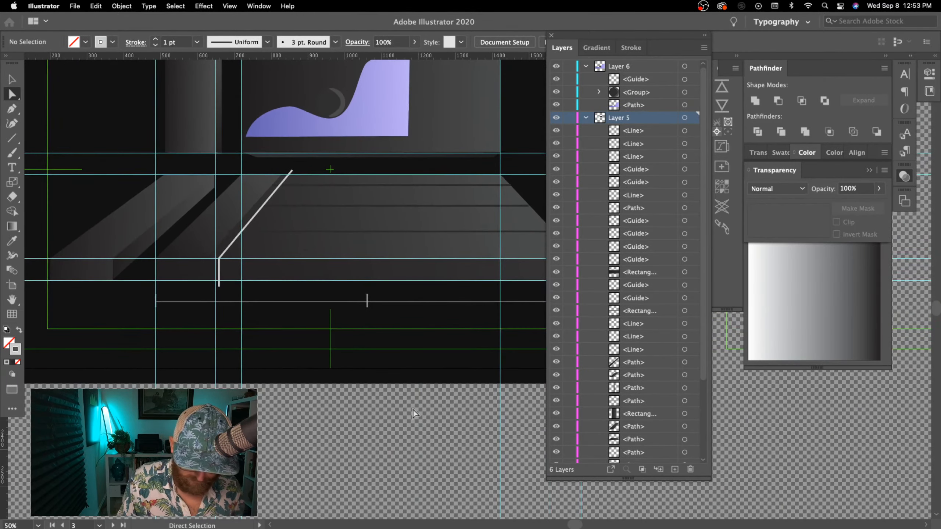
{"action": "left_click", "coordinate": [156, 301]}
{"action": "left_click", "coordinate": [302, 419]}
{"action": "key", "text": "super+;"}
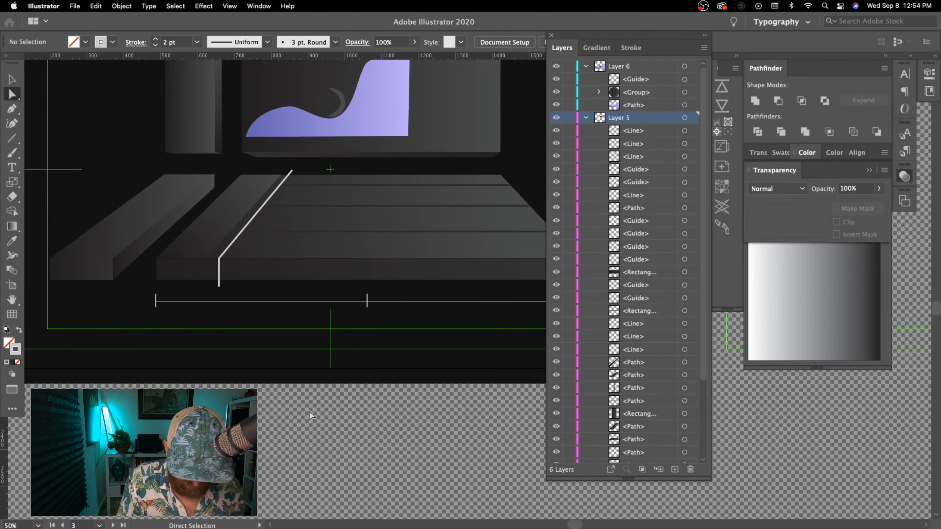
{"action": "left_click_drag", "start_coordinate": [422, 426], "coordinate": [375, 450]}
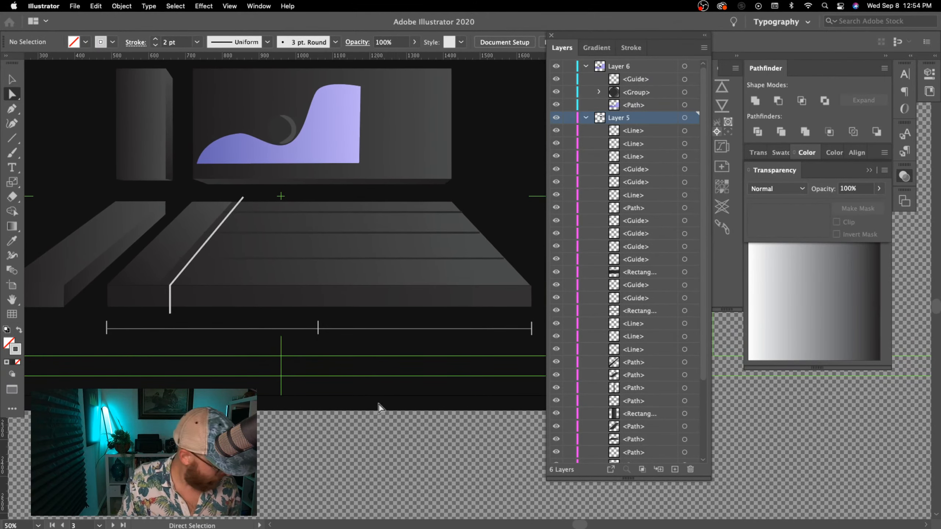
- Duplicate the middle tick and shift the copy left along the horizontal line to about X 949 px
{"action": "key", "text": "v"}
{"action": "left_click", "coordinate": [318, 328]}
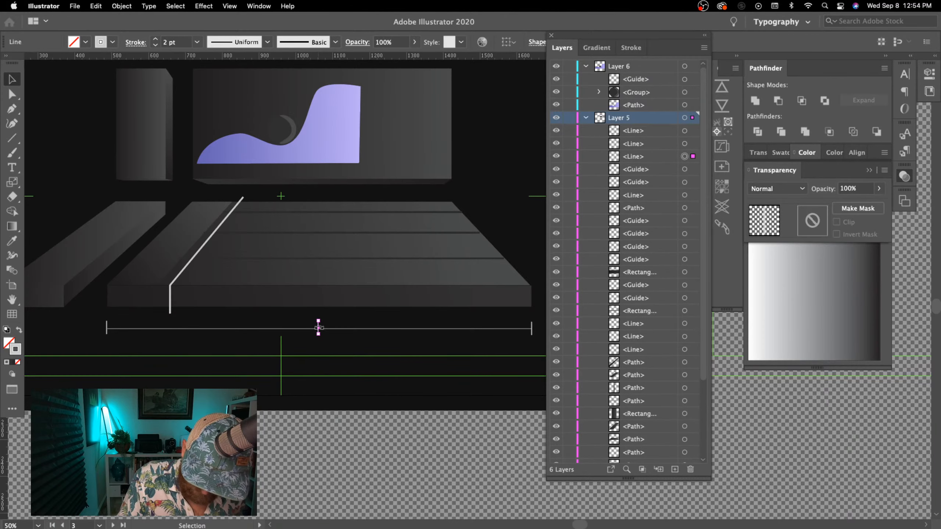
{"action": "key", "text": "alt+shift+Left"}
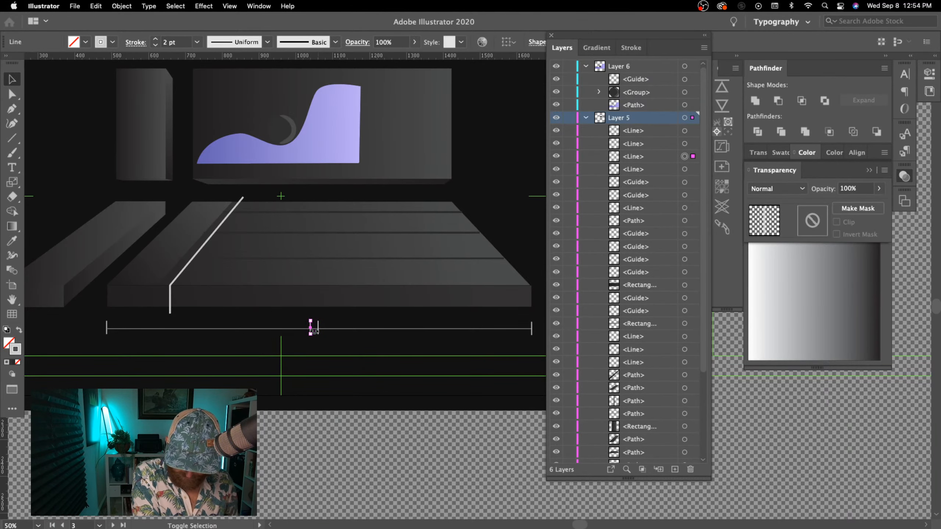
{"action": "key", "text": "super+equal"}
{"action": "key", "text": "super+equal"}
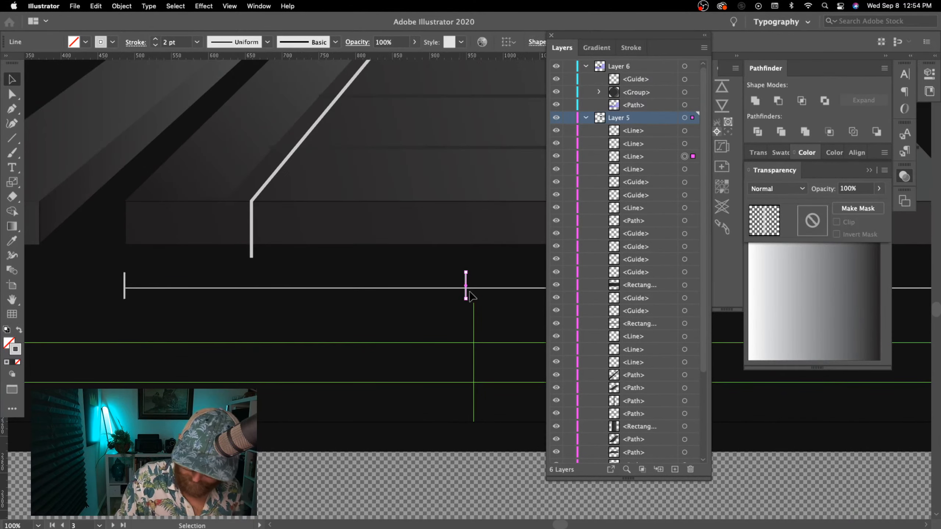
- Shorten the copied tick to about half its height and centre it vertically on the horizontal line
{"action": "key", "text": "a"}
{"action": "left_click", "coordinate": [466, 299]}
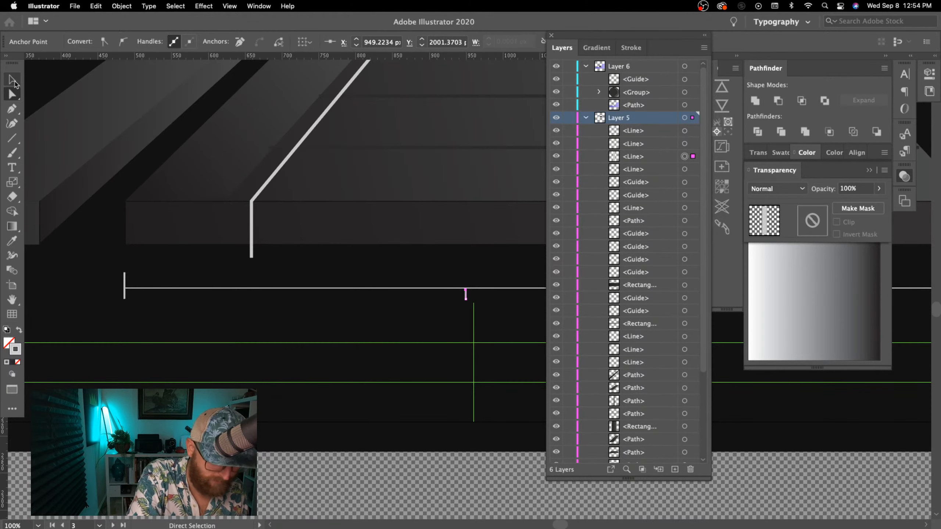
{"action": "key", "text": "v"}
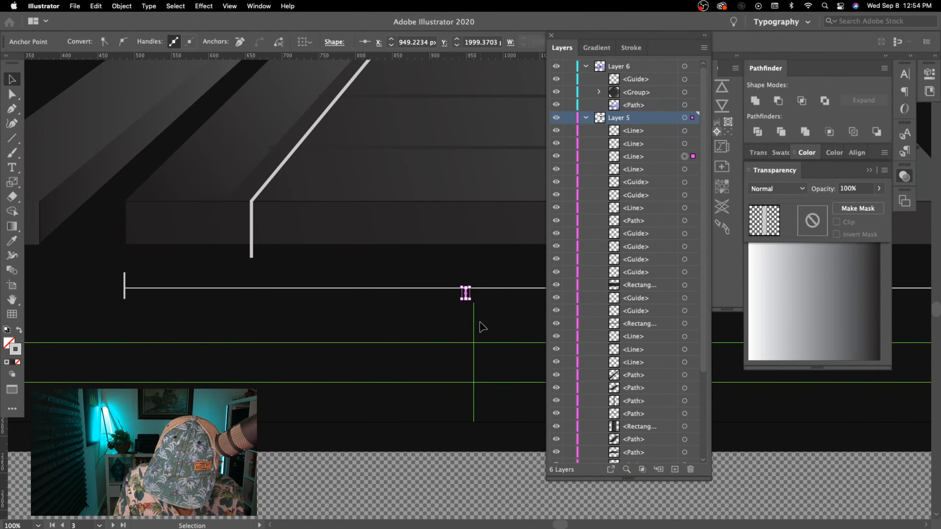
{"action": "left_click", "coordinate": [478, 309]}
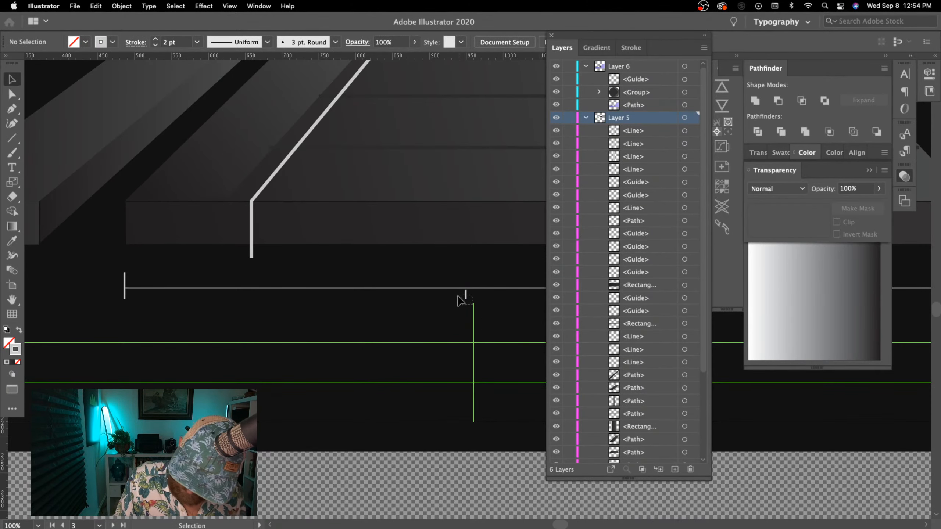
{"action": "left_click", "coordinate": [463, 297], "text": "shift"}
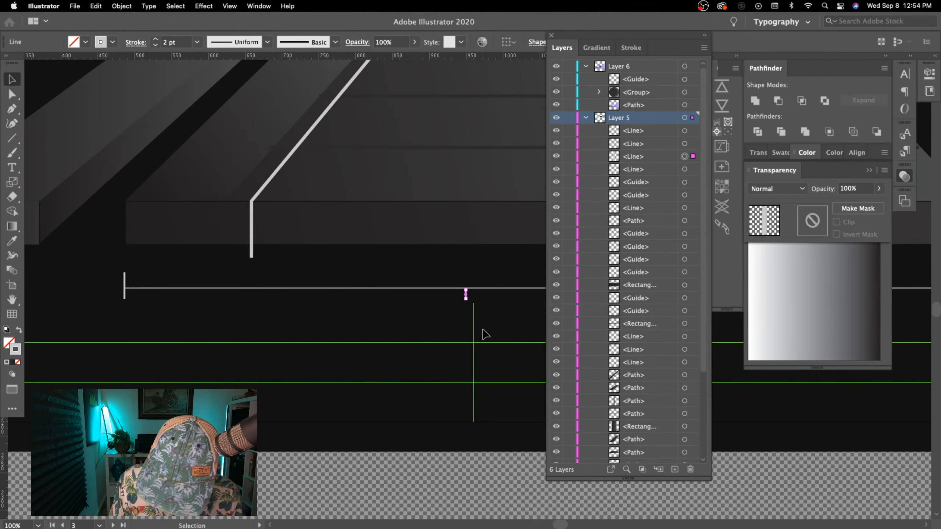
{"action": "key", "text": "Return"}
{"action": "left_click", "coordinate": [495, 373]}
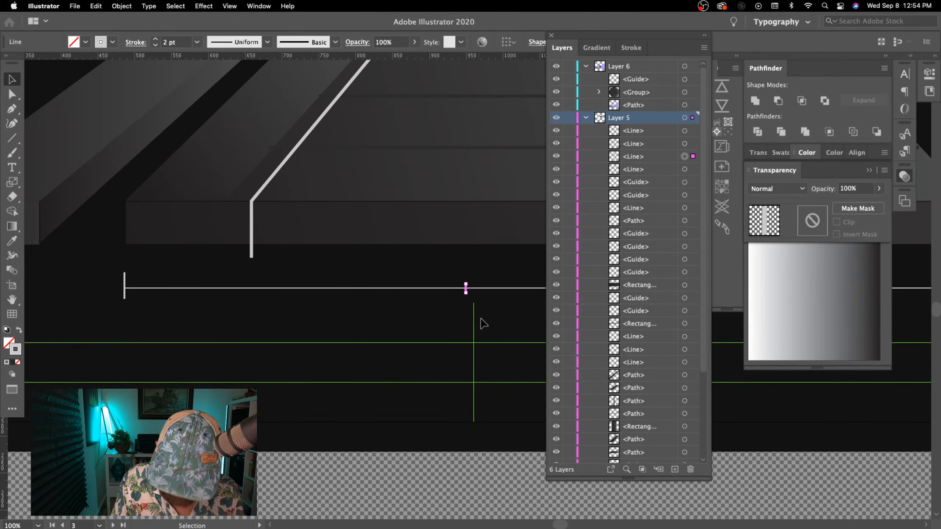
{"action": "left_click", "coordinate": [468, 306]}
{"action": "left_click", "coordinate": [466, 293]}
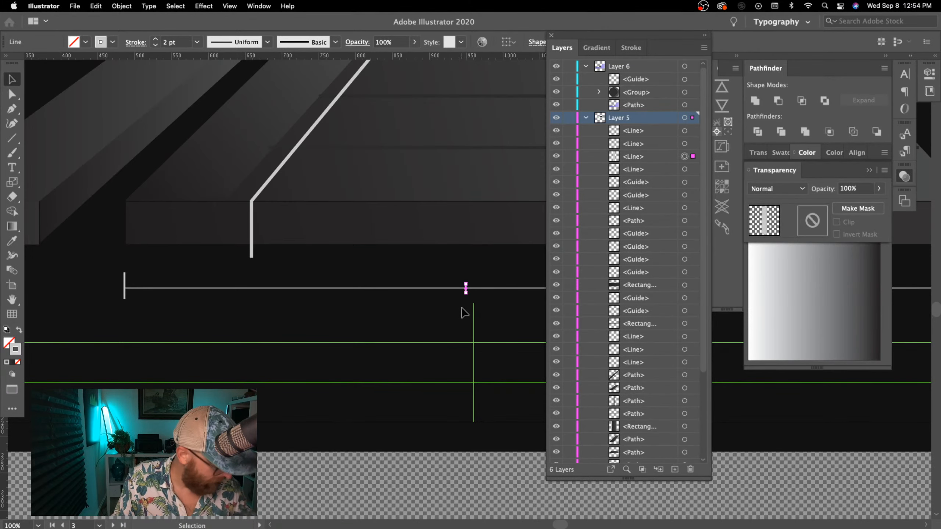
- Duplicate the short tick and place the copy on the horizontal line to its left, at about X 922 px
{"action": "key", "text": "super+equal"}
{"action": "key", "text": "super+equal"}
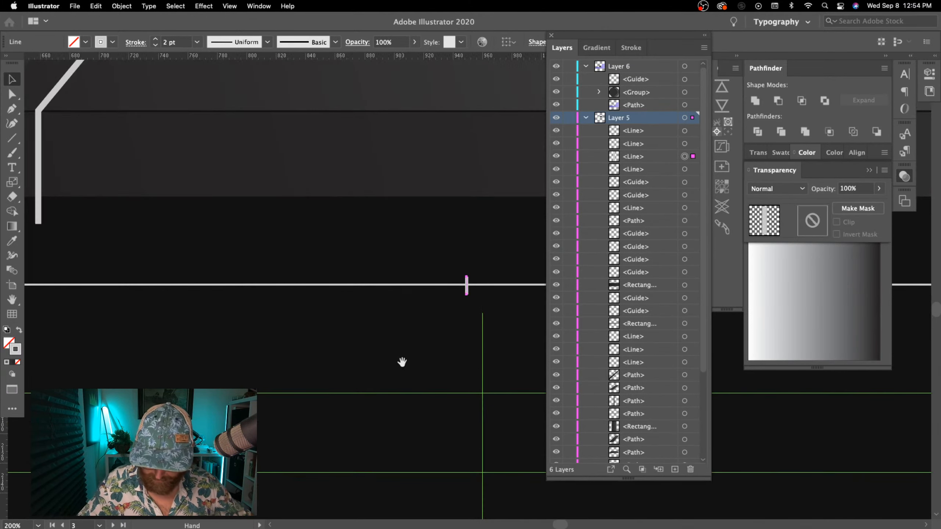
{"action": "left_click_drag", "start_coordinate": [402, 352], "coordinate": [414, 421]}
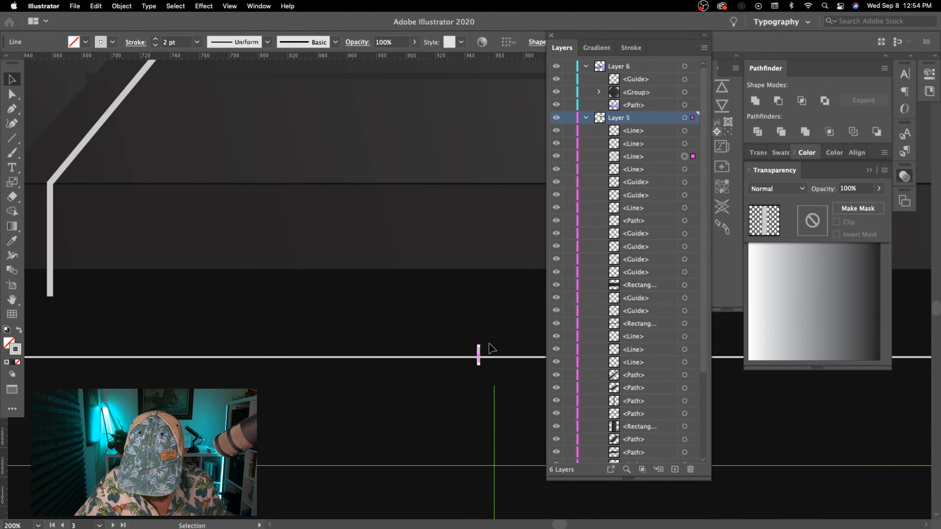
{"action": "left_click_drag", "start_coordinate": [478, 359], "coordinate": [438, 359]}
{"action": "left_click", "coordinate": [467, 346]}
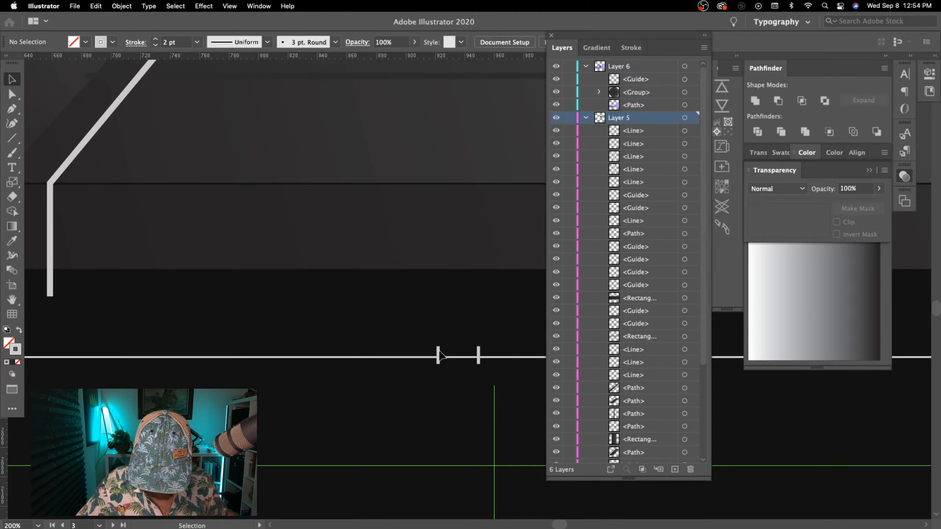
- Duplicate the pair of short ticks and shift the copies left along the horizontal line, continuing the spacing
{"action": "left_click_drag", "start_coordinate": [508, 337], "coordinate": [422, 352]}
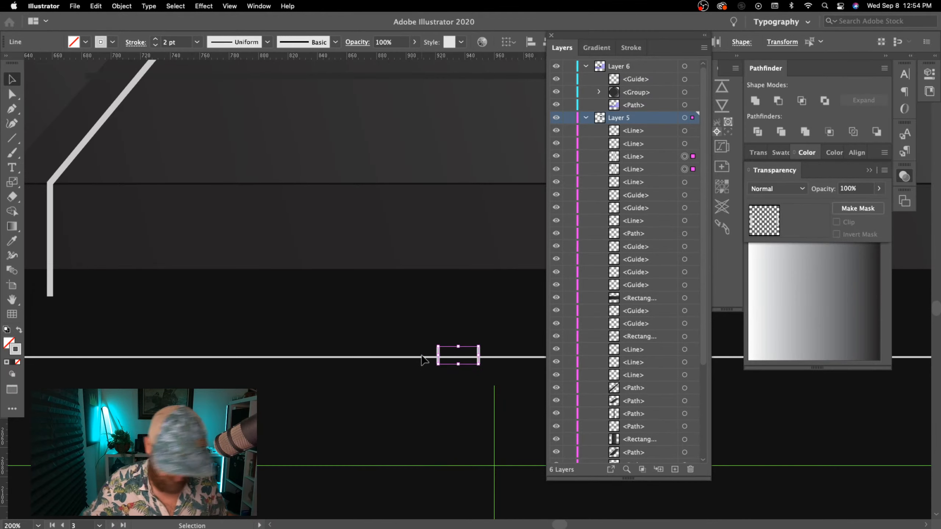
{"action": "key", "text": "alt+Left"}
{"action": "key", "text": "Left"}
{"action": "key", "text": "Left"}
{"action": "key", "text": "Left"}
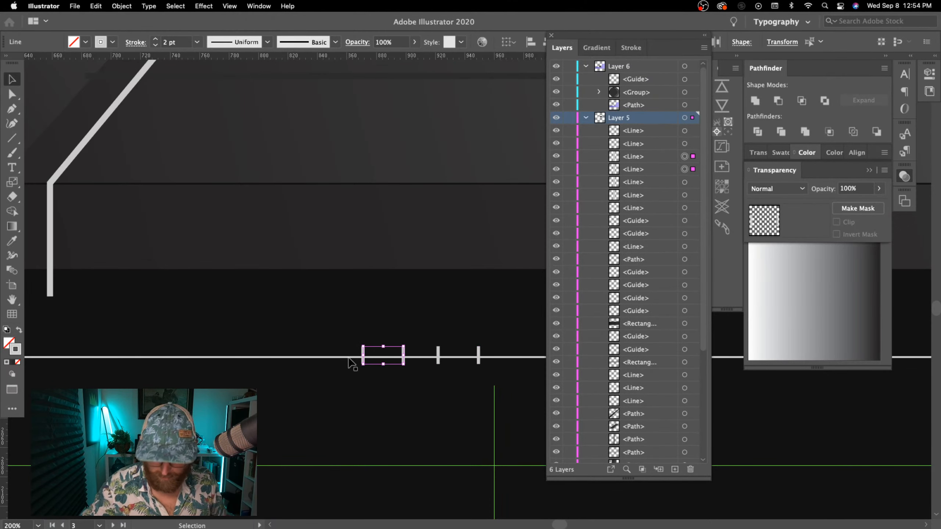
- Duplicate the four short ticks and shift the copies left so they extend the row to about X 770 px
{"action": "left_click_drag", "start_coordinate": [301, 312], "coordinate": [499, 351]}
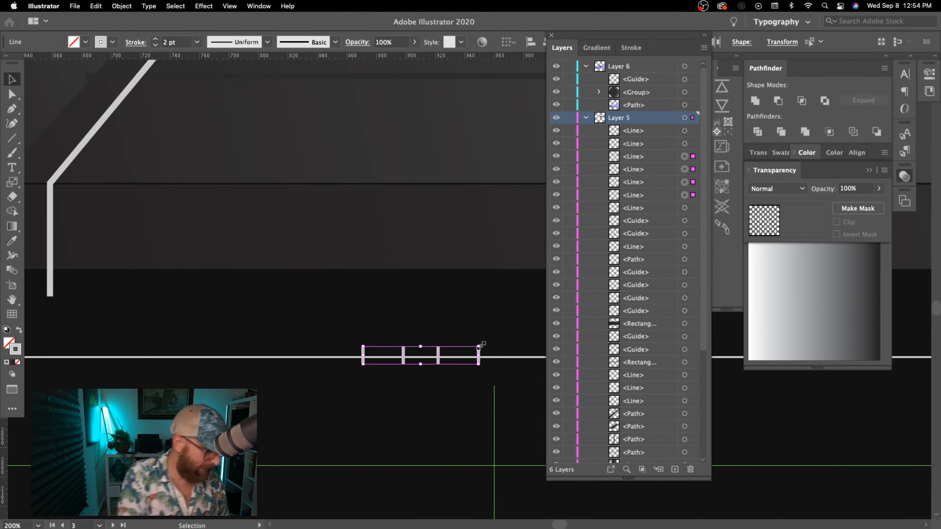
{"action": "key", "text": "alt+Left"}
{"action": "key", "text": "Left"}
{"action": "key", "text": "Left"}
{"action": "key", "text": "Left"}
{"action": "key", "text": "Left"}
{"action": "key", "text": "Left"}
{"action": "key", "text": "Left"}
{"action": "key", "text": "Left"}
{"action": "key", "text": "Left"}
{"action": "key", "text": "Left"}
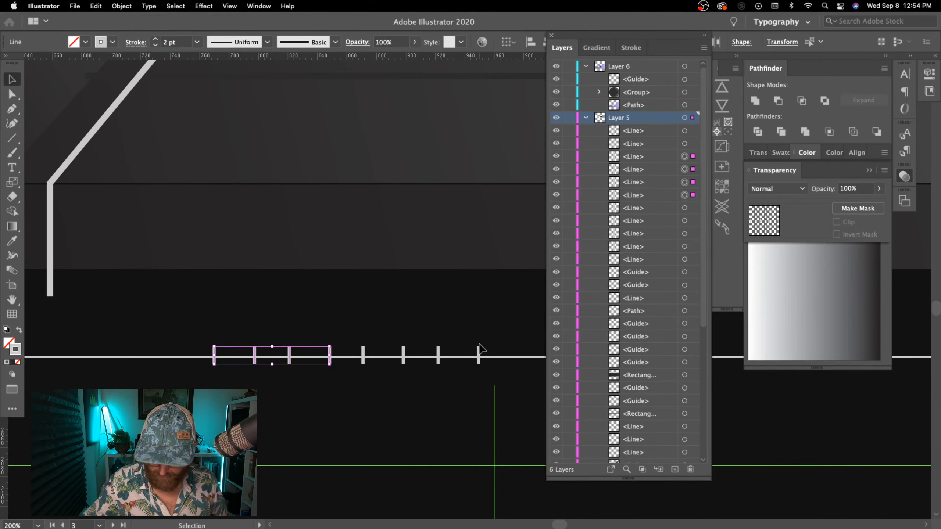
- Duplicate all eight short ticks and shift the copies left along the line, extending the row to about X 566 px
{"action": "key", "text": "super+minus"}
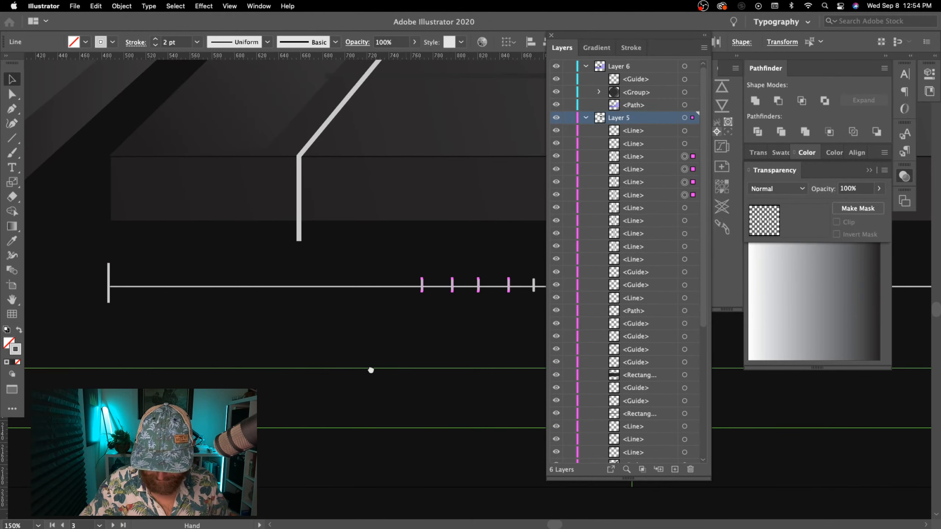
{"action": "left_click_drag", "start_coordinate": [370, 370], "coordinate": [246, 418]}
{"action": "left_click_drag", "start_coordinate": [549, 326], "coordinate": [538, 334]}
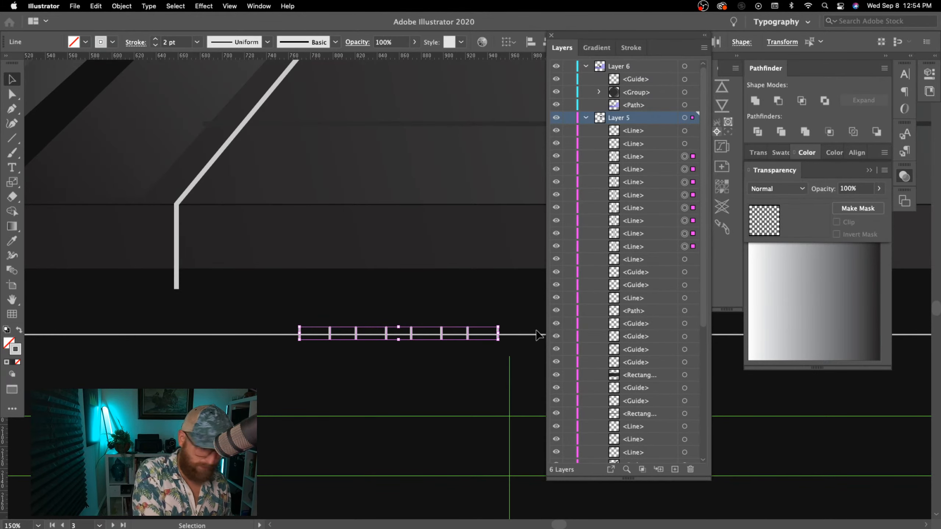
{"action": "key", "text": "alt+shift+Left"}
{"action": "key", "text": "shift+Left"}
{"action": "key", "text": "shift+Left"}
{"action": "key", "text": "shift+Left"}
{"action": "key", "text": "shift+Left"}
{"action": "key", "text": "shift+Left"}
{"action": "key", "text": "shift+Left"}
{"action": "key", "text": "shift+Left"}
{"action": "key", "text": "shift+Left"}
{"action": "key", "text": "shift+Left"}
{"action": "key", "text": "shift+Left"}
{"action": "key", "text": "shift+Left"}
{"action": "key", "text": "shift+Left"}
{"action": "key", "text": "shift+Left"}
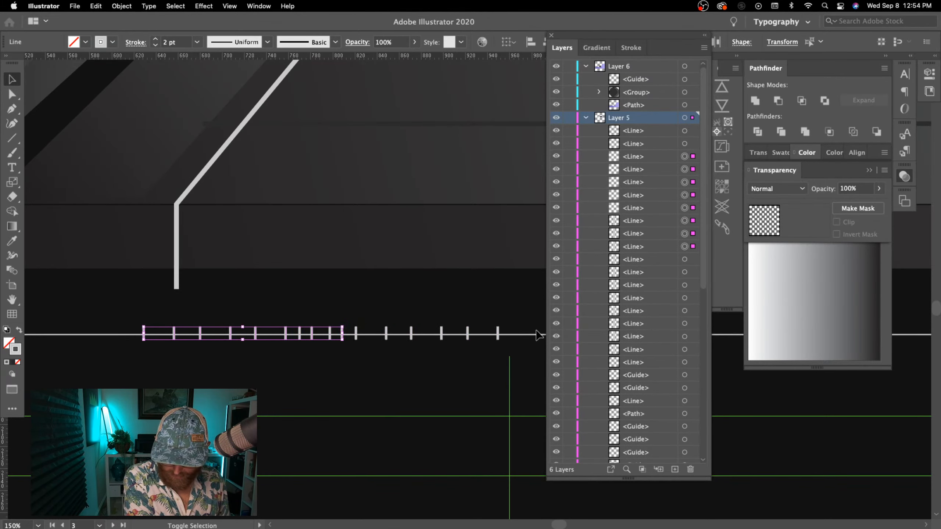
{"action": "key", "text": "shift+Left"}
{"action": "key", "text": "shift+Left"}
{"action": "key", "text": "shift+Left"}
{"action": "key", "text": "shift+Left"}
{"action": "key", "text": "shift+Left"}
{"action": "key", "text": "shift+Left"}
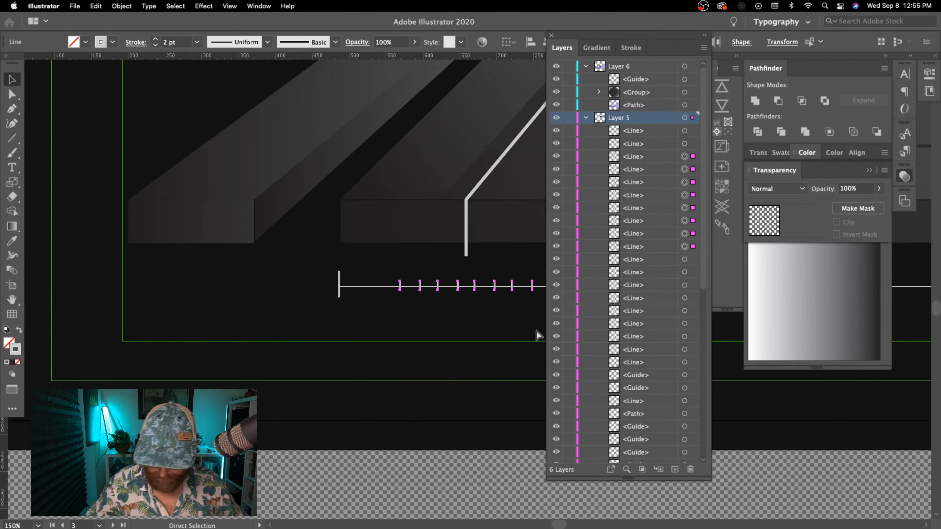
- Duplicate all sixteen short ticks and shift the copies right along the line, past the middle tick into the right half
{"action": "key", "text": "super+minus"}
{"action": "key", "text": "super+minus"}
{"action": "left_click_drag", "start_coordinate": [463, 440], "coordinate": [330, 458]}
{"action": "left_click_drag", "start_coordinate": [478, 293], "coordinate": [281, 304]}
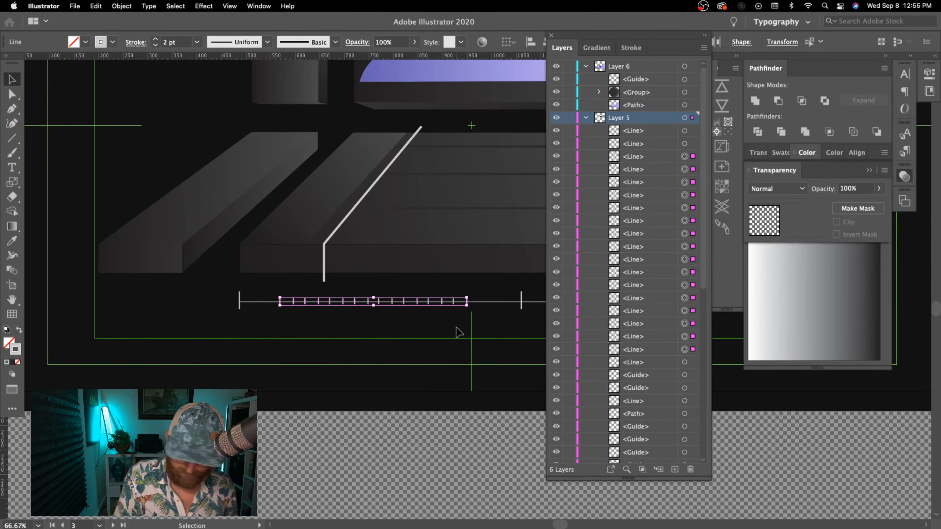
{"action": "key", "text": "shift+Right"}
{"action": "key", "text": "shift+Right"}
{"action": "key", "text": "shift+Right"}
{"action": "key", "text": "shift+Right"}
{"action": "key", "text": "shift+Right"}
{"action": "key", "text": "shift+Right"}
{"action": "key", "text": "shift+Right"}
{"action": "key", "text": "shift+Right"}
{"action": "key", "text": "shift+Right"}
{"action": "key", "text": "shift+Right"}
{"action": "key", "text": "shift+Right"}
{"action": "key", "text": "shift+Right"}
{"action": "key", "text": "shift+Right"}
{"action": "key", "text": "shift+Right"}
{"action": "key", "text": "shift+Right"}
{"action": "key", "text": "shift+Right"}
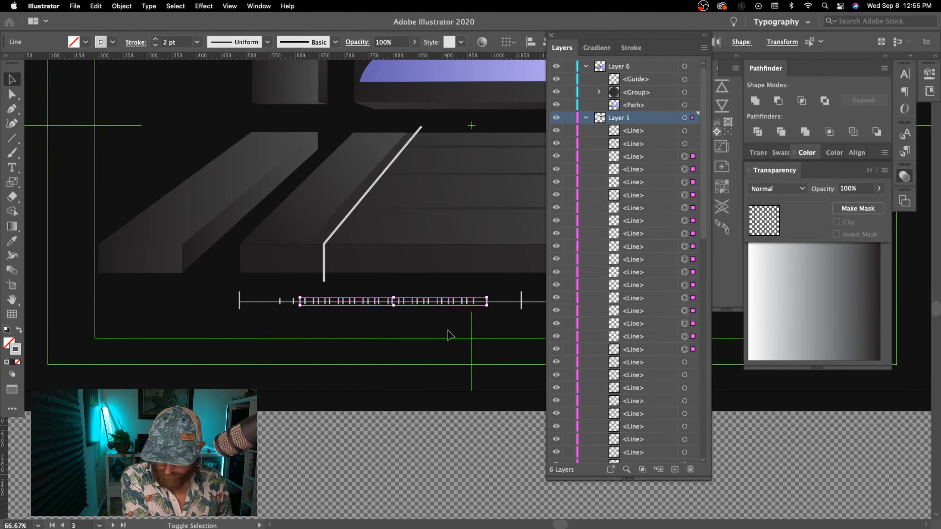
{"action": "key", "text": "shift+Right"}
{"action": "key", "text": "shift+Right"}
{"action": "key", "text": "shift+Right"}
{"action": "key", "text": "shift+Right"}
{"action": "key", "text": "shift+Right"}
{"action": "key", "text": "shift+Right"}
{"action": "key", "text": "shift+Right"}
{"action": "key", "text": "shift+Right"}
{"action": "key", "text": "shift+Right"}
{"action": "key", "text": "shift+Right"}
{"action": "key", "text": "shift+Right"}
{"action": "key", "text": "shift+Right"}
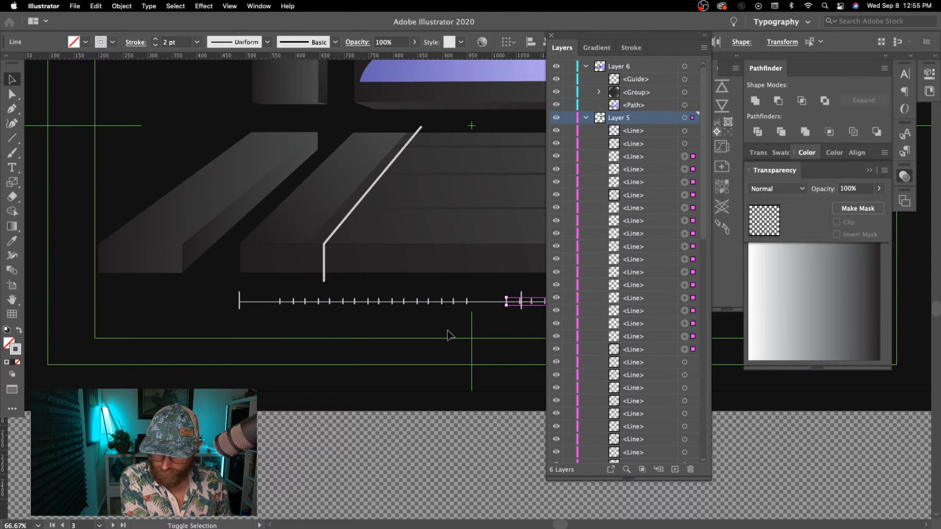
{"action": "key", "text": "super+minus"}
{"action": "key", "text": "super+minus"}
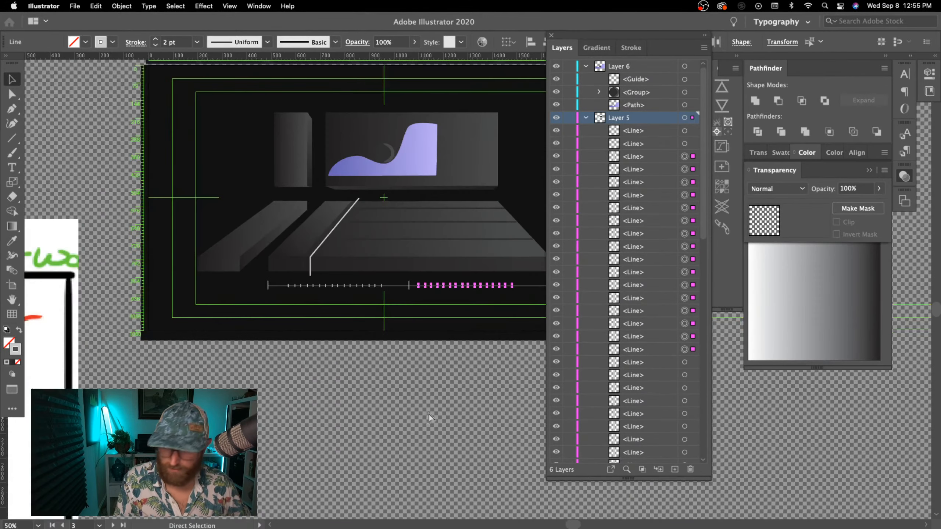
{"action": "left_click_drag", "start_coordinate": [465, 413], "coordinate": [368, 467]}
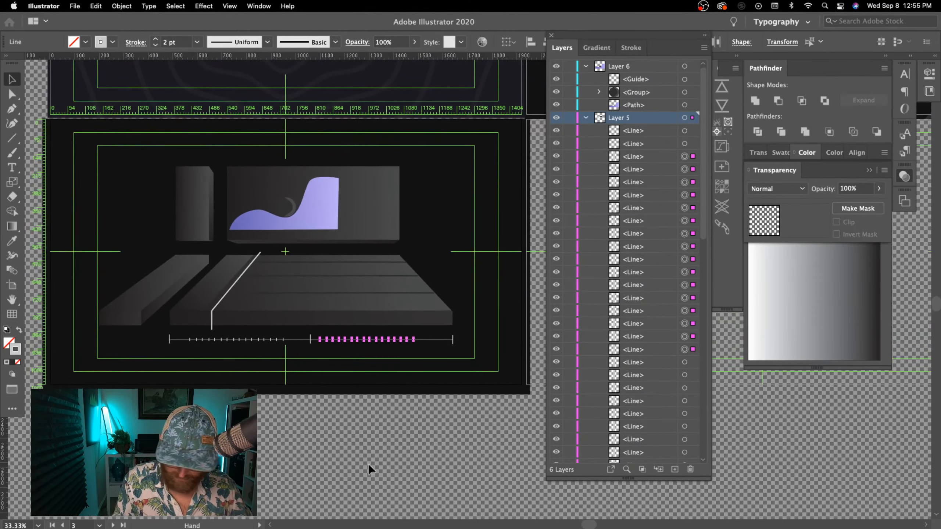
- Move the rightmost short tick further right along the line, to about X 1585 px near the right end tick
{"action": "left_click", "coordinate": [405, 404]}
{"action": "key", "text": "a"}
{"action": "left_click", "coordinate": [414, 341]}
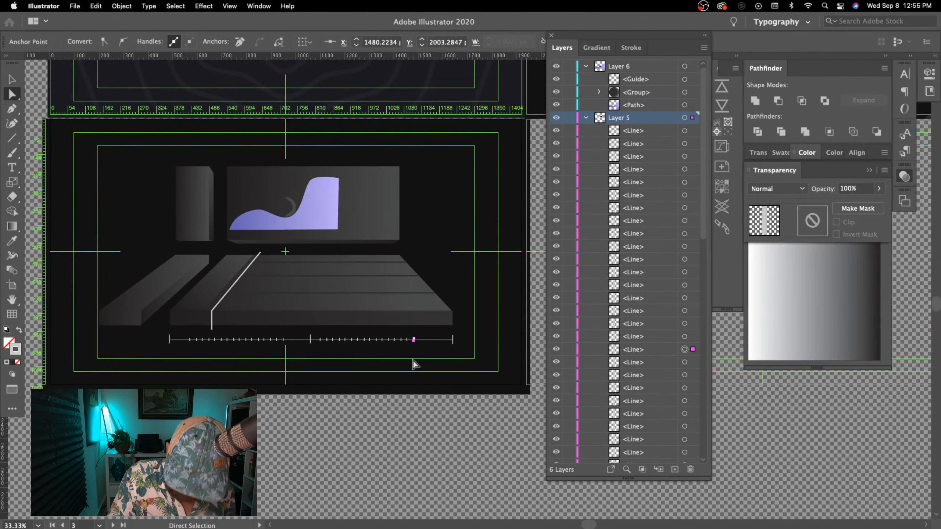
{"action": "key", "text": "super+plus"}
{"action": "key", "text": "super+plus"}
{"action": "key", "text": "super+plus"}
{"action": "left_click_drag", "start_coordinate": [480, 403], "coordinate": [399, 446]}
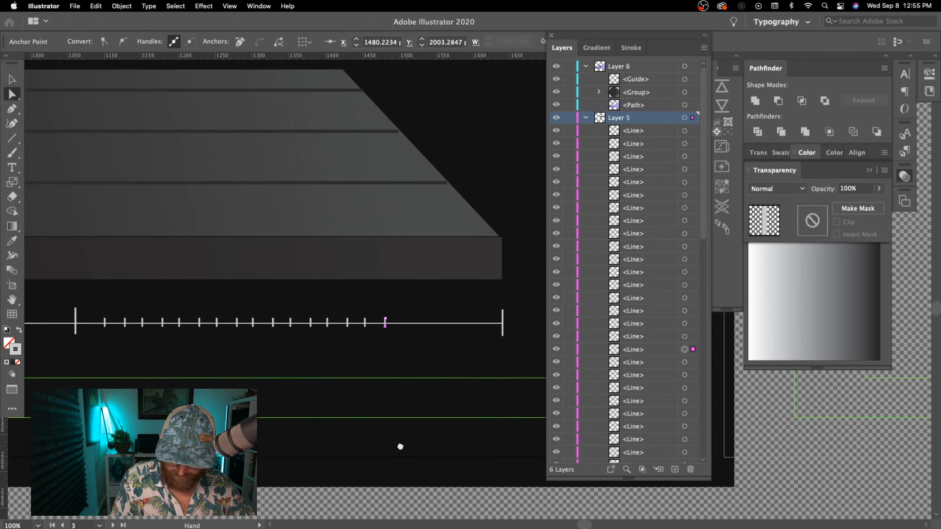
{"action": "left_click", "coordinate": [392, 363]}
{"action": "key", "text": "v"}
{"action": "left_click", "coordinate": [385, 324]}
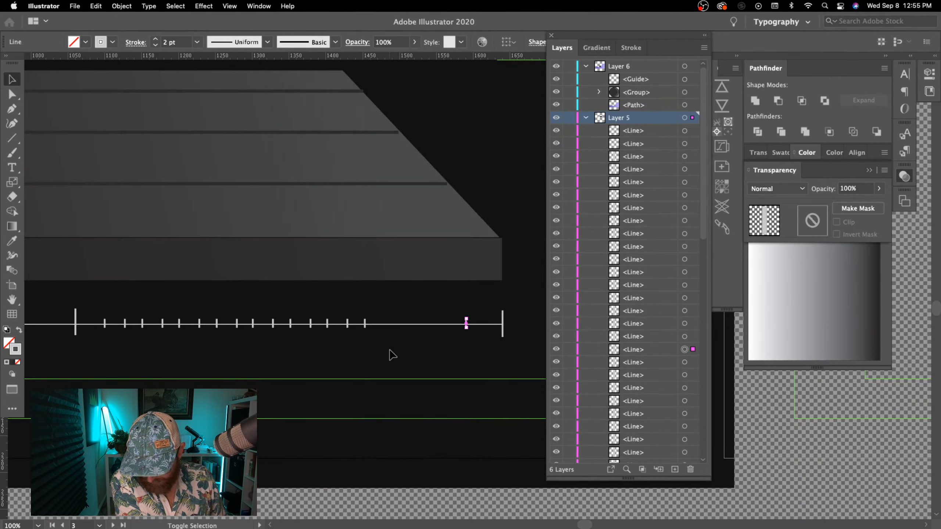
- Move the leftmost short tick further left along the line, to about X 530 px near the left end tick
{"action": "key", "text": "super+minus"}
{"action": "left_click_drag", "start_coordinate": [205, 404], "coordinate": [598, 468]}
{"action": "key", "text": "super+bracketleft"}
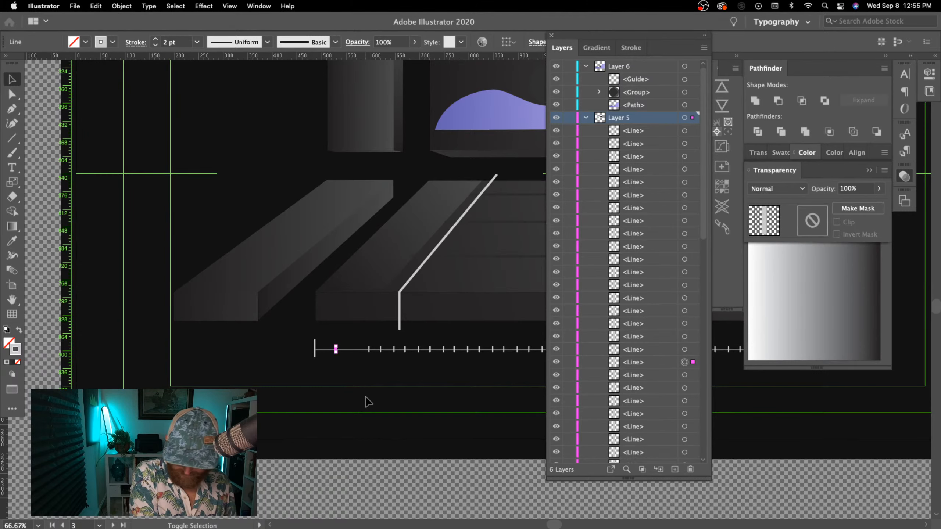
- Select all the short ticks without the end and middle ticks and distribute them evenly horizontally
{"action": "key", "text": "super+minus"}
{"action": "left_click_drag", "start_coordinate": [464, 434], "coordinate": [96, 464]}
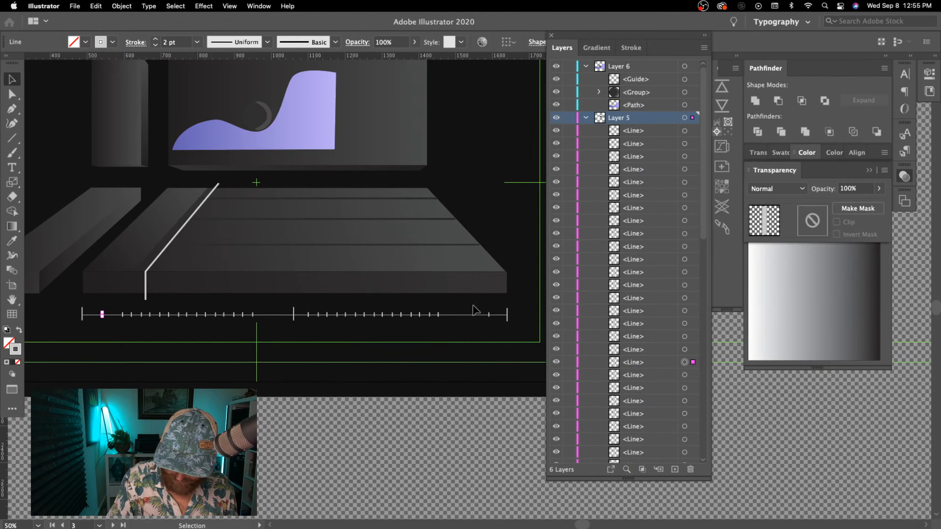
{"action": "left_click_drag", "start_coordinate": [499, 309], "coordinate": [100, 316]}
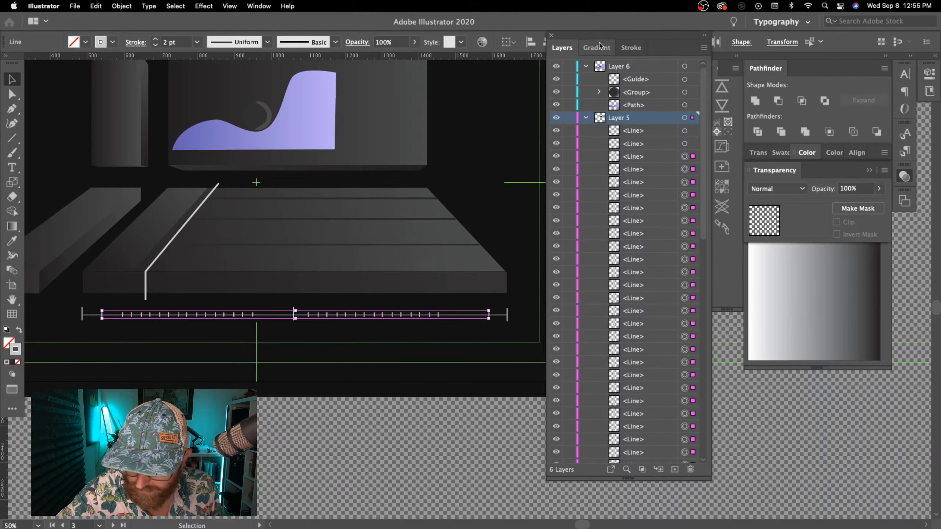
{"action": "left_click_drag", "start_coordinate": [602, 41], "coordinate": [605, 89]}
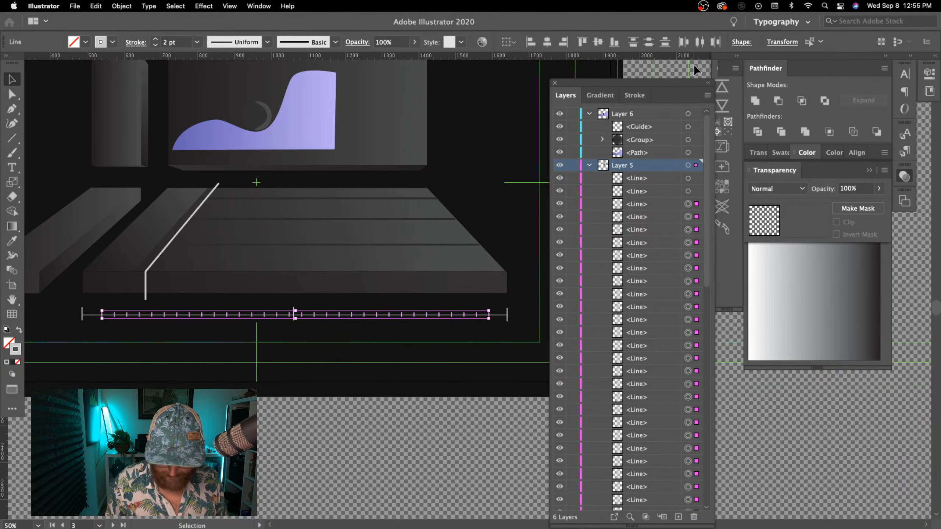
{"action": "left_click", "coordinate": [378, 453]}
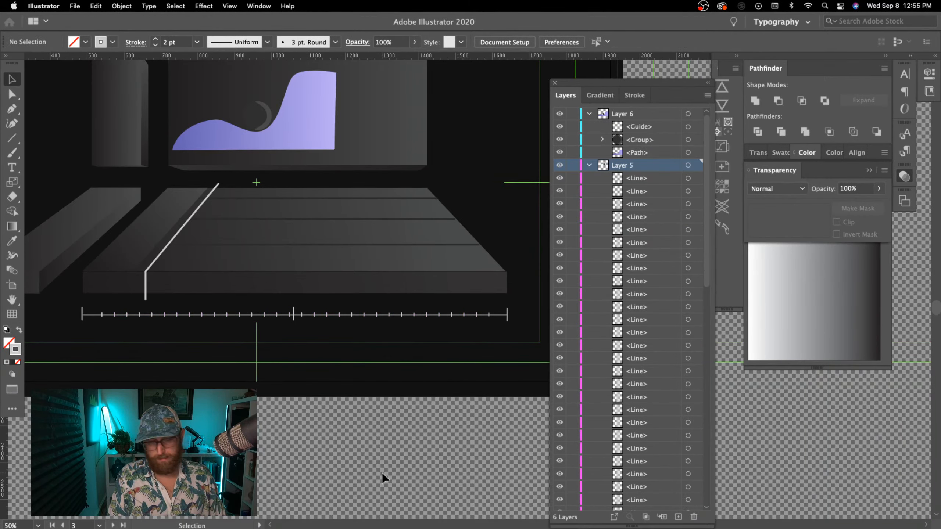
- Delete the short tick just right of the tall middle tick
{"action": "left_click", "coordinate": [301, 316]}
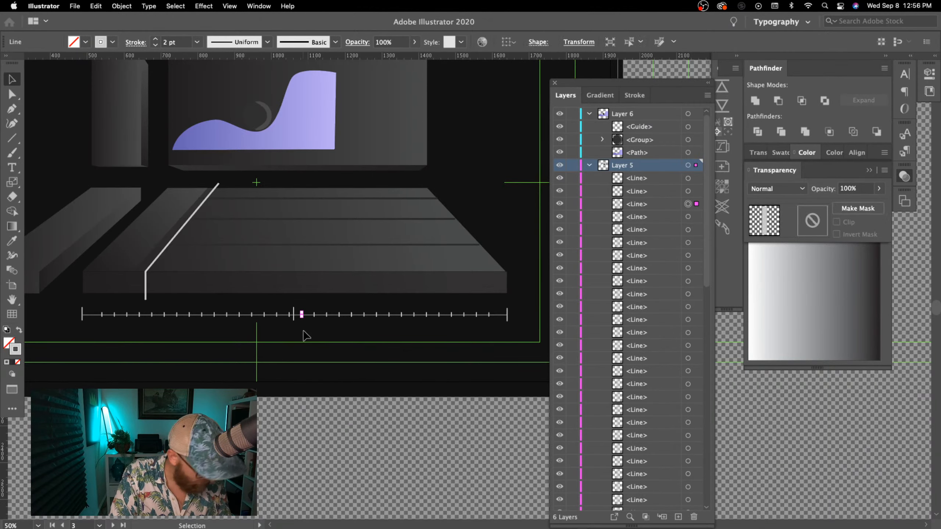
{"action": "key", "text": "Delete"}
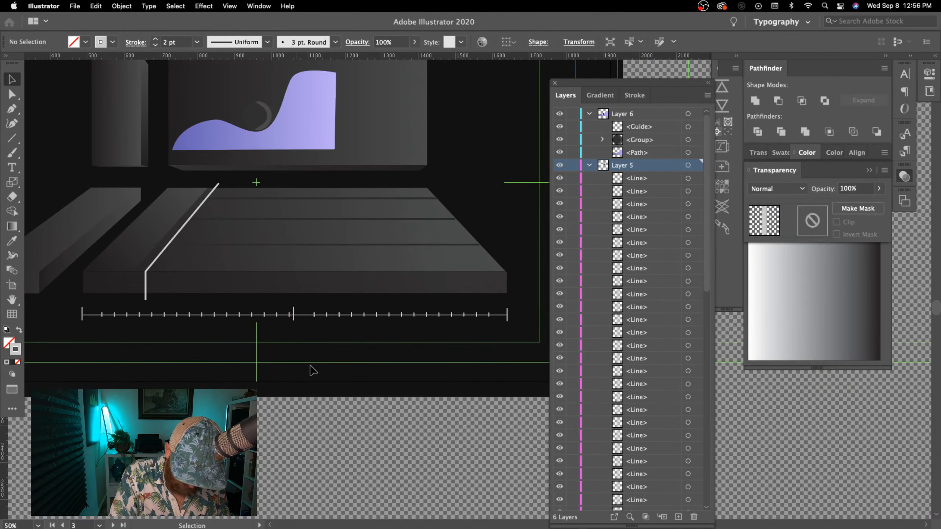
{"action": "key", "text": "super+minus"}
{"action": "key", "text": "super+minus"}
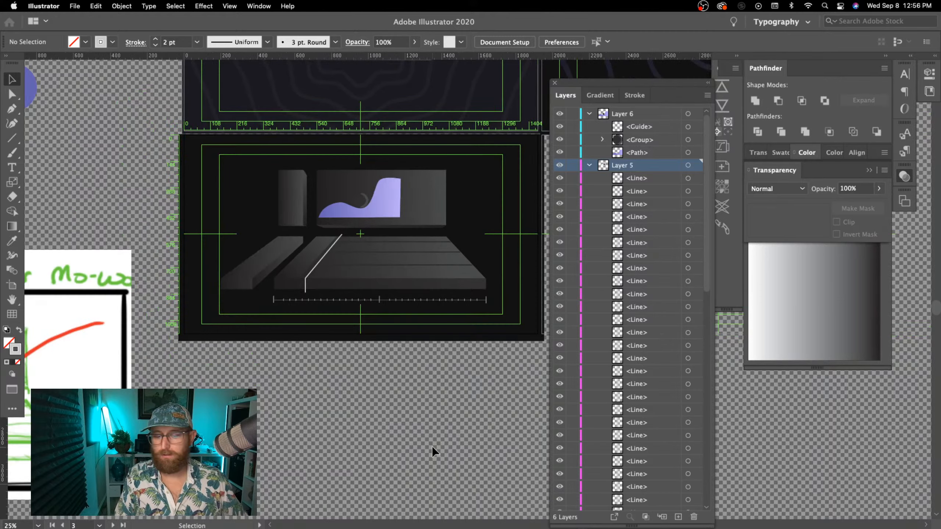
- Group the horizontal line with all its ticks and set the group's opacity to 25%
{"action": "key", "text": "super+equal"}
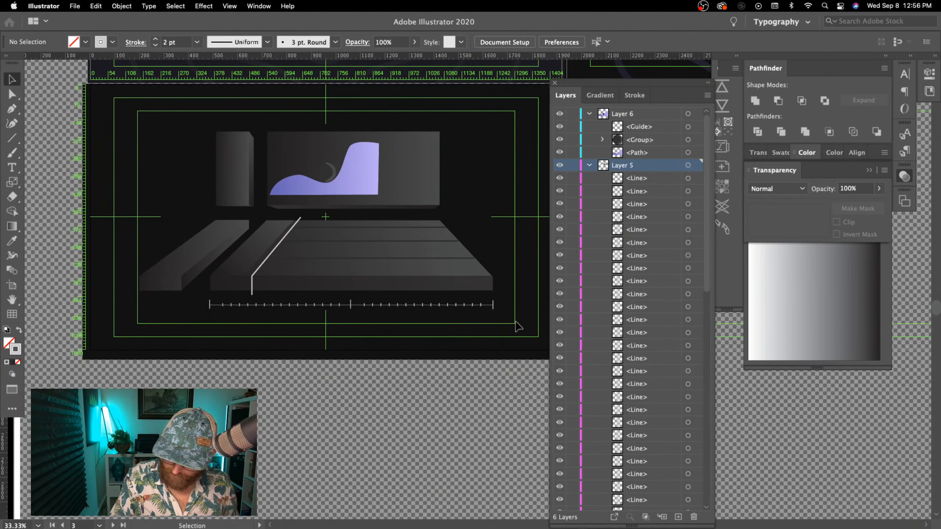
{"action": "left_click_drag", "start_coordinate": [518, 318], "coordinate": [187, 314]}
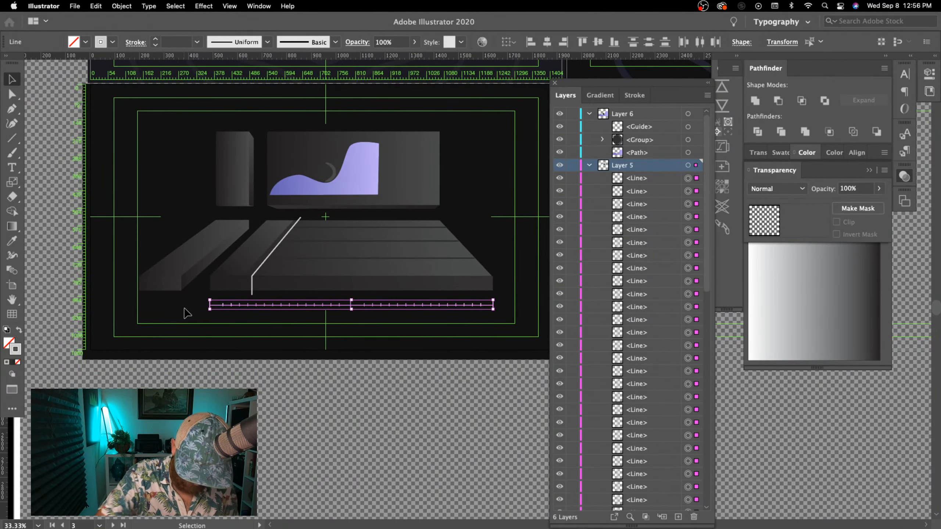
{"action": "key", "text": "super+g"}
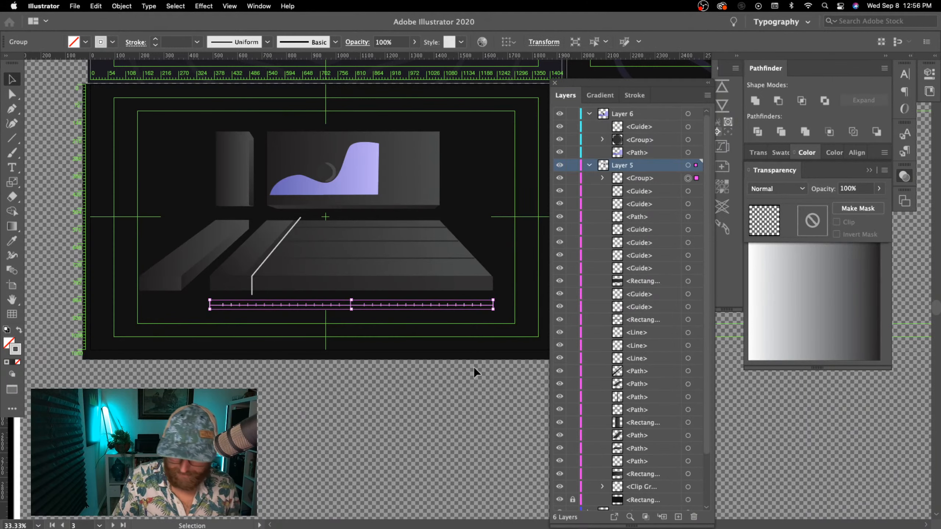
{"action": "left_click", "coordinate": [389, 42]}
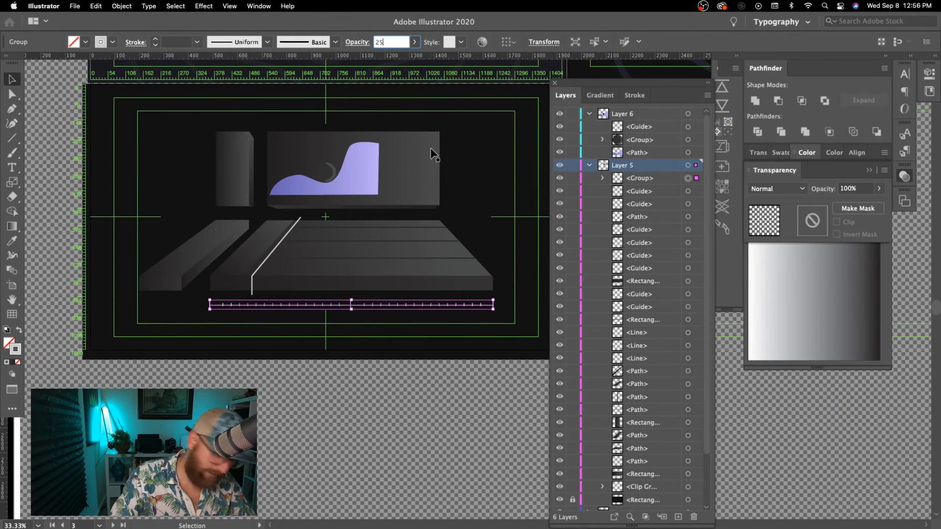
{"action": "left_click", "coordinate": [389, 451]}
- Draw three short horizontal lines with a 2 pt stroke, stepping diagonally down the top face of the left slab
{"action": "key", "text": "super+equal"}
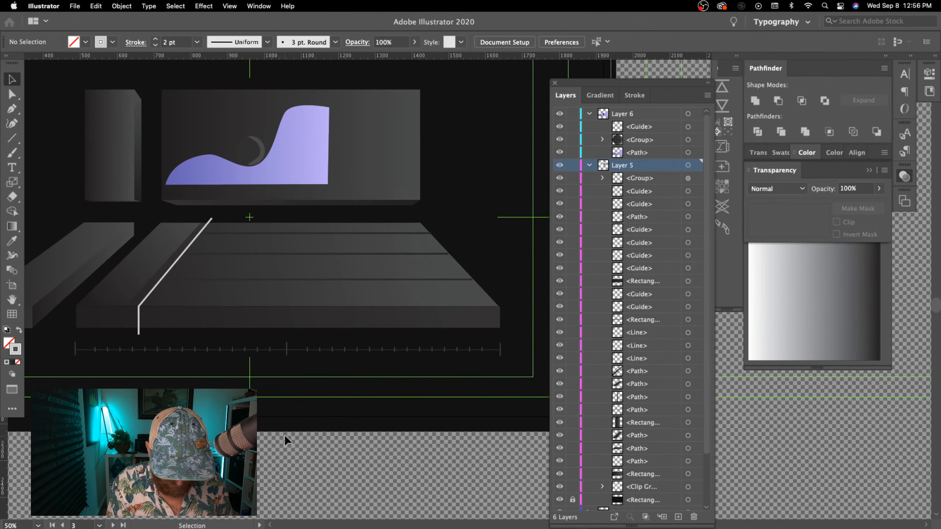
{"action": "left_click_drag", "start_coordinate": [308, 426], "coordinate": [309, 425]}
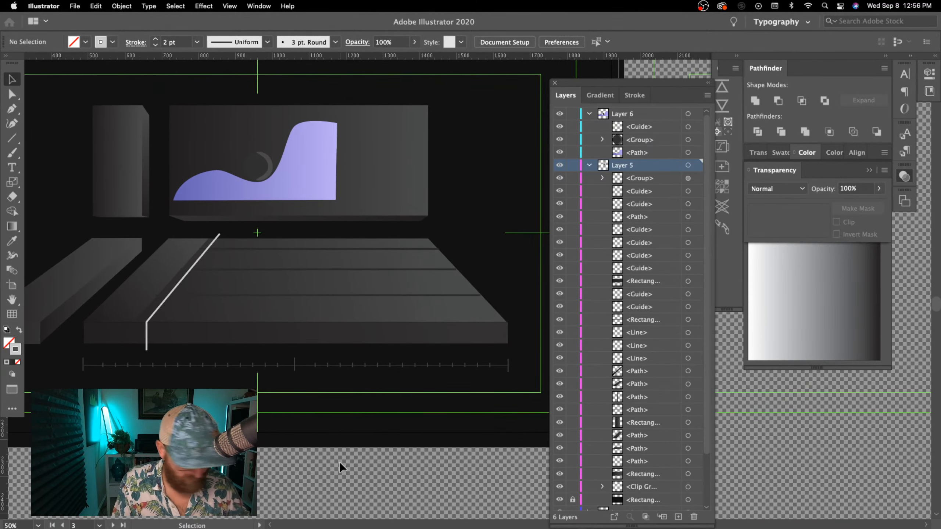
{"action": "key", "text": "super+minus"}
{"action": "key", "text": "super+minus"}
{"action": "mouse_move", "coordinate": [443, 375]}
{"action": "left_mouse_down"}
{"action": "mouse_move", "coordinate": [444, 403]}
{"action": "mouse_move", "coordinate": [563, 339]}
{"action": "mouse_move", "coordinate": [426, 399]}
{"action": "mouse_move", "coordinate": [567, 330]}
{"action": "mouse_move", "coordinate": [571, 345]}
{"action": "mouse_move", "coordinate": [580, 339]}
{"action": "mouse_move", "coordinate": [474, 408]}
{"action": "mouse_move", "coordinate": [536, 418]}
{"action": "left_mouse_up"}
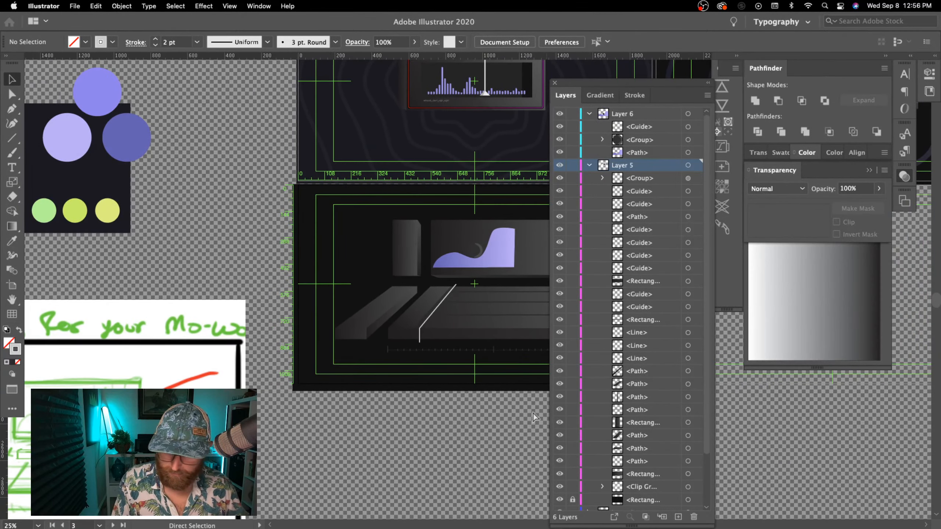
{"action": "key", "text": "super+equal"}
{"action": "key", "text": "super+equal"}
{"action": "left_click", "coordinate": [11, 138]}
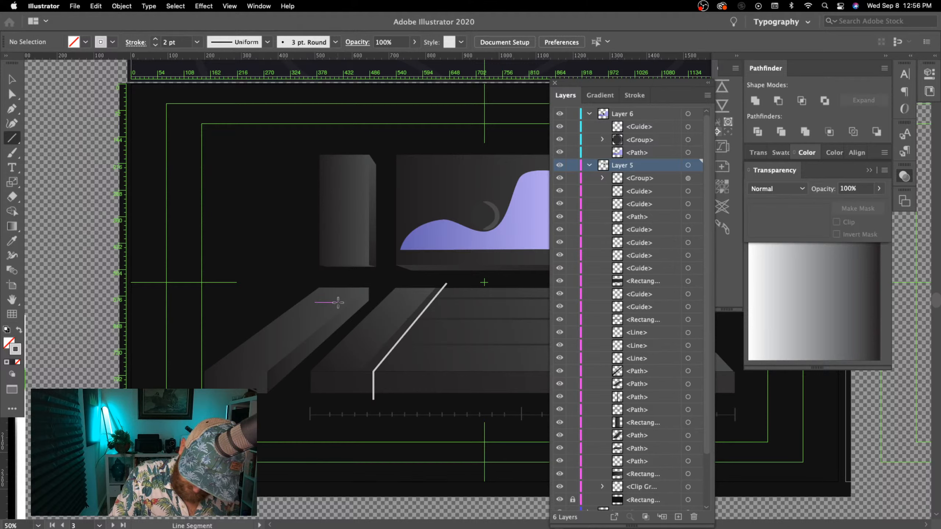
{"action": "left_click_drag", "start_coordinate": [337, 303], "coordinate": [337, 302]}
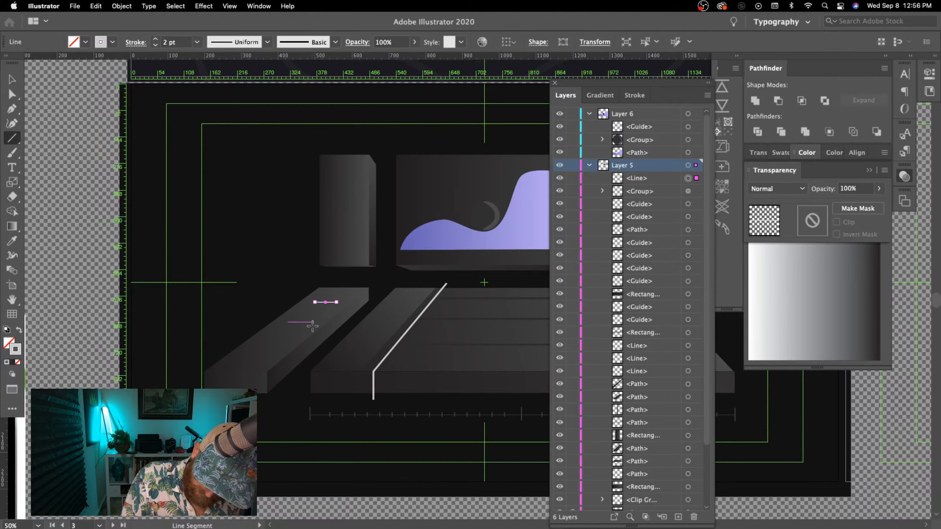
{"action": "left_click_drag", "start_coordinate": [312, 324], "coordinate": [312, 321]}
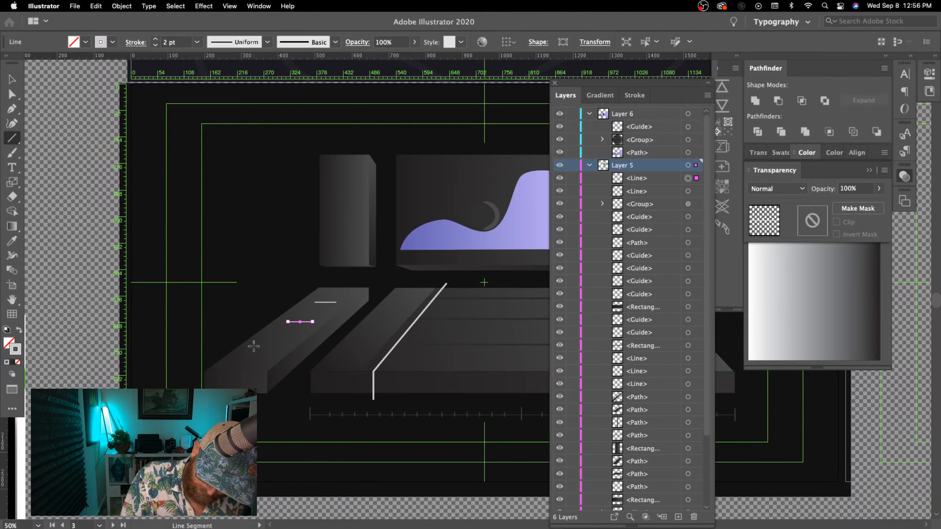
{"action": "left_click_drag", "start_coordinate": [279, 350], "coordinate": [279, 347]}
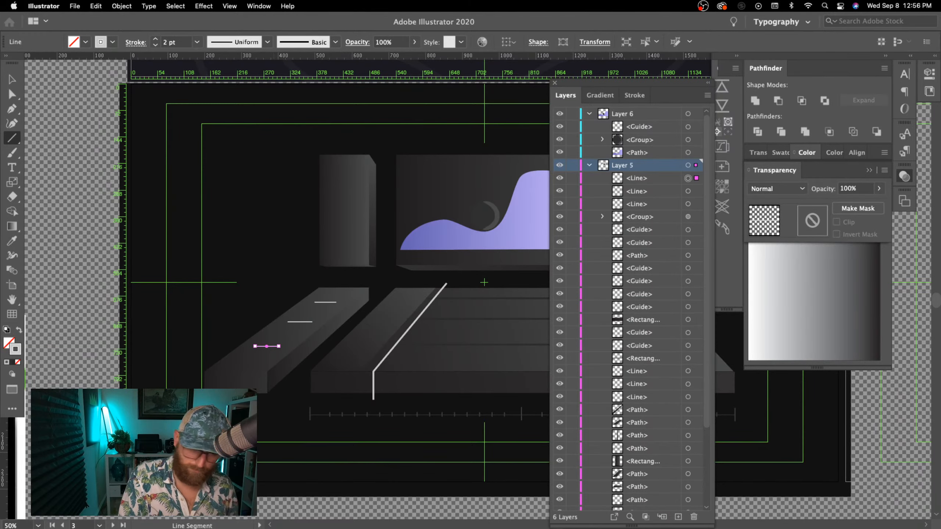
{"action": "key", "text": "v"}
{"action": "left_click", "coordinate": [418, 419]}
- Lock the top face of the left slab so the short lines on it can be selected separately
{"action": "key", "text": "super+minus"}
{"action": "key", "text": "super+minus"}
{"action": "key", "text": "super+minus"}
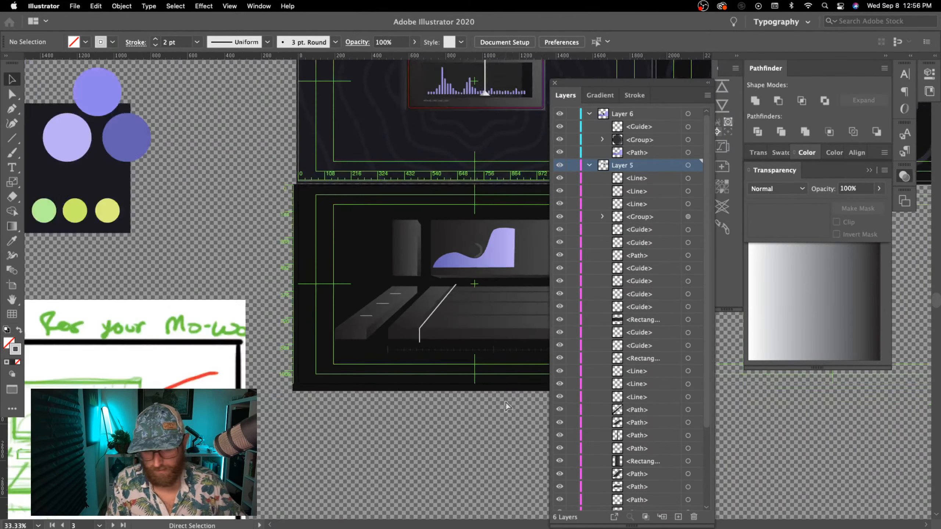
{"action": "key", "text": "super+equal"}
{"action": "key", "text": "super+equal"}
{"action": "key", "text": "super+equal"}
{"action": "key", "text": "super+equal"}
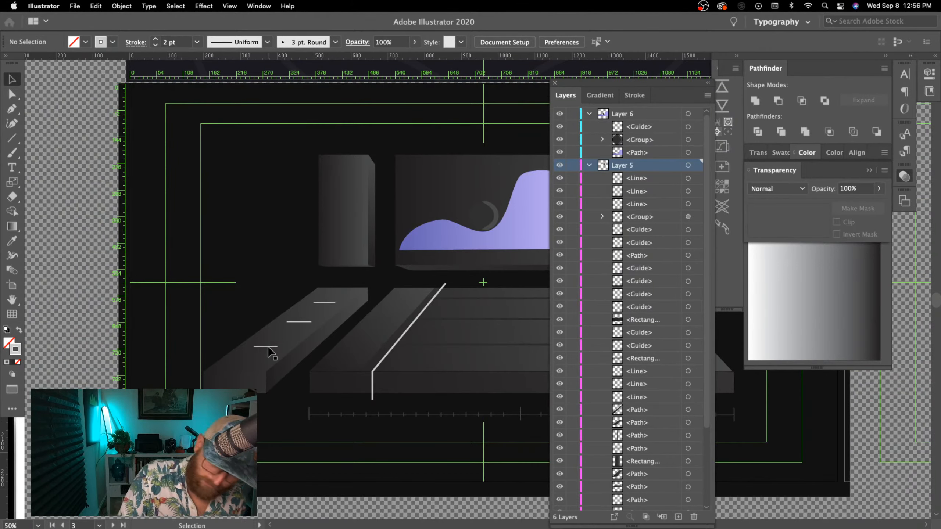
{"action": "left_click", "coordinate": [304, 325]}
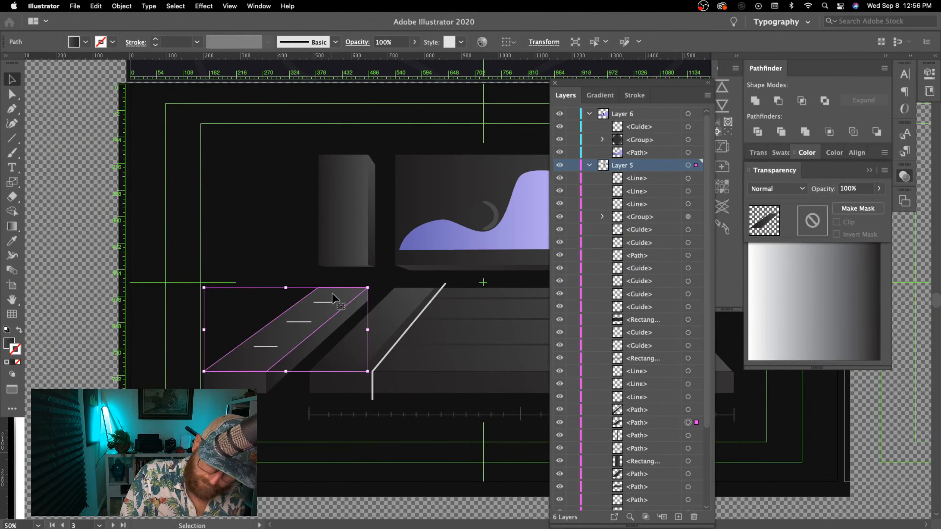
- Select the three short lines on the left slab and lower their opacity to 36%
{"action": "left_click", "coordinate": [328, 302]}
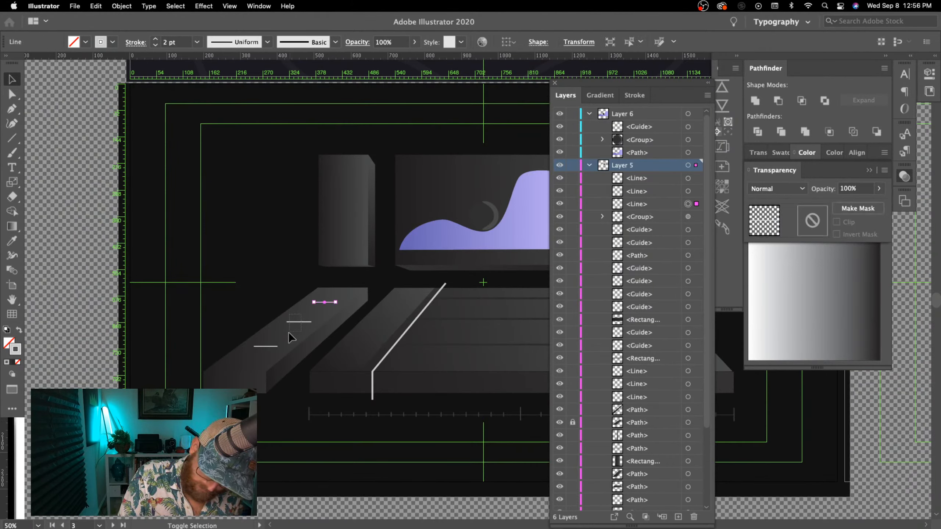
{"action": "left_click", "coordinate": [294, 322], "text": "shift"}
{"action": "left_click", "coordinate": [266, 346], "text": "shift"}
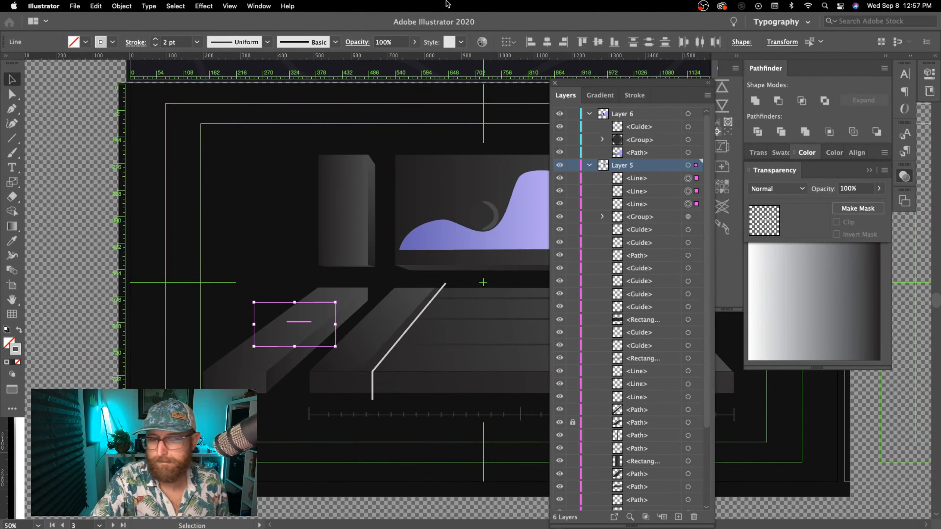
{"action": "left_click", "coordinate": [414, 42]}
{"action": "left_click_drag", "start_coordinate": [414, 58], "coordinate": [383, 60]}
{"action": "left_click", "coordinate": [241, 238]}
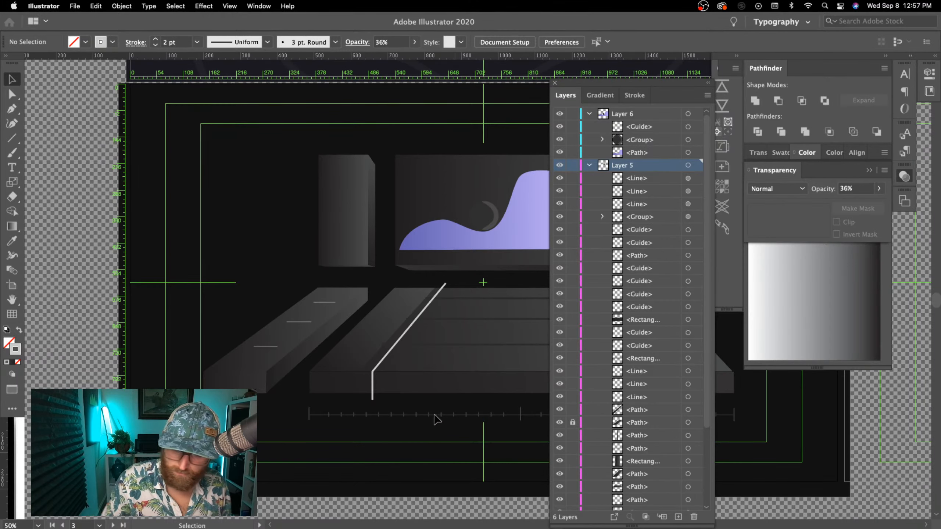
- Examine the whole perspective illustration and compare it with its storyboard sketch frame to find missing details
{"action": "left_click_drag", "start_coordinate": [365, 466], "coordinate": [235, 480]}
{"action": "left_click_drag", "start_coordinate": [454, 463], "coordinate": [537, 442]}
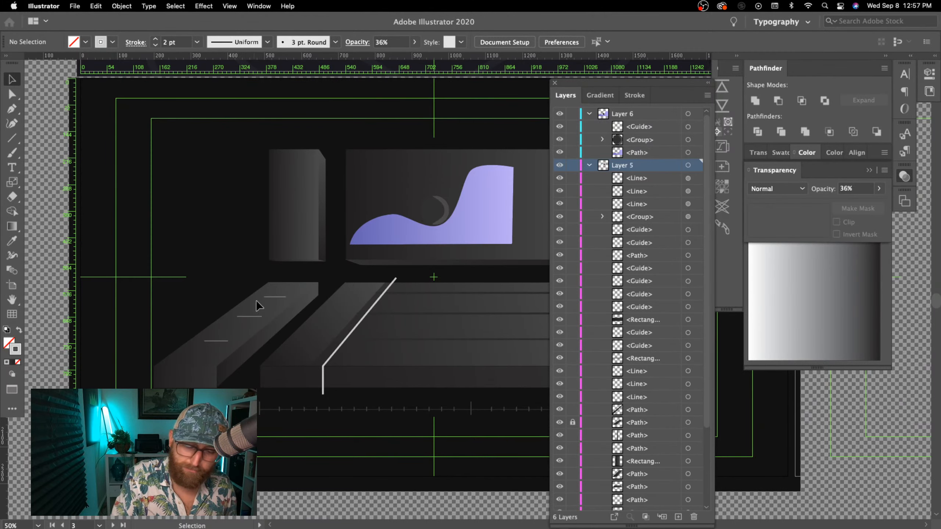
{"action": "scroll", "coordinate": [287, 445], "scroll_direction": "right", "scroll_amount": 5}
{"action": "scroll", "coordinate": [288, 444], "scroll_direction": "up", "scroll_amount": 3}
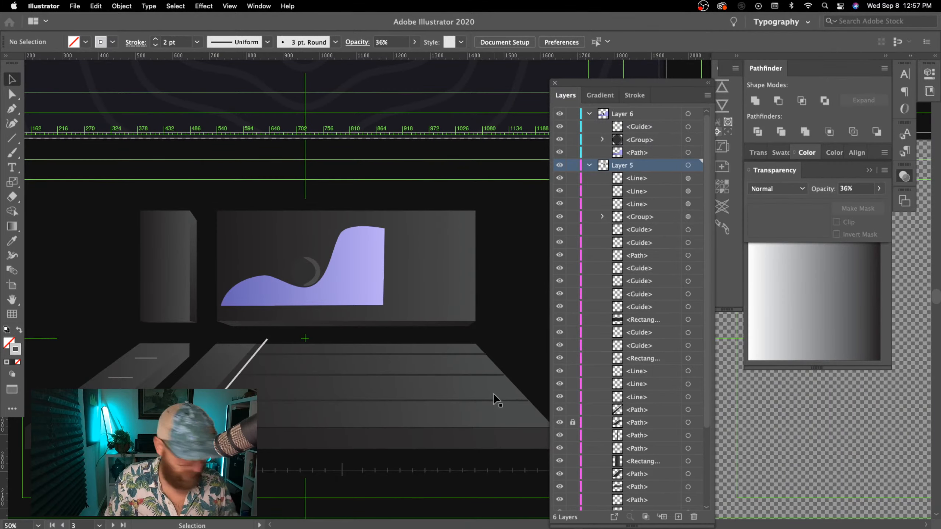
{"action": "key", "text": "super+minus"}
{"action": "key", "text": "super+minus"}
{"action": "mouse_move", "coordinate": [280, 475]}
{"action": "left_mouse_down"}
{"action": "mouse_move", "coordinate": [475, 415]}
{"action": "mouse_move", "coordinate": [264, 464]}
{"action": "left_mouse_up"}
{"action": "key", "text": "super+plus"}
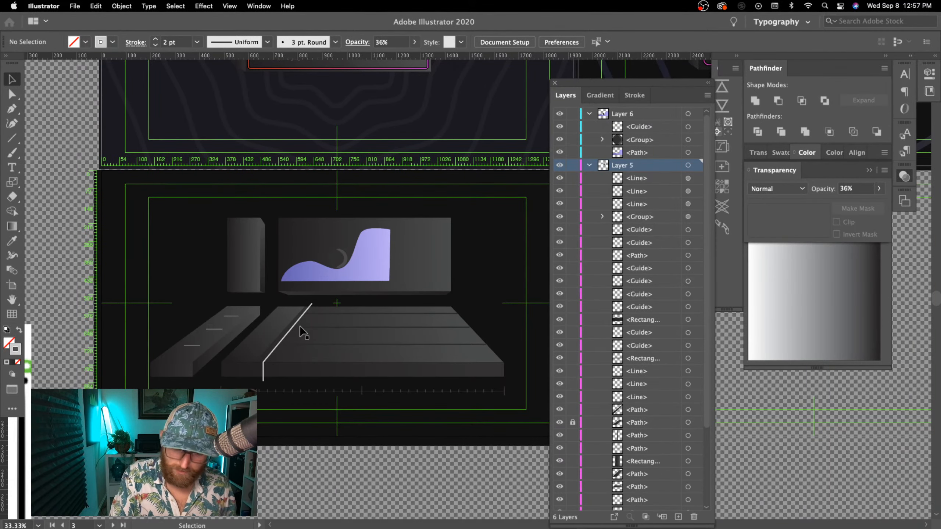
{"action": "scroll", "coordinate": [388, 444], "scroll_direction": "left", "scroll_amount": 5}
{"action": "scroll", "coordinate": [389, 445], "scroll_direction": "down", "scroll_amount": 2}
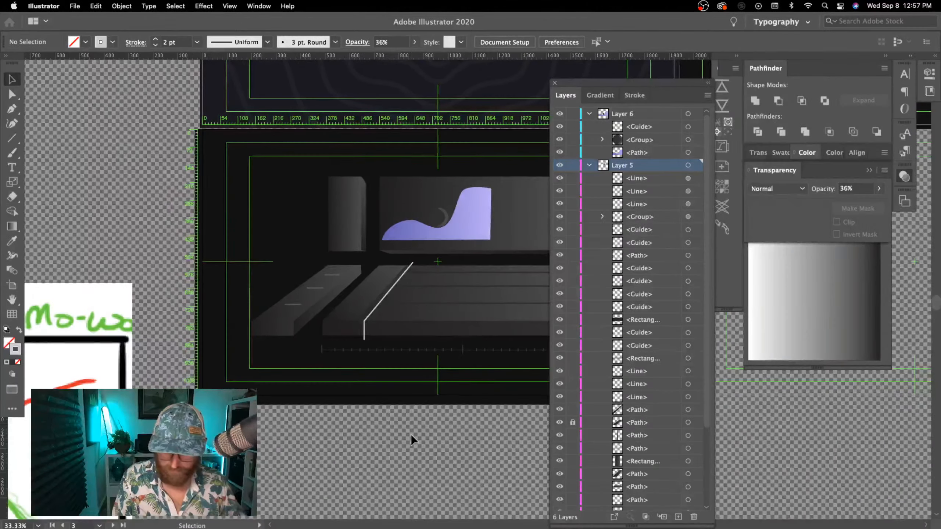
{"action": "key", "text": "super+minus"}
{"action": "key", "text": "super+minus"}
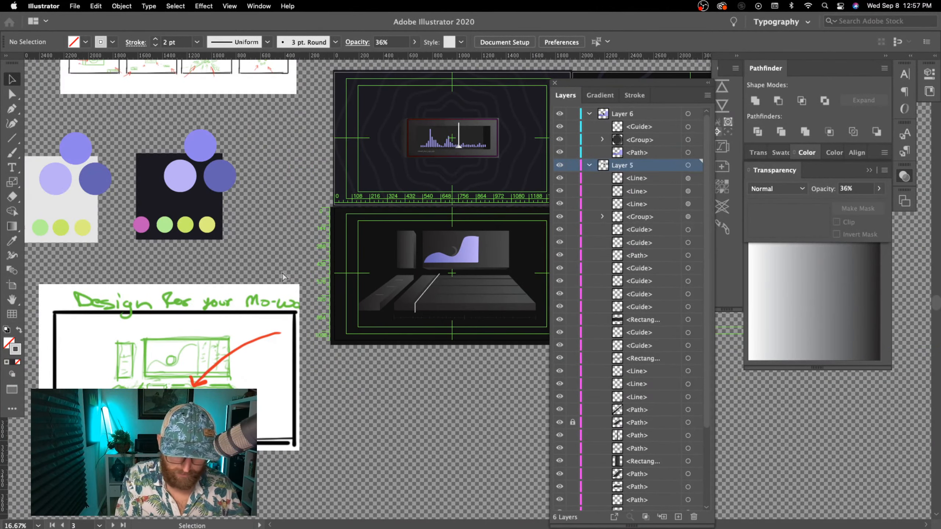
{"action": "key", "text": "super+minus"}
{"action": "left_click_drag", "start_coordinate": [333, 172], "coordinate": [369, 430]}
{"action": "key", "text": "super+plus"}
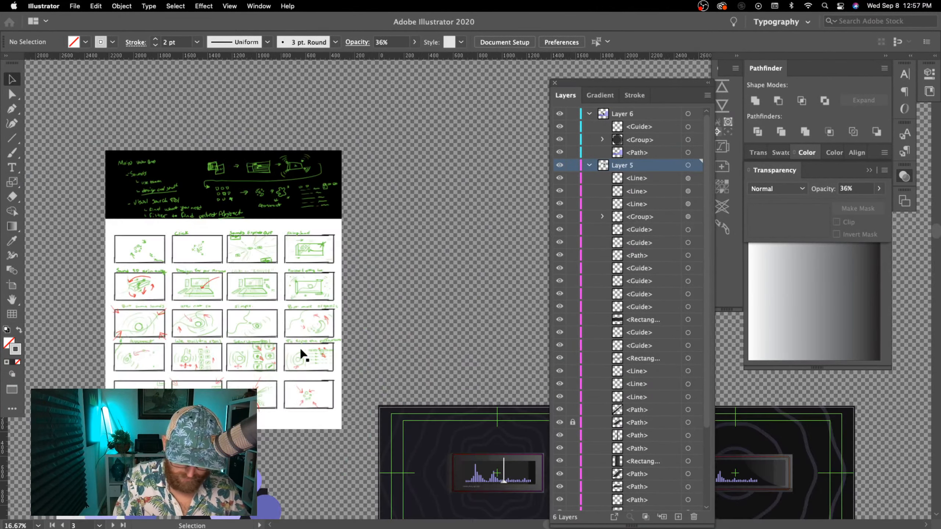
{"action": "left_click_drag", "start_coordinate": [278, 320], "coordinate": [368, 356]}
{"action": "key", "text": "super+plus"}
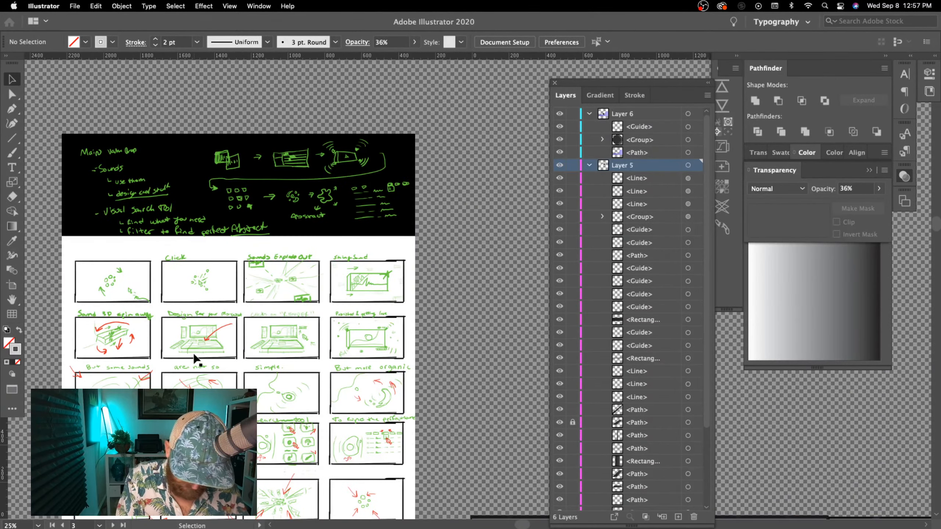
{"action": "key", "text": "super+minus"}
{"action": "left_click_drag", "start_coordinate": [379, 415], "coordinate": [52, 262]}
{"action": "left_click_drag", "start_coordinate": [443, 444], "coordinate": [498, 267]}
{"action": "key", "text": "super+plus"}
{"action": "key", "text": "super+plus"}
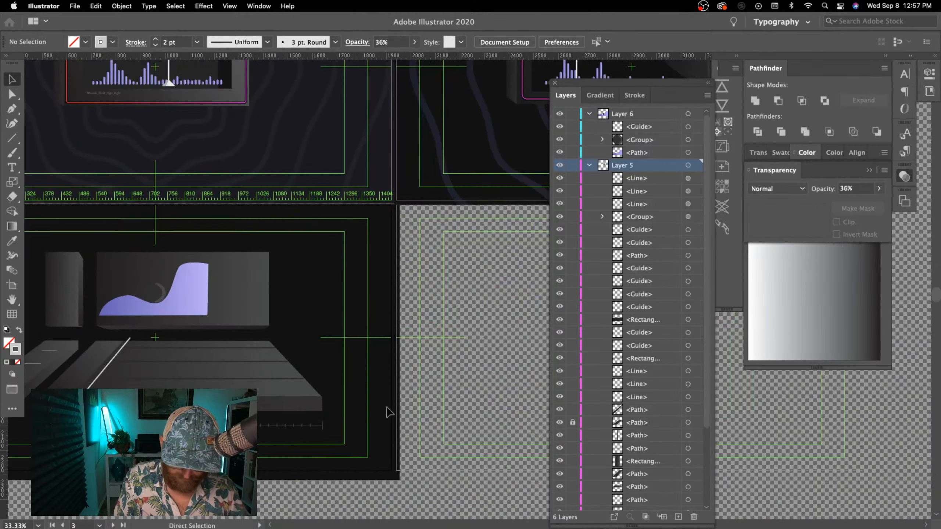
{"action": "scroll", "coordinate": [407, 426], "scroll_direction": "left", "scroll_amount": 6}
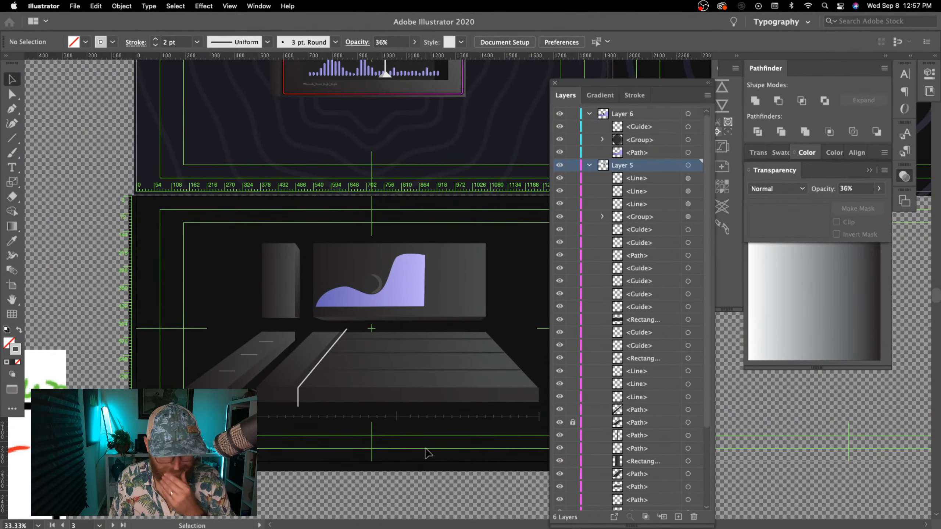
{"action": "scroll", "coordinate": [396, 449], "scroll_direction": "left", "scroll_amount": 6}
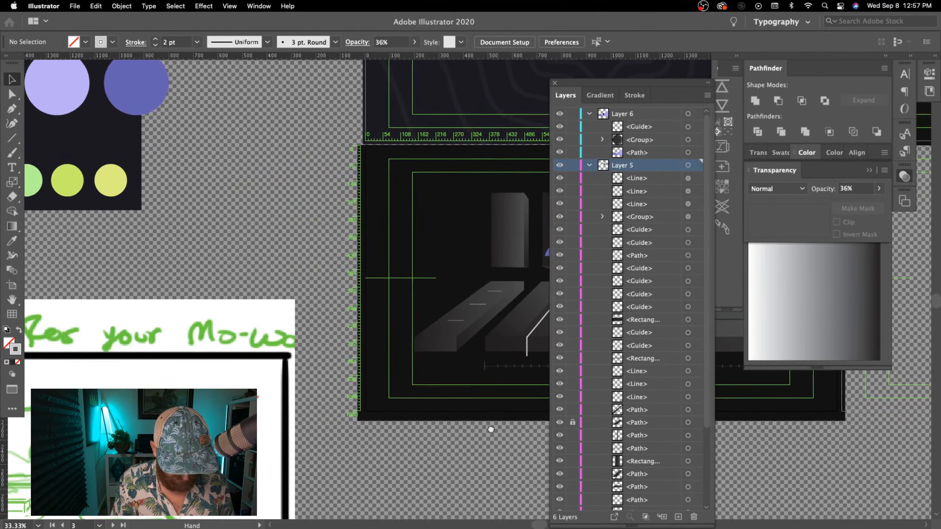
{"action": "scroll", "coordinate": [491, 429], "scroll_direction": "right", "scroll_amount": 6}
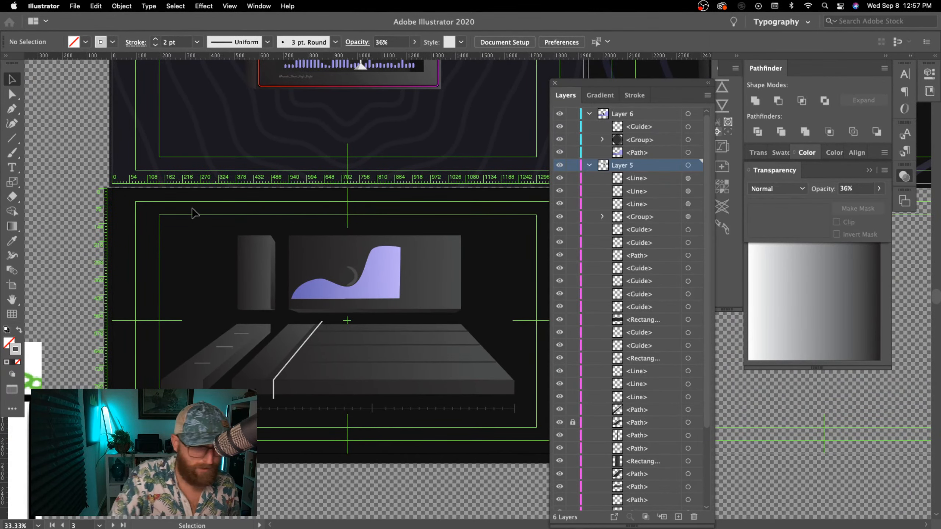
- Duplicate the large upper panel rectangle and shrink the copy to a narrow box just right of the purple curve, matching the curve's height
{"action": "left_click", "coordinate": [455, 302]}
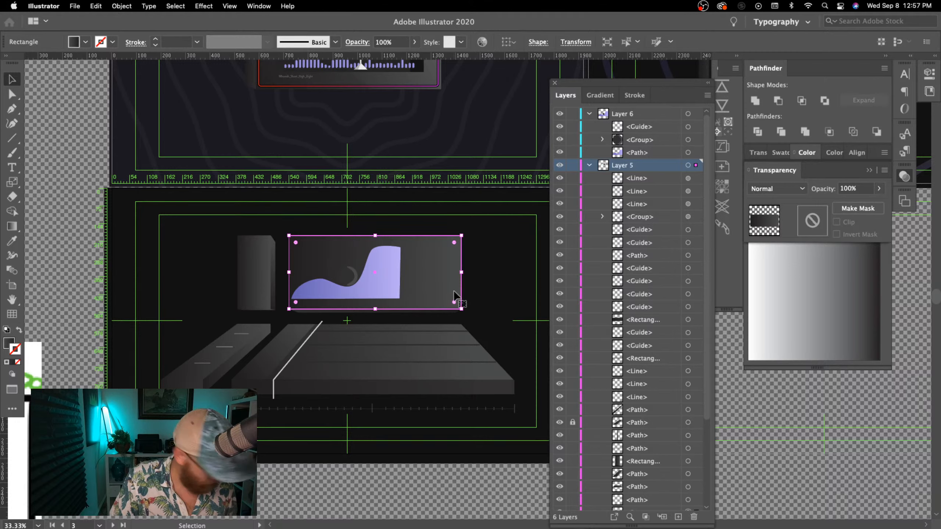
{"action": "left_click_drag", "start_coordinate": [461, 308], "coordinate": [436, 298]}
{"action": "left_click_drag", "start_coordinate": [314, 275], "coordinate": [402, 281]}
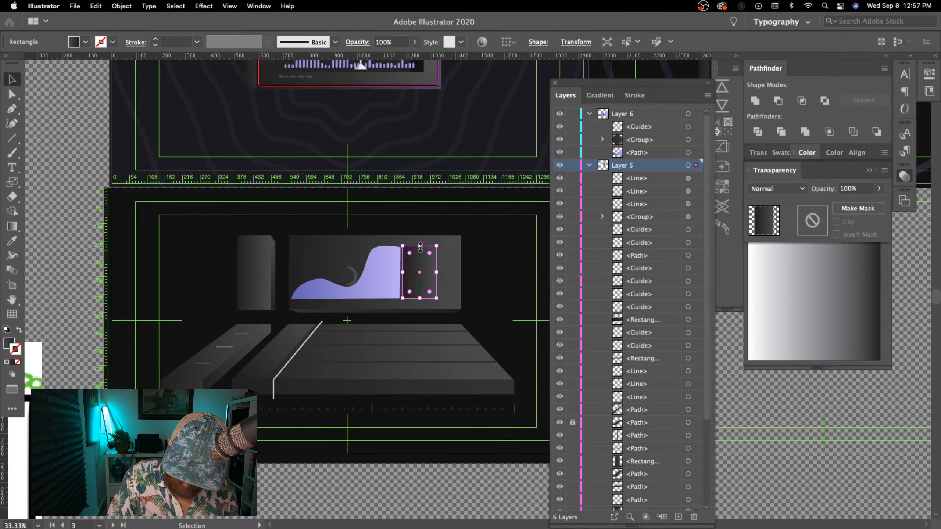
{"action": "left_click_drag", "start_coordinate": [419, 282], "coordinate": [421, 291]}
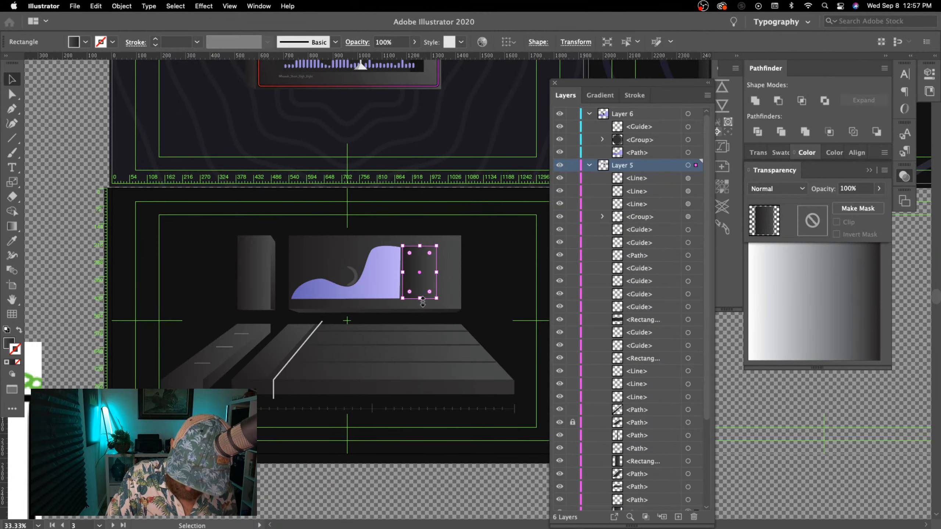
{"action": "left_click", "coordinate": [483, 260]}
- Angle the narrow box's linear gradient diagonally from its lower-left corner to well beyond its upper-right corner
{"action": "key", "text": "super+equal"}
{"action": "key", "text": "super+equal"}
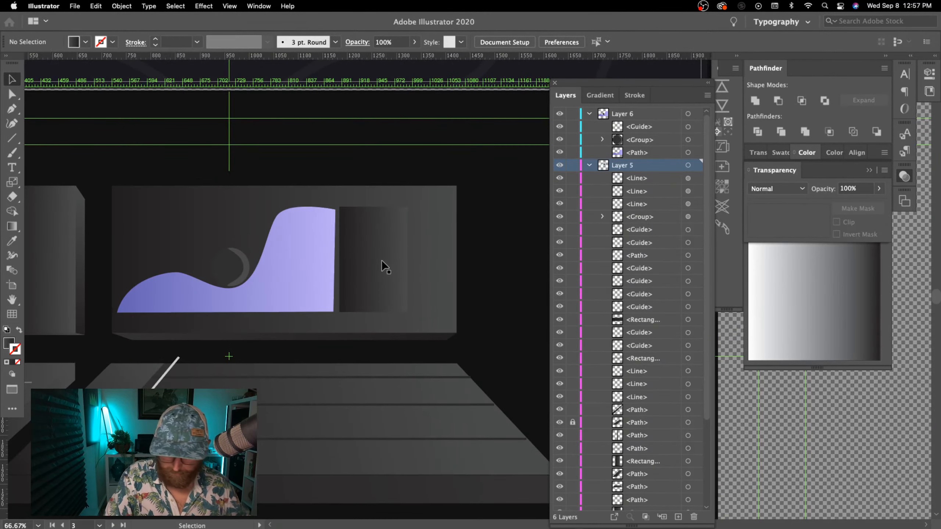
{"action": "left_click", "coordinate": [382, 260]}
{"action": "key", "text": "g"}
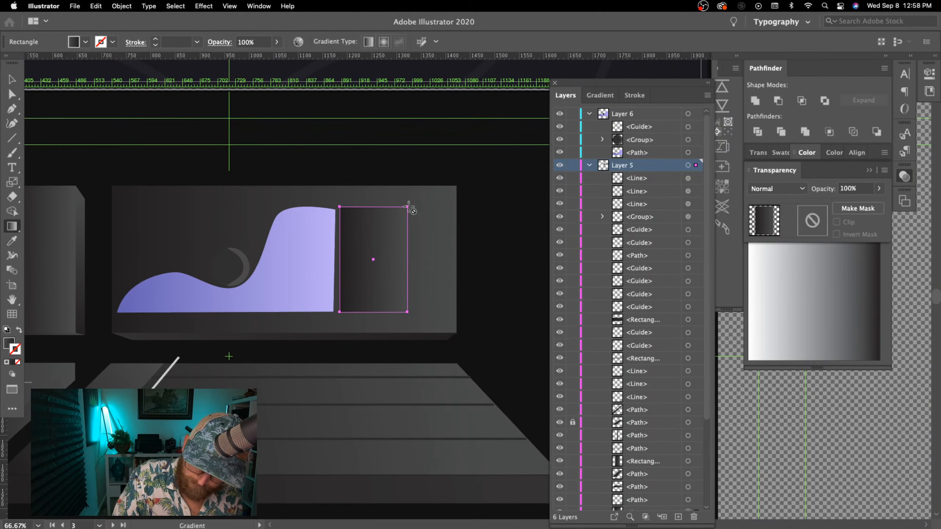
{"action": "left_click", "coordinate": [11, 344]}
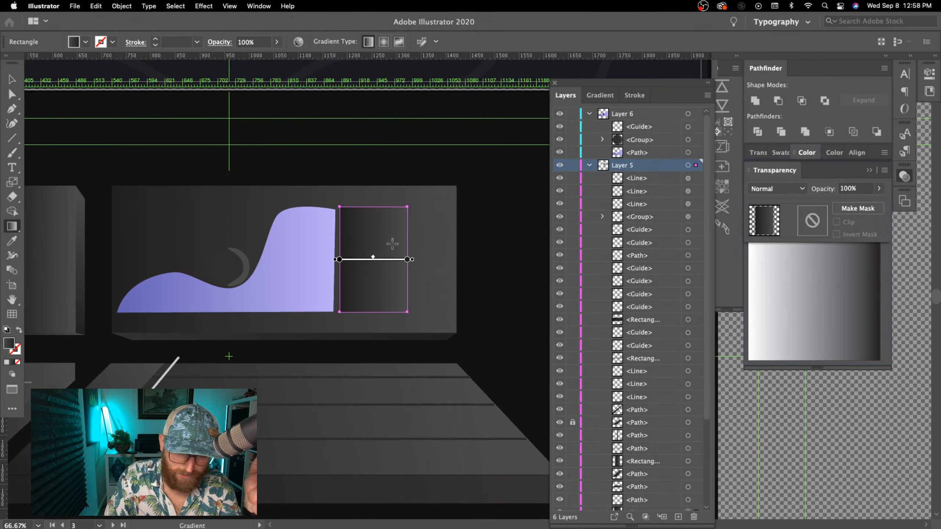
{"action": "left_click", "coordinate": [19, 353]}
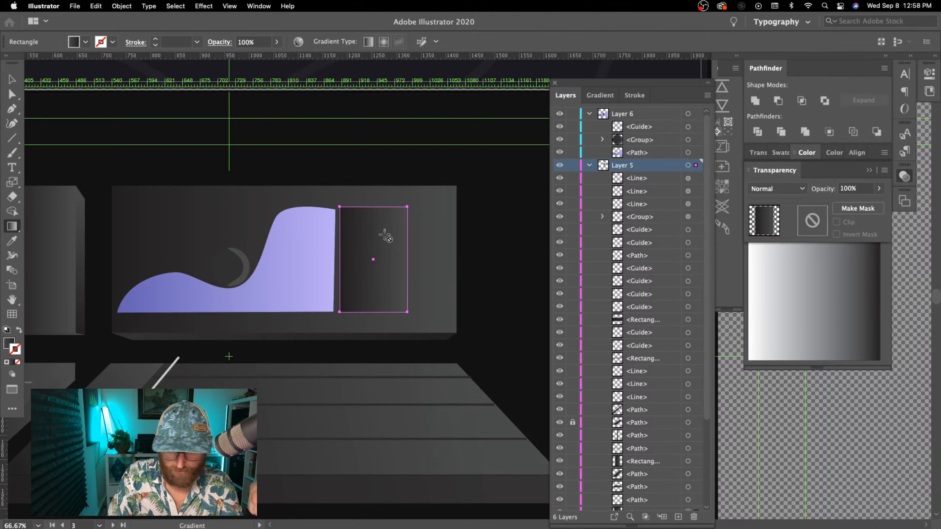
{"action": "left_click", "coordinate": [9, 343]}
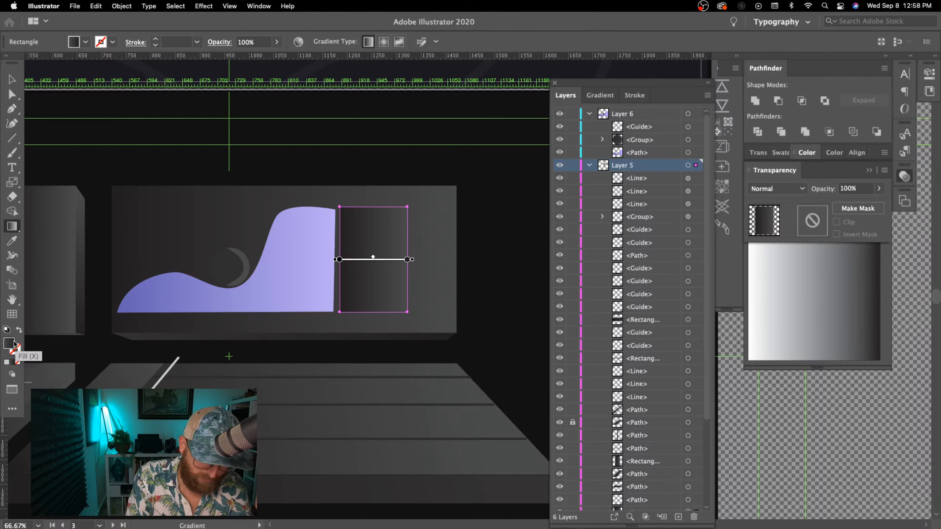
{"action": "mouse_move", "coordinate": [339, 315]}
{"action": "left_mouse_down"}
{"action": "mouse_move", "coordinate": [374, 269]}
{"action": "mouse_move", "coordinate": [435, 143]}
{"action": "mouse_move", "coordinate": [435, 159]}
{"action": "left_mouse_up"}
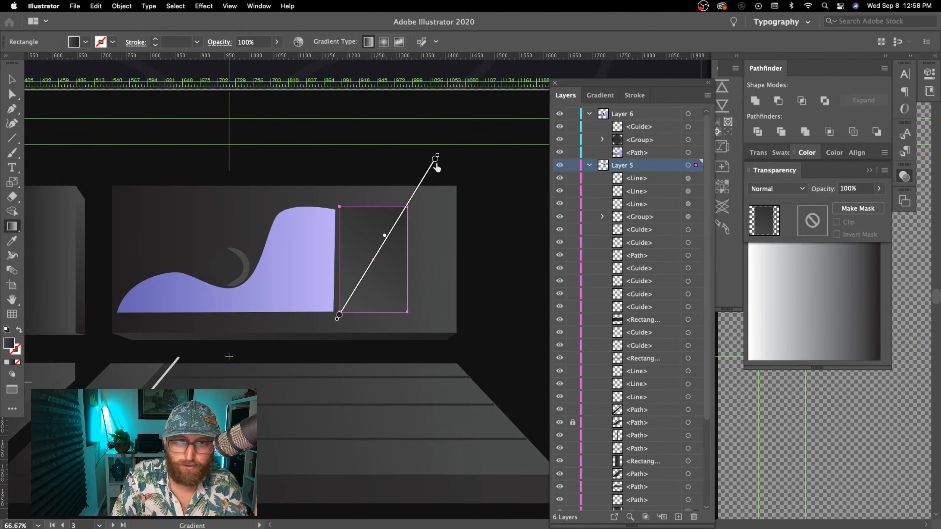
{"action": "key", "text": "v"}
{"action": "left_click", "coordinate": [477, 254]}
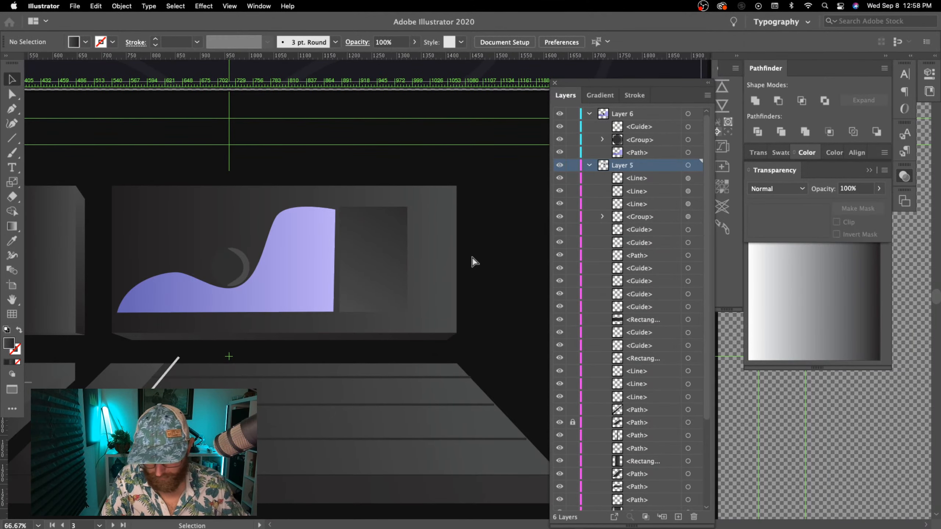
- Stretch the narrow box to nearly the panel's full height and arrange three small stacked boxes between it and the panel's right edge
{"action": "key", "text": "a"}
{"action": "left_click", "coordinate": [378, 262]}
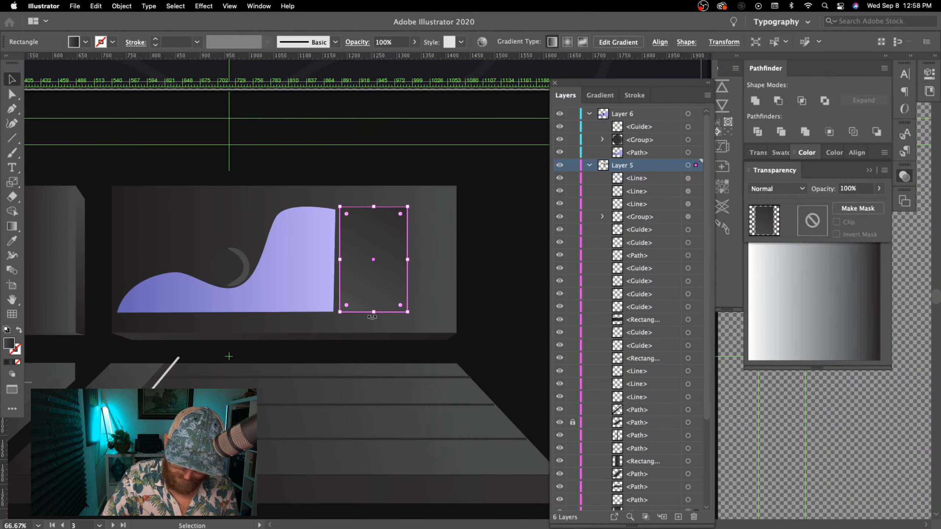
{"action": "left_click_drag", "start_coordinate": [375, 313], "coordinate": [374, 326]}
{"action": "left_click_drag", "start_coordinate": [374, 207], "coordinate": [375, 193]}
{"action": "left_click_drag", "start_coordinate": [411, 261], "coordinate": [448, 261]}
{"action": "left_click_drag", "start_coordinate": [426, 326], "coordinate": [441, 309]}
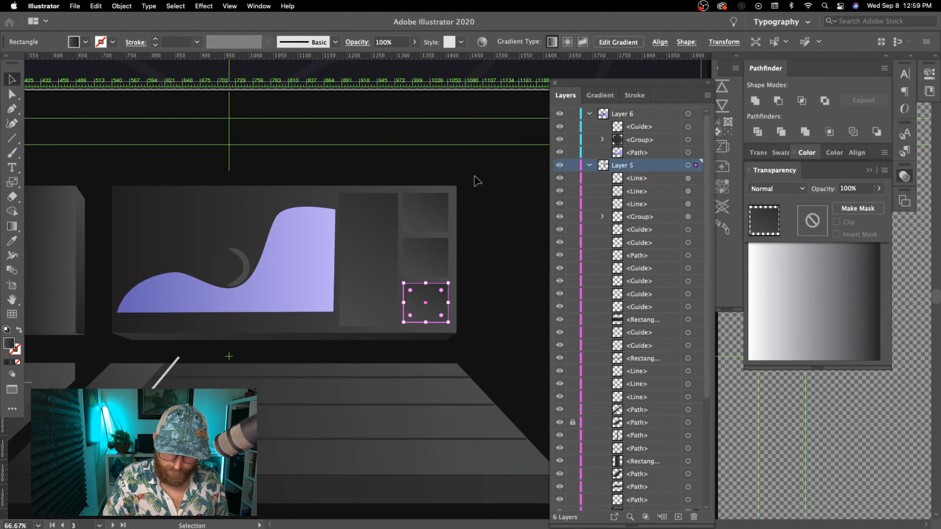
- Align the purple curve's two right-side anchors to the rightmost one and nudge them left to leave a gap before the tall box
{"action": "left_click", "coordinate": [325, 300]}
{"action": "key", "text": "a"}
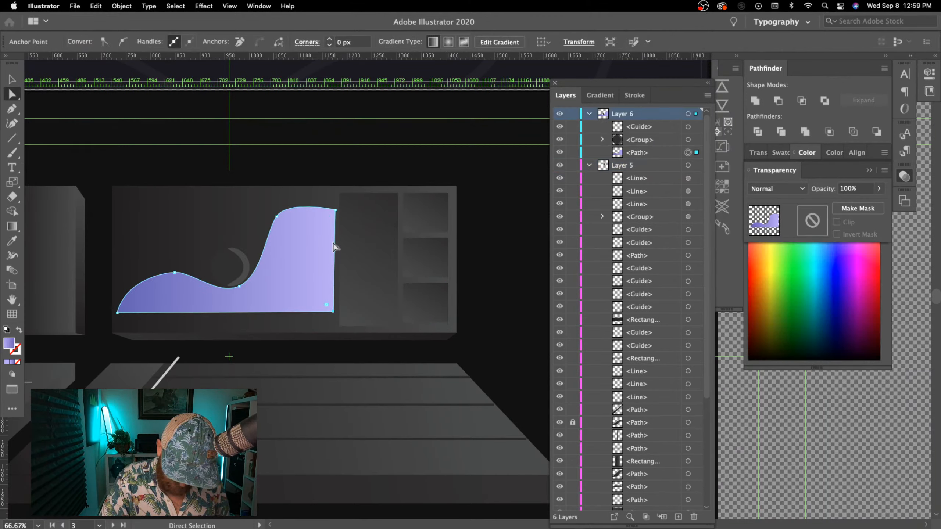
{"action": "left_click", "coordinate": [336, 211]}
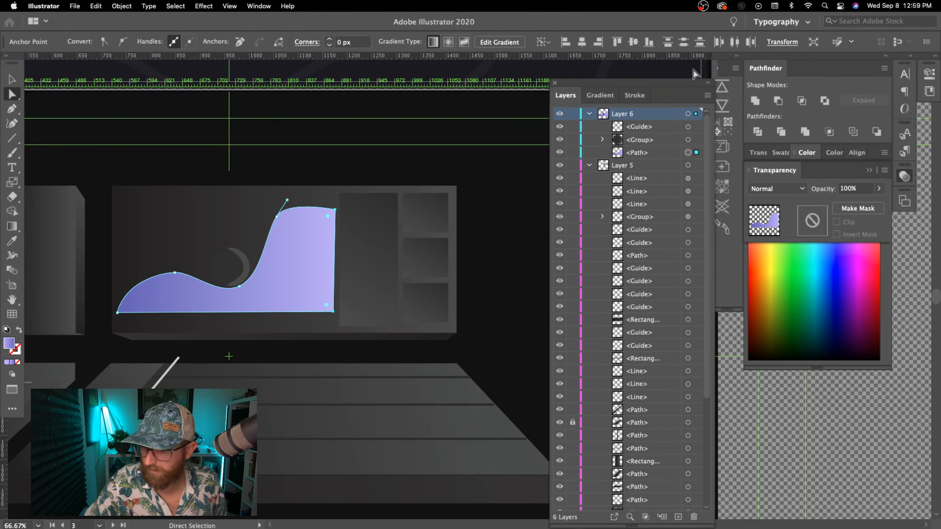
{"action": "left_click", "coordinate": [599, 41]}
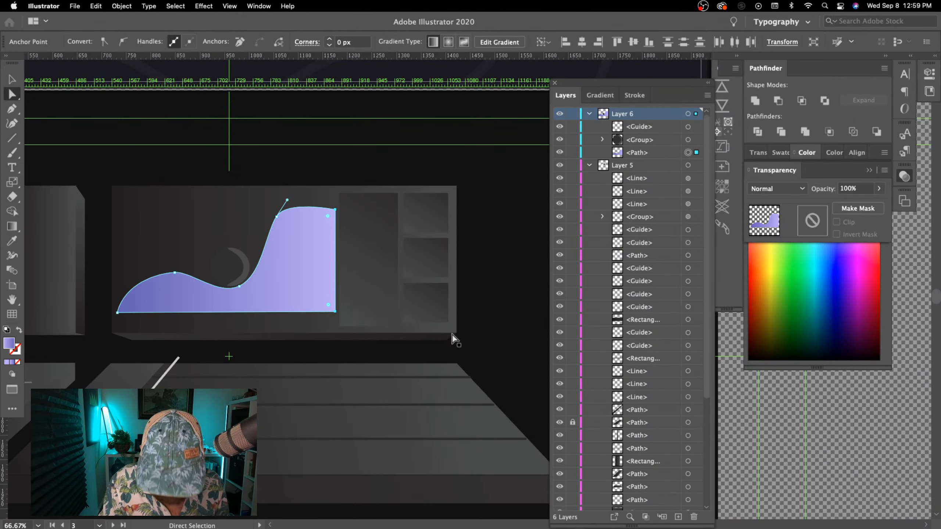
{"action": "key", "text": "Left"}
{"action": "key", "text": "Left"}
{"action": "key", "text": "Left"}
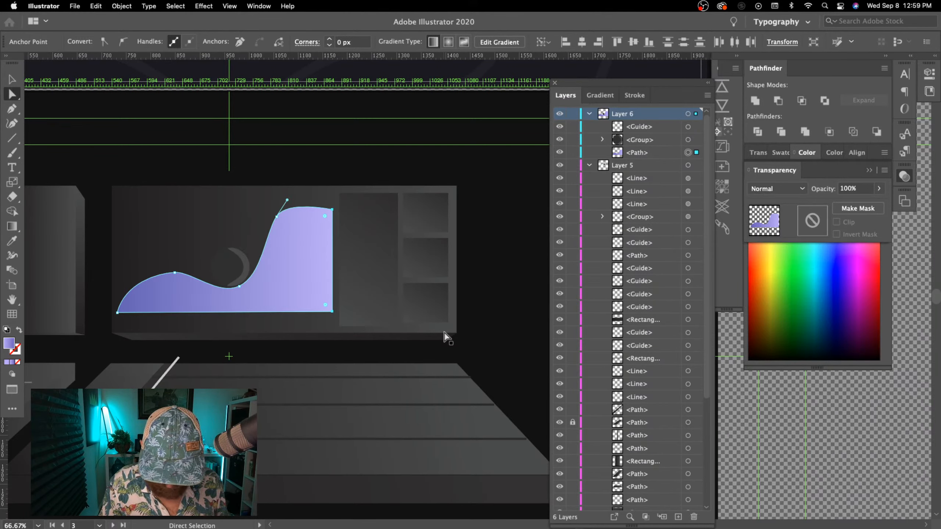
{"action": "key", "text": "Left"}
{"action": "key", "text": "Left"}
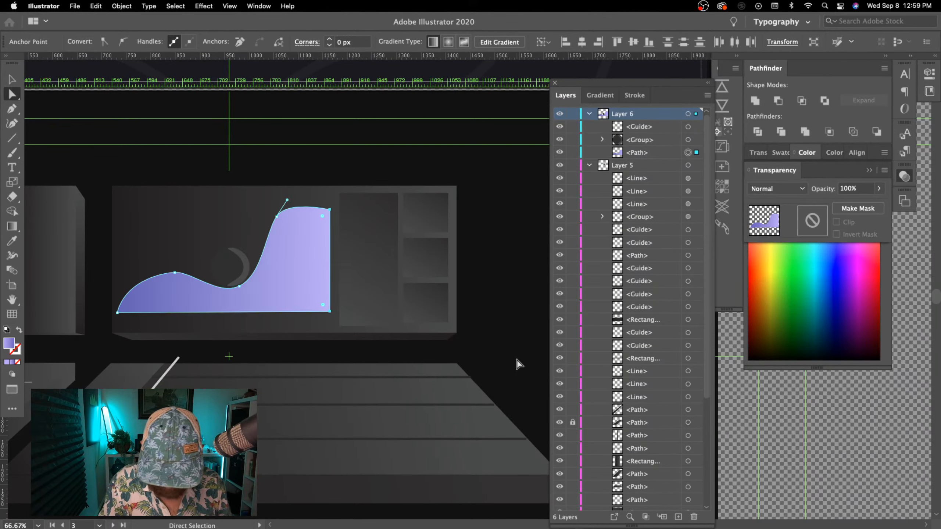
{"action": "key", "text": "Right"}
{"action": "key", "text": "Right"}
{"action": "key", "text": "Right"}
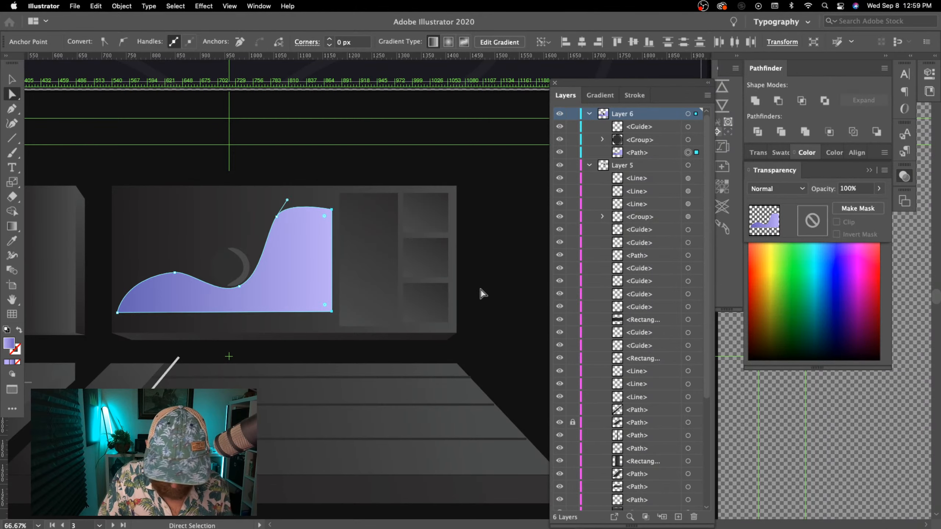
- Nudge the tall box slightly left so its gap to the small stacked boxes widens
{"action": "left_click", "coordinate": [489, 298]}
{"action": "key", "text": "v"}
{"action": "left_click", "coordinate": [379, 269]}
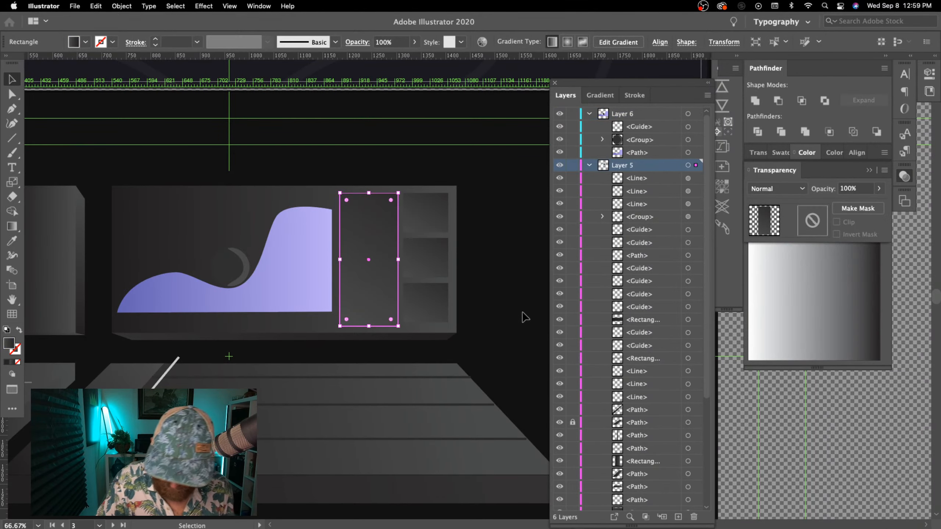
{"action": "left_click", "coordinate": [495, 274]}
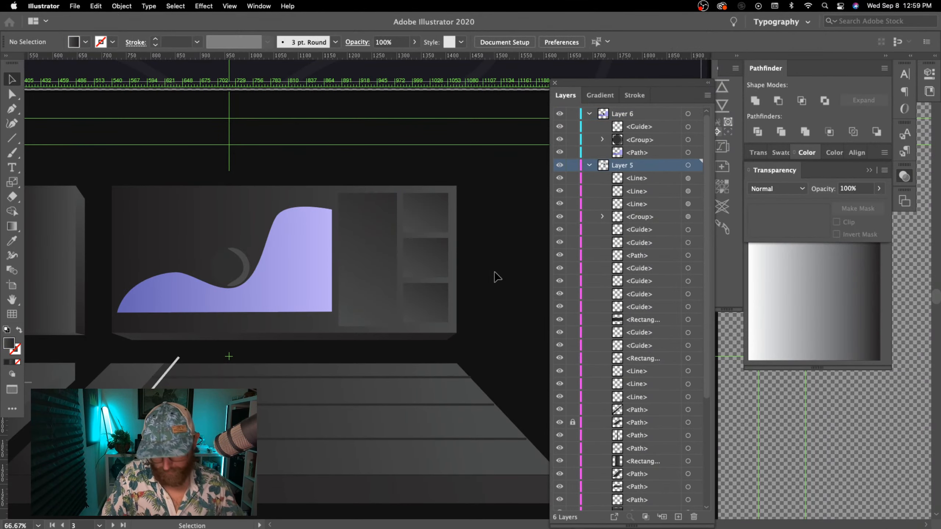
- Align the purple curve's two bottom corner anchors to the lowest one so its base is level
{"action": "scroll", "coordinate": [496, 274], "scroll_direction": "down", "scroll_amount": 3}
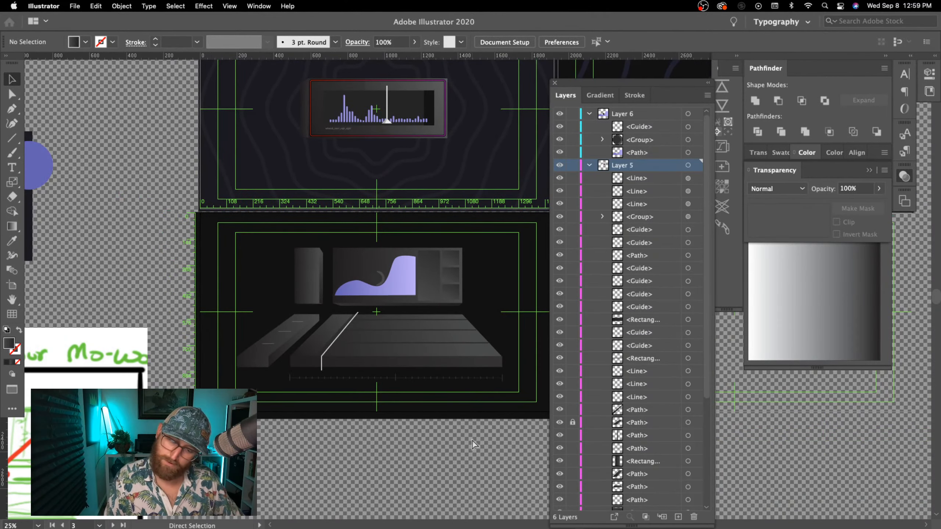
{"action": "scroll", "coordinate": [468, 425], "scroll_direction": "up", "scroll_amount": 5}
{"action": "left_click_drag", "start_coordinate": [385, 421], "coordinate": [532, 448]}
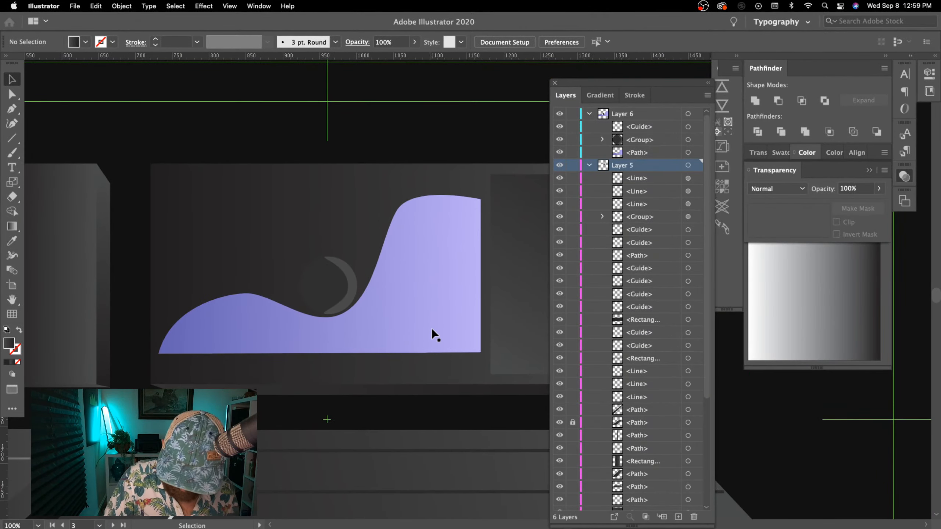
{"action": "left_click", "coordinate": [436, 335]}
{"action": "key", "text": "a"}
{"action": "left_click", "coordinate": [480, 352]}
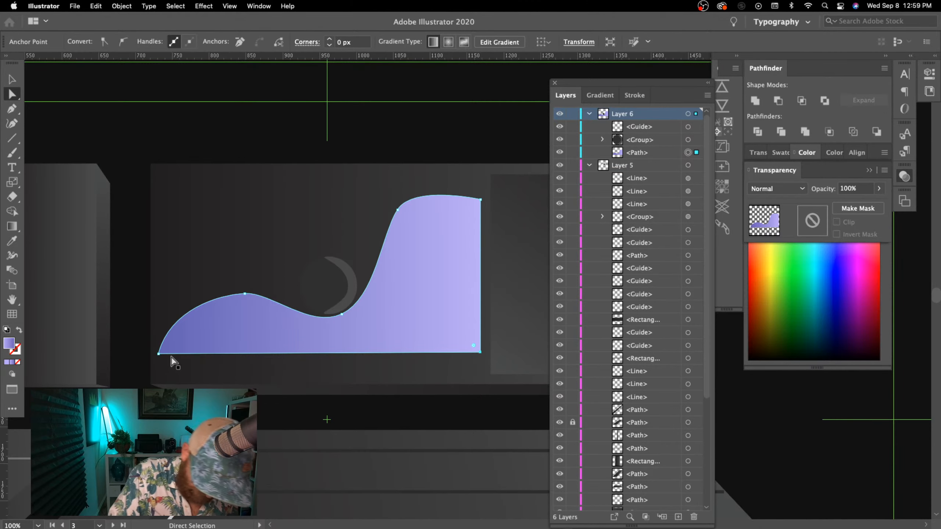
{"action": "left_click", "coordinate": [158, 353]}
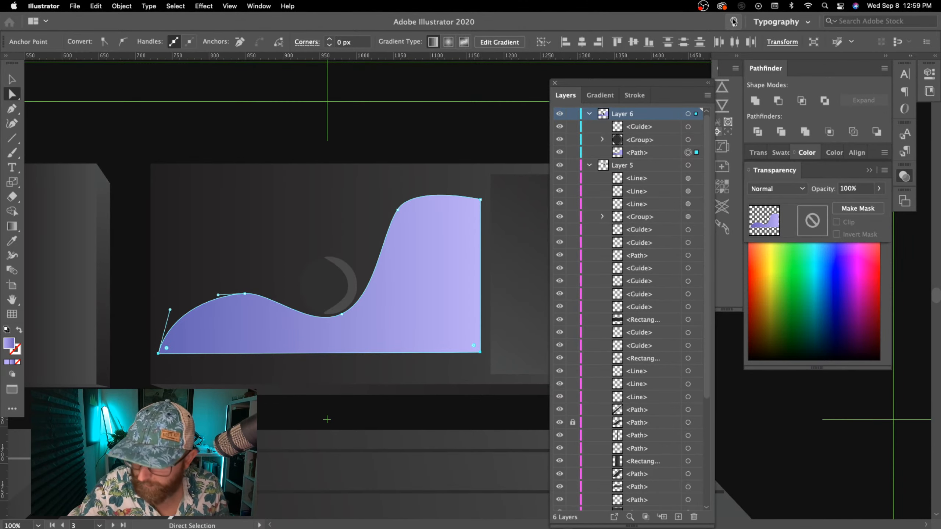
{"action": "left_click", "coordinate": [649, 41]}
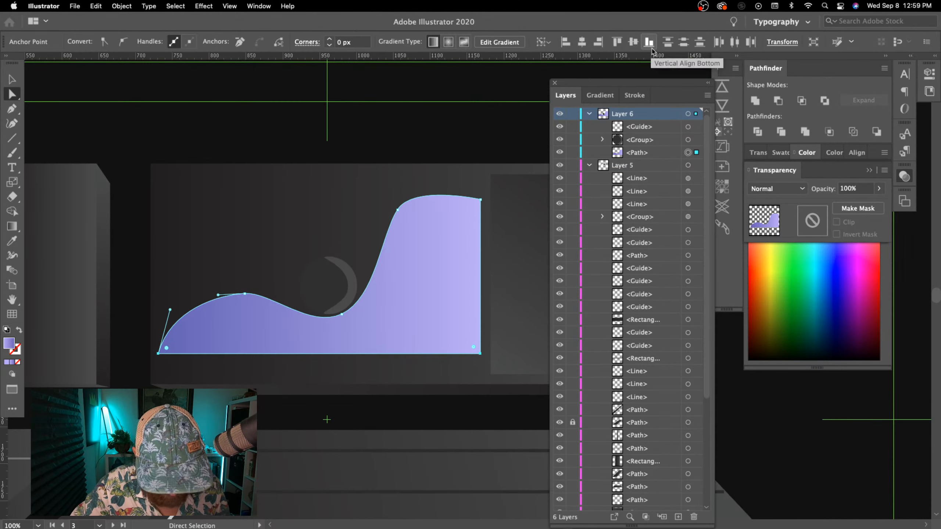
- Lower the purple curve's base anchors until they nearly reach the level of the tall box's bottom edge
{"action": "key", "text": "Down"}
{"action": "key", "text": "Down"}
{"action": "key", "text": "Down"}
{"action": "key", "text": "Down"}
{"action": "key", "text": "Down"}
{"action": "key", "text": "Down"}
{"action": "key", "text": "Down"}
{"action": "key", "text": "Down"}
{"action": "key", "text": "Down"}
{"action": "key", "text": "Down"}
{"action": "key", "text": "Down"}
{"action": "key", "text": "Down"}
{"action": "key", "text": "Down"}
{"action": "key", "text": "Down"}
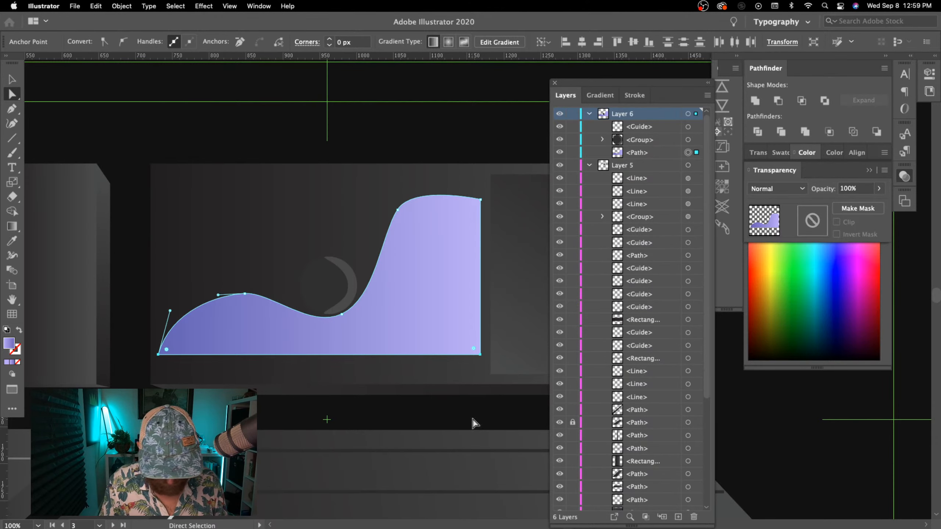
{"action": "key", "text": "Down"}
{"action": "key", "text": "Down"}
{"action": "key", "text": "Down"}
{"action": "key", "text": "Down"}
{"action": "key", "text": "Down"}
{"action": "key", "text": "Down"}
{"action": "key", "text": "Down"}
{"action": "key", "text": "Down"}
{"action": "key", "text": "Down"}
{"action": "key", "text": "Down"}
{"action": "key", "text": "Down"}
{"action": "key", "text": "Down"}
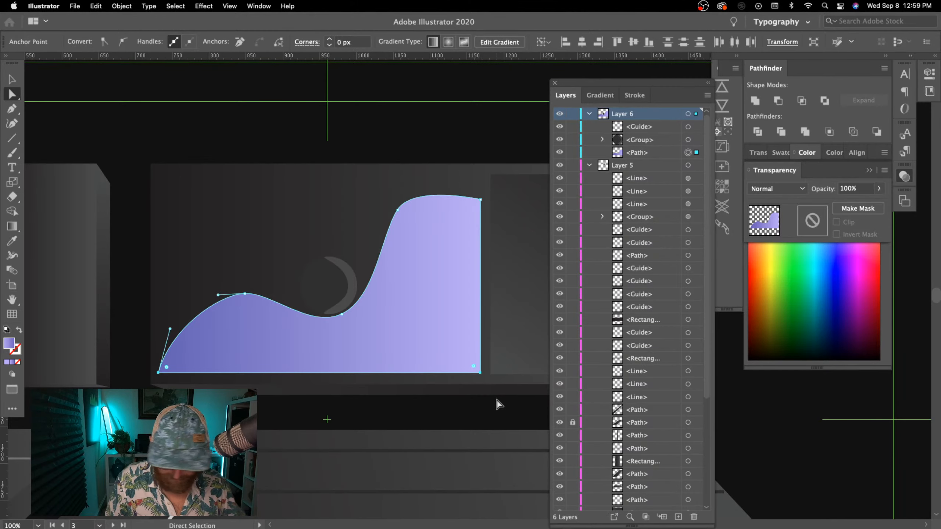
- Show the guides, place a horizontal guide at the tall box's bottom edge, and lower the purple curve's base onto it
{"action": "key", "text": "super+semicolon"}
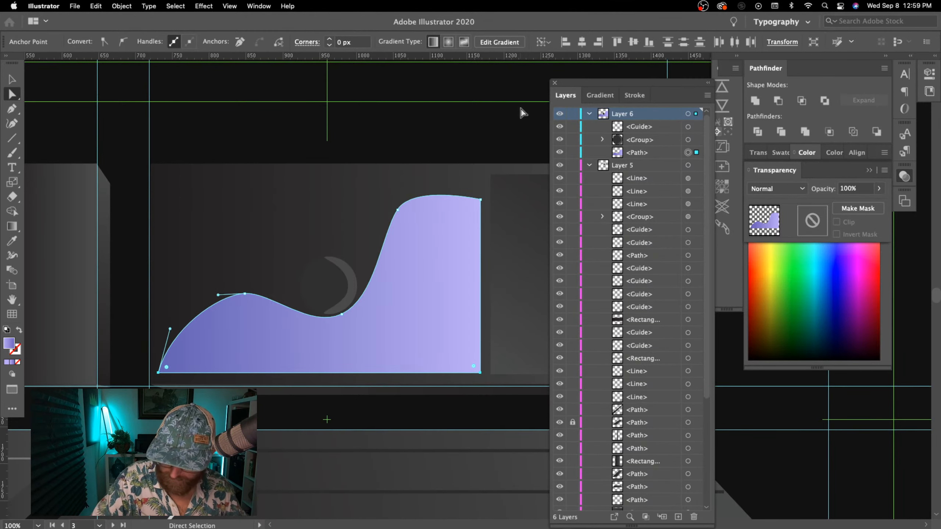
{"action": "left_click_drag", "start_coordinate": [519, 57], "coordinate": [507, 379]}
{"action": "key", "text": "super+equal"}
{"action": "key", "text": "super+equal"}
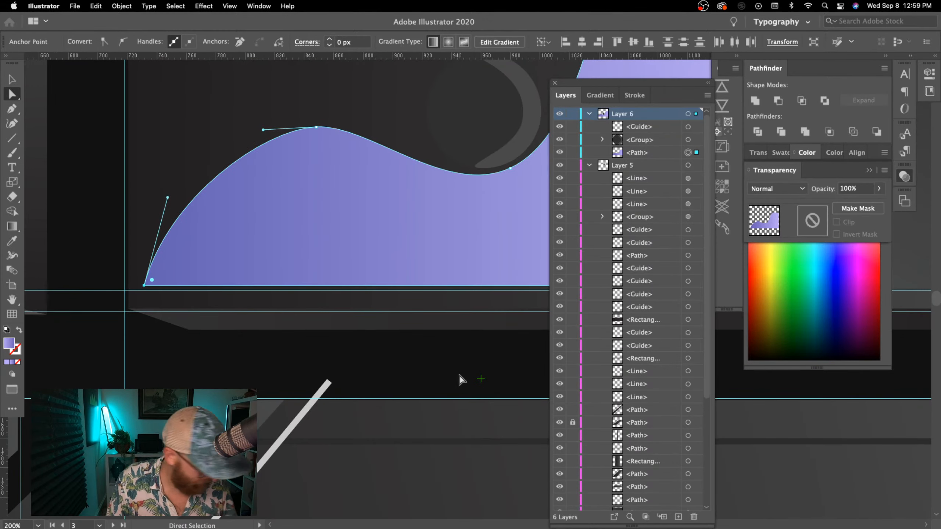
{"action": "key", "text": "Down"}
{"action": "key", "text": "Down"}
{"action": "key", "text": "Down"}
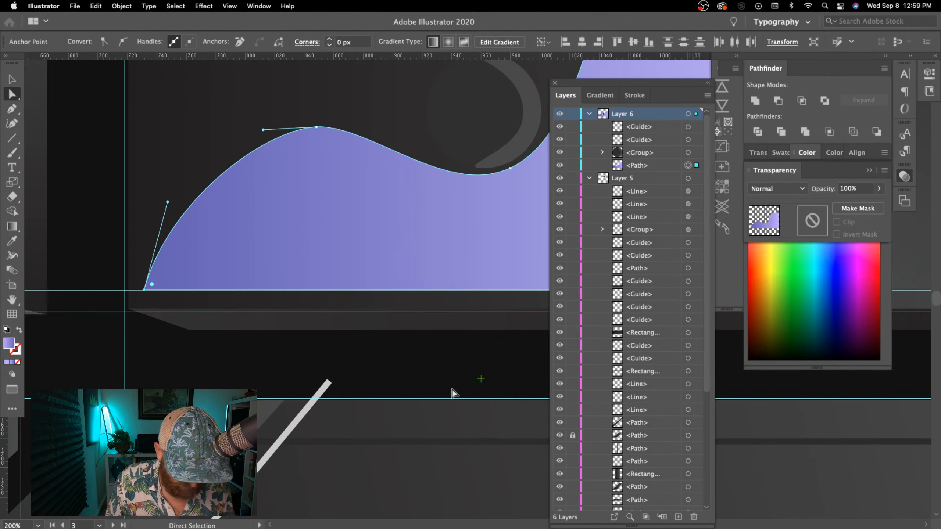
{"action": "key", "text": "super+minus"}
{"action": "key", "text": "super+minus"}
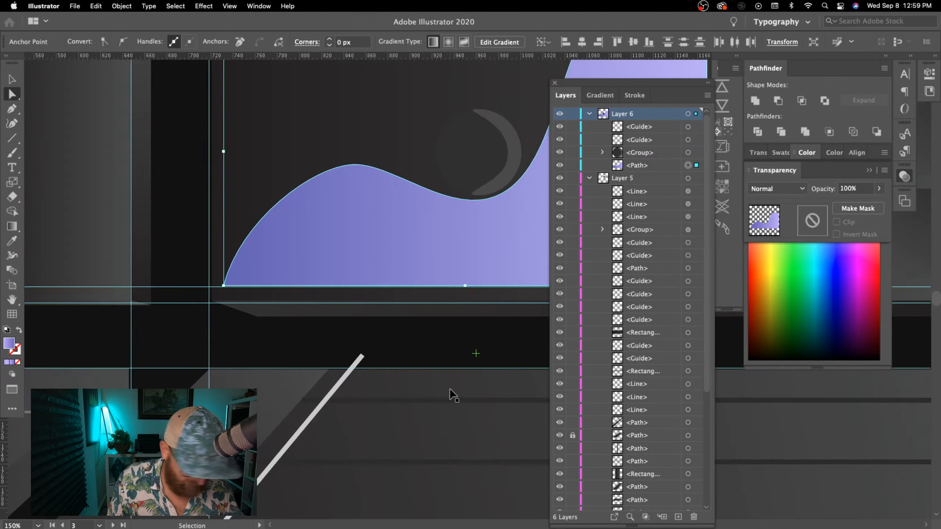
- Lock the large upper panel rectangle behind the purple curve
{"action": "left_click_drag", "start_coordinate": [402, 428], "coordinate": [297, 459]}
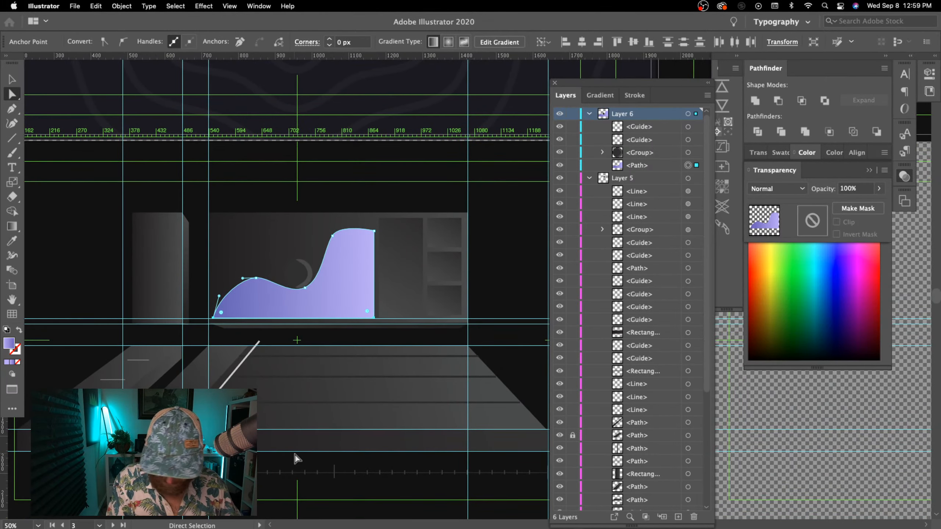
{"action": "left_click", "coordinate": [348, 239], "text": "super"}
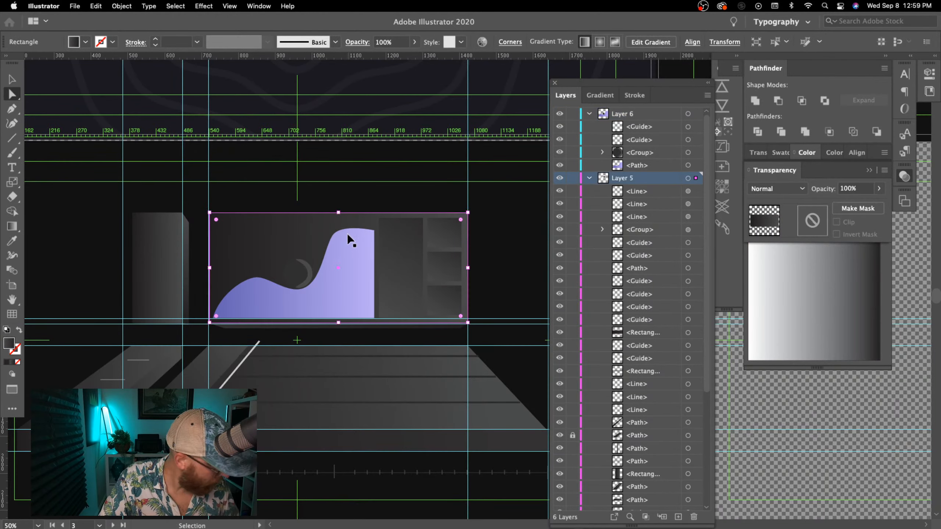
{"action": "key", "text": "super+2"}
- Raise the purple curve's two upper right anchors until its peak nearly reaches the top of the tall box
{"action": "left_click_drag", "start_coordinate": [319, 226], "coordinate": [379, 246]}
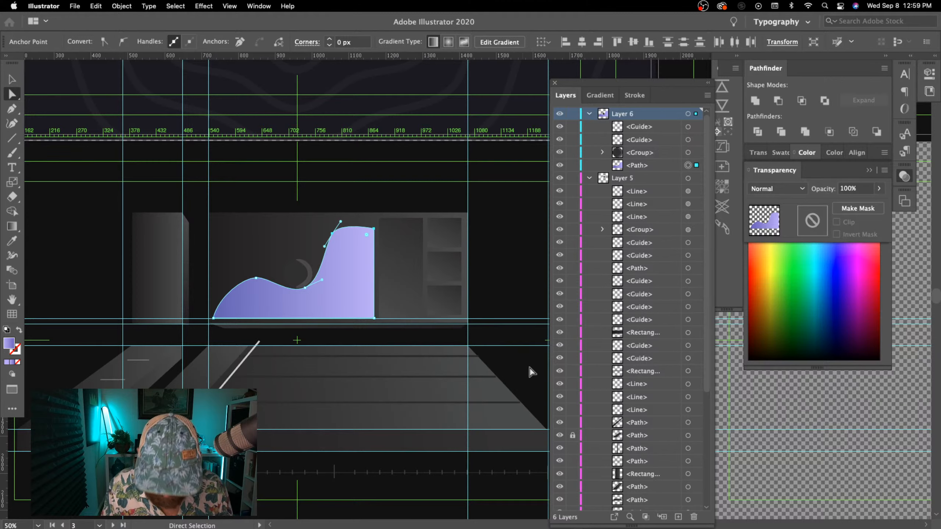
{"action": "key", "text": "Up"}
{"action": "key", "text": "Up"}
{"action": "key", "text": "Up"}
{"action": "key", "text": "Up"}
{"action": "key", "text": "Up"}
{"action": "key", "text": "Up"}
{"action": "key", "text": "Up"}
{"action": "key", "text": "Up"}
{"action": "key", "text": "Up"}
{"action": "key", "text": "Up"}
{"action": "key", "text": "Up"}
{"action": "key", "text": "Up"}
{"action": "key", "text": "Up"}
{"action": "key", "text": "Up"}
{"action": "key", "text": "Up"}
{"action": "key", "text": "Up"}
{"action": "key", "text": "Up"}
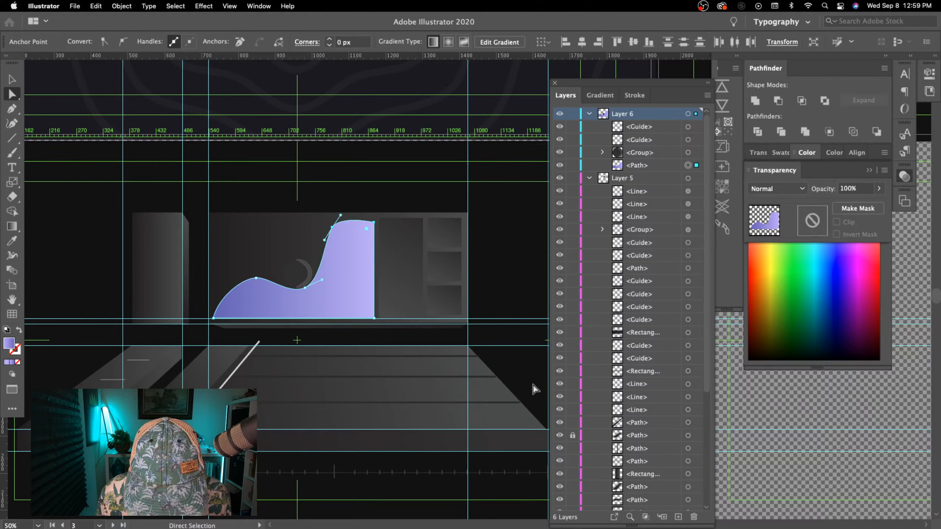
- Duplicate the tall box leftward behind the purple curve and order the copy just above the locked panel rectangle in Layer 5
{"action": "left_click", "coordinate": [493, 250]}
{"action": "left_click", "coordinate": [400, 252]}
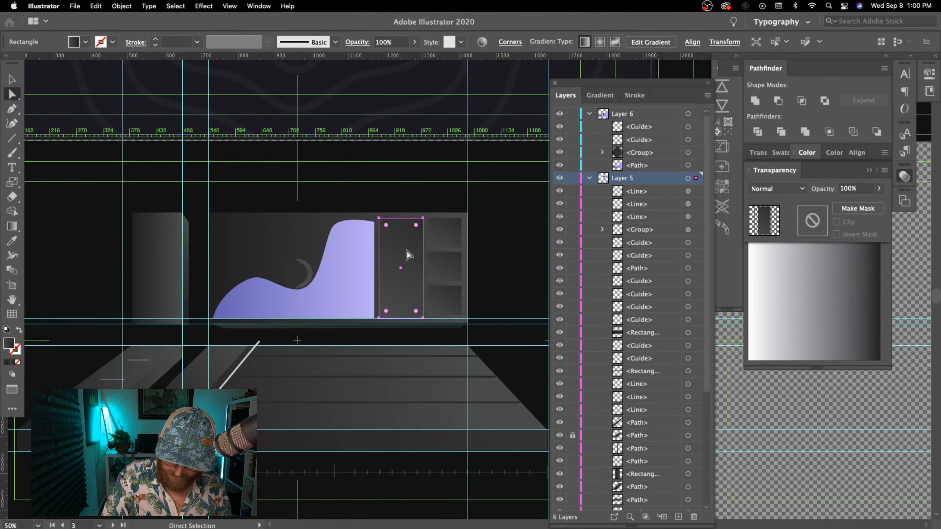
{"action": "left_click_drag", "start_coordinate": [404, 256], "coordinate": [365, 256]}
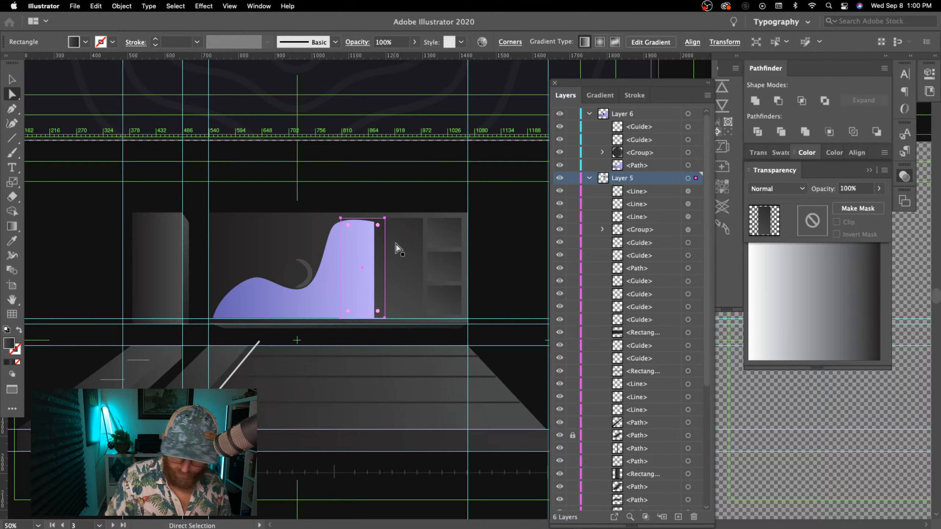
{"action": "scroll", "coordinate": [664, 402], "scroll_direction": "down", "scroll_amount": 10}
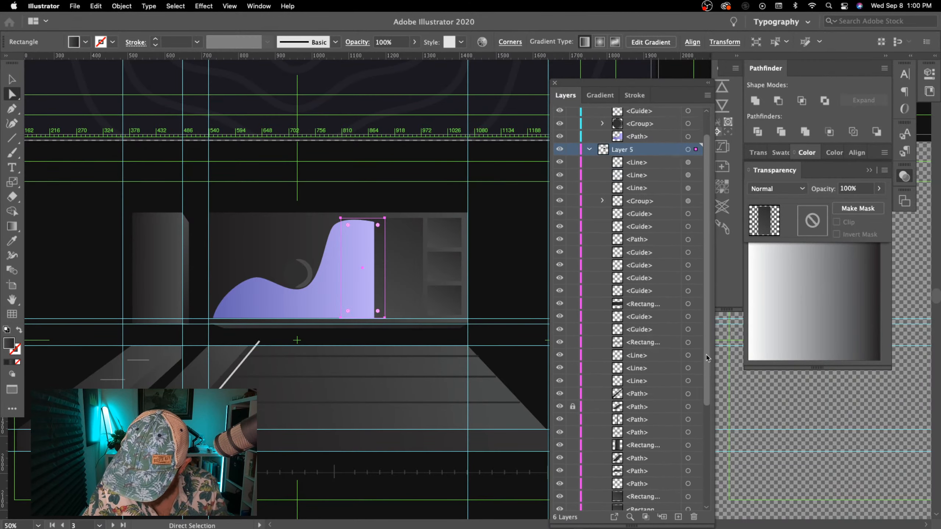
{"action": "left_click_drag", "start_coordinate": [666, 389], "coordinate": [662, 413]}
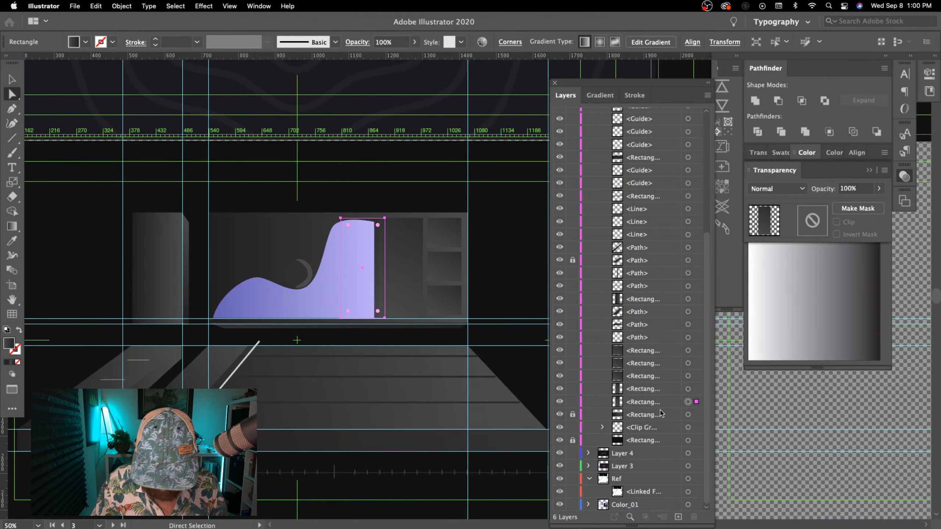
- Give the copied box a solid dark fill and extend it from the purple curve's right edge to its lower-left corner
{"action": "left_click", "coordinate": [7, 362]}
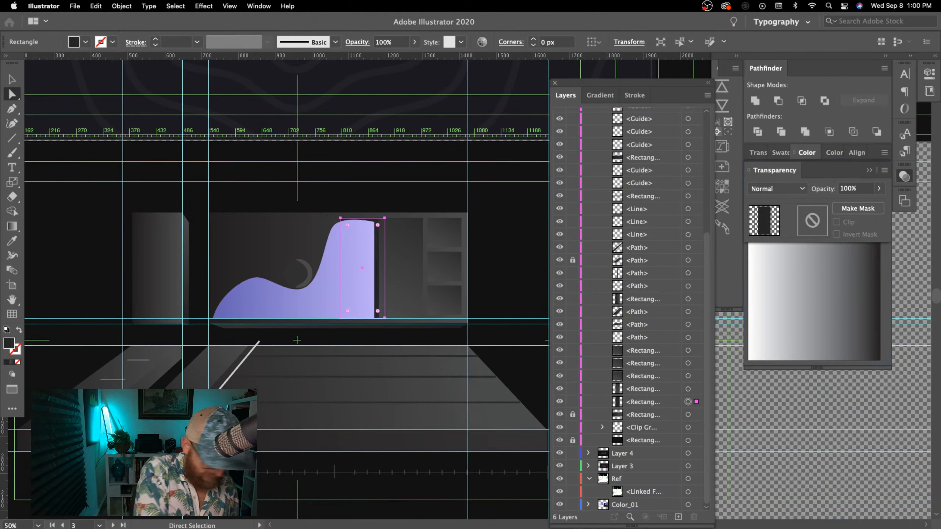
{"action": "key", "text": "shift+Left"}
{"action": "key", "text": "shift+Left"}
{"action": "key", "text": "shift+Left"}
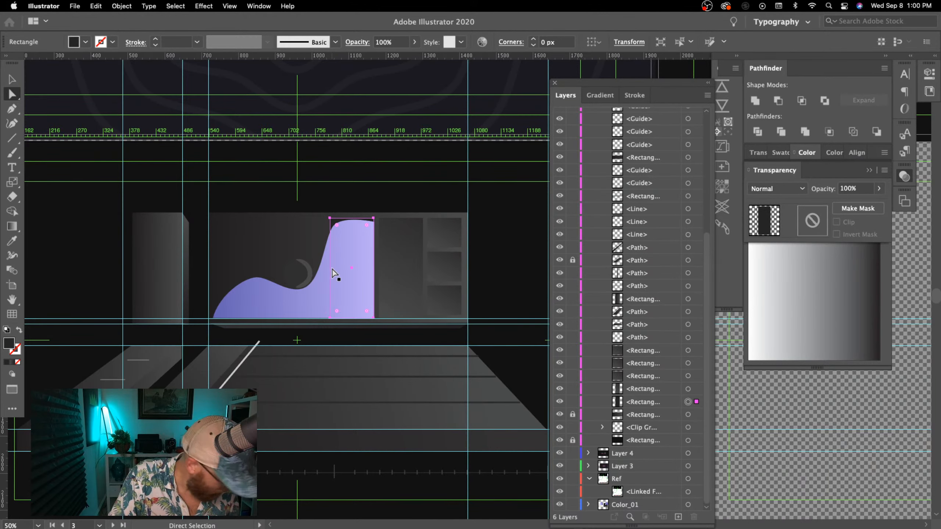
{"action": "key", "text": "v"}
{"action": "left_click_drag", "start_coordinate": [331, 270], "coordinate": [214, 280]}
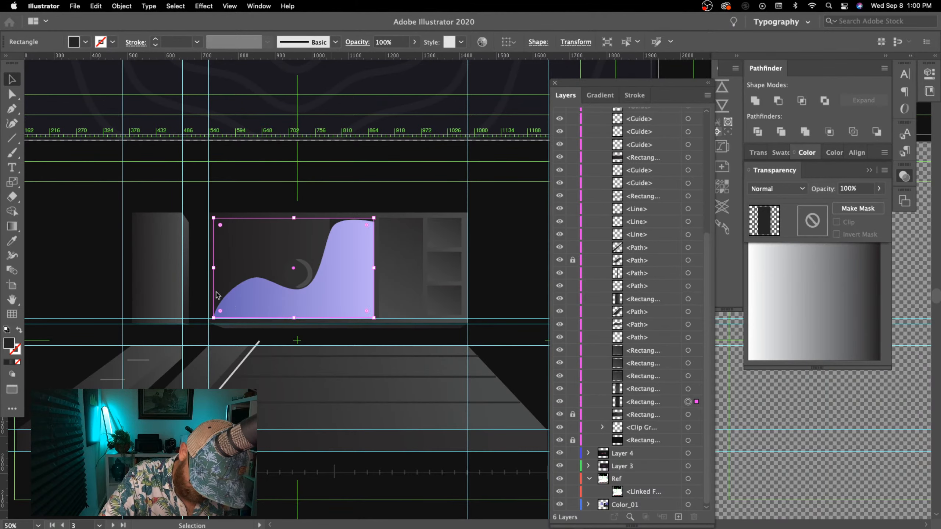
{"action": "left_click", "coordinate": [393, 190]}
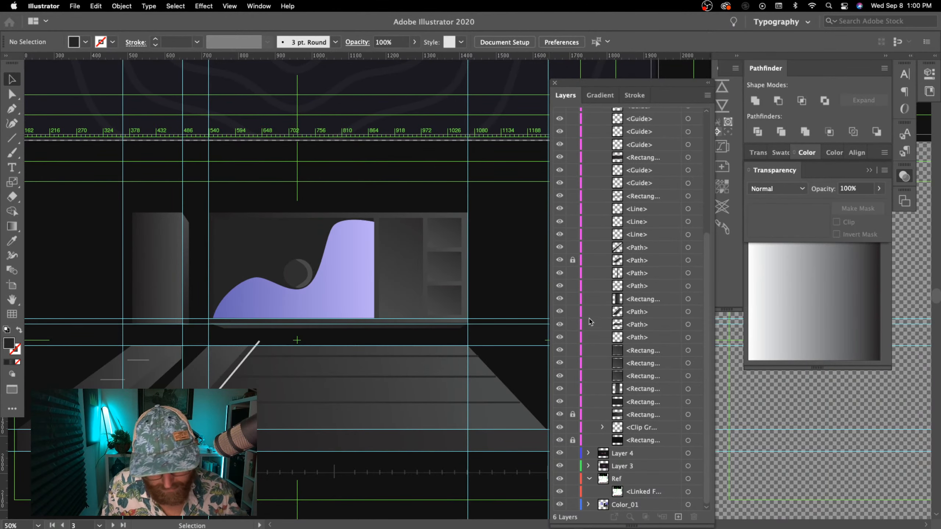
- Nudge the dark chart backing rectangle slightly left so its right edge lines up with the purple curve's right edge
{"action": "key", "text": "super+plus"}
{"action": "key", "text": "super+plus"}
{"action": "key", "text": "super+plus"}
{"action": "left_click_drag", "start_coordinate": [358, 257], "coordinate": [565, 419]}
{"action": "left_click", "coordinate": [387, 253]}
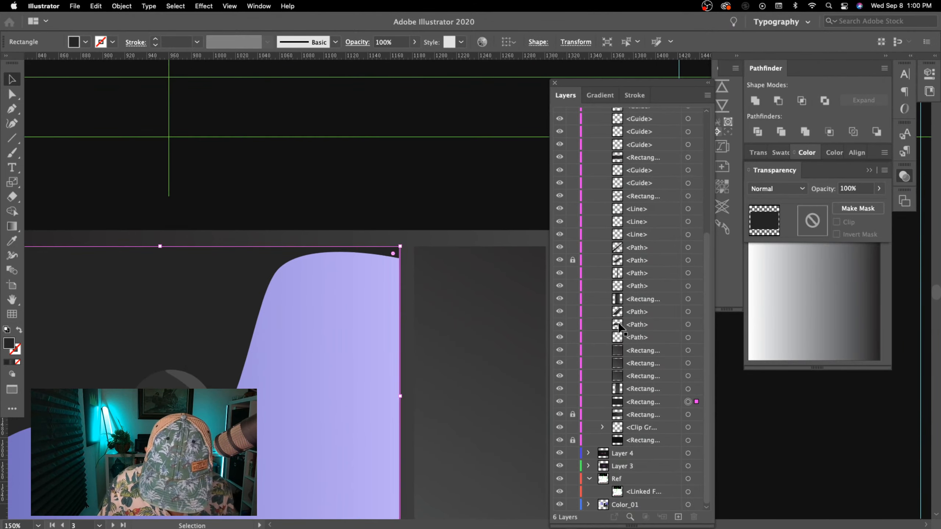
{"action": "left_click", "coordinate": [369, 311]}
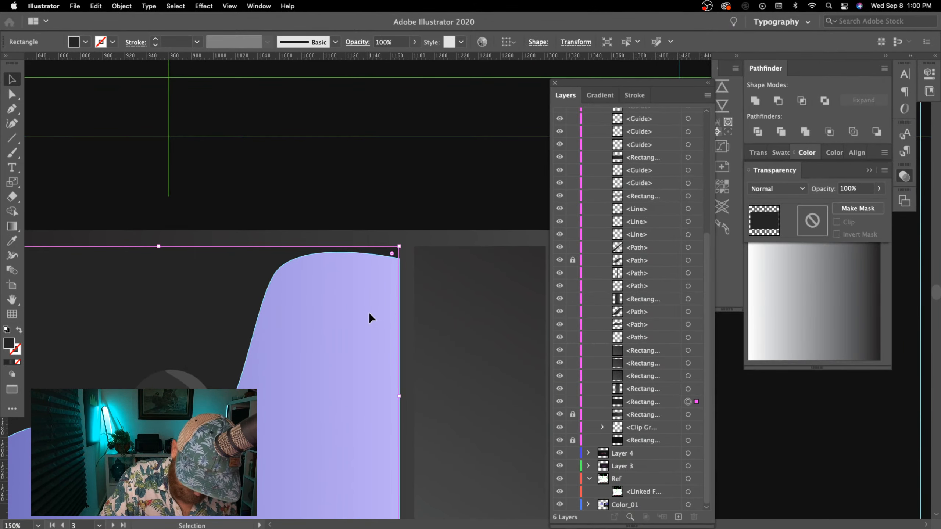
{"action": "left_click", "coordinate": [428, 208]}
- Lower the purple curve's upper shoulder anchor so the curve rises smoothly to its upper right corner
{"action": "key", "text": "super+minus"}
{"action": "key", "text": "super+minus"}
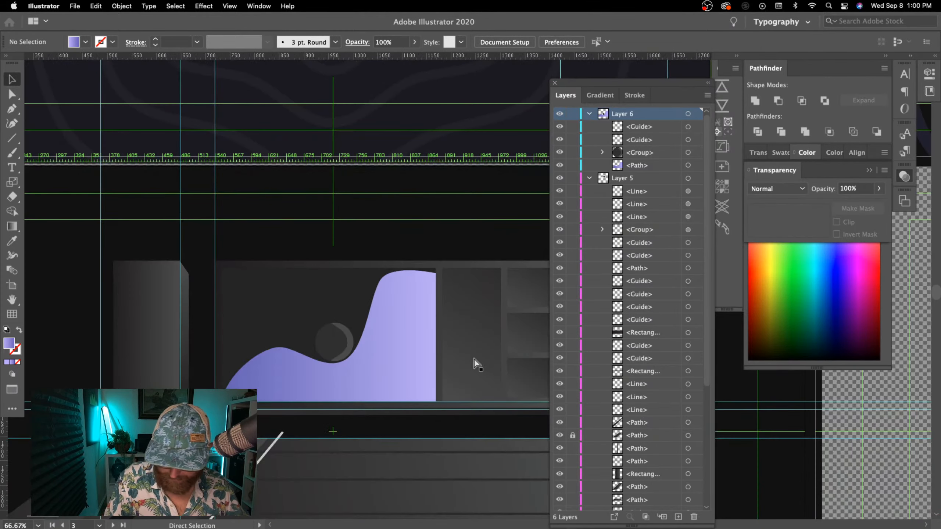
{"action": "key", "text": "super+minus"}
{"action": "key", "text": "super+minus"}
{"action": "key", "text": "super+plus"}
{"action": "key", "text": "super+plus"}
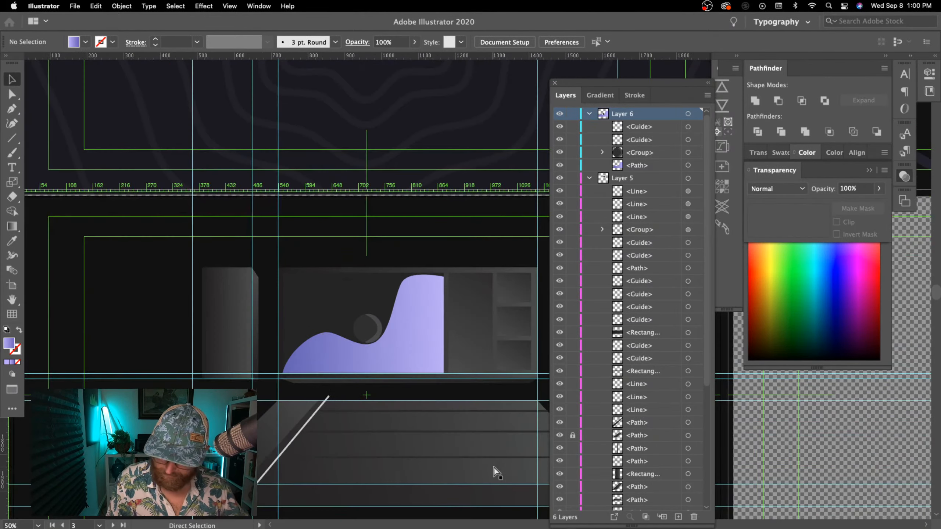
{"action": "left_click", "coordinate": [403, 319]}
{"action": "key", "text": "a"}
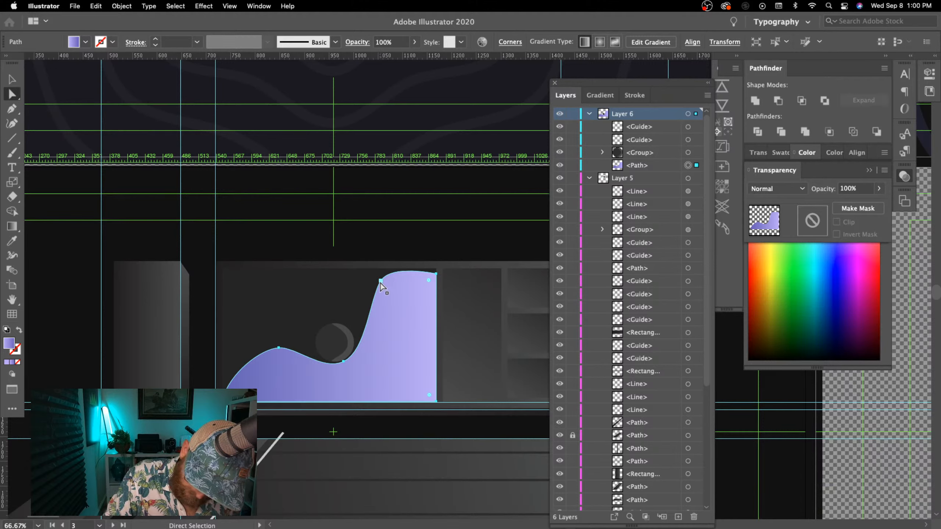
{"action": "mouse_move", "coordinate": [381, 282]}
{"action": "left_mouse_down"}
{"action": "mouse_move", "coordinate": [386, 300]}
{"action": "mouse_move", "coordinate": [397, 273]}
{"action": "left_mouse_up"}
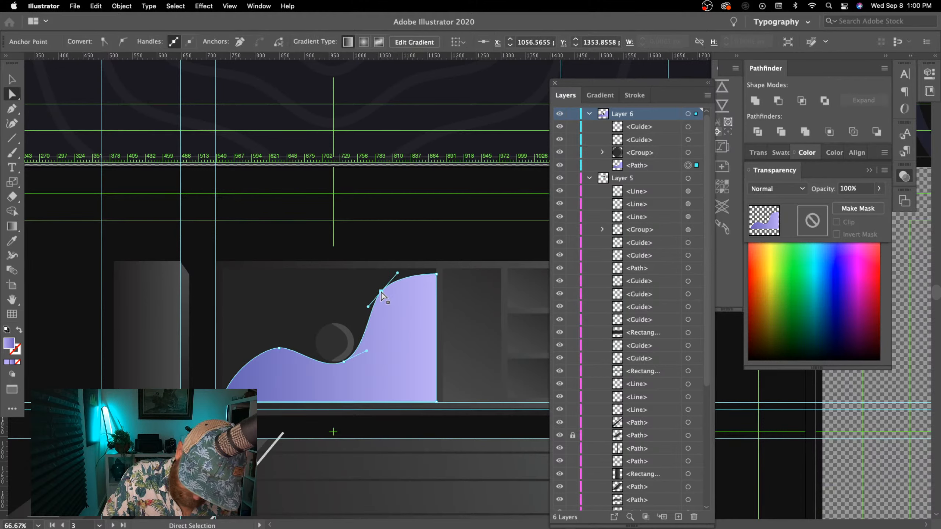
{"action": "left_click", "coordinate": [430, 235]}
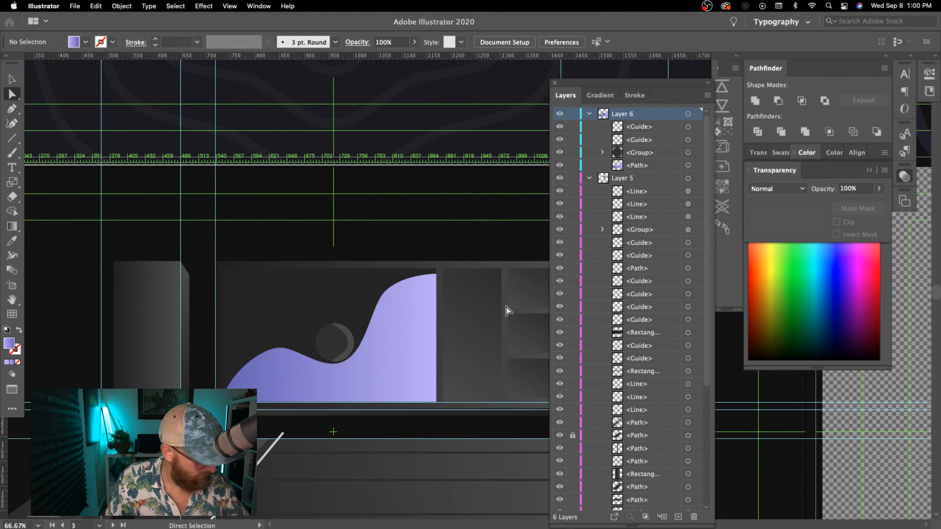
- Hide the cyan guides crossing the perspective illustration
{"action": "key", "text": "super+minus"}
{"action": "key", "text": "super+minus"}
{"action": "key", "text": "super+minus"}
{"action": "scroll", "coordinate": [410, 460], "scroll_direction": "right", "scroll_amount": 5}
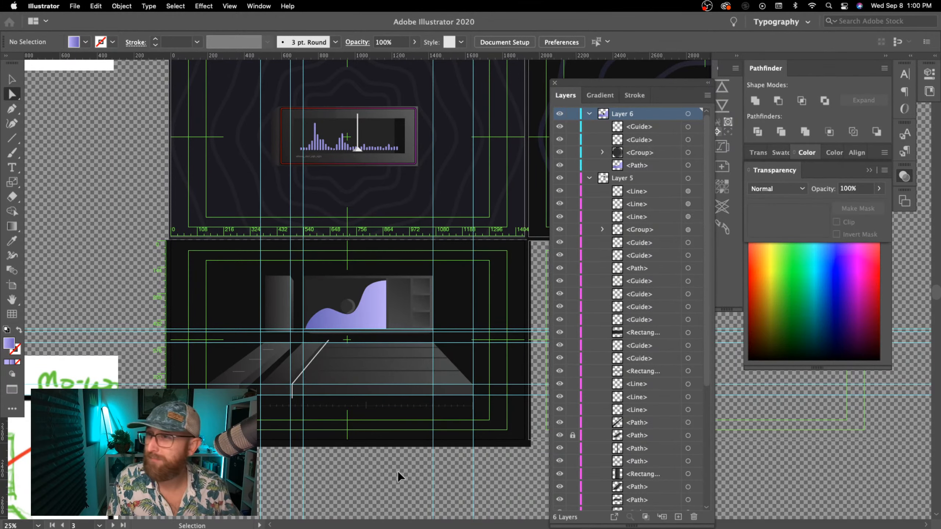
{"action": "key", "text": "super+semicolon"}
{"action": "key", "text": "super+equal"}
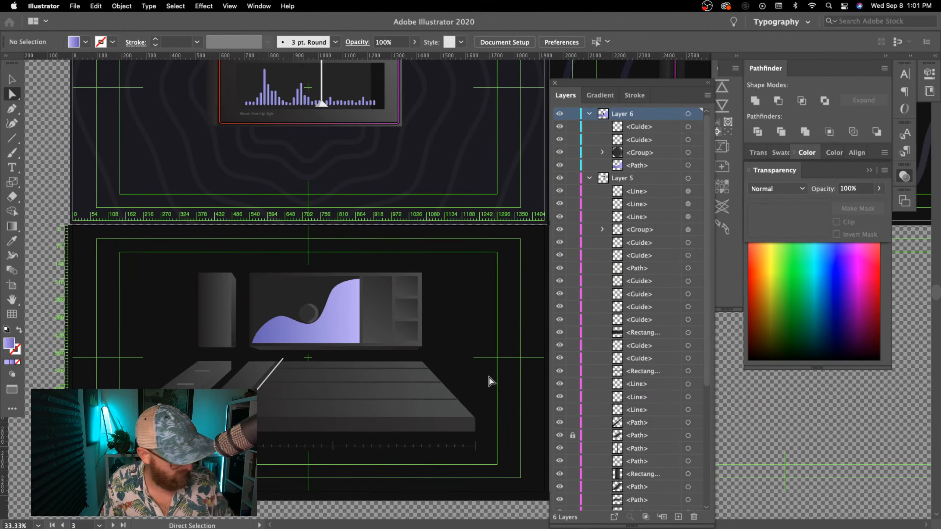
- Compare the perspective illustration with the finished chart artboards above it and the storyboard sketch
{"action": "key", "text": "super+minus"}
{"action": "key", "text": "super+minus"}
{"action": "key", "text": "super+minus"}
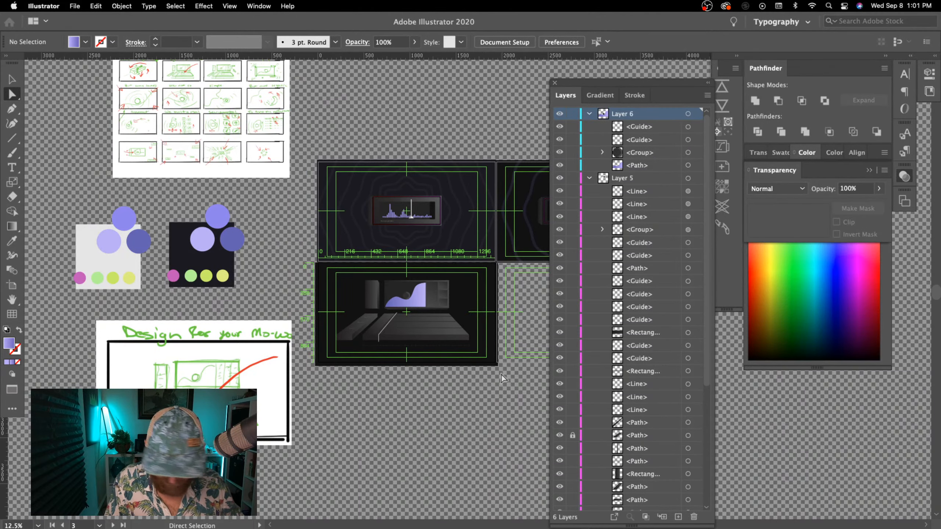
{"action": "key", "text": "super+equal"}
{"action": "key", "text": "super+equal"}
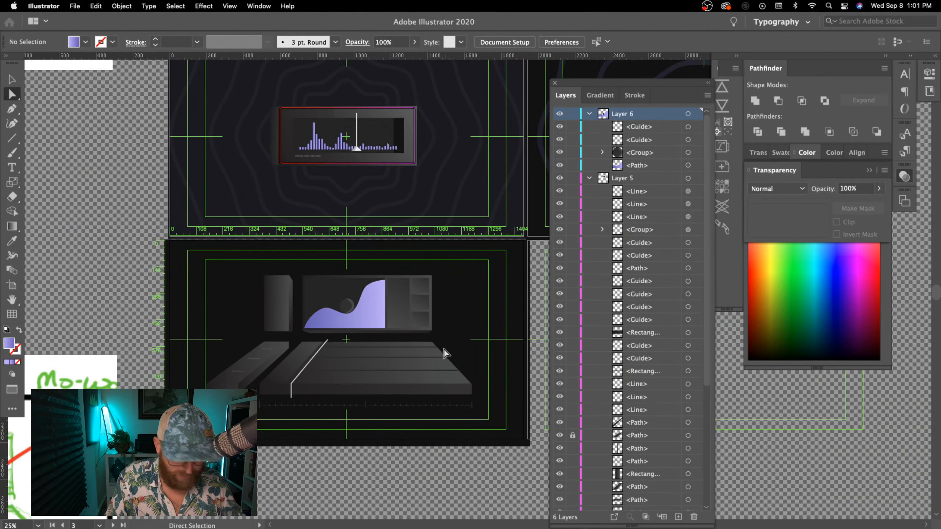
{"action": "key", "text": "super+minus"}
{"action": "mouse_move", "coordinate": [484, 420]}
{"action": "left_mouse_down"}
{"action": "mouse_move", "coordinate": [288, 435]}
{"action": "mouse_move", "coordinate": [468, 415]}
{"action": "left_mouse_up"}
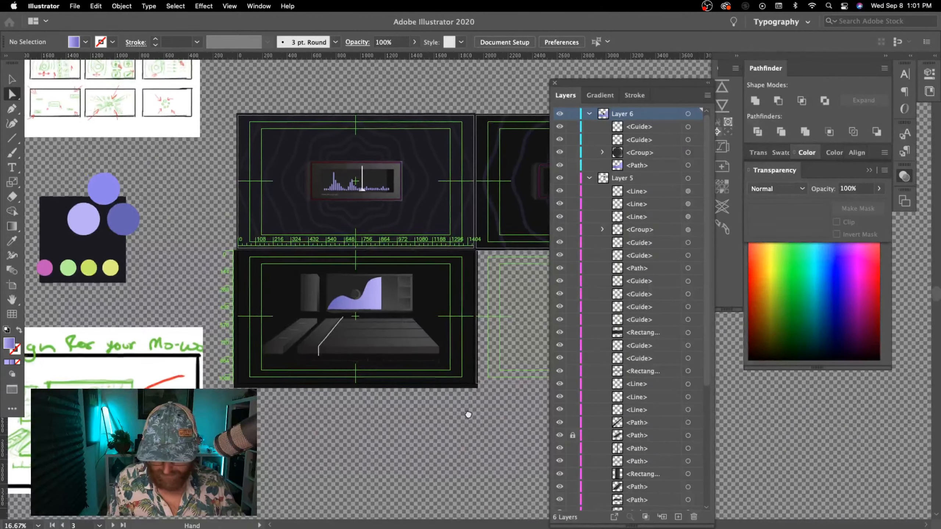
{"action": "key", "text": "super+equal"}
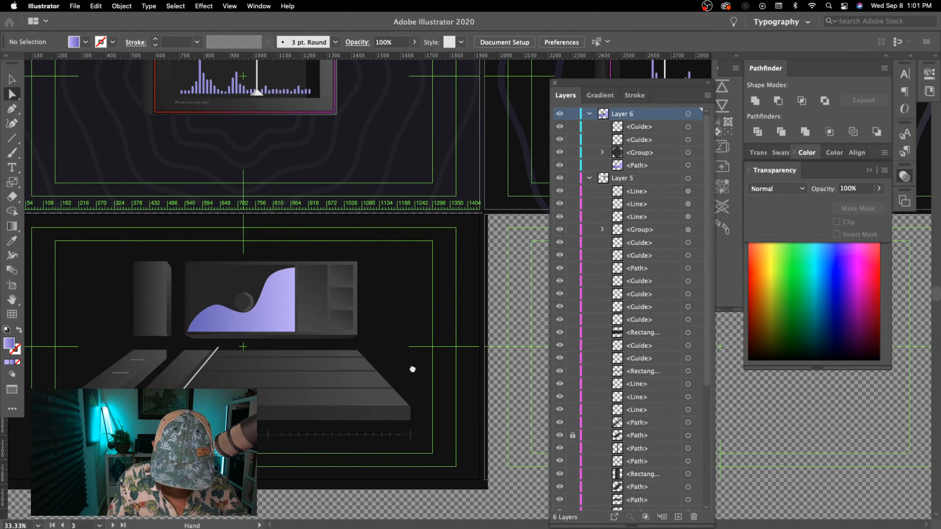
{"action": "left_click_drag", "start_coordinate": [412, 369], "coordinate": [490, 363]}
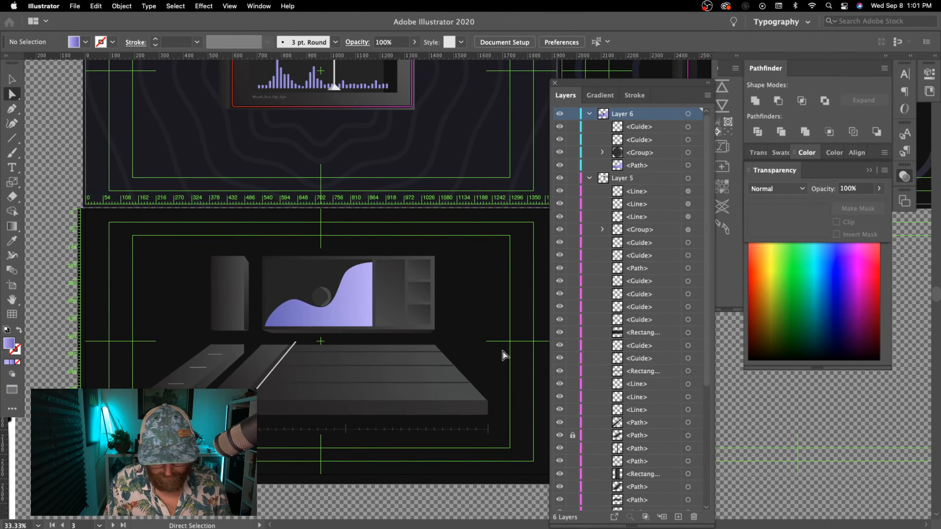
{"action": "key", "text": "super+minus"}
{"action": "key", "text": "super+minus"}
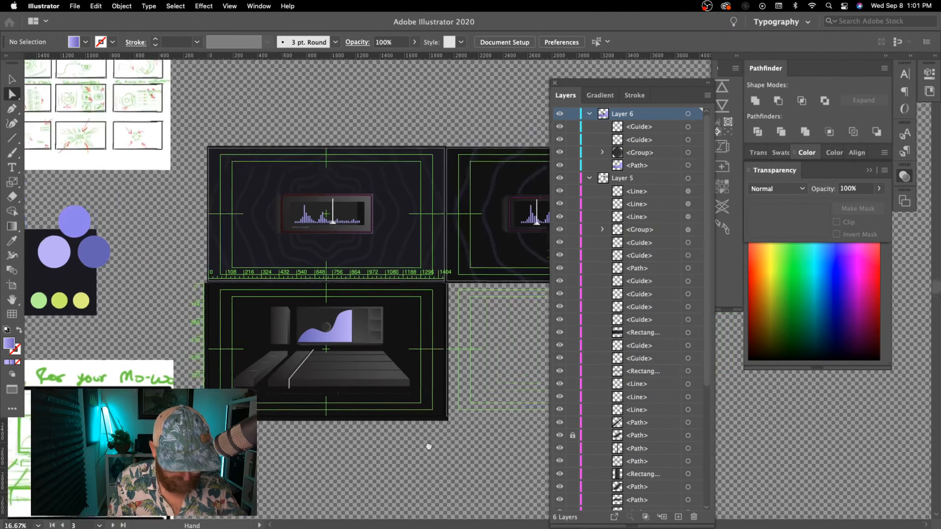
{"action": "key", "text": "super+plus"}
{"action": "key", "text": "super+plus"}
{"action": "mouse_move", "coordinate": [255, 160]}
{"action": "left_mouse_down"}
{"action": "mouse_move", "coordinate": [283, 172]}
{"action": "mouse_move", "coordinate": [480, 370]}
{"action": "mouse_move", "coordinate": [266, 163]}
{"action": "left_mouse_up"}
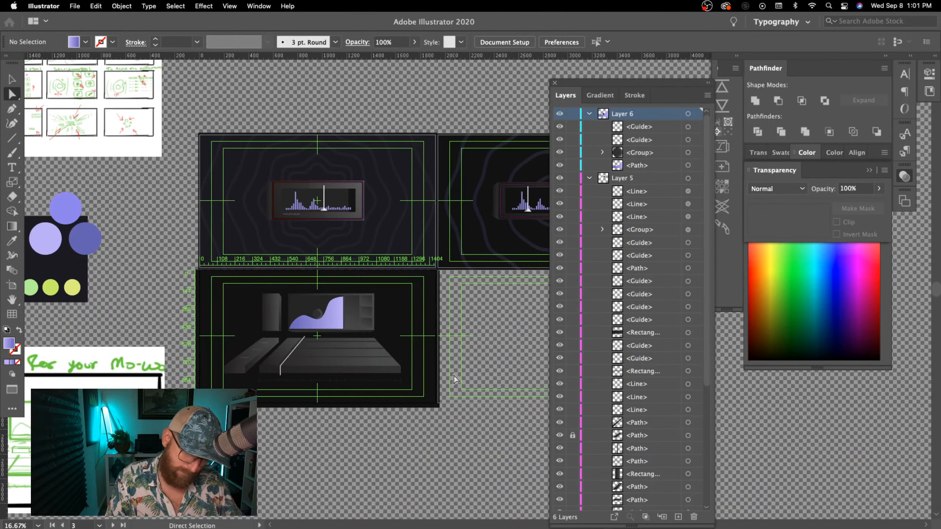
{"action": "key", "text": "super+="}
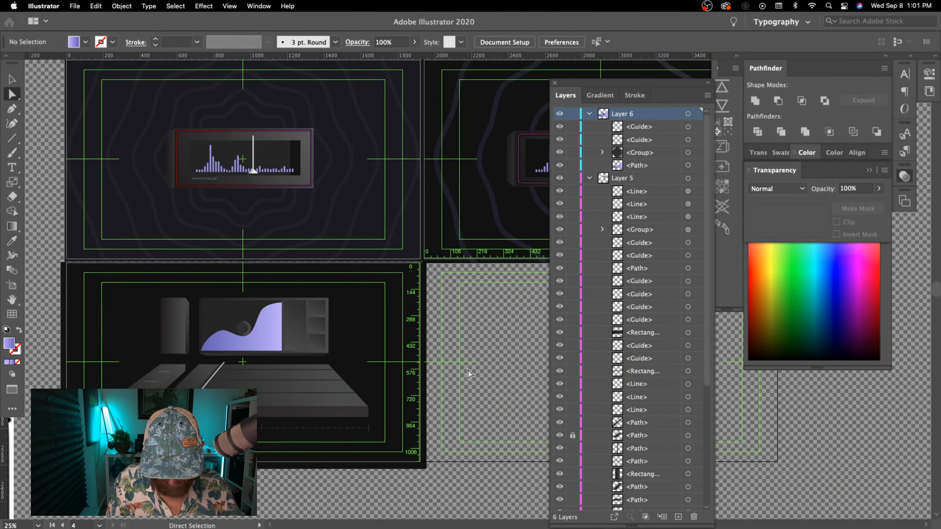
{"action": "left_click_drag", "start_coordinate": [434, 392], "coordinate": [501, 396]}
{"action": "key", "text": "super+="}
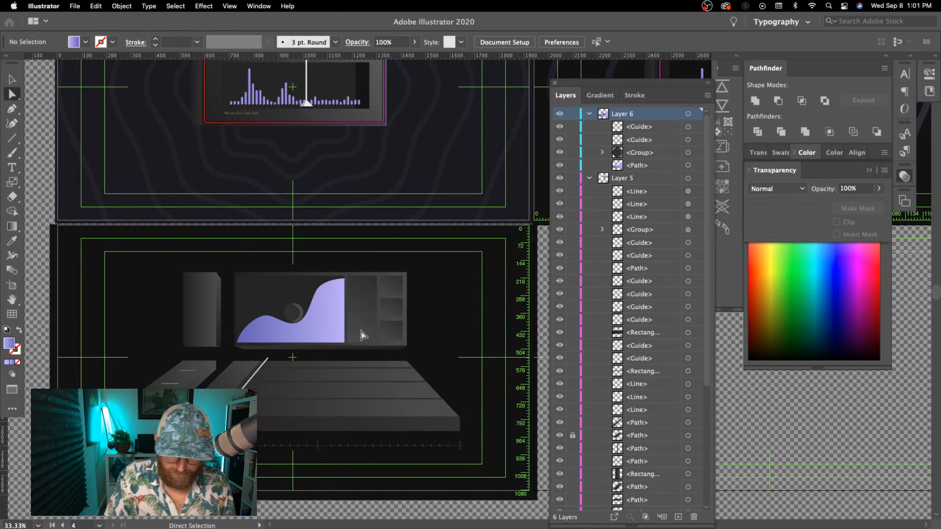
- Fill the purple curve with the red-to-magenta gradient sampled from the upper artboard's frame outline, leaving it without a stroke
{"action": "left_click", "coordinate": [334, 327]}
{"action": "key", "text": "i"}
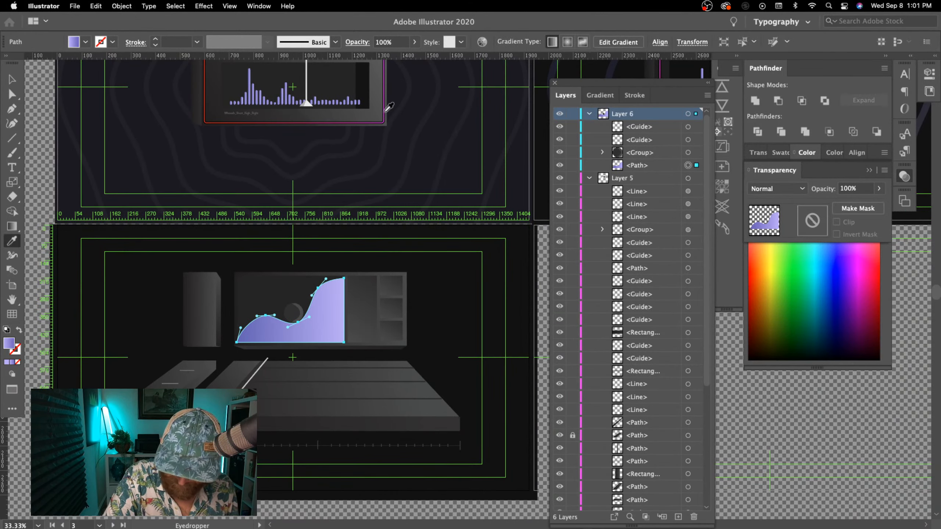
{"action": "left_click", "coordinate": [385, 113]}
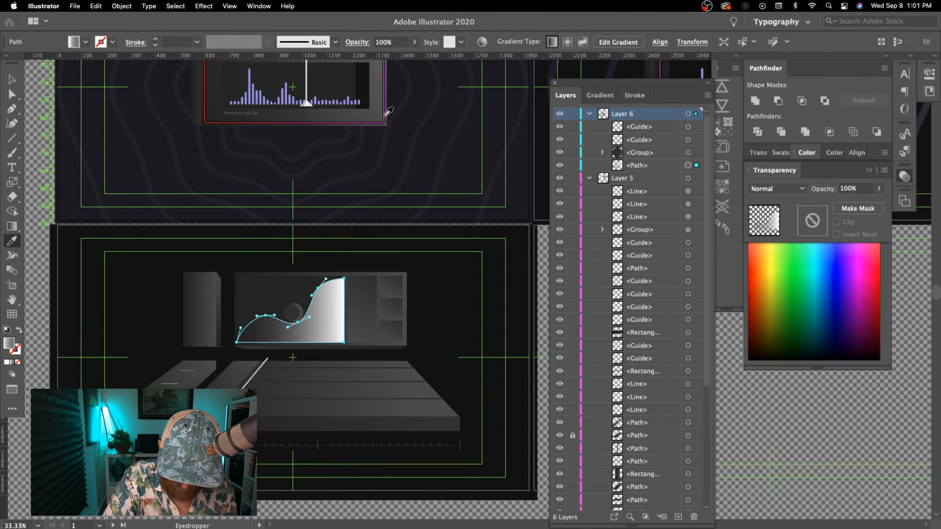
{"action": "left_click", "coordinate": [245, 124]}
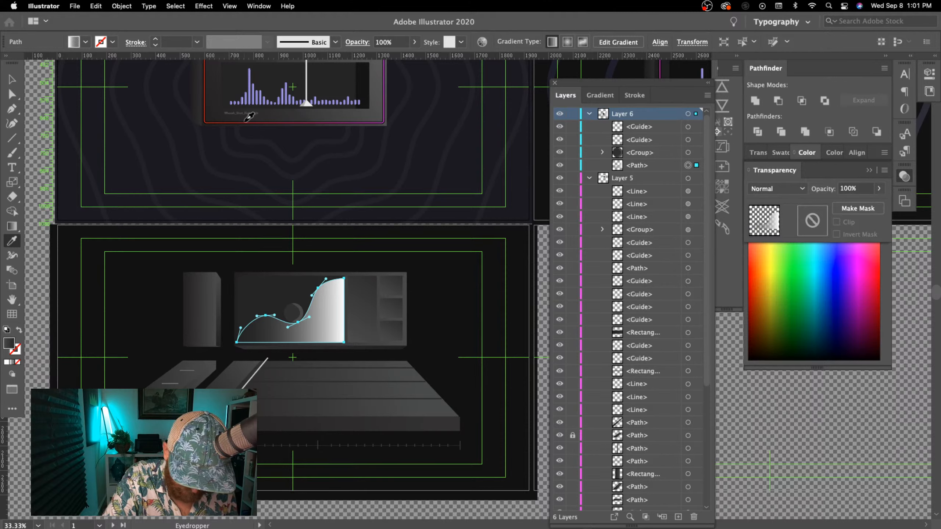
{"action": "left_click", "coordinate": [206, 121]}
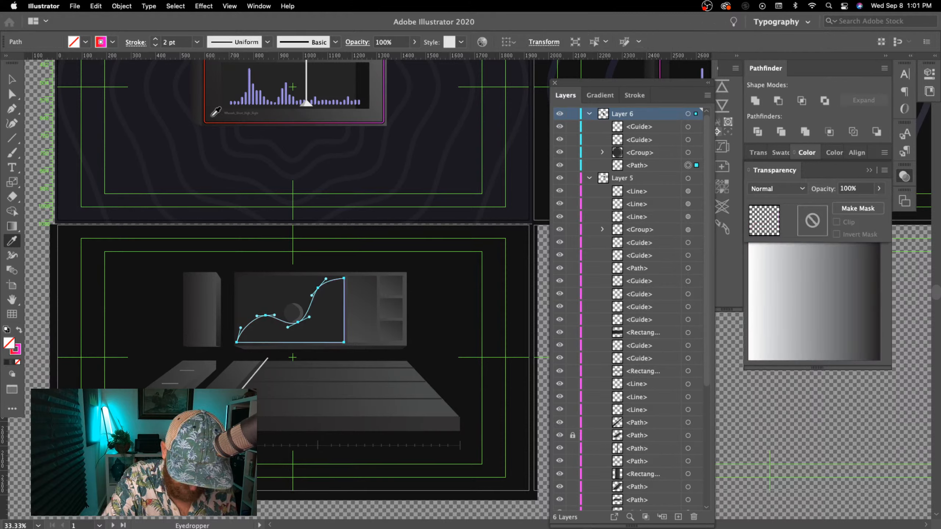
{"action": "left_click", "coordinate": [18, 330]}
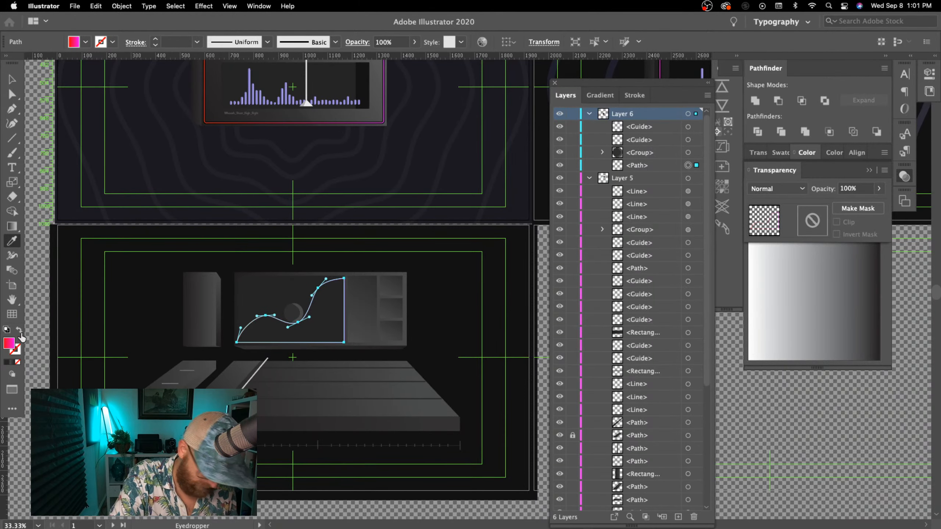
{"action": "key", "text": "v"}
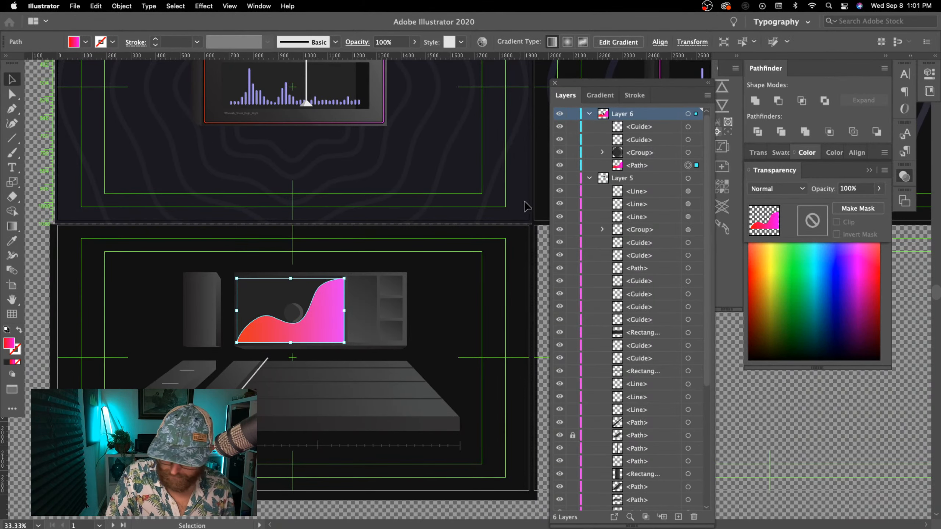
{"action": "left_click", "coordinate": [538, 241]}
- Fill the circle's front ellipse with the purple gradient sampled from the upper artboard's chart bars, without a stroke
{"action": "key", "text": "super+minus"}
{"action": "key", "text": "super+minus"}
{"action": "key", "text": "super+equal"}
{"action": "key", "text": "super+equal"}
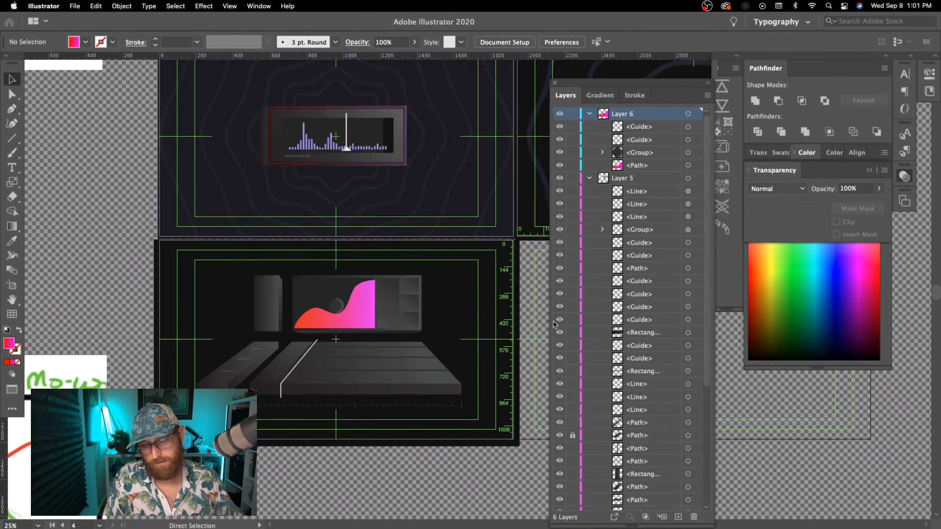
{"action": "key", "text": "a"}
{"action": "left_click", "coordinate": [292, 313]}
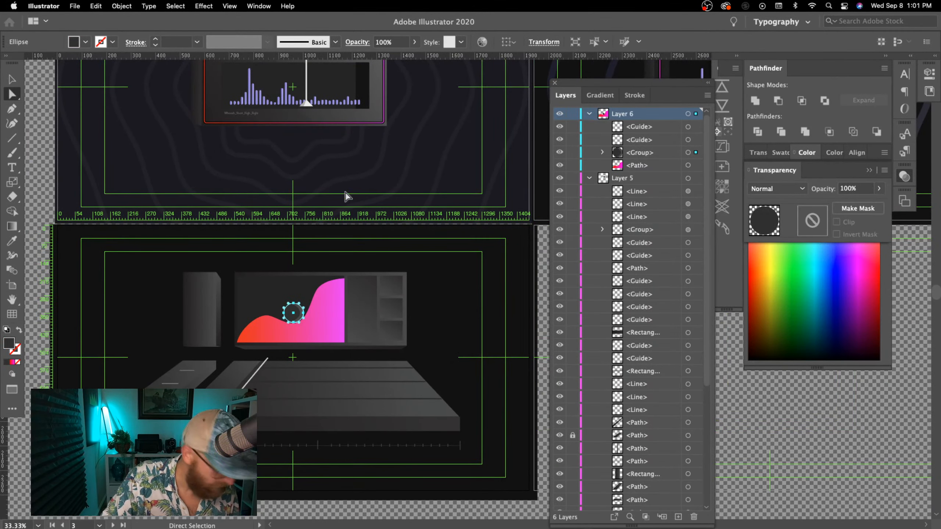
{"action": "key", "text": "i"}
{"action": "left_click", "coordinate": [264, 98]}
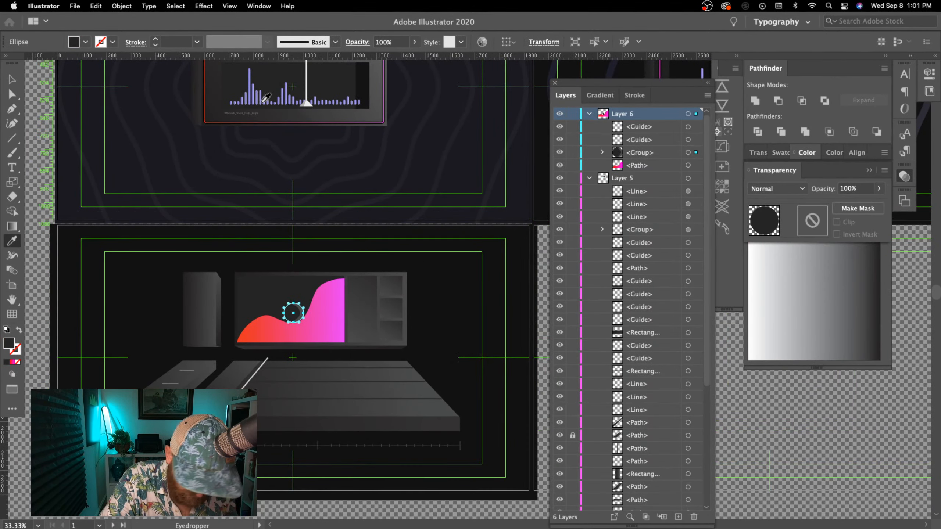
{"action": "left_click", "coordinate": [263, 98]}
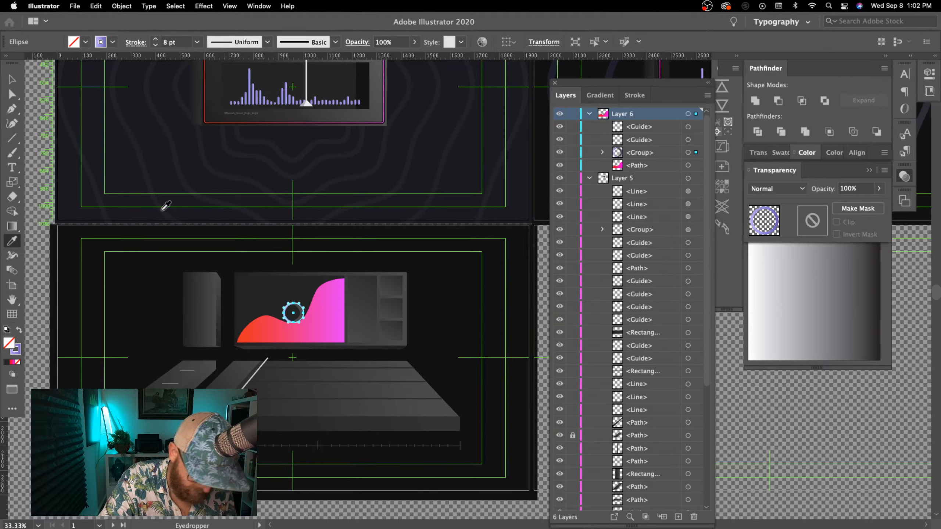
{"action": "left_click", "coordinate": [19, 329]}
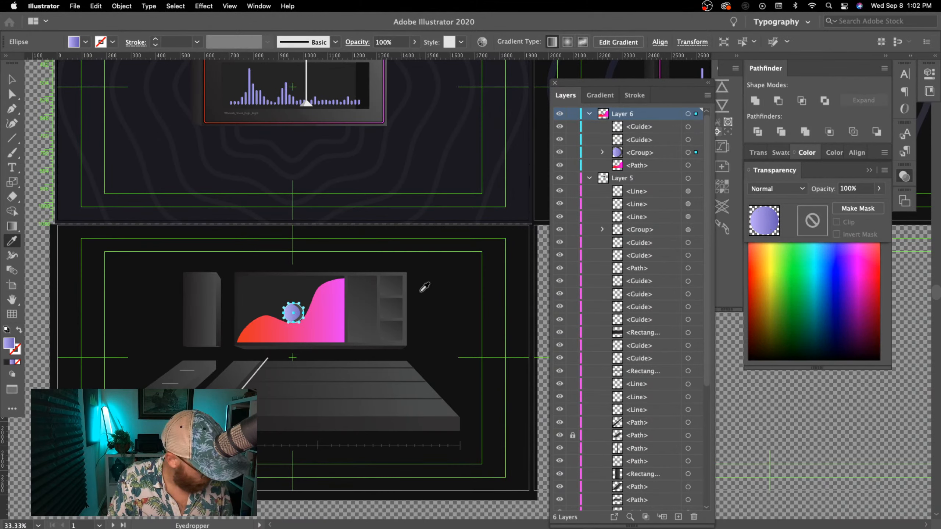
{"action": "key", "text": "v"}
{"action": "key", "text": "super+1"}
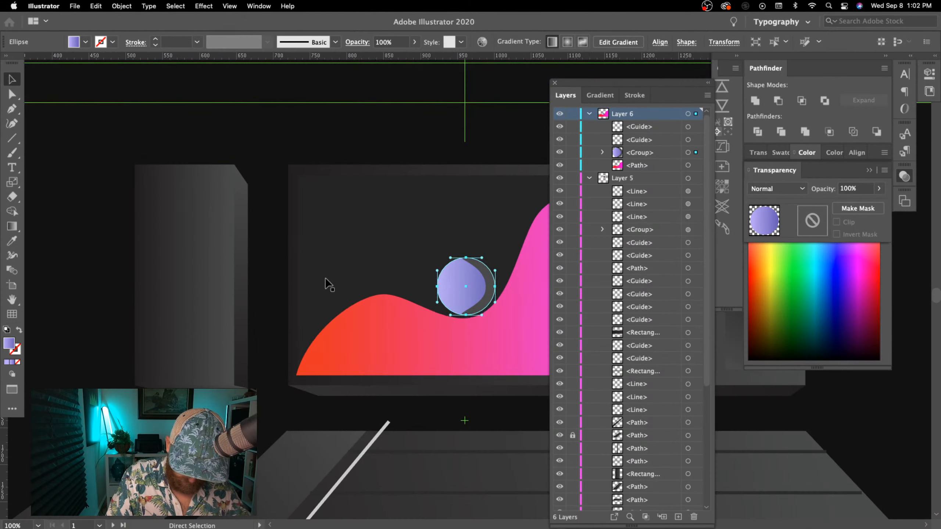
- Apply the front ellipse's purple gradient to the whole circle group, including its dark side shape
{"action": "left_click", "coordinate": [480, 278]}
{"action": "key", "text": "i"}
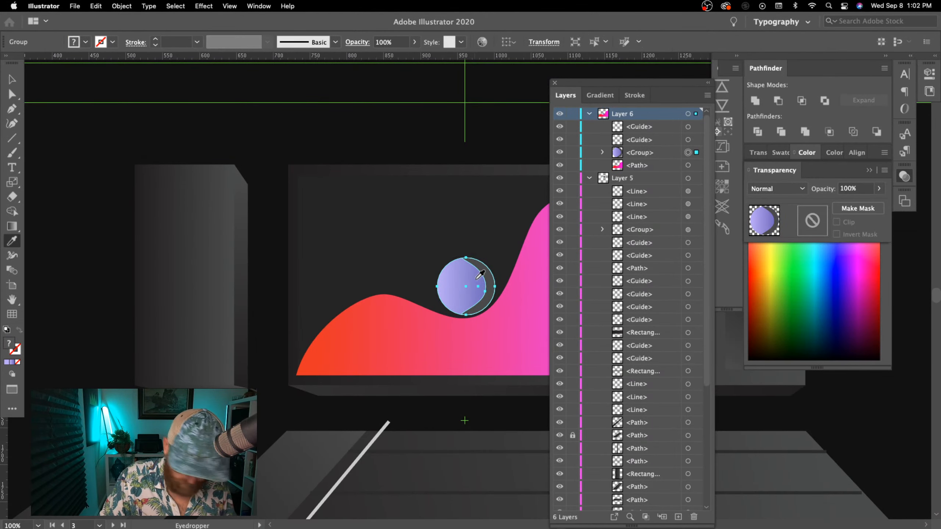
{"action": "left_click", "coordinate": [472, 279]}
{"action": "key", "text": "v"}
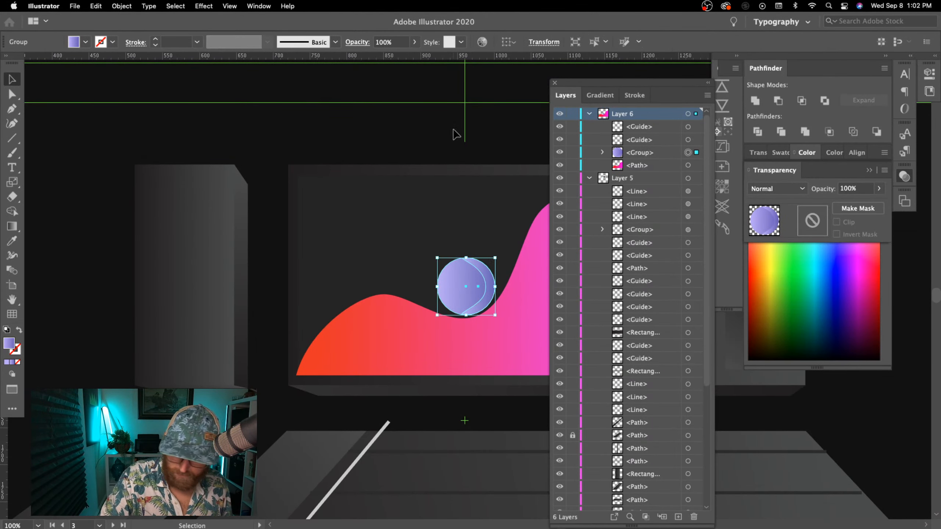
{"action": "left_click", "coordinate": [463, 131]}
- Redirect the purple gradient on the circle's side shape to run diagonally upward from its lower edge
{"action": "key", "text": "super+minus"}
{"action": "key", "text": "super+minus"}
{"action": "key", "text": "super+minus"}
{"action": "key", "text": "super+equal"}
{"action": "left_click_drag", "start_coordinate": [452, 477], "coordinate": [290, 446]}
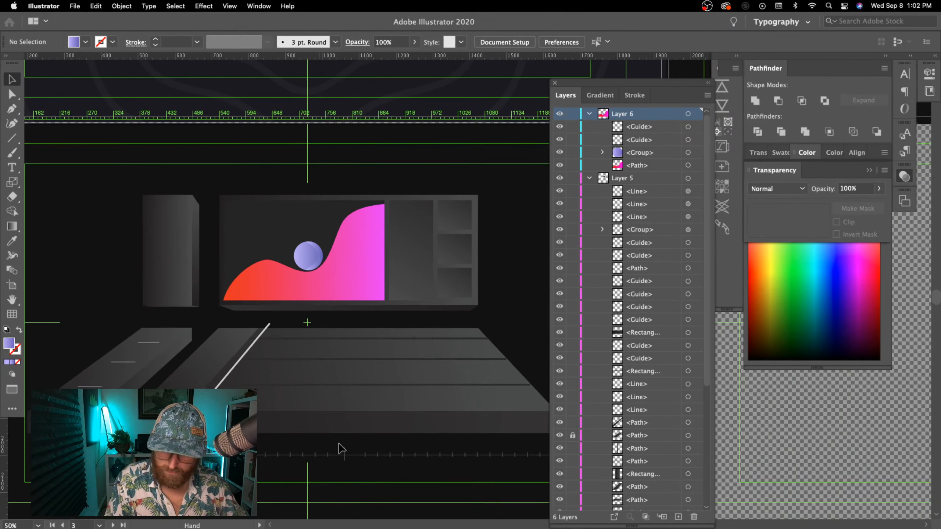
{"action": "left_click", "coordinate": [319, 263]}
{"action": "left_click", "coordinate": [324, 213]}
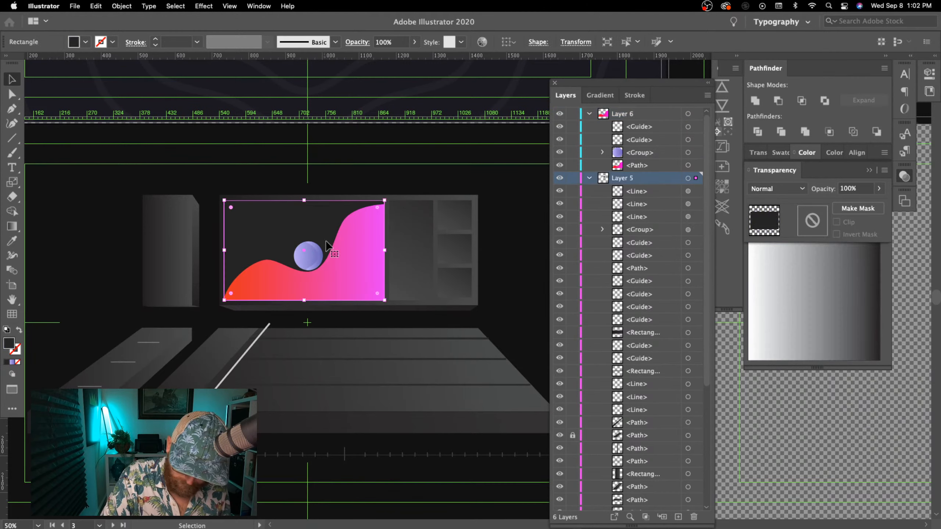
{"action": "key", "text": "a"}
{"action": "left_click", "coordinate": [322, 256]}
{"action": "key", "text": "g"}
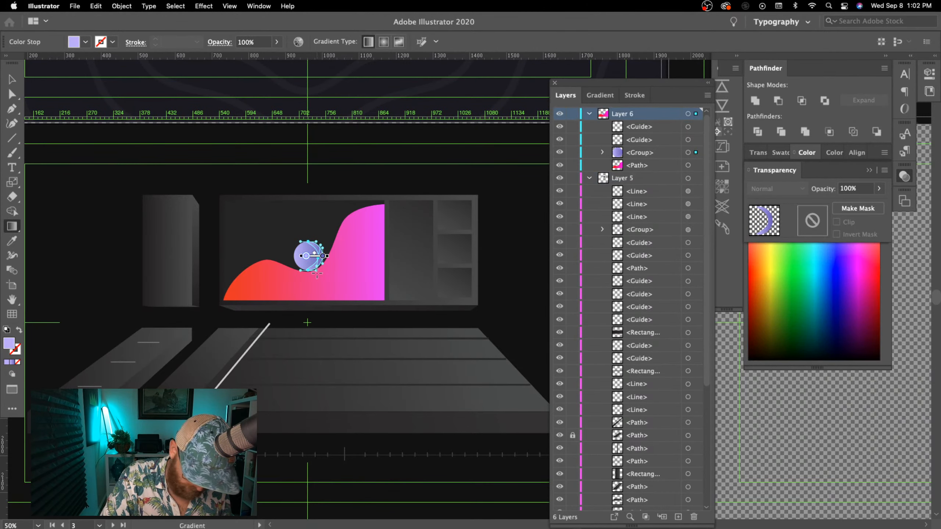
{"action": "mouse_move", "coordinate": [317, 269]}
{"action": "left_mouse_down"}
{"action": "mouse_move", "coordinate": [318, 238]}
{"action": "mouse_move", "coordinate": [313, 271]}
{"action": "left_mouse_up"}
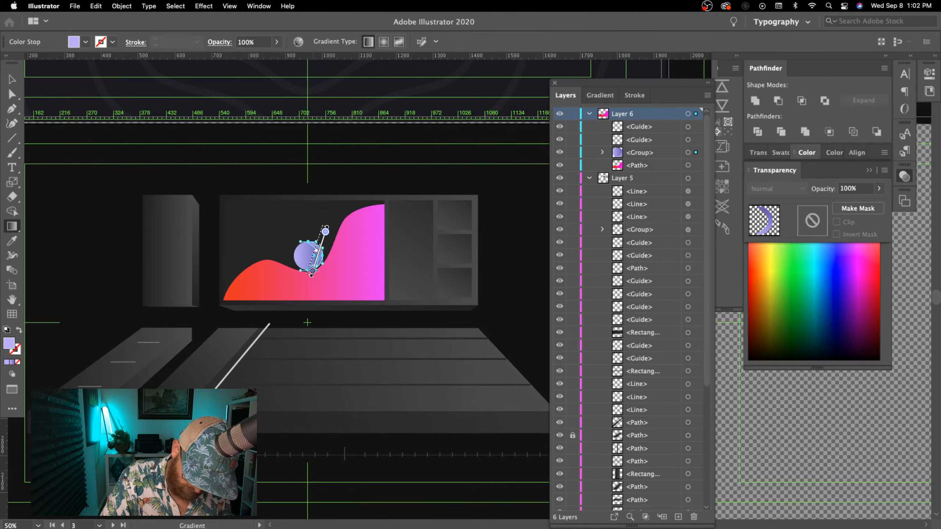
{"action": "key", "text": "v"}
{"action": "left_click", "coordinate": [353, 179]}
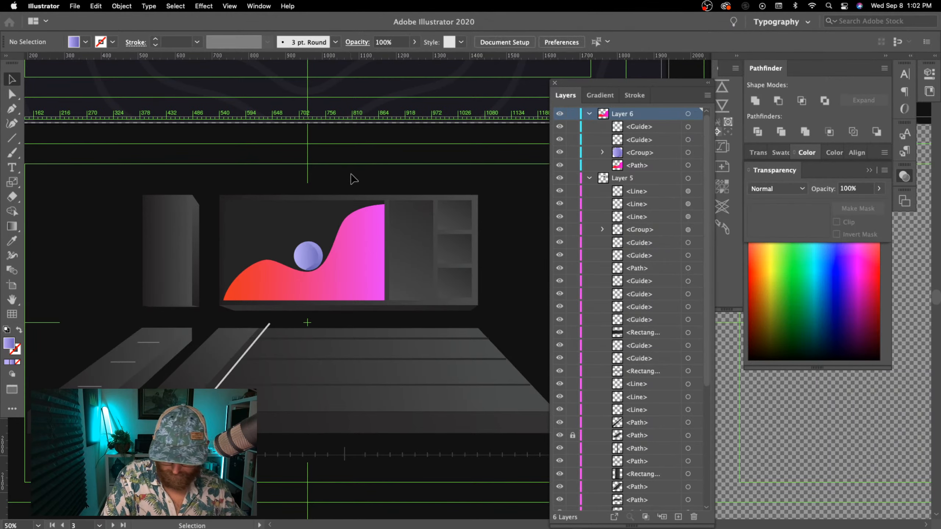
- Draw a small square beneath the lower end of the white line and rotate it 45° into a diamond
{"action": "key", "text": "super+minus"}
{"action": "key", "text": "super+minus"}
{"action": "key", "text": "super+equal"}
{"action": "left_click_drag", "start_coordinate": [481, 470], "coordinate": [452, 466]}
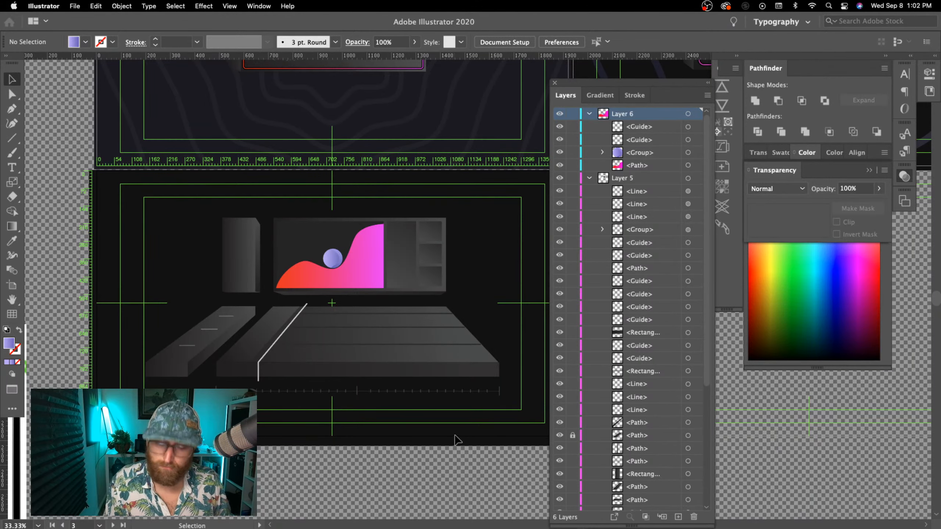
{"action": "scroll", "coordinate": [444, 444], "scroll_direction": "up", "scroll_amount": 5}
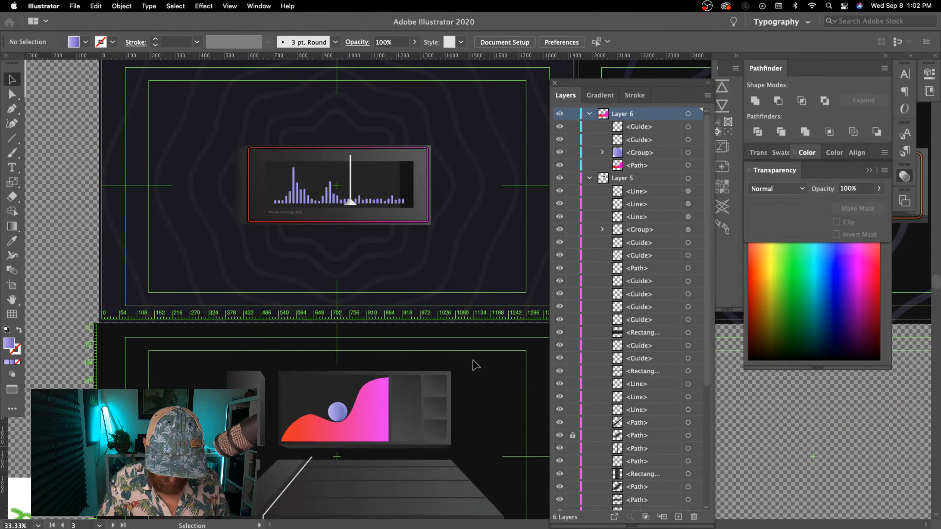
{"action": "left_click_drag", "start_coordinate": [472, 363], "coordinate": [497, 271]}
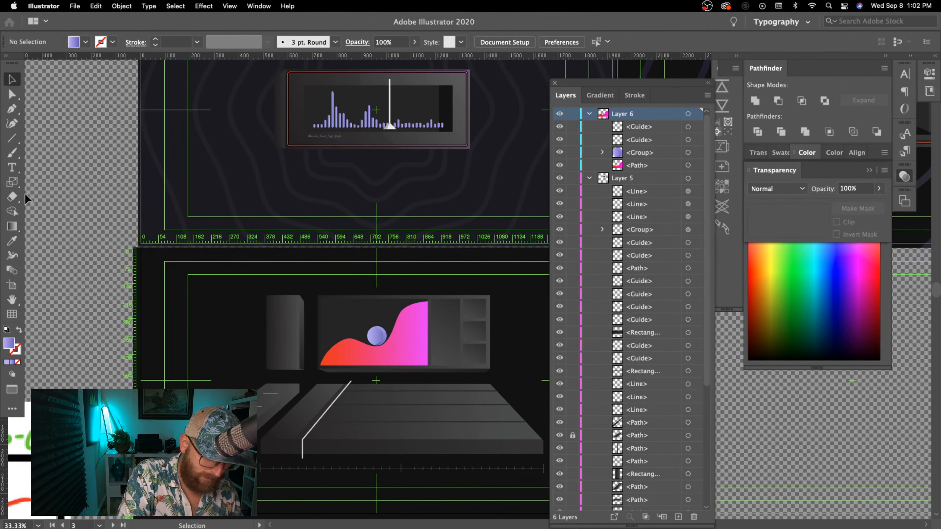
{"action": "left_click", "coordinate": [17, 143]}
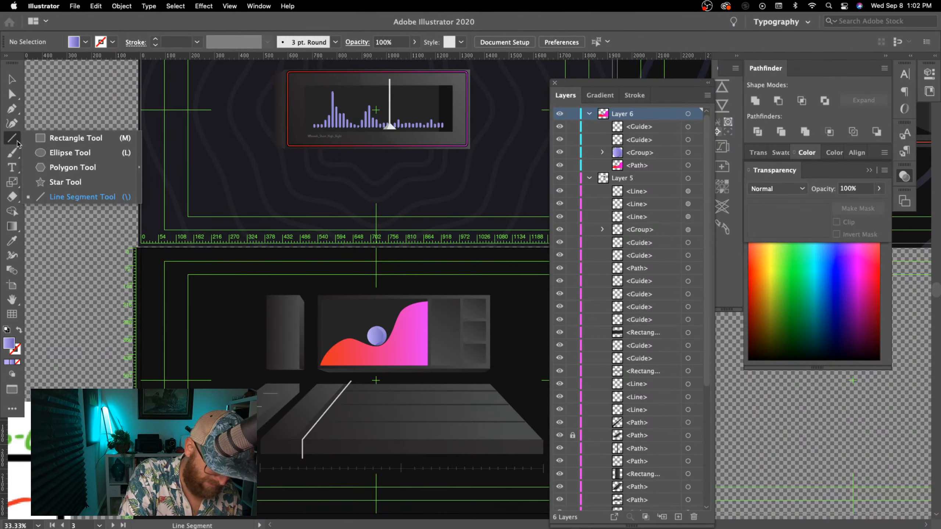
{"action": "left_click", "coordinate": [75, 138]}
{"action": "left_click_drag", "start_coordinate": [348, 368], "coordinate": [458, 268]}
{"action": "key", "text": "super+equal"}
{"action": "key", "text": "super+equal"}
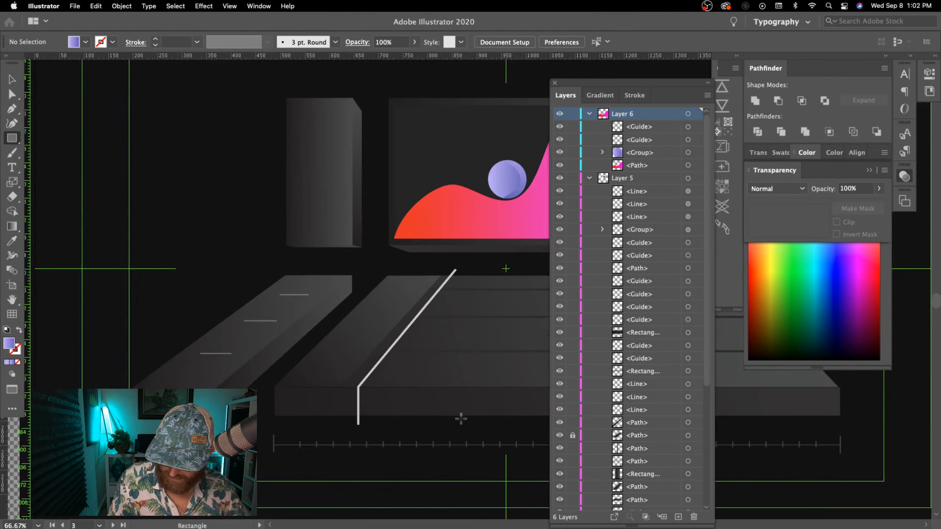
{"action": "mouse_move", "coordinate": [351, 431]}
{"action": "left_mouse_down"}
{"action": "mouse_move", "coordinate": [368, 446]}
{"action": "mouse_move", "coordinate": [379, 427]}
{"action": "mouse_move", "coordinate": [366, 421]}
{"action": "mouse_move", "coordinate": [374, 424]}
{"action": "left_mouse_up"}
{"action": "key", "text": "v"}
{"action": "key", "text": "super+equal"}
{"action": "key", "text": "super+equal"}
{"action": "key", "text": "super+equal"}
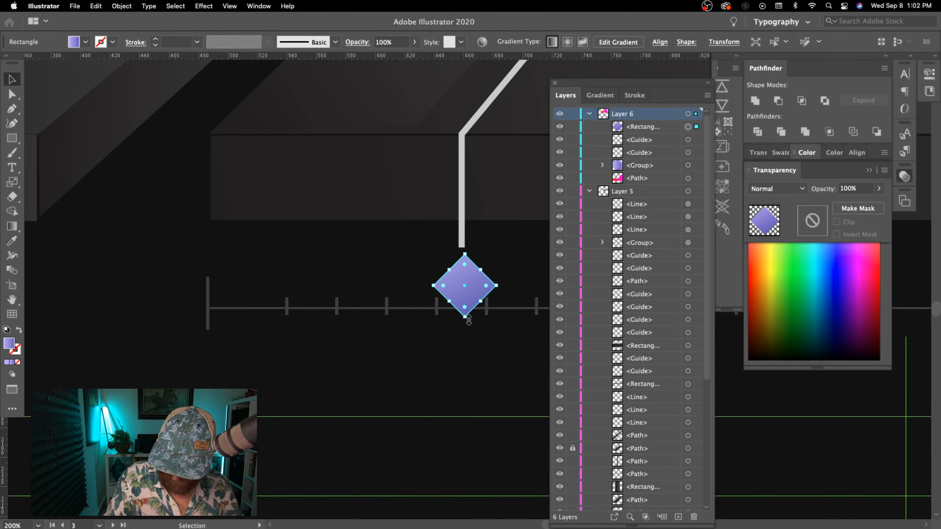
- Delete the diamond's lowest anchor point to leave a triangle, and move its tip to the white line's lower end
{"action": "key", "text": "a"}
{"action": "left_click", "coordinate": [465, 317]}
{"action": "key", "text": "Delete"}
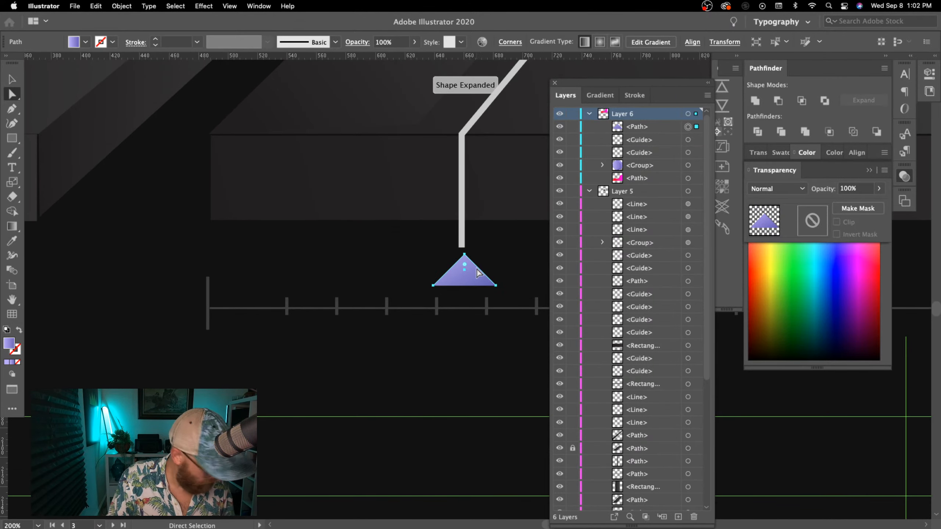
{"action": "key", "text": "v"}
{"action": "left_click_drag", "start_coordinate": [469, 274], "coordinate": [466, 261]}
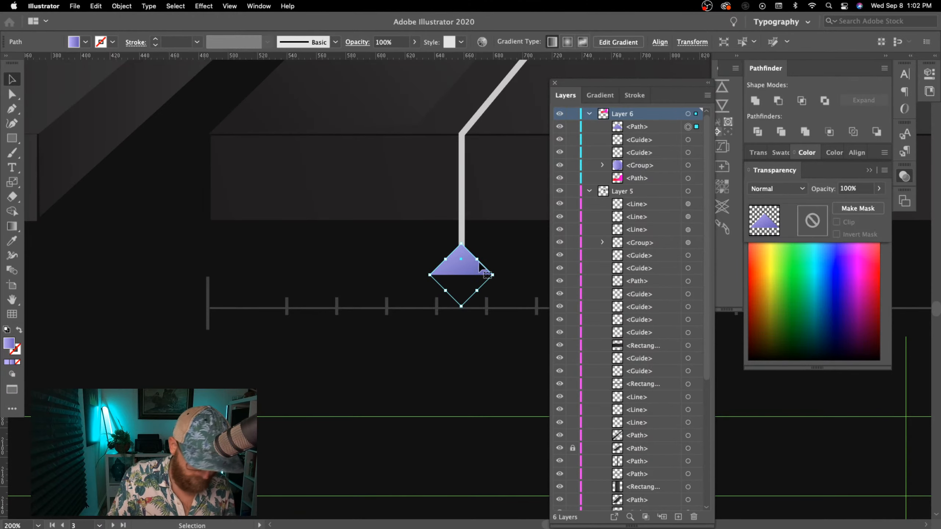
- Fill the triangle with the solid light gray EDEDED in place of the purple gradient
{"action": "left_click", "coordinate": [6, 363]}
{"action": "double_click", "coordinate": [9, 343]}
{"action": "left_click", "coordinate": [308, 224]}
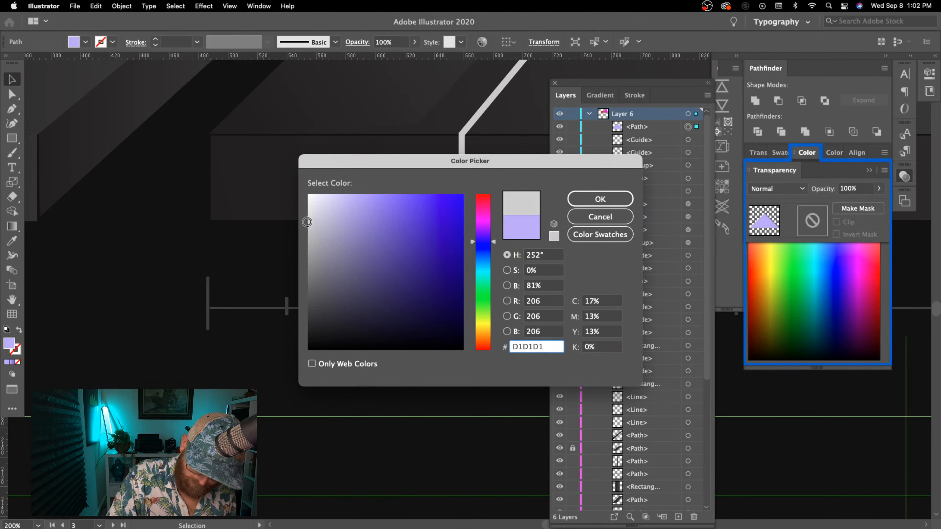
{"action": "left_click", "coordinate": [308, 211]}
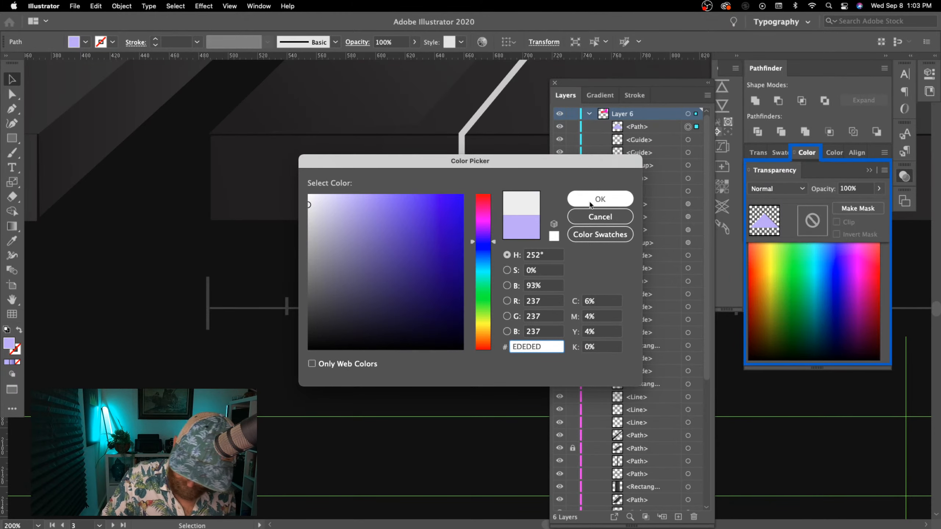
{"action": "left_click", "coordinate": [600, 200]}
{"action": "key", "text": "i"}
{"action": "key", "text": "v"}
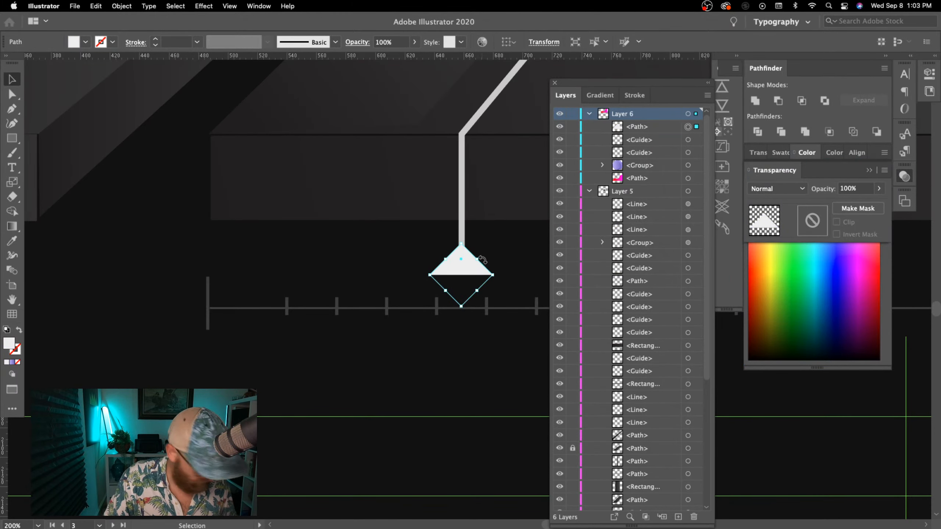
- Duplicate the triangle in place and pull the copy's right corner inward to form a narrow left facet
{"action": "key", "text": "super+c"}
{"action": "key", "text": "super+f"}
{"action": "key", "text": "a"}
{"action": "left_click_drag", "start_coordinate": [491, 276], "coordinate": [446, 276]}
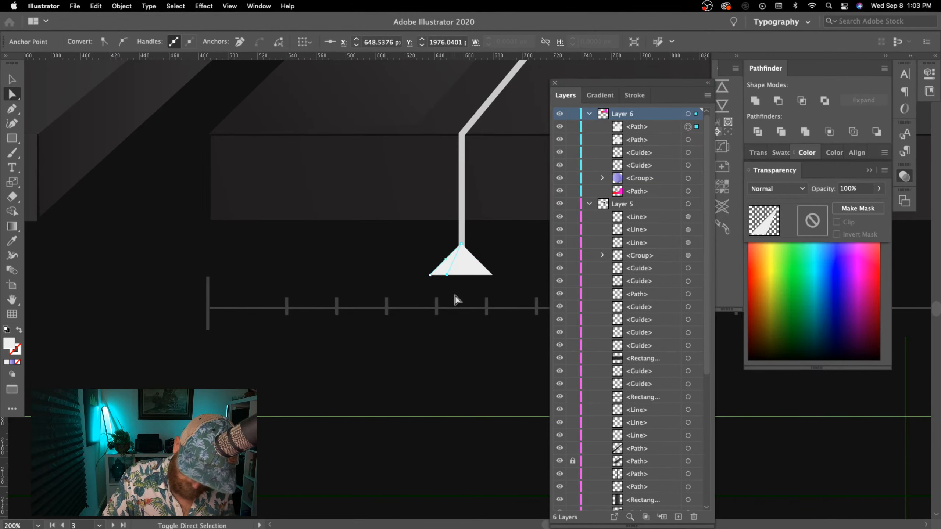
- Fill the narrow left facet with the darker gray C6C6C6 and deselect it
{"action": "double_click", "coordinate": [9, 343]}
{"action": "left_click", "coordinate": [600, 199]}
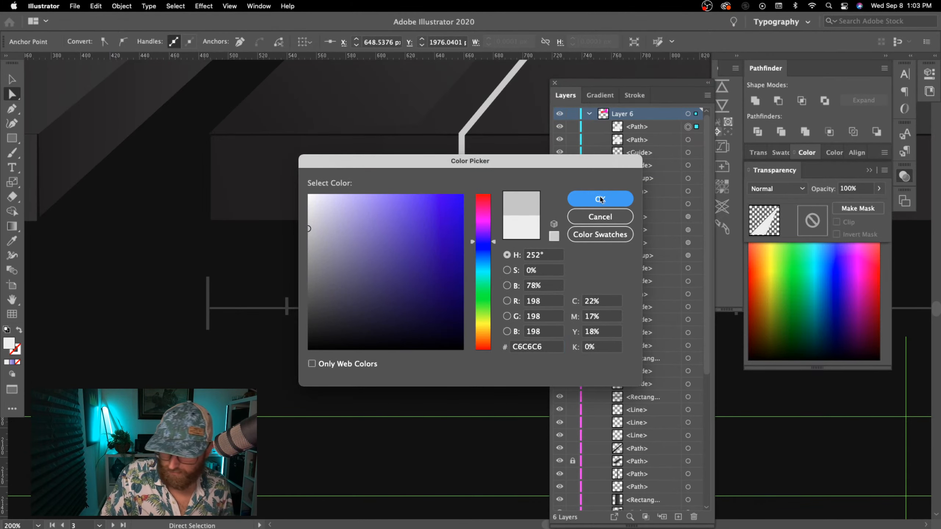
{"action": "key", "text": "v"}
{"action": "left_click", "coordinate": [411, 378]}
- Examine the shaded triangle marker within the whole illustration and then up close
{"action": "key", "text": "super+minus"}
{"action": "key", "text": "super+minus"}
{"action": "key", "text": "super+minus"}
{"action": "key", "text": "super+minus"}
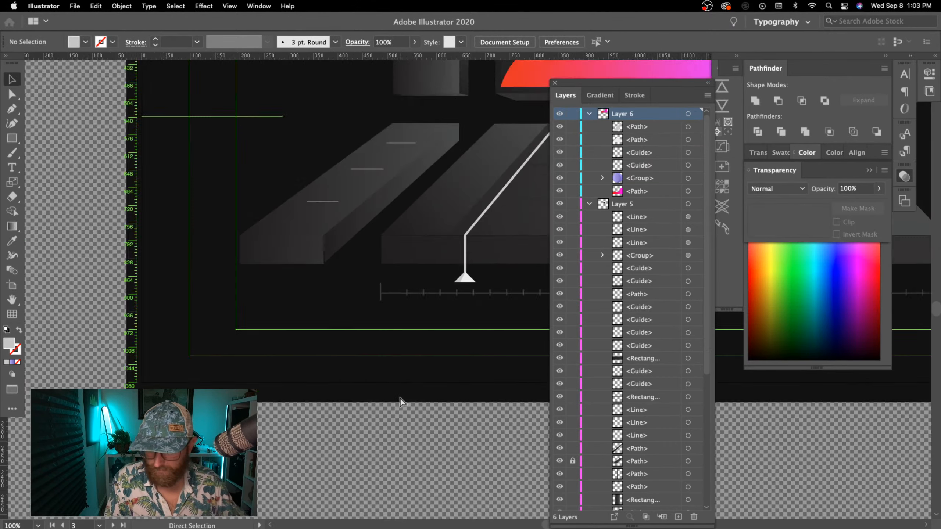
{"action": "left_click_drag", "start_coordinate": [496, 426], "coordinate": [389, 443]}
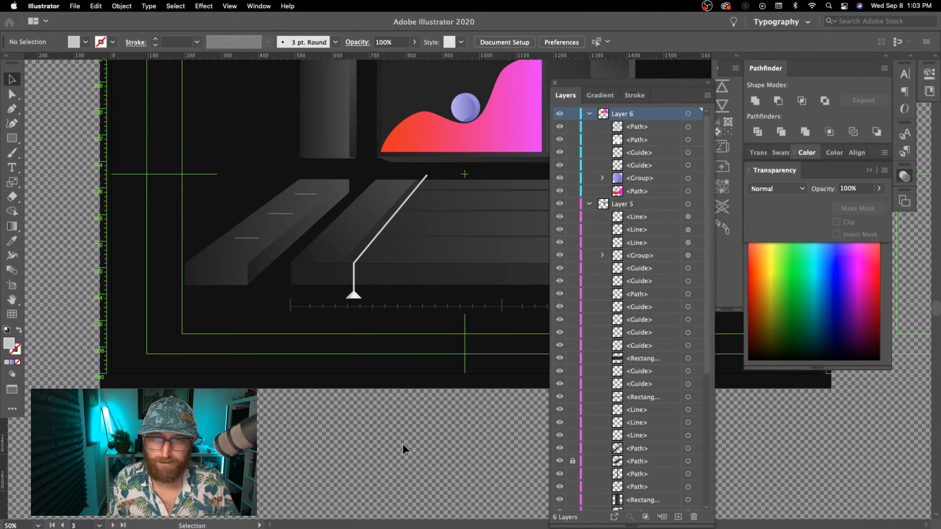
{"action": "key", "text": "super+equal"}
{"action": "key", "text": "super+equal"}
{"action": "key", "text": "super+equal"}
{"action": "key", "text": "super+equal"}
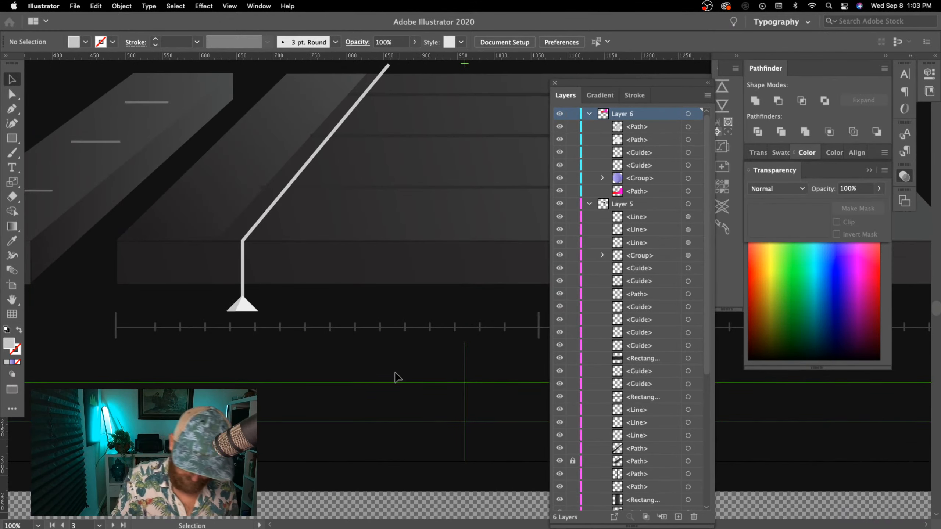
{"action": "scroll", "coordinate": [498, 441], "scroll_direction": "left", "scroll_amount": 8}
{"action": "key", "text": "super+equal"}
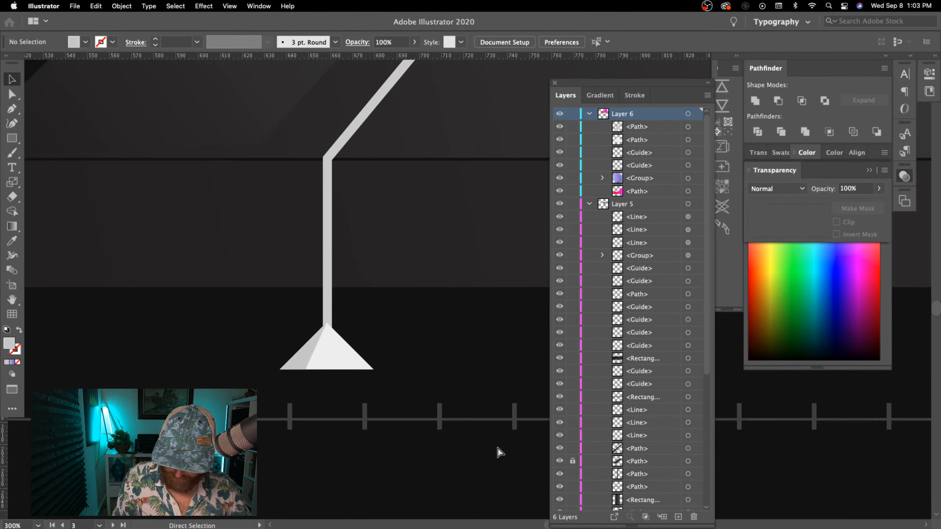
- Isolate the gray facet, move it off to the left of the white triangle, and leave isolation mode
{"action": "left_click", "coordinate": [308, 360]}
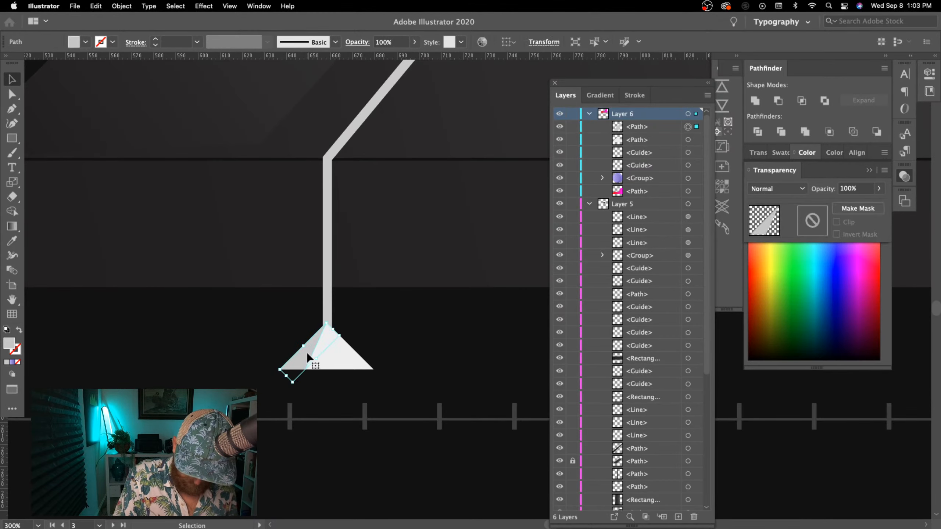
{"action": "double_click", "coordinate": [307, 360]}
{"action": "left_click_drag", "start_coordinate": [287, 357], "coordinate": [230, 352]}
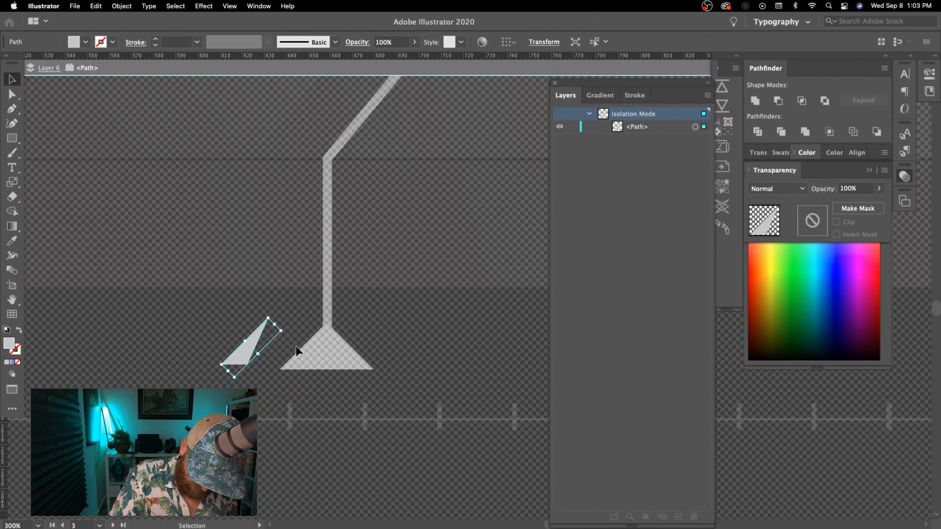
{"action": "left_click", "coordinate": [339, 358]}
{"action": "double_click", "coordinate": [342, 379]}
- Close the white triangle's open base between its two lower corners with the Pen tool
{"action": "left_click", "coordinate": [350, 365]}
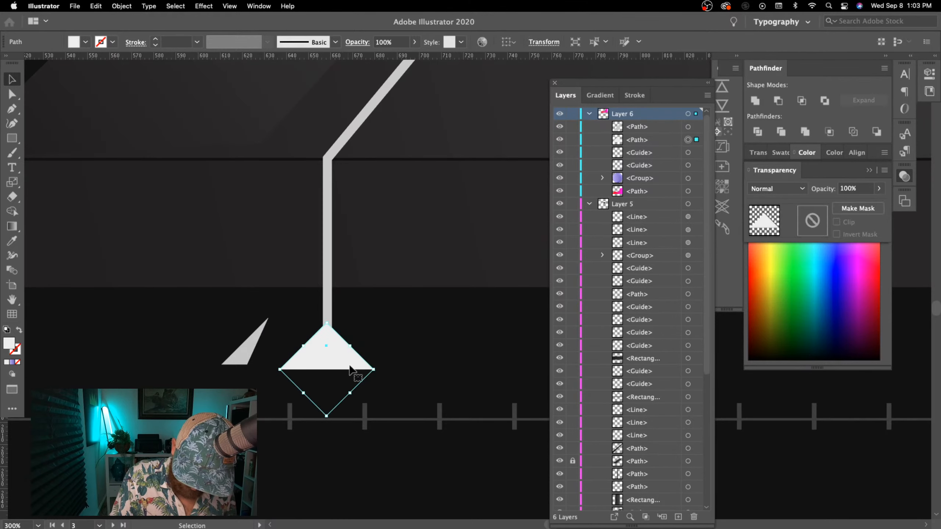
{"action": "key", "text": "p"}
{"action": "left_click", "coordinate": [373, 369], "text": "super"}
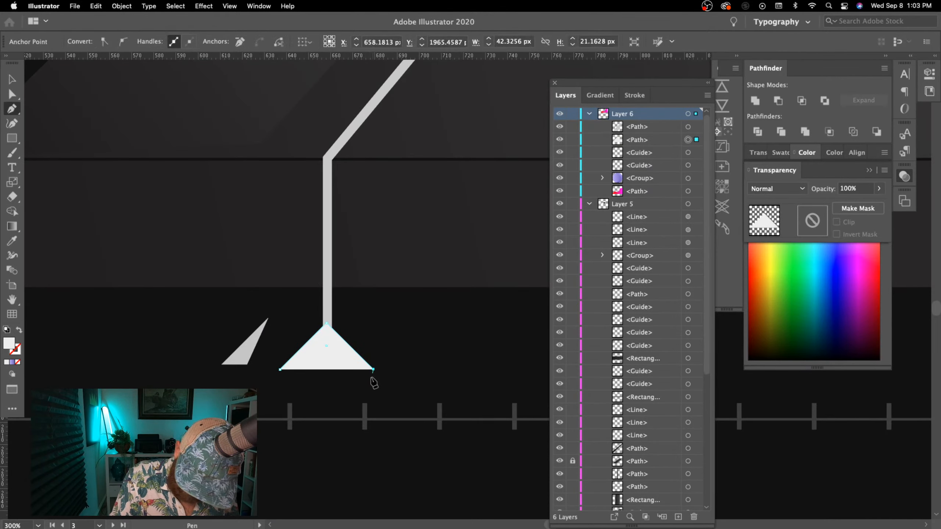
{"action": "left_click", "coordinate": [280, 369], "text": "super"}
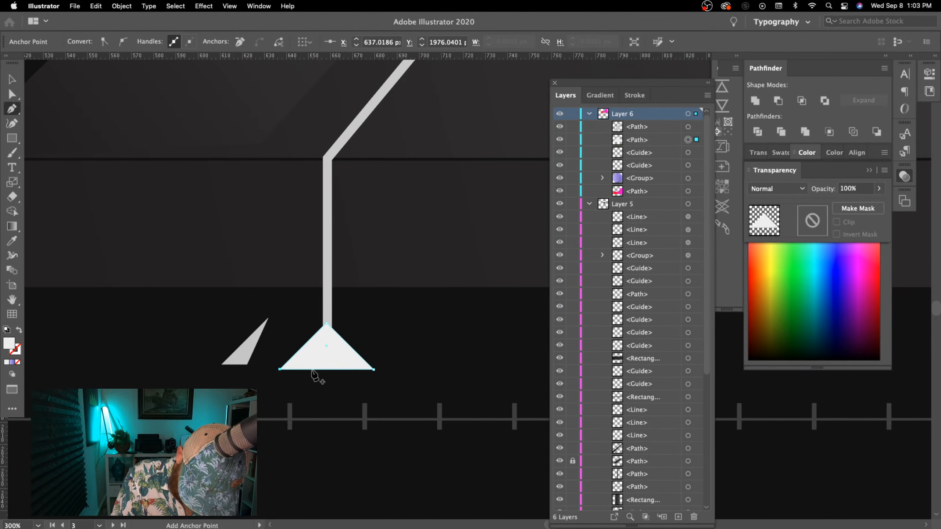
- Move the gray facet back onto the white triangle's left side and nudge the triangle right to match it
{"action": "key", "text": "a"}
{"action": "left_click_drag", "start_coordinate": [253, 348], "coordinate": [315, 342]}
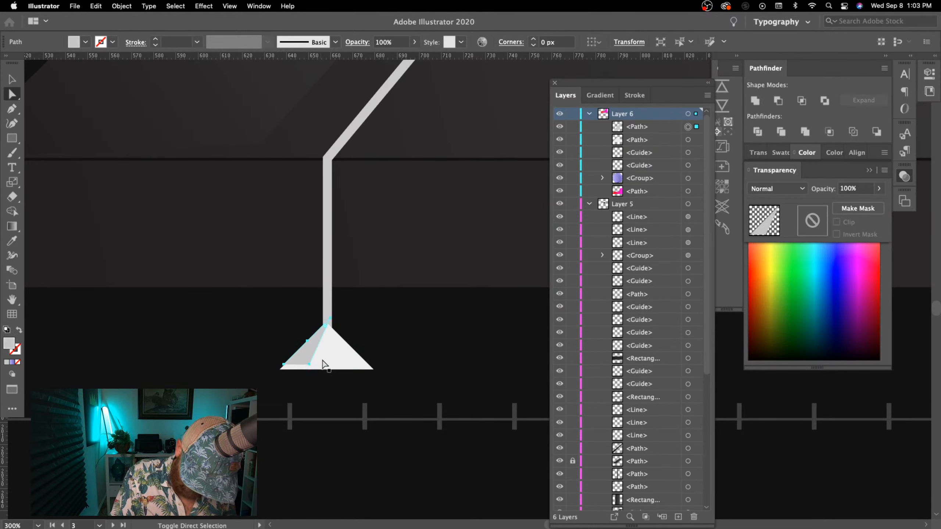
{"action": "left_click", "coordinate": [349, 355]}
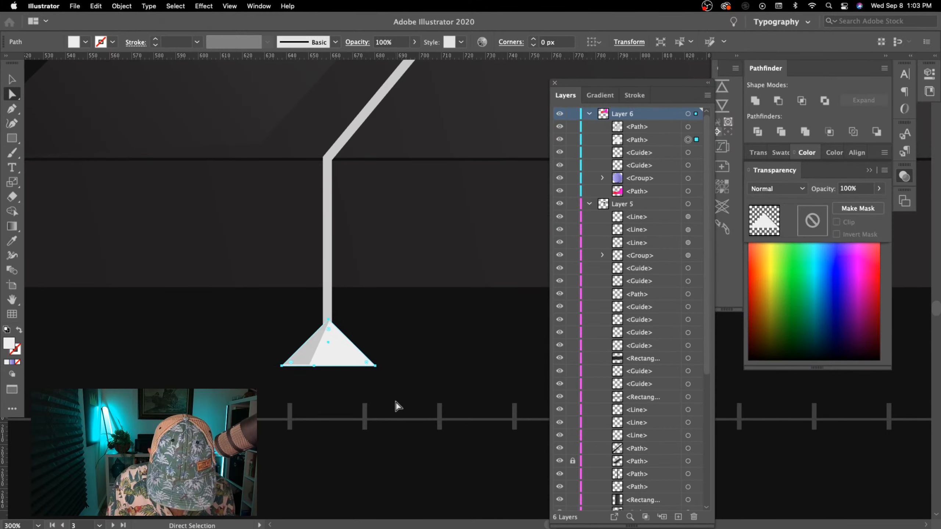
{"action": "key", "text": "Right"}
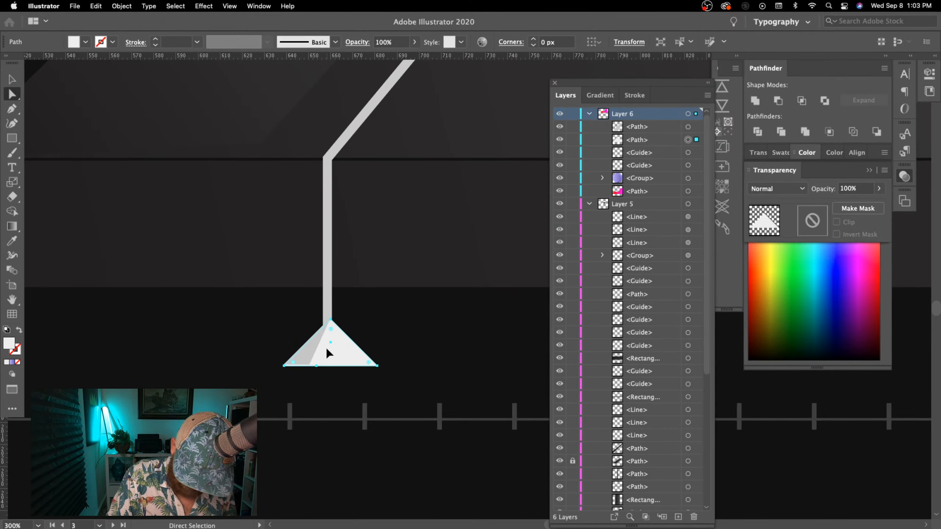
- Align the bottom edges of the gray facet and the white triangle
{"action": "left_click", "coordinate": [310, 350], "text": "shift"}
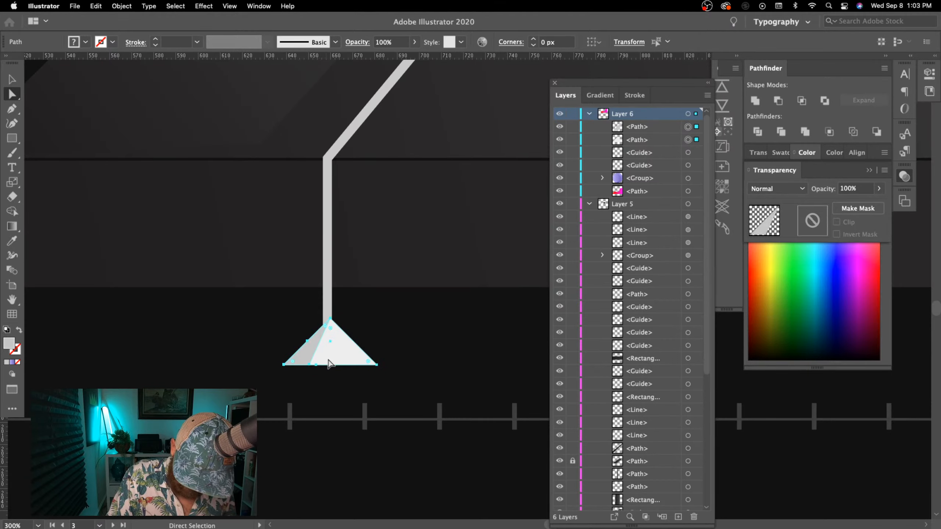
{"action": "left_click", "coordinate": [592, 42]}
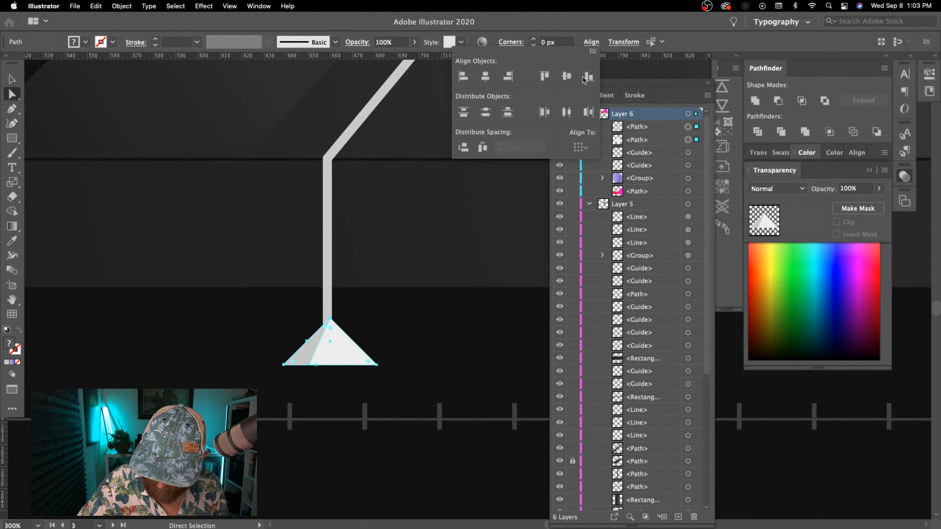
{"action": "left_click", "coordinate": [588, 78]}
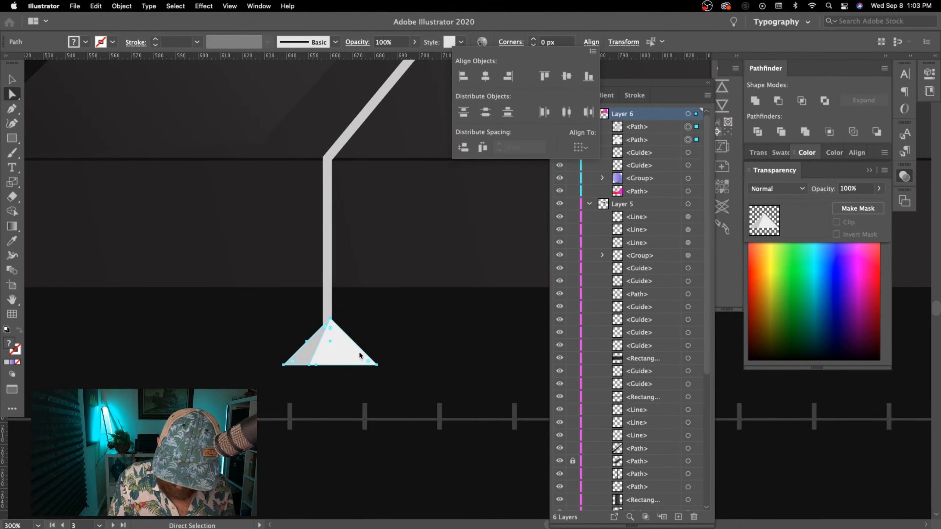
- Shift the extra anchor on the white triangle's base left to meet the gray facet's lower corner
{"action": "left_click", "coordinate": [317, 371]}
{"action": "left_click", "coordinate": [316, 366]}
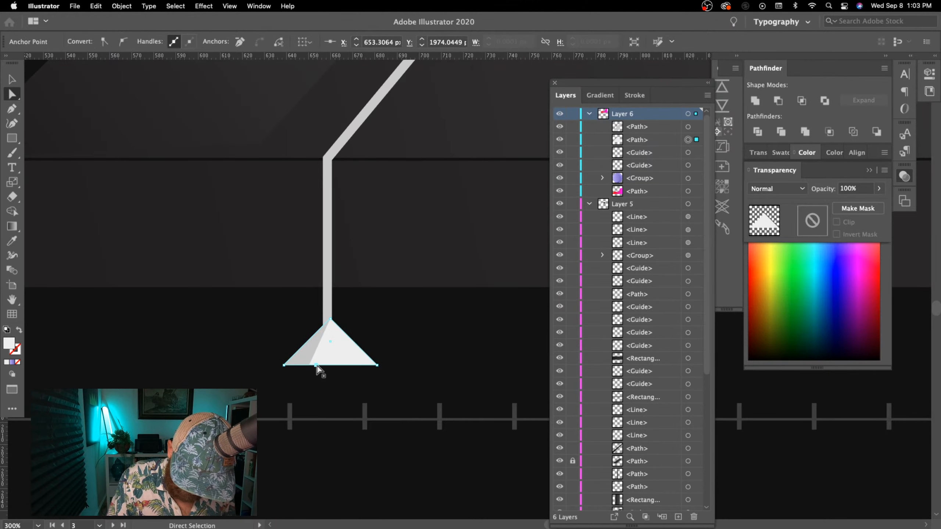
{"action": "left_click_drag", "start_coordinate": [315, 374], "coordinate": [308, 364]}
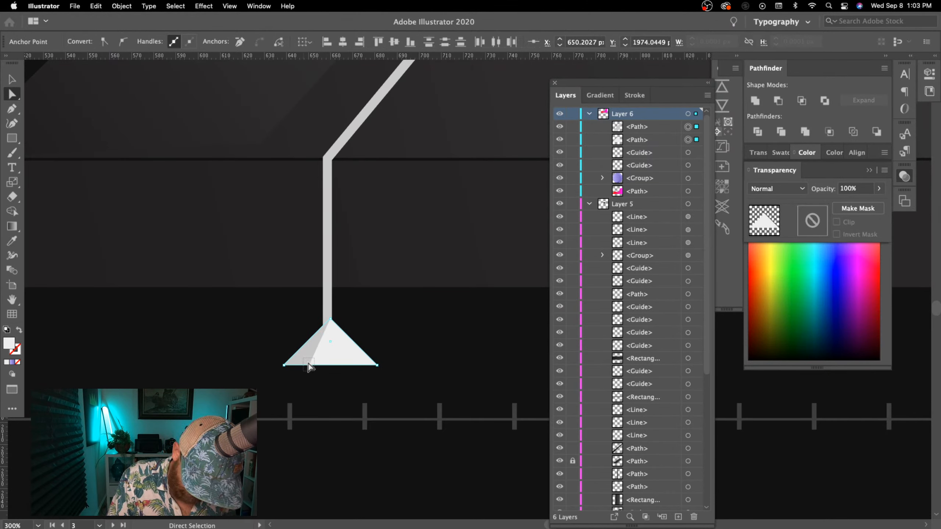
- Lower the shared bottom anchor of the gray facet and white triangle to give the marker a pointed pyramid base
{"action": "key", "text": "Down"}
{"action": "key", "text": "Down"}
{"action": "key", "text": "Down"}
{"action": "key", "text": "Down"}
{"action": "key", "text": "Down"}
{"action": "key", "text": "Down"}
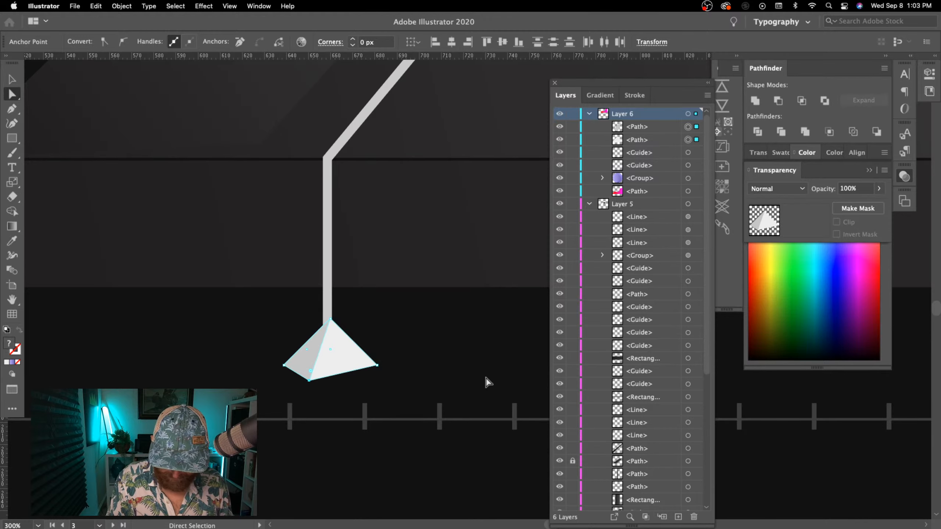
- Fine-tune the marker's lowered corner by nudging it slightly left and down, and deselect it
{"action": "key", "text": "Right"}
{"action": "key", "text": "Right"}
{"action": "key", "text": "Right"}
{"action": "key", "text": "Right"}
{"action": "key", "text": "Left"}
{"action": "key", "text": "Left"}
{"action": "key", "text": "Left"}
{"action": "key", "text": "Left"}
{"action": "key", "text": "Left"}
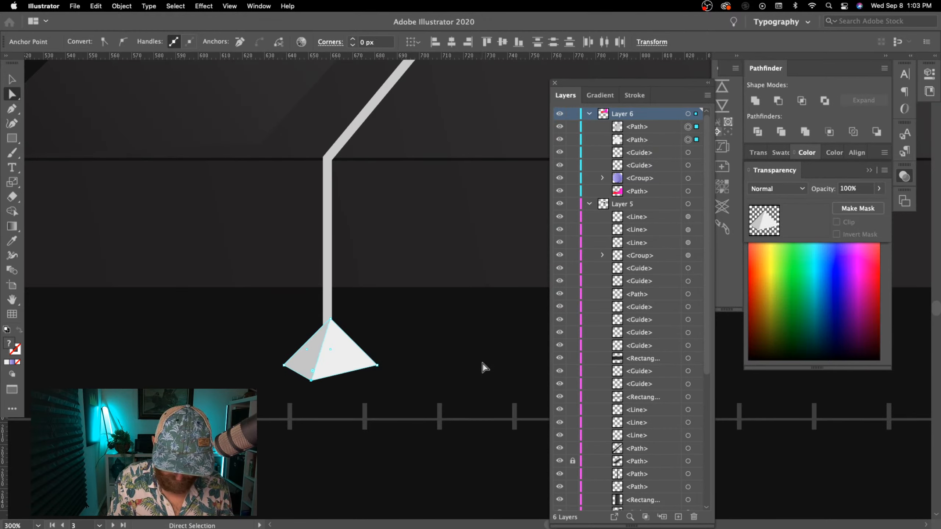
{"action": "key", "text": "Down"}
{"action": "left_click", "coordinate": [477, 361]}
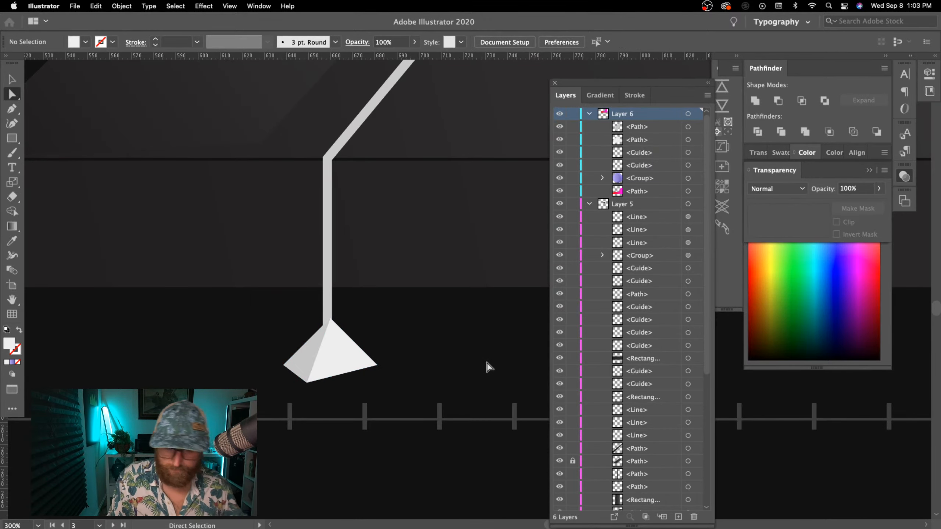
- Examine the pyramid-shaped playhead marker against the whole scene and again up close
{"action": "key", "text": "super+minus"}
{"action": "key", "text": "super+minus"}
{"action": "key", "text": "super+minus"}
{"action": "key", "text": "super+minus"}
{"action": "key", "text": "super+minus"}
{"action": "key", "text": "super+minus"}
{"action": "key", "text": "super+equal"}
{"action": "left_click_drag", "start_coordinate": [482, 403], "coordinate": [382, 430]}
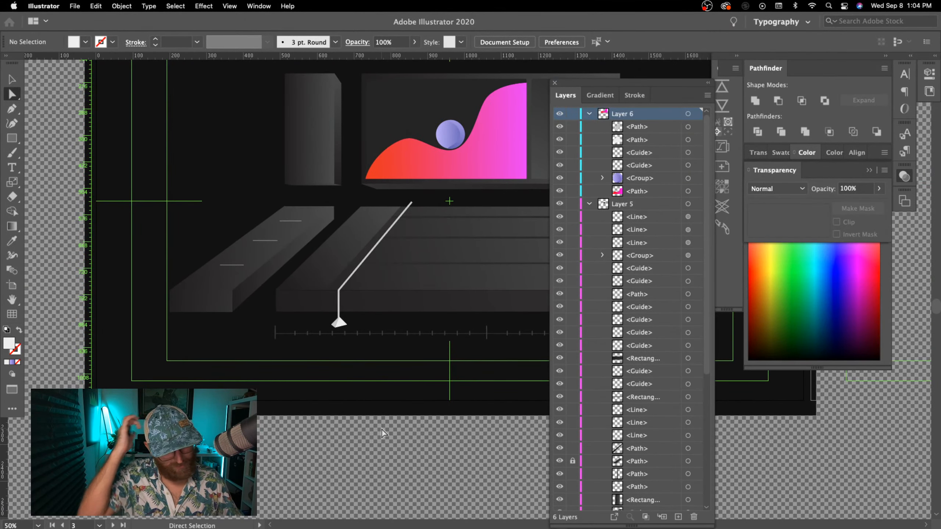
{"action": "left_click_drag", "start_coordinate": [428, 435], "coordinate": [374, 452]}
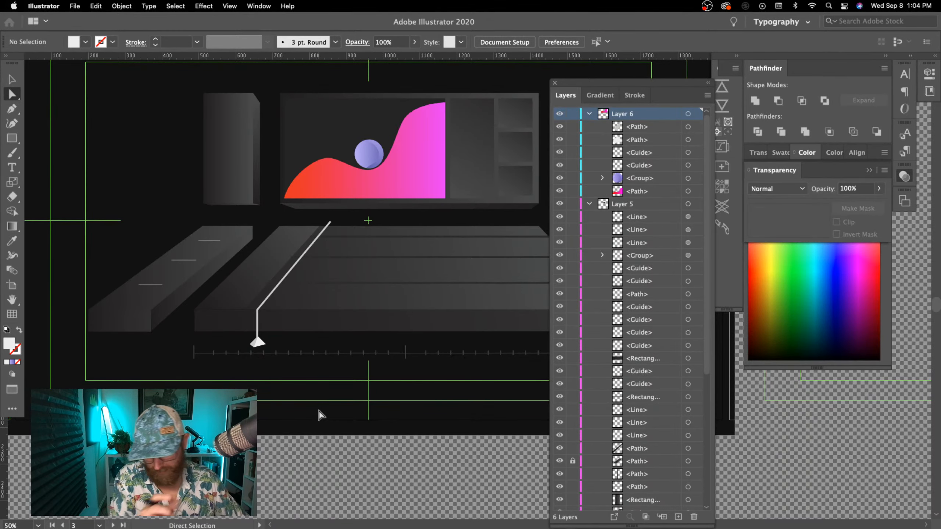
{"action": "key", "text": "super+="}
{"action": "key", "text": "super+="}
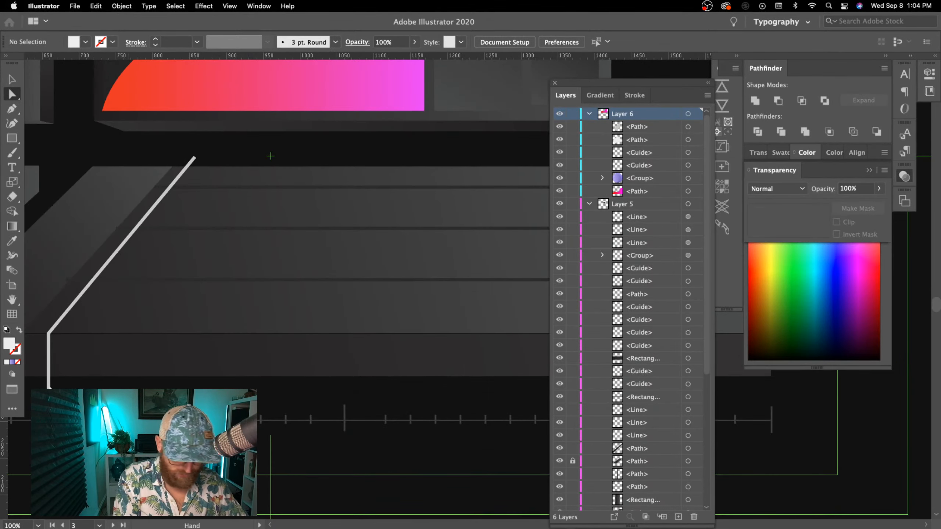
{"action": "left_click_drag", "start_coordinate": [137, 460], "coordinate": [466, 412]}
{"action": "key", "text": "super+="}
{"action": "key", "text": "super+="}
{"action": "left_click_drag", "start_coordinate": [297, 468], "coordinate": [491, 376]}
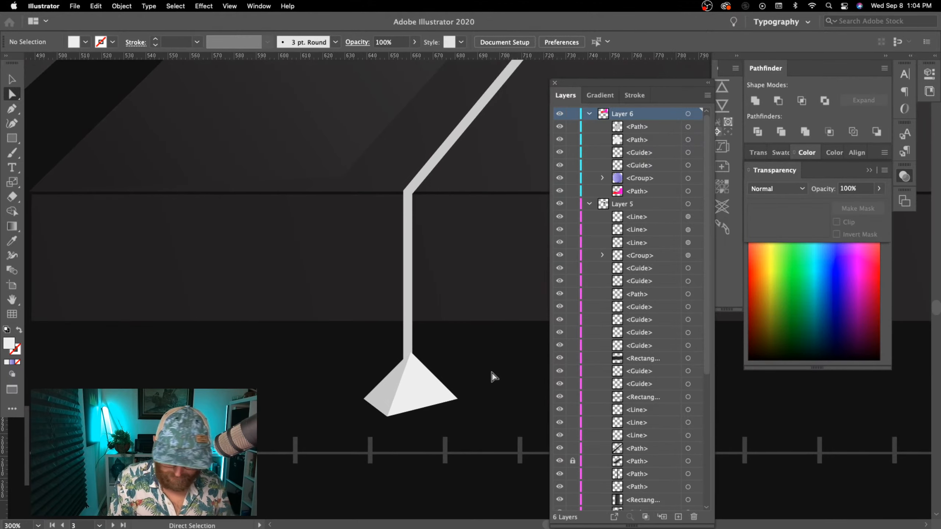
- Undo the nudges of the marker's lower corner back to a flat base
{"action": "key", "text": "super+z"}
{"action": "key", "text": "super+z"}
{"action": "key", "text": "super+z"}
{"action": "key", "text": "super+z"}
{"action": "key", "text": "super+z"}
{"action": "key", "text": "super+z"}
{"action": "key", "text": "super+z"}
{"action": "key", "text": "super+z"}
{"action": "key", "text": "super+z"}
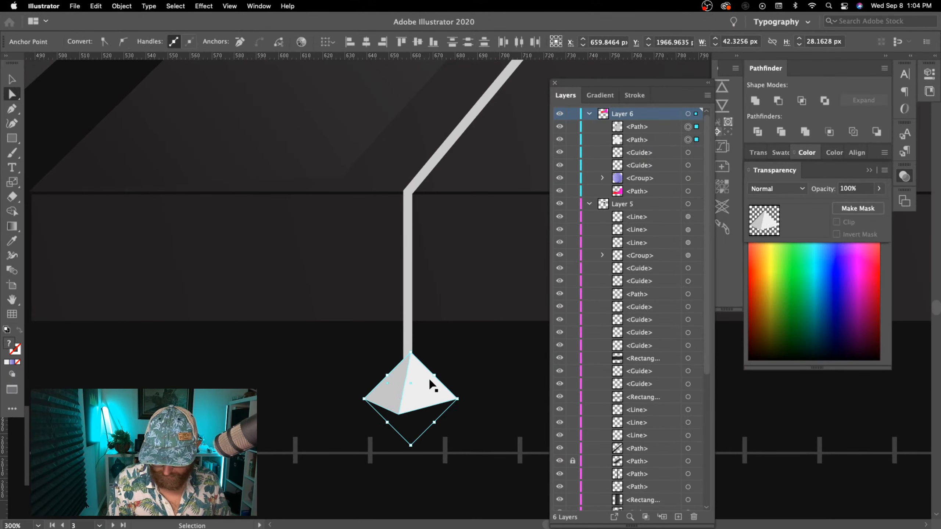
{"action": "key", "text": "super+z"}
{"action": "key", "text": "super+z"}
{"action": "key", "text": "super+z"}
{"action": "key", "text": "super+z"}
{"action": "key", "text": "super+z"}
{"action": "key", "text": "super+z"}
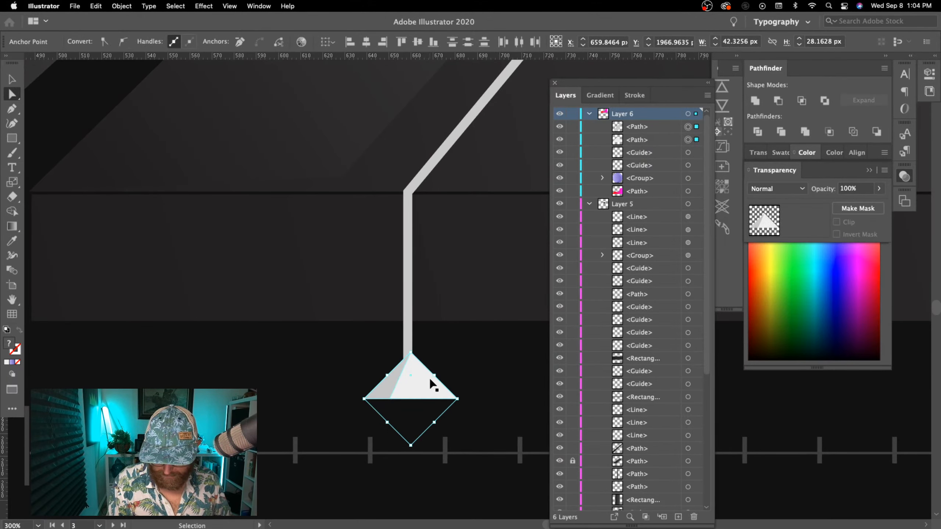
- Select the white triangle and gray facet together and move them slightly left and down, centered under the playhead line
{"action": "left_click", "coordinate": [469, 395]}
{"action": "key", "text": "v"}
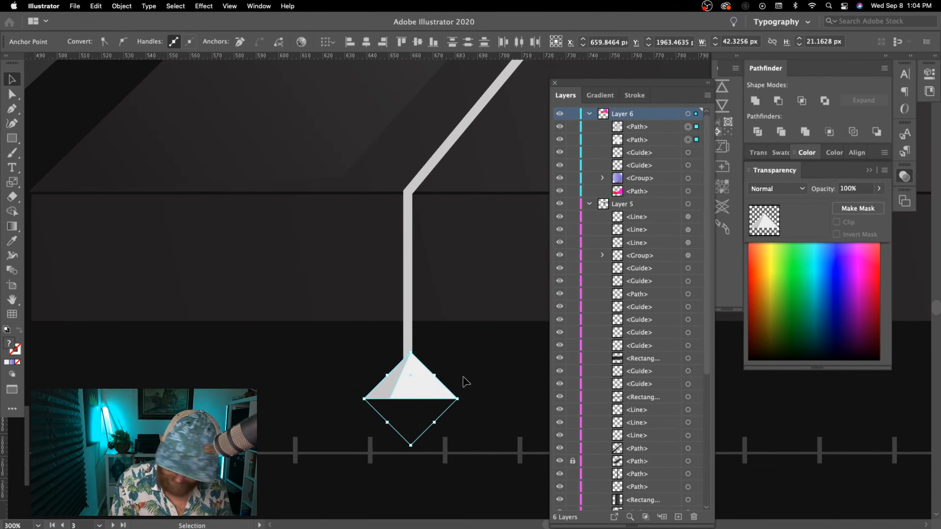
{"action": "left_click", "coordinate": [408, 382]}
{"action": "left_click", "coordinate": [392, 384], "text": "shift"}
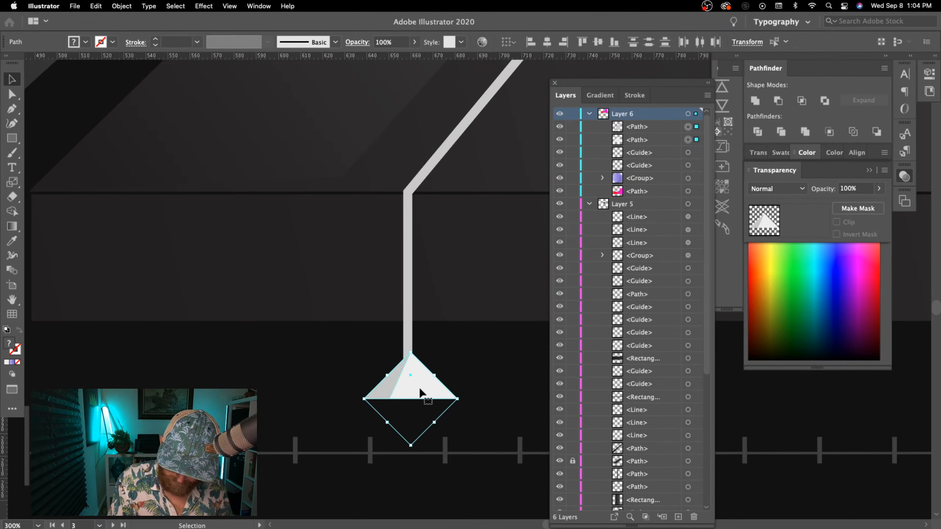
{"action": "left_click_drag", "start_coordinate": [420, 389], "coordinate": [416, 393]}
{"action": "left_click", "coordinate": [480, 379]}
- Review the finished perspective artboard alongside the other artboards with the interface panels hidden
{"action": "key", "text": "super+minus"}
{"action": "key", "text": "super+minus"}
{"action": "key", "text": "super+minus"}
{"action": "key", "text": "super+minus"}
{"action": "key", "text": "super+minus"}
{"action": "key", "text": "super+minus"}
{"action": "key", "text": "super+minus"}
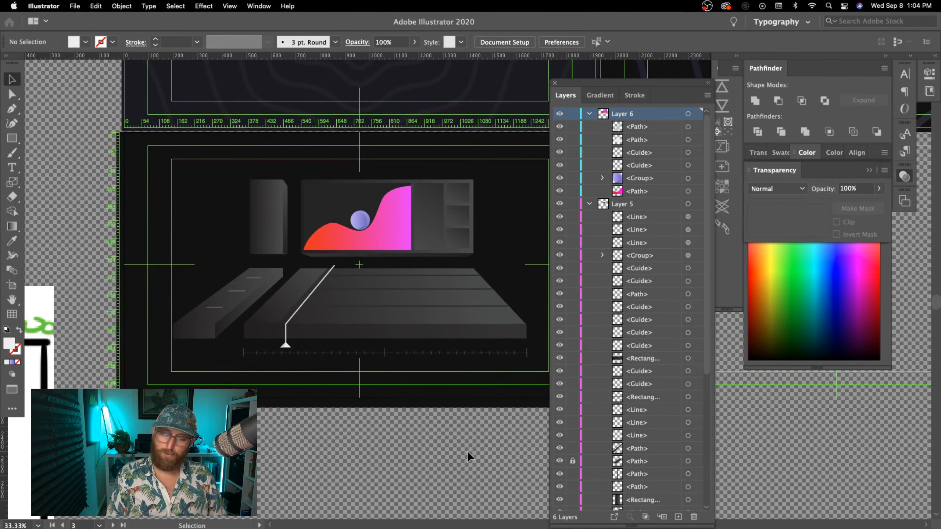
{"action": "key", "text": "a"}
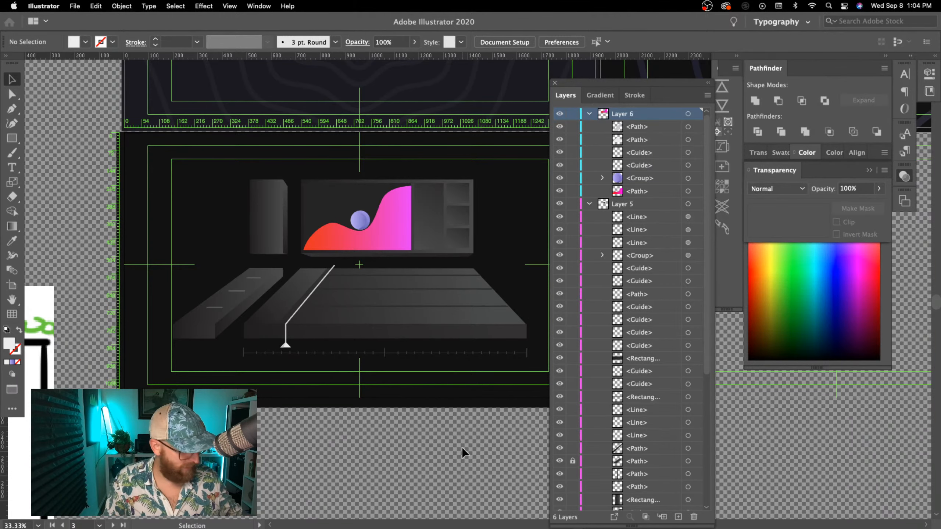
{"action": "key", "text": "super+minus"}
{"action": "key", "text": "space"}
{"action": "left_click_drag", "start_coordinate": [484, 386], "coordinate": [400, 478]}
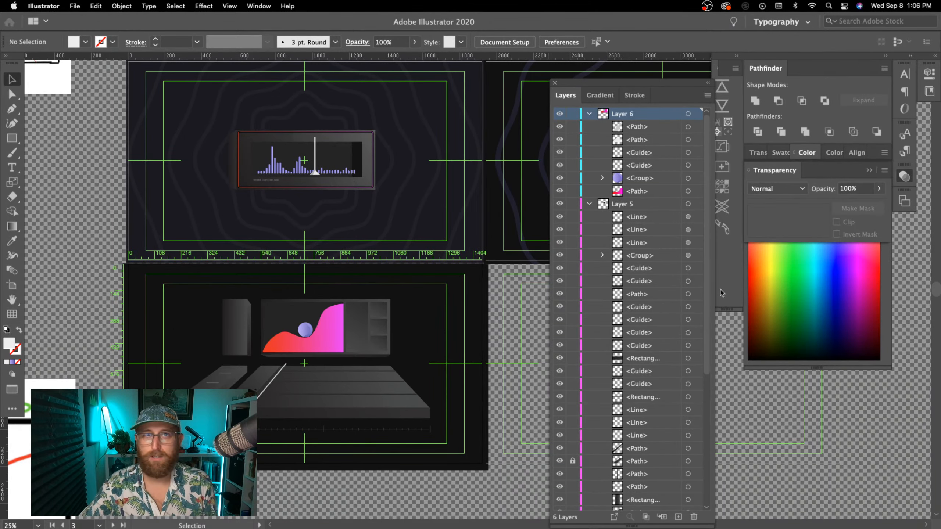
{"action": "key", "text": "Tab"}
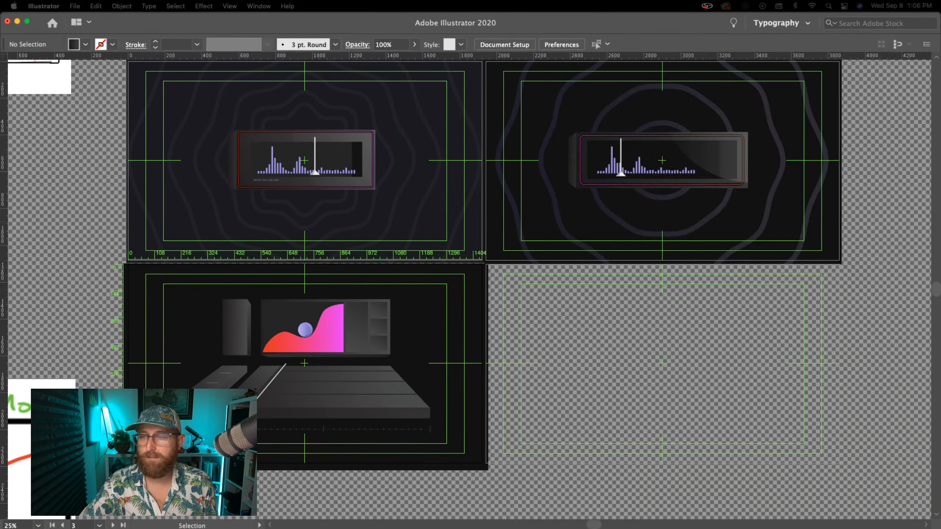